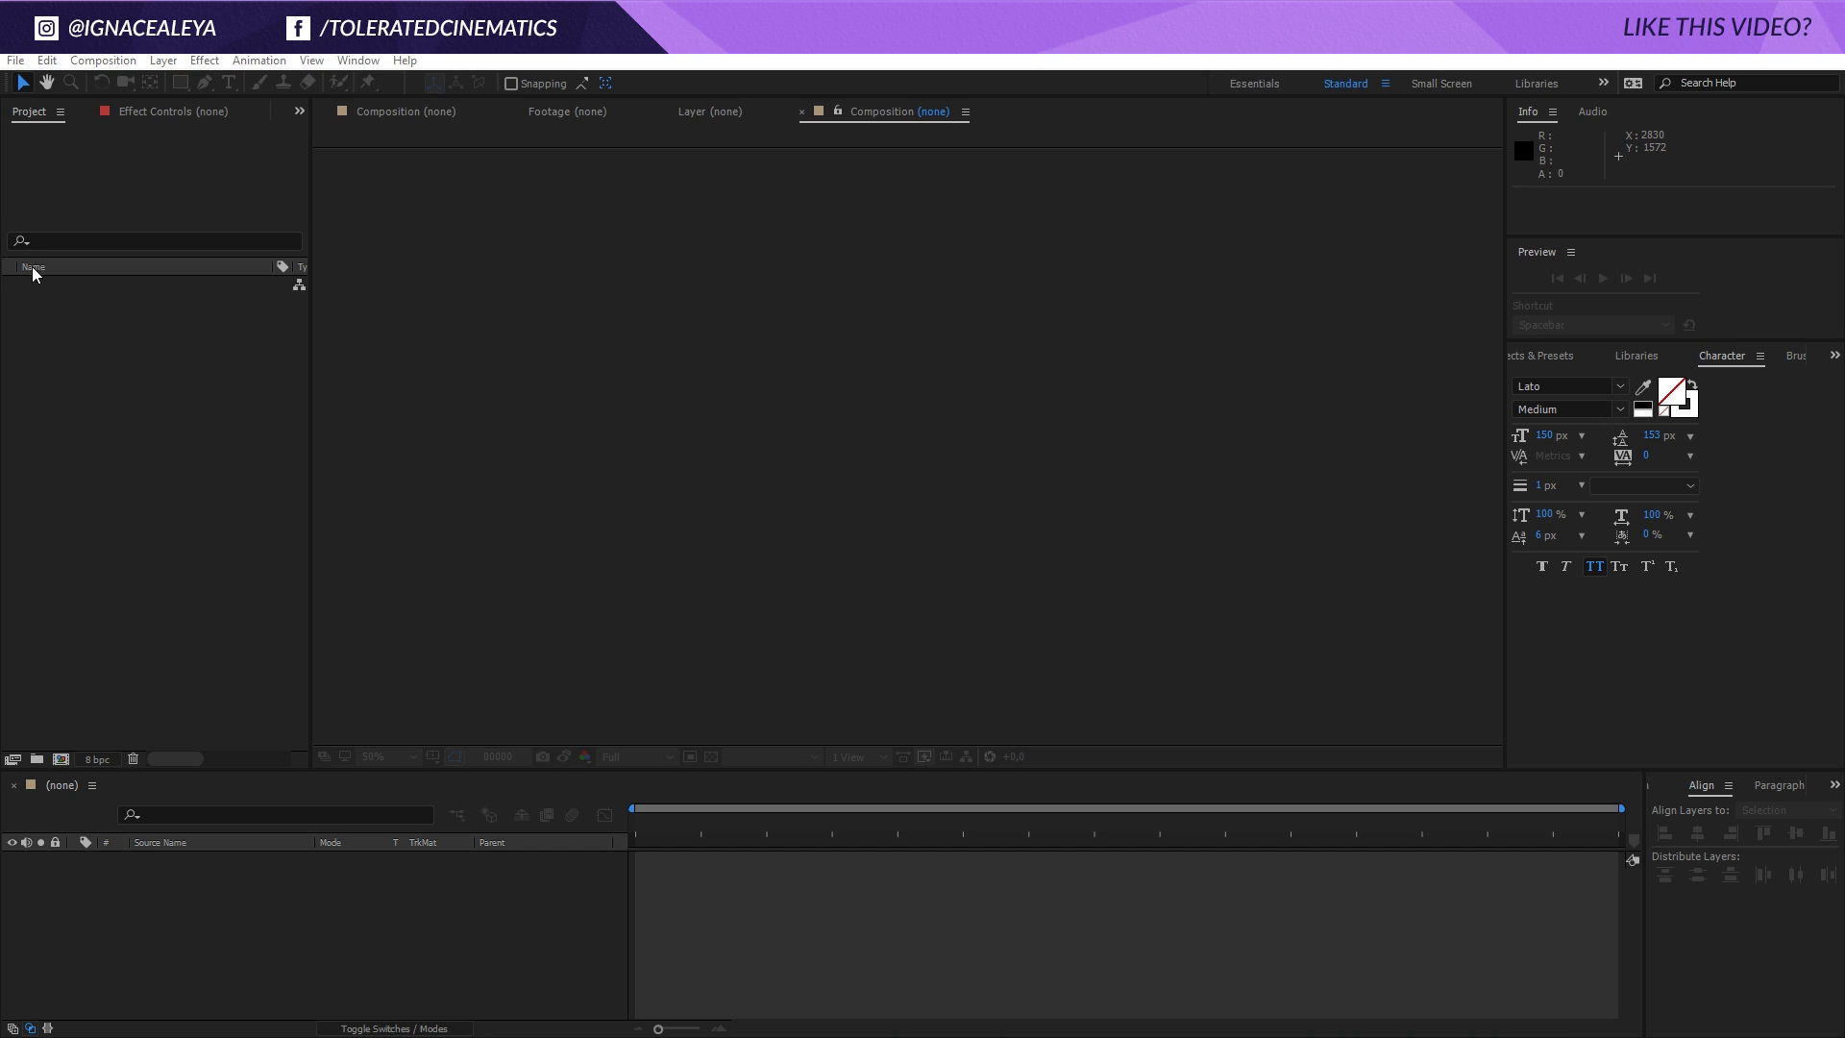
Create a new 1920×1080 composition named Main Comp.
click(131, 63)
click(134, 78)
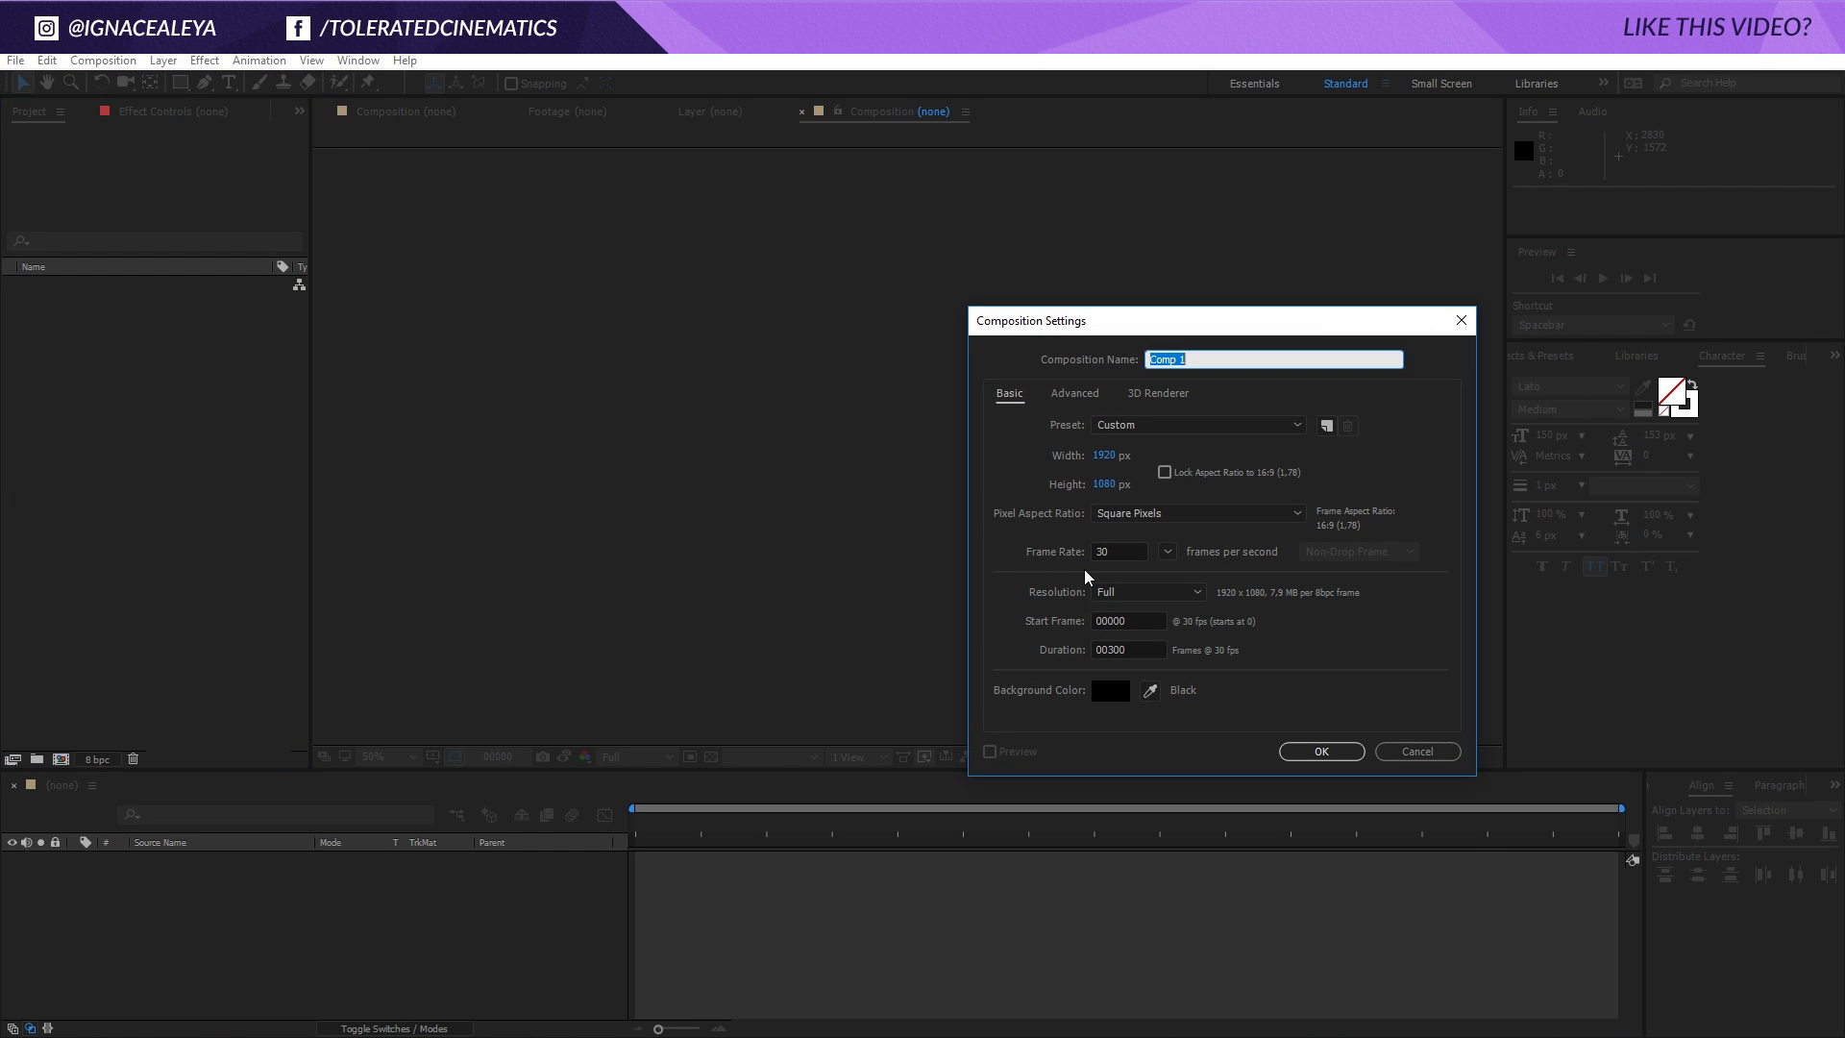
text(Main)
click(1326, 757)
Add a text layer reading Tolerated in the composition.
click(229, 83)
click(769, 447)
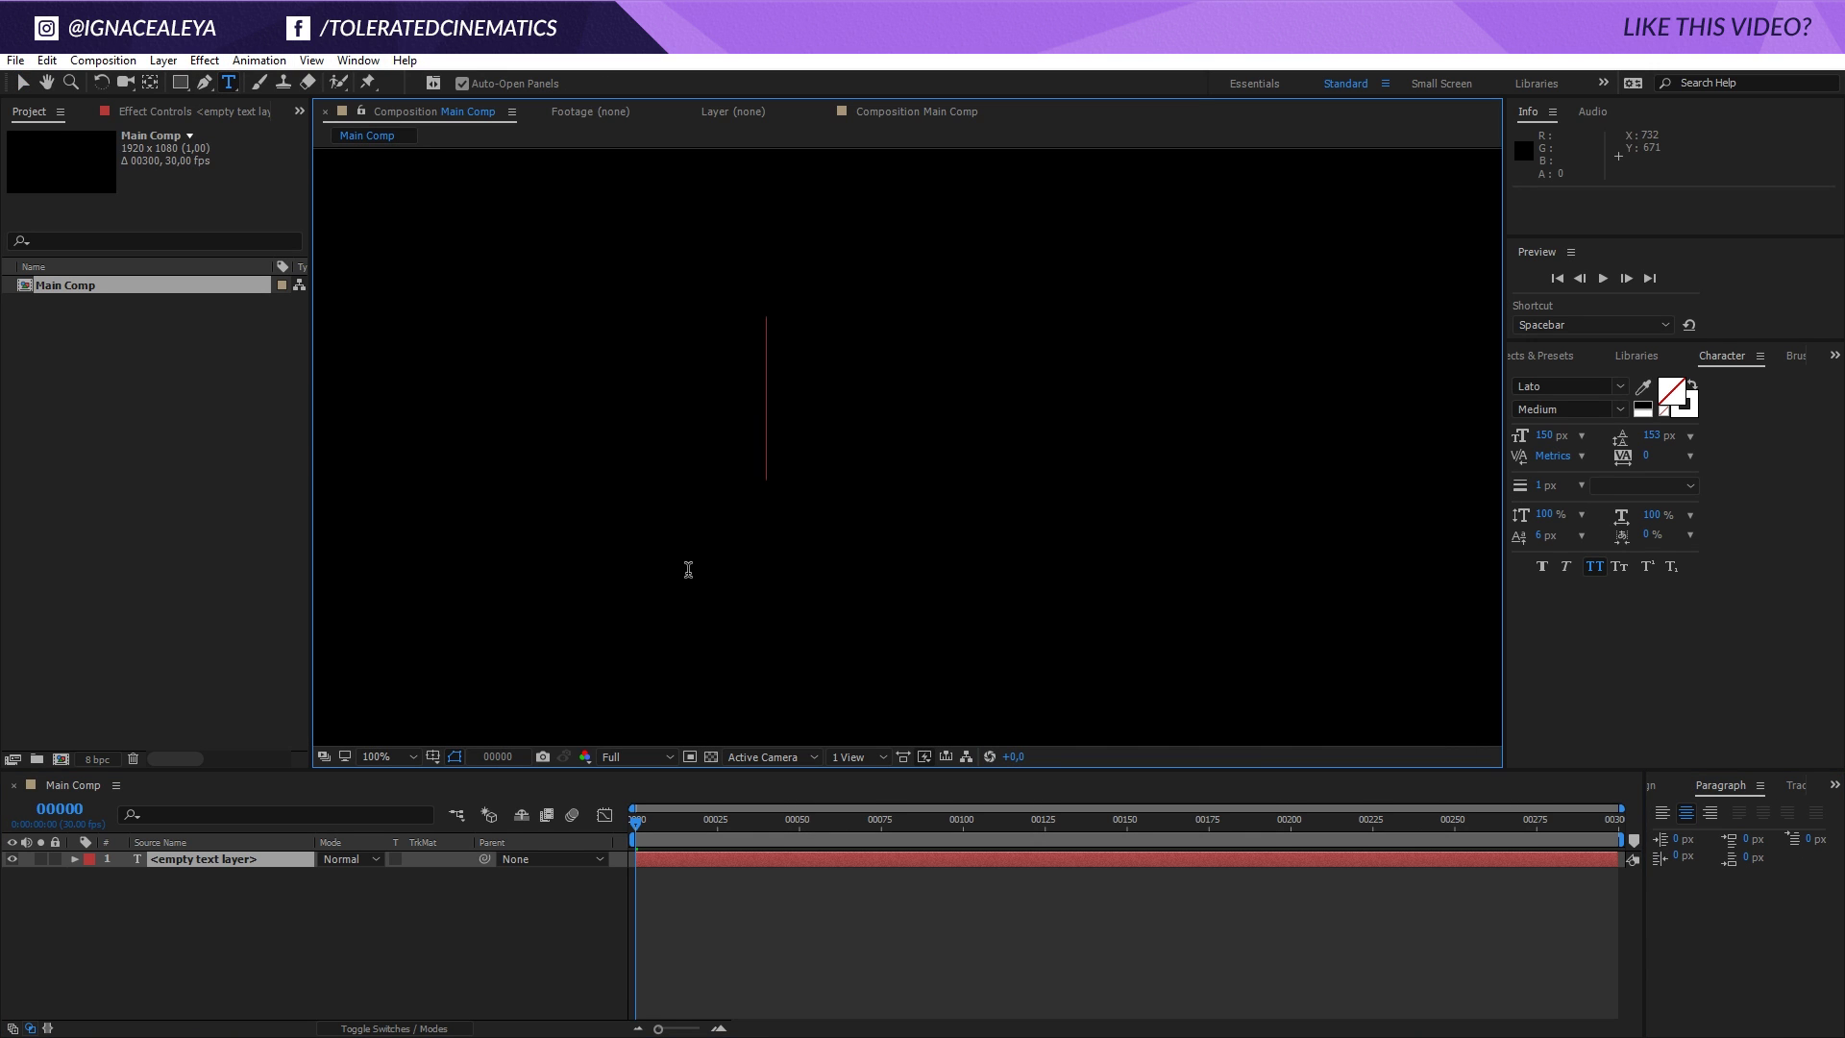
text(Tolerated)
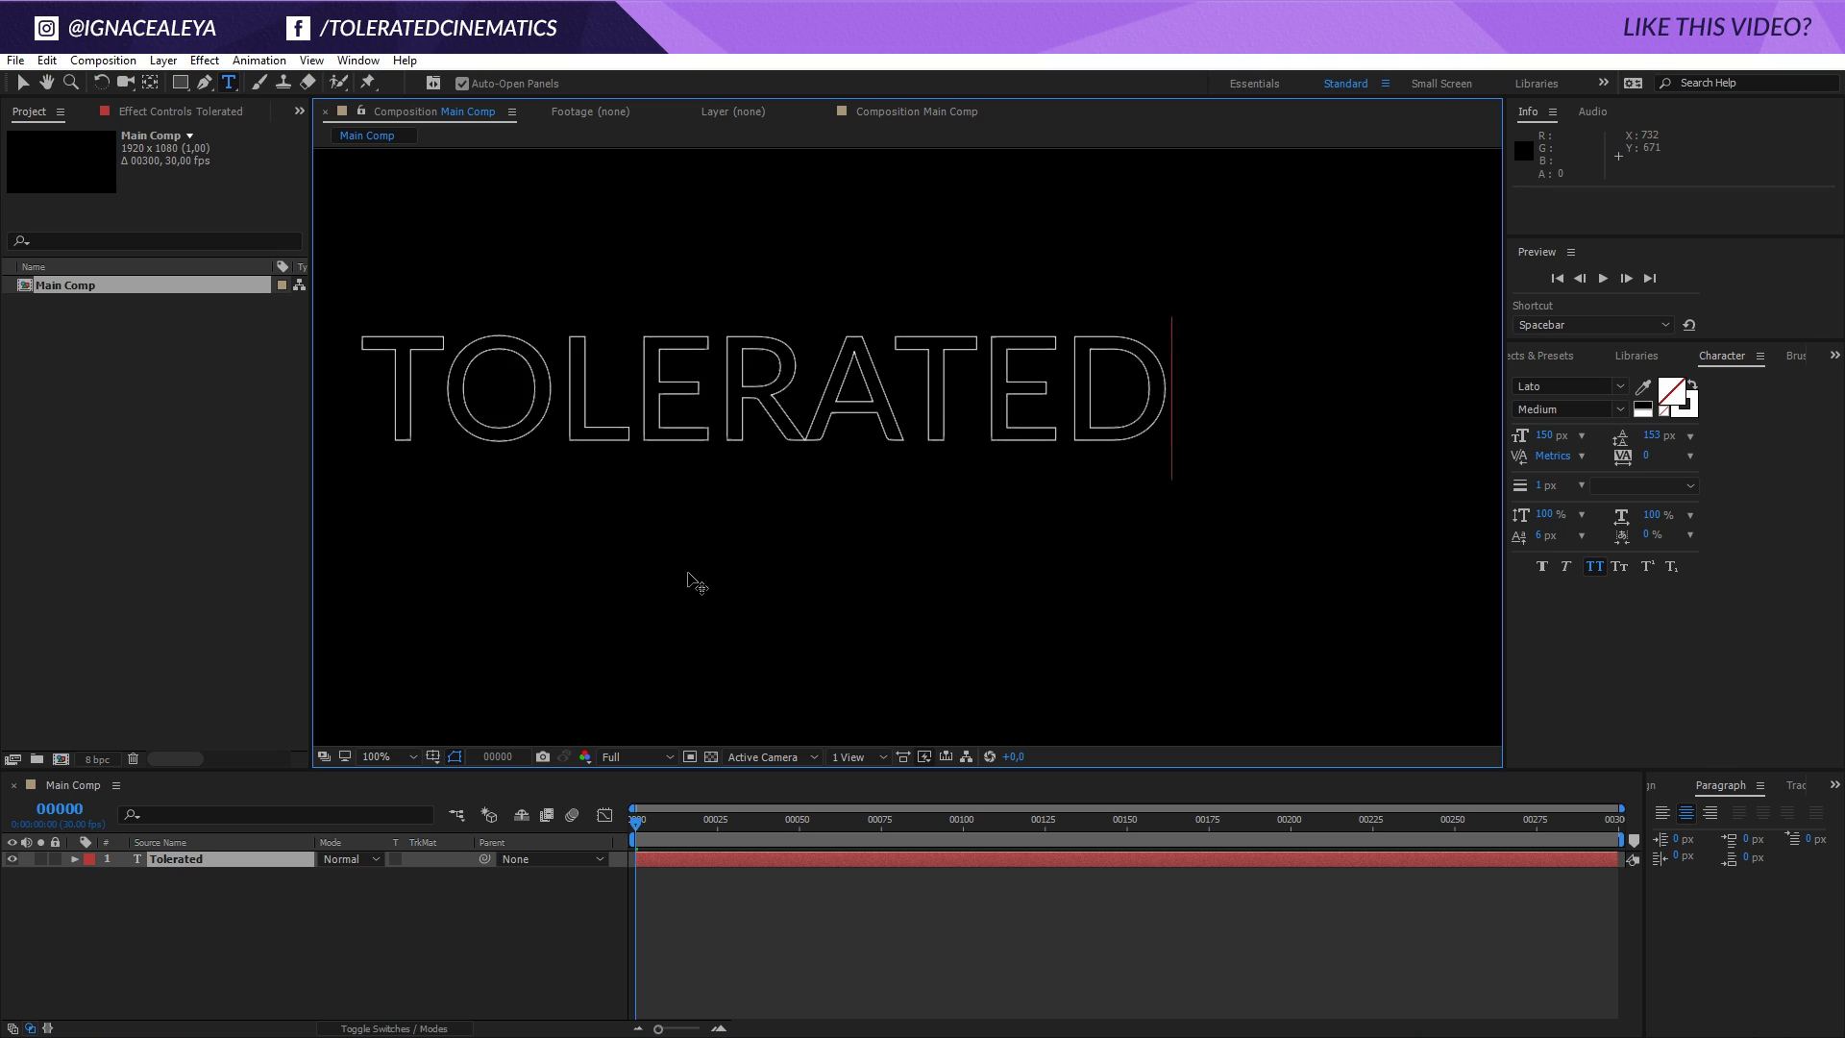
key(Escape)
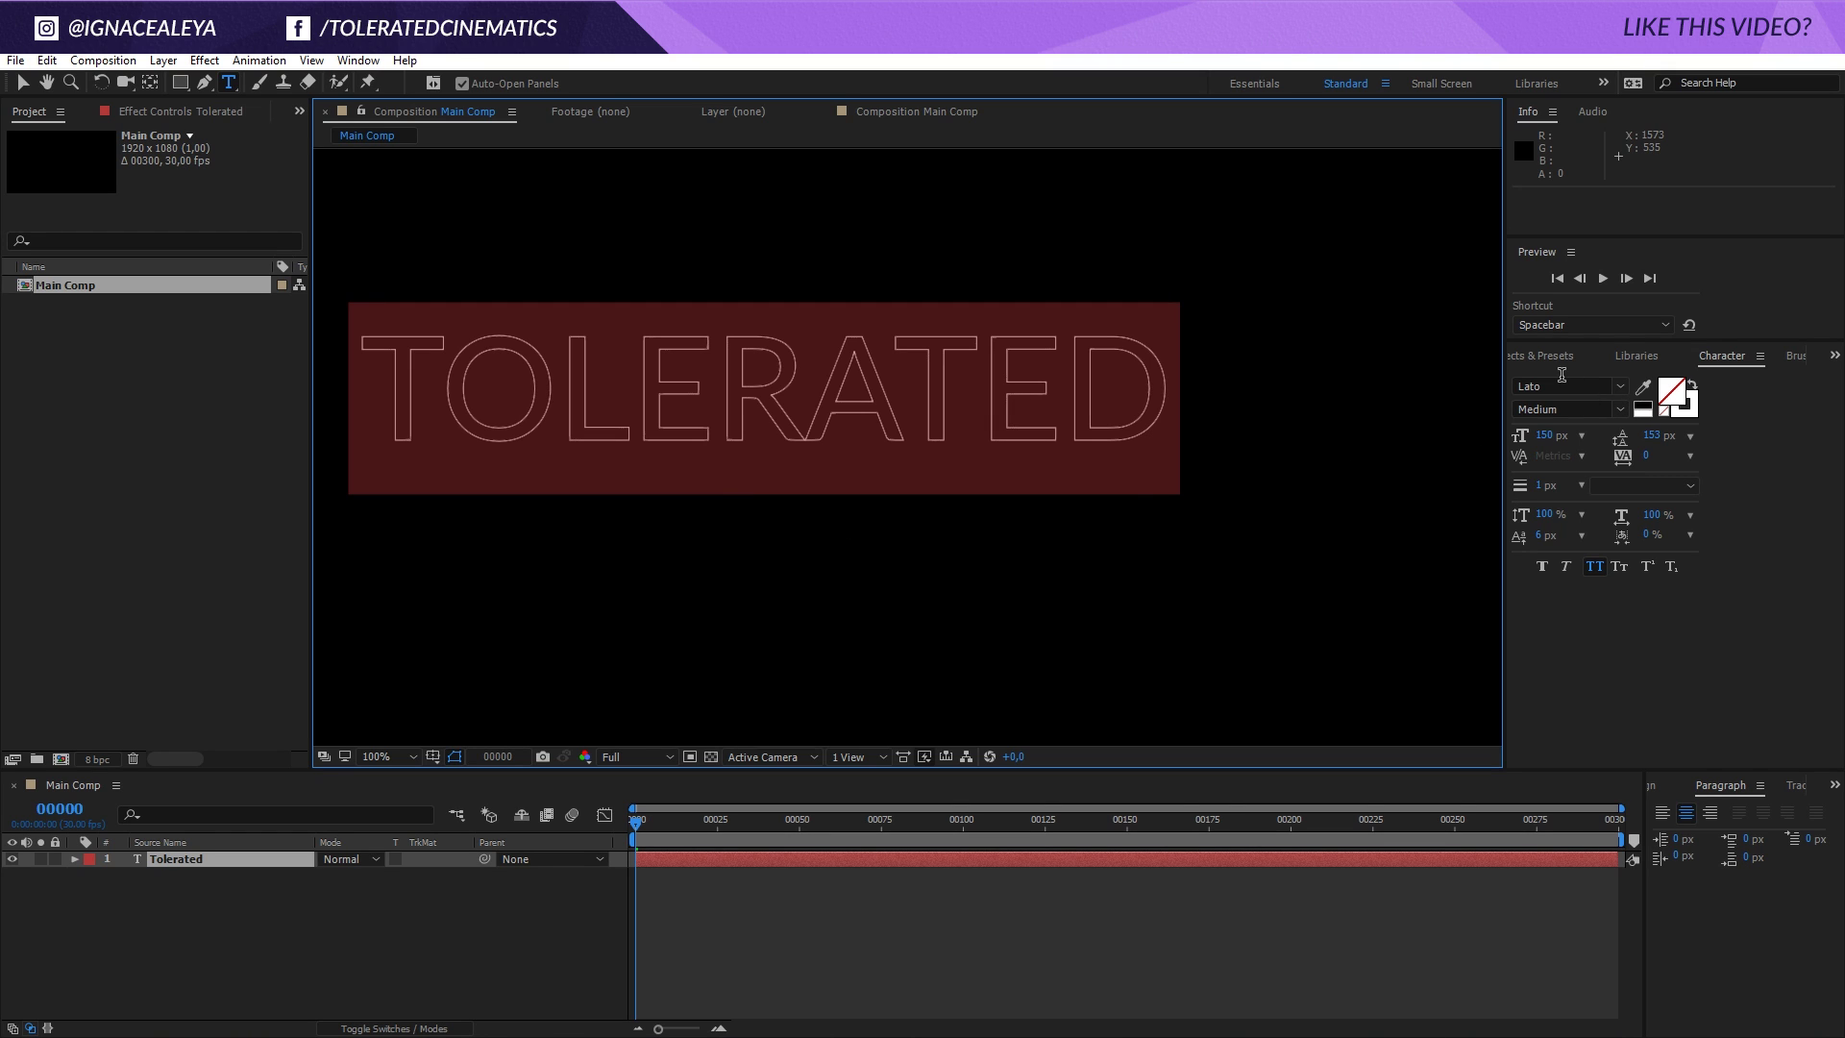
Set the title's font to Lato Medium with a solid white fill.
click(1566, 385)
click(1580, 411)
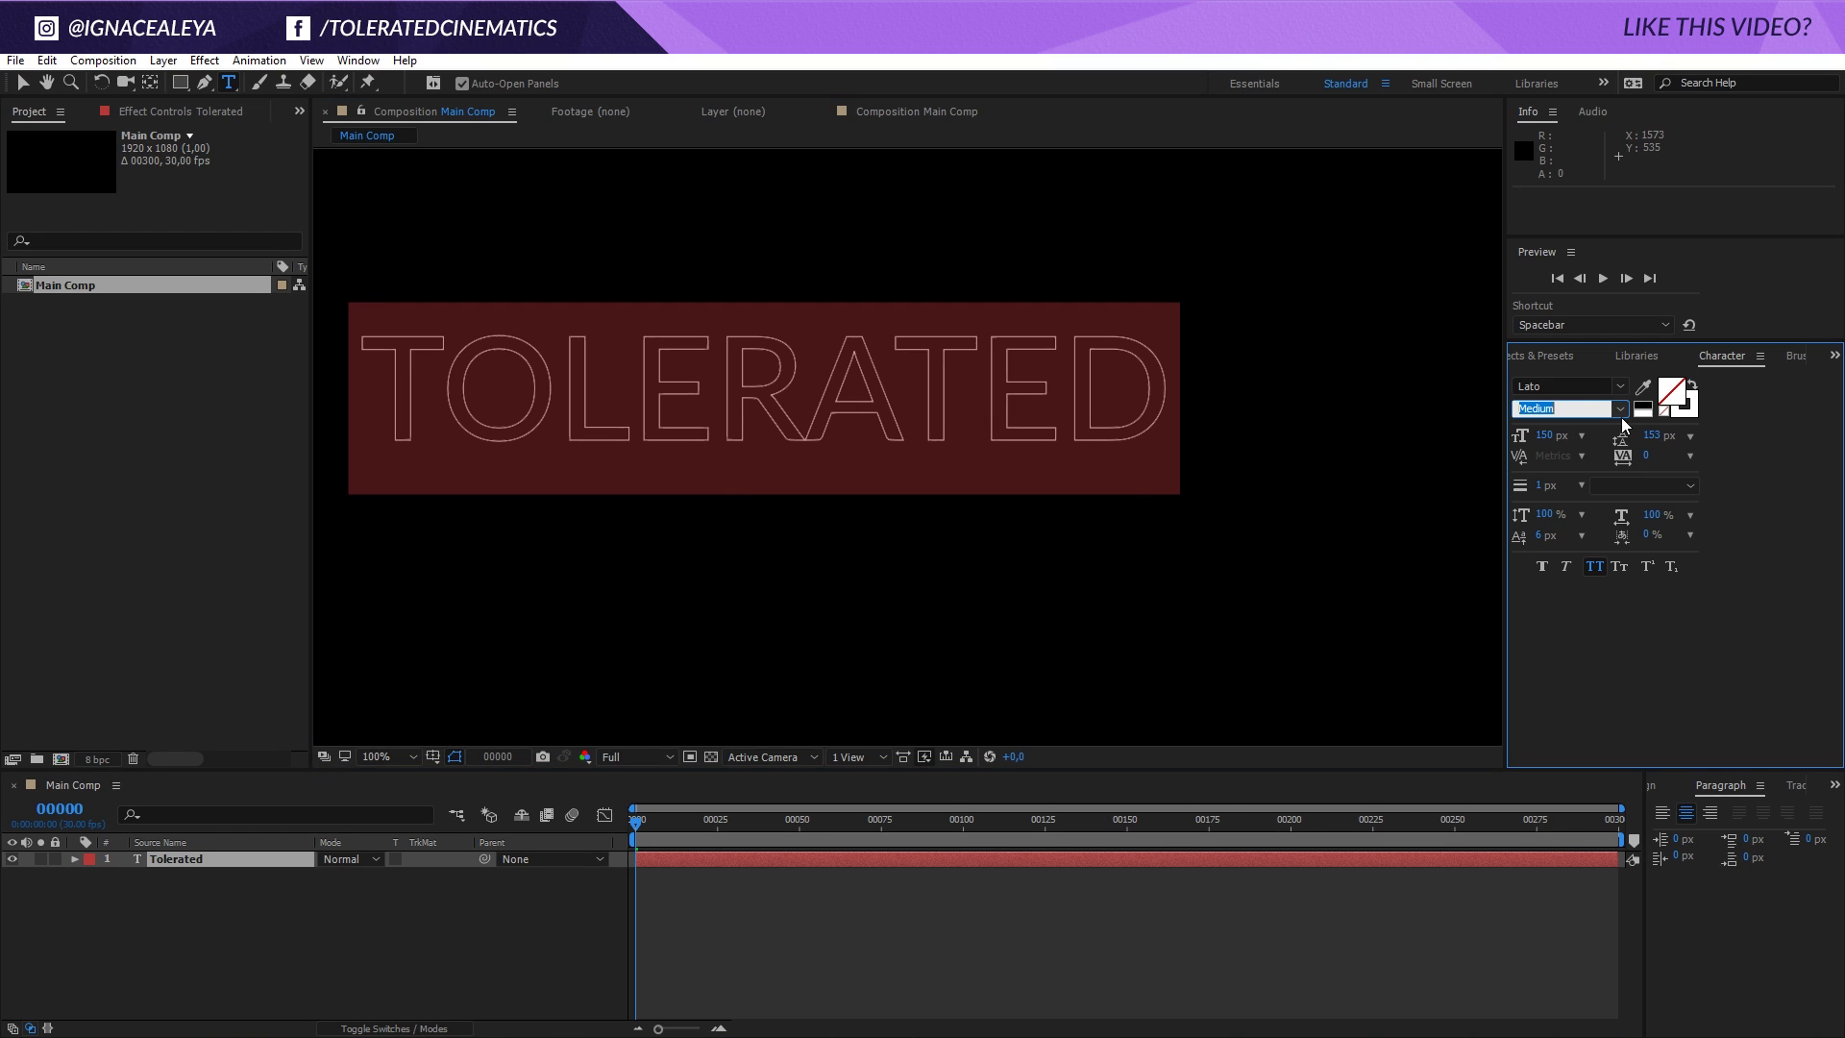
click(1624, 409)
click(1624, 410)
click(1694, 387)
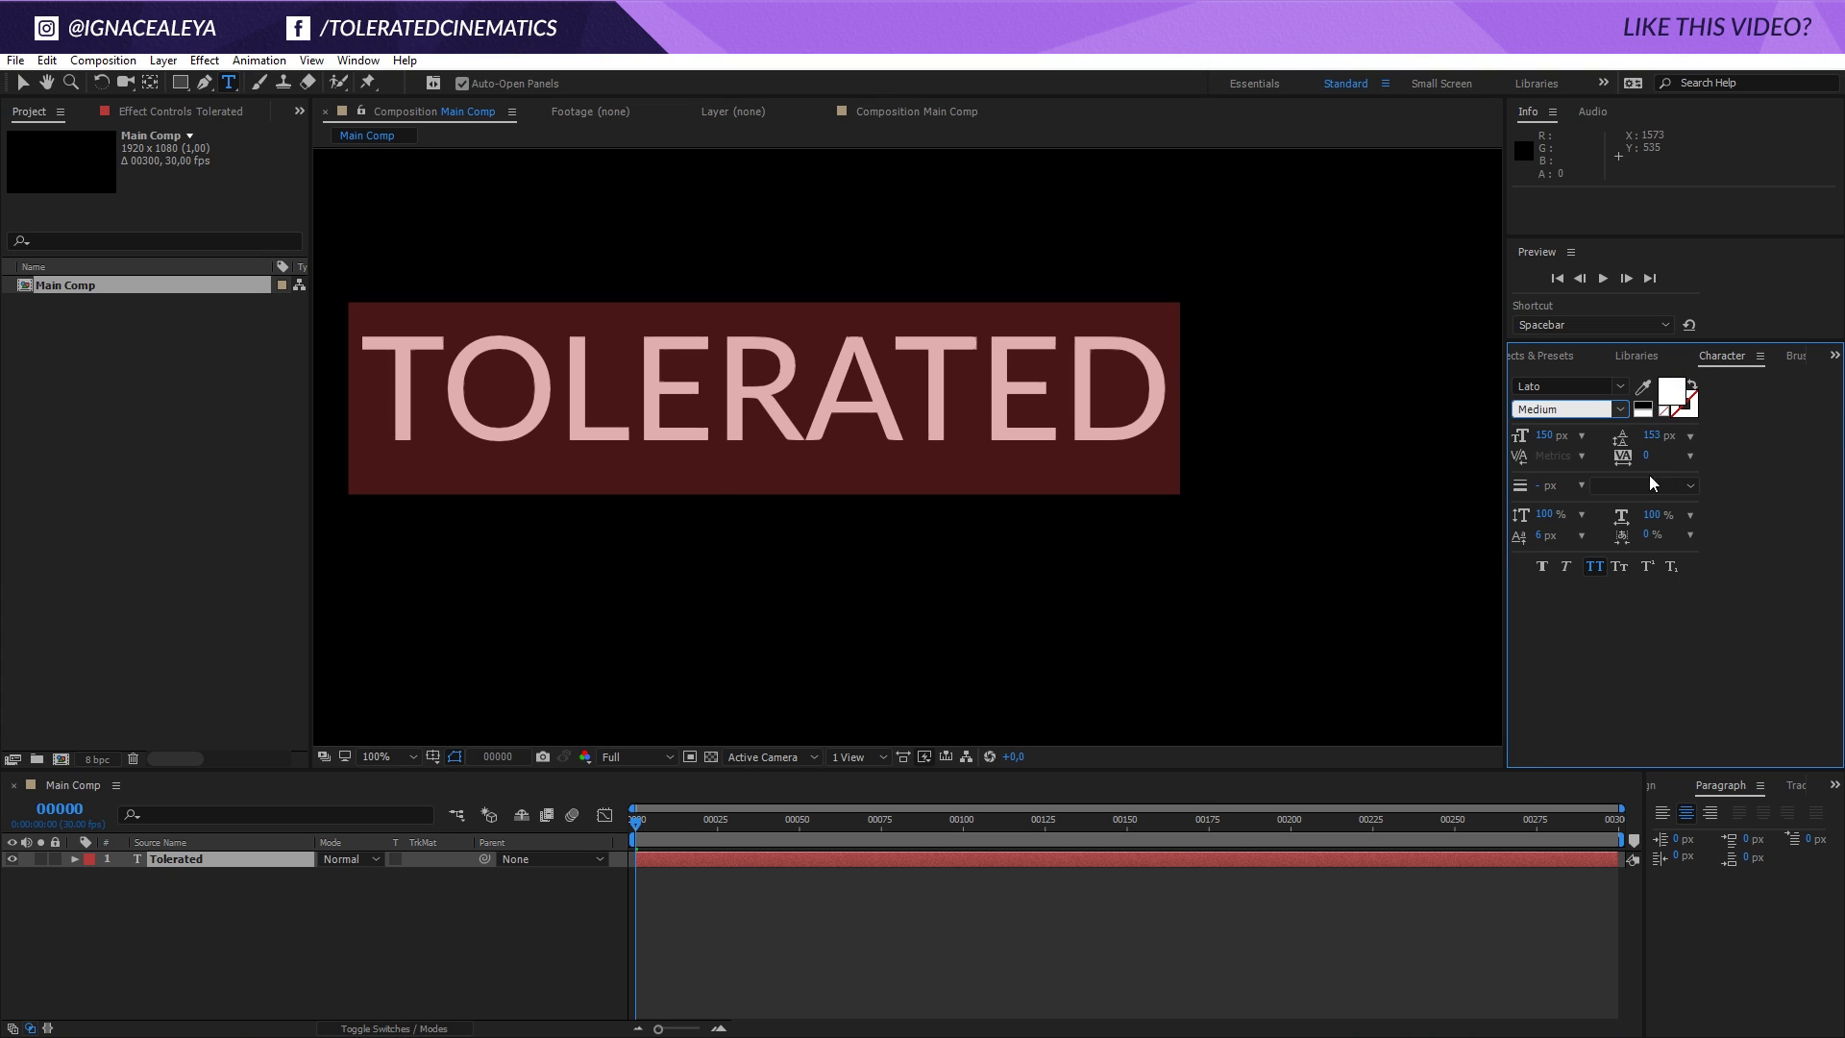
Centre the TOLERATED title horizontally in the frame.
key(comma)
key(comma)
click(1653, 785)
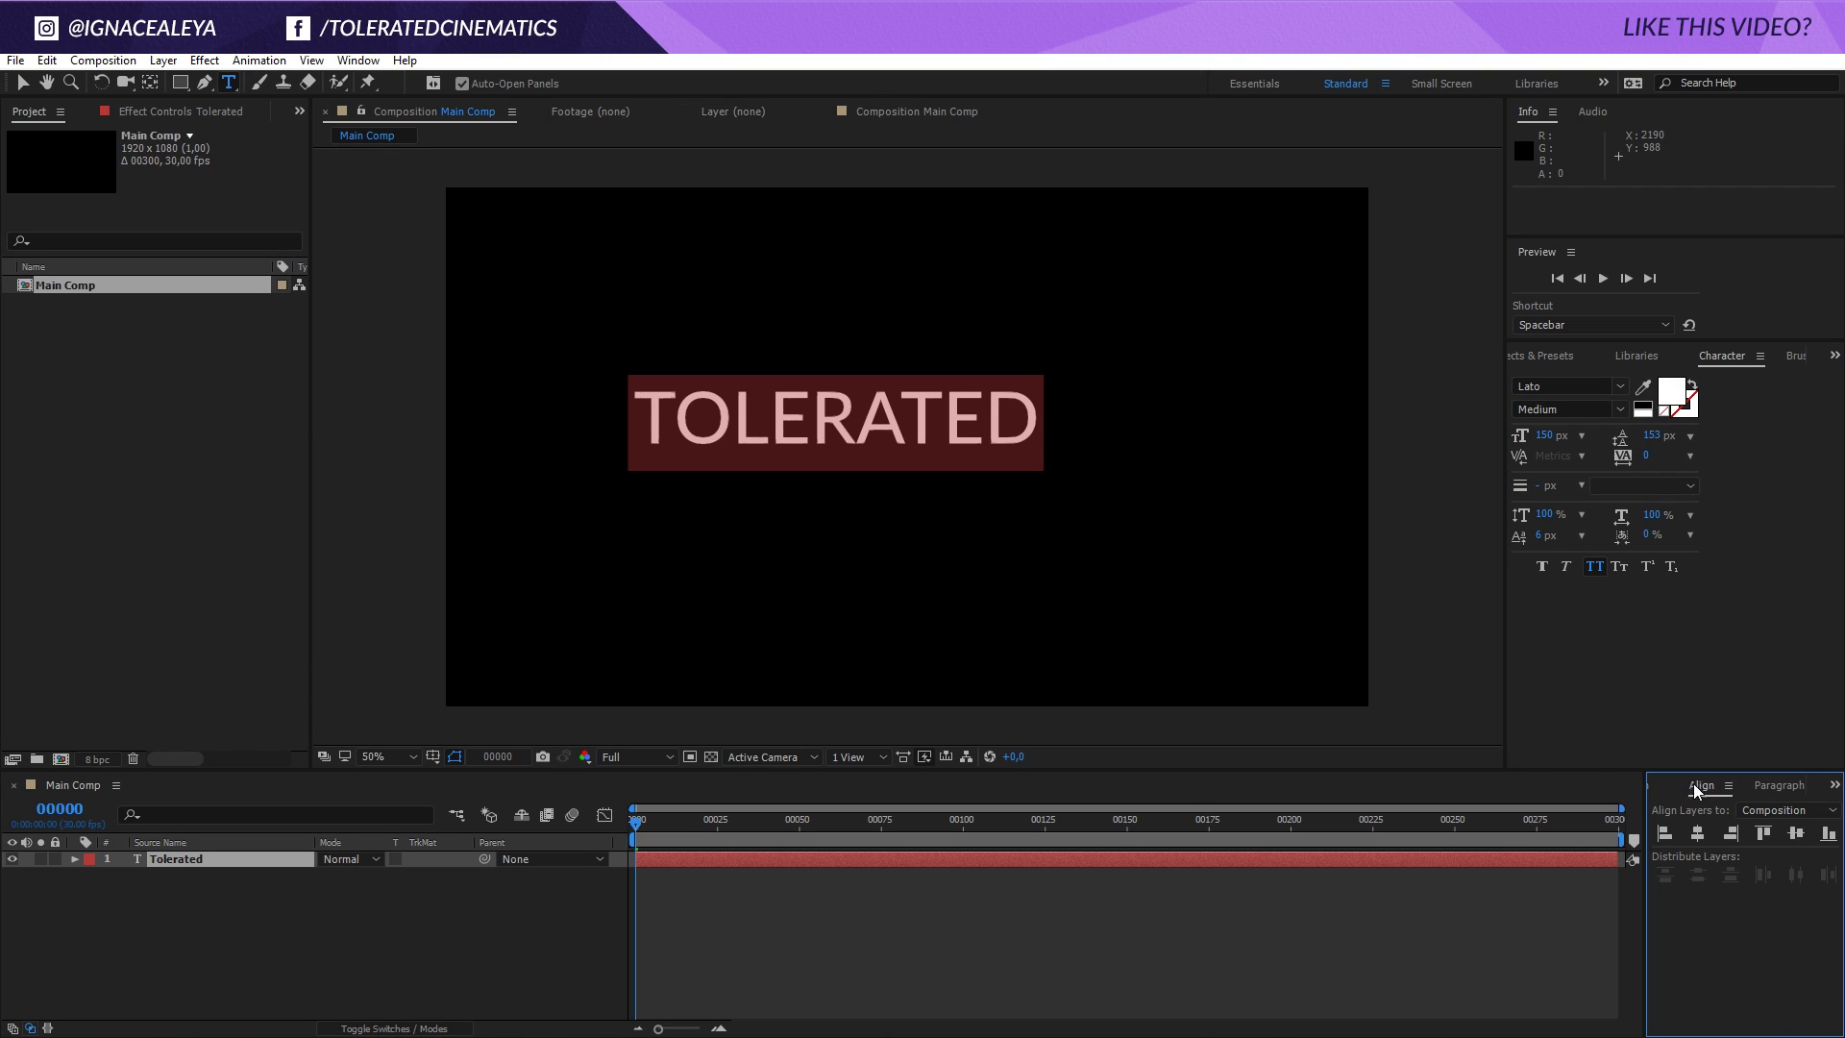
click(1695, 836)
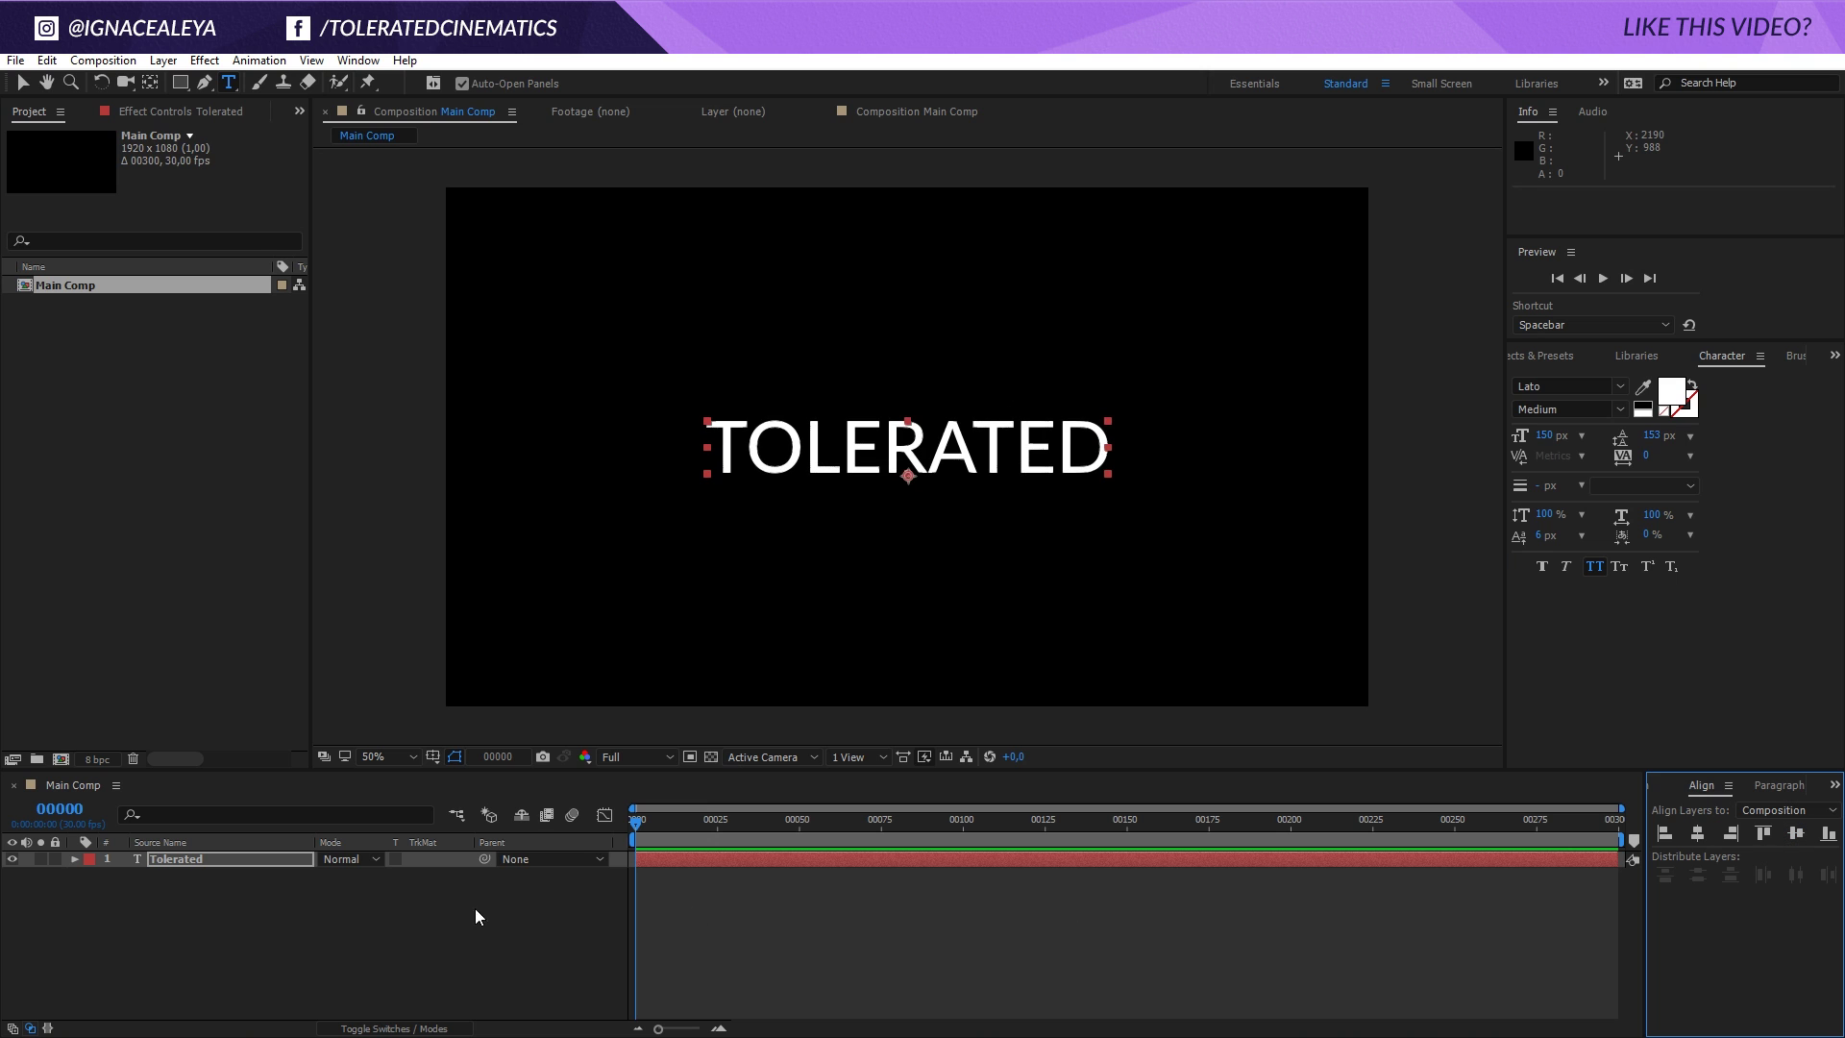
Add a Gradient Overlay layer style to the Tolerated text layer.
right_click(193, 858)
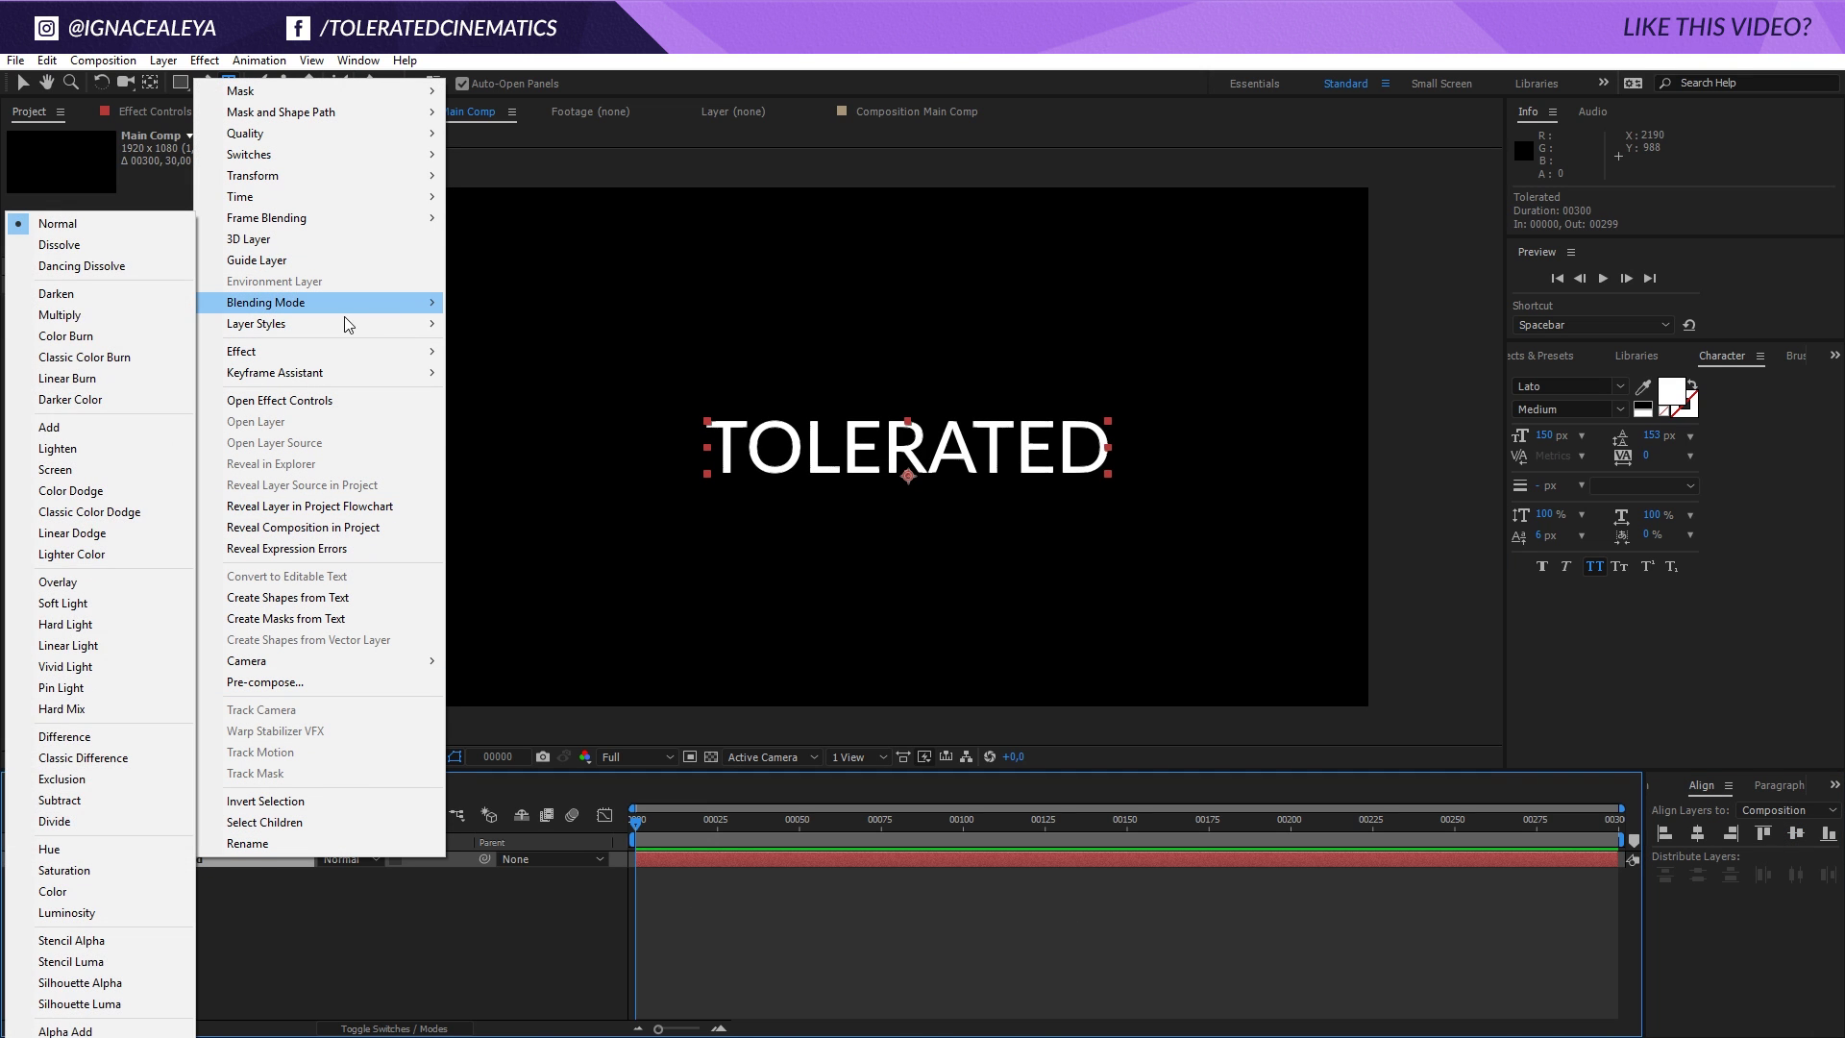
mouse_move(322, 333)
click(519, 541)
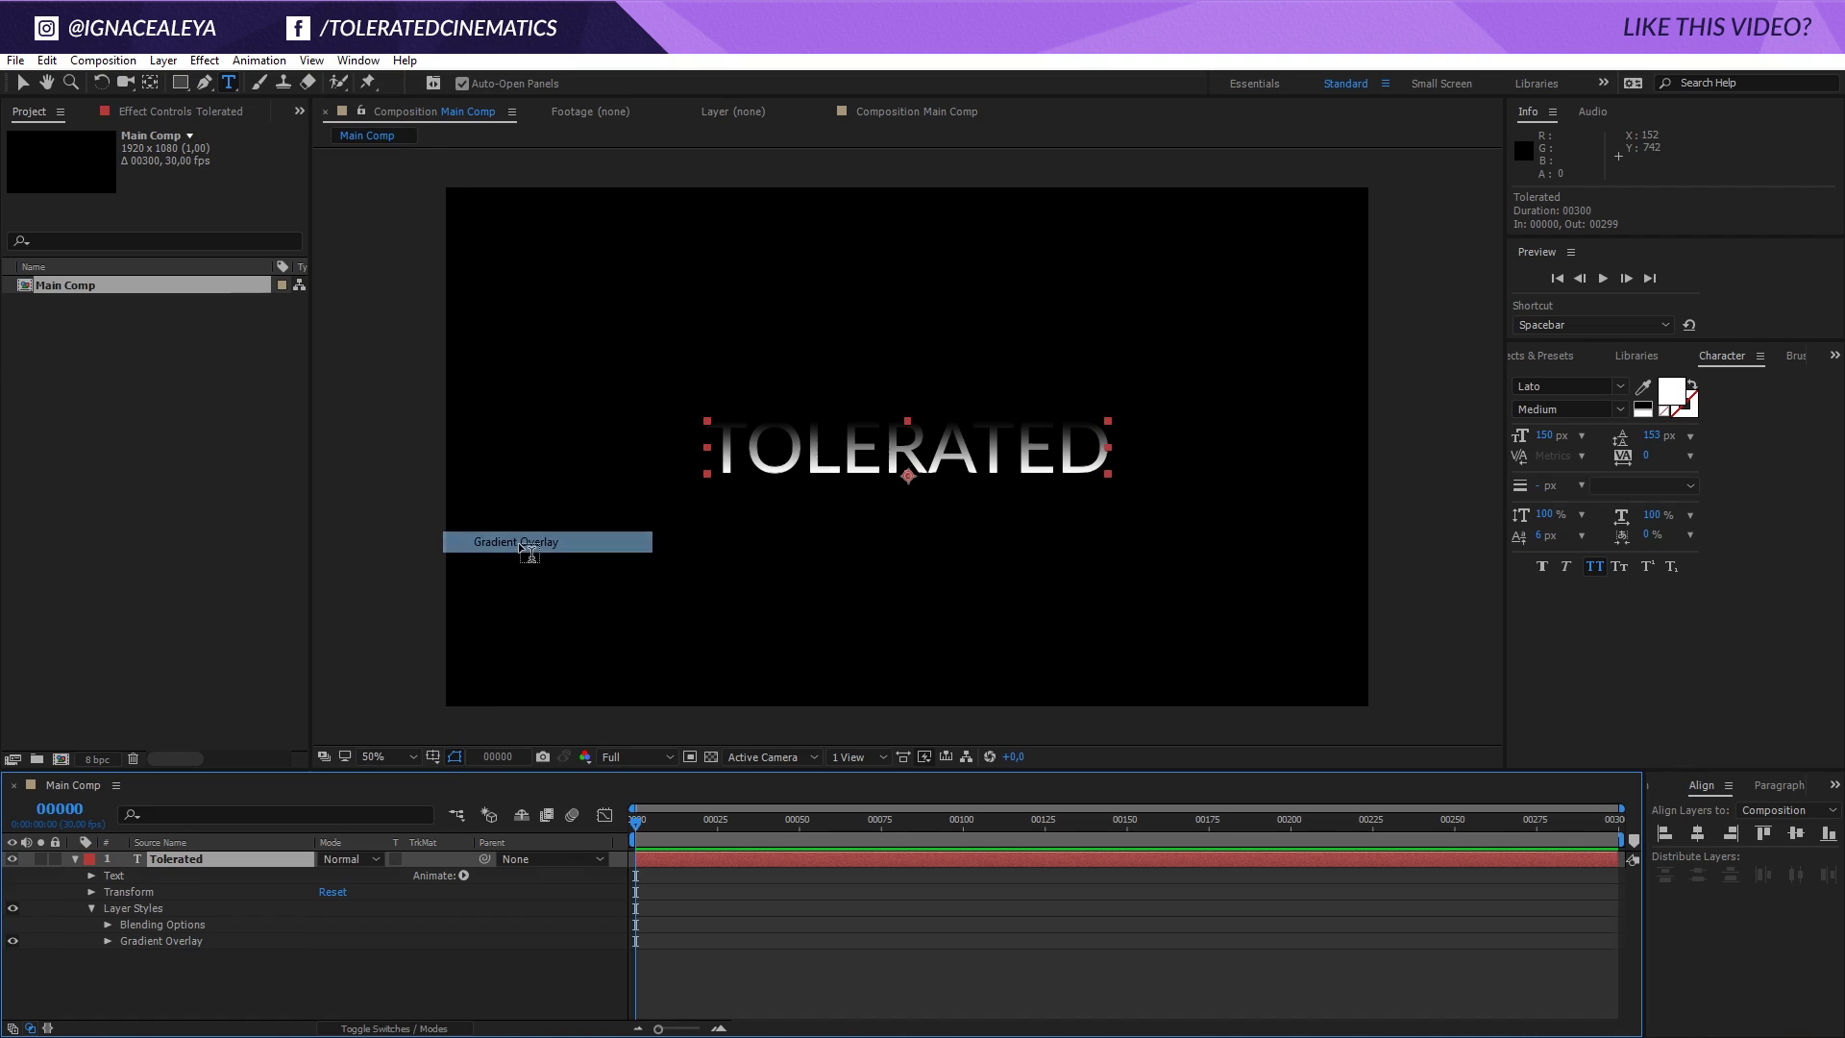
click(108, 941)
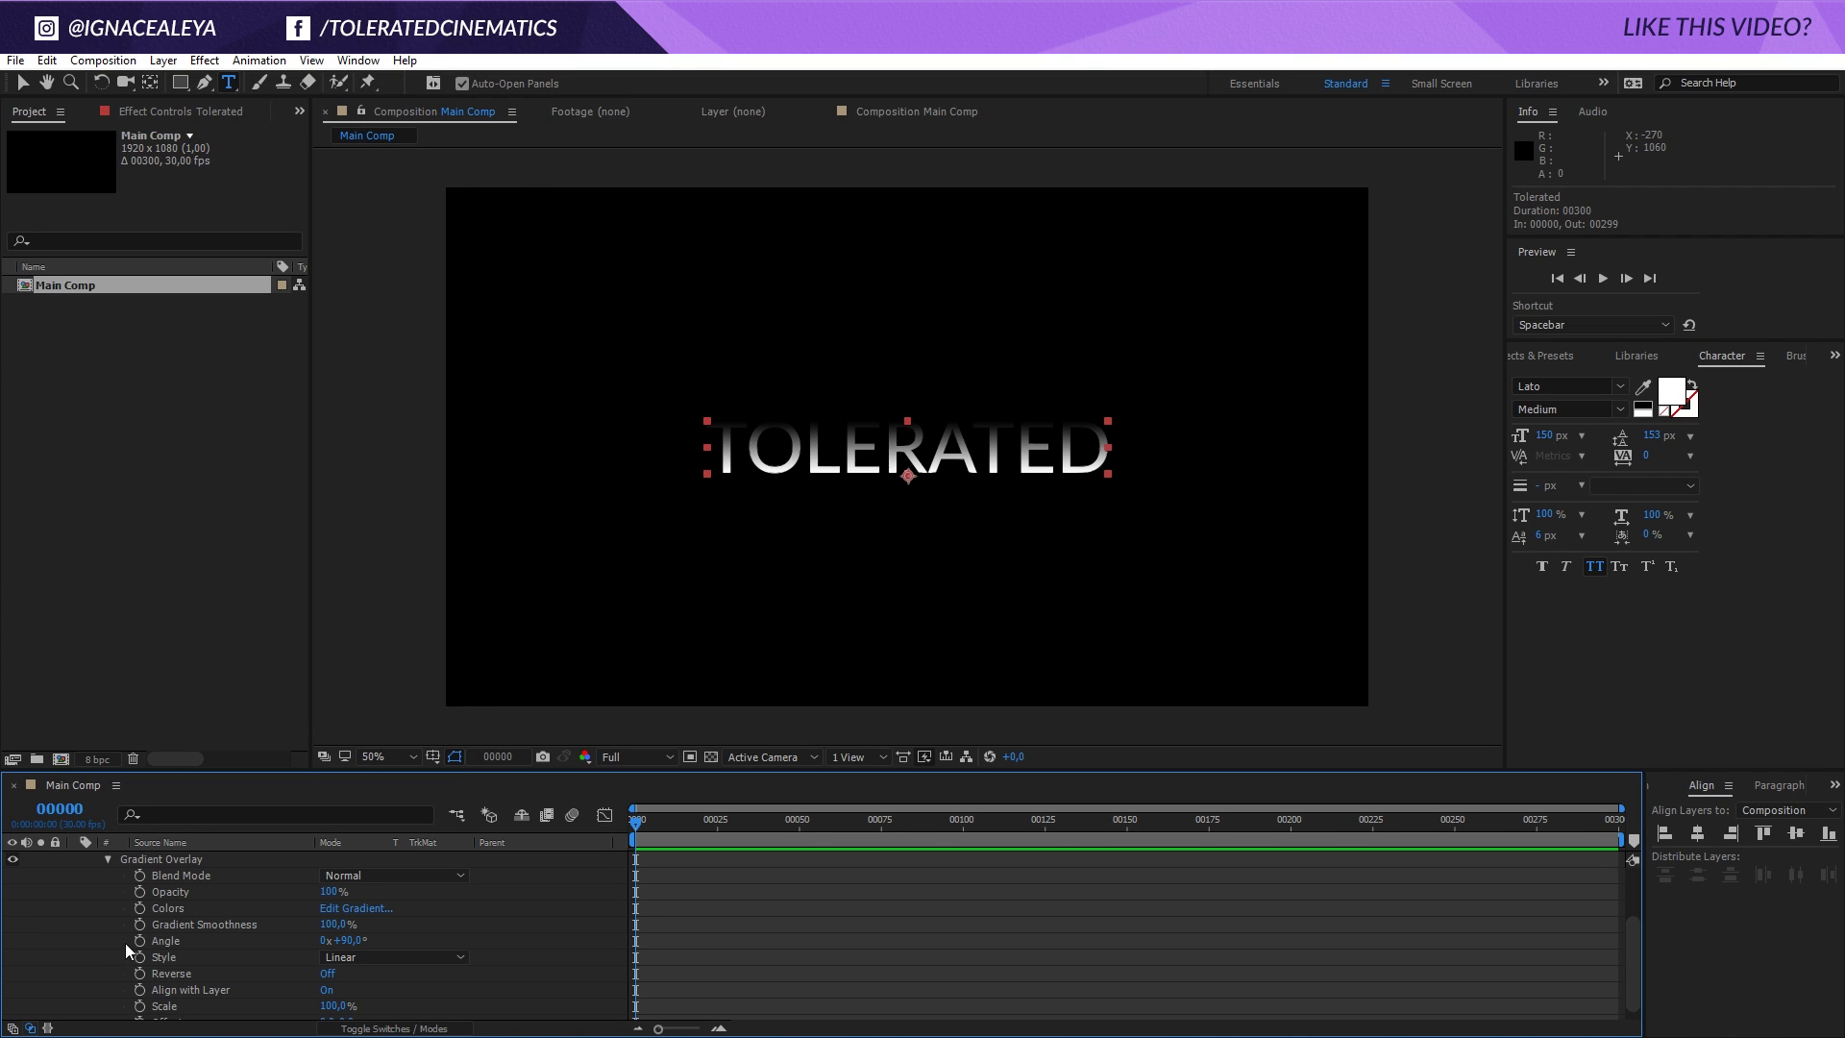
Edit the gradient so it runs from near-black on the left to mid grey on the right.
click(341, 908)
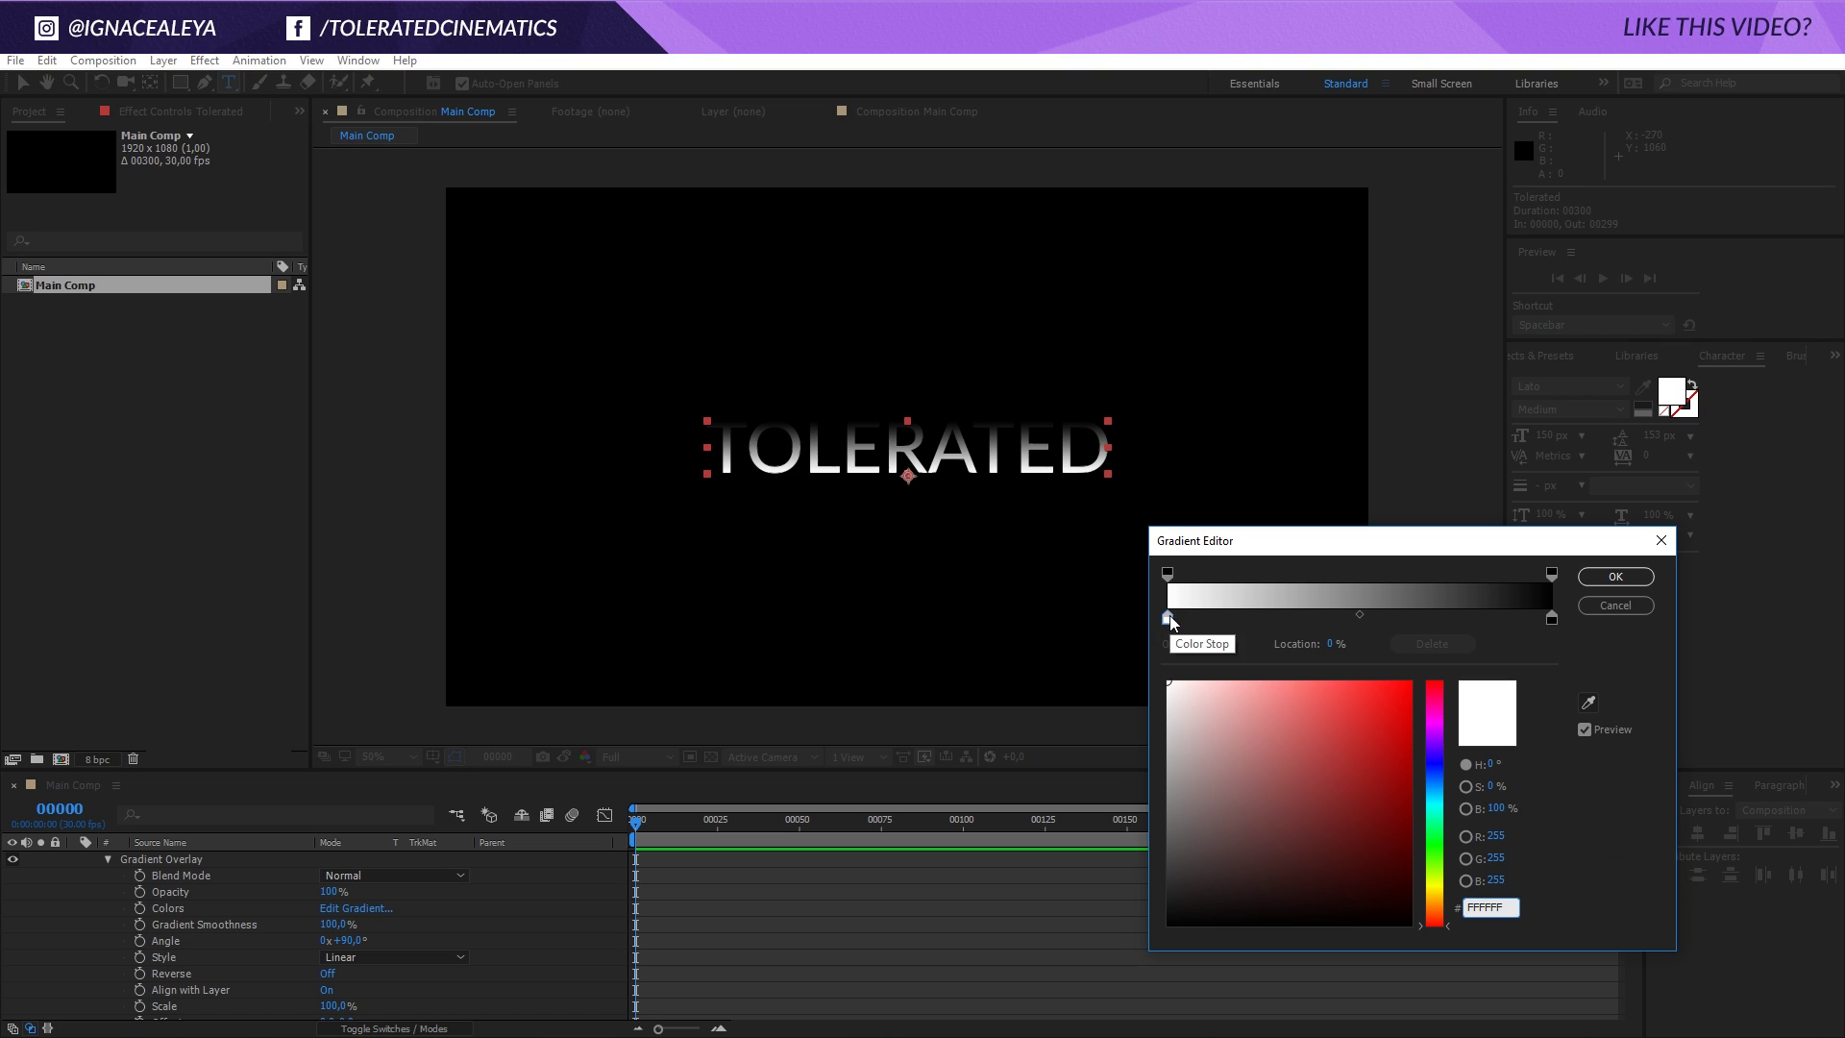
mouse_move(1217, 736)
mouse_down()
mouse_move(1116, 784)
mouse_move(1175, 844)
mouse_move(1169, 817)
mouse_move(1072, 881)
mouse_move(1032, 741)
mouse_up()
click(1552, 618)
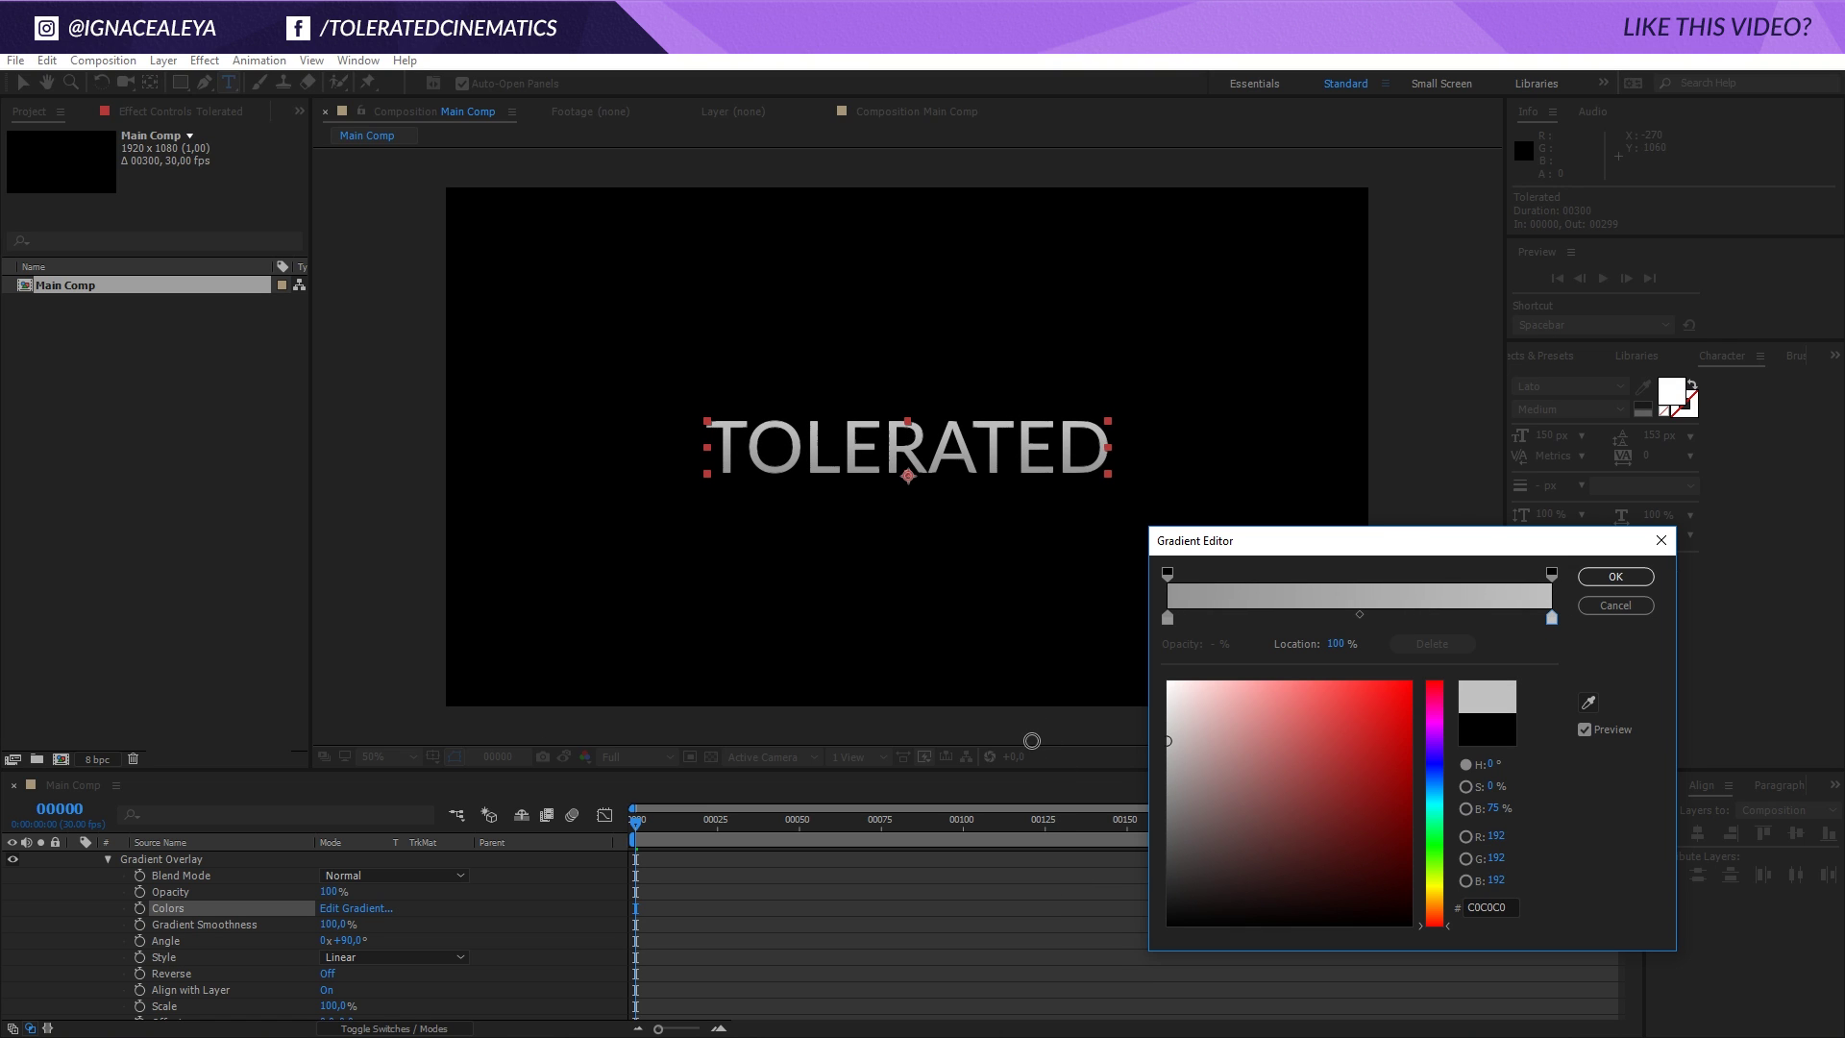
click(1168, 618)
mouse_move(1168, 741)
mouse_down()
mouse_move(1086, 895)
mouse_move(1087, 879)
mouse_up()
click(1551, 619)
drag(1169, 743, 1091, 819)
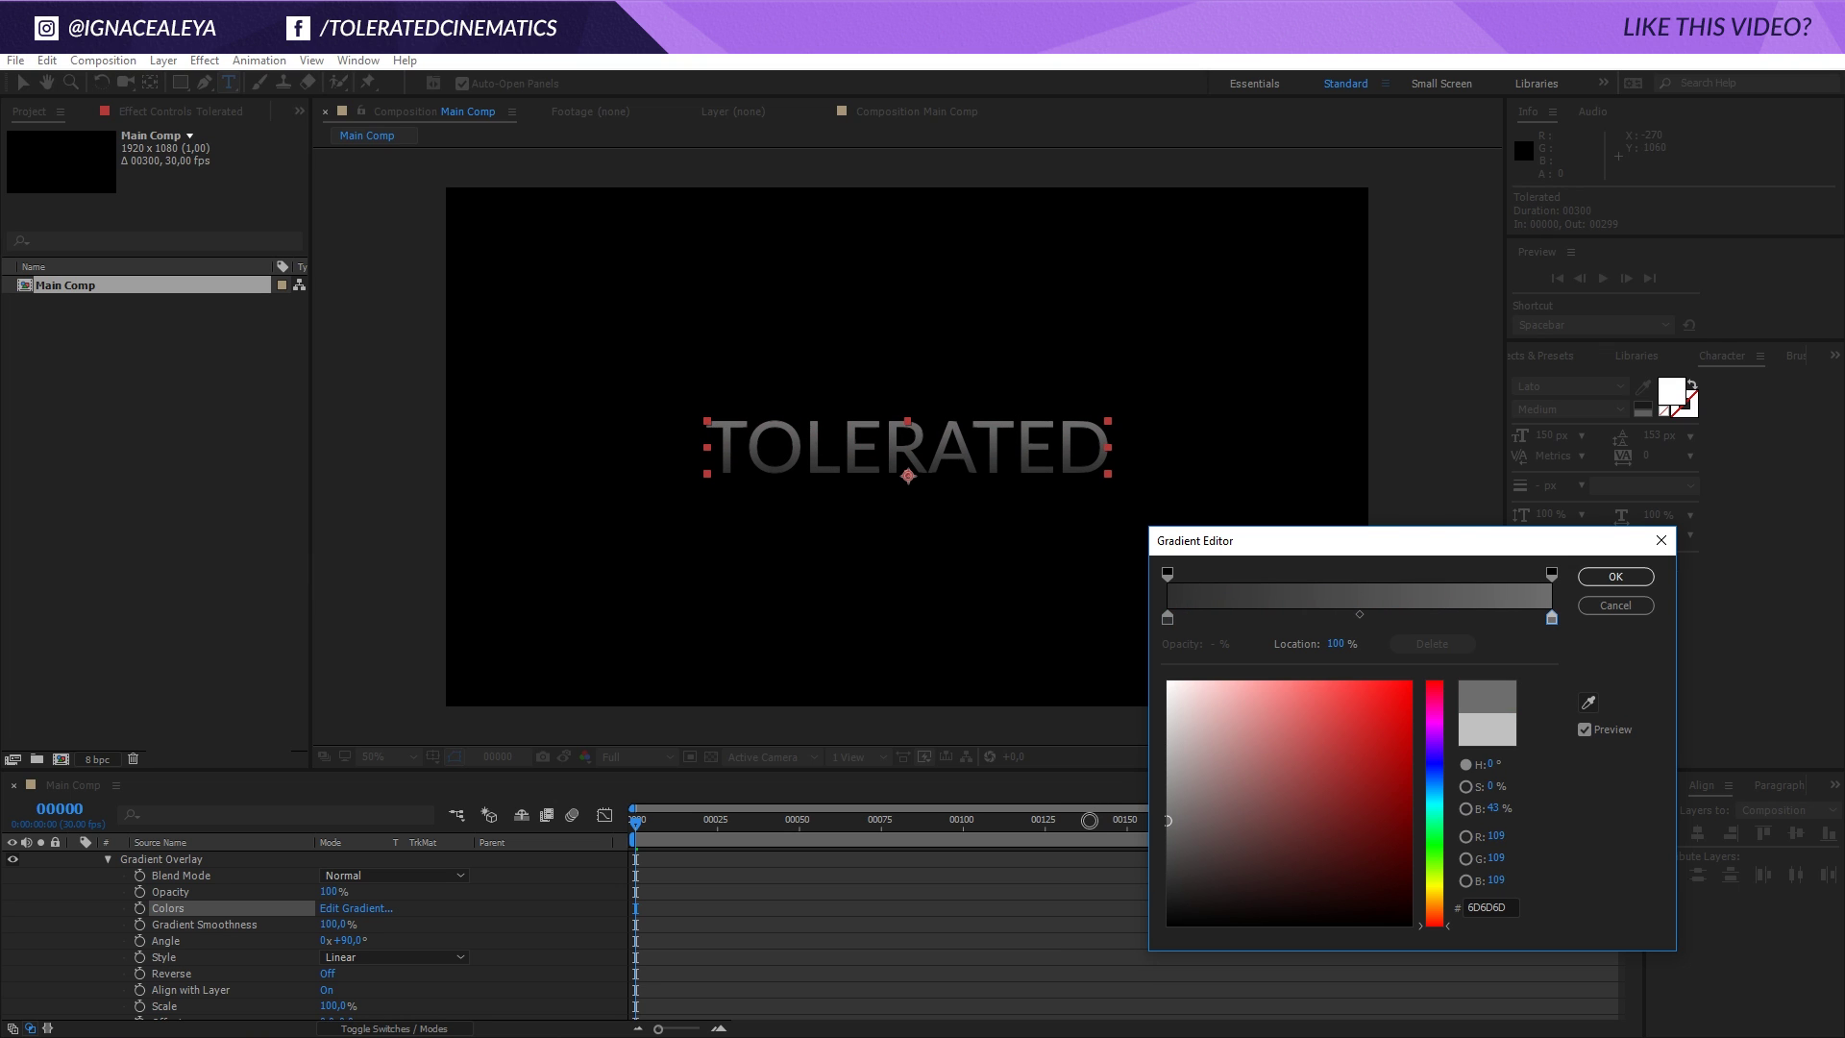
click(1614, 578)
scroll(141, 883, up, 2)
Duplicate the title layer and unlink the original's scale to 99% width.
click(187, 862)
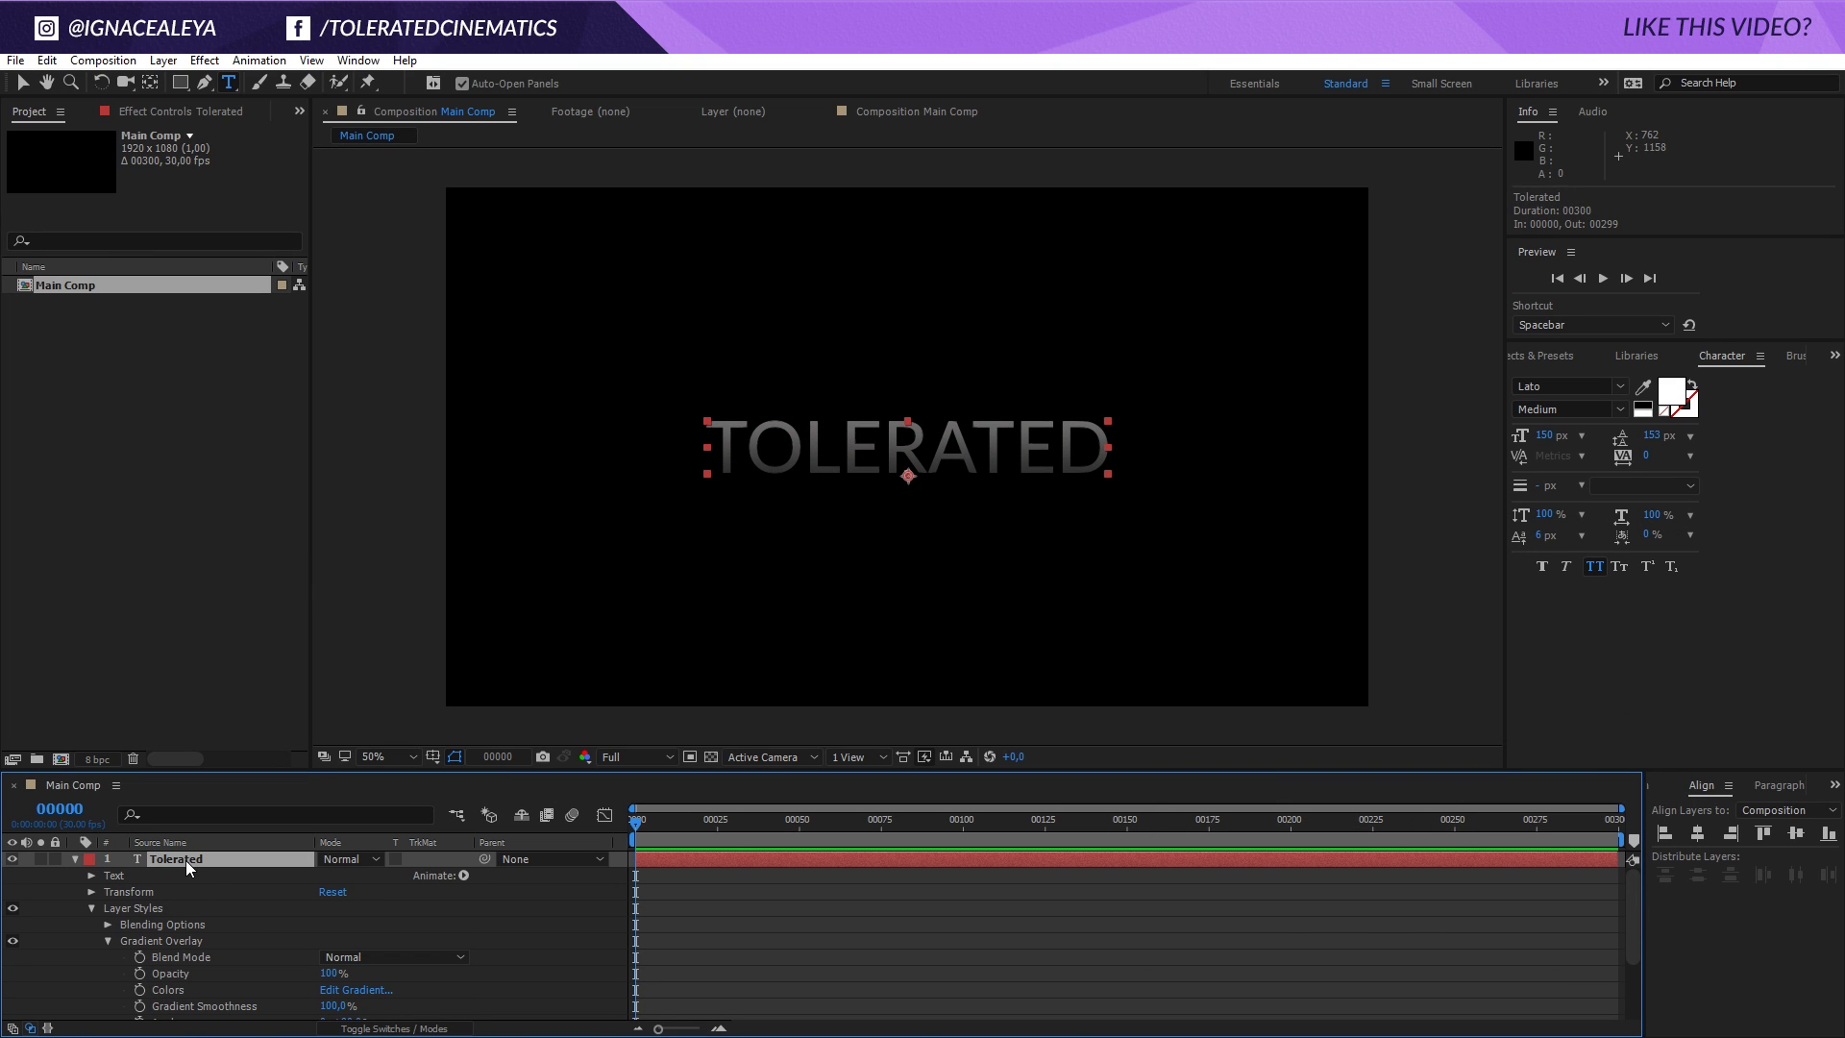
key(ctrl+d)
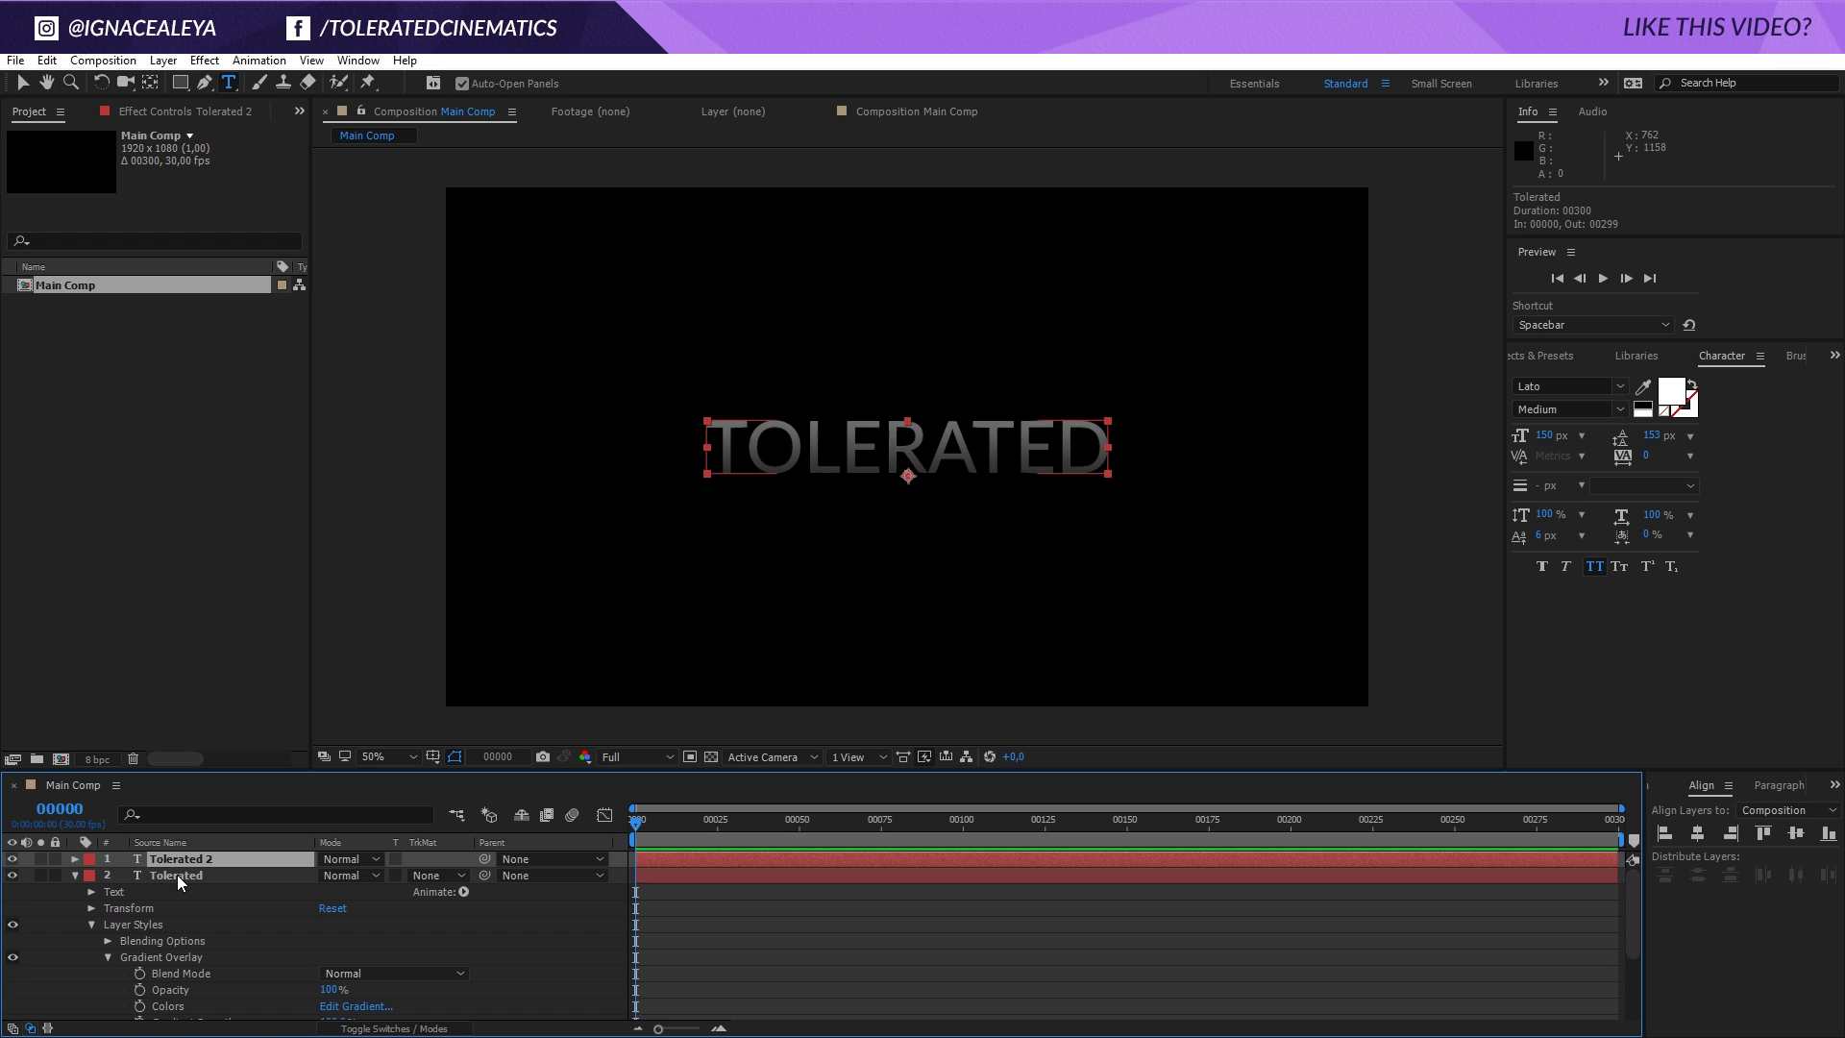
click(163, 876)
key(s)
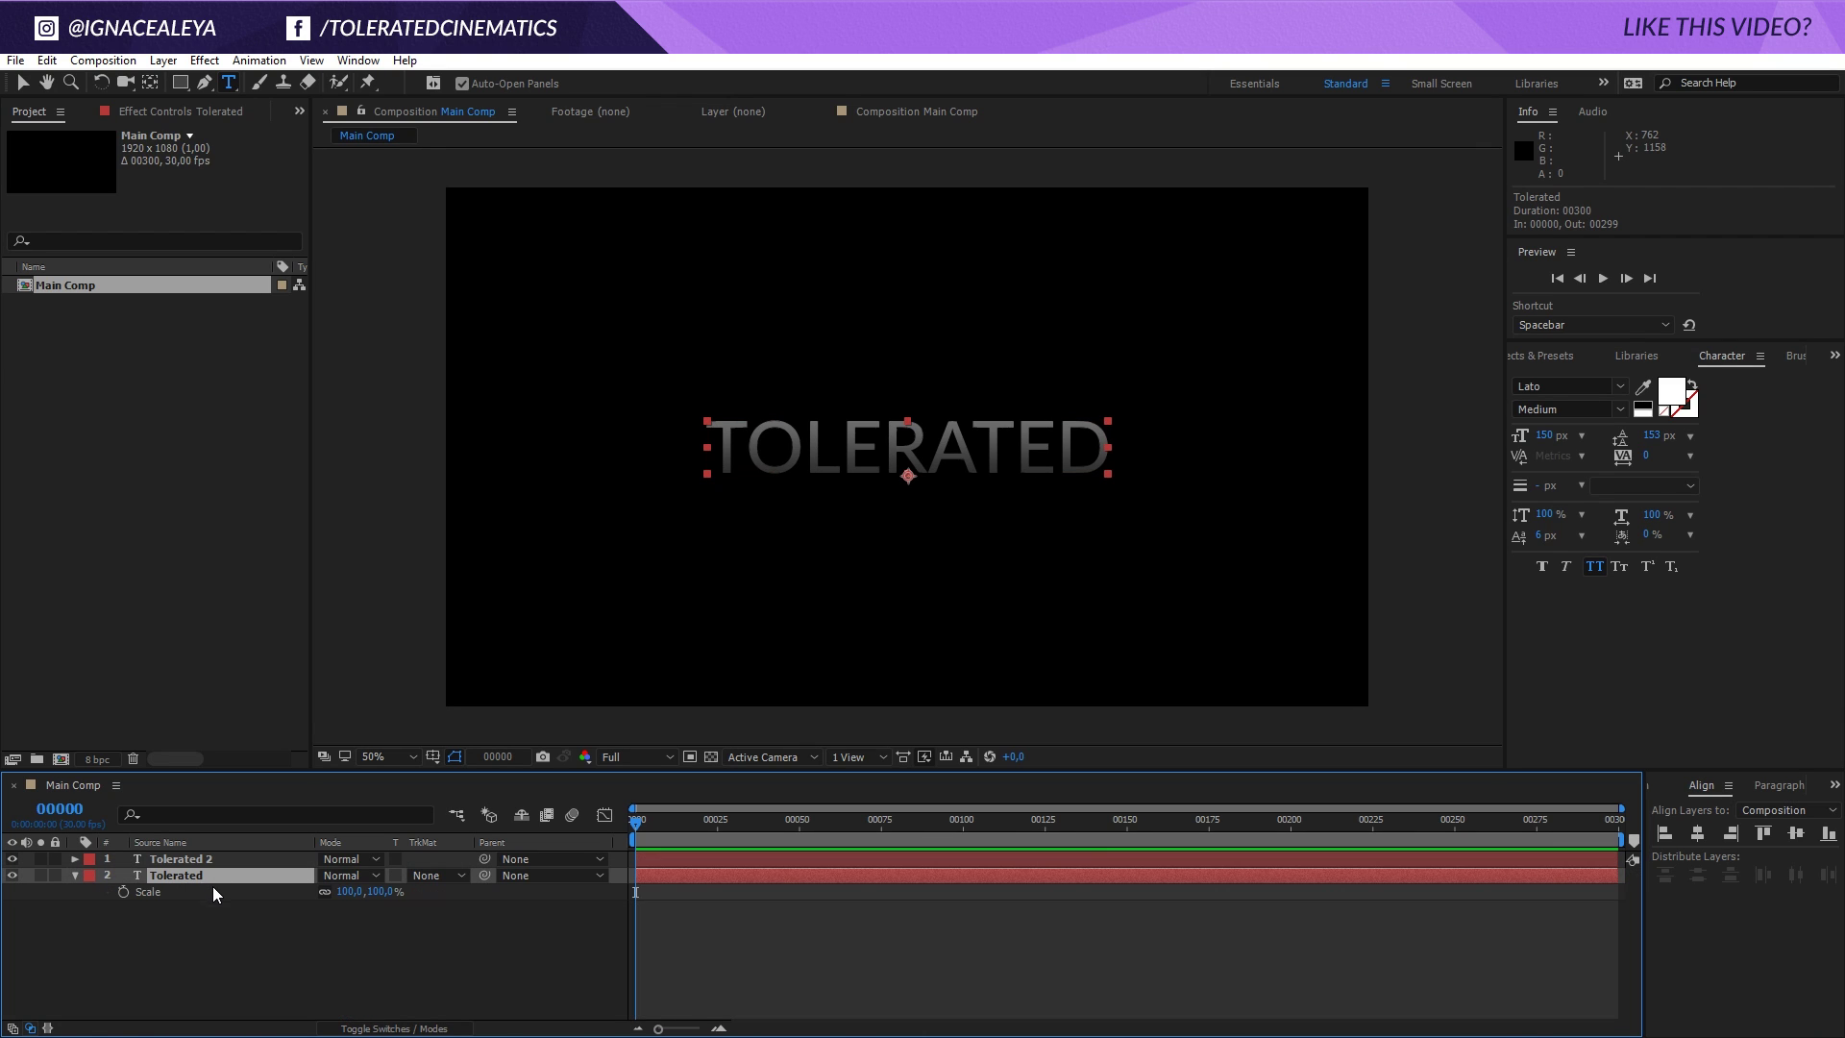
click(323, 892)
drag(346, 899, 343, 899)
click(348, 892)
click(349, 932)
key(period)
key(period)
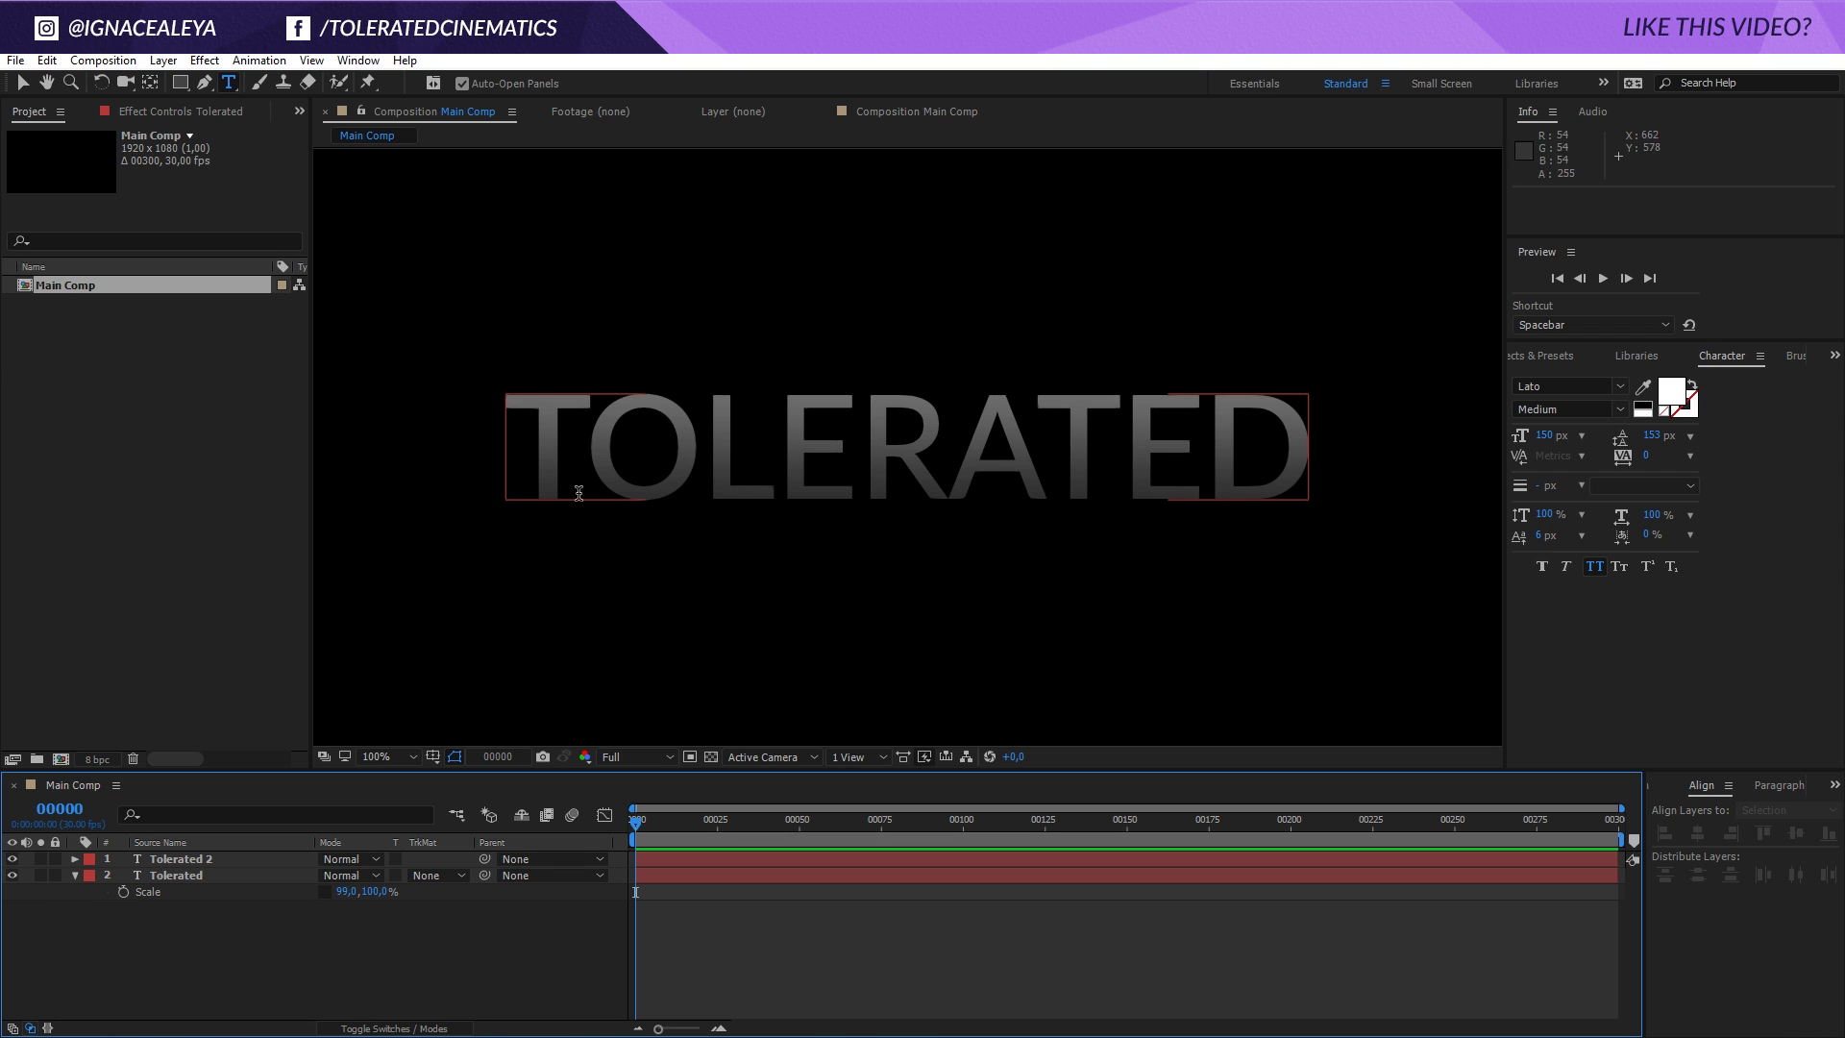
In the original's gradient overlay, set the left end to light grey and the right to white.
click(144, 874)
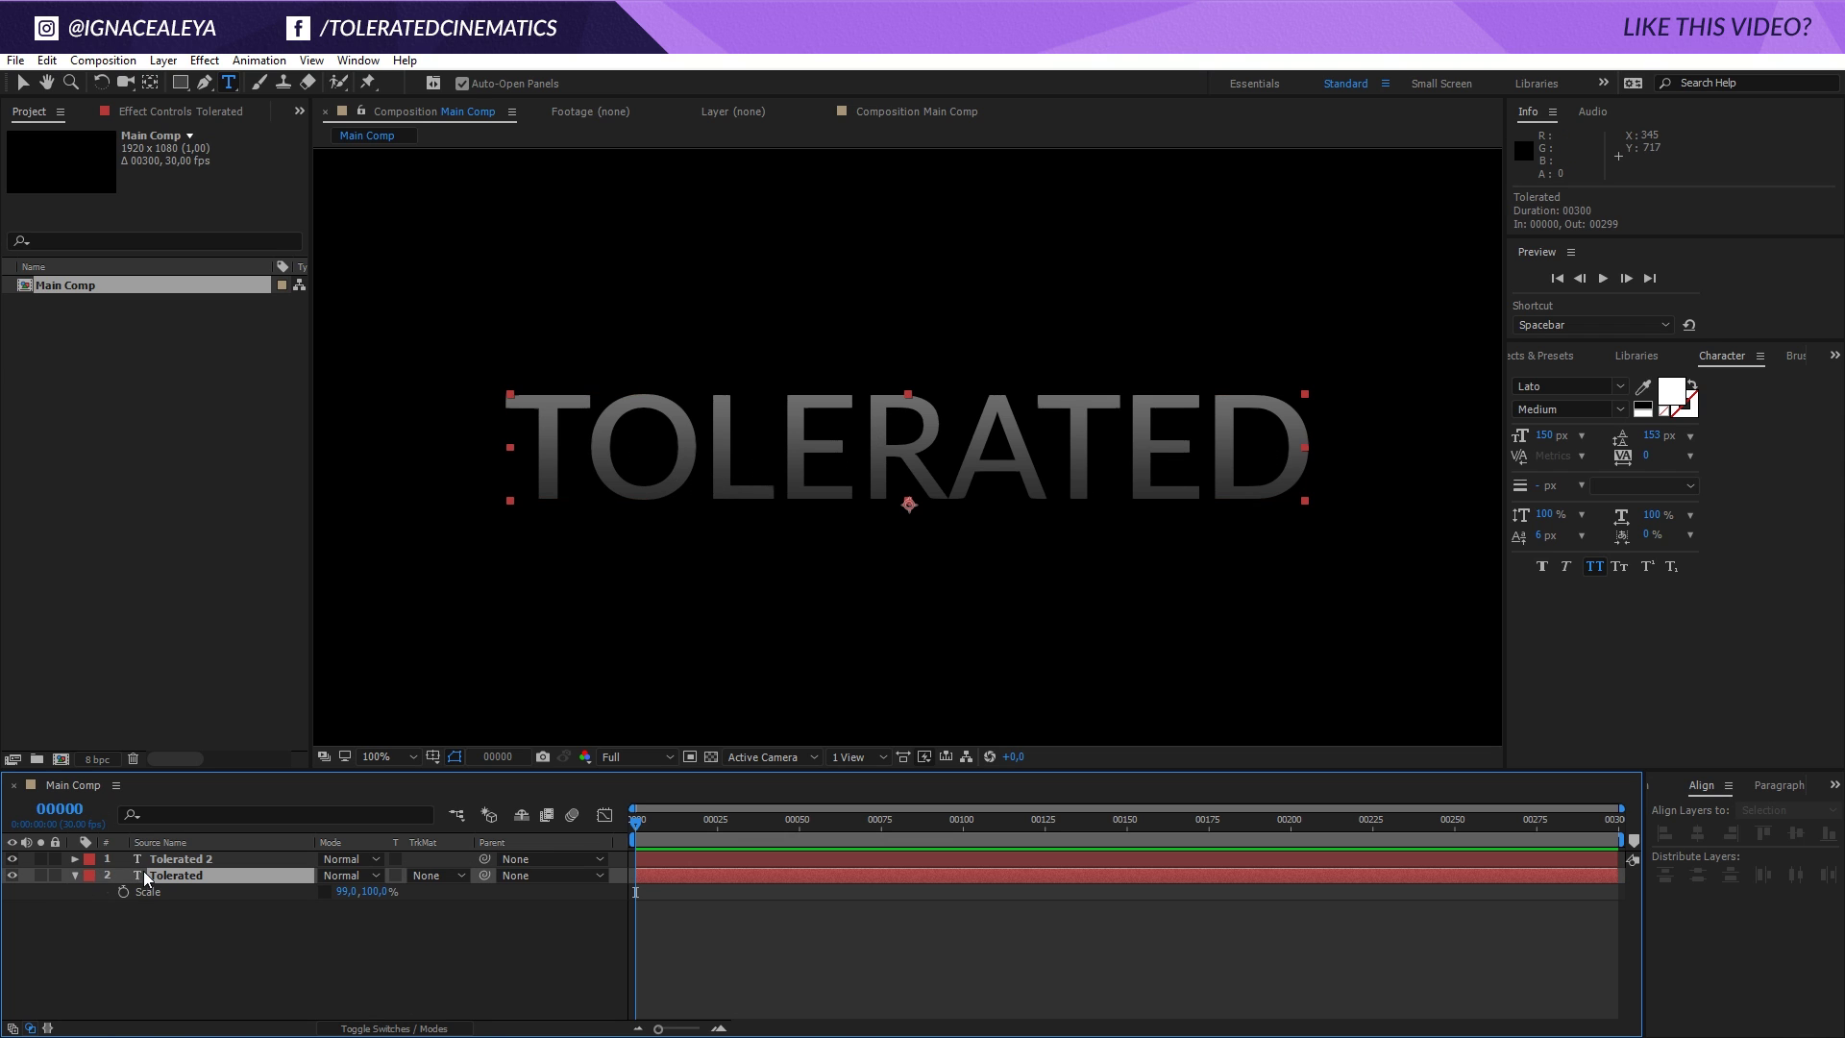
click(75, 876)
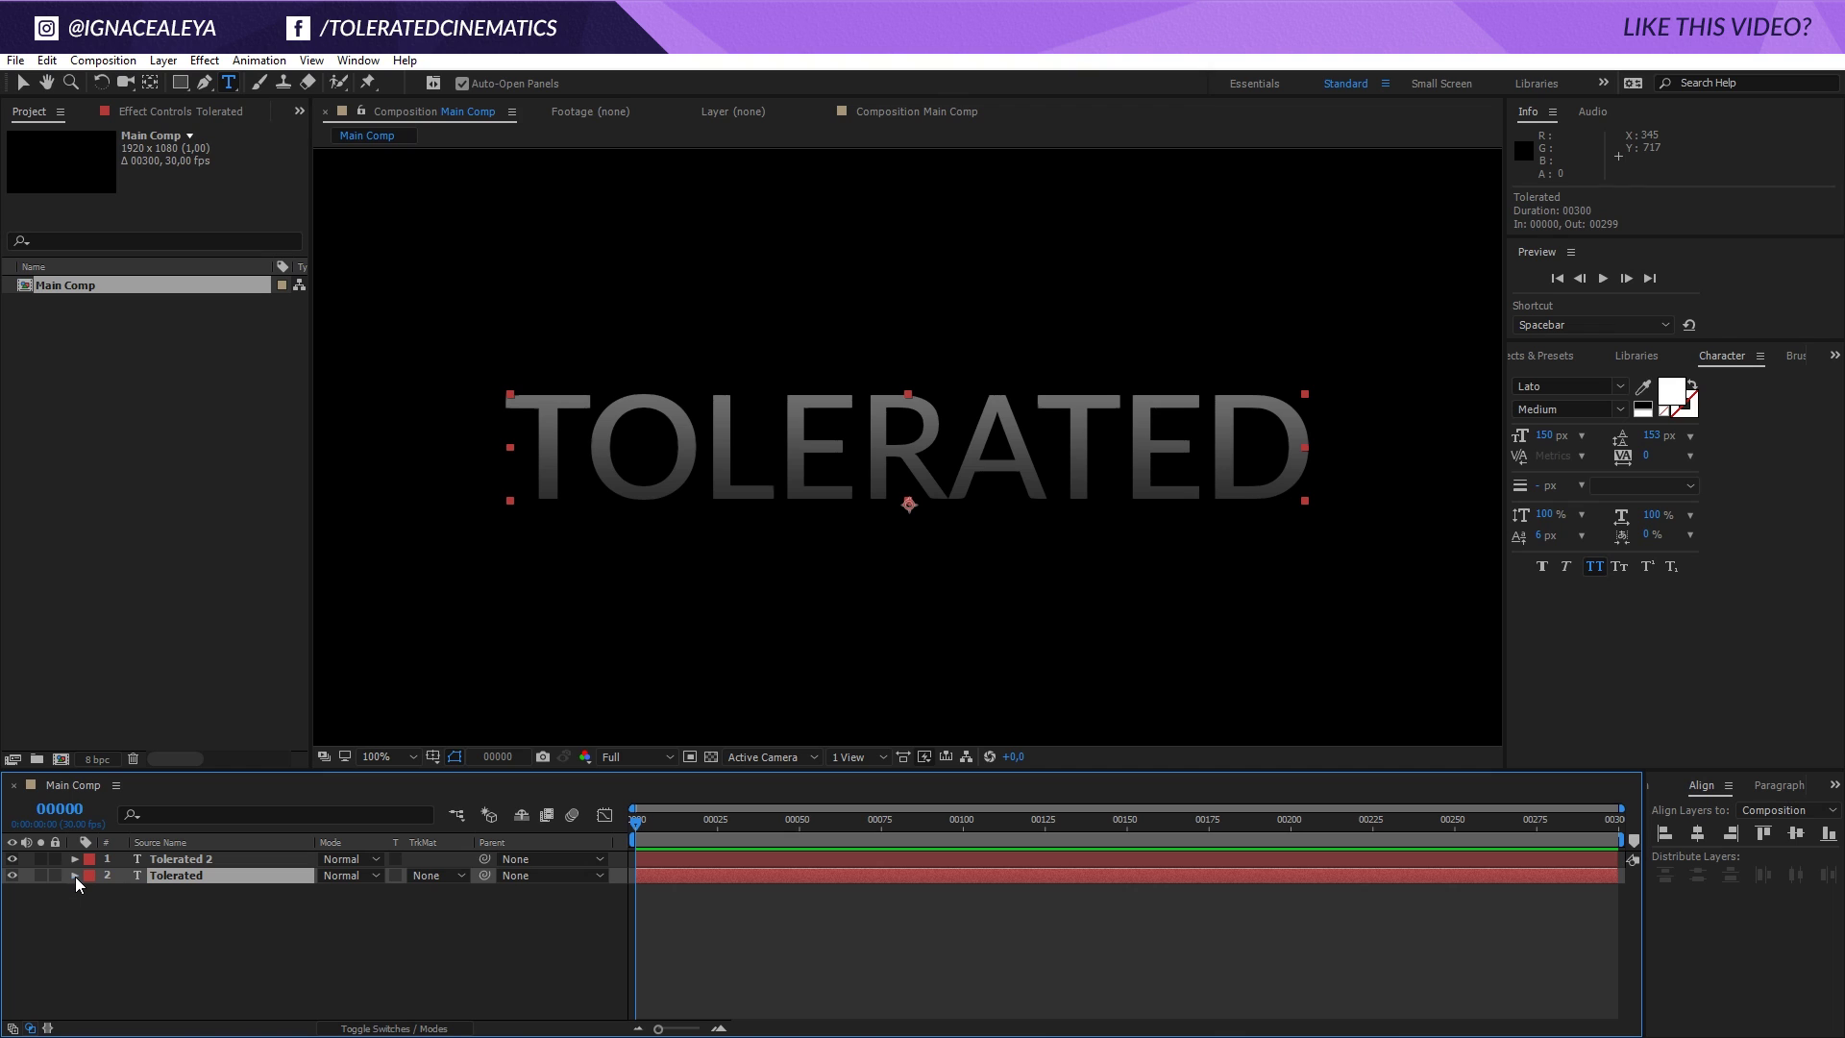
click(75, 876)
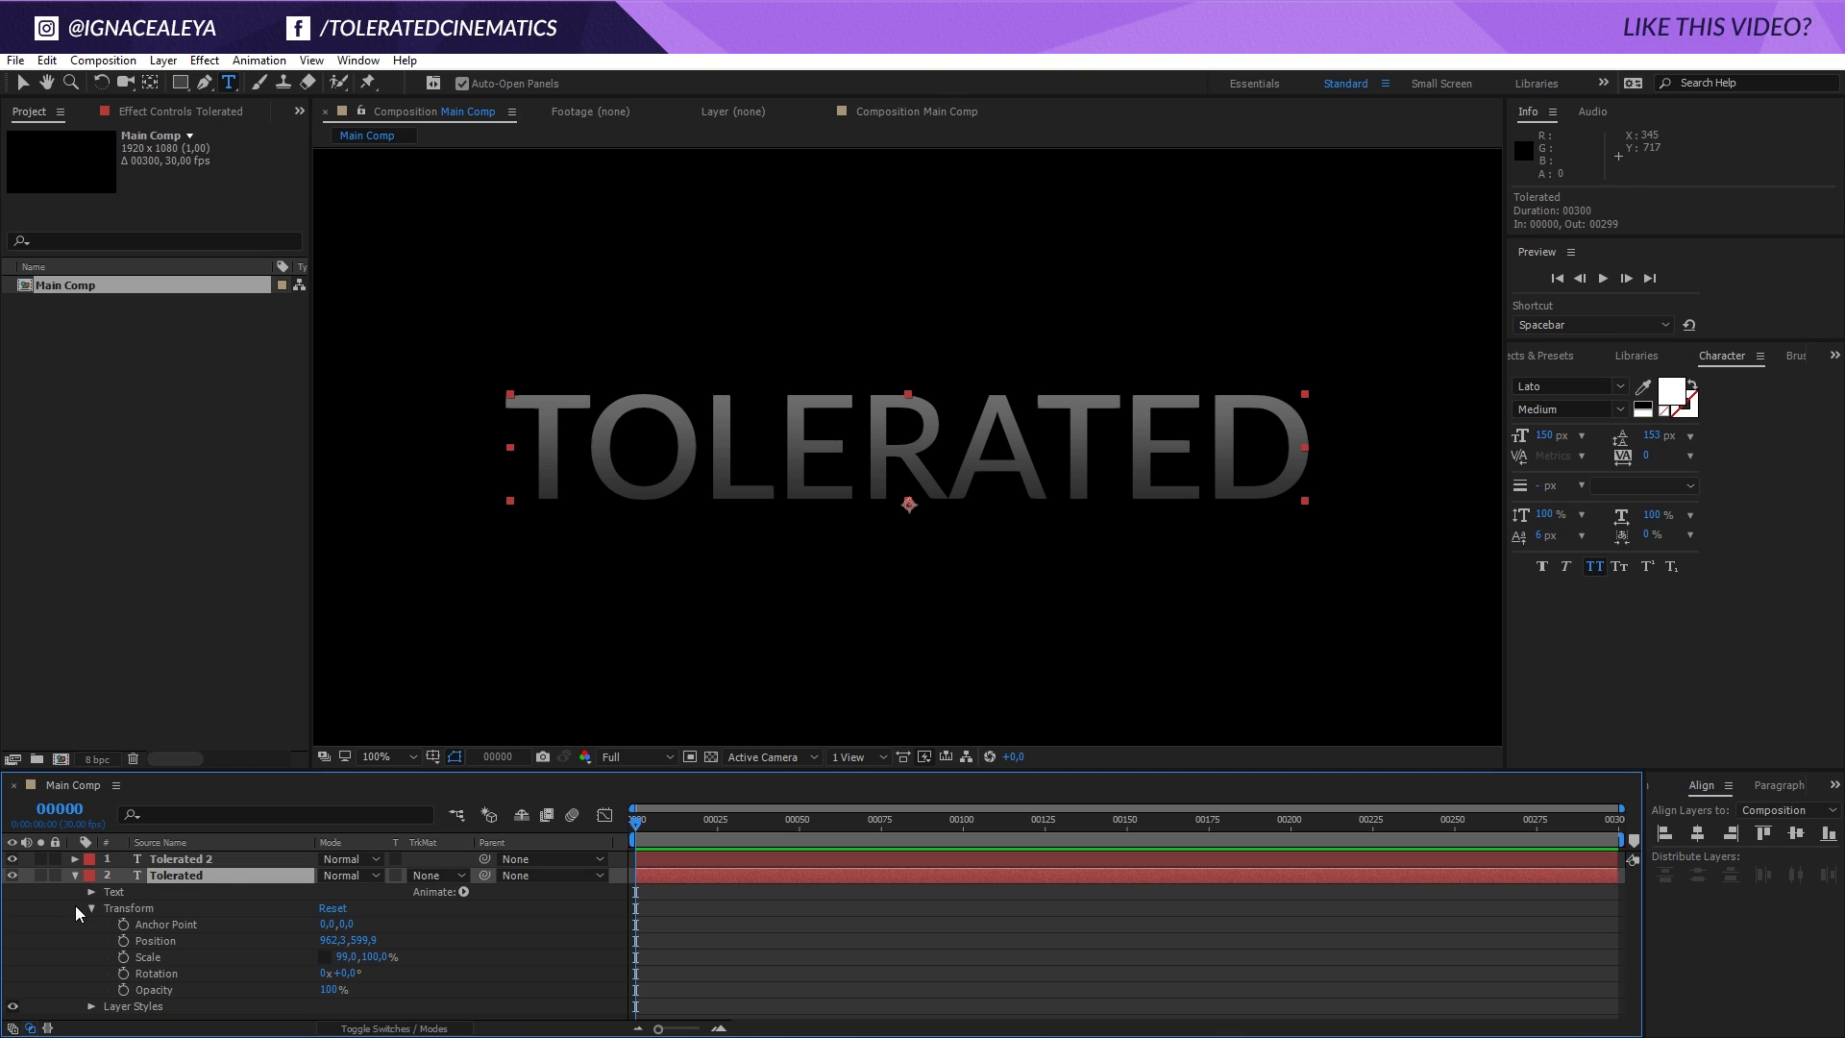
click(92, 1006)
click(108, 1011)
scroll(101, 994, down, 3)
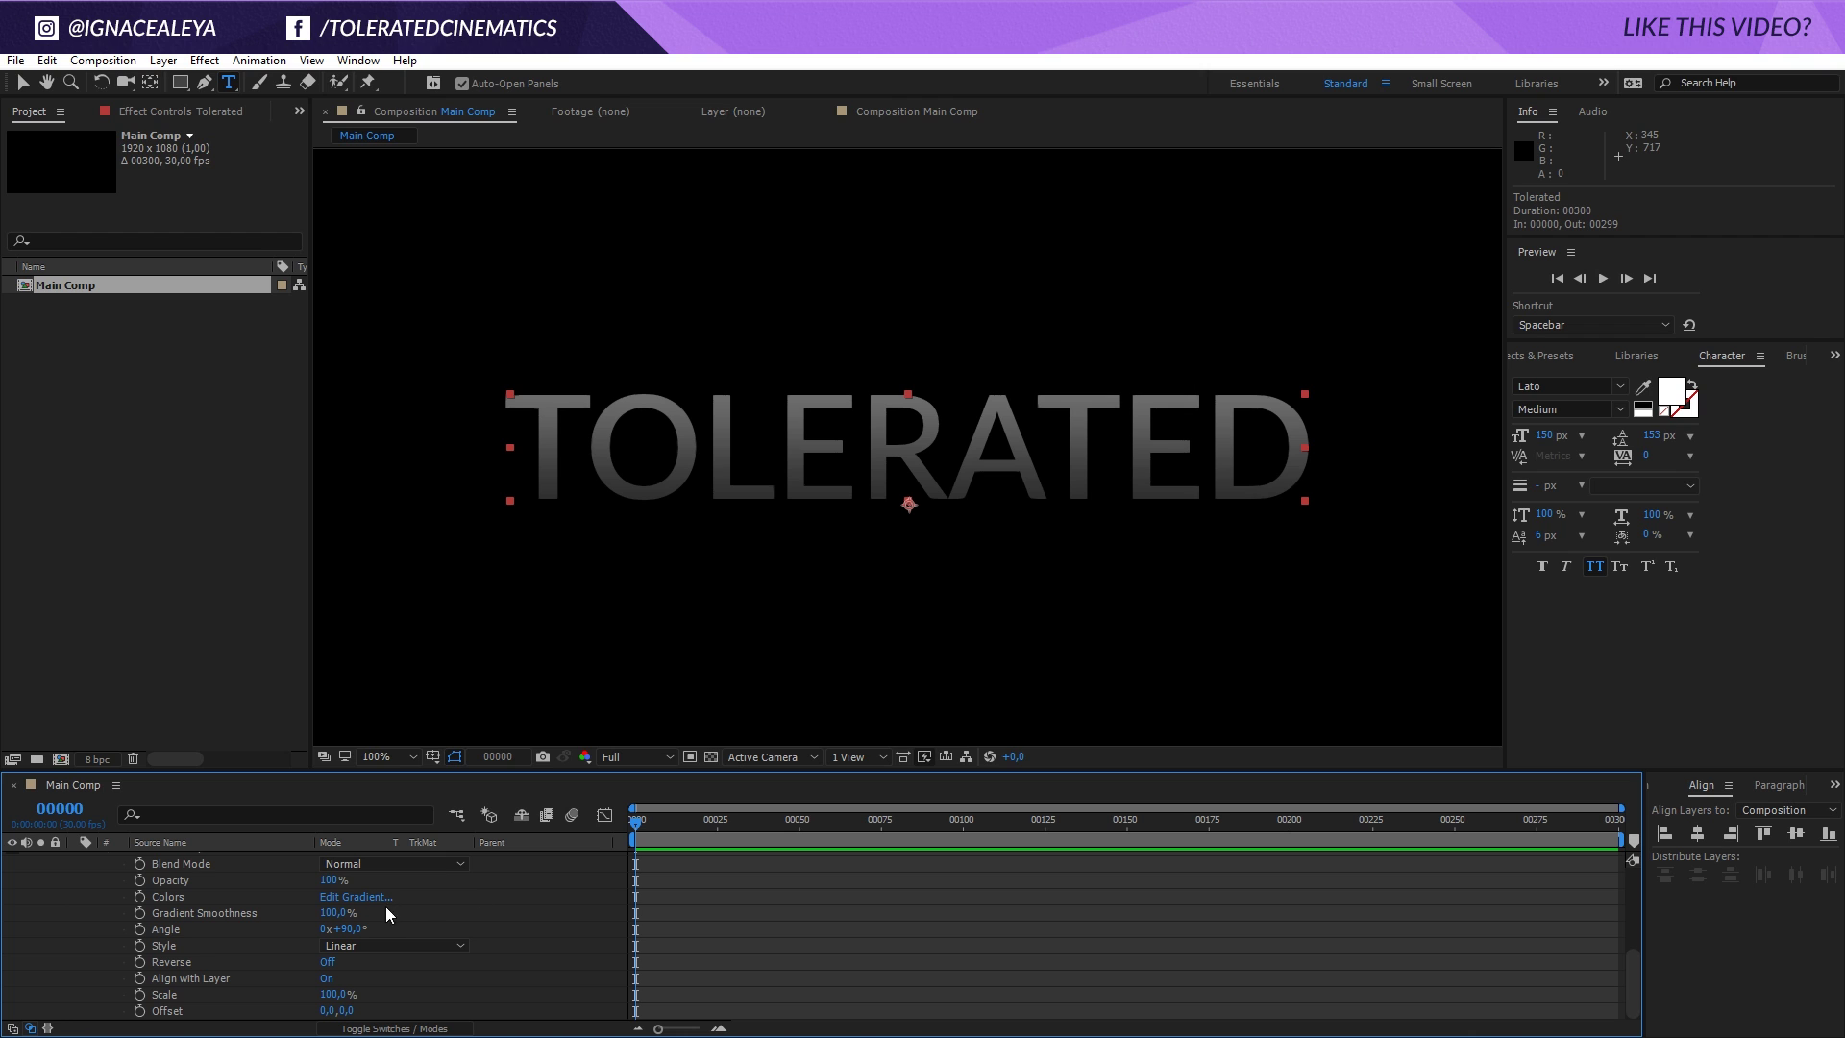
click(363, 897)
click(1167, 617)
mouse_move(1170, 846)
mouse_down()
mouse_move(1083, 713)
mouse_move(1056, 762)
mouse_up()
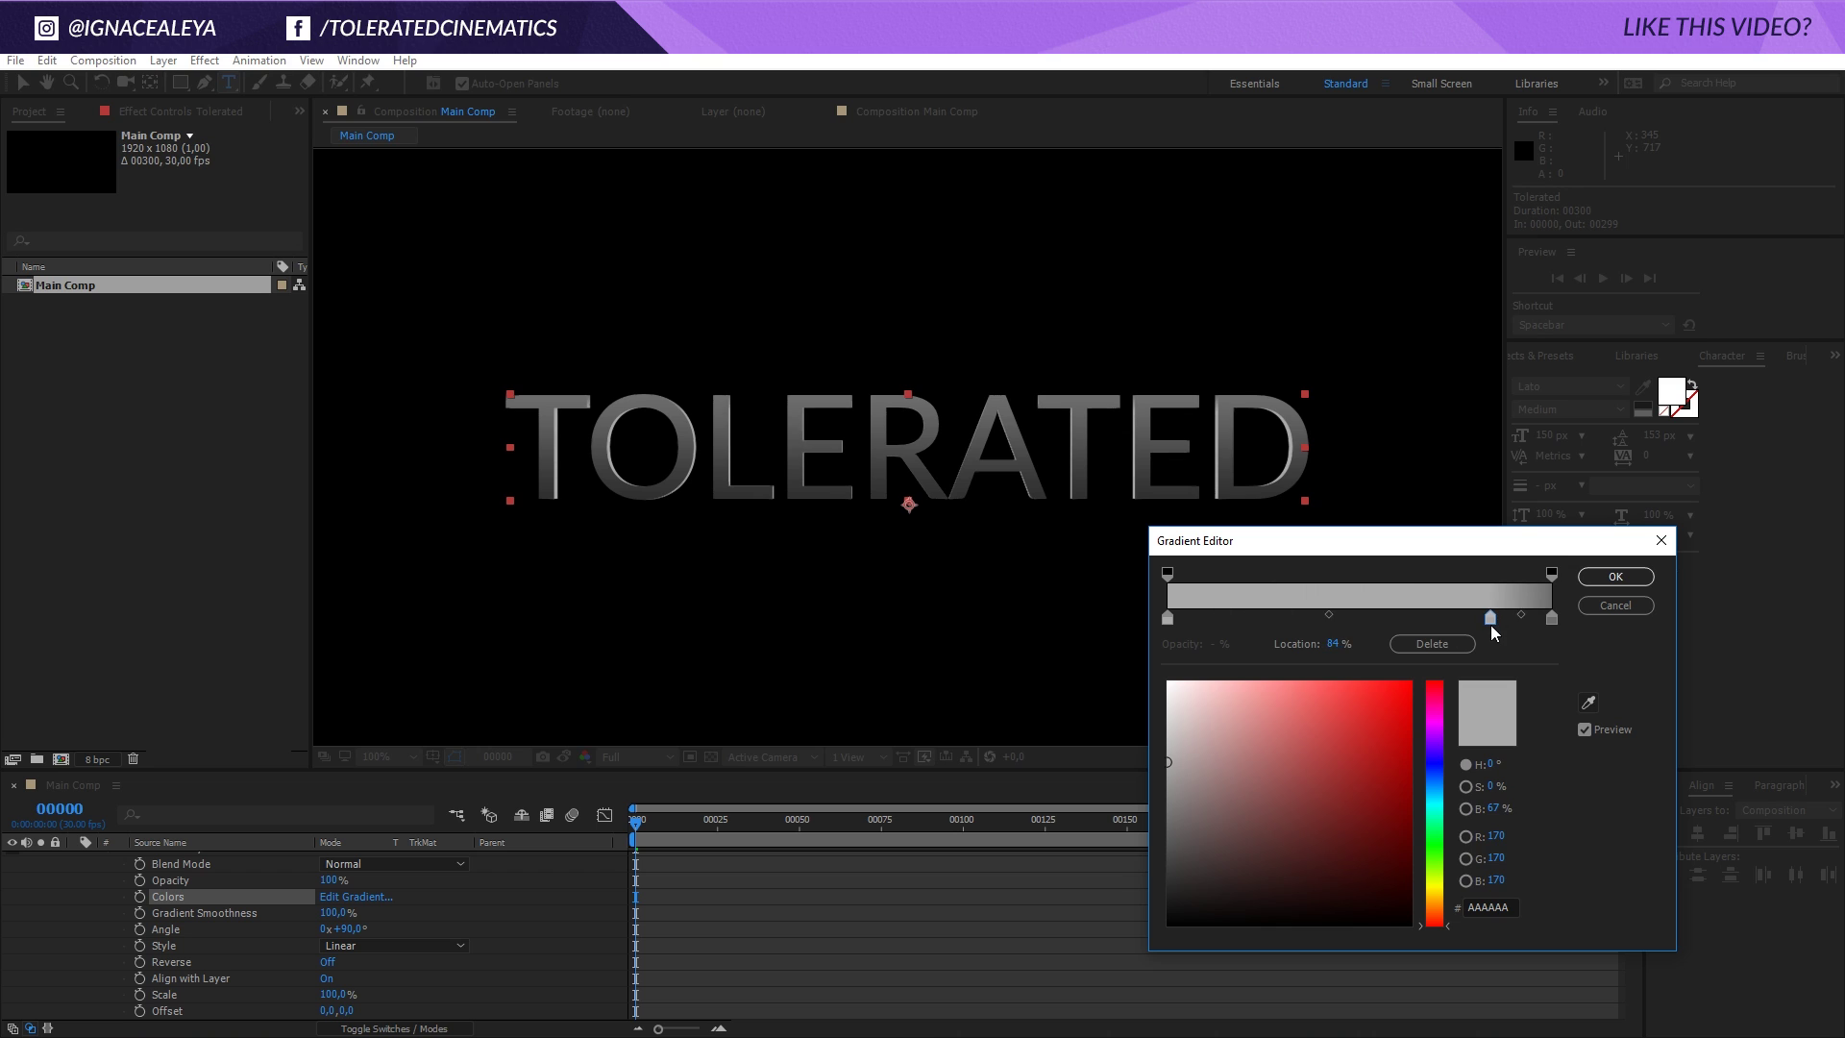
click(1490, 624)
click(1551, 618)
drag(1257, 741, 1112, 610)
Add a dark grey stop near 80% and a mid grey stop at 15%, then accept.
drag(1487, 616, 1478, 618)
drag(1192, 769, 1079, 878)
click(1226, 618)
drag(1167, 777, 1120, 832)
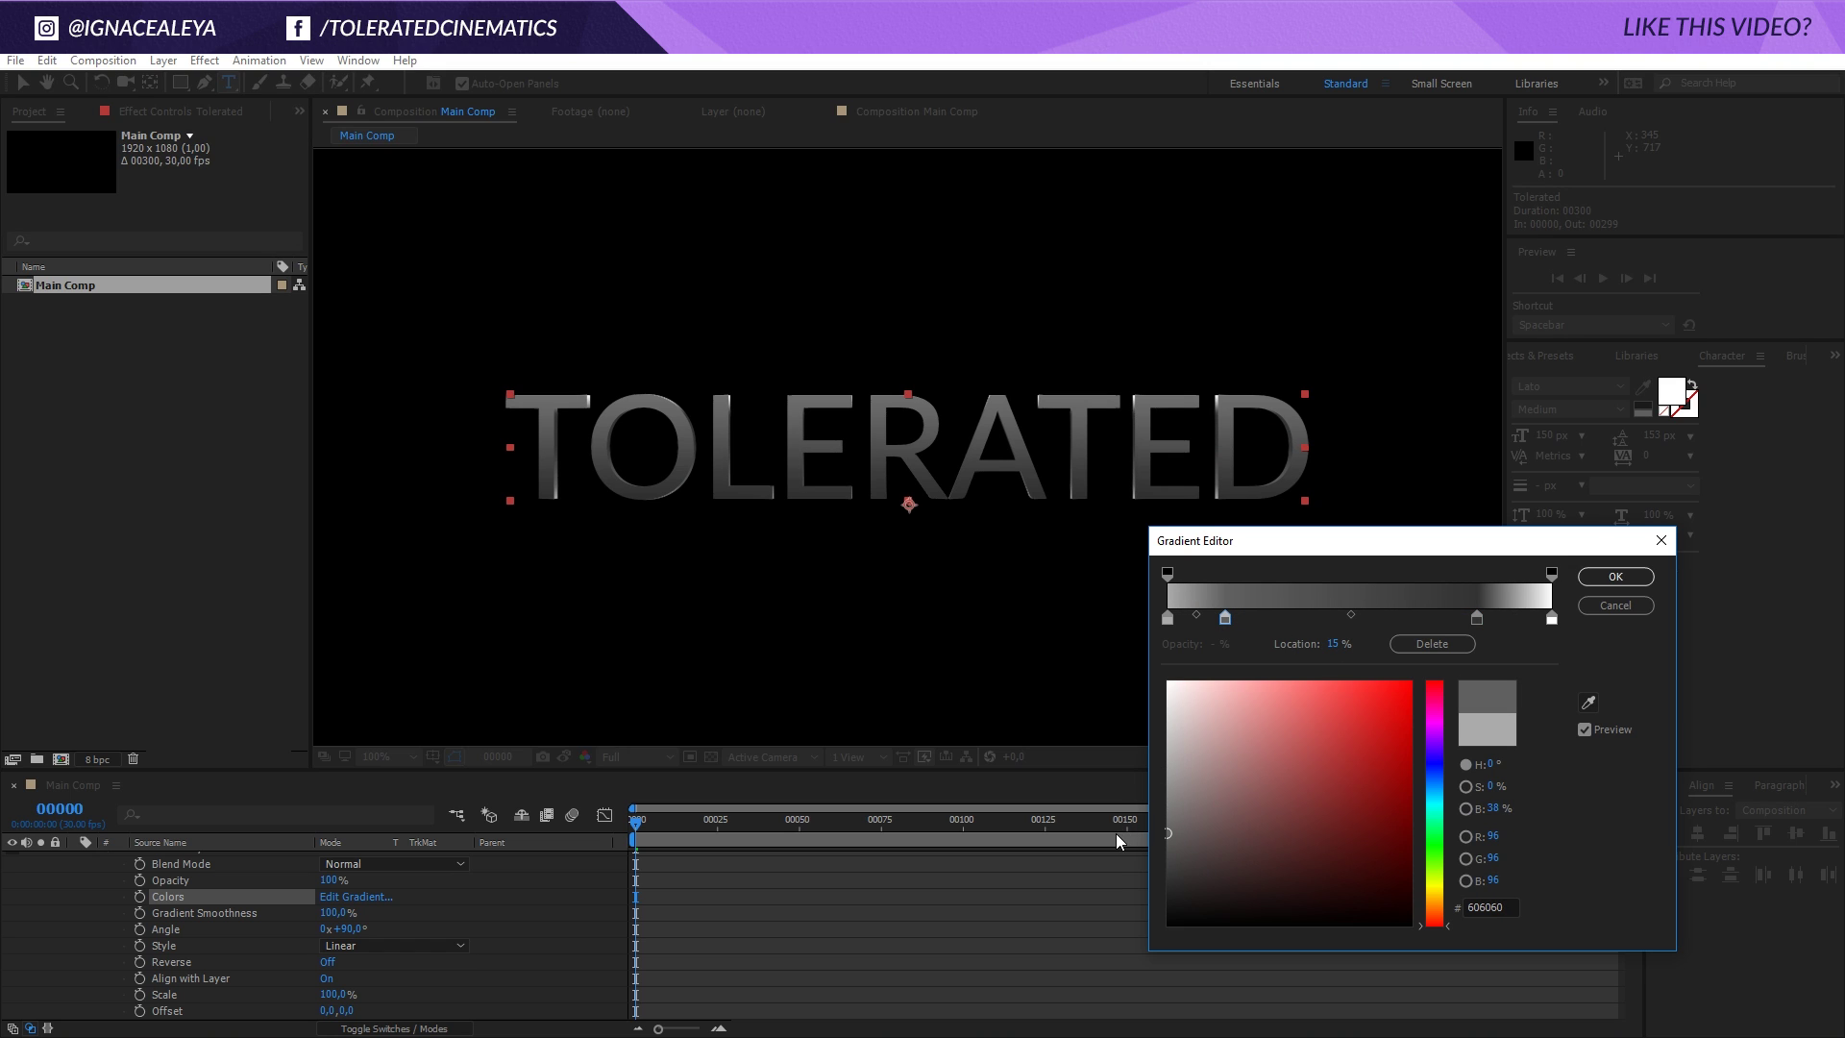
click(1167, 618)
drag(1169, 750, 1121, 719)
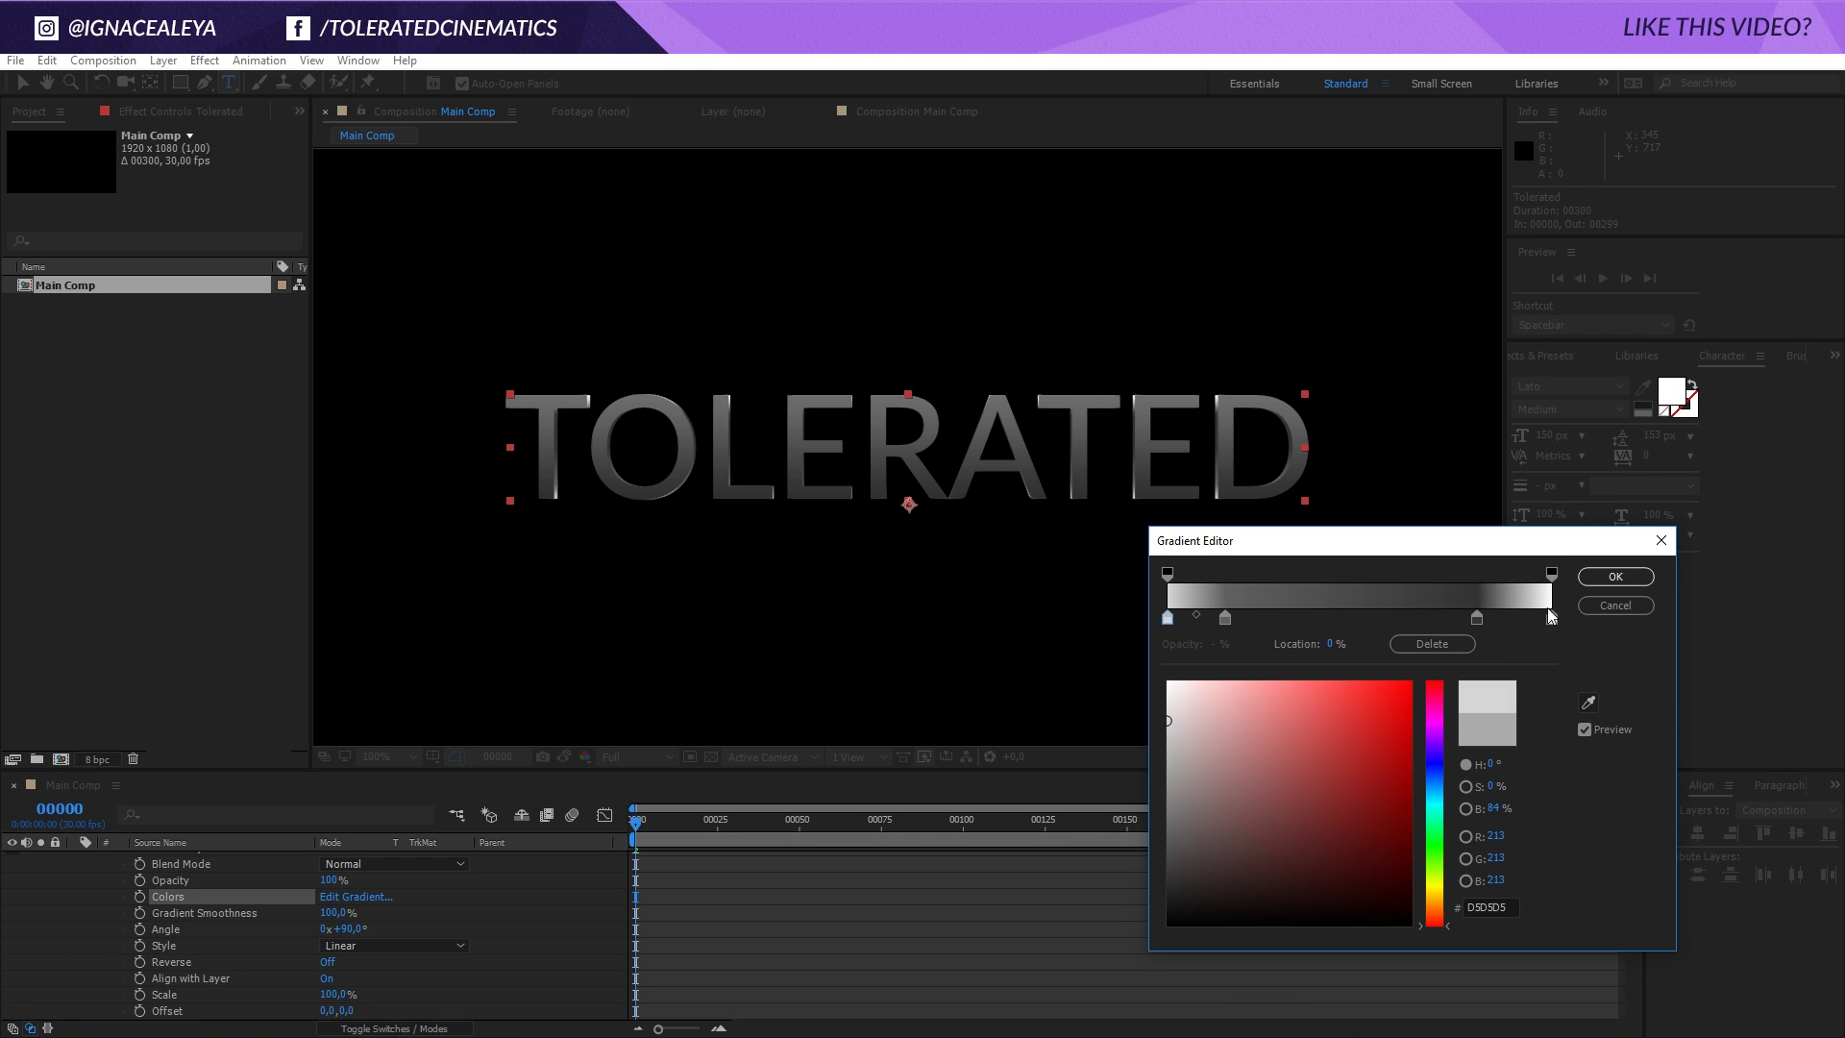
click(1613, 577)
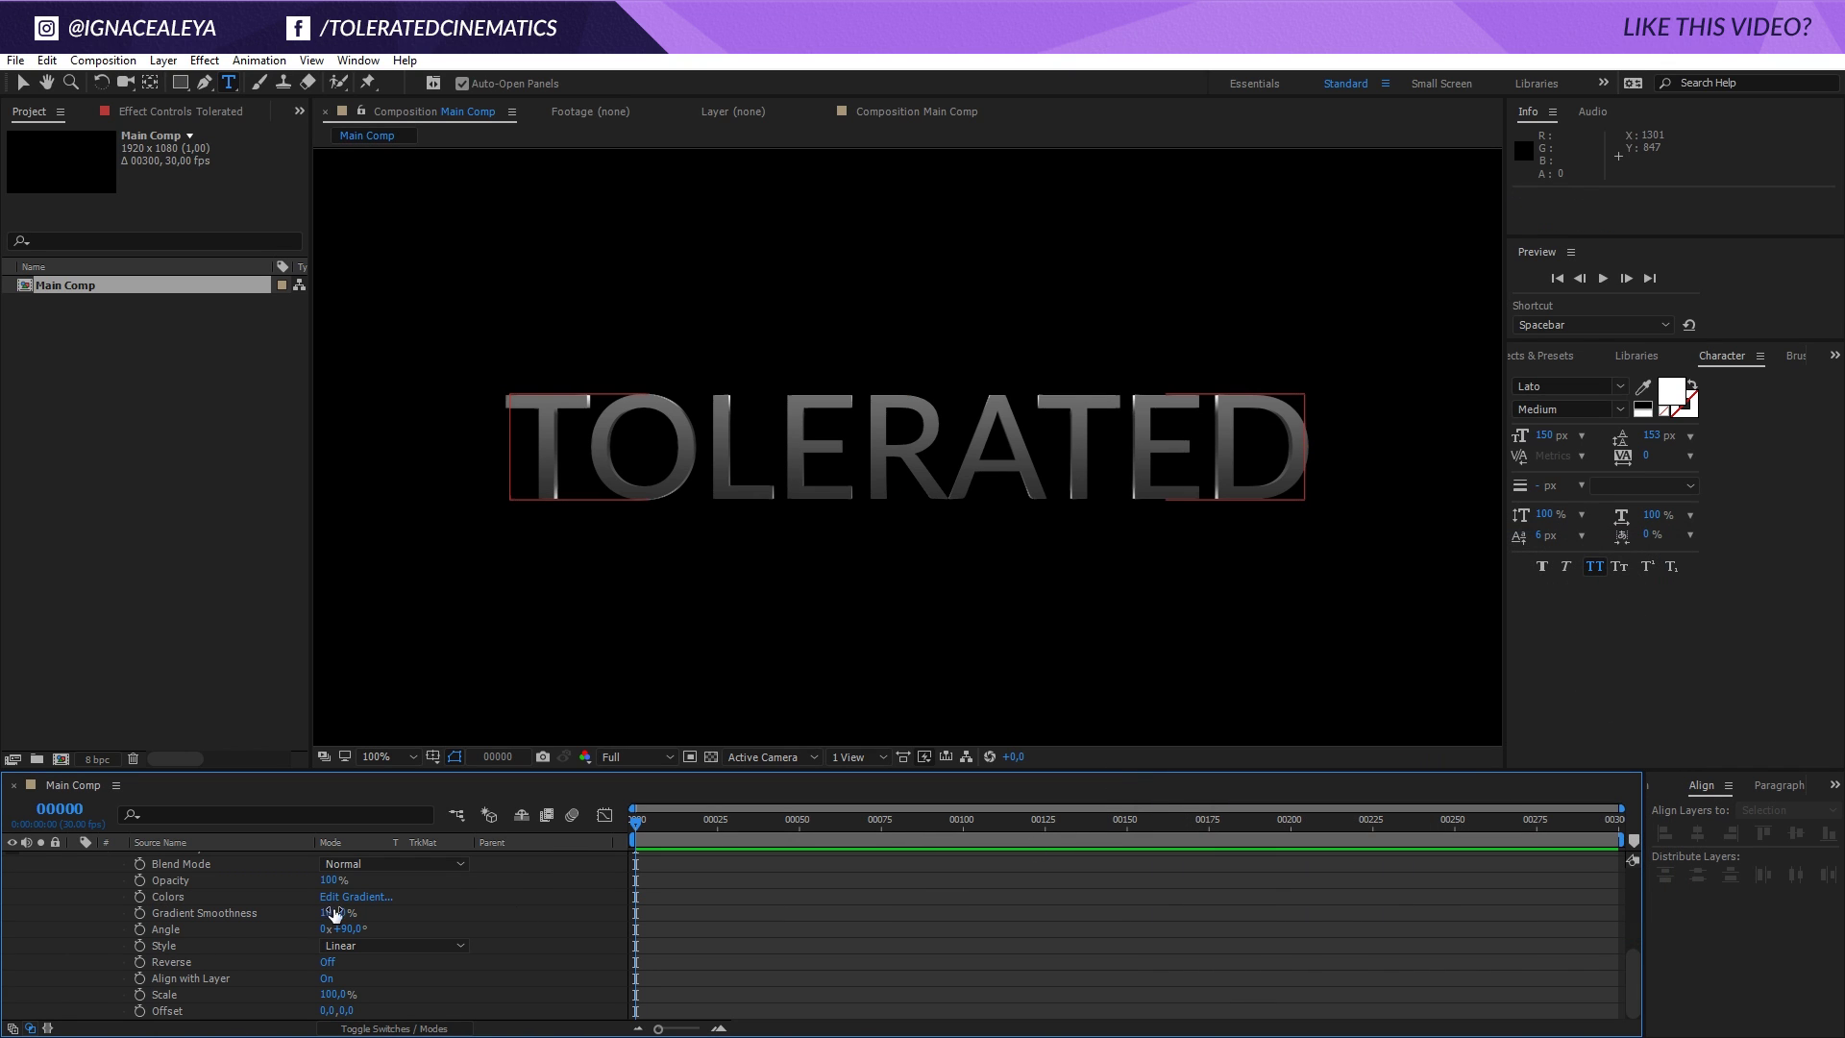
scroll(175, 891, up, 5)
Edit Tolerated 2's gradient: near-black left end, right stop moved inward, new light grey right-end stop.
click(153, 859)
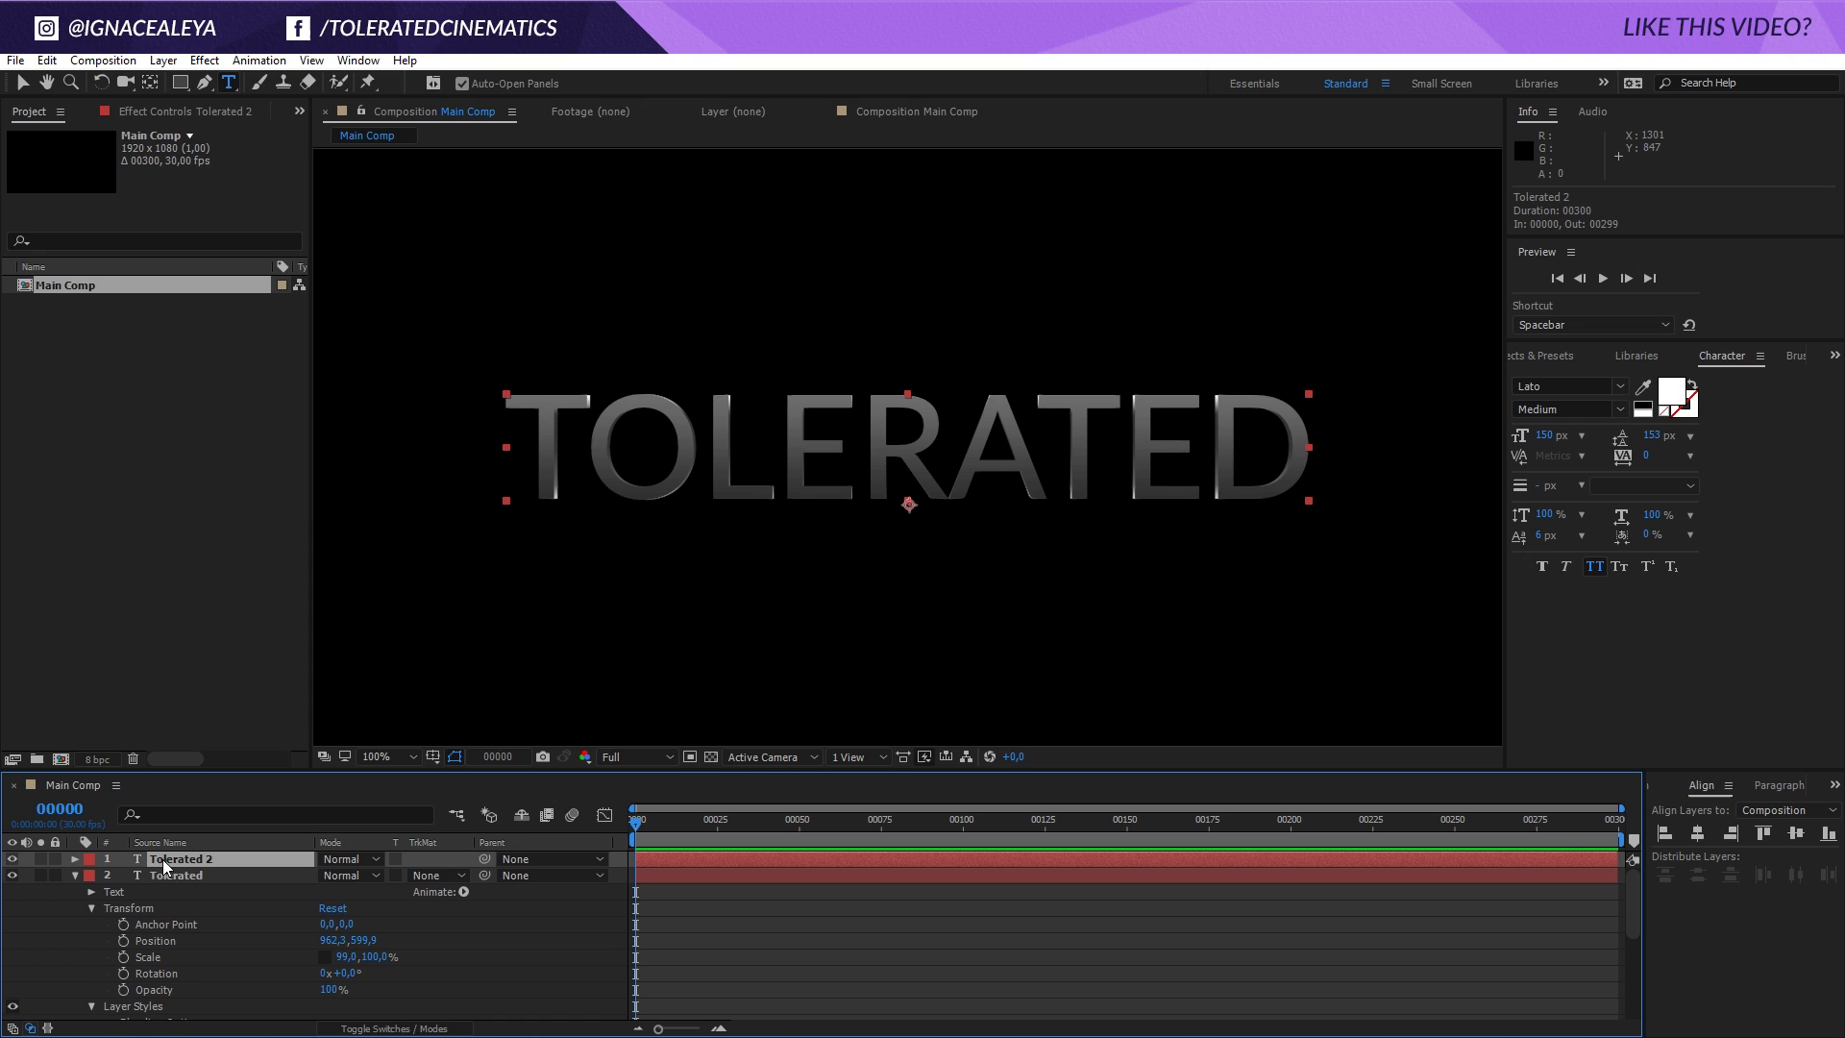
click(74, 860)
click(91, 908)
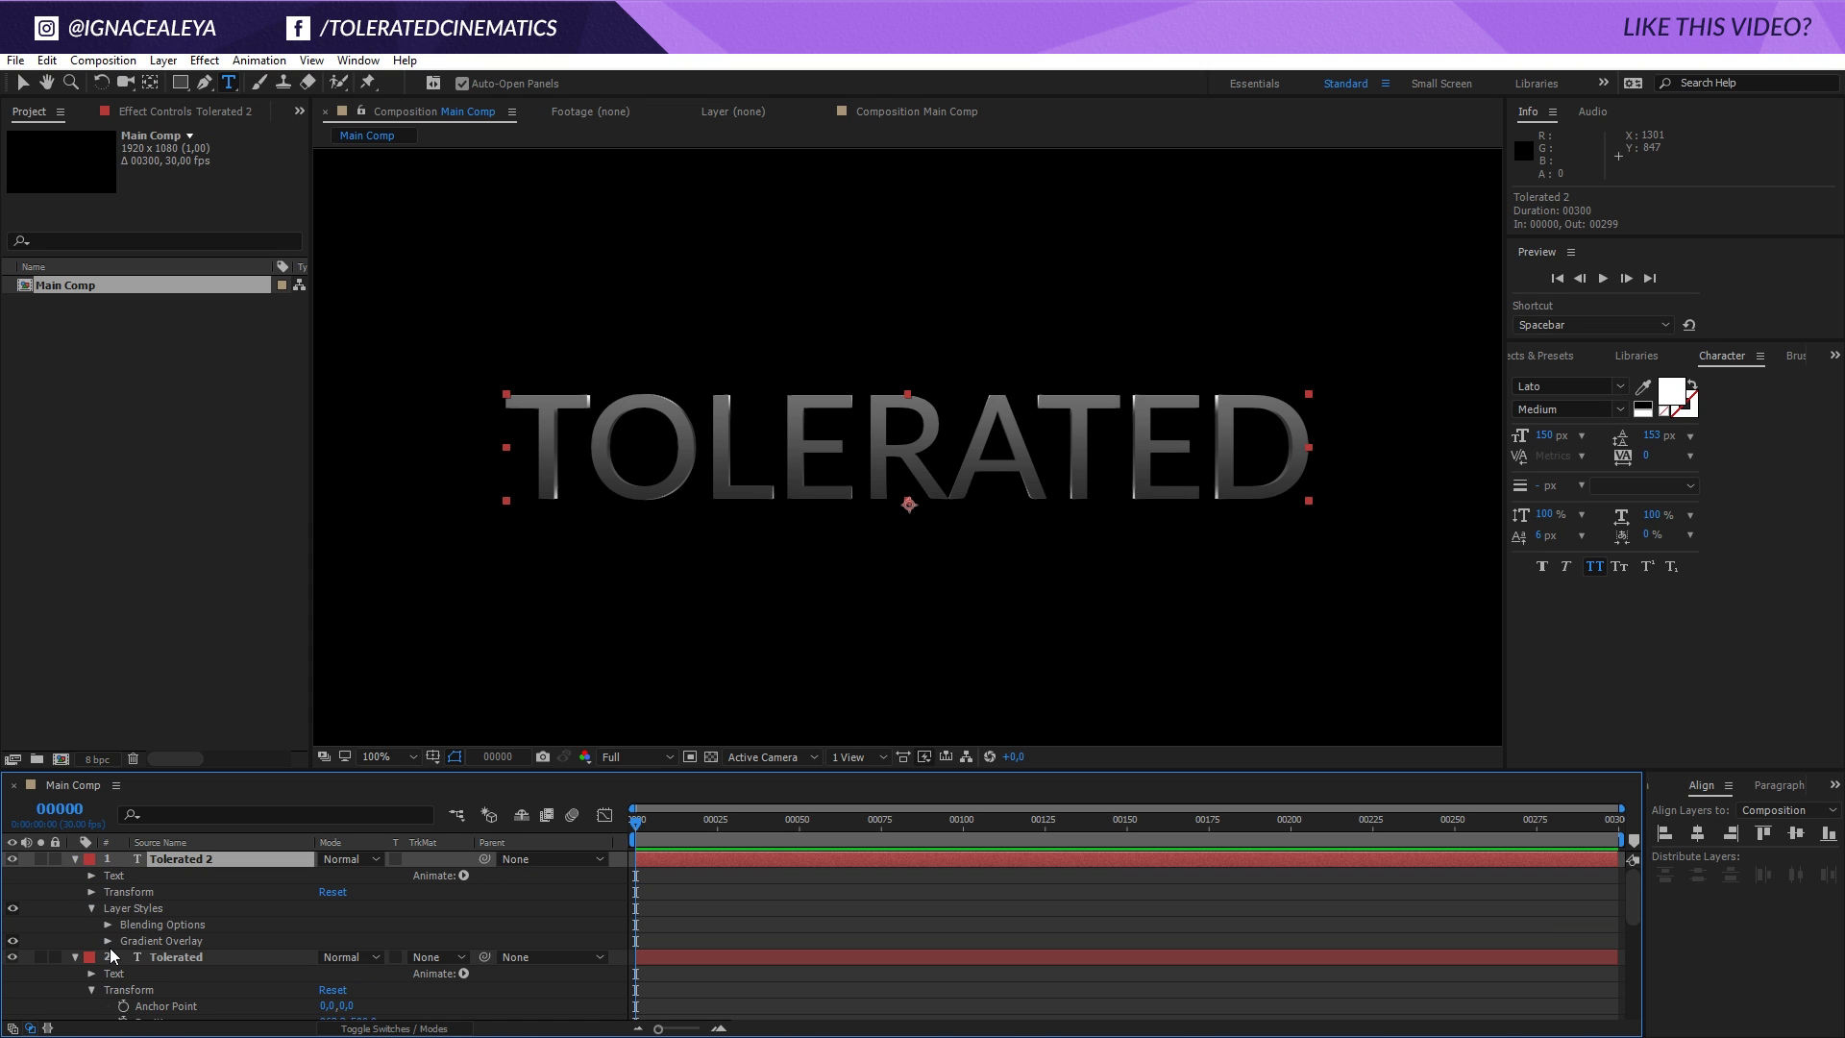
click(108, 941)
scroll(144, 922, down, 3)
click(356, 909)
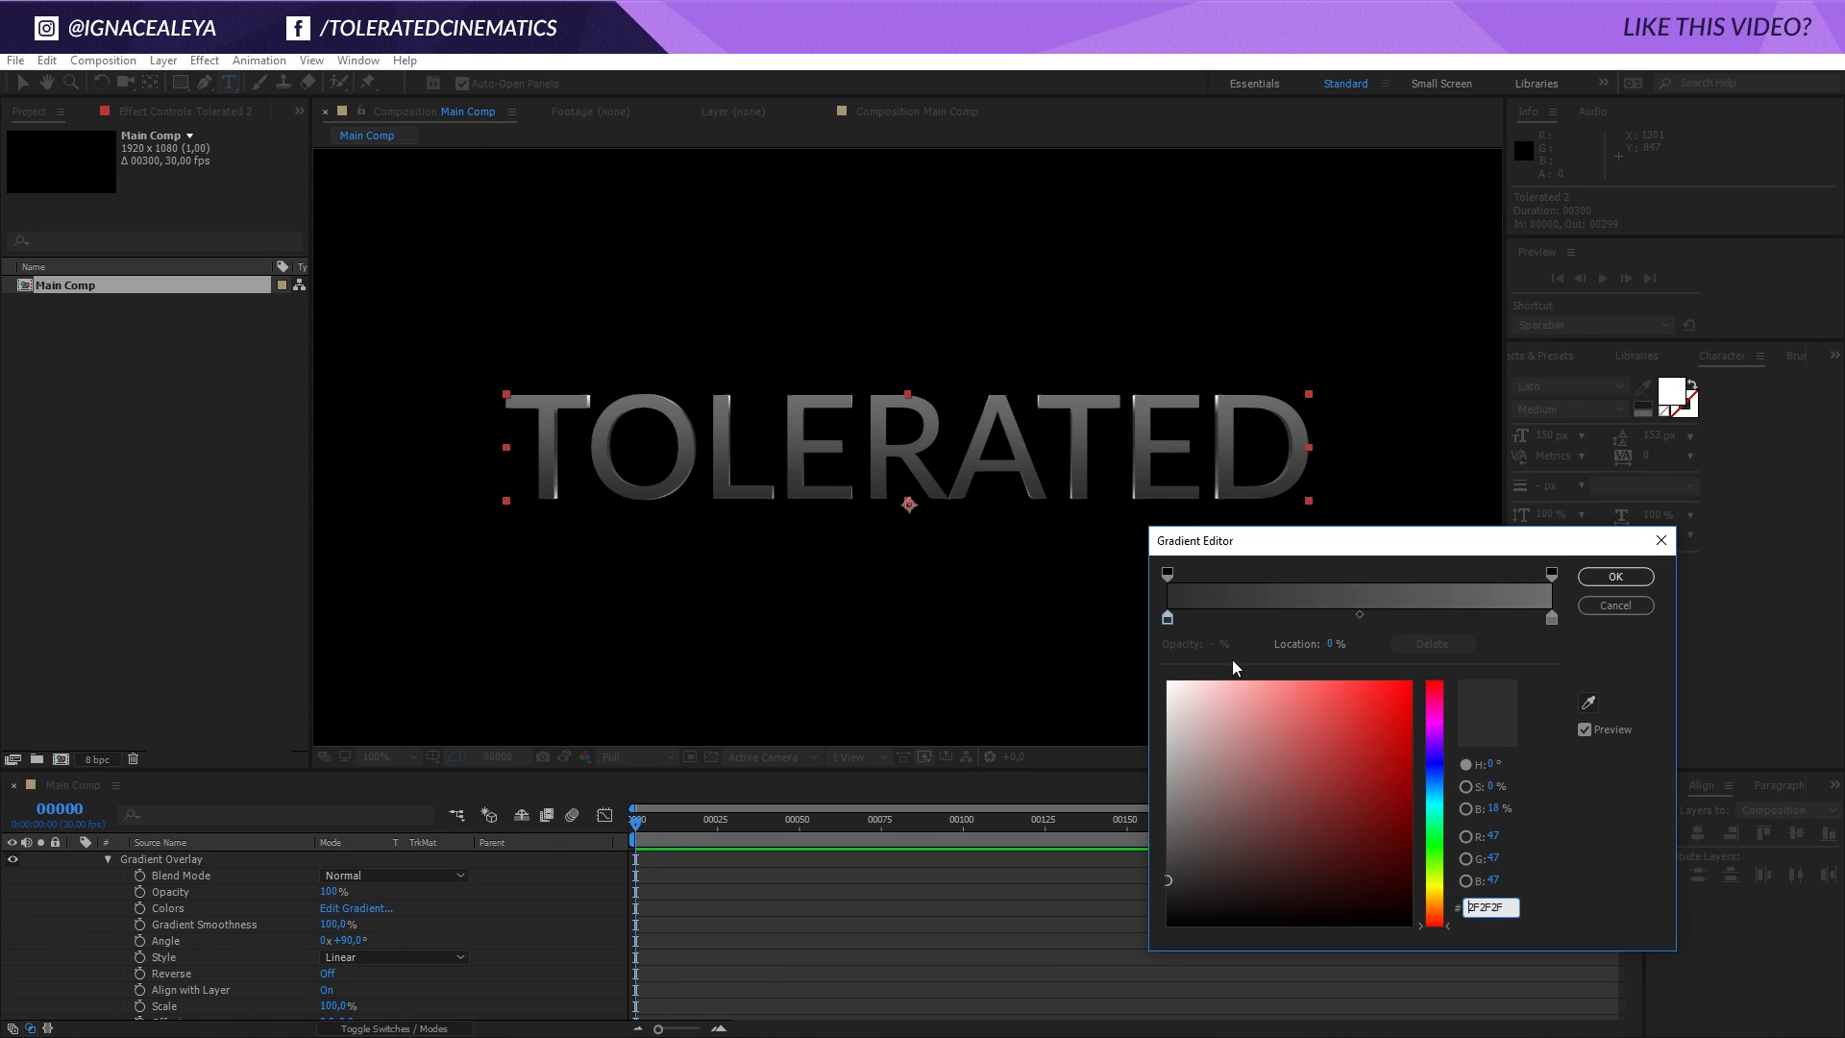
drag(1192, 865, 1138, 910)
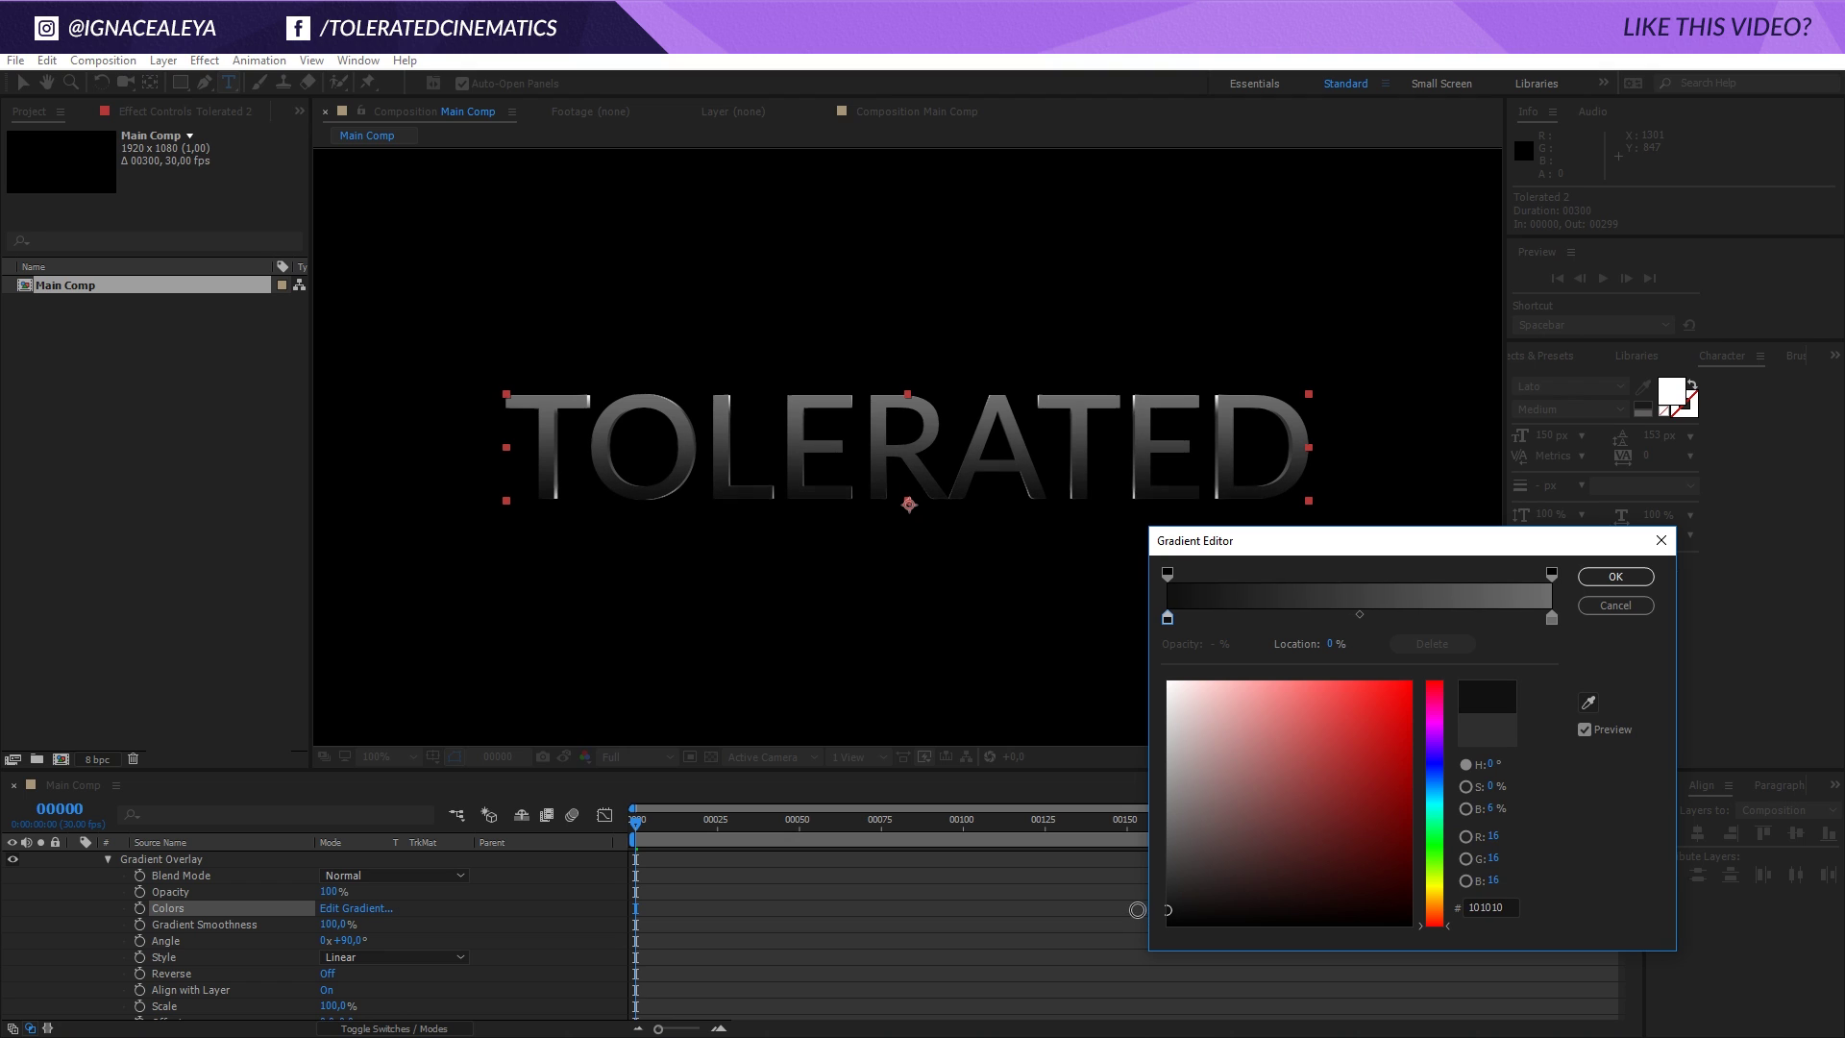
drag(1553, 618, 1424, 618)
click(1557, 620)
drag(1209, 756, 1096, 726)
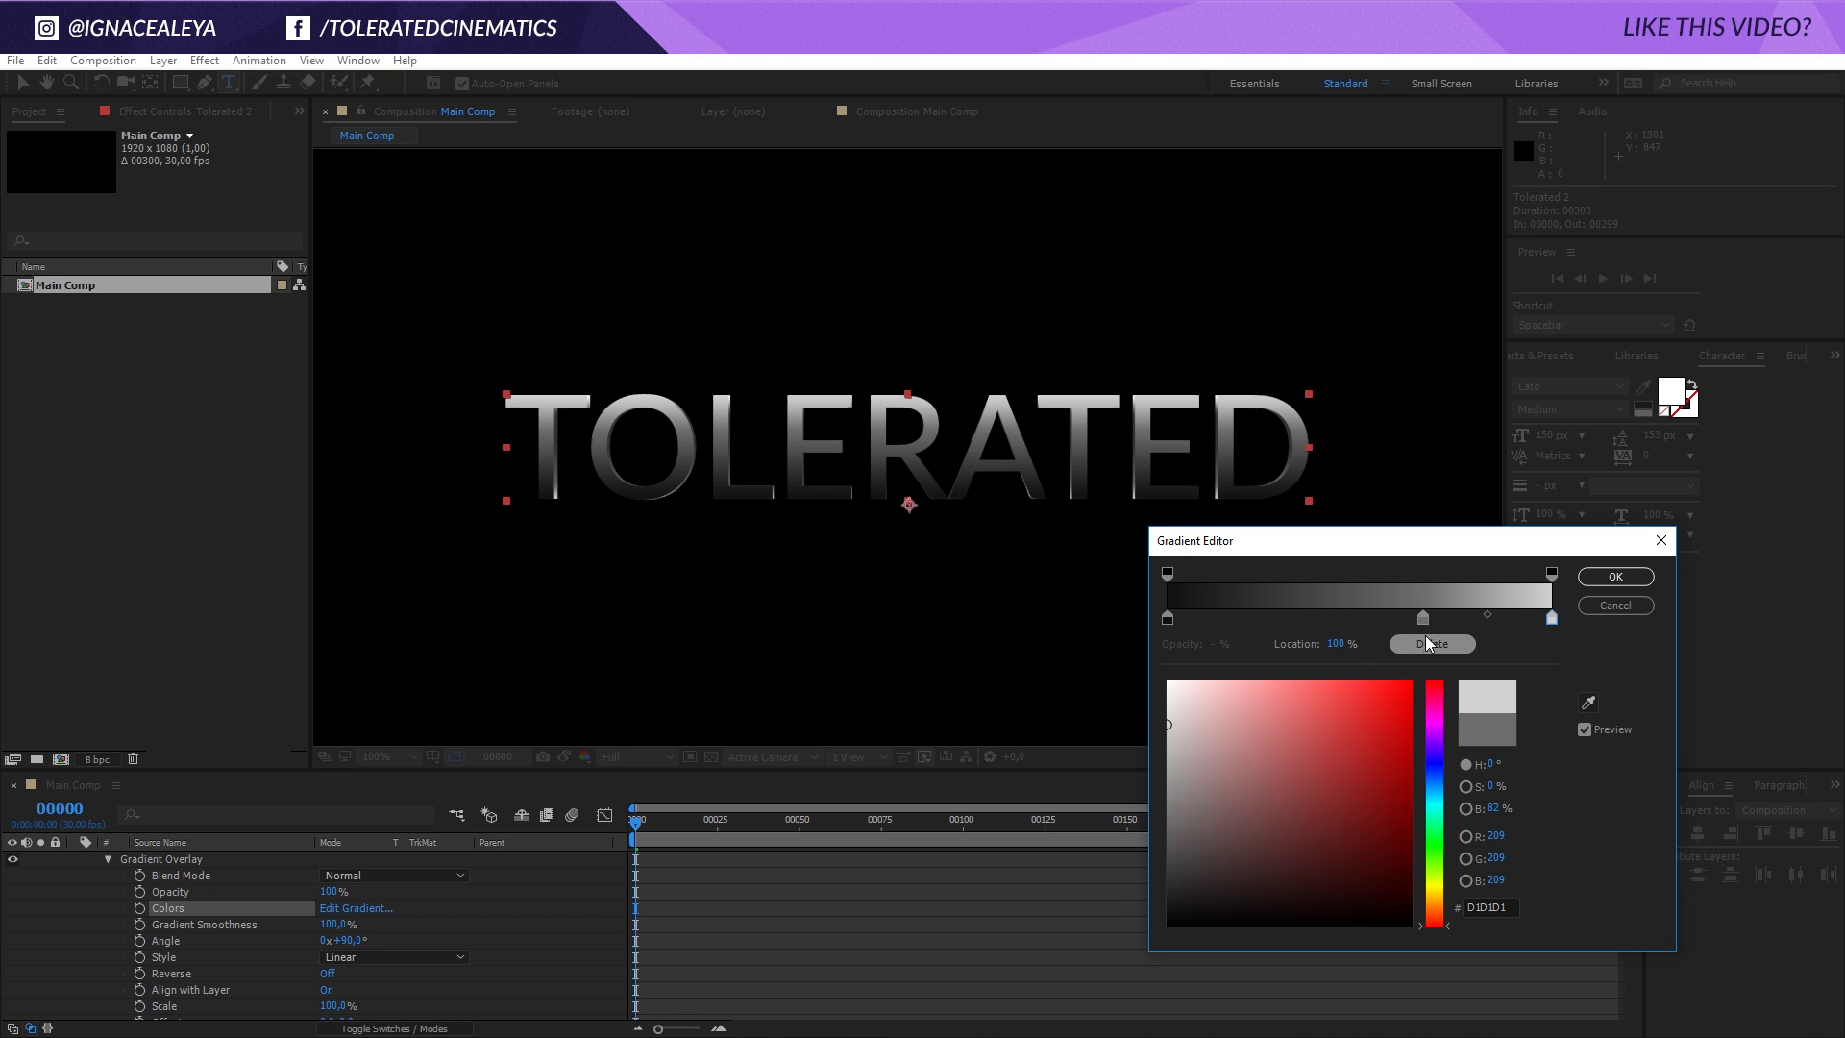
click(1616, 576)
Move the right colour stop to about 73% and add a mid grey stop at the right end.
scroll(981, 581, down, 1)
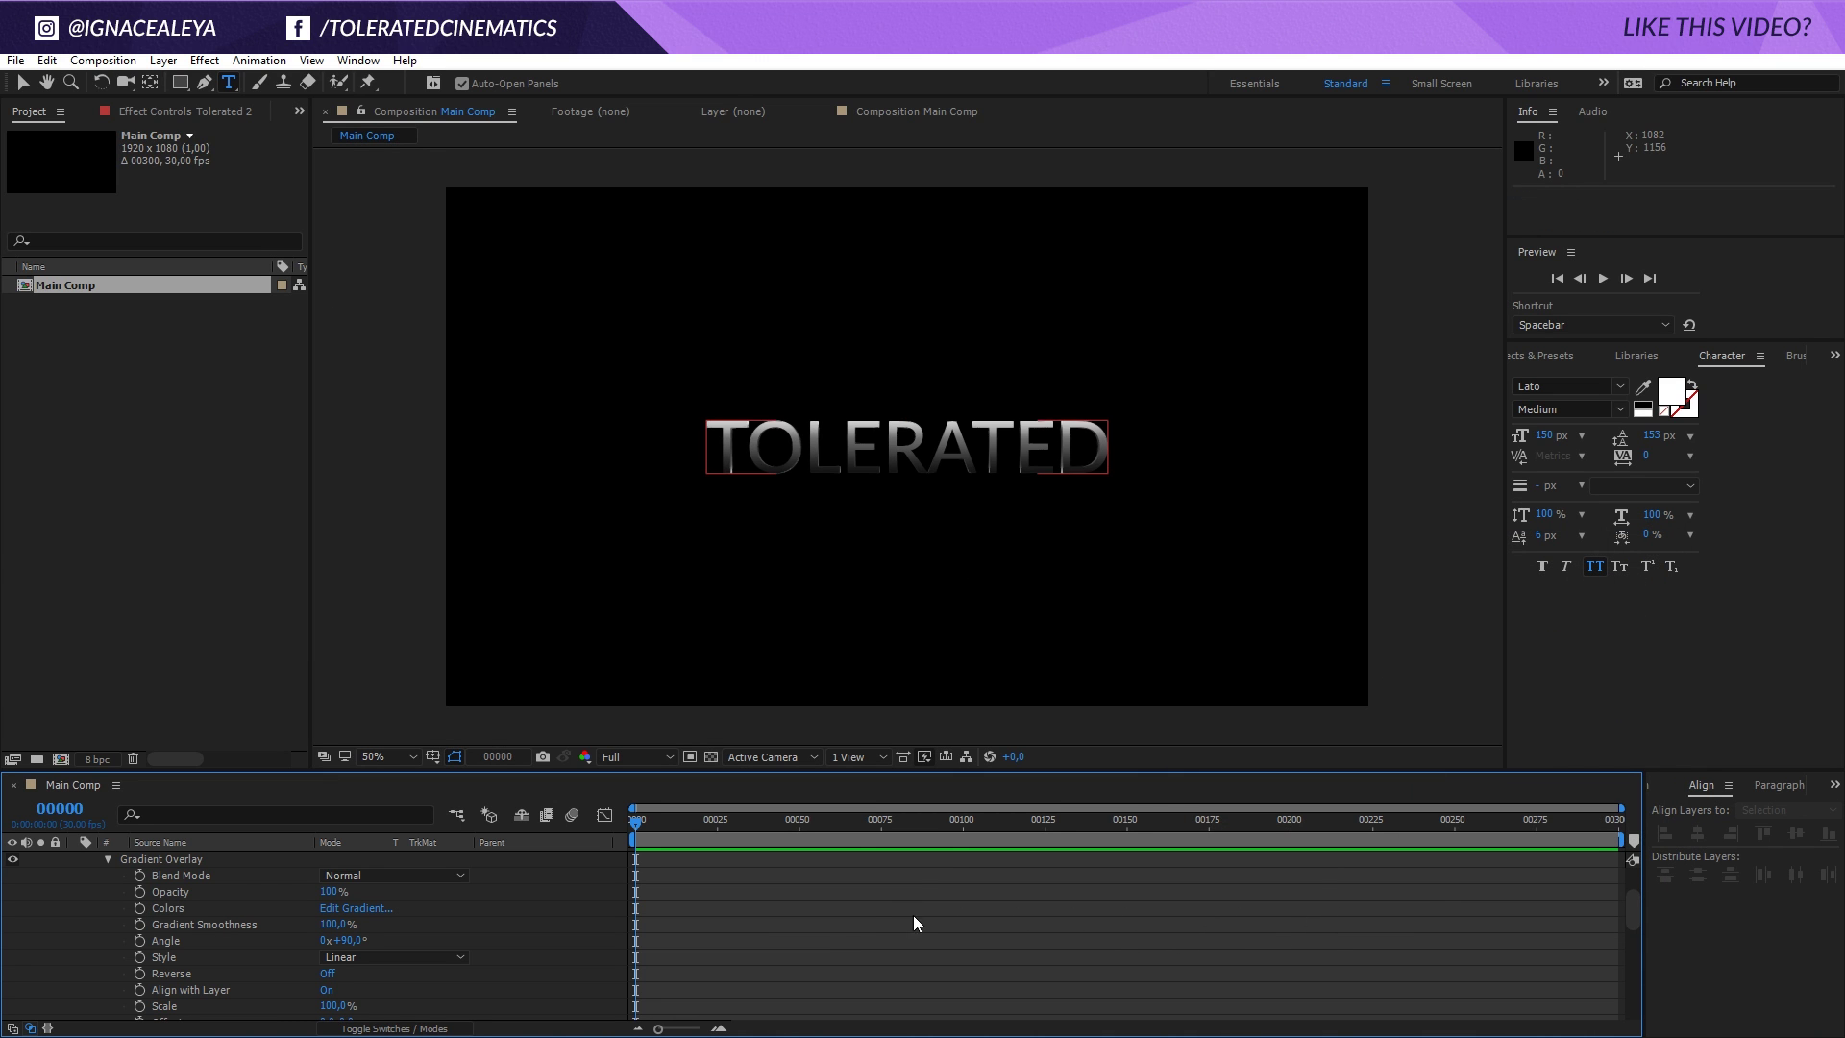
scroll(774, 643, up, 1)
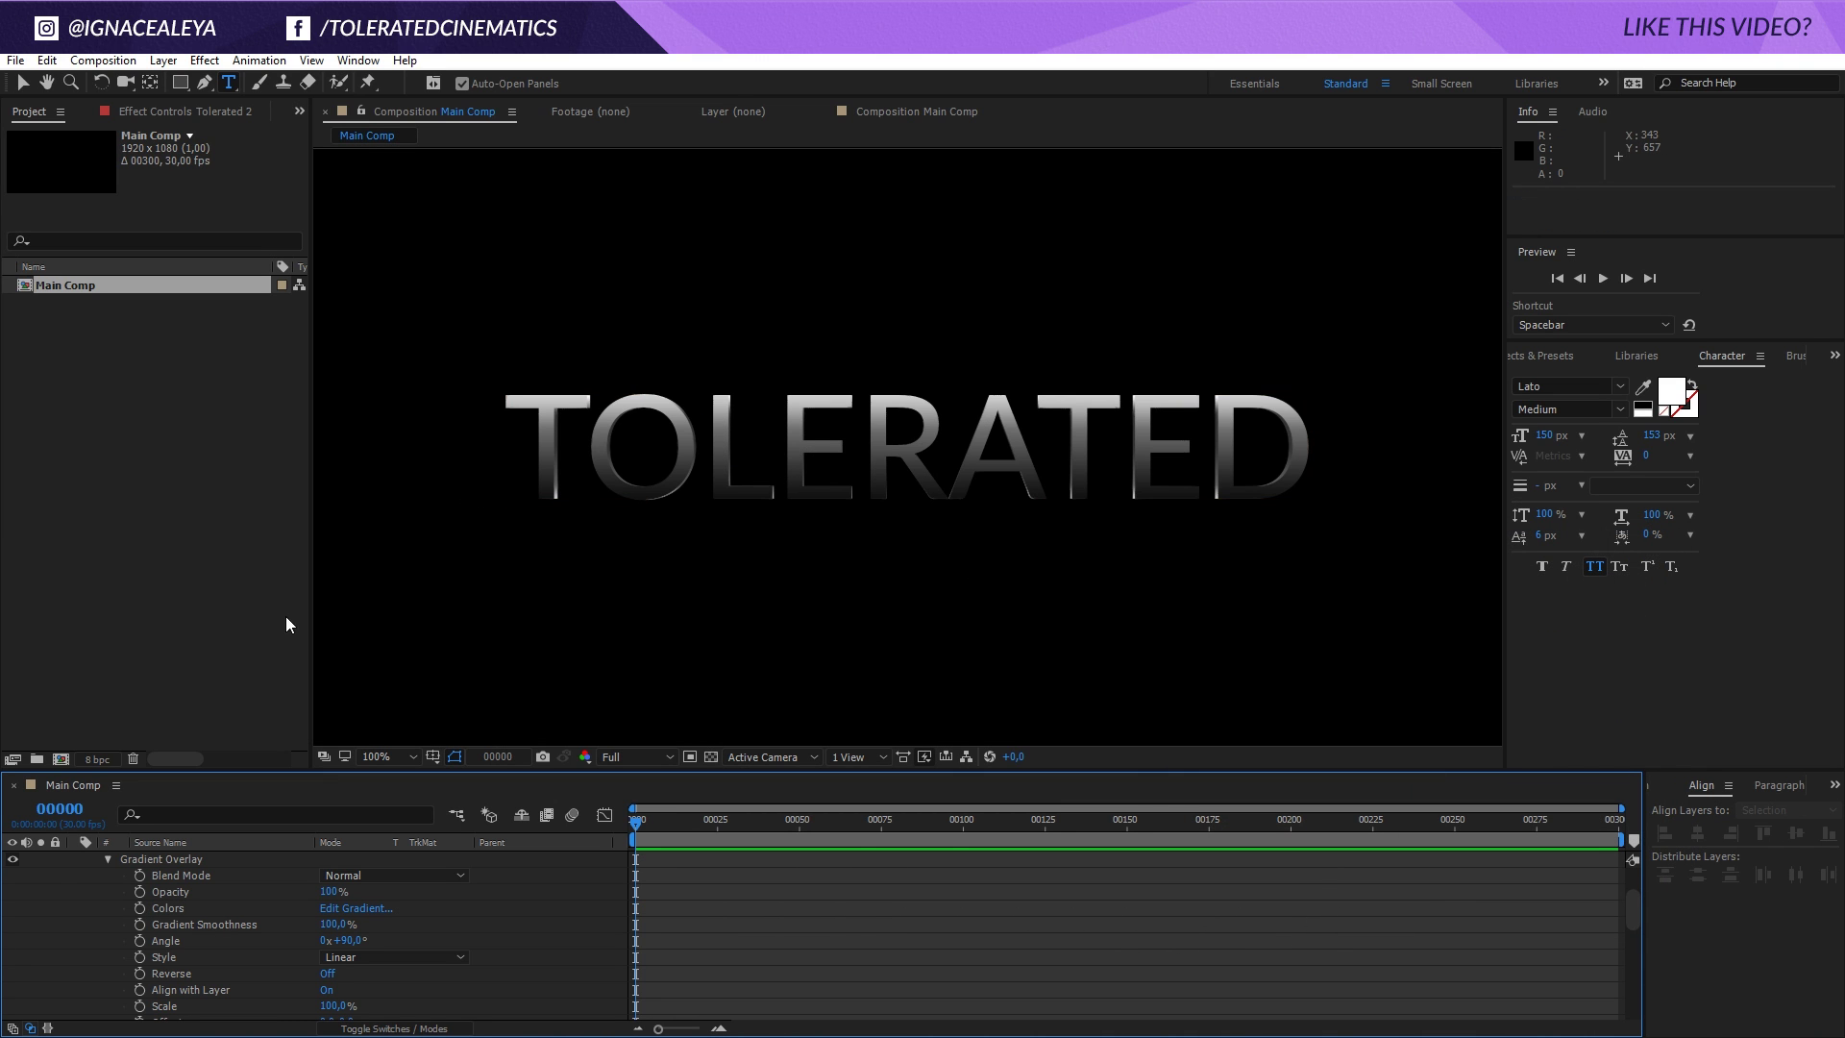
click(350, 909)
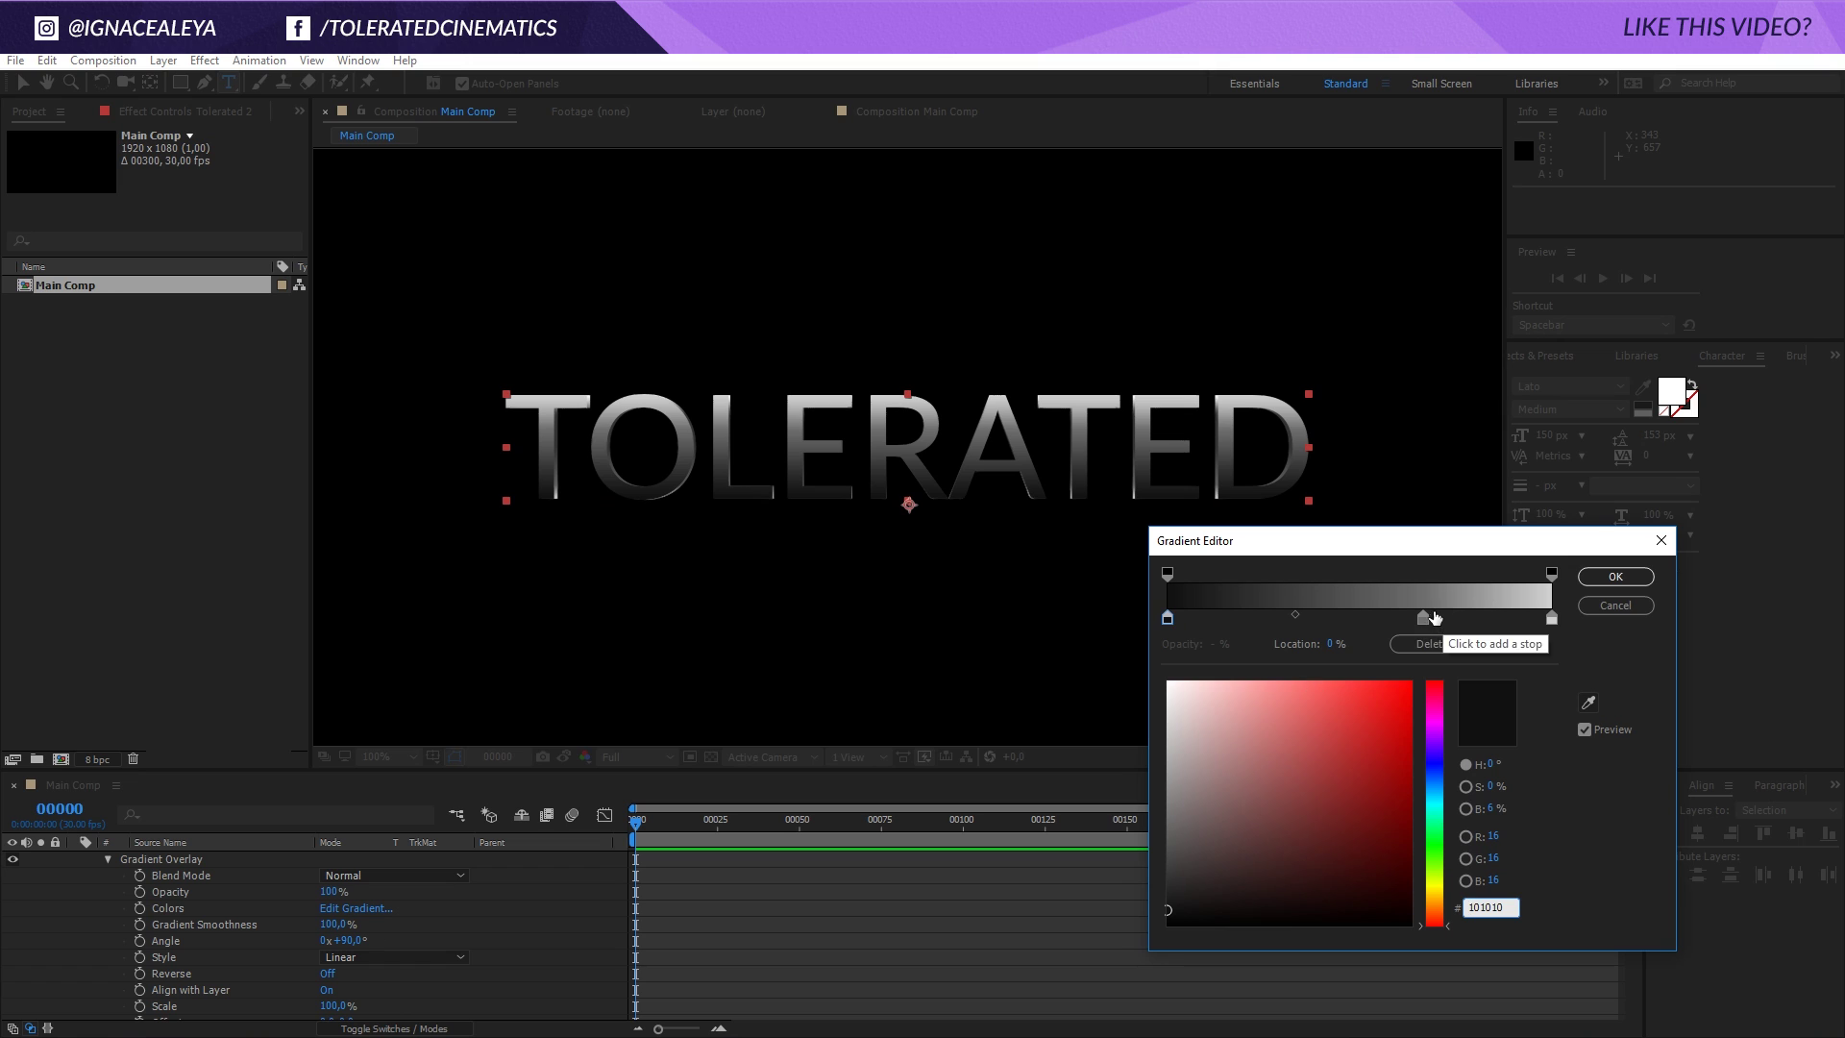
click(1382, 618)
drag(1547, 623, 1310, 616)
mouse_move(1537, 620)
mouse_down()
mouse_move(1505, 651)
mouse_move(1551, 619)
mouse_up()
click(1536, 620)
drag(1115, 775, 1110, 789)
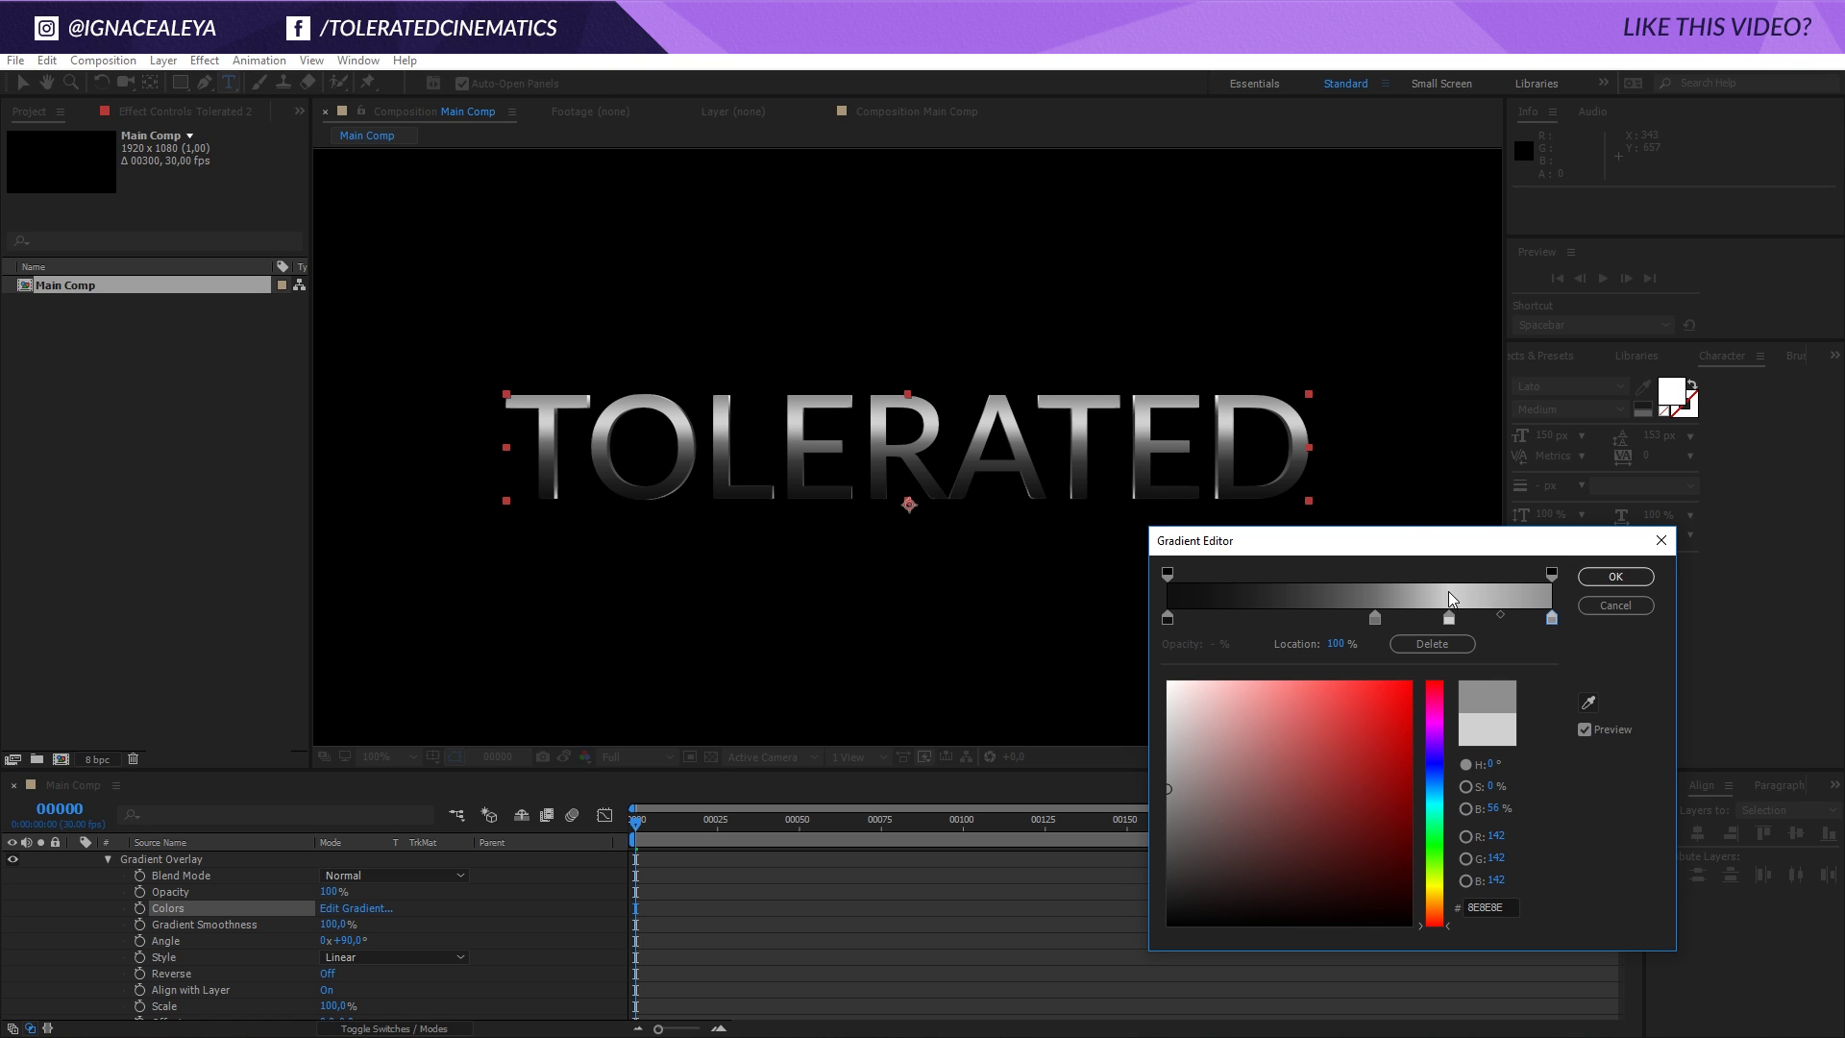
click(1615, 579)
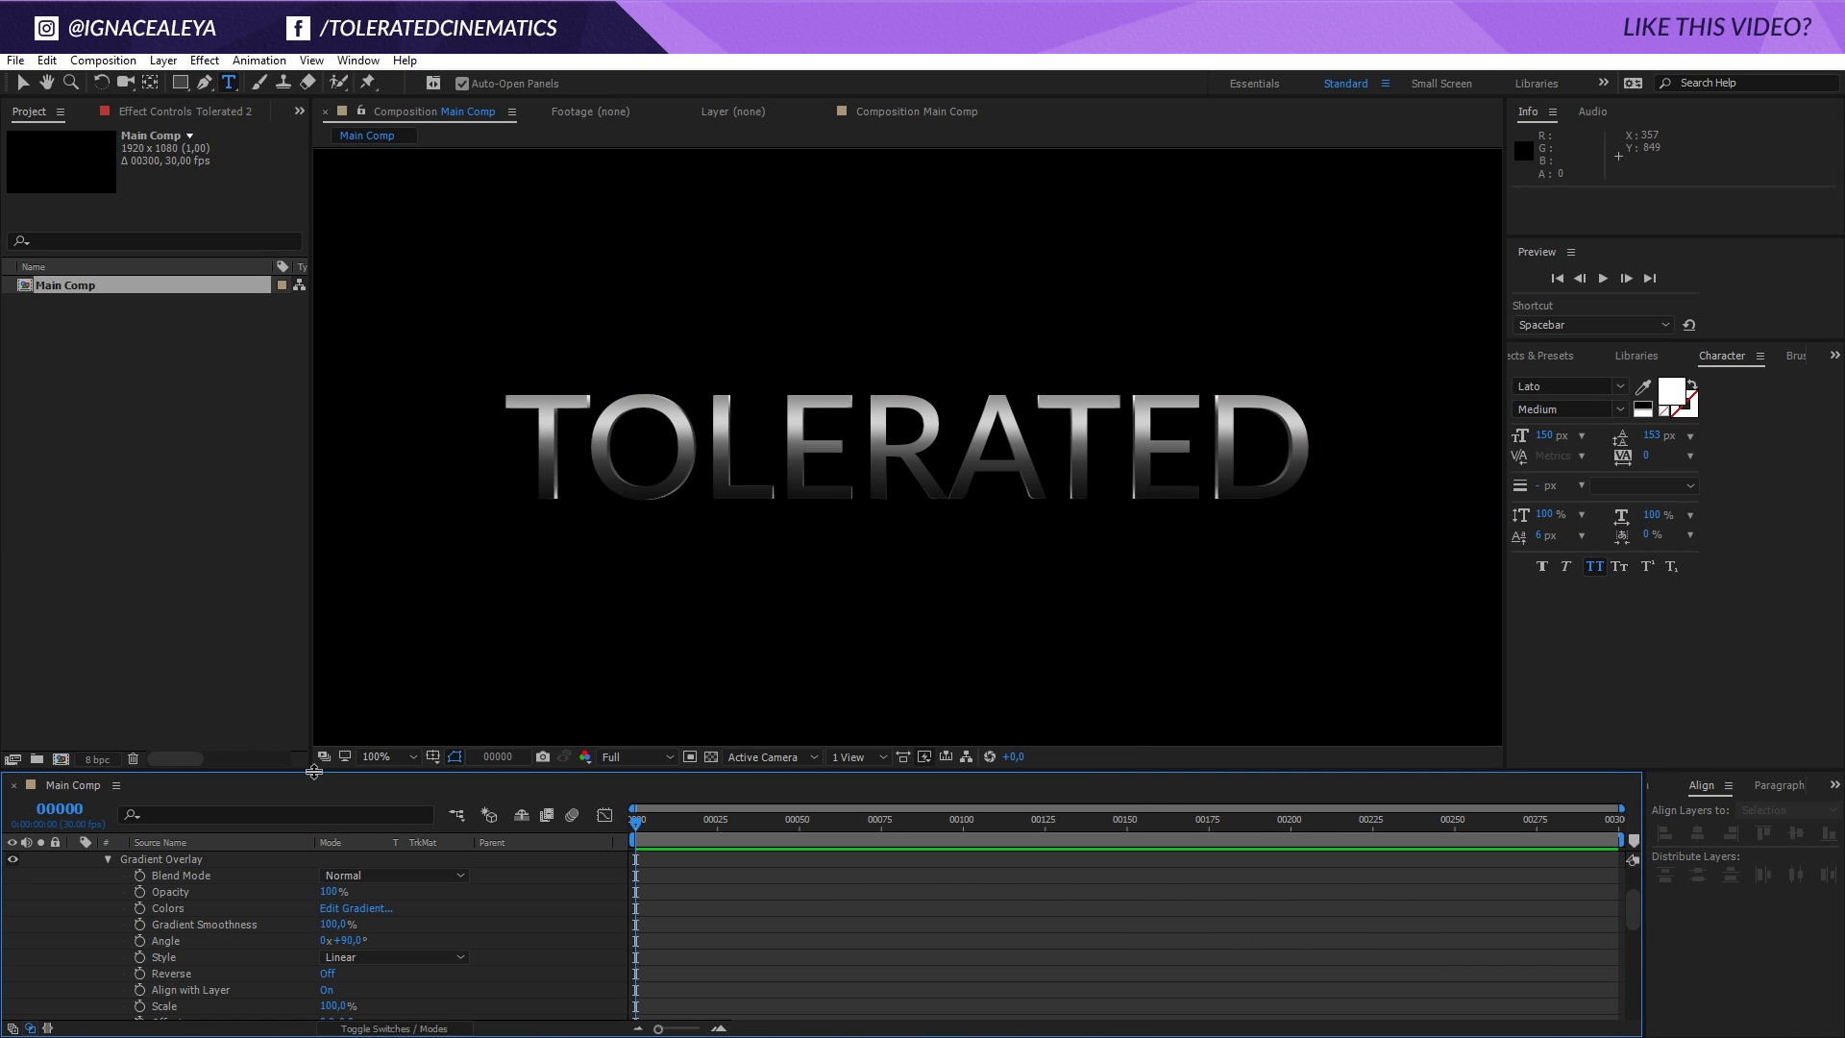
Collapse both text layers and select them together.
scroll(96, 889, up, 3)
click(75, 858)
click(91, 875)
click(75, 876)
drag(145, 934, 335, 815)
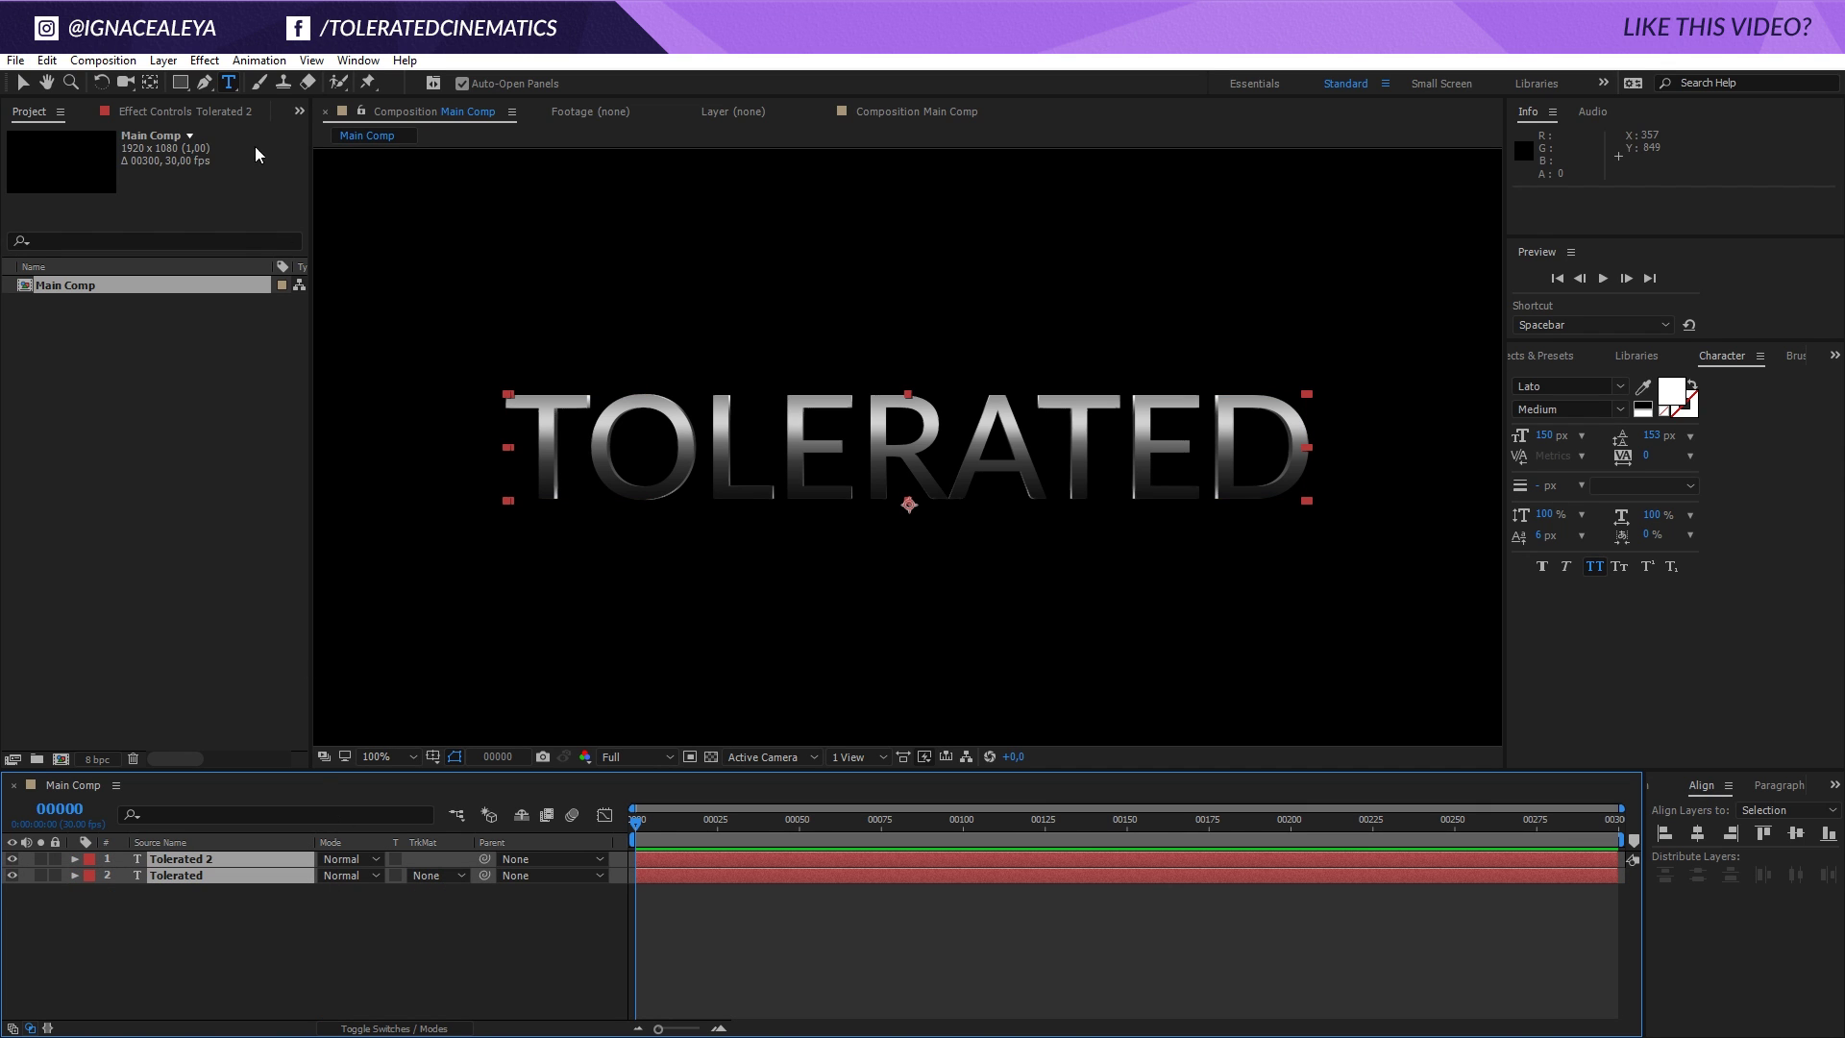
Pre-compose the two selected text layers into a precomp named Title.
click(164, 60)
click(117, 784)
text(Title)
key(Return)
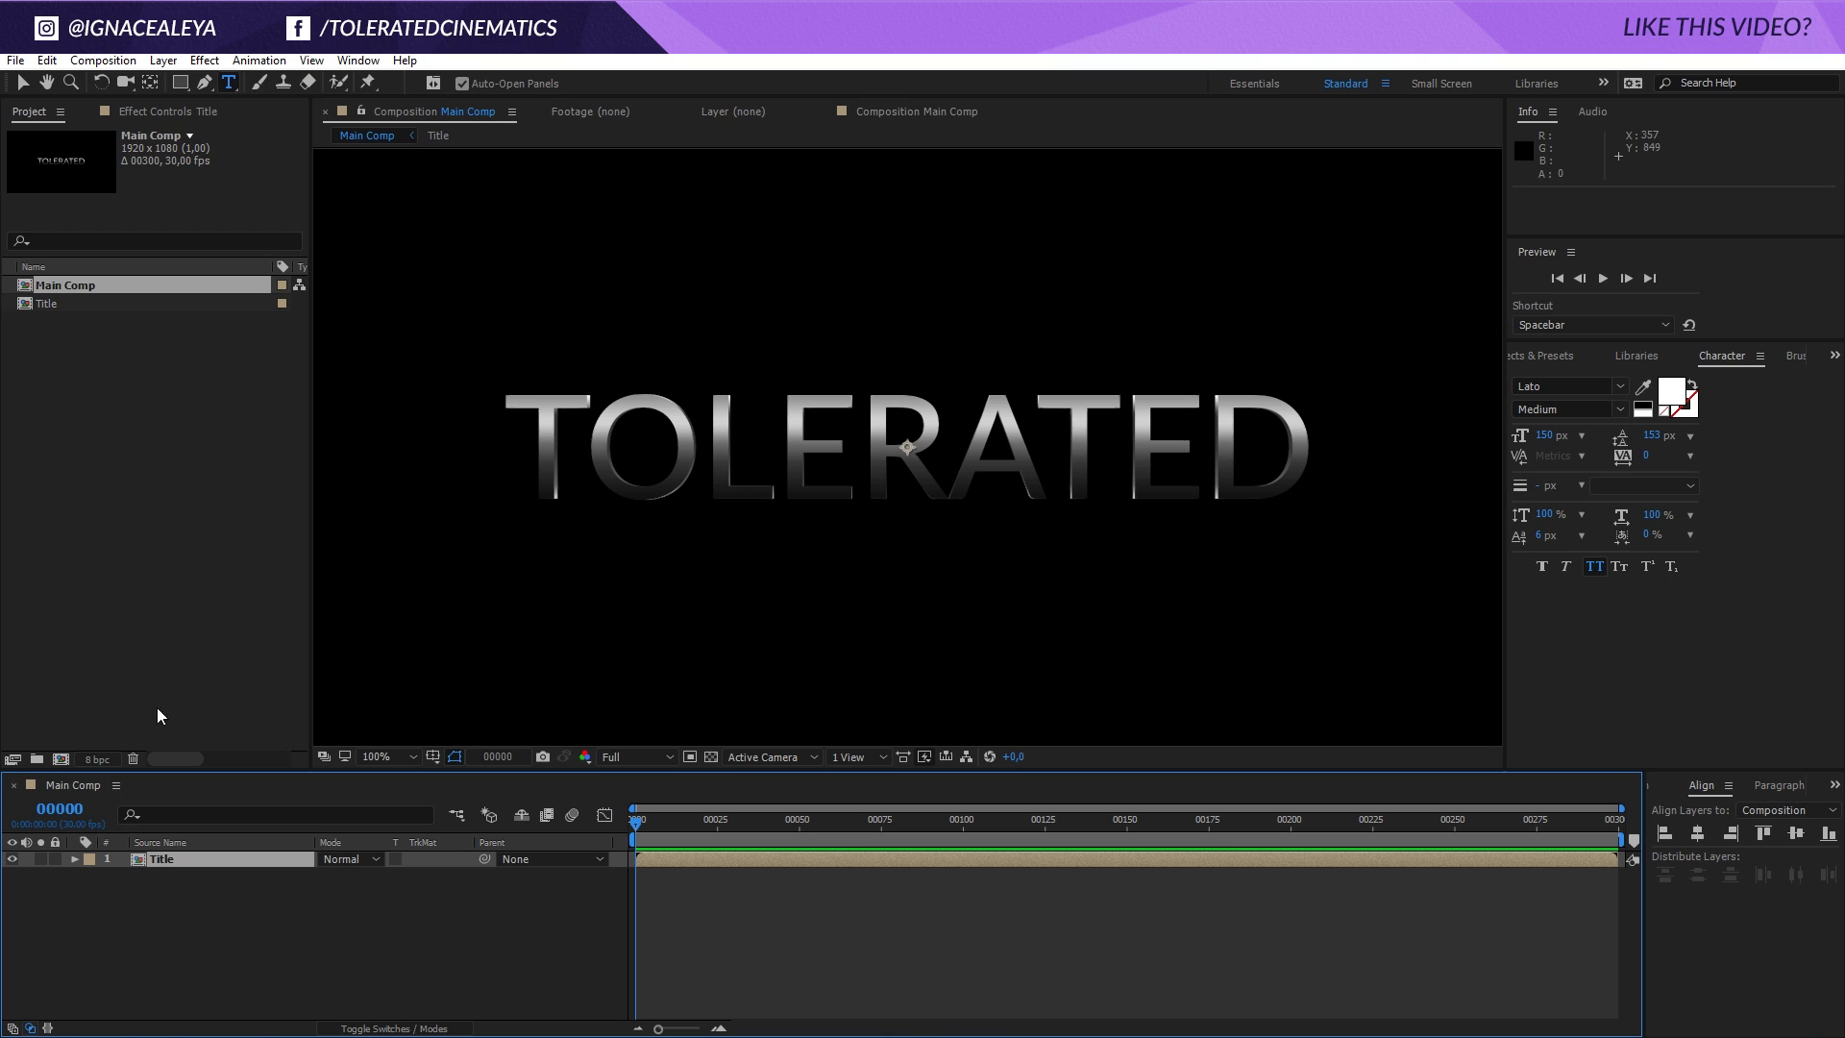
scroll(515, 540, down, 2)
scroll(527, 572, up, 2)
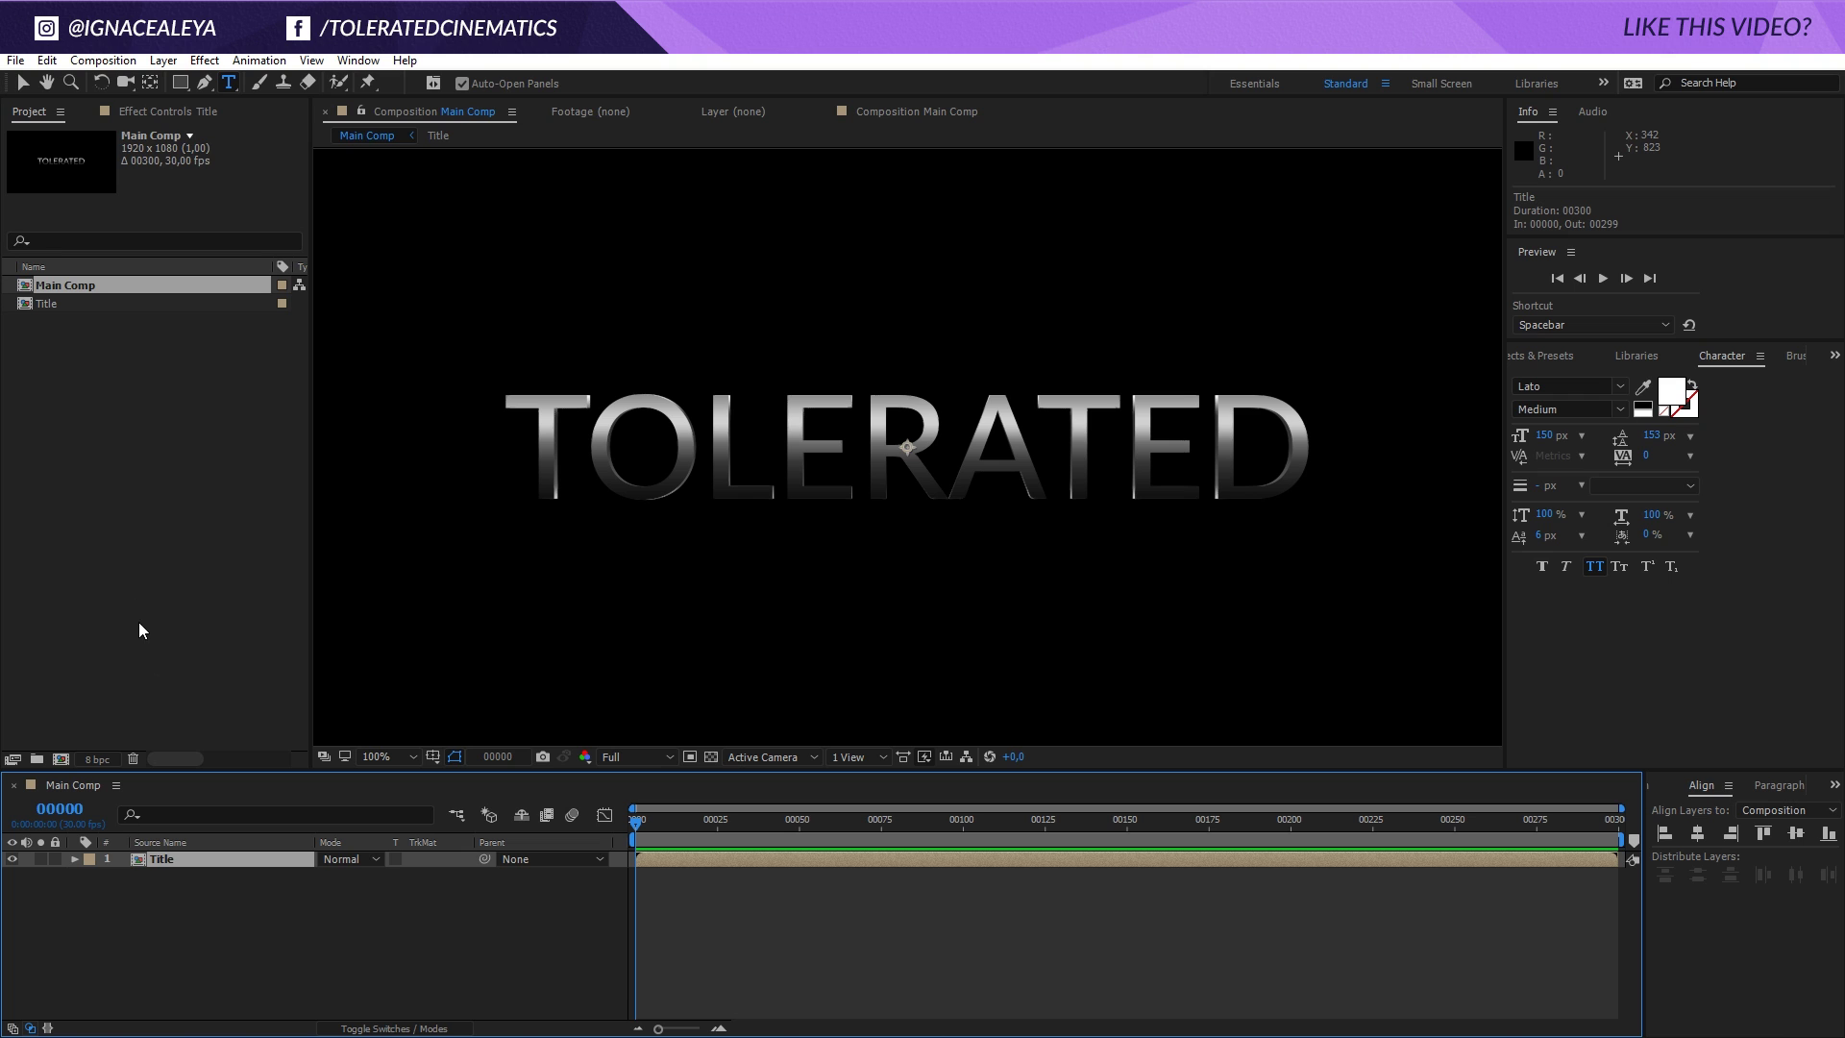
Apply a Linear Wipe to the Title layer with Transition Completion at 50%.
click(203, 60)
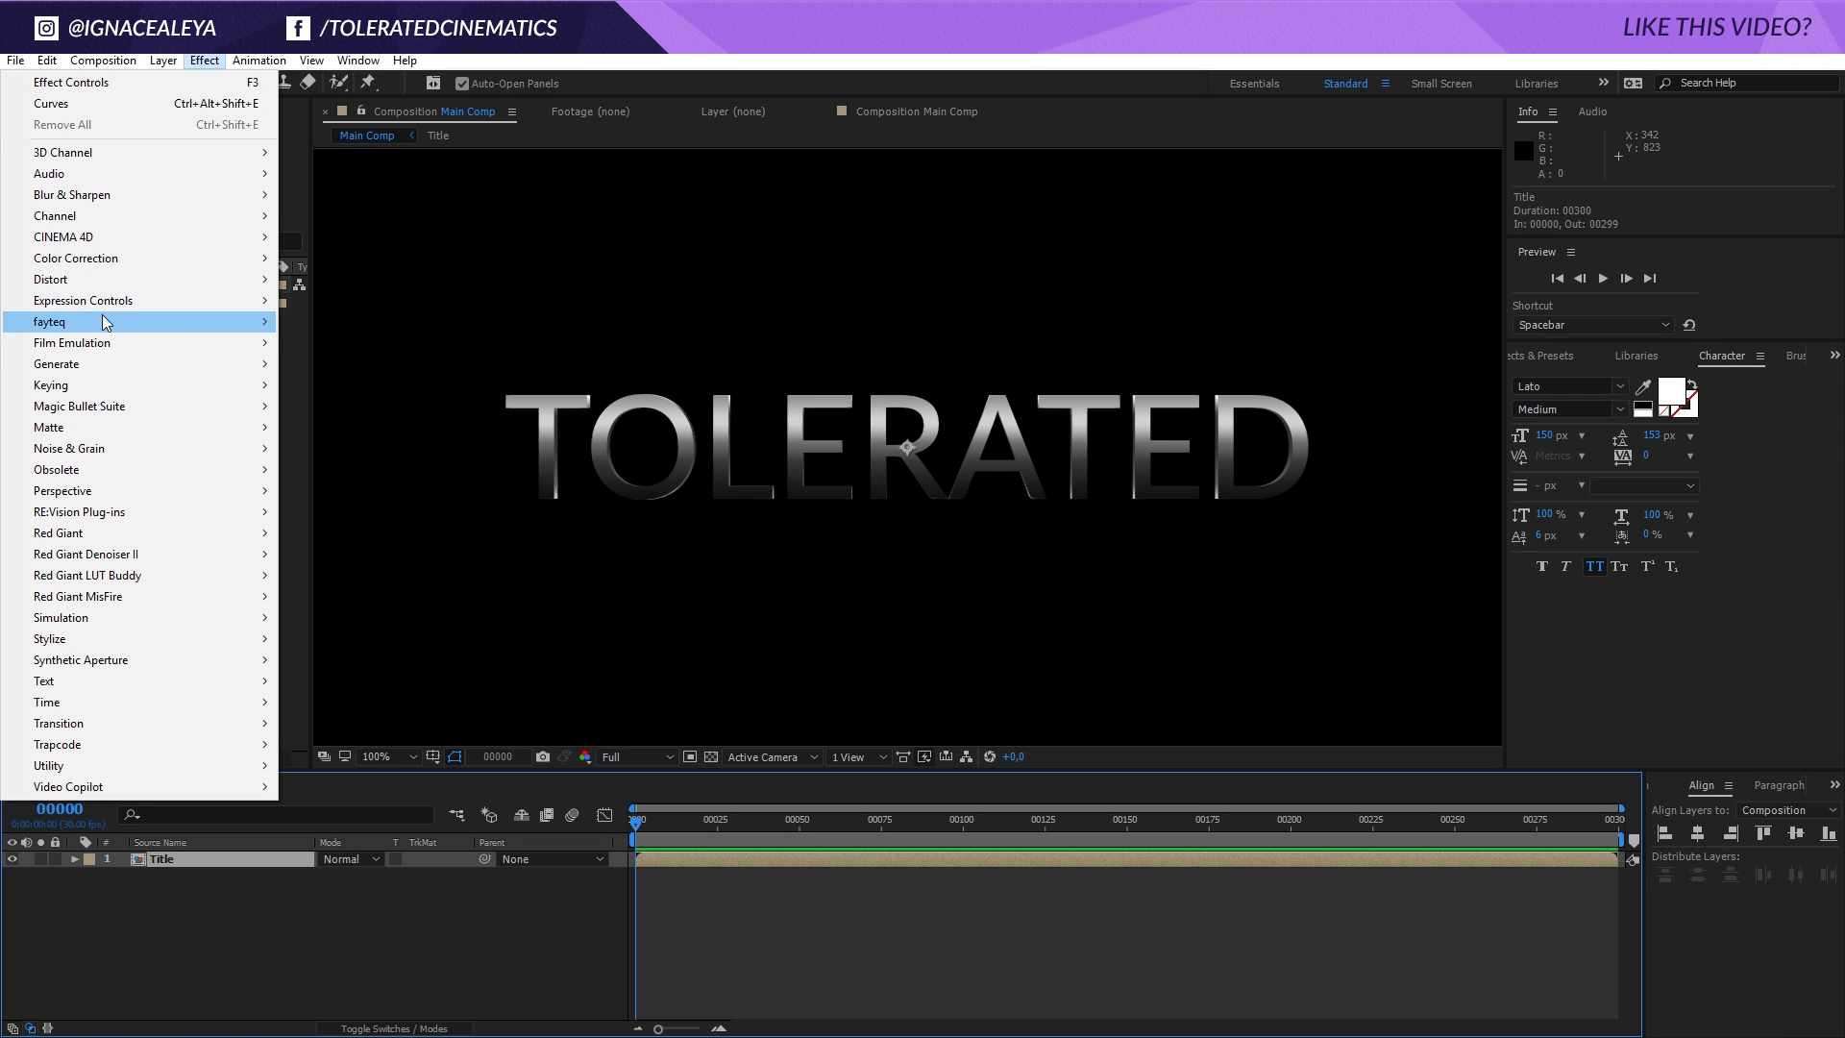
mouse_move(73, 731)
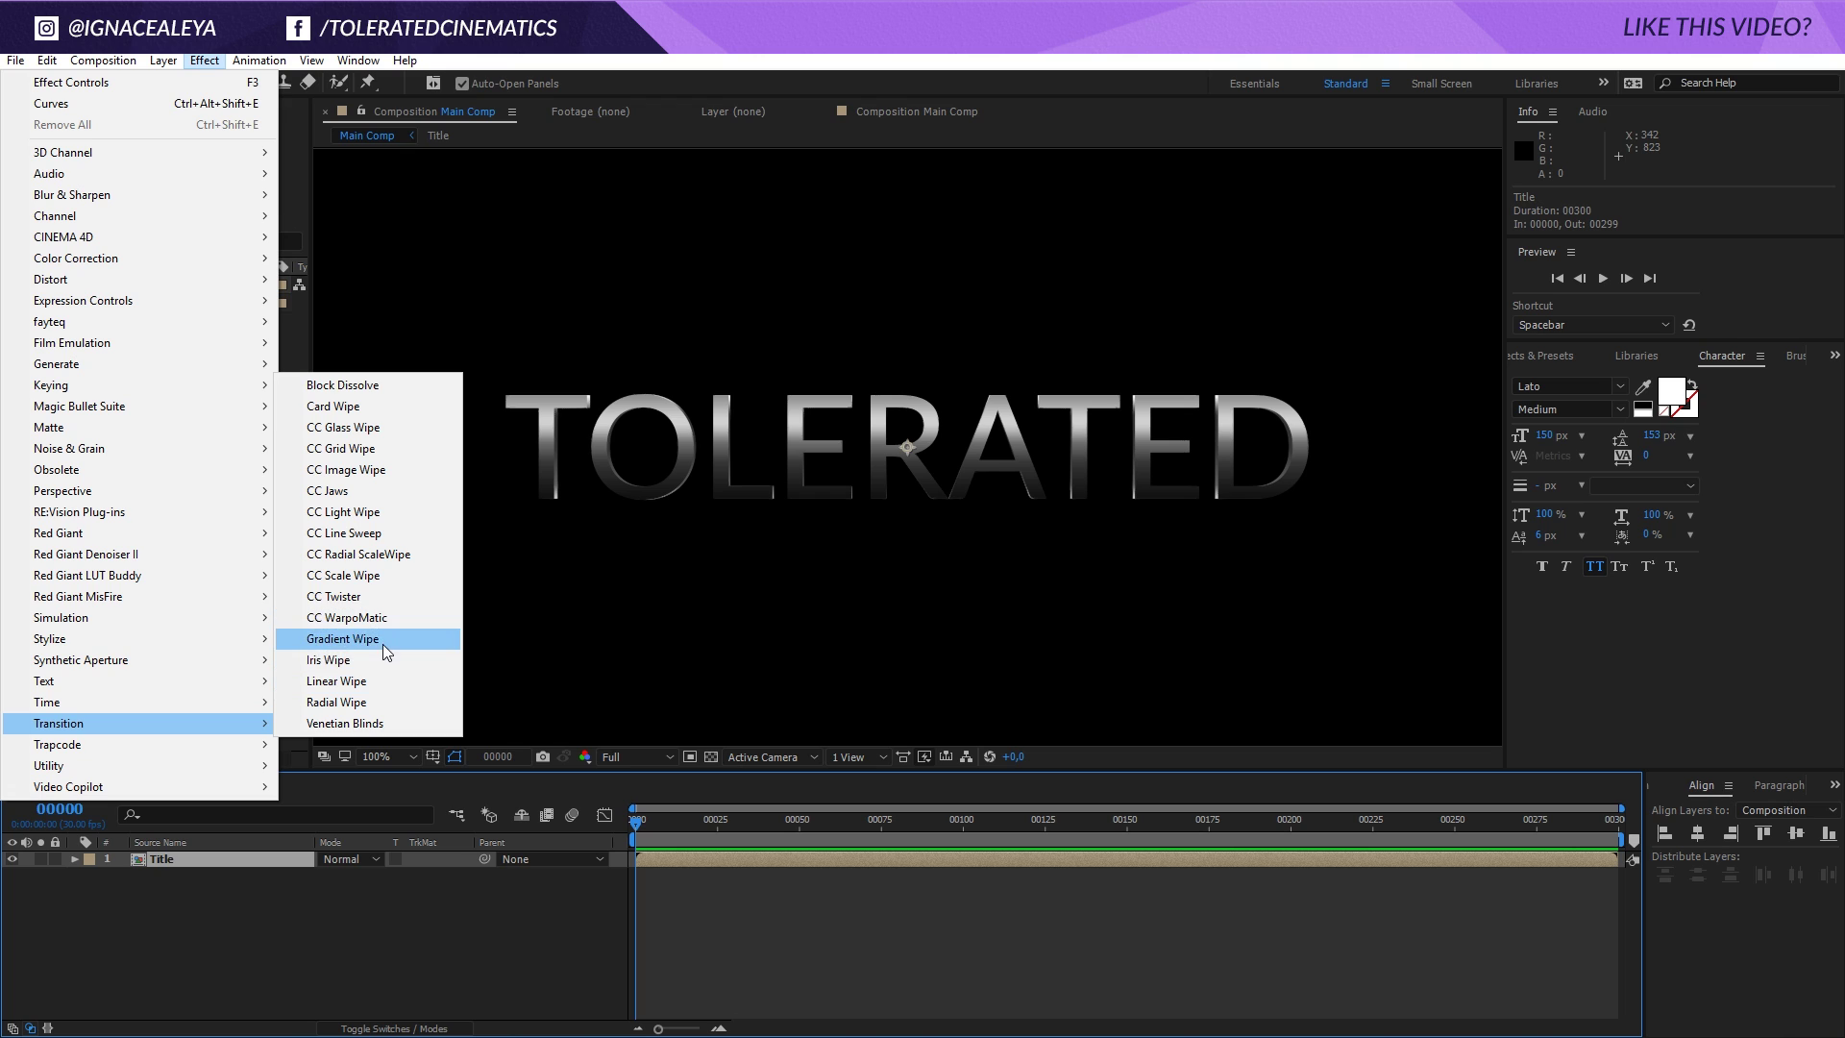
click(363, 682)
key(v)
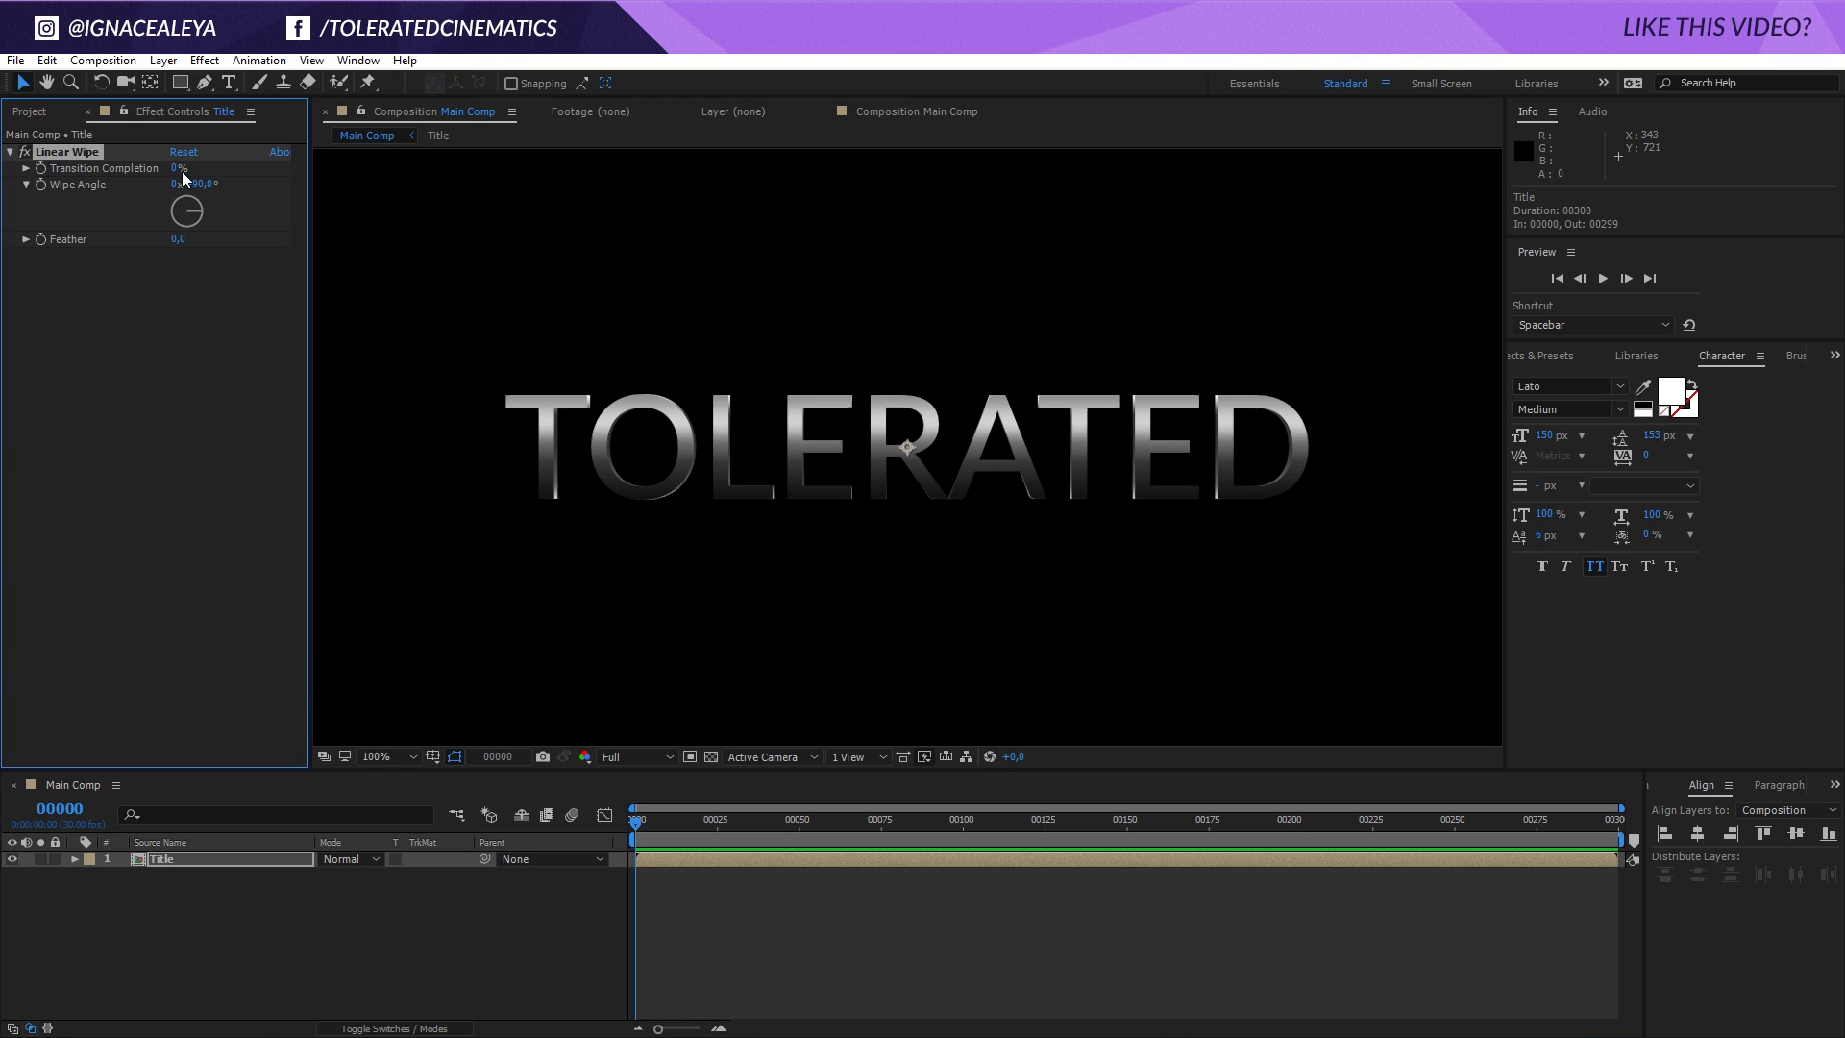
click(174, 167)
text(50)
key(Return)
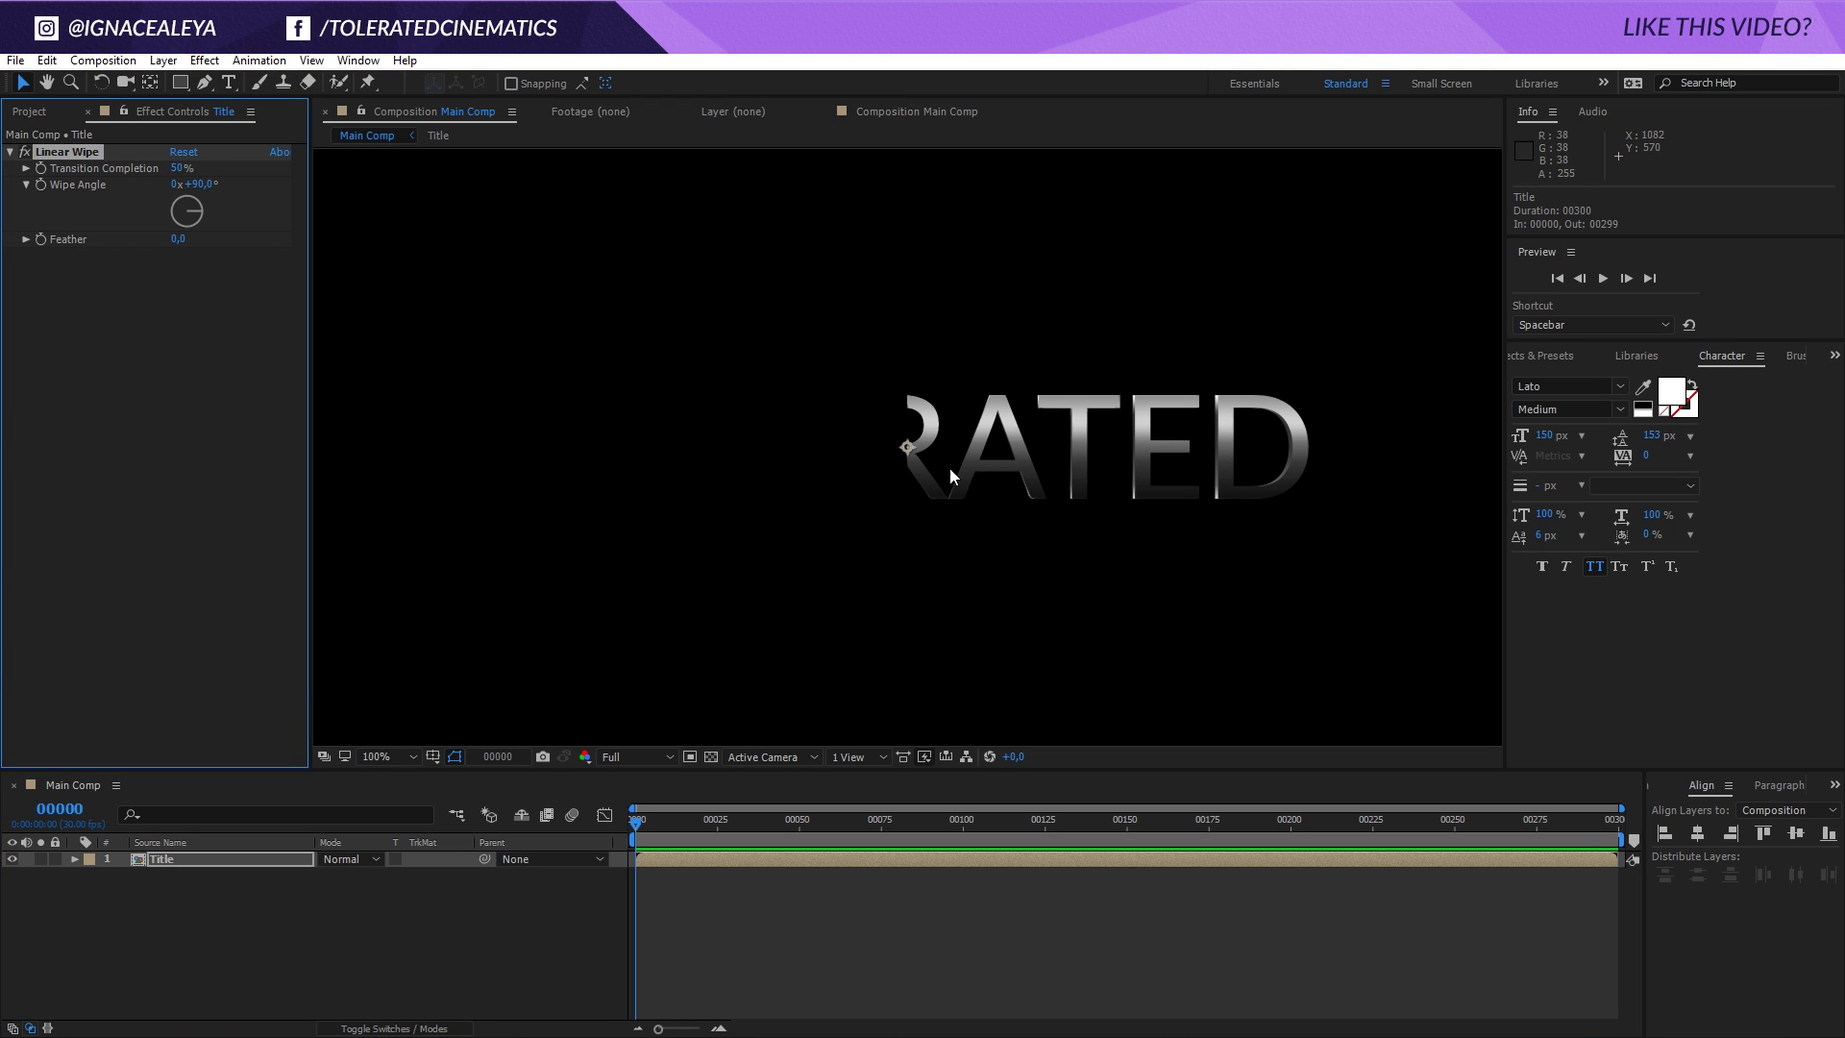
Find Card Wipe via the Effects & Presets search and apply it to the Title layer.
click(1555, 356)
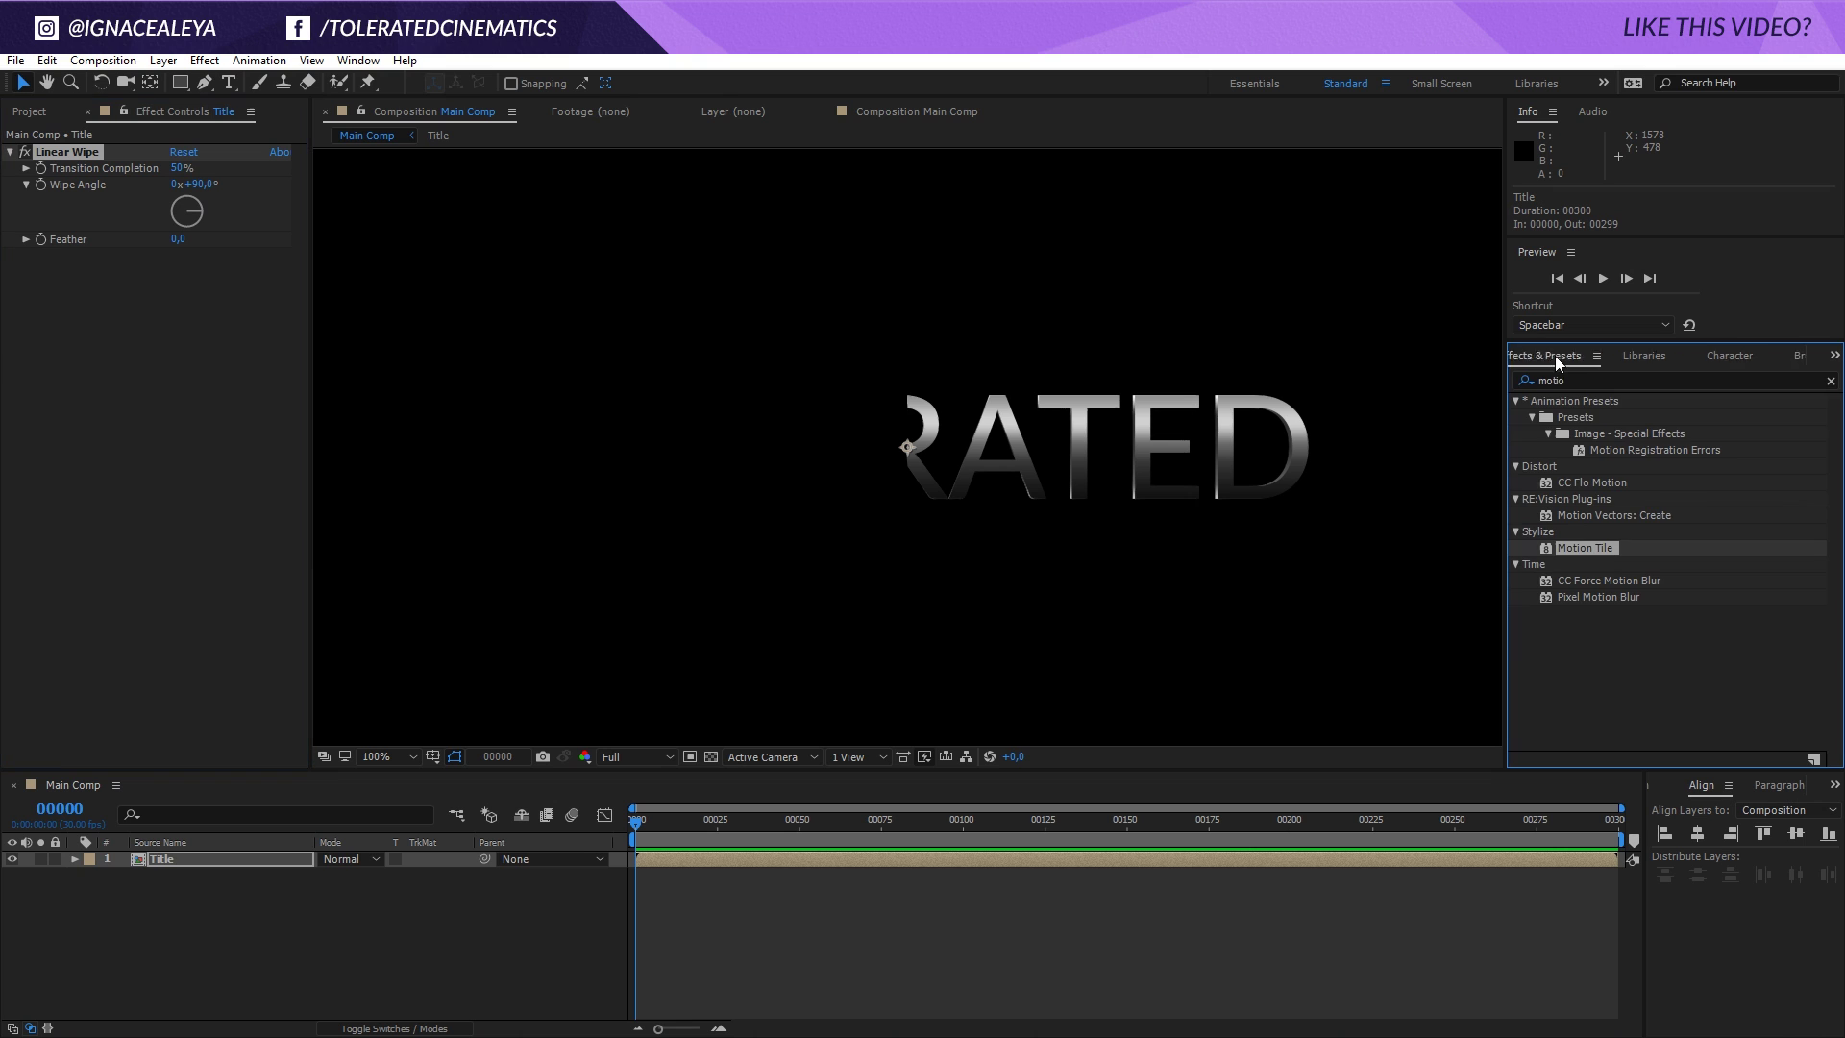
key(ctrl+f)
text(card)
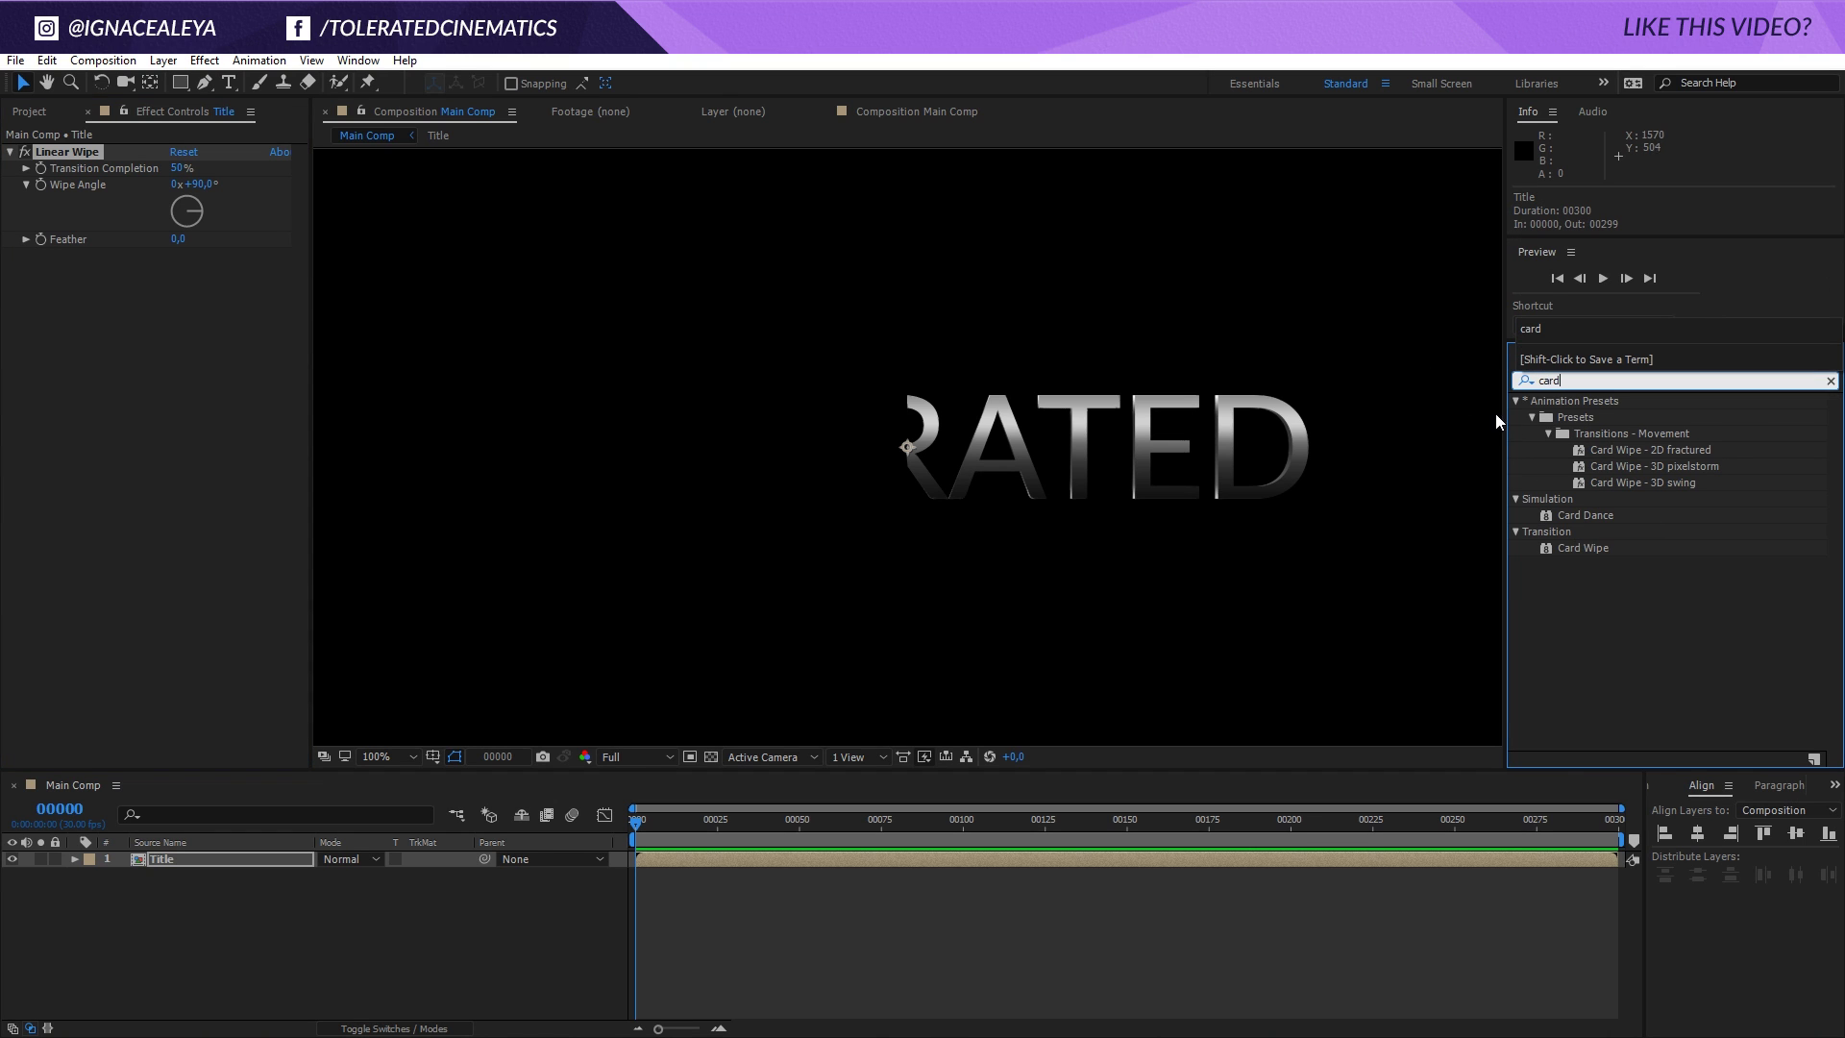
click(1576, 544)
drag(1572, 544, 73, 147)
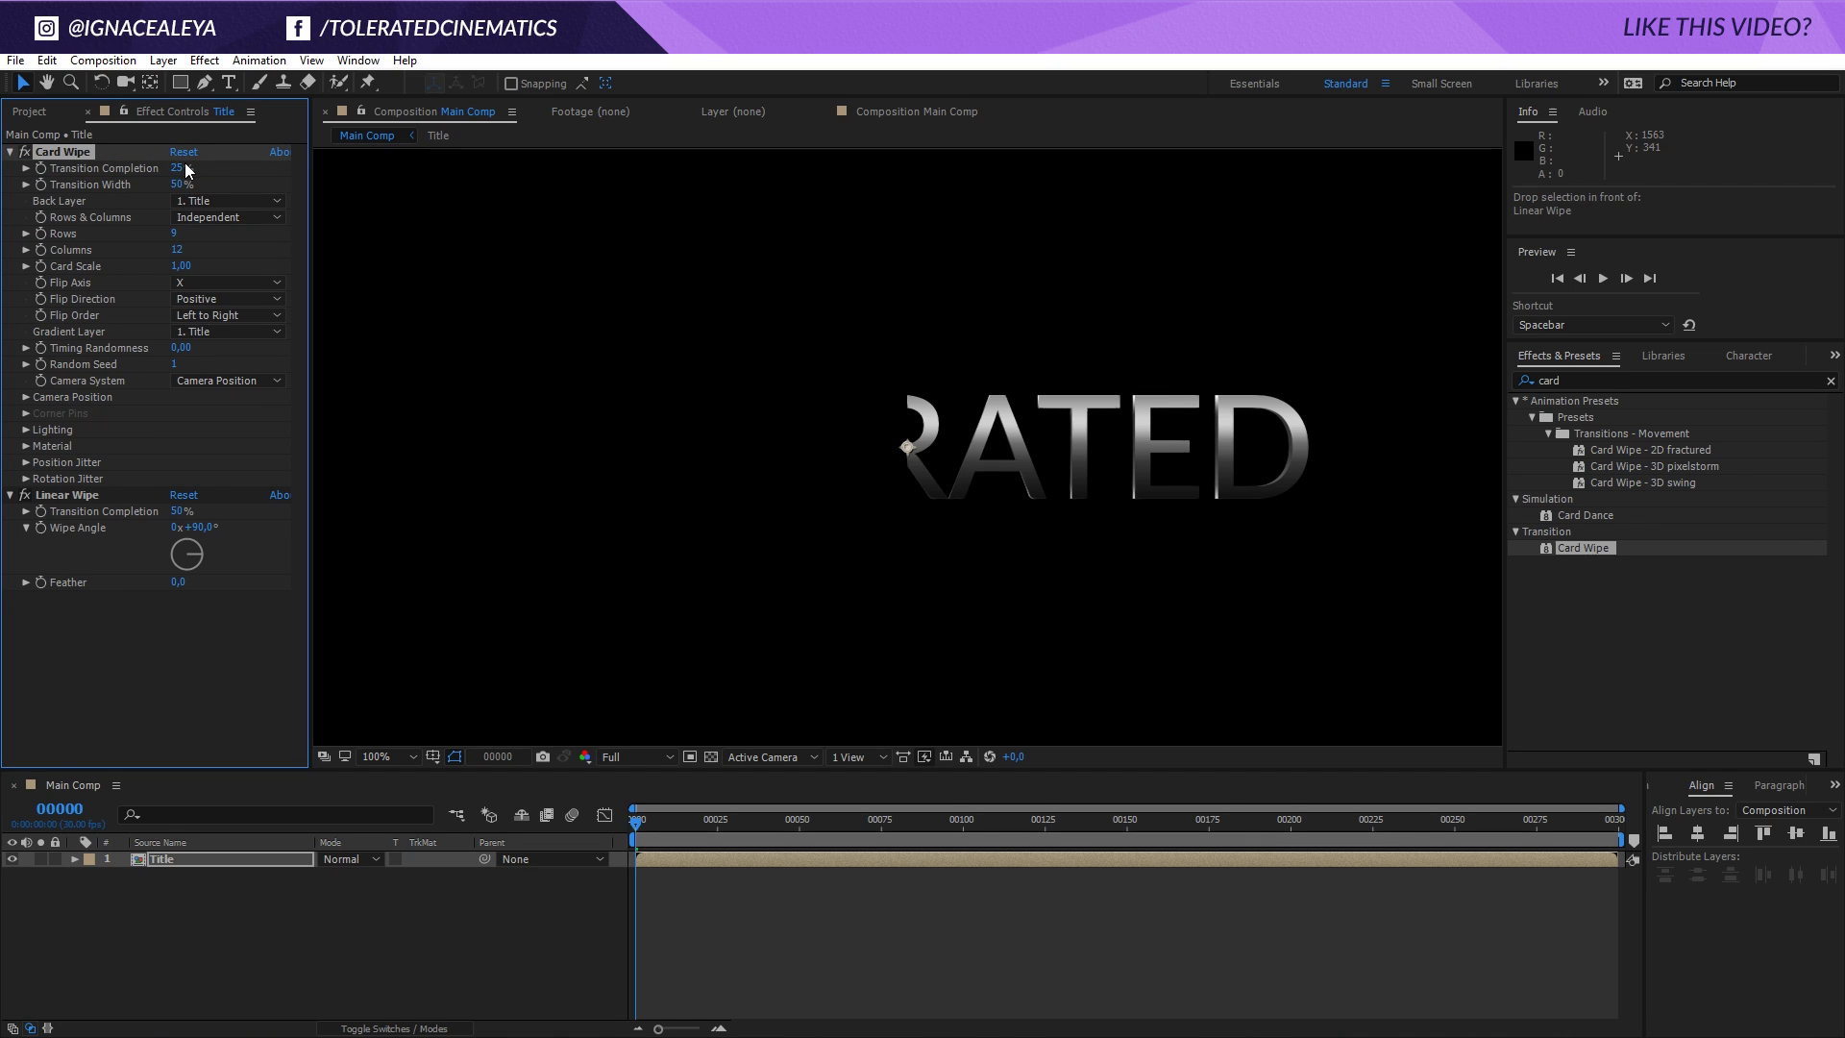
drag(183, 167, 209, 254)
drag(186, 177, 164, 171)
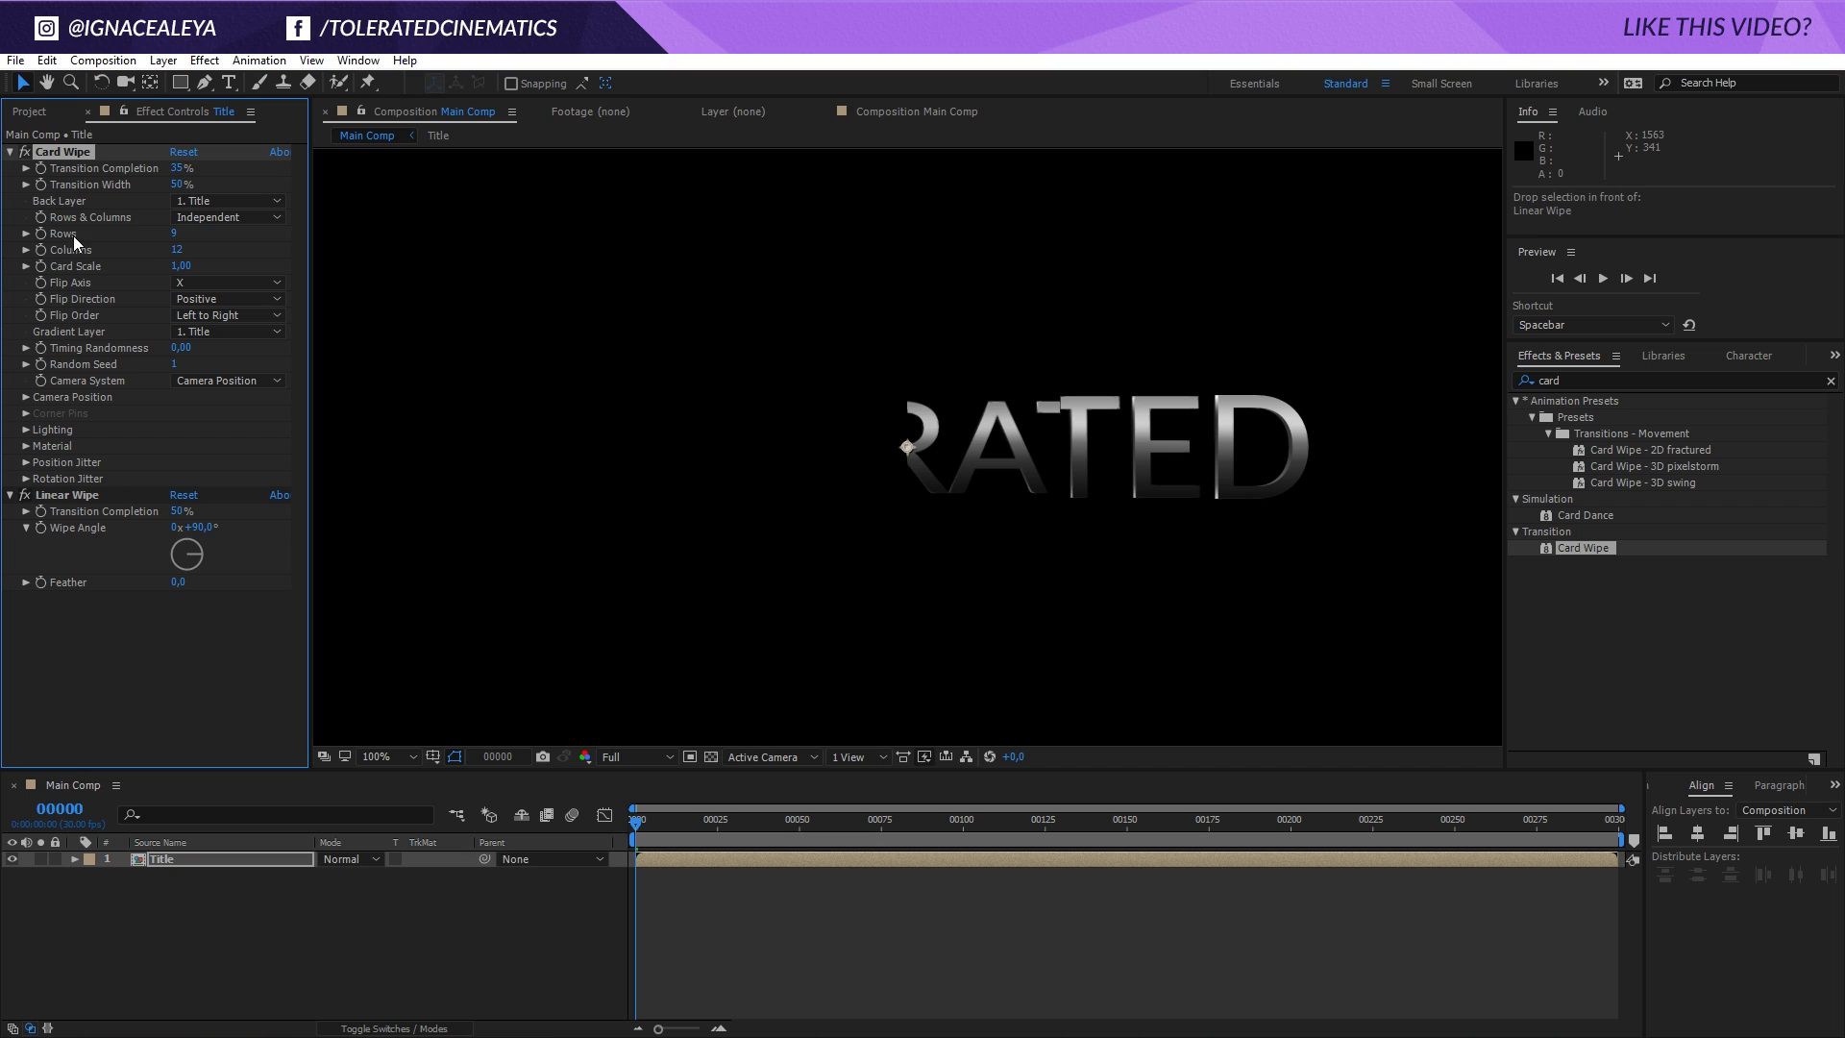
Set Card Wipe to 10 rows and 60 columns, with Transition Completion around 43%.
click(175, 235)
text(10)
key(Return)
drag(180, 249, 270, 273)
mouse_move(178, 168)
mouse_down()
mouse_move(198, 178)
mouse_move(187, 196)
mouse_up()
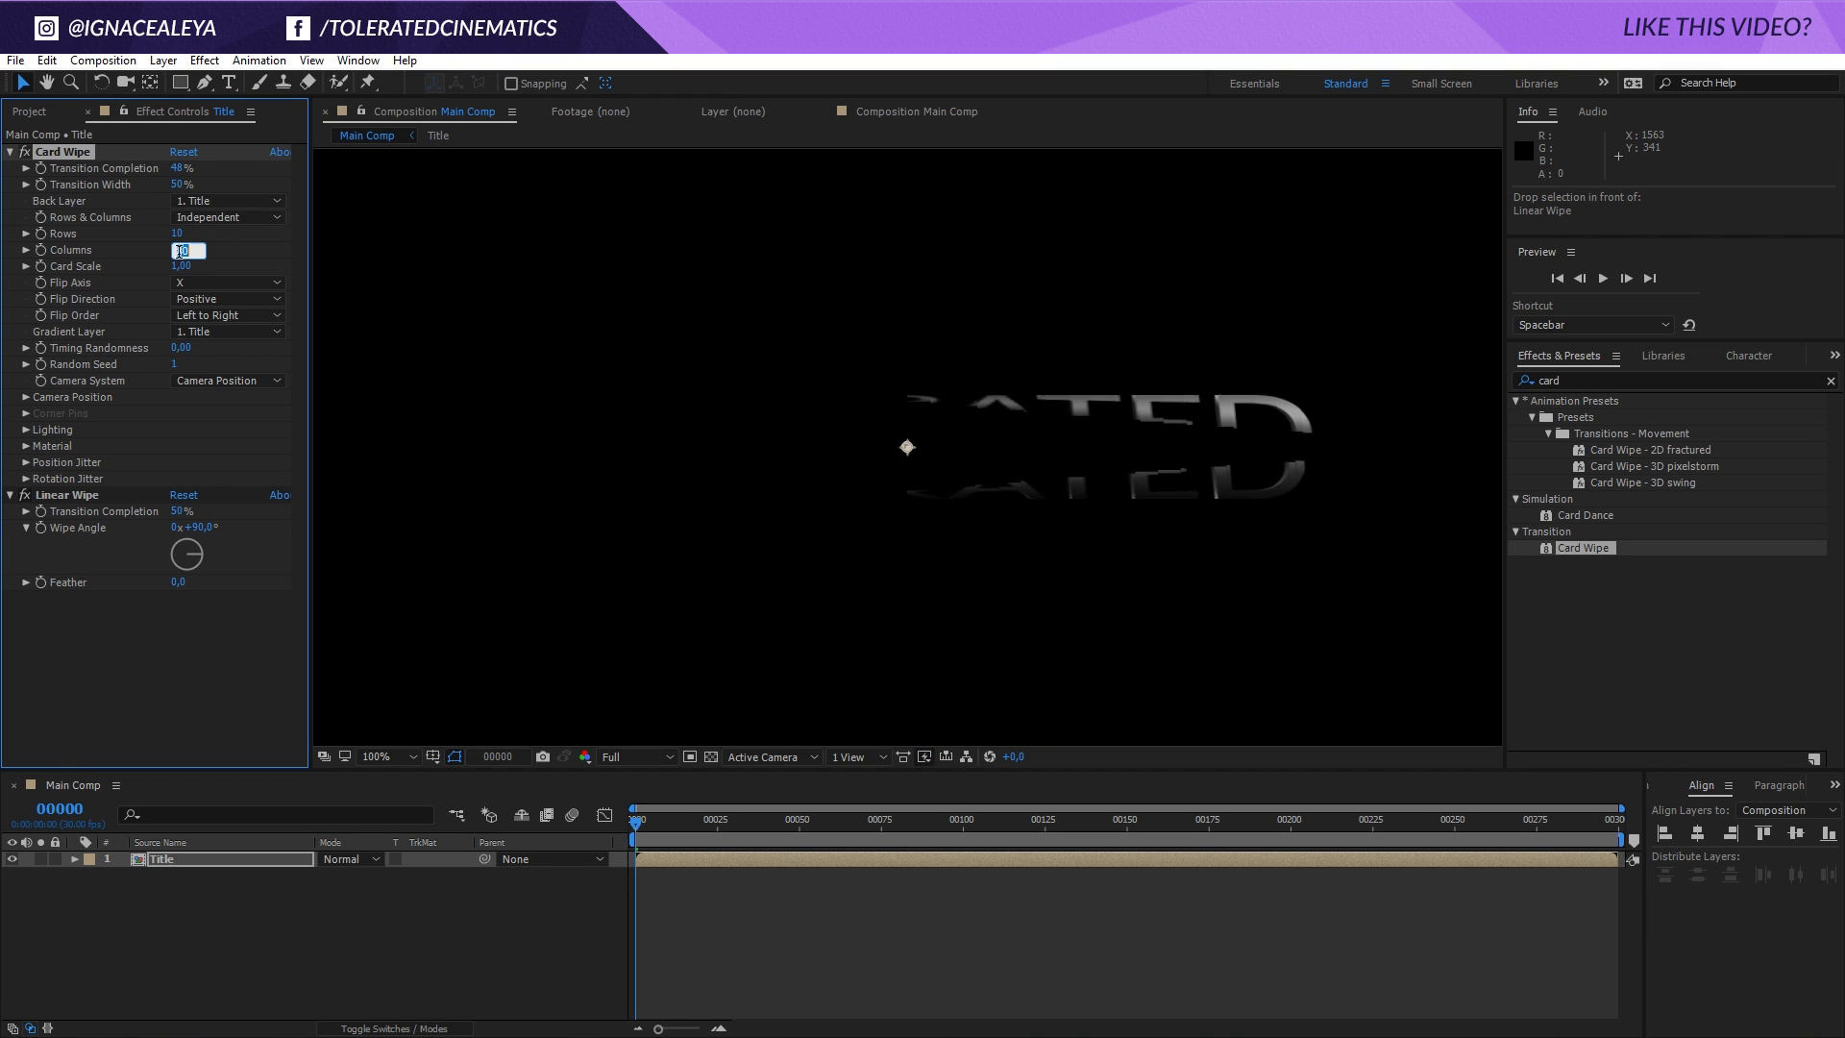
click(231, 254)
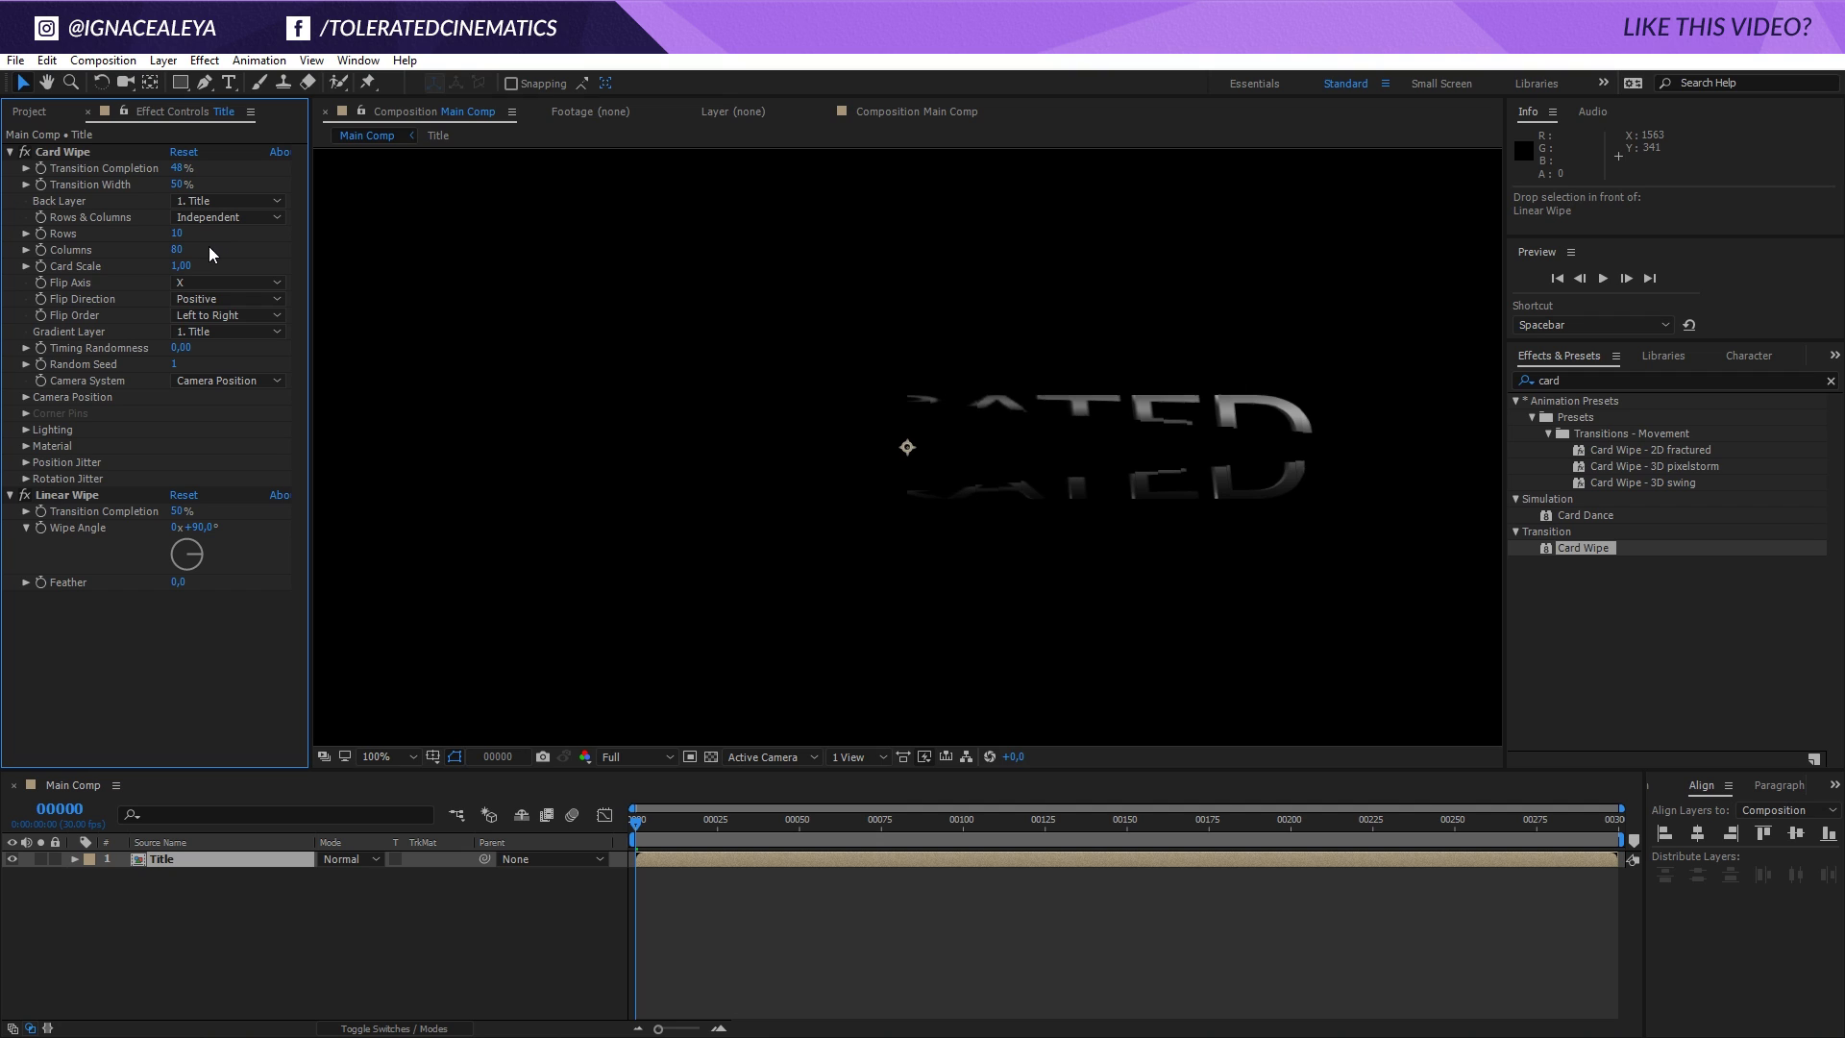
click(176, 281)
click(180, 250)
key(Return)
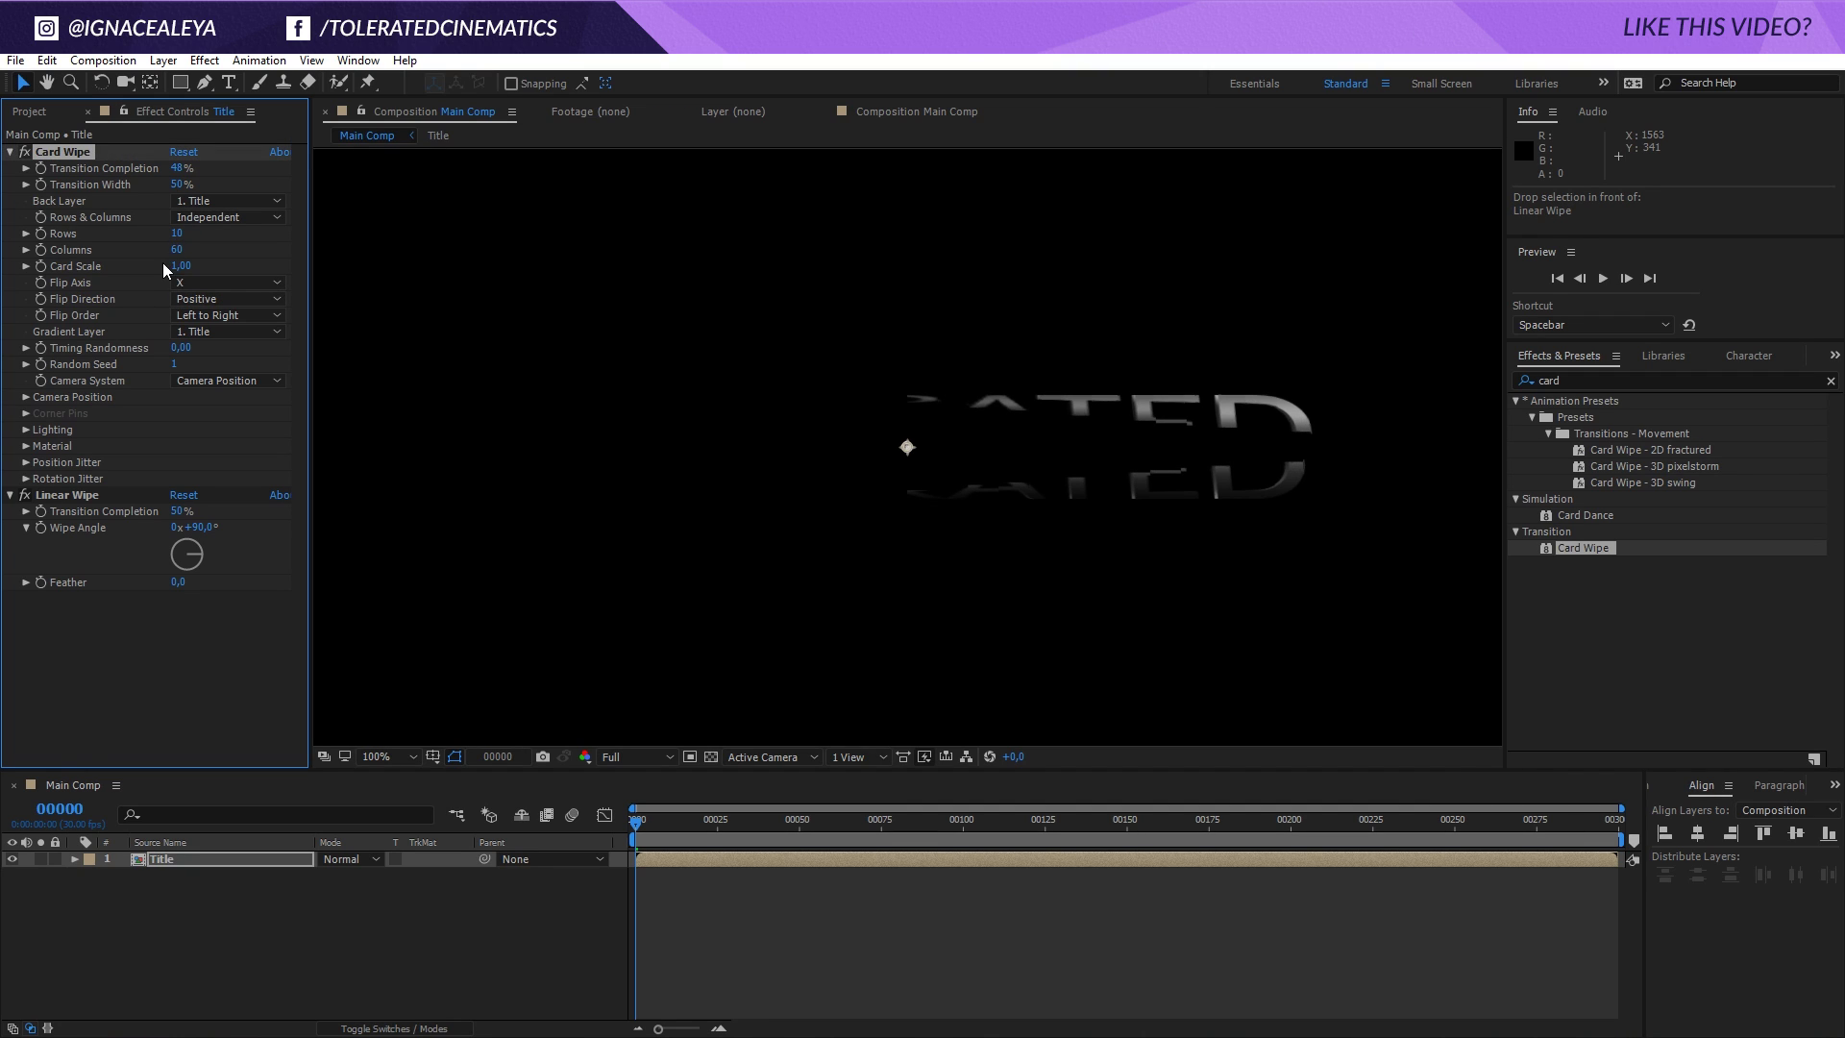
mouse_move(181, 169)
mouse_down()
mouse_move(208, 186)
mouse_move(174, 168)
mouse_up()
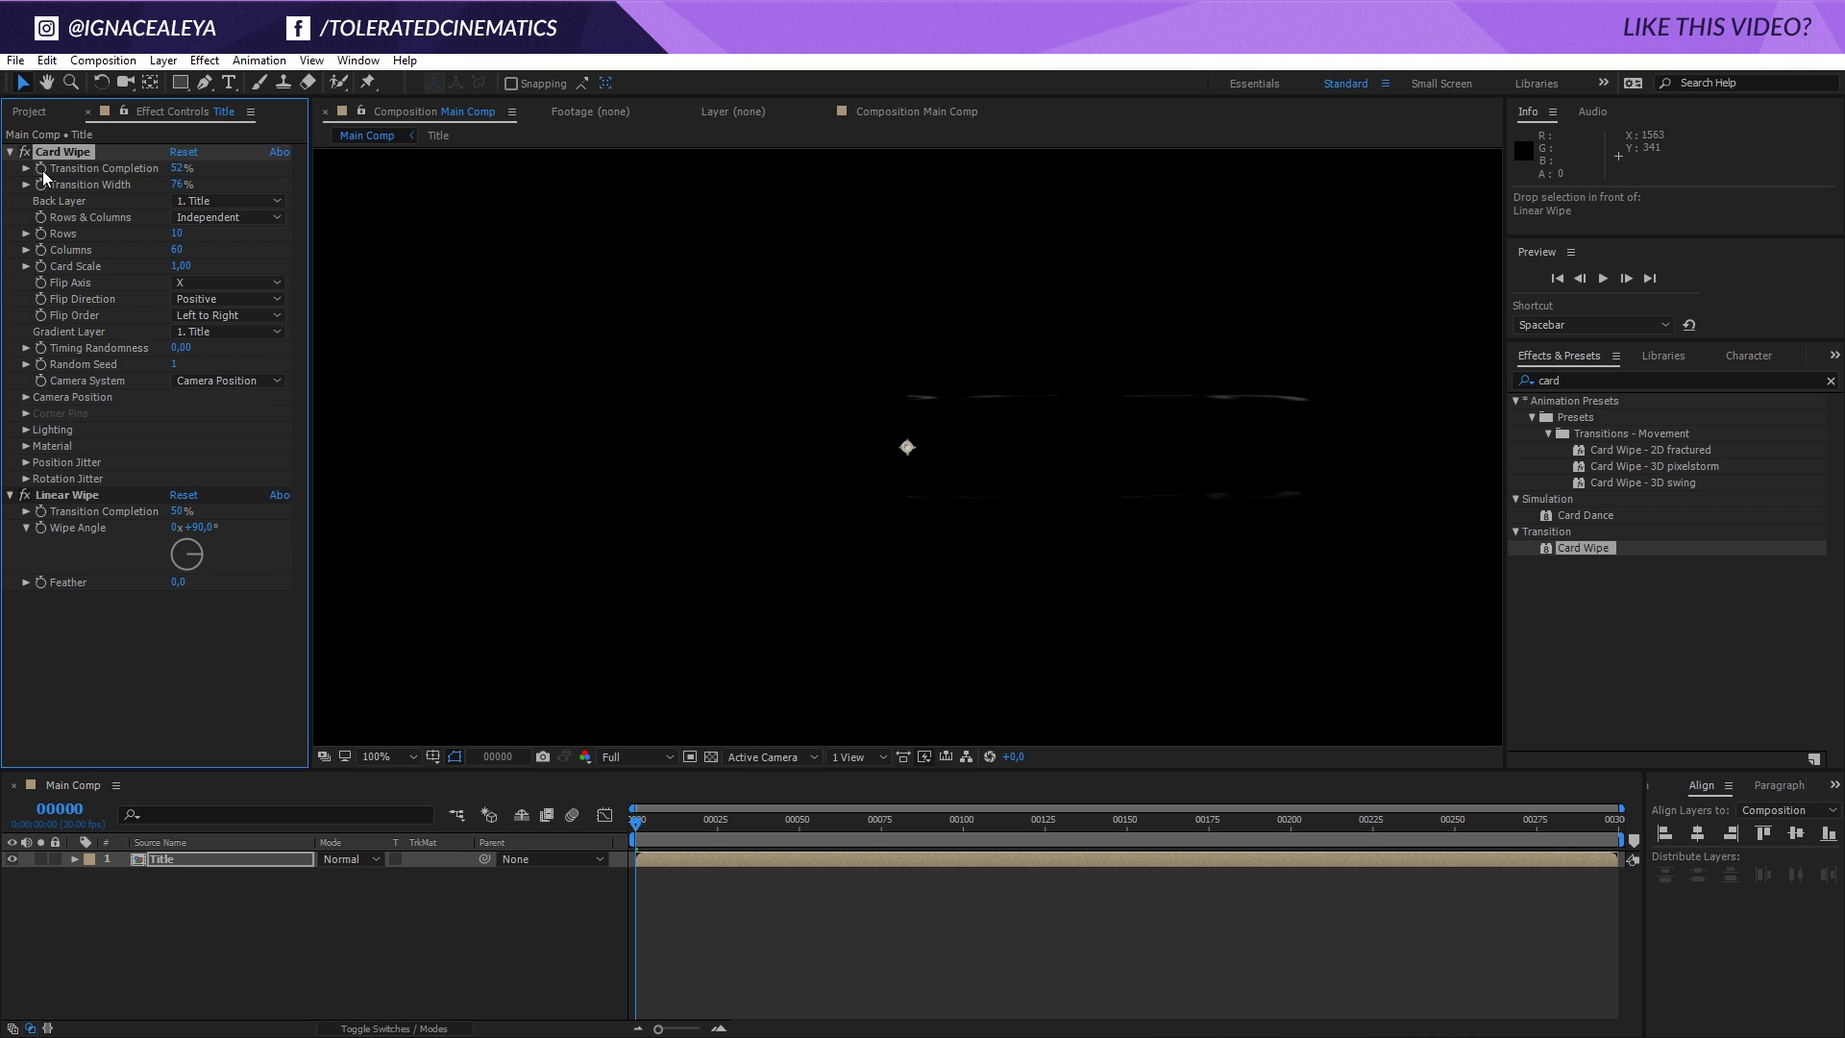
Narrow Card Wipe's Transition Width to 32% and adjust the card scale, previewing on the timeline.
click(717, 823)
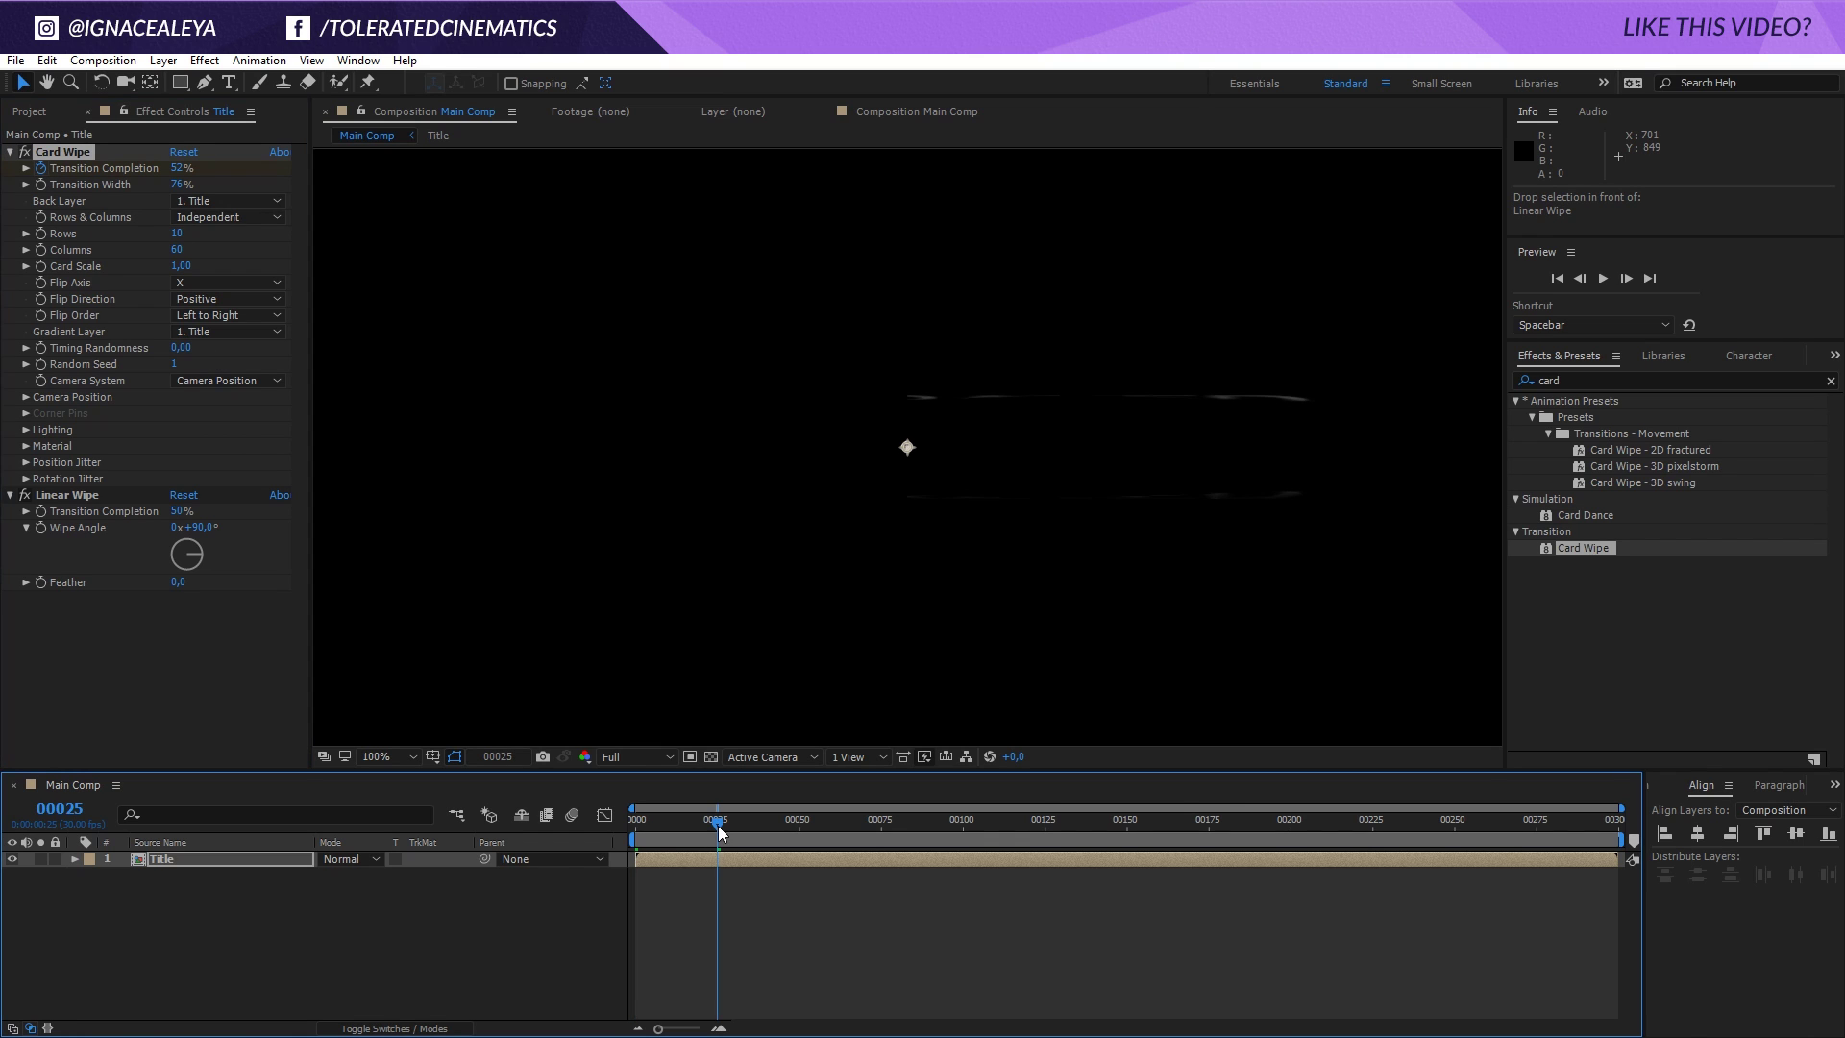
drag(180, 168, 263, 173)
mouse_move(700, 821)
mouse_down()
mouse_move(638, 823)
mouse_move(696, 823)
mouse_move(638, 824)
mouse_move(665, 828)
mouse_up()
drag(181, 184, 144, 194)
mouse_move(638, 822)
mouse_down()
mouse_move(620, 827)
mouse_move(682, 828)
mouse_move(637, 826)
mouse_move(662, 833)
mouse_up()
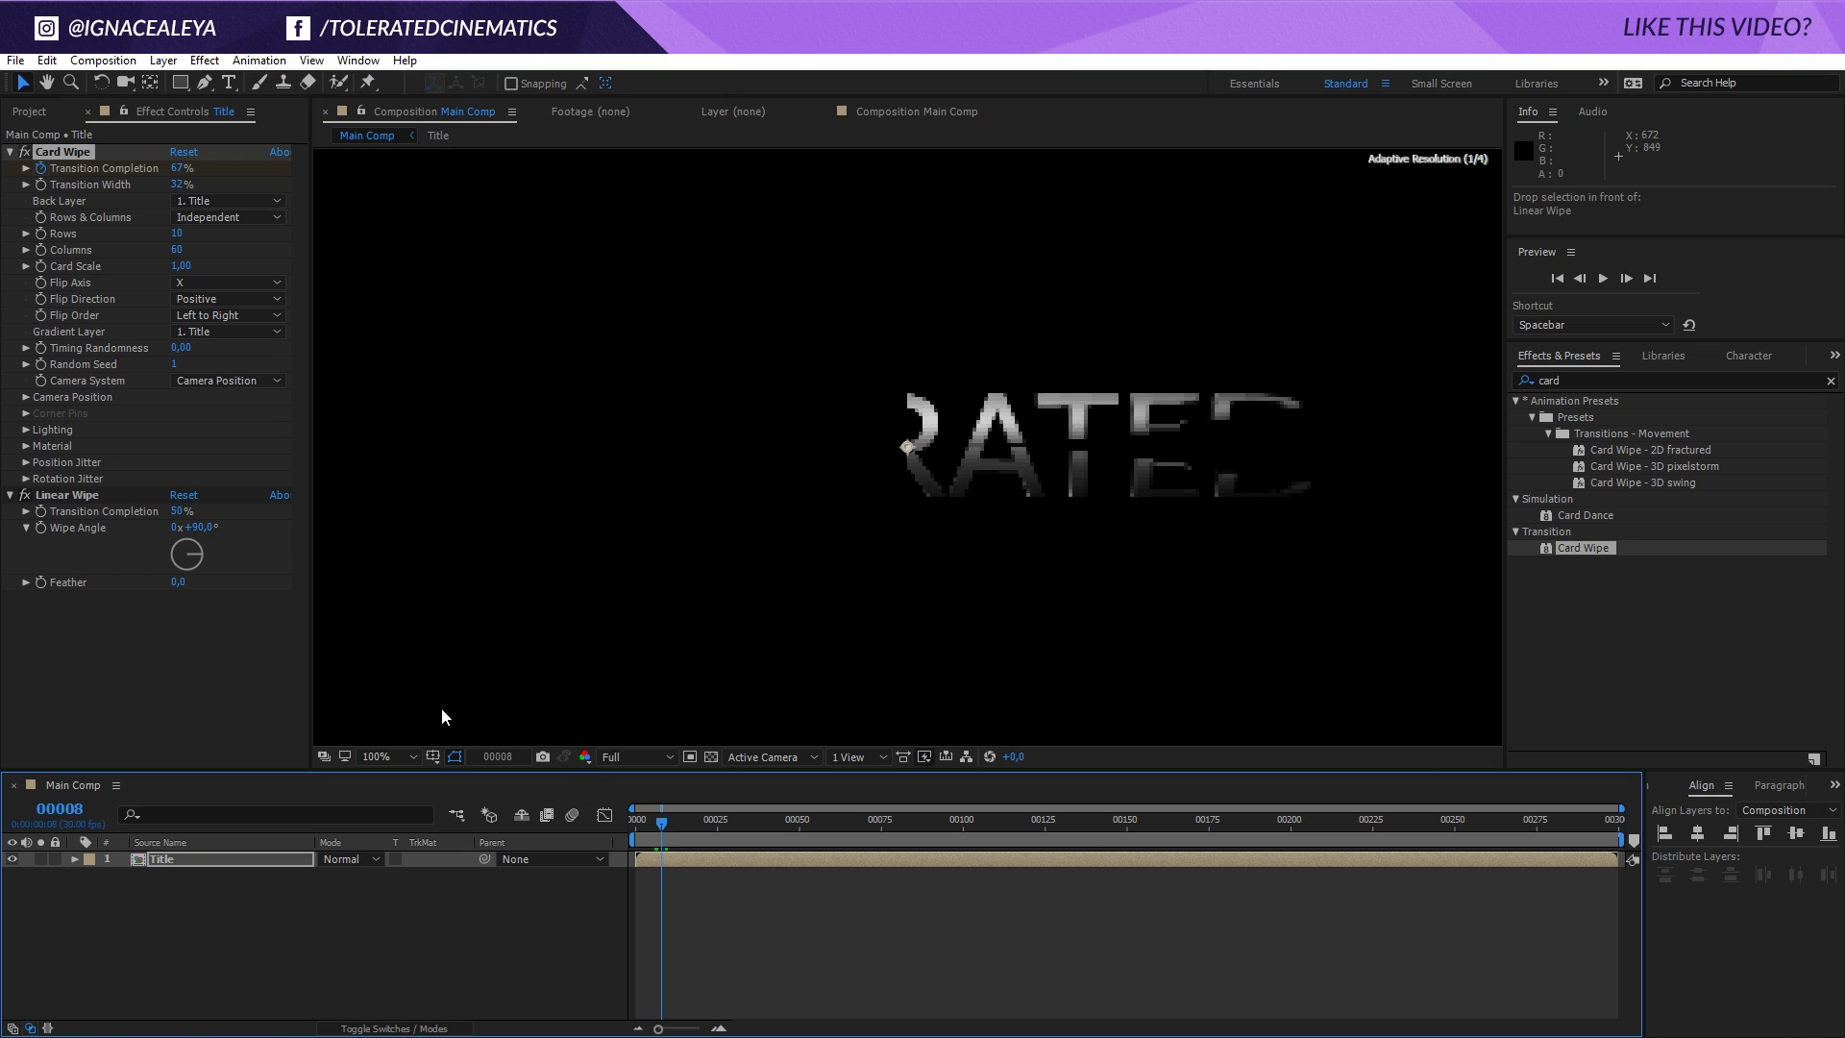
drag(183, 266, 183, 265)
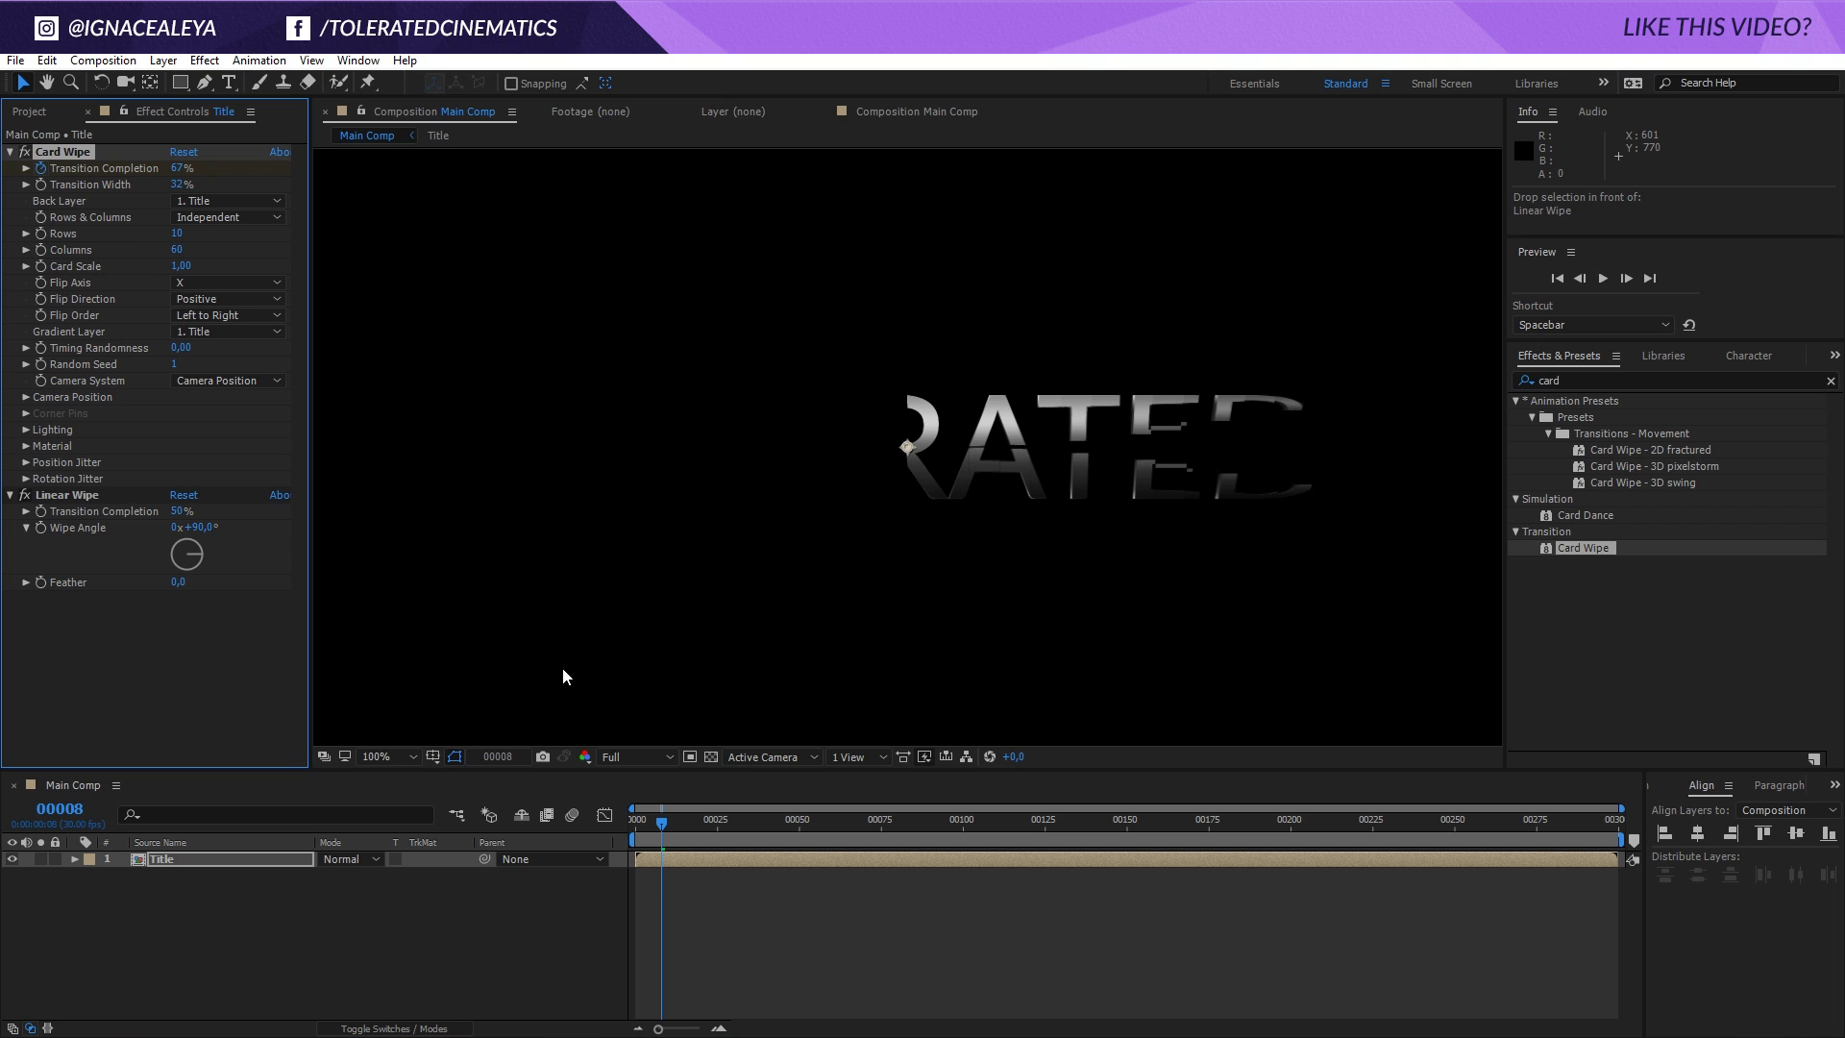
Set Flip Direction to Random and keep Flip Order as Left to Right.
click(197, 299)
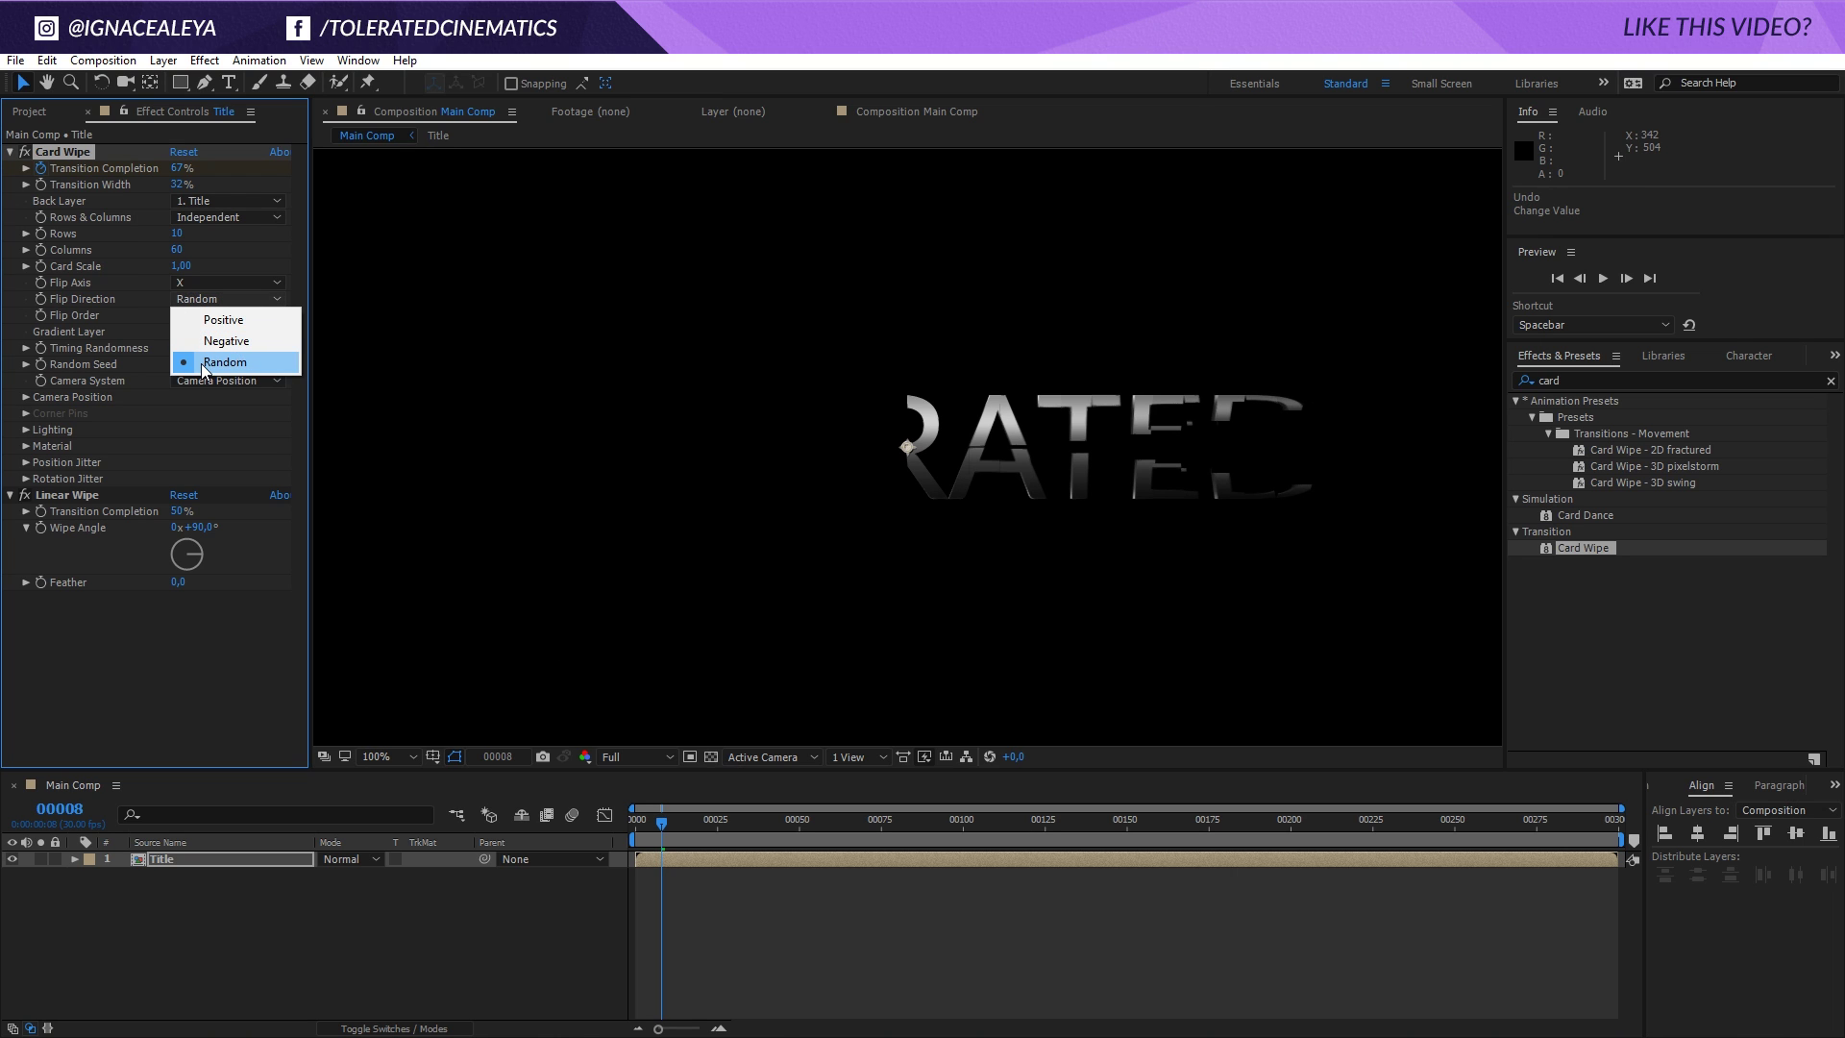
click(202, 362)
drag(737, 812, 637, 819)
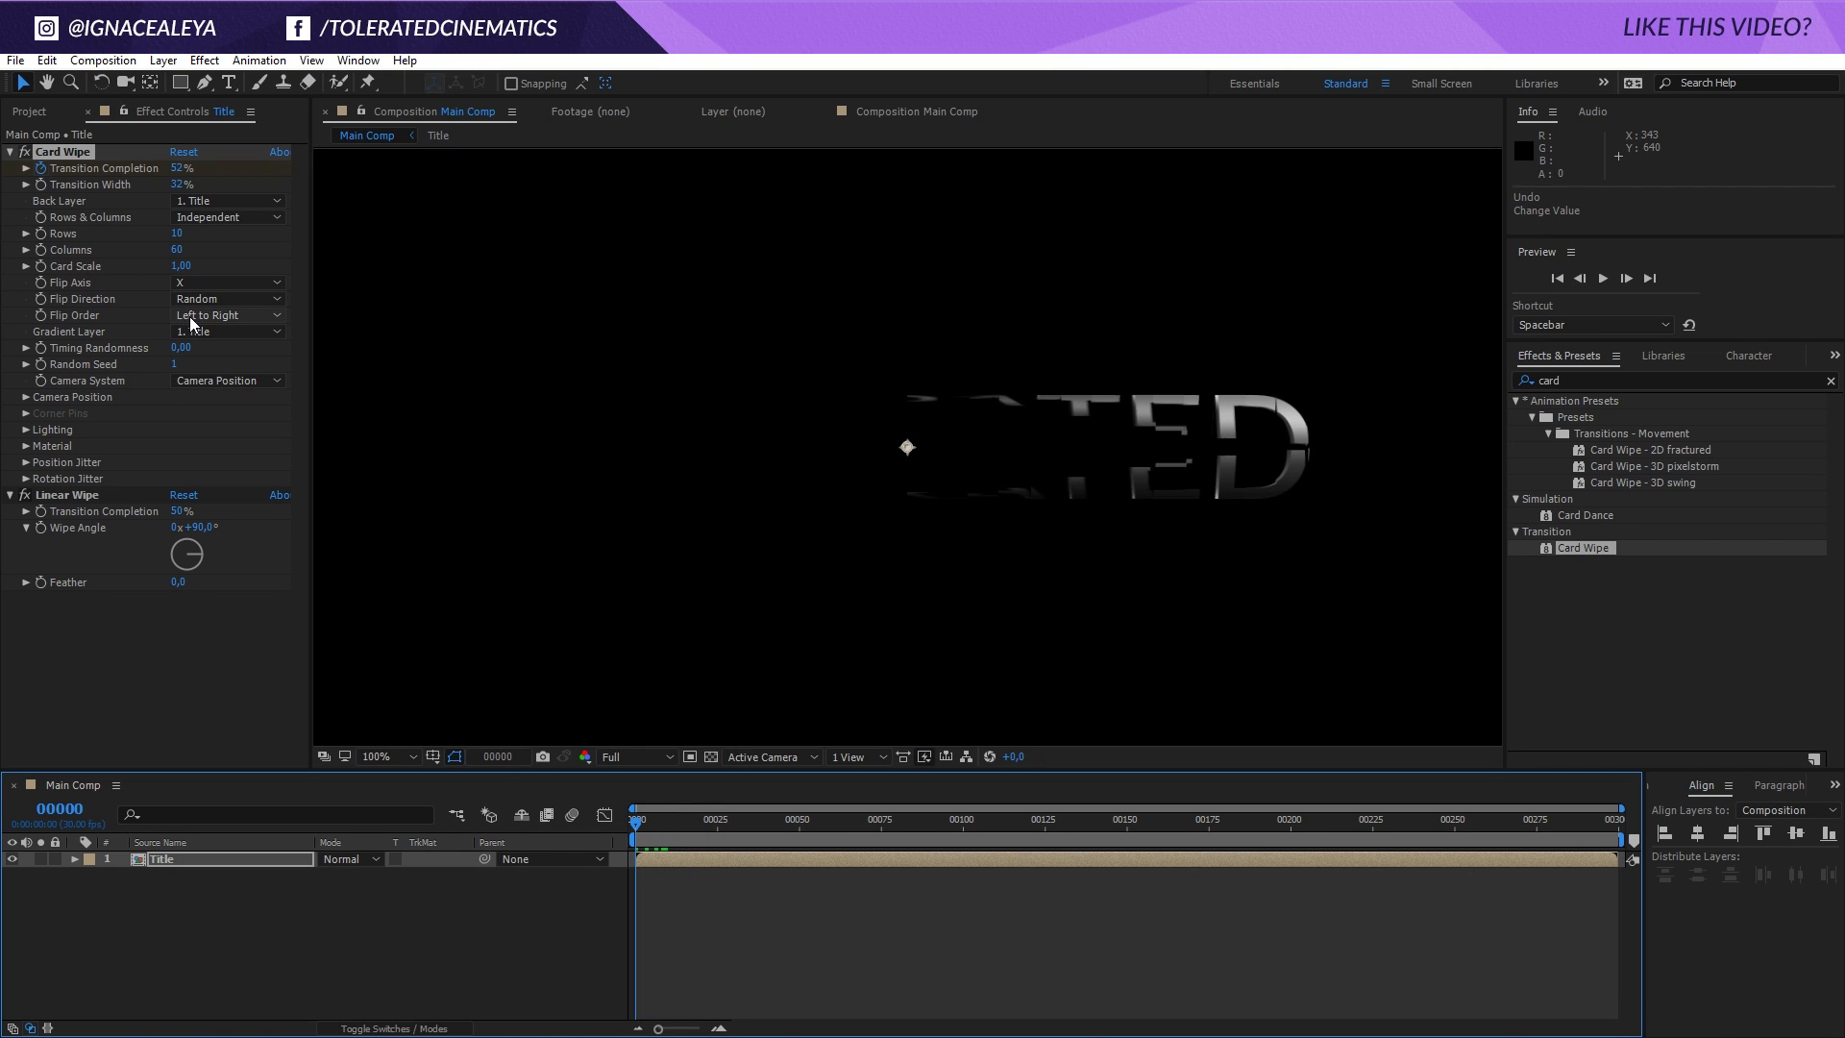
click(225, 314)
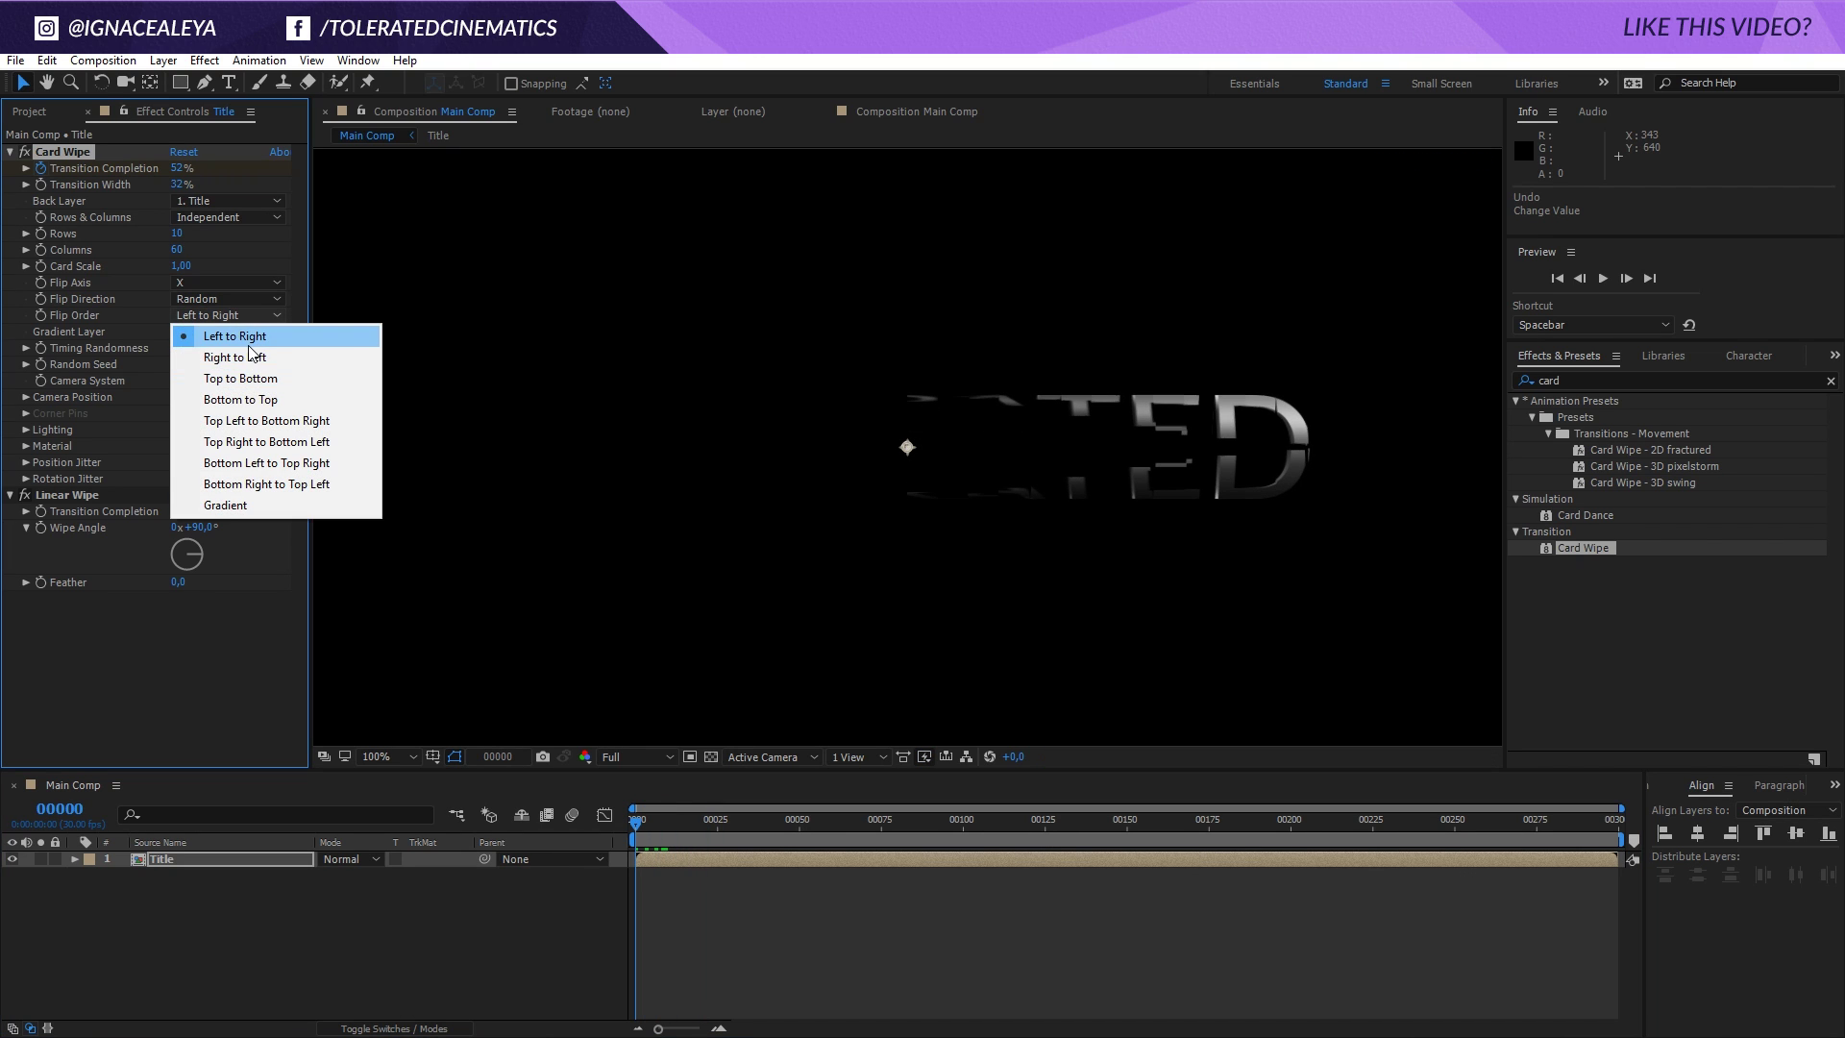
click(255, 331)
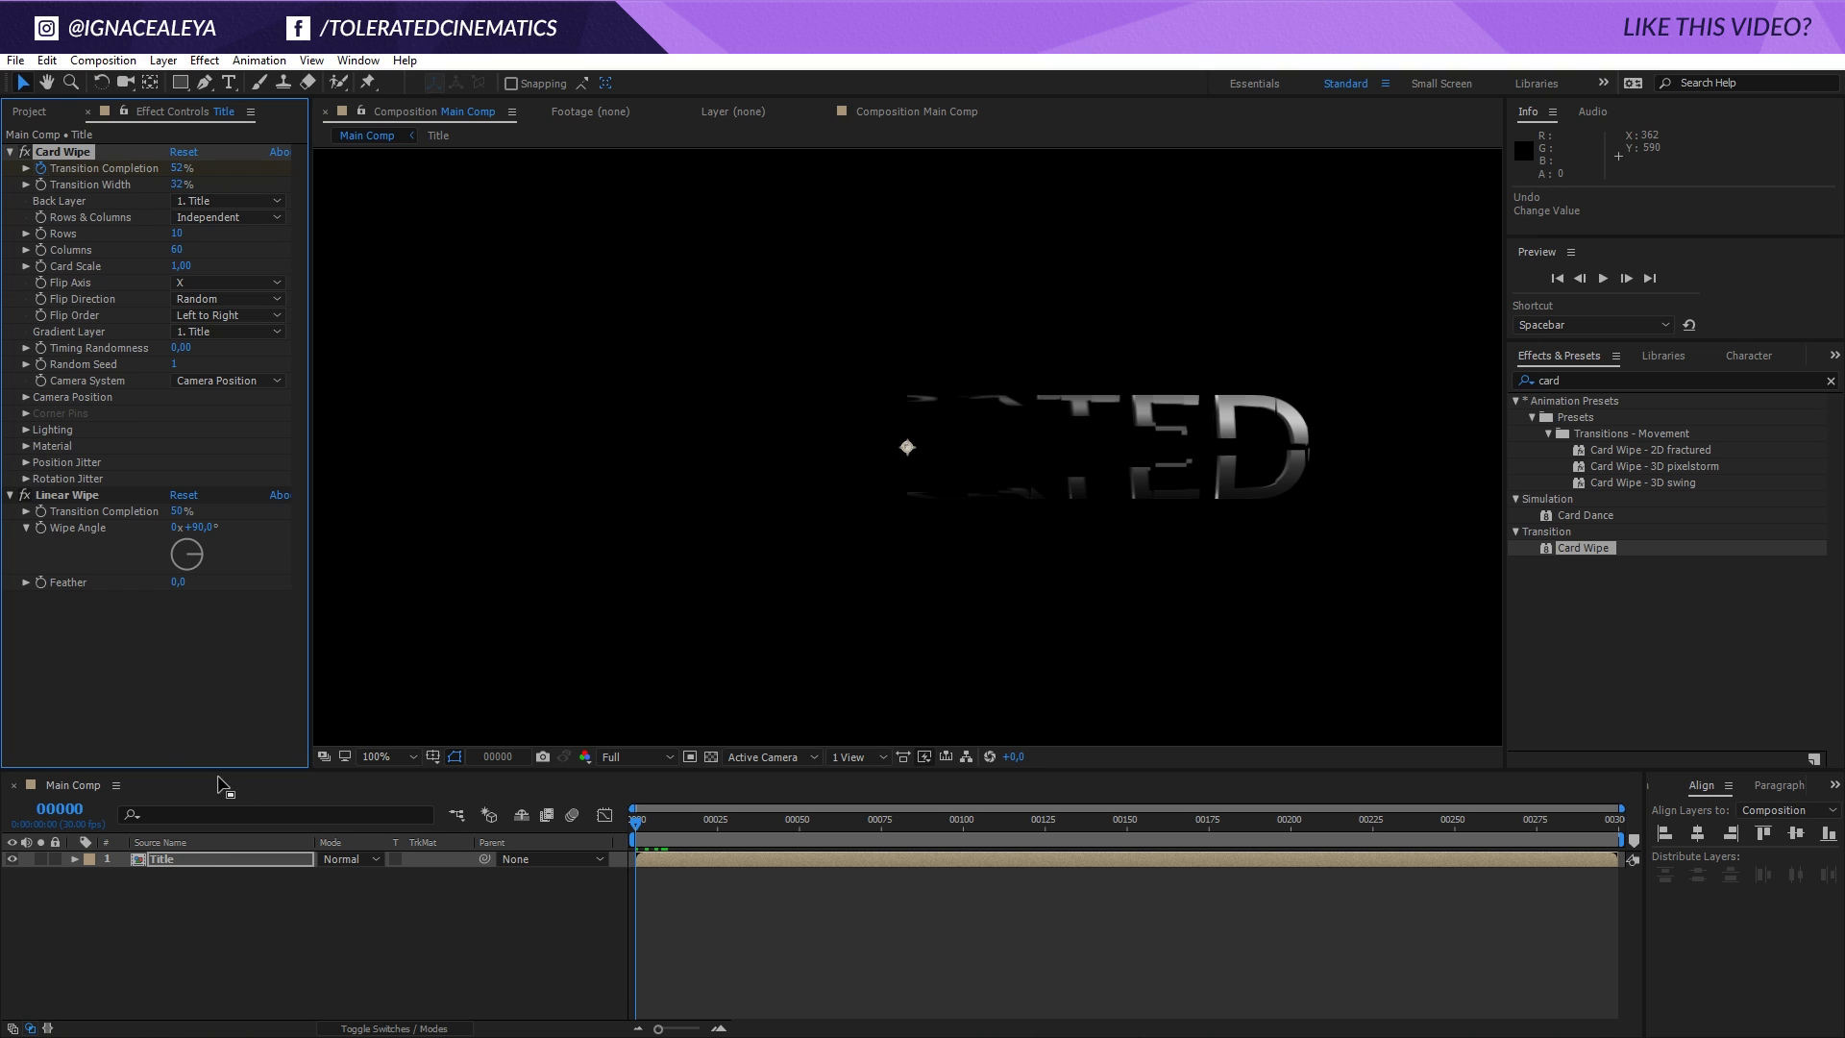
Duplicate the Title layer, set the Linear Wipe angle to -90°, and preview.
click(196, 860)
key(ctrl+d)
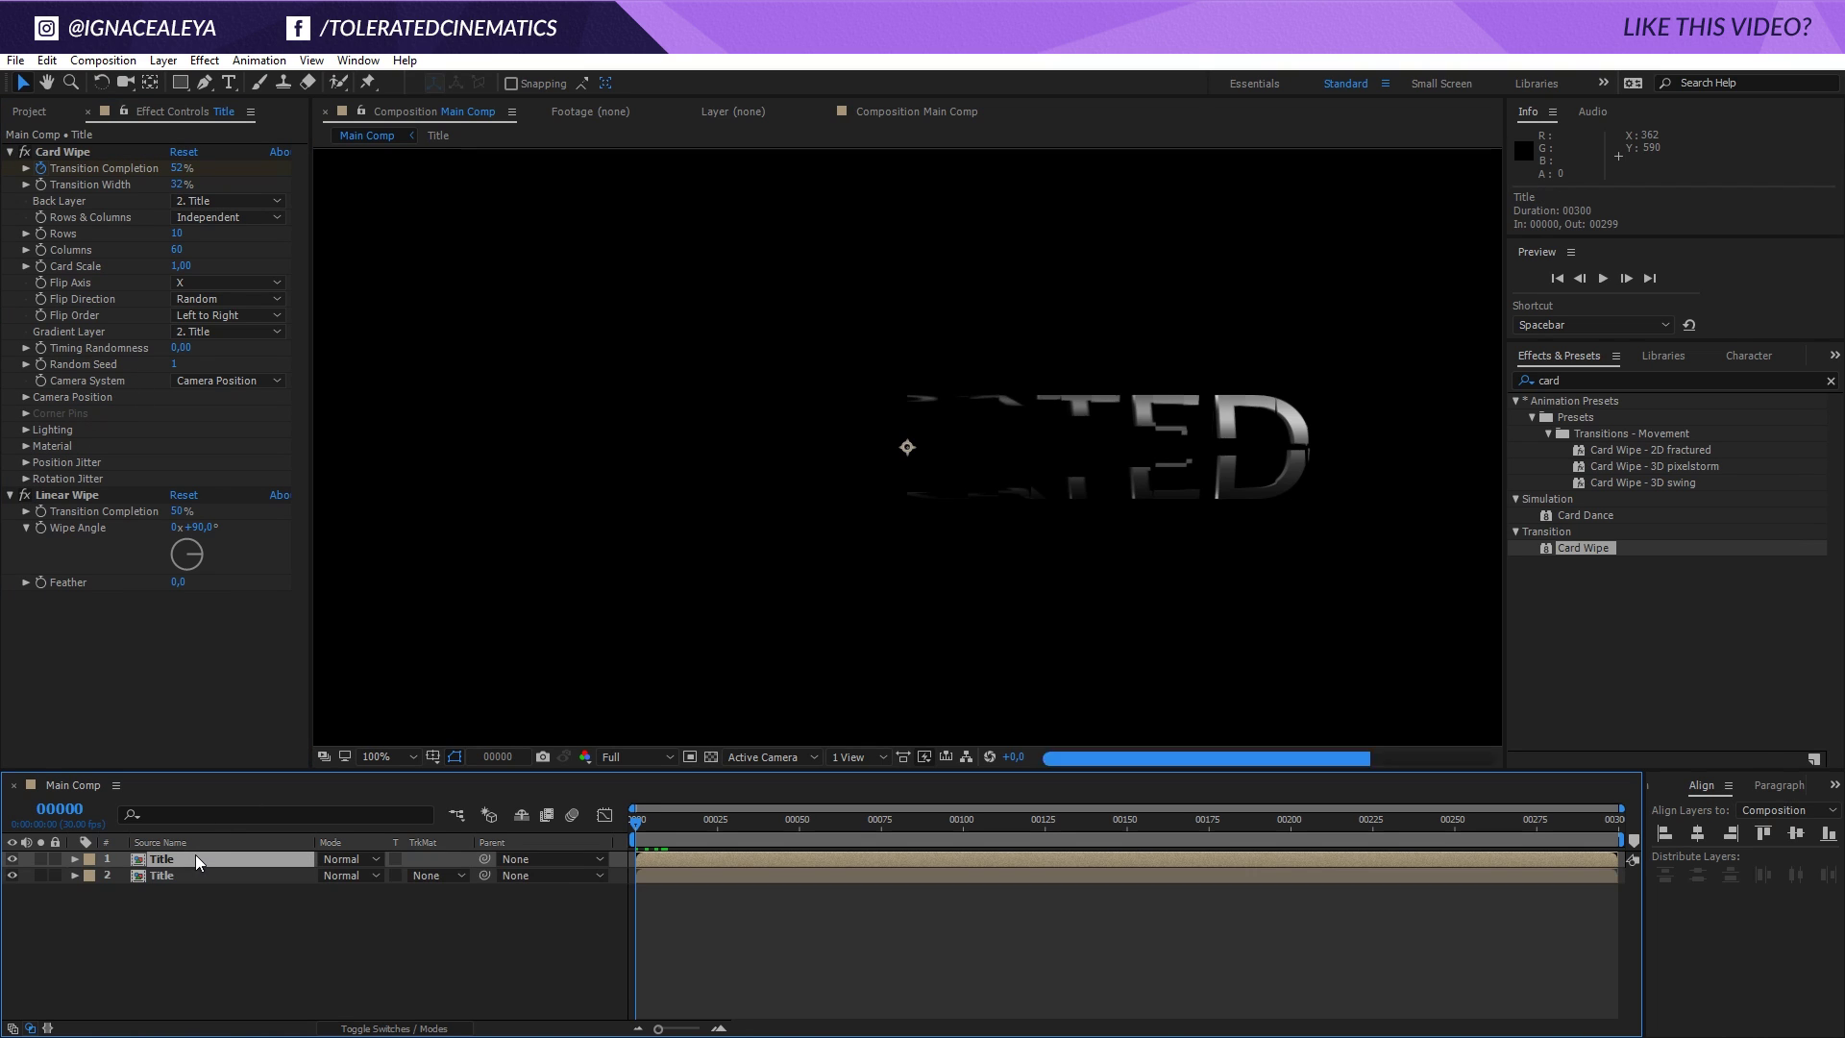
click(198, 528)
text(-90)
key(Return)
click(639, 852)
key(space)
key(space)
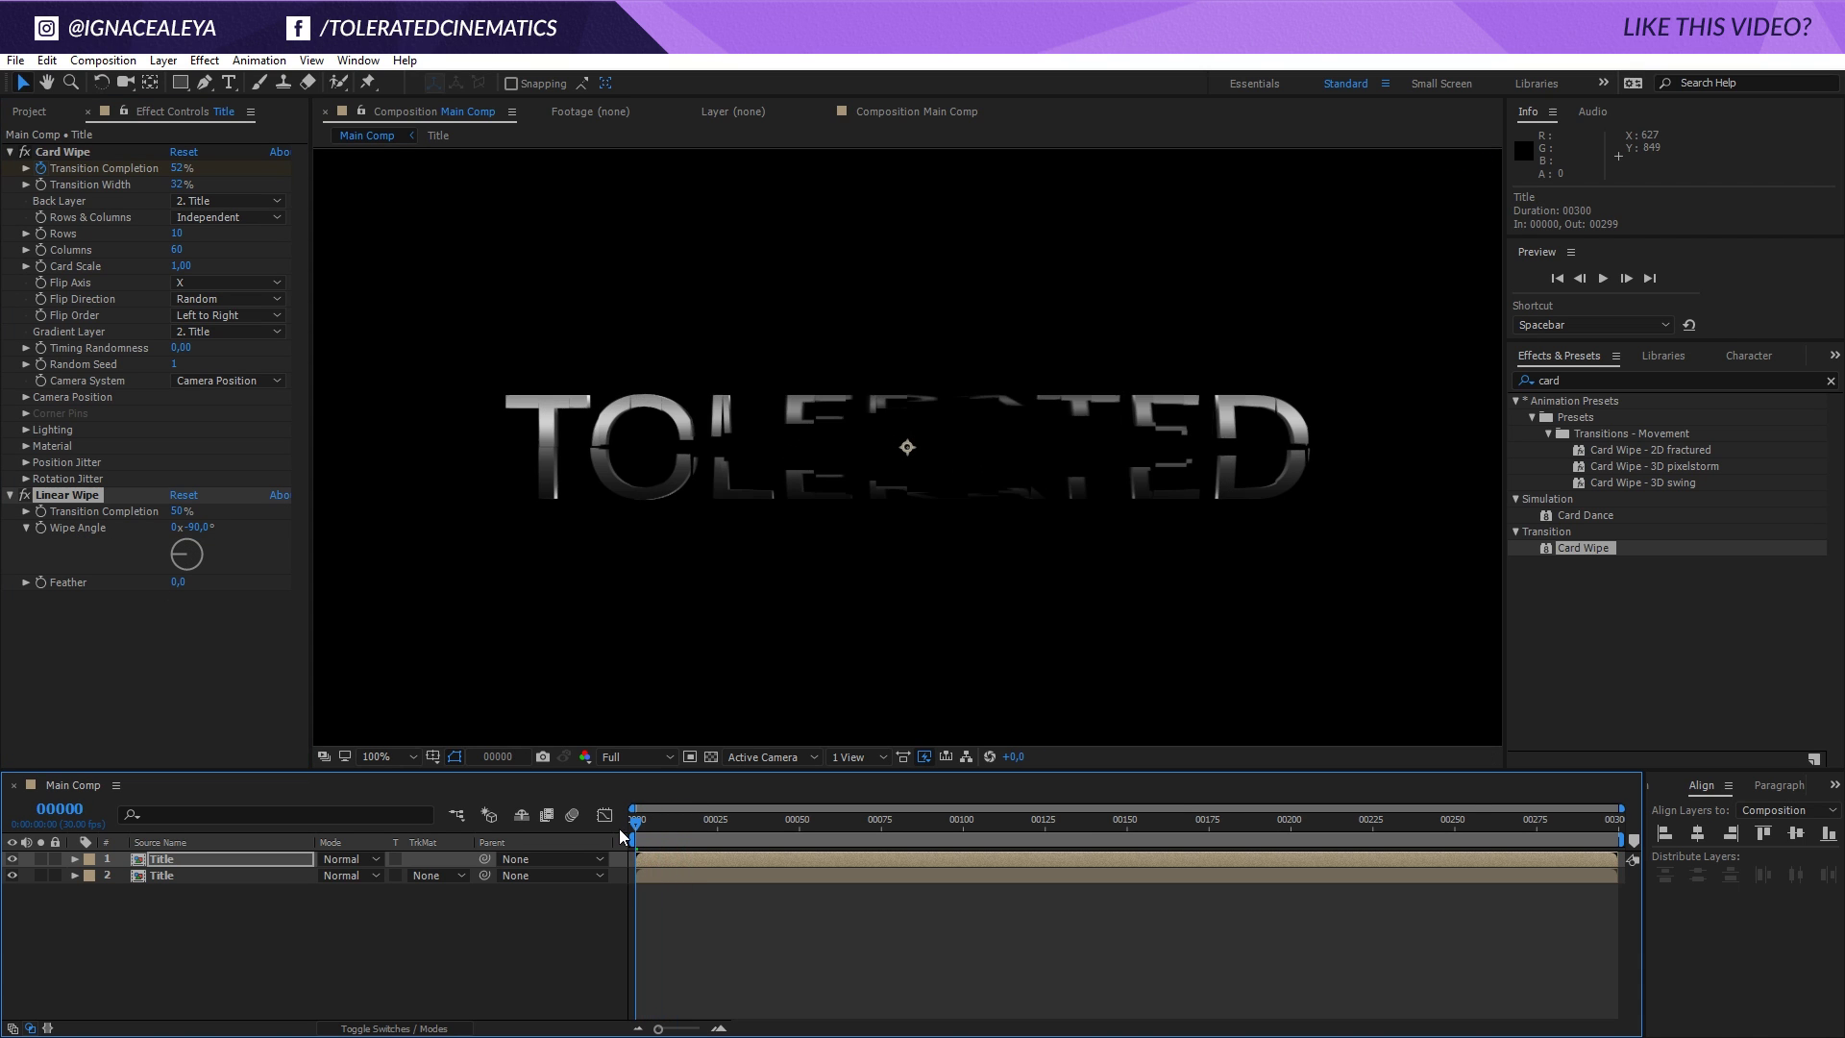
Set the top copy's Card Wipe flip order to Right to Left and name it 'Right To Left Title'.
click(189, 318)
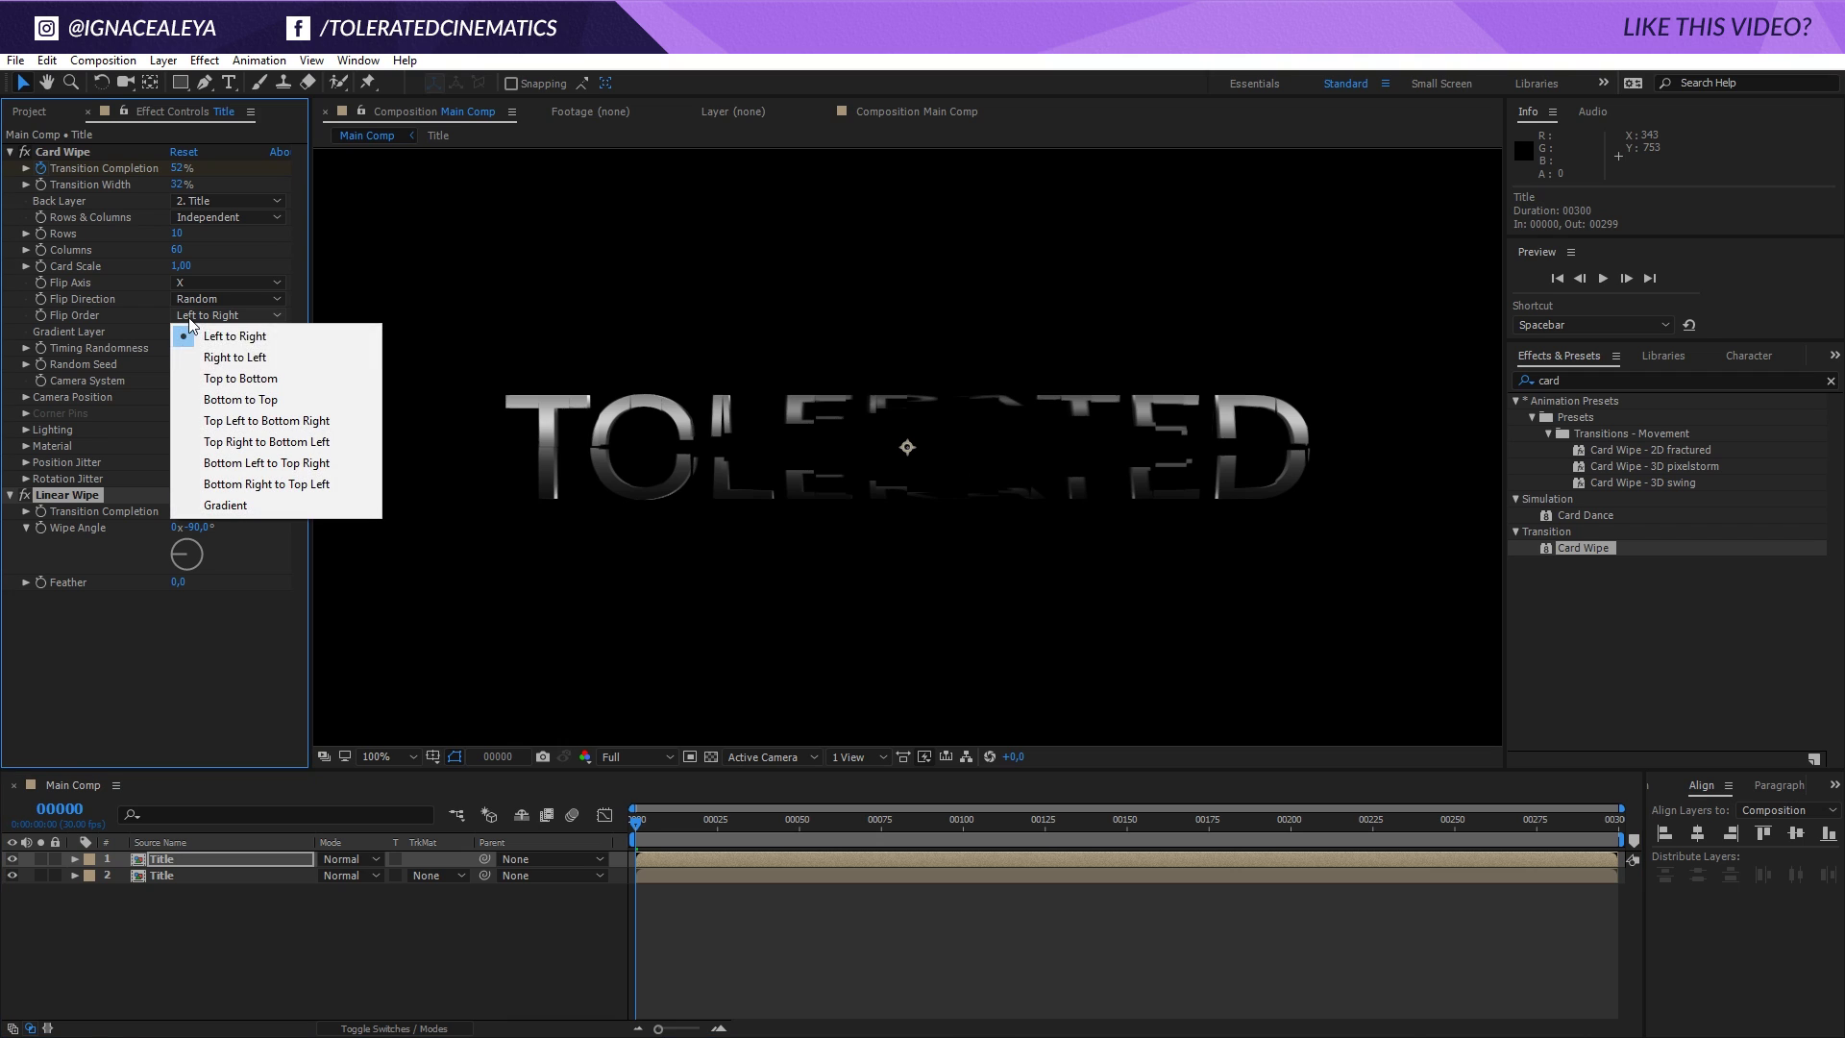
click(205, 359)
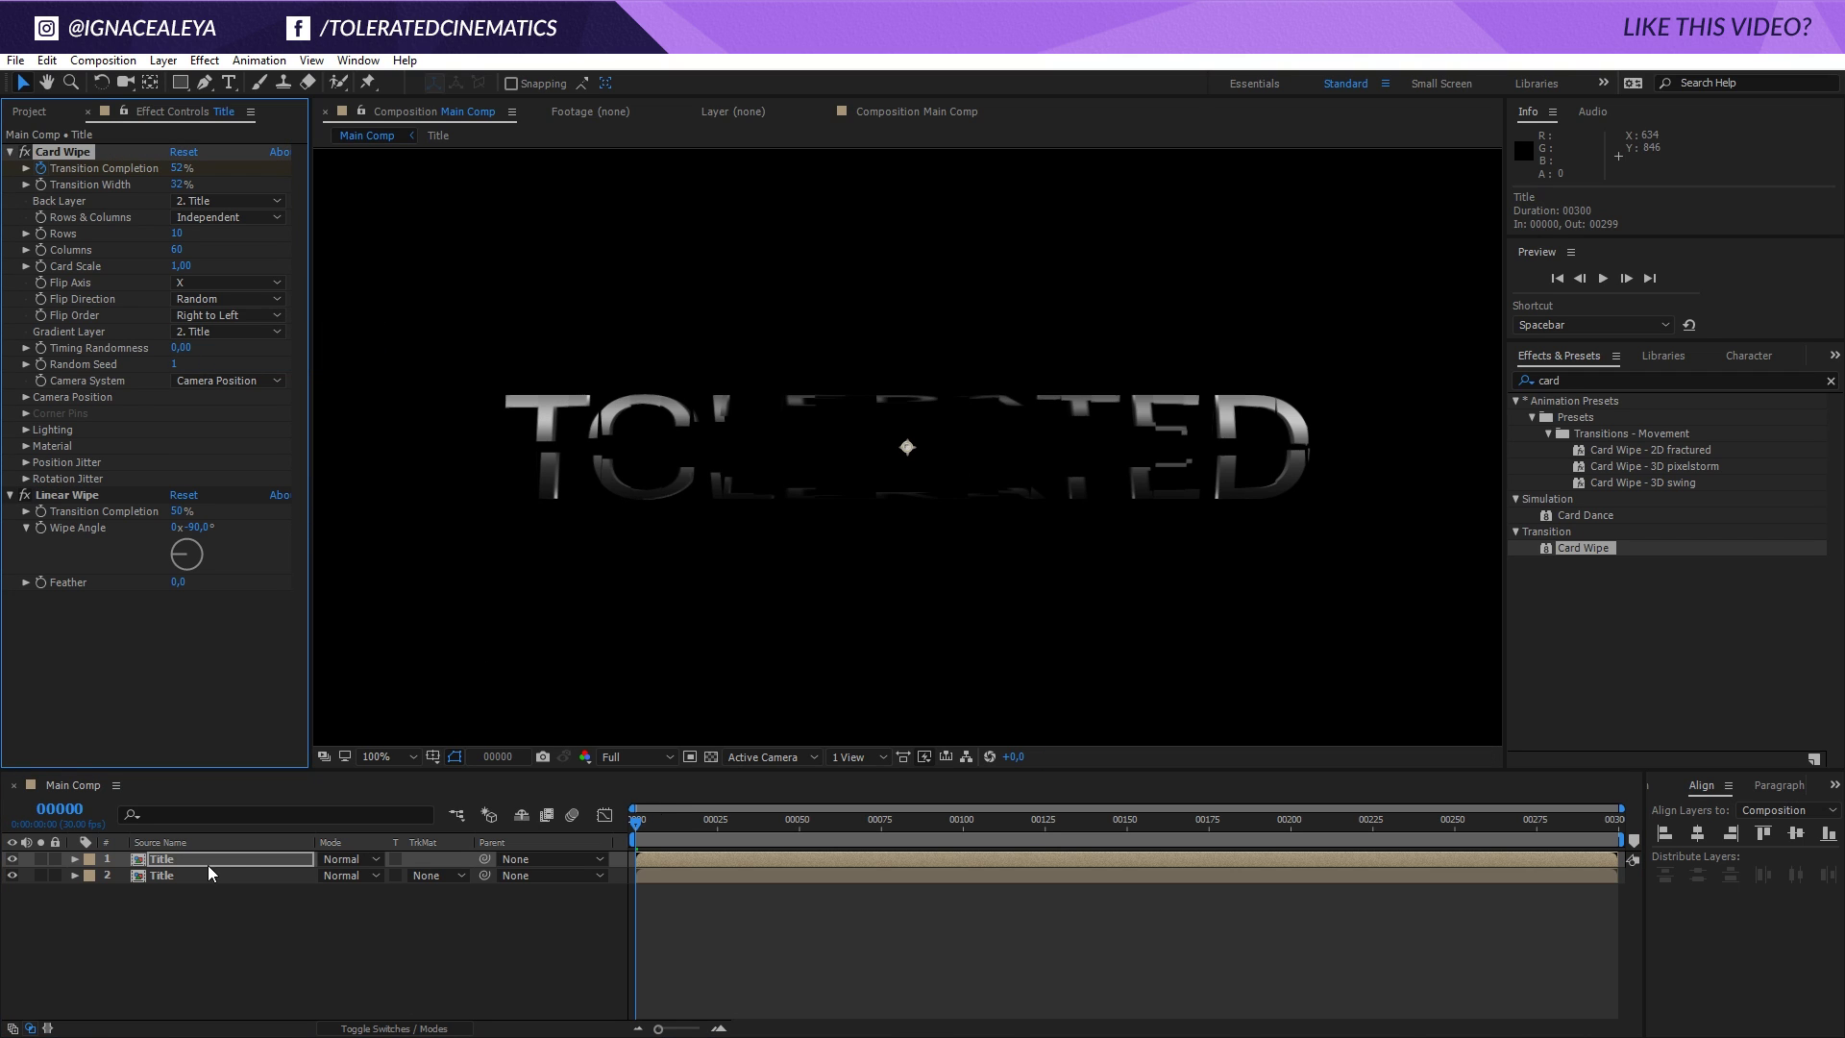
click(170, 857)
key(Return)
text(Right TRo Left Title)
key(Return)
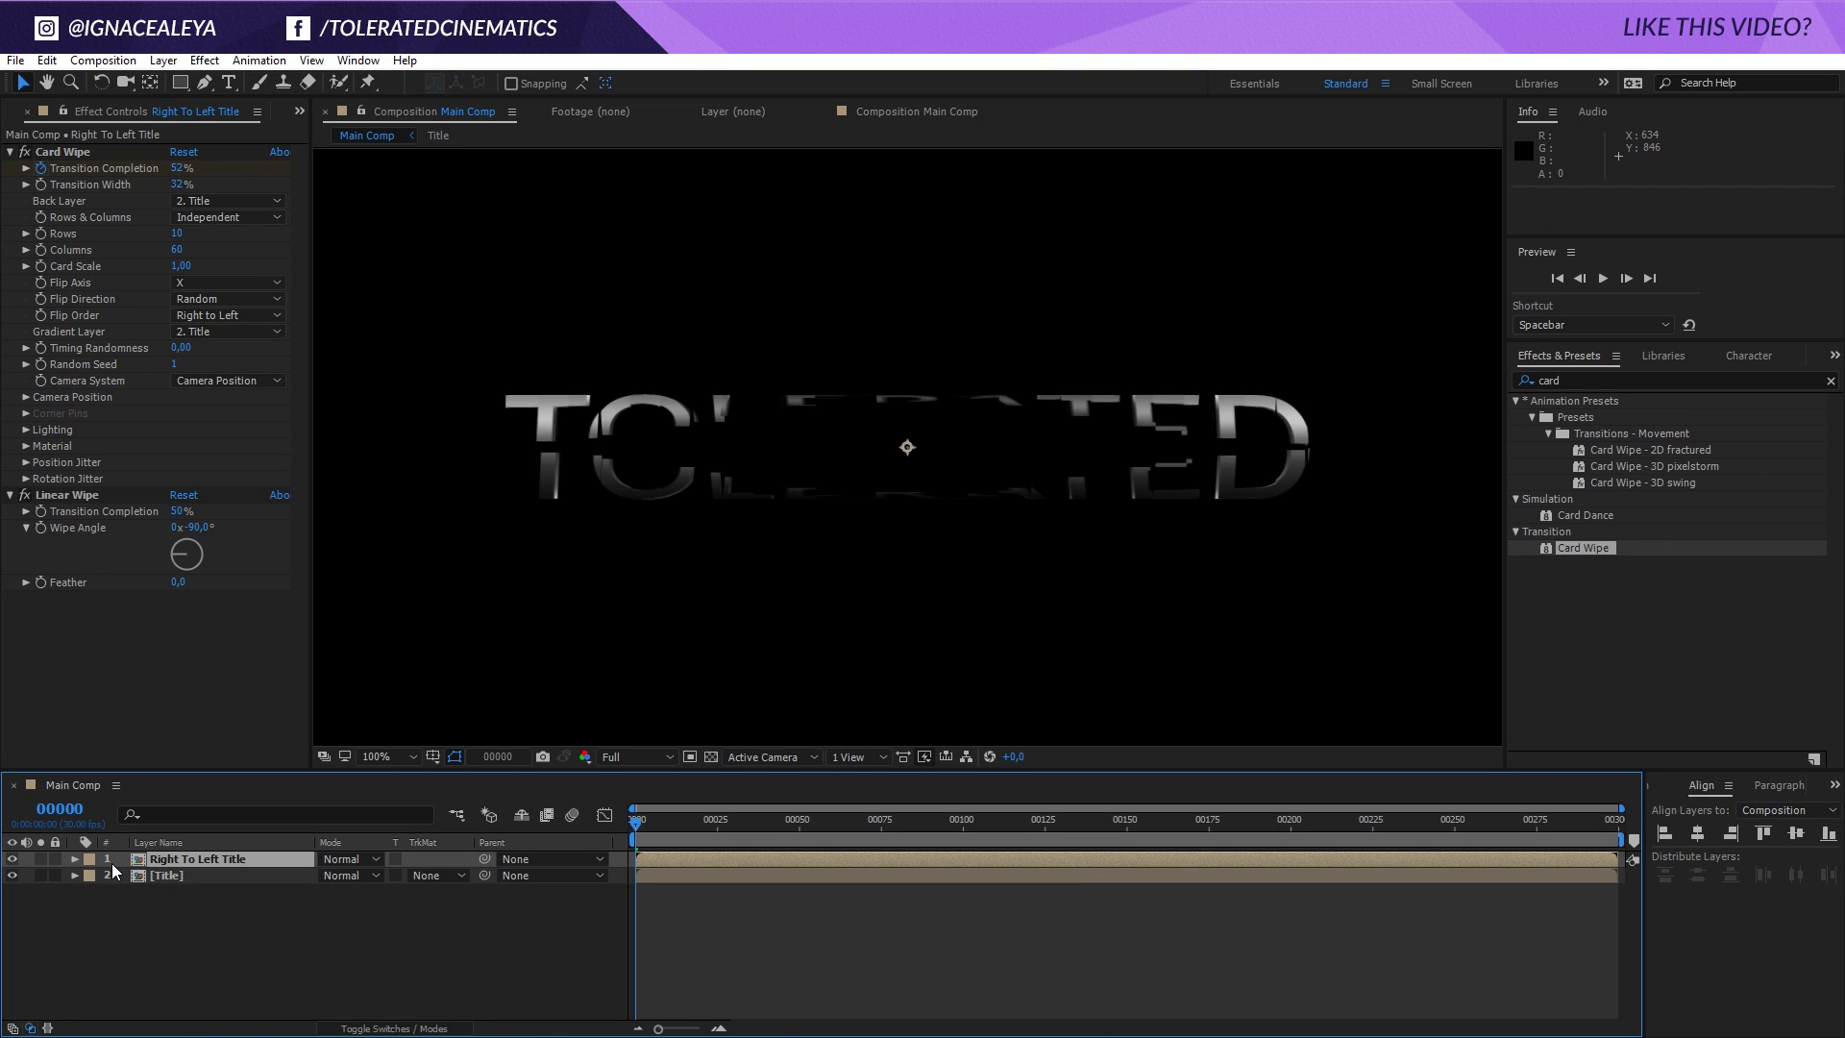
Rename the second layer 'Left To Right Title' and scrub the opening frames.
click(217, 878)
key(Return)
text(Left To)
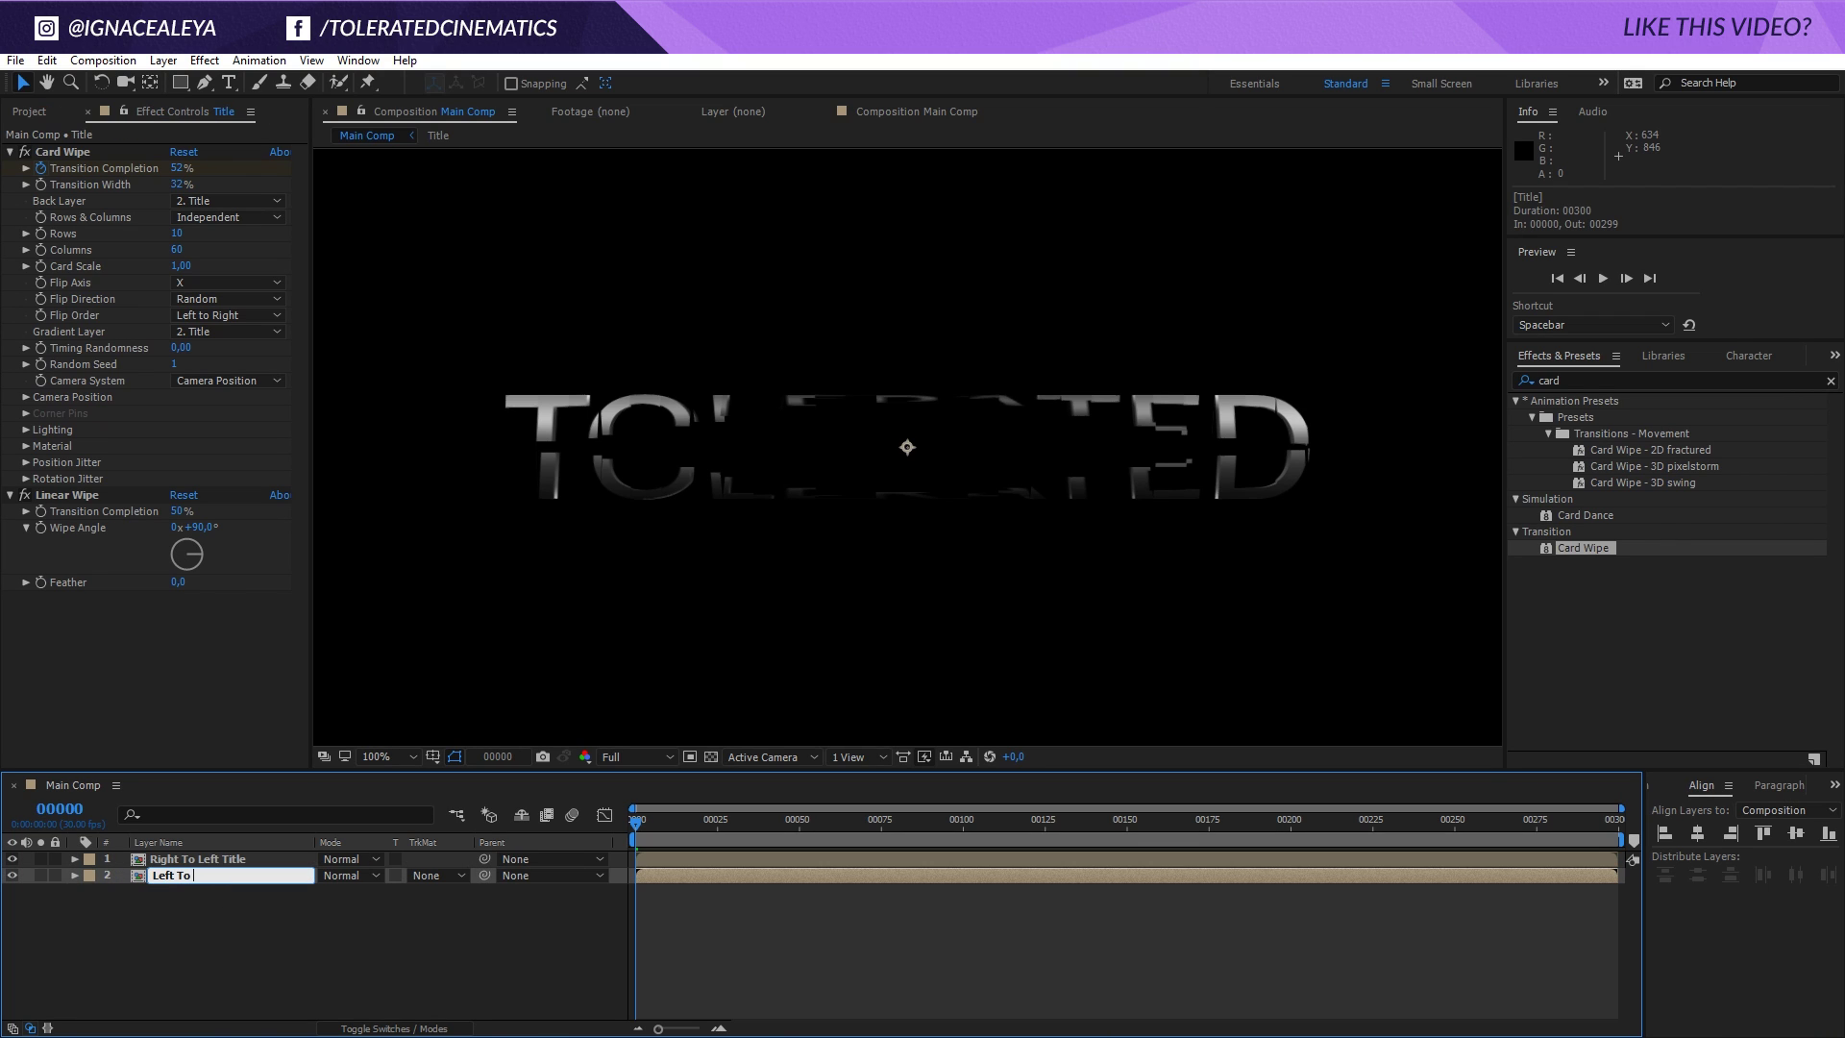
text( Right Title)
key(Return)
drag(639, 837, 619, 878)
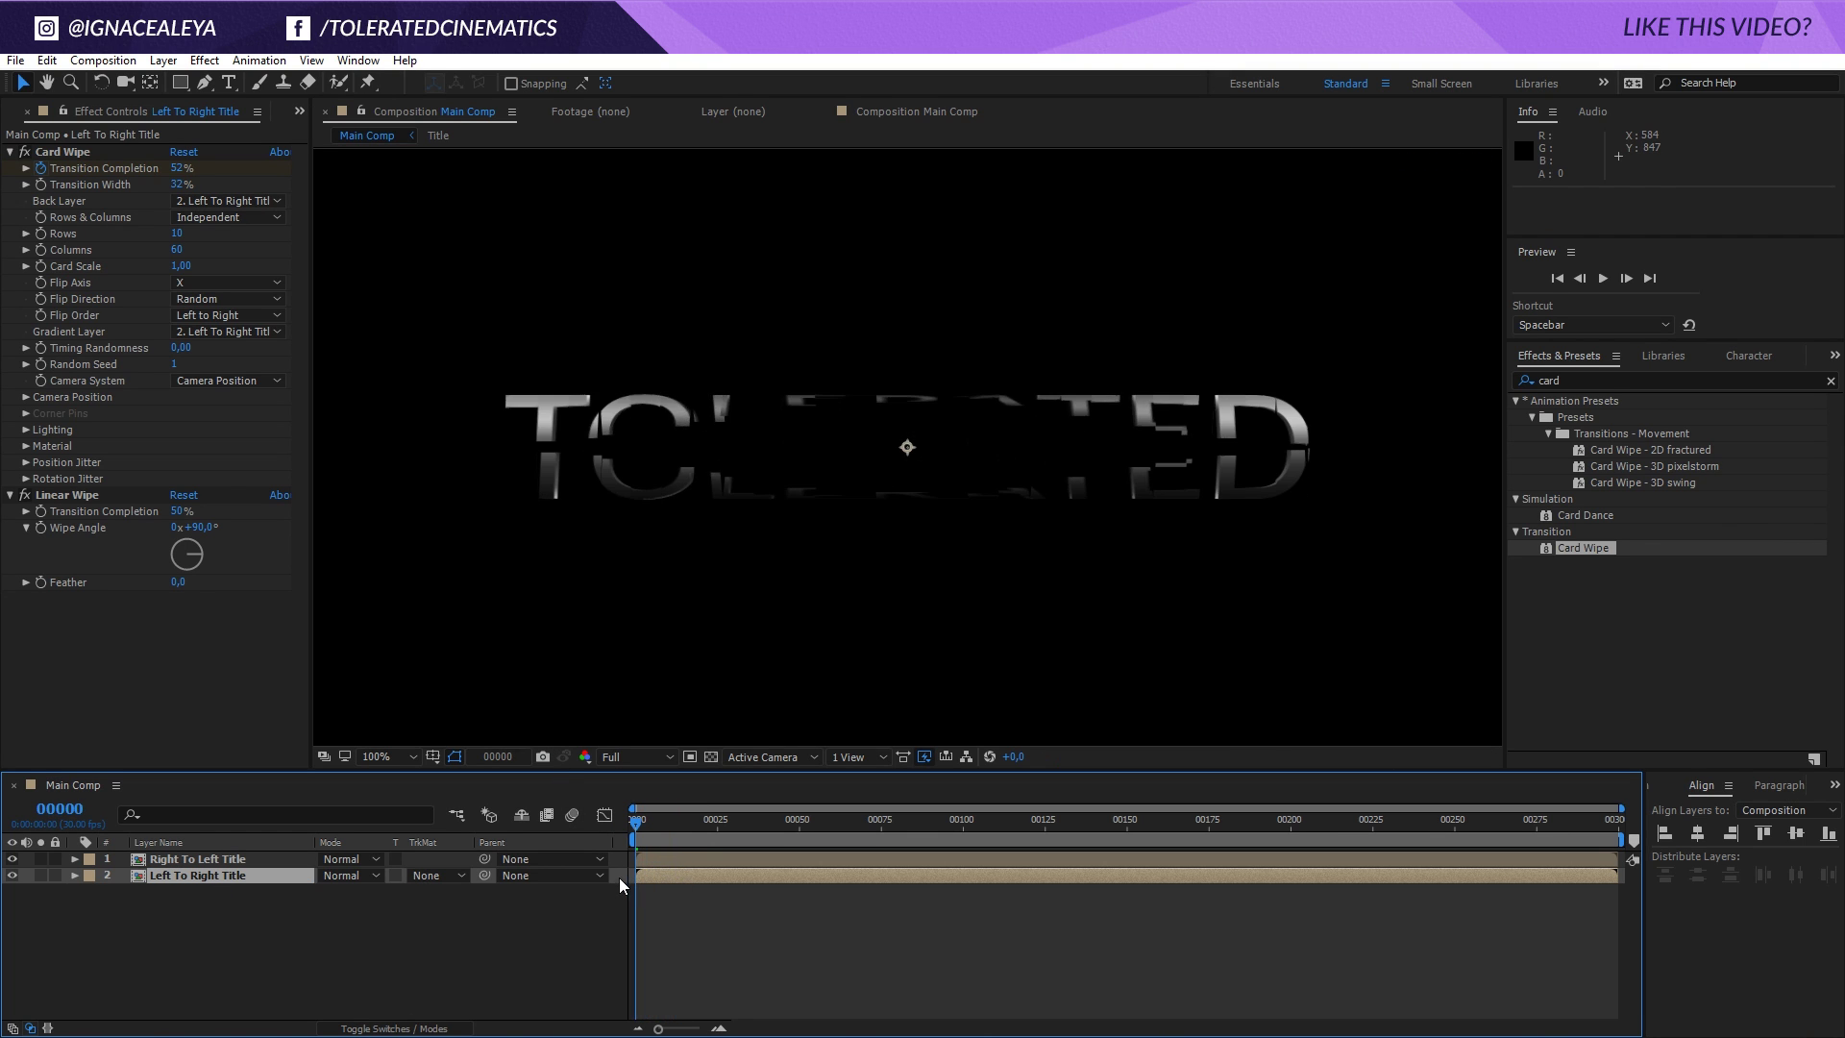
Keyframe both title layers' Opacity: 0% at frame 0, 100% at frame 25.
ctrl+click(239, 865)
key(t)
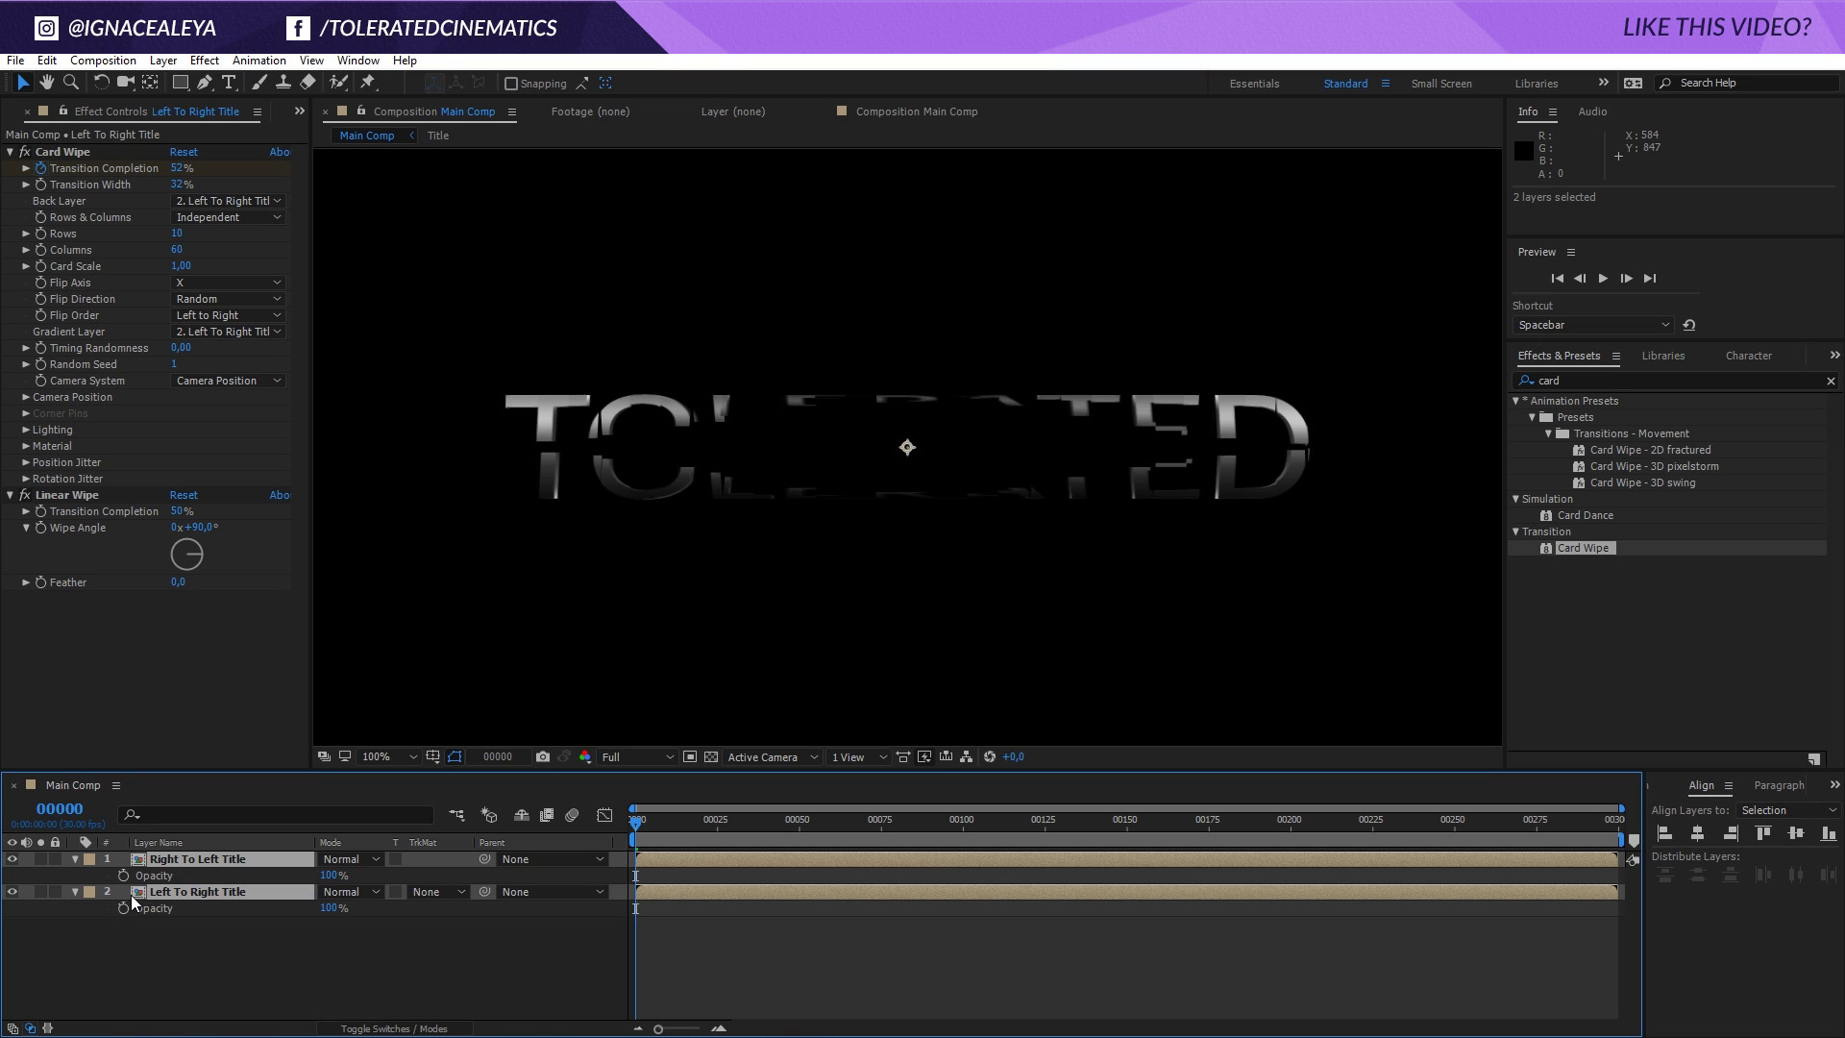
click(123, 874)
click(124, 907)
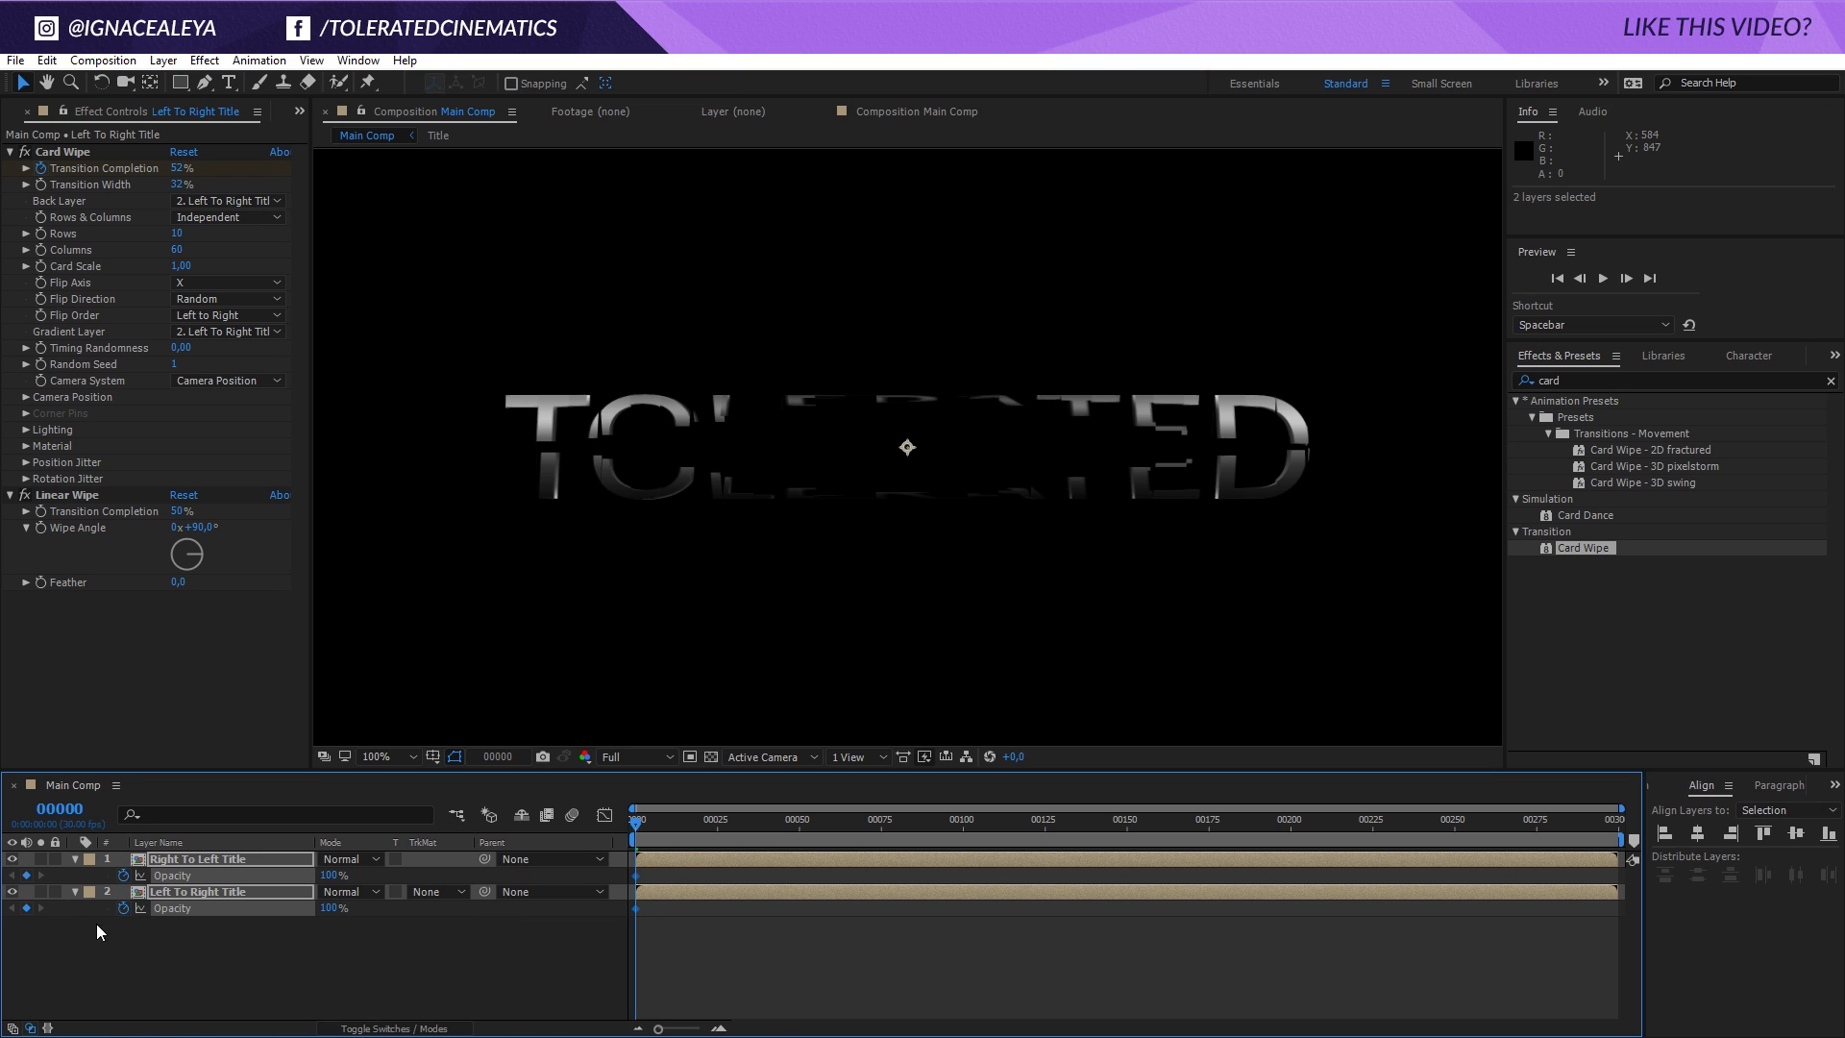
drag(635, 907, 717, 908)
drag(325, 874, 60, 901)
Move the 100% Opacity keyframes earlier to frame 13 and preview the fade-in.
drag(636, 823, 684, 836)
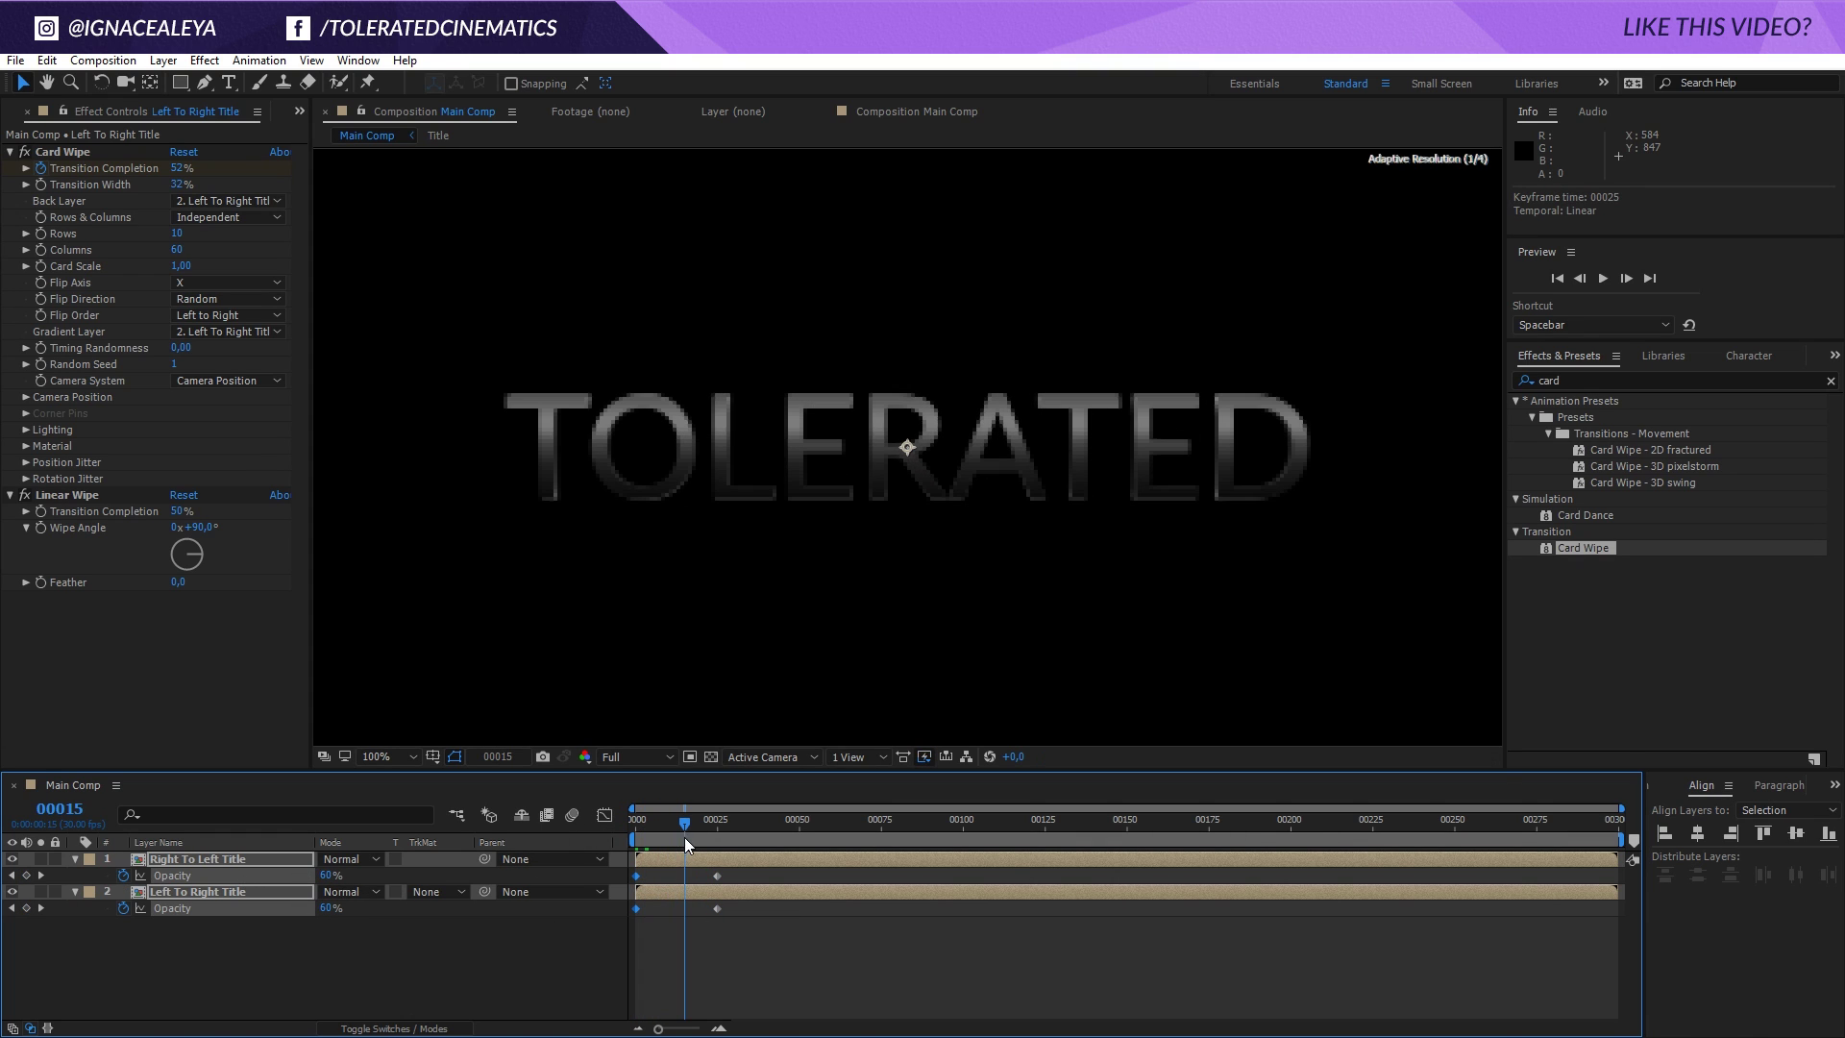
drag(717, 909, 679, 909)
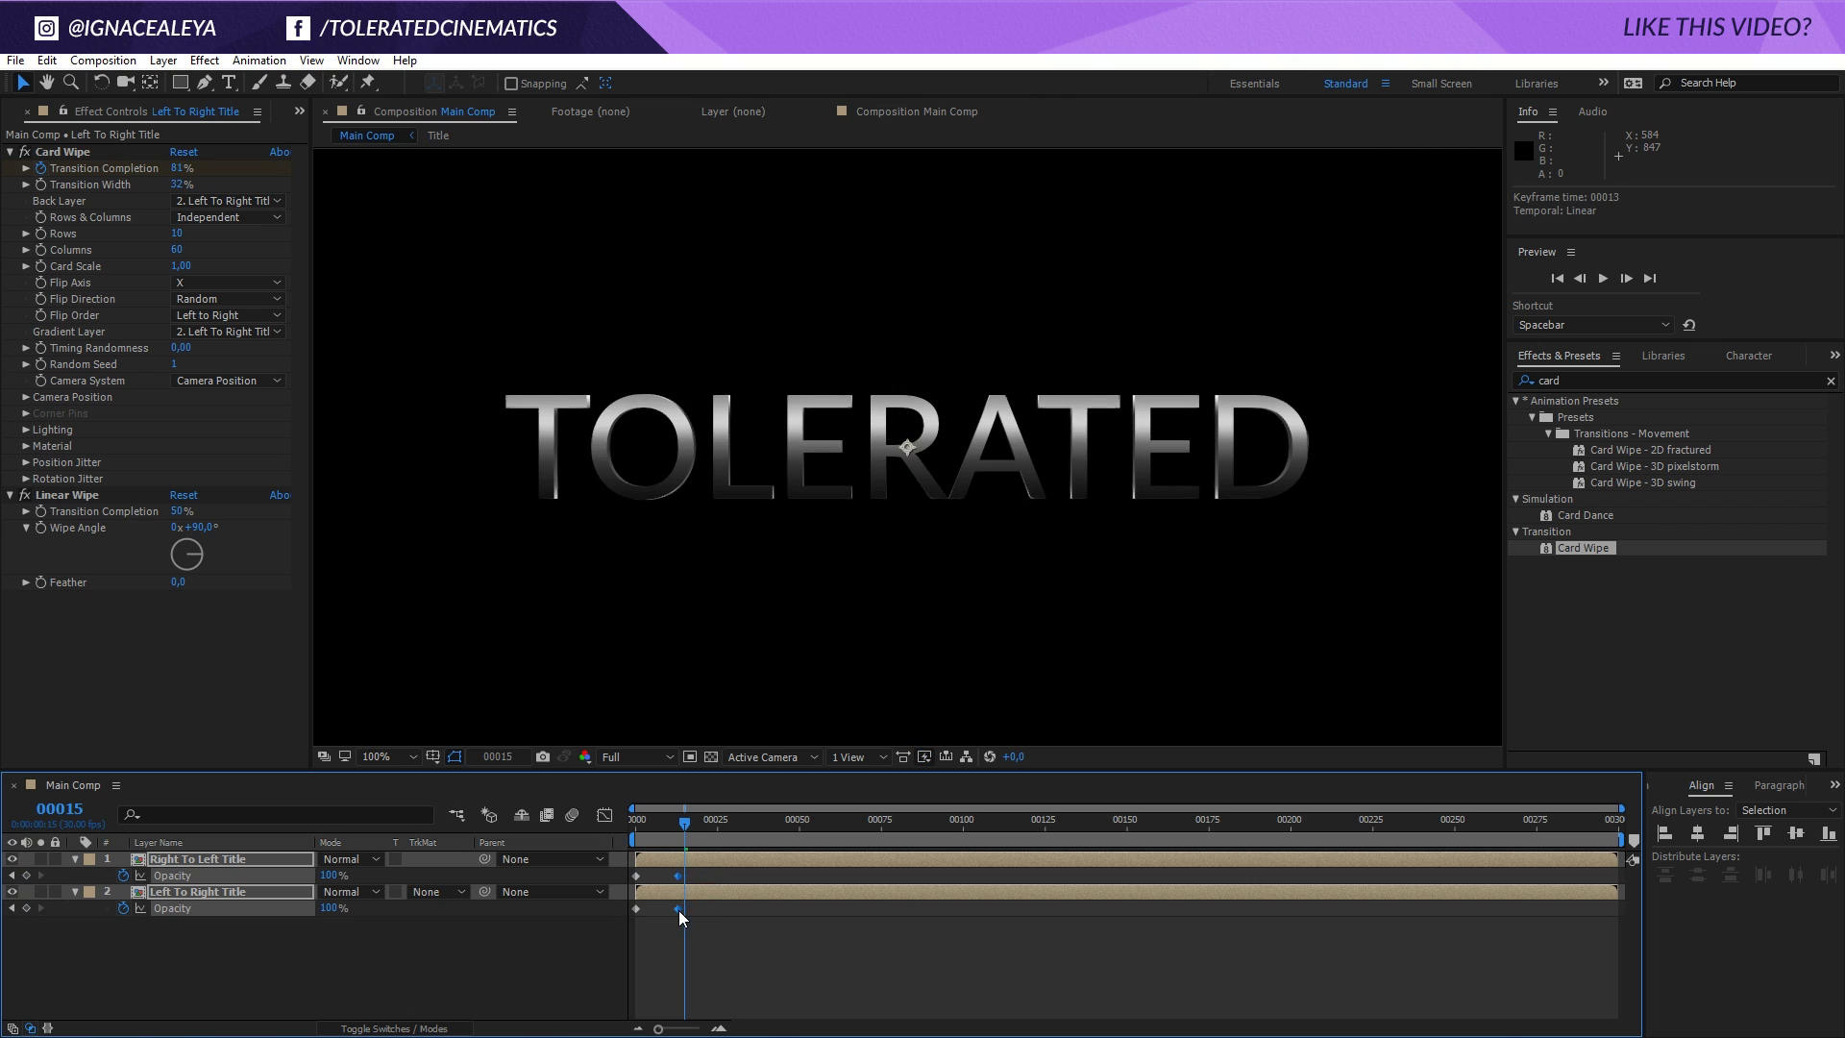
click(723, 931)
key(space)
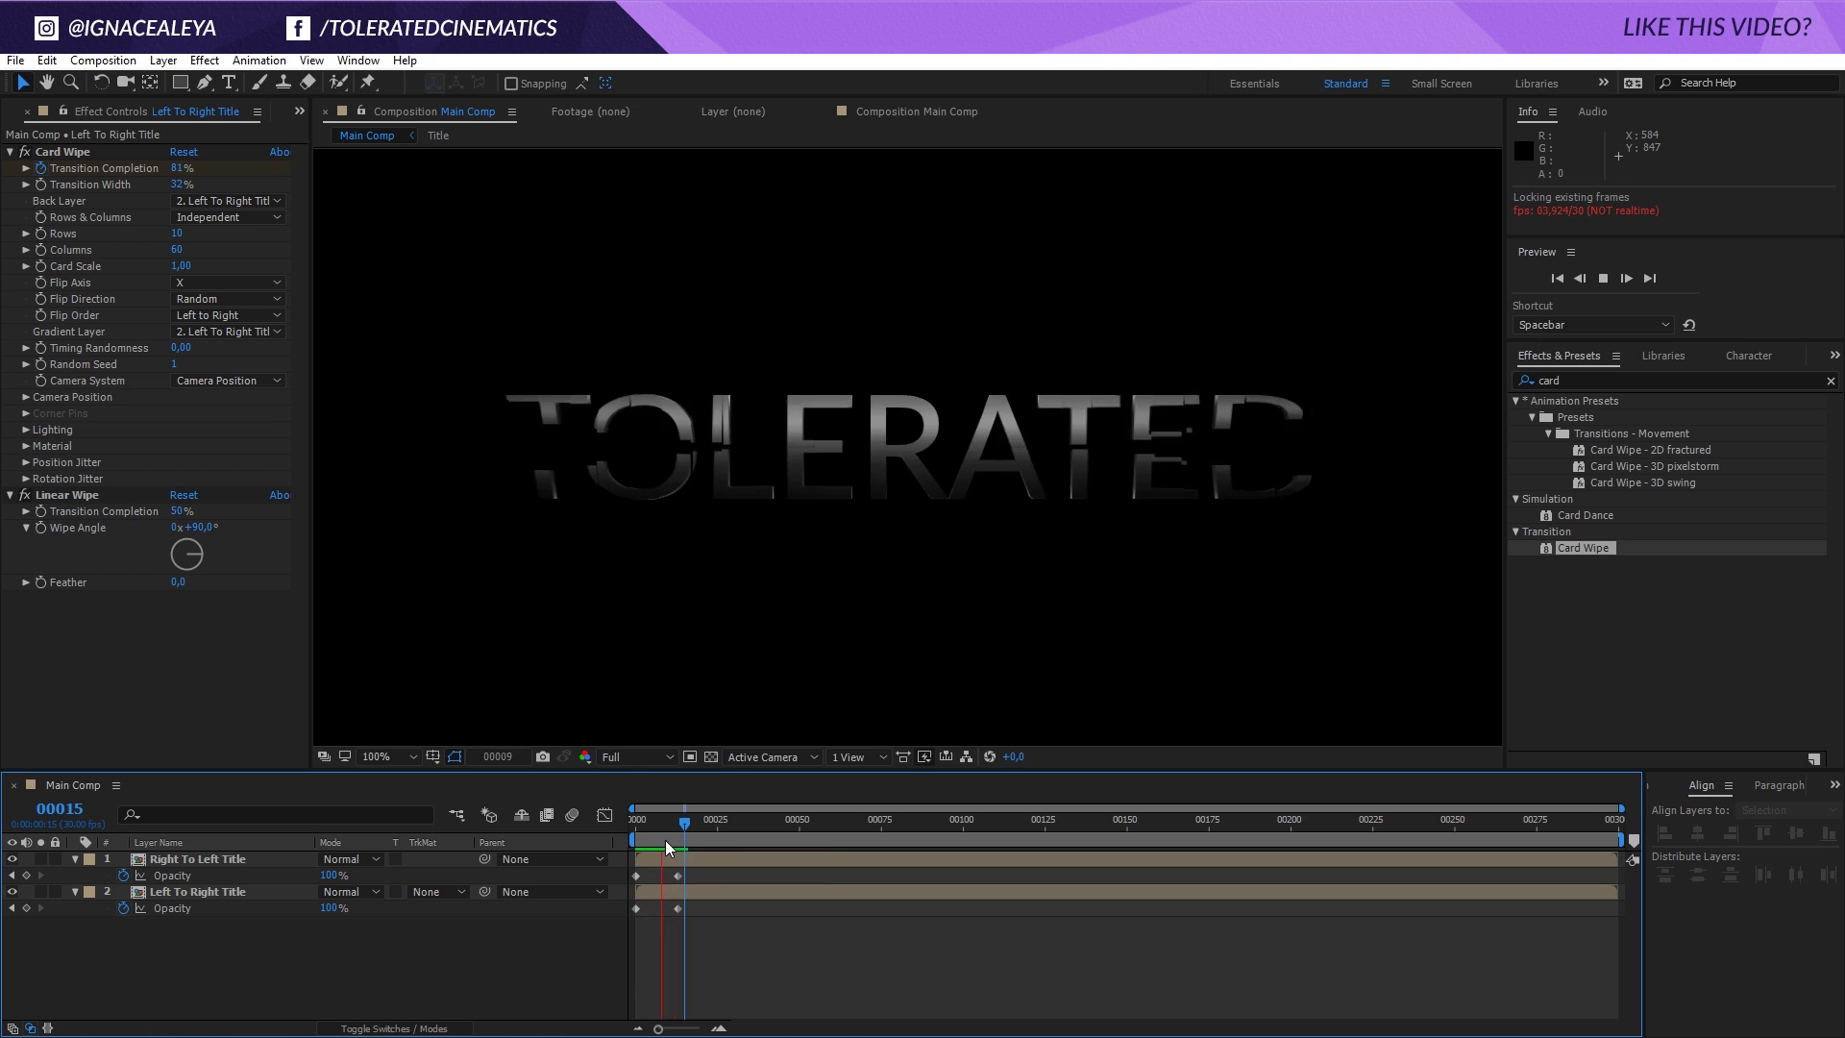
key(space)
drag(694, 823, 728, 838)
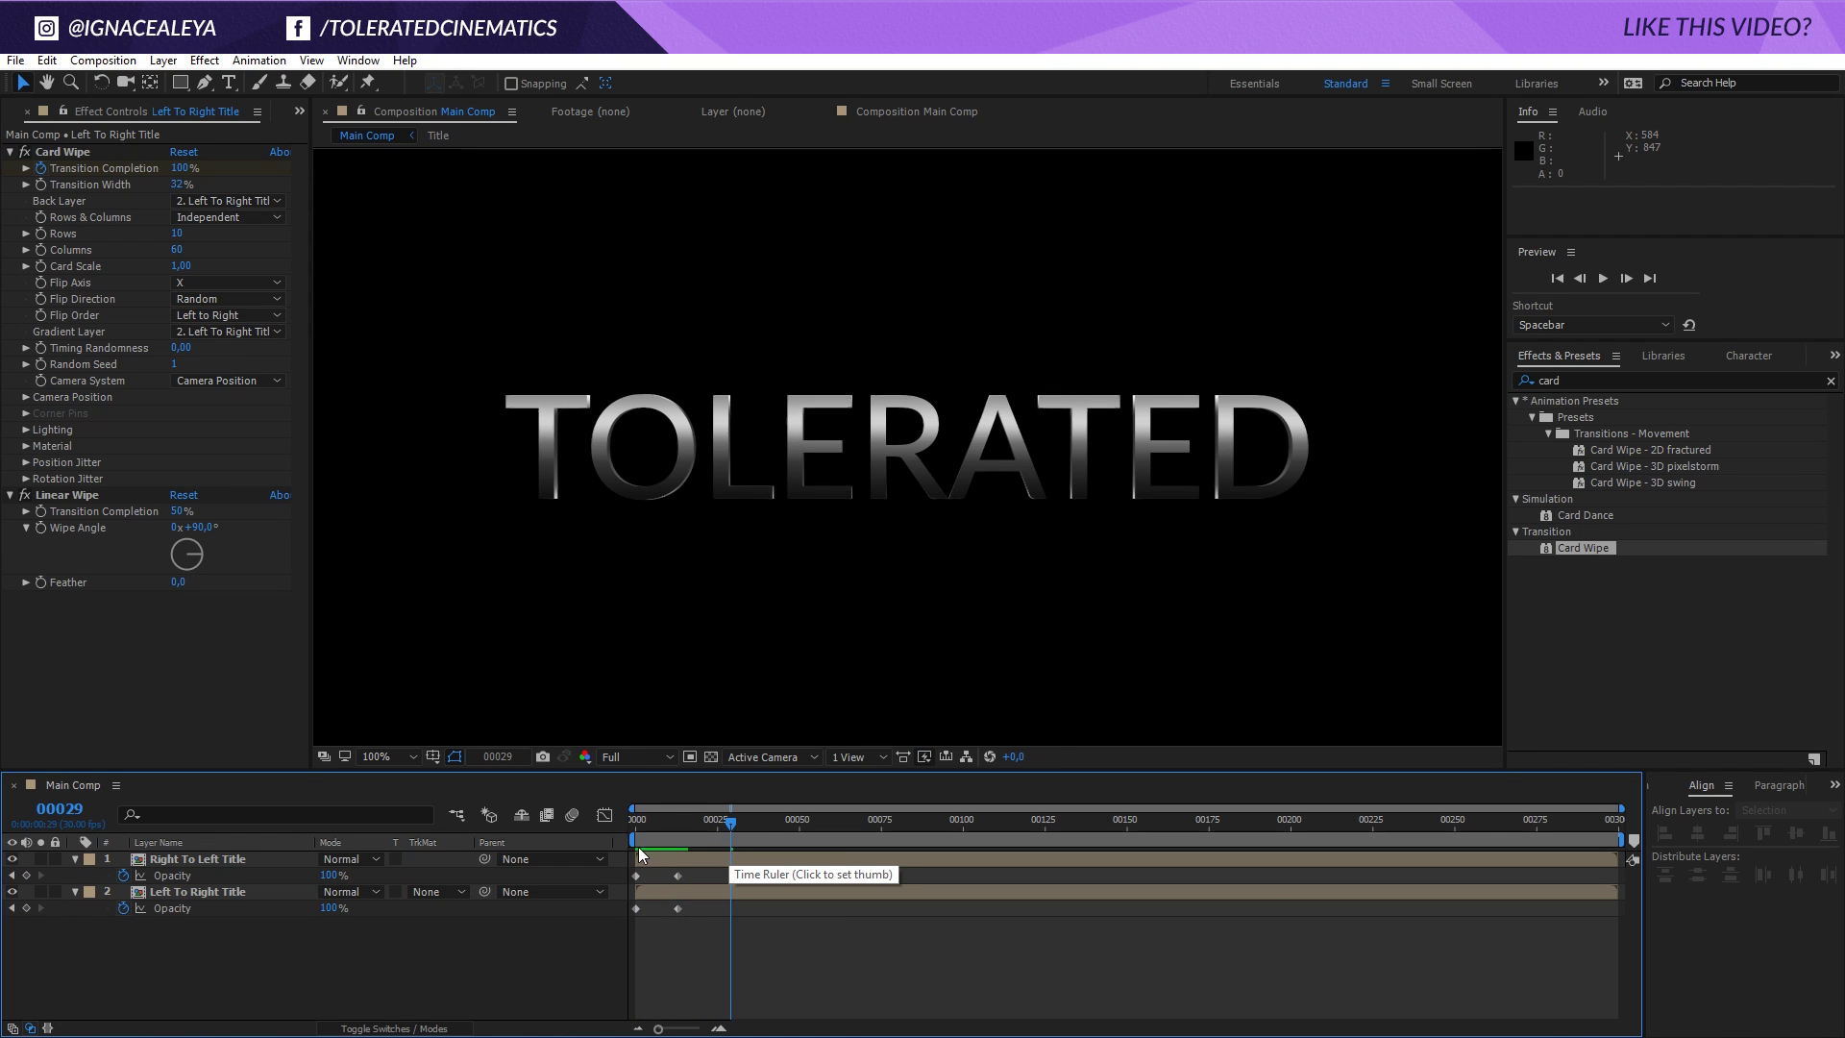
Duplicate both title layers and move Left To Right Title 2 up to second place.
click(199, 865)
ctrl+click(204, 886)
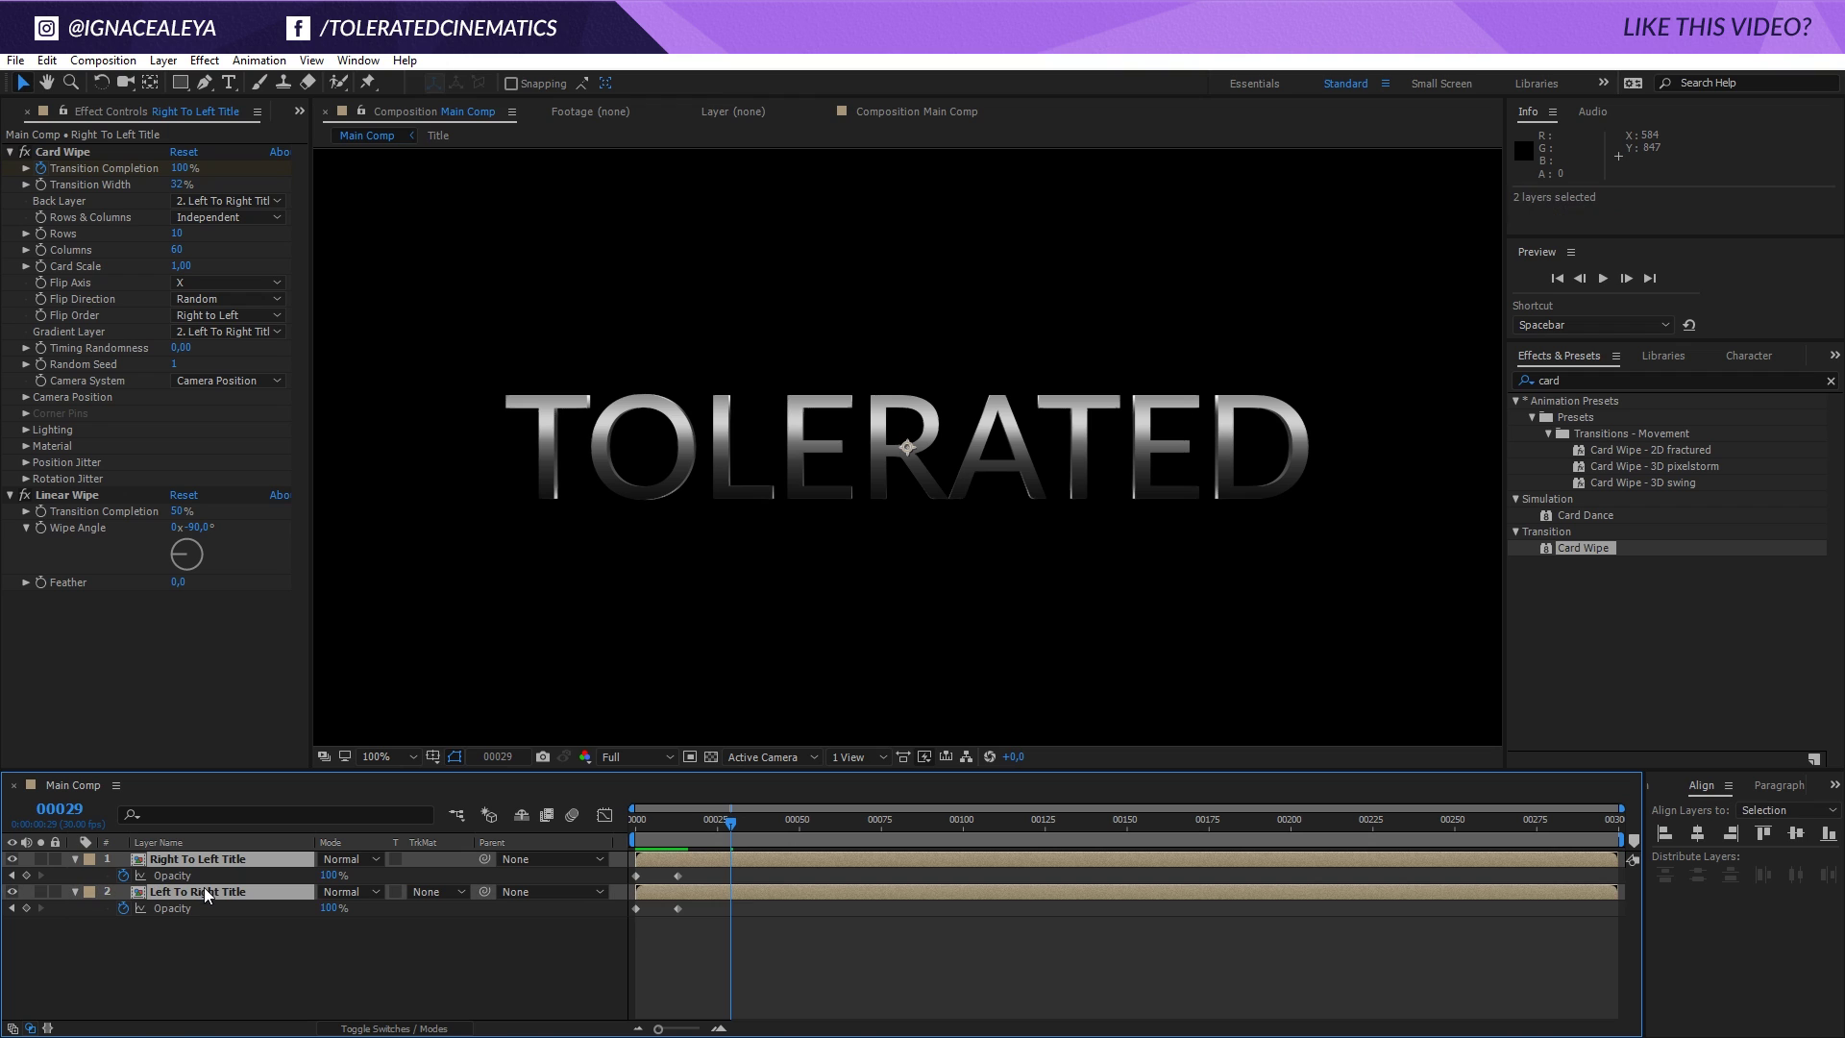
key(ctrl+d)
drag(196, 908, 205, 876)
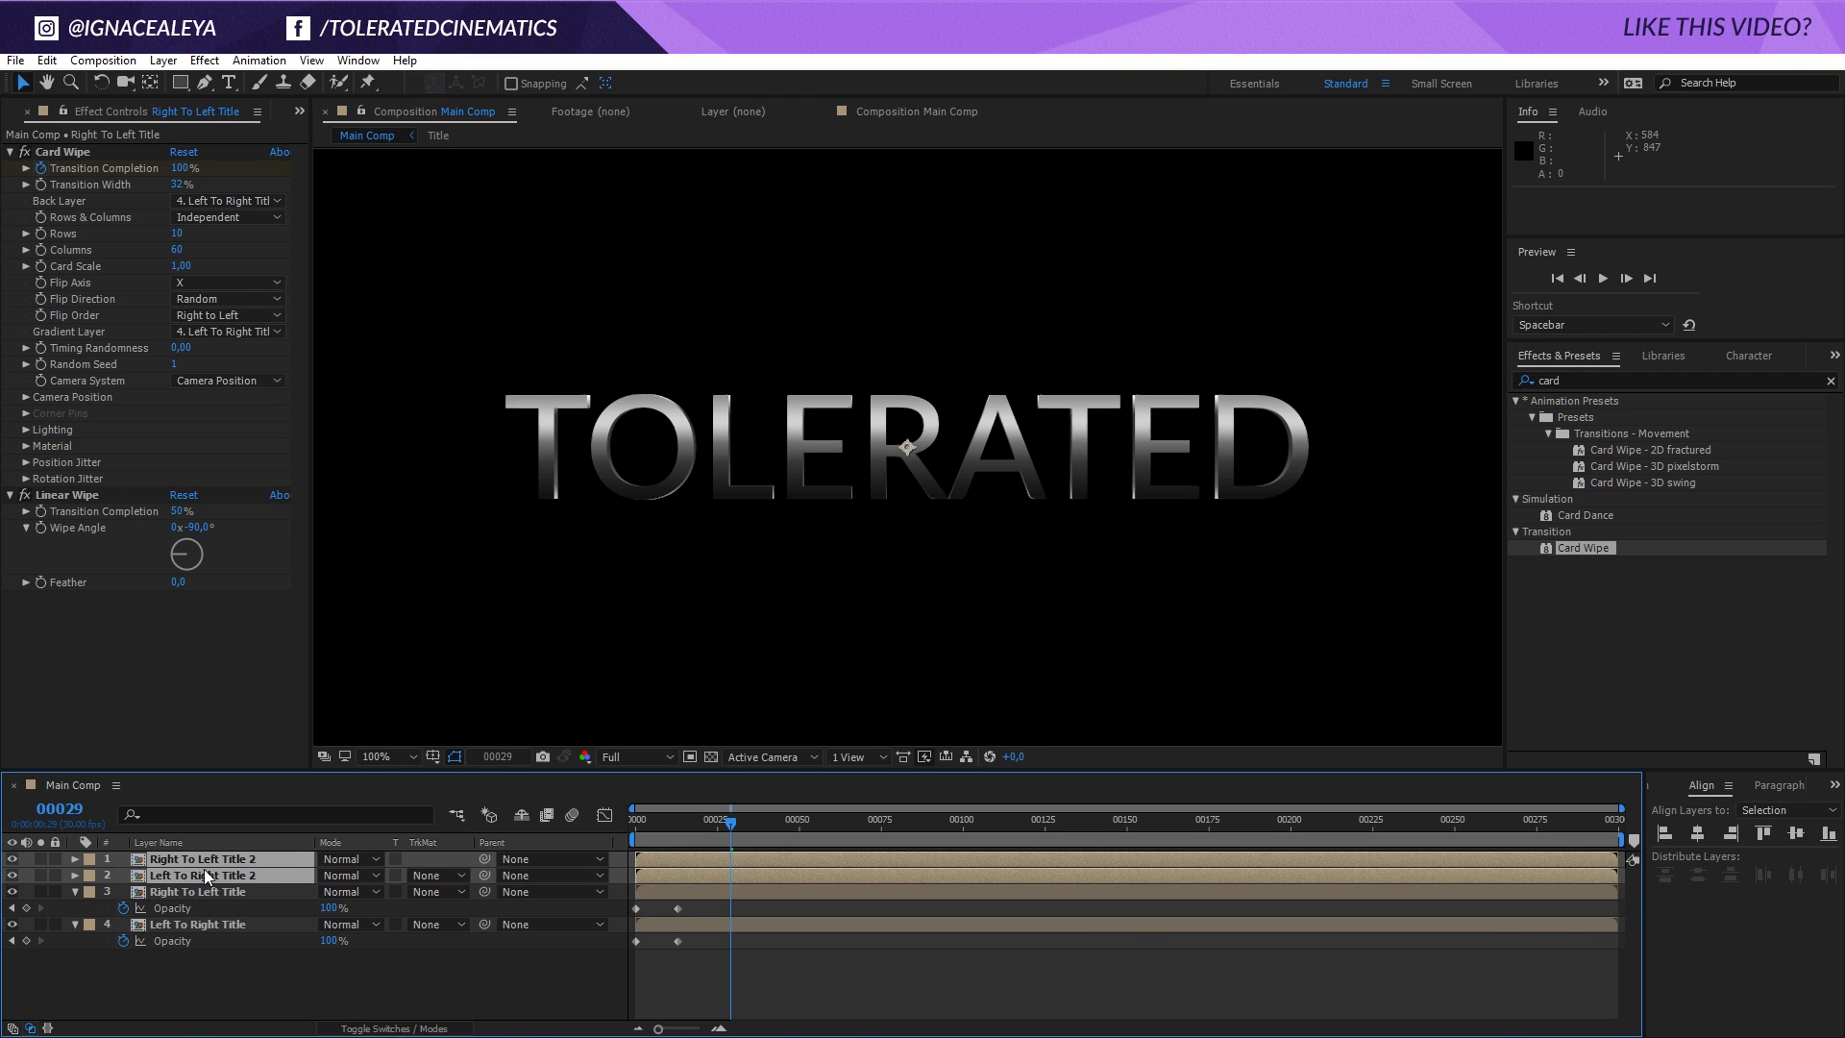
click(244, 959)
Give Left To Right Title 2 a 100-column Card Wipe and solo both Title 2 layers.
click(223, 875)
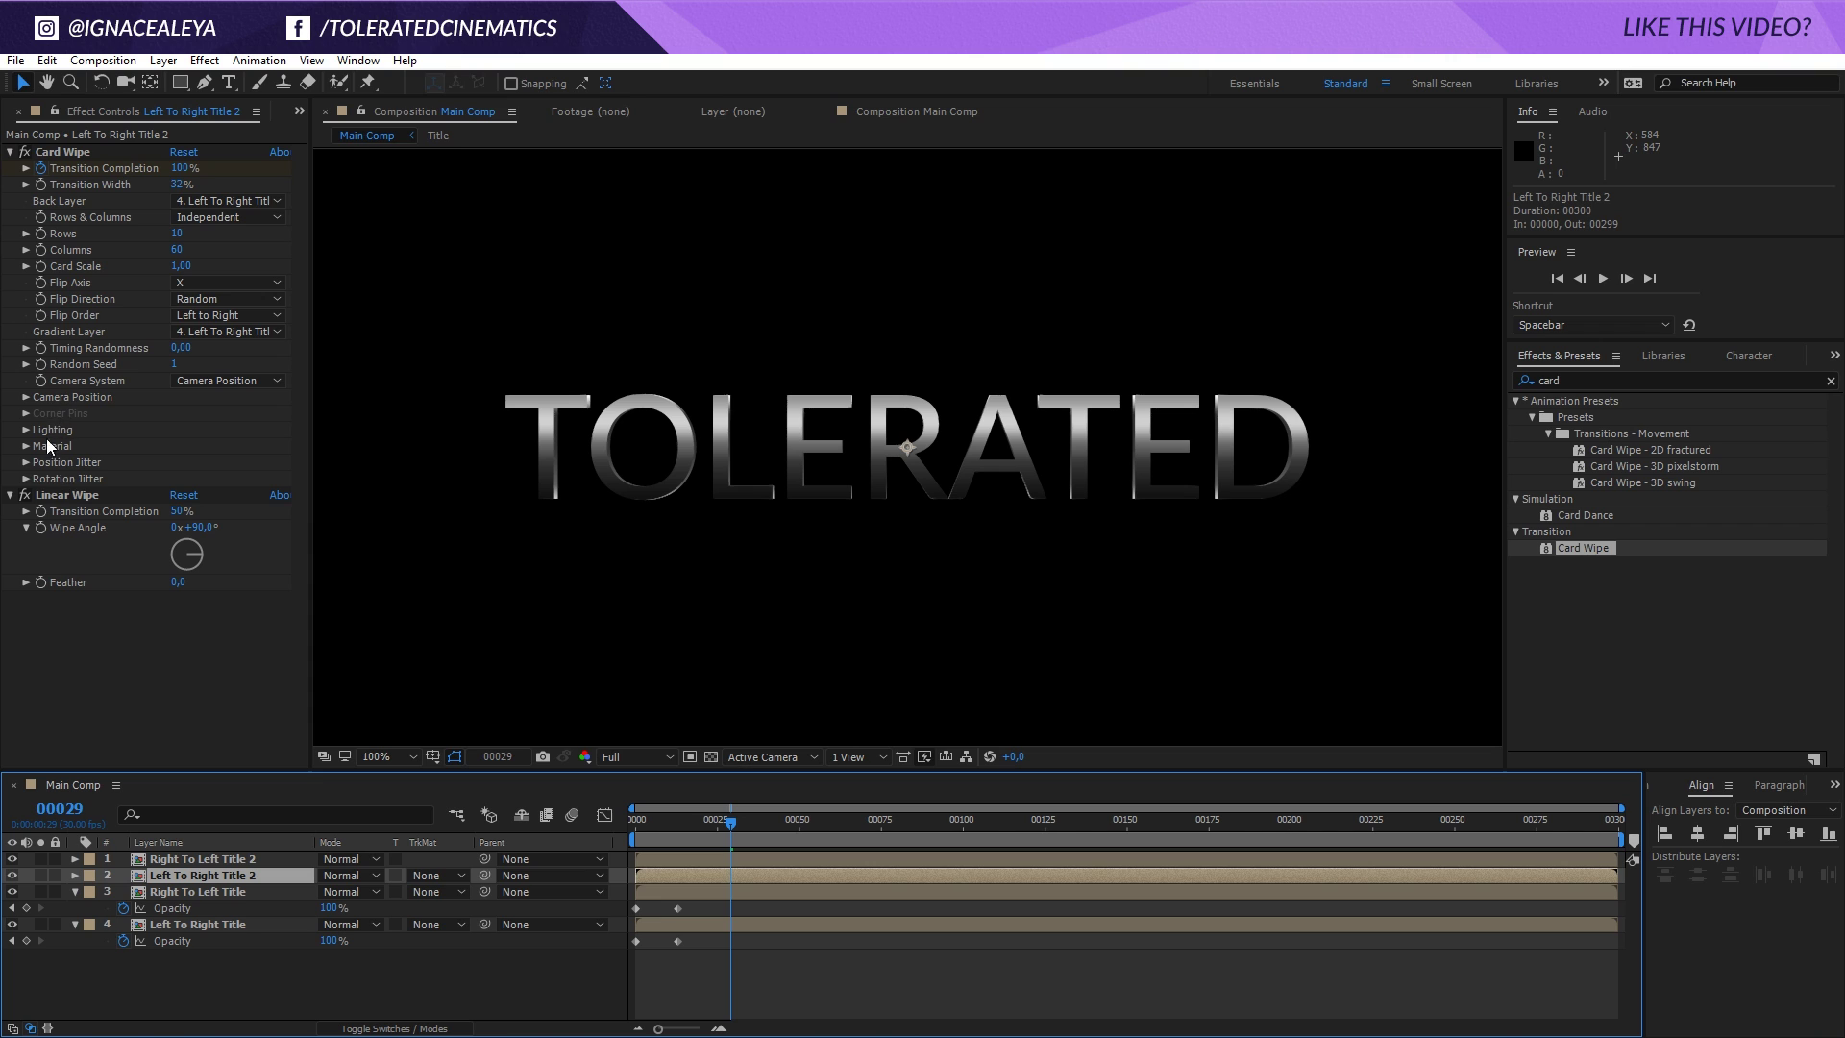
click(178, 250)
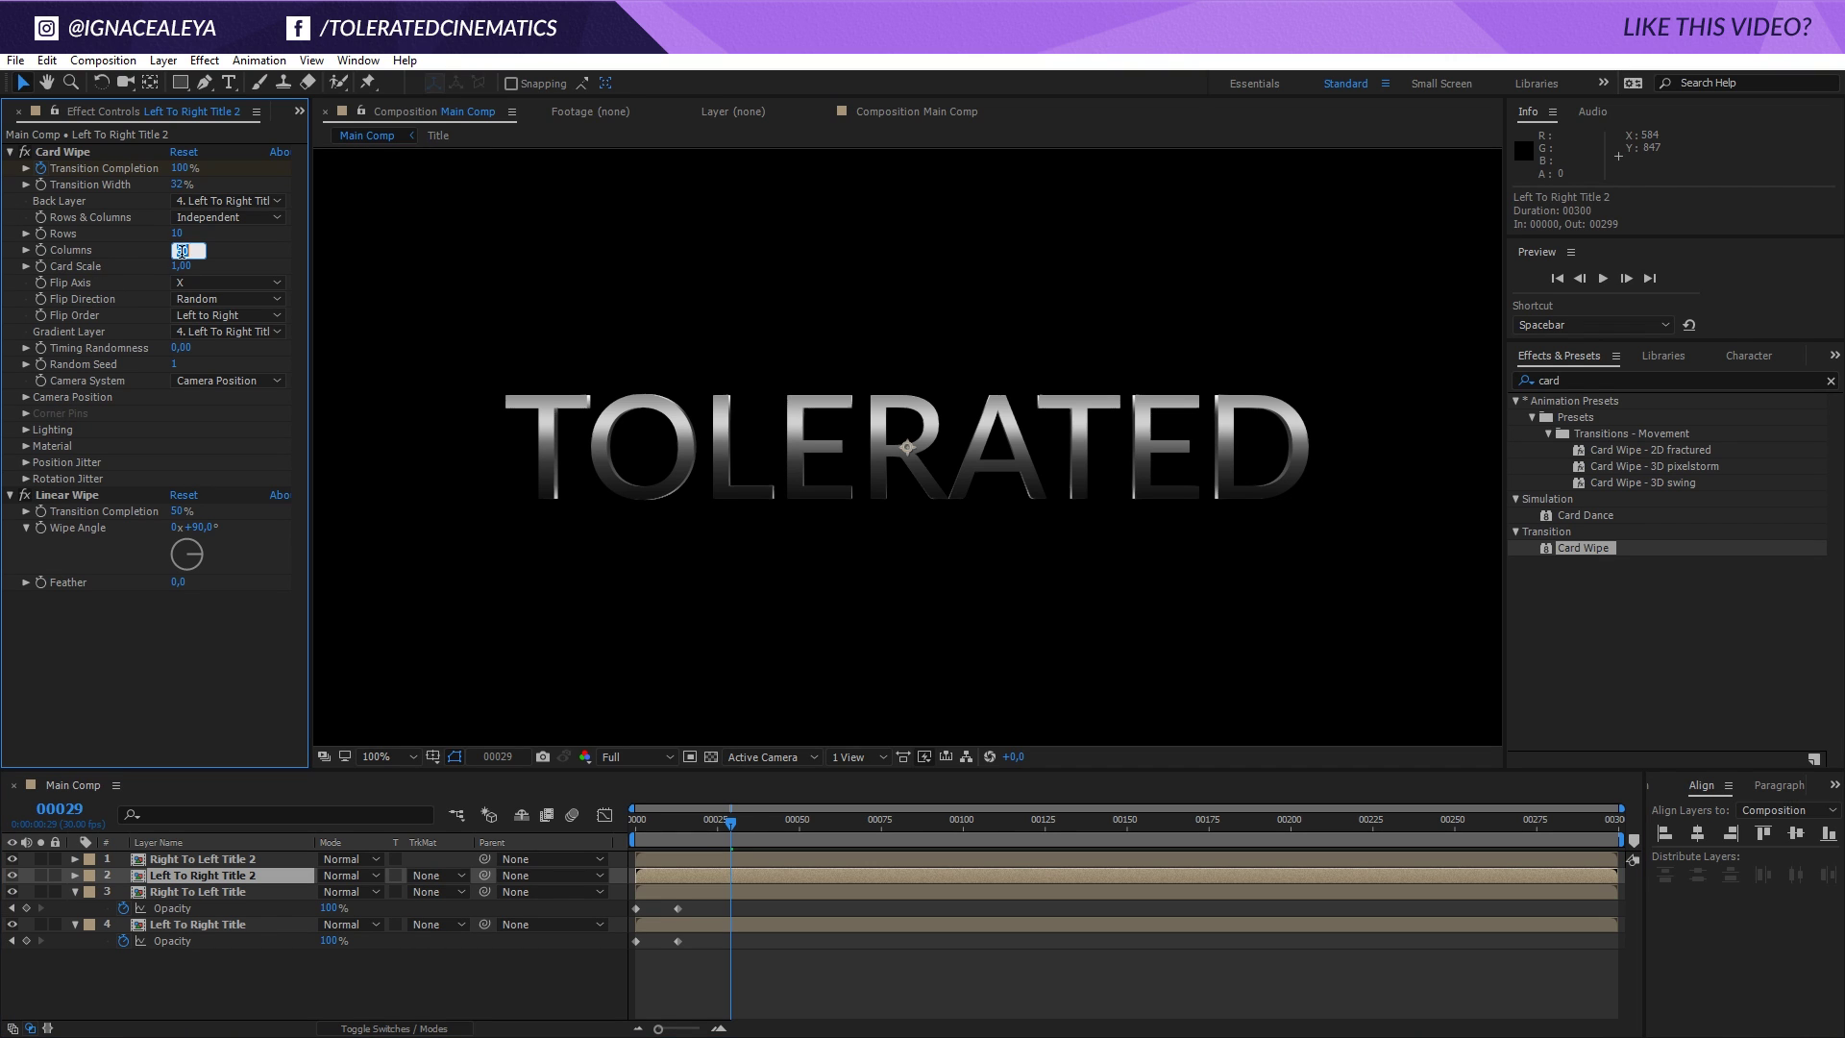
text(100)
key(Return)
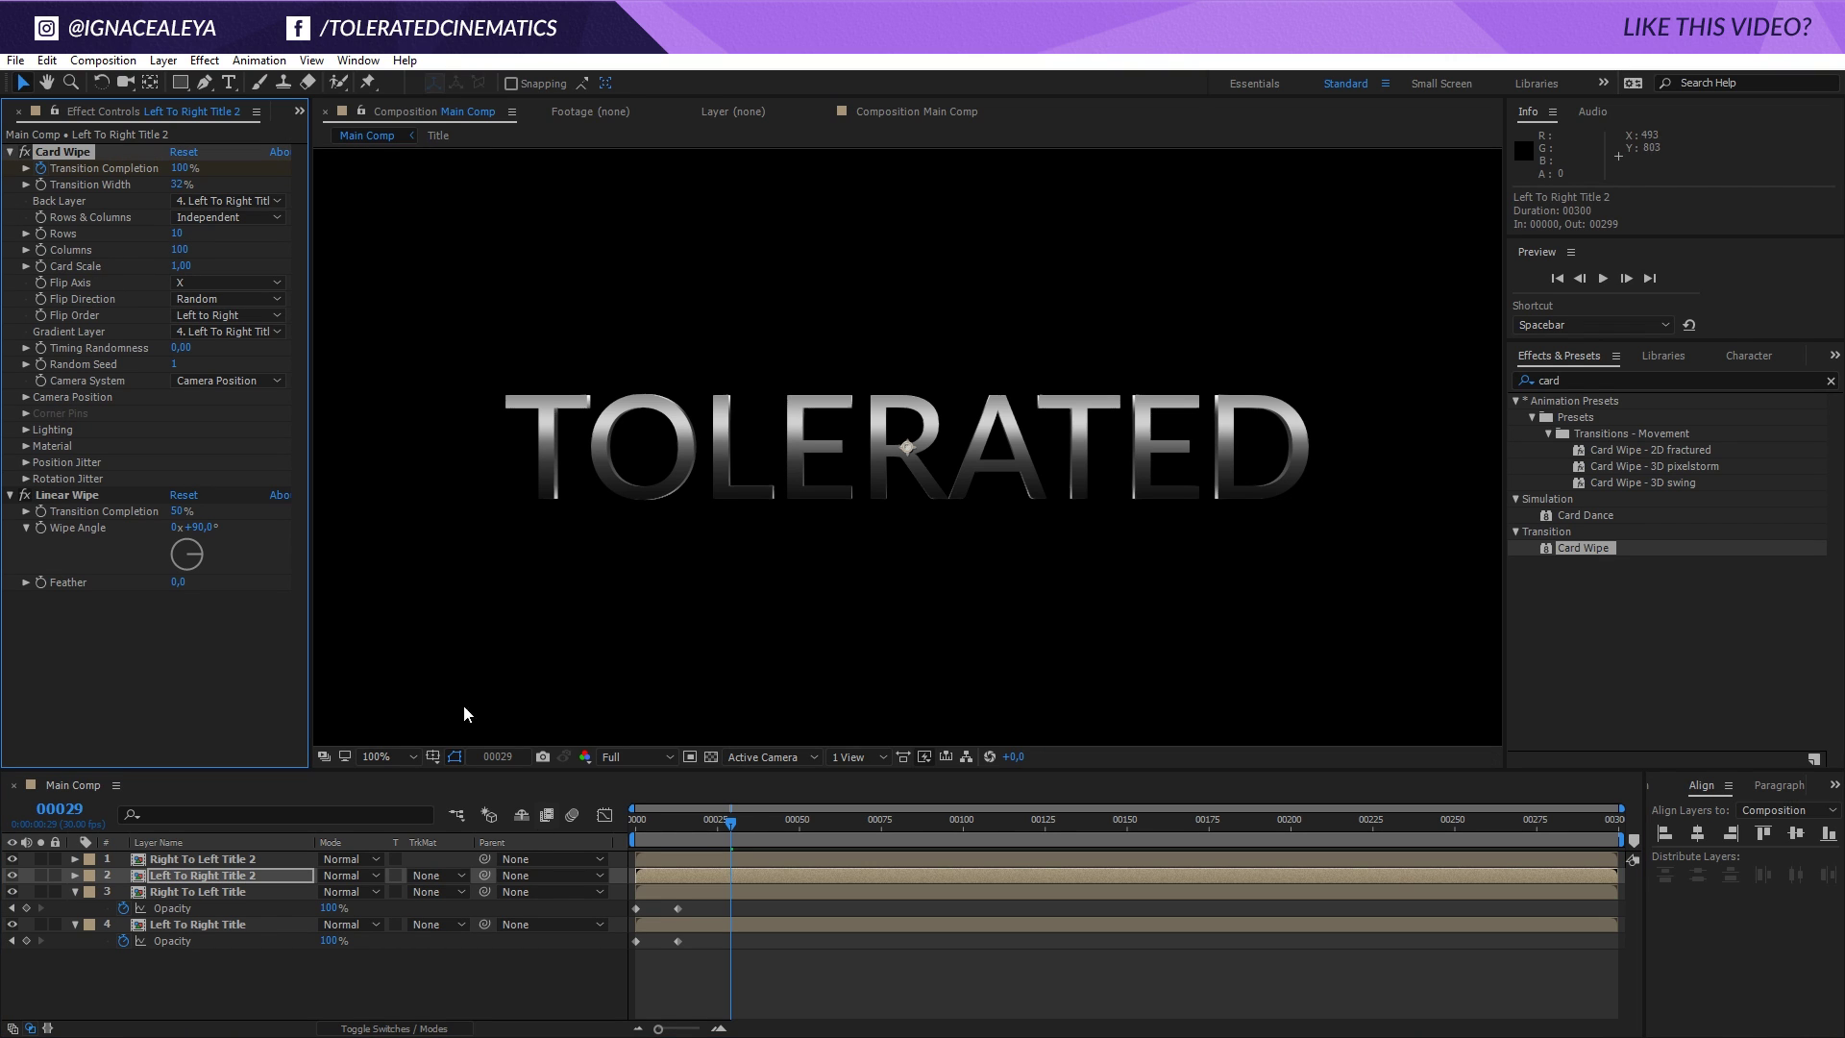
drag(667, 819, 665, 827)
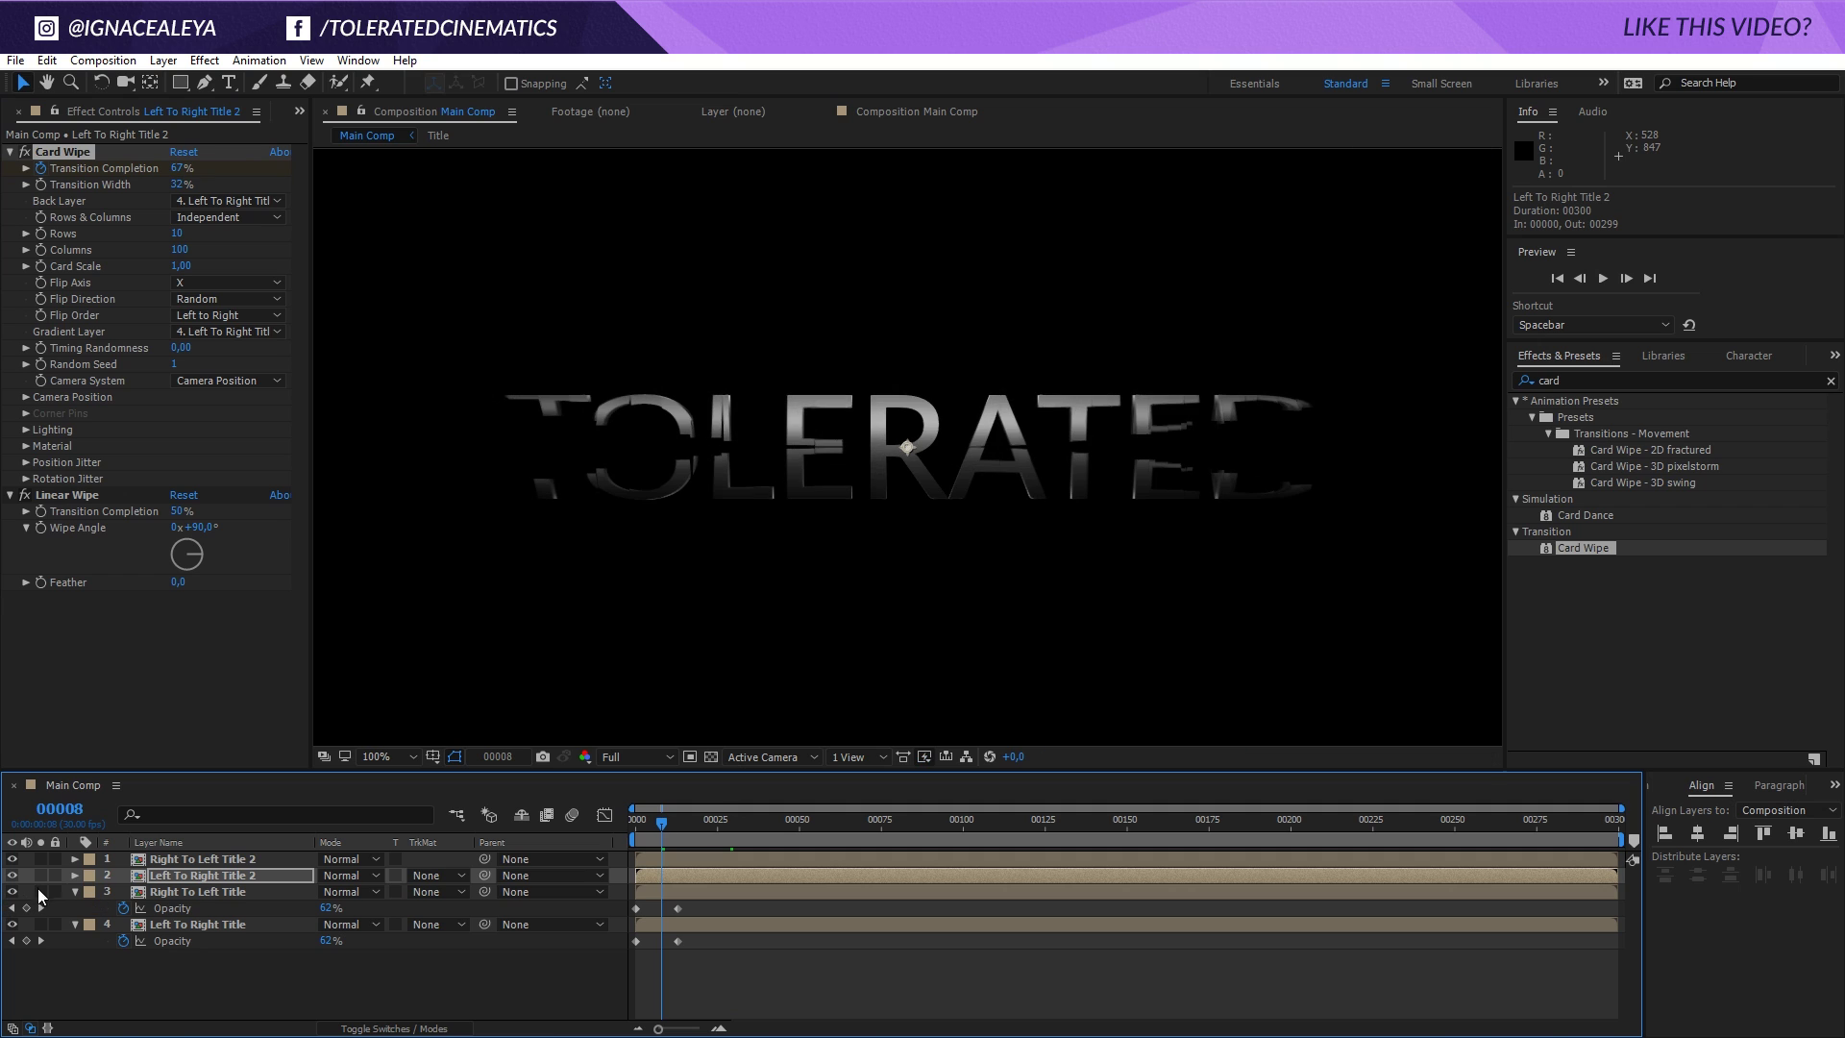
click(40, 858)
click(177, 870)
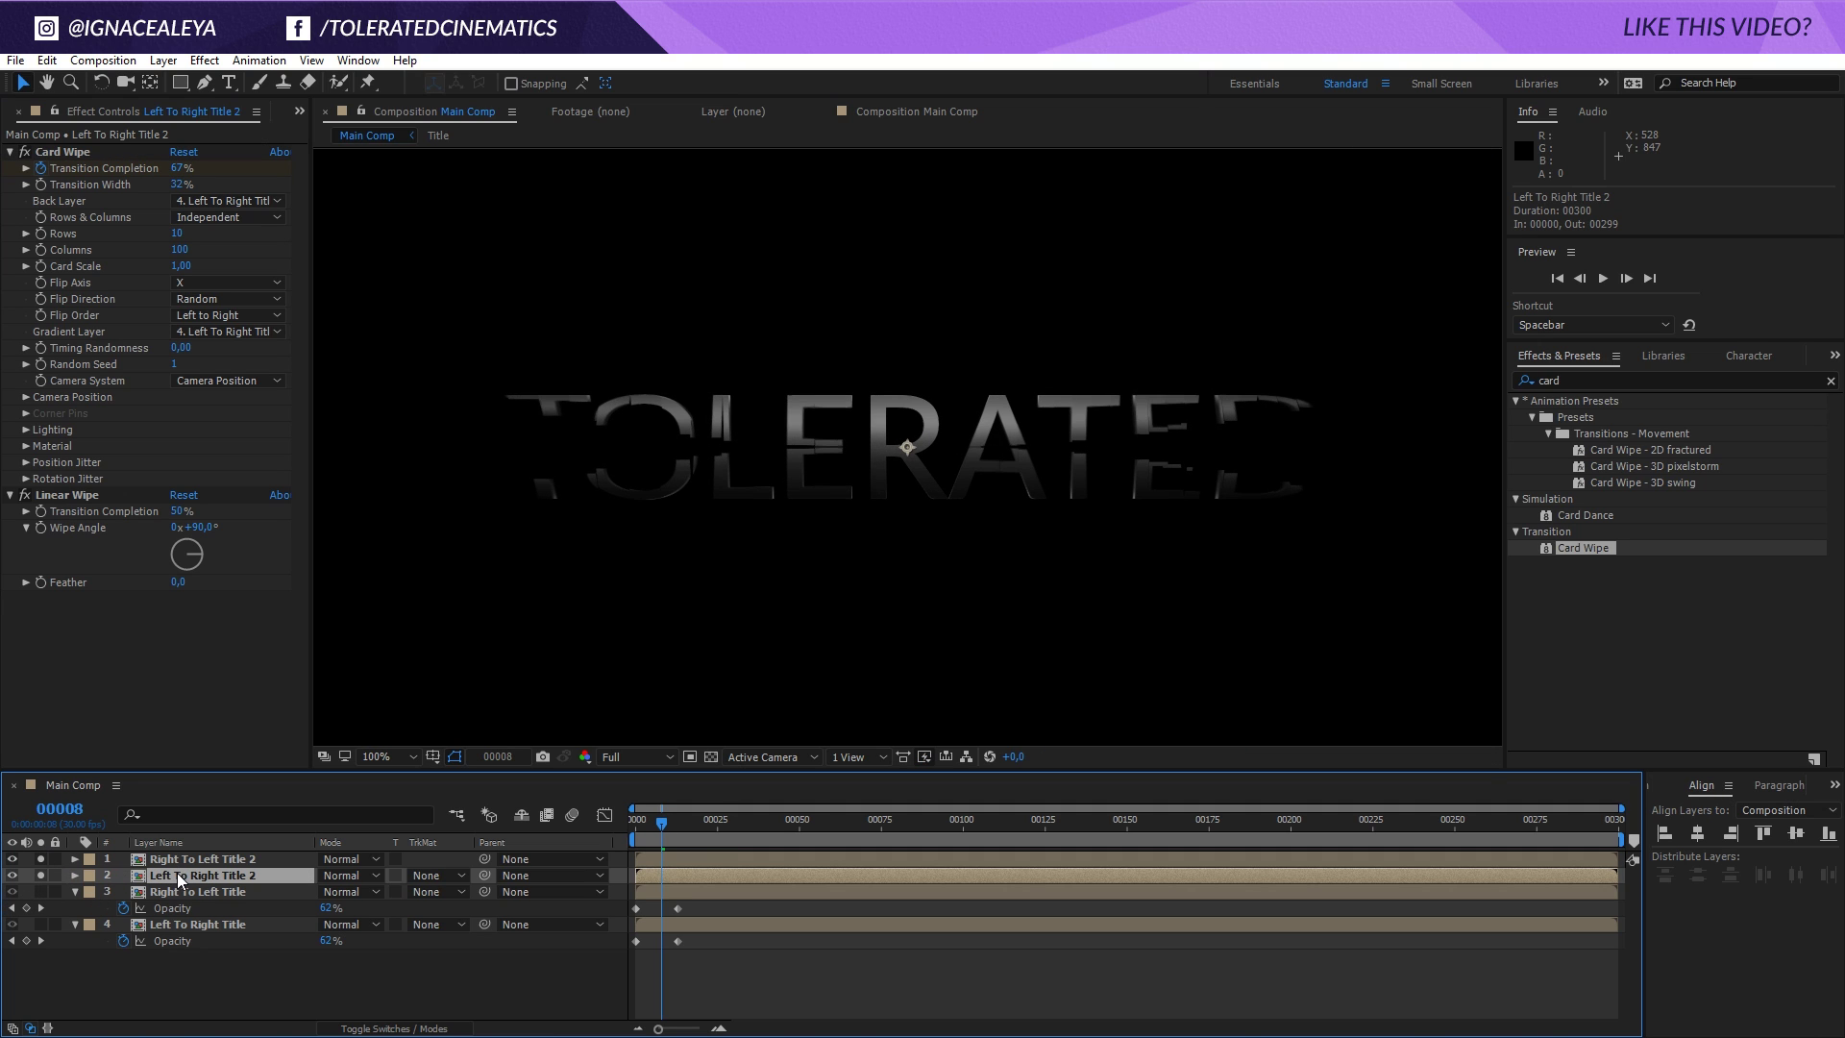
click(190, 859)
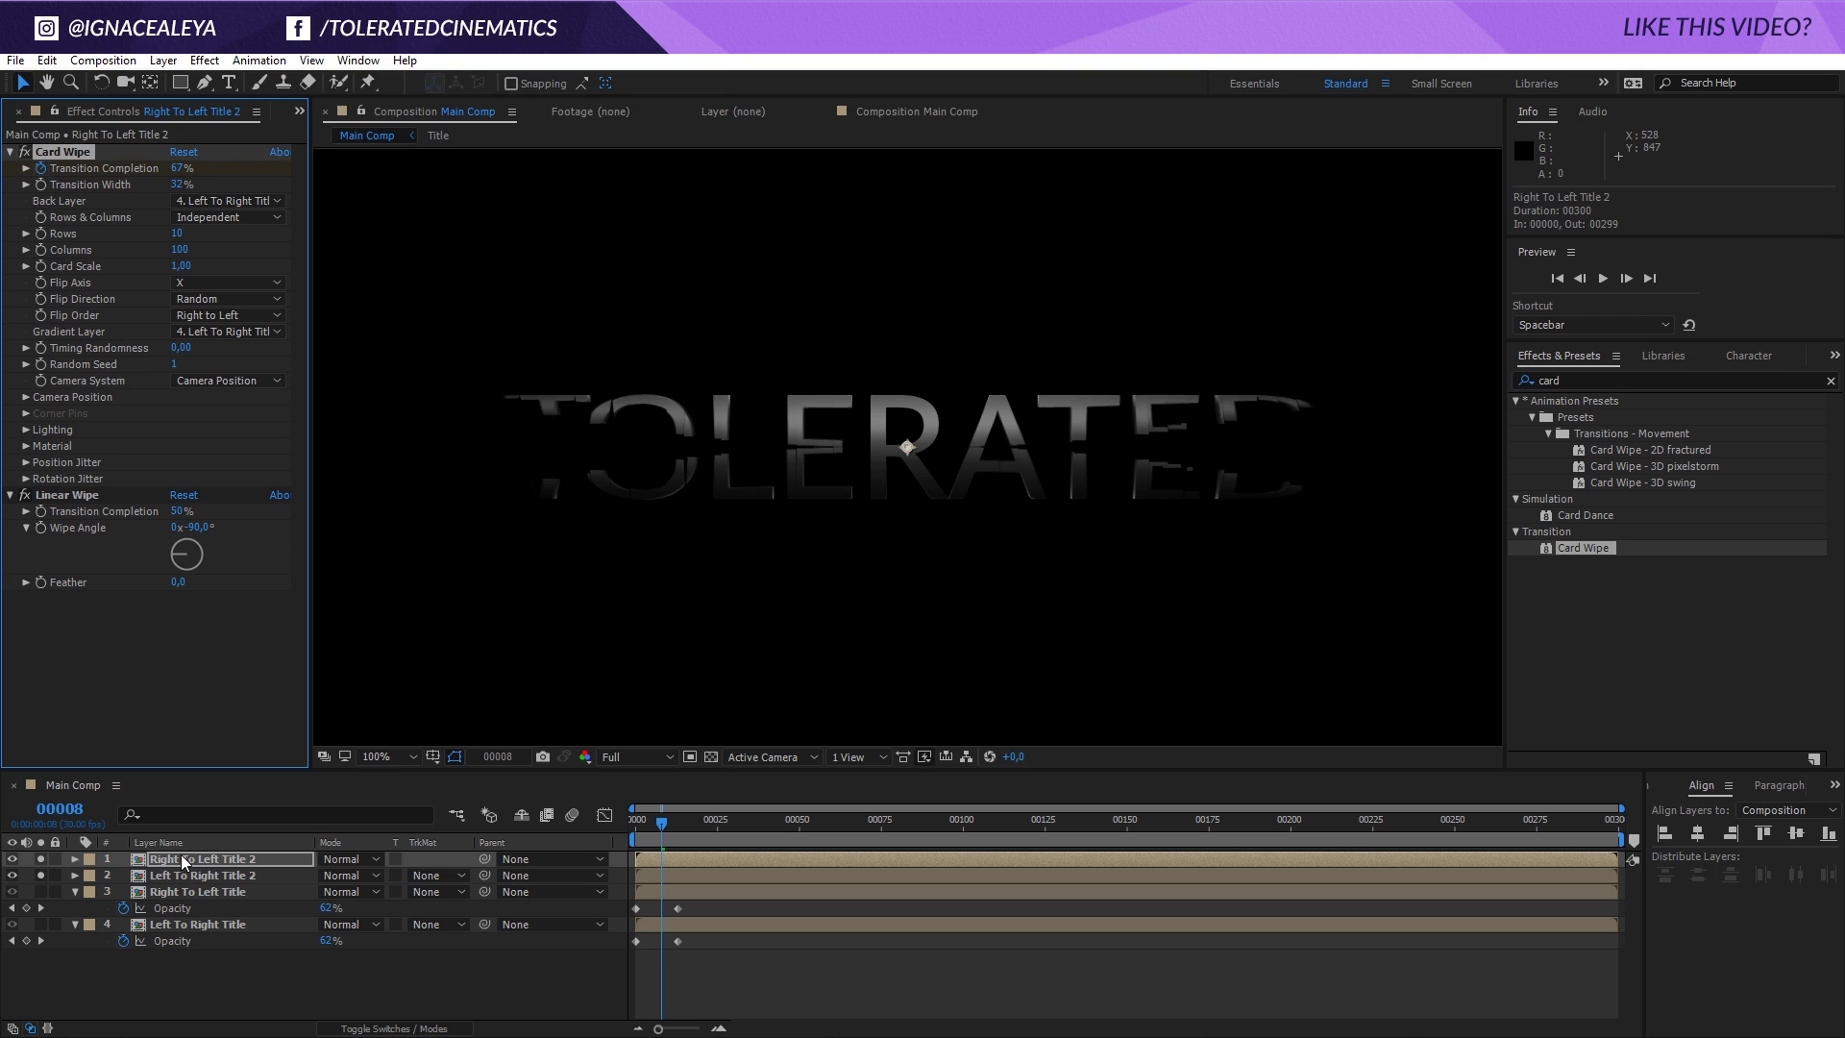
Set Right To Left Title 2's rotation jitter amounts to X 38,80, Y 23,60, Z 3,10.
click(26, 478)
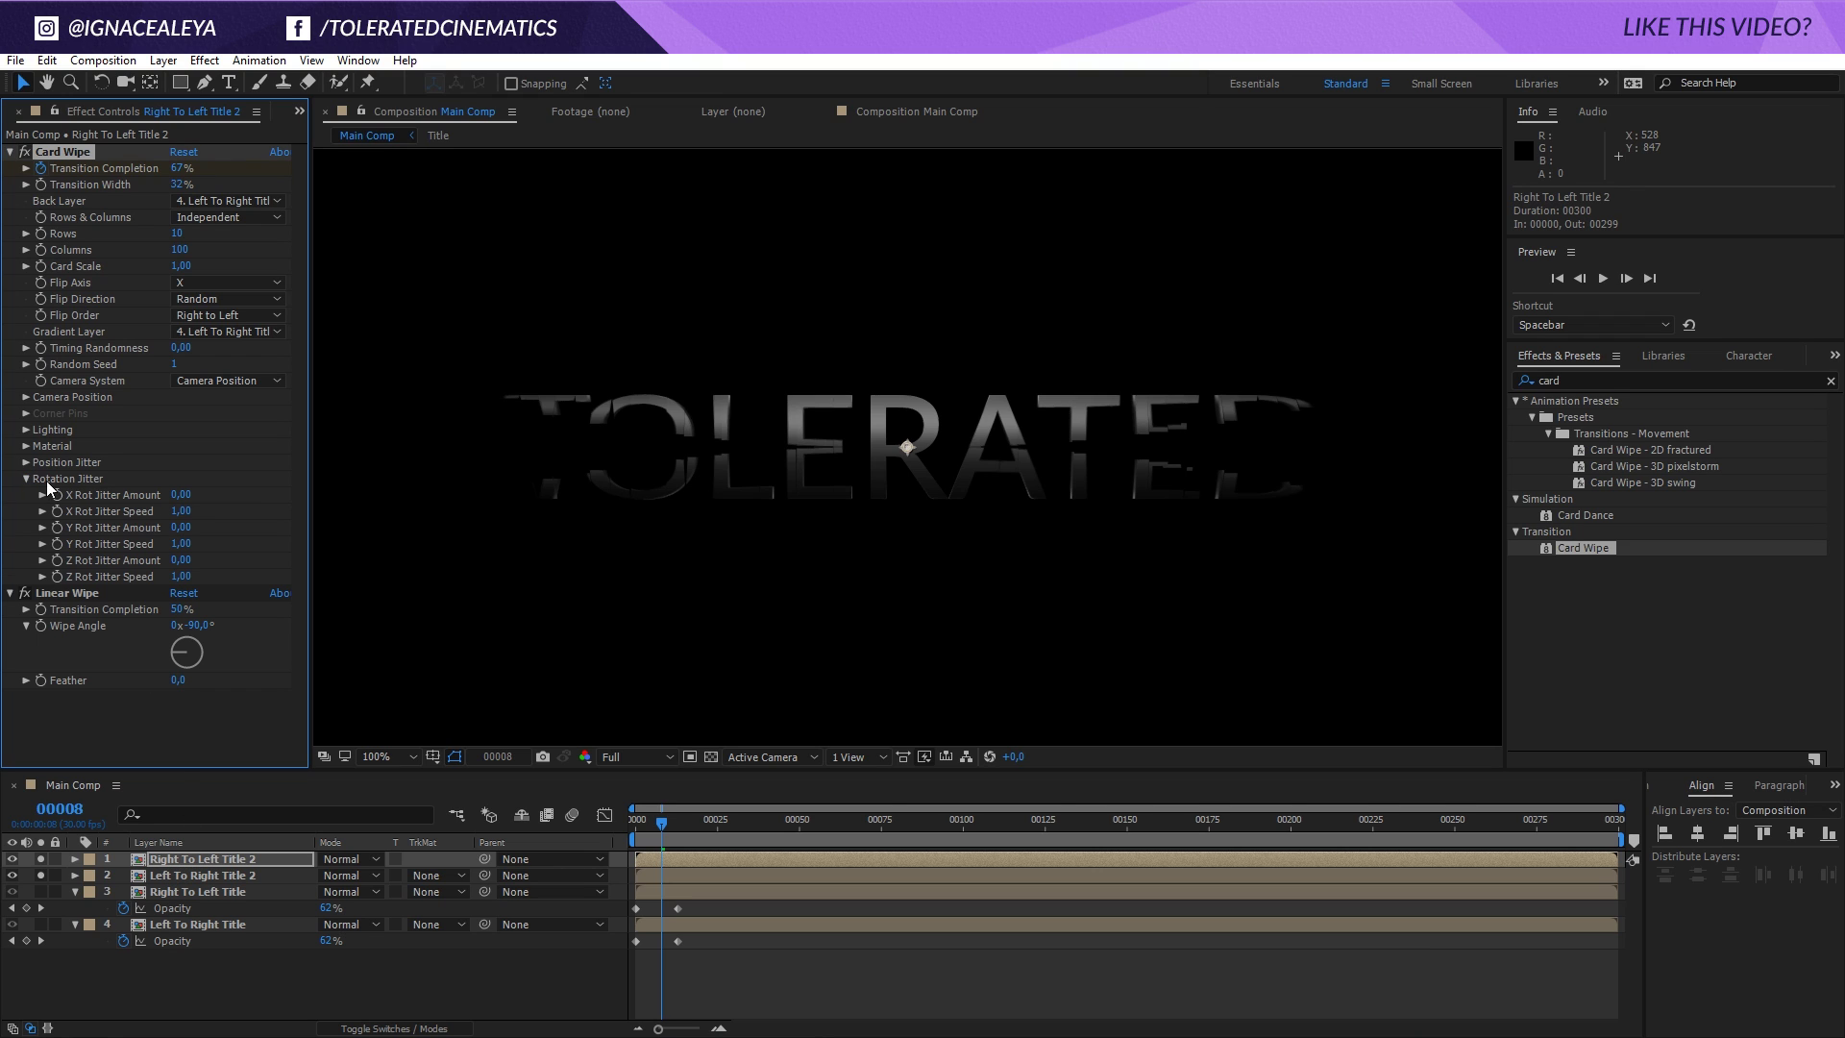
drag(180, 494, 222, 526)
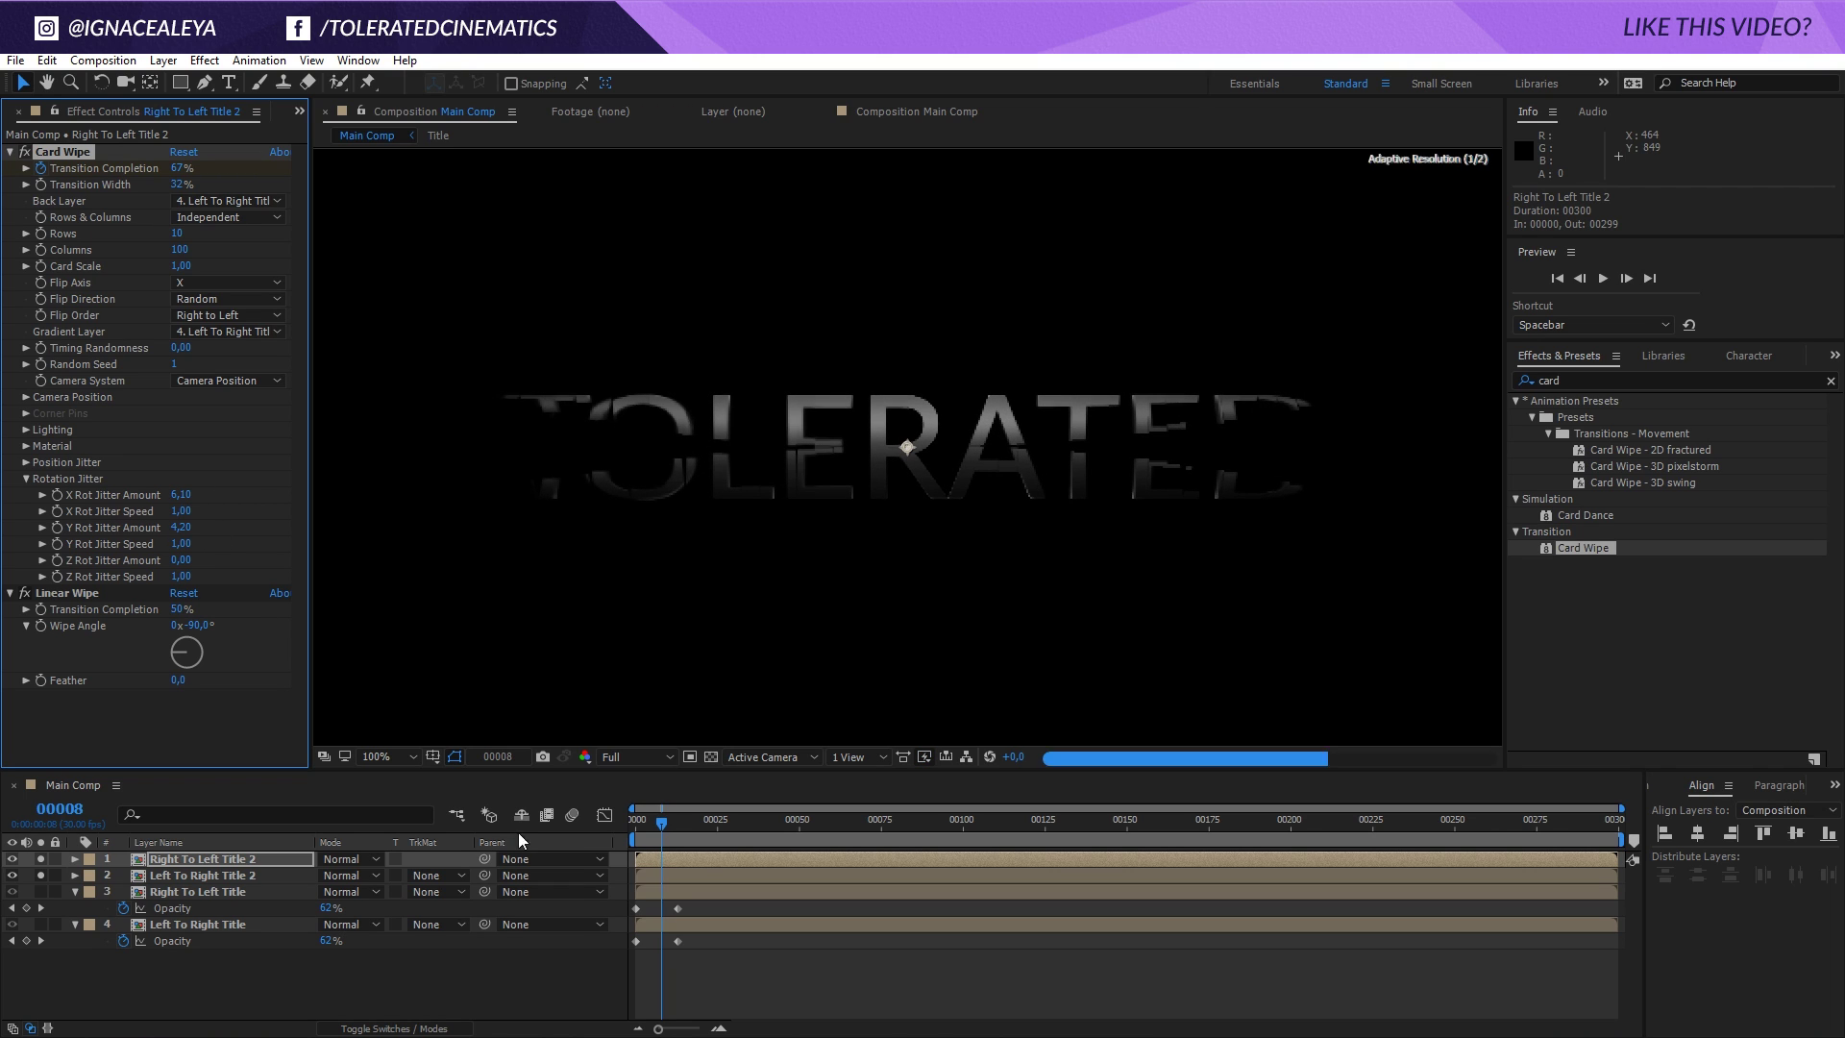
click(40, 876)
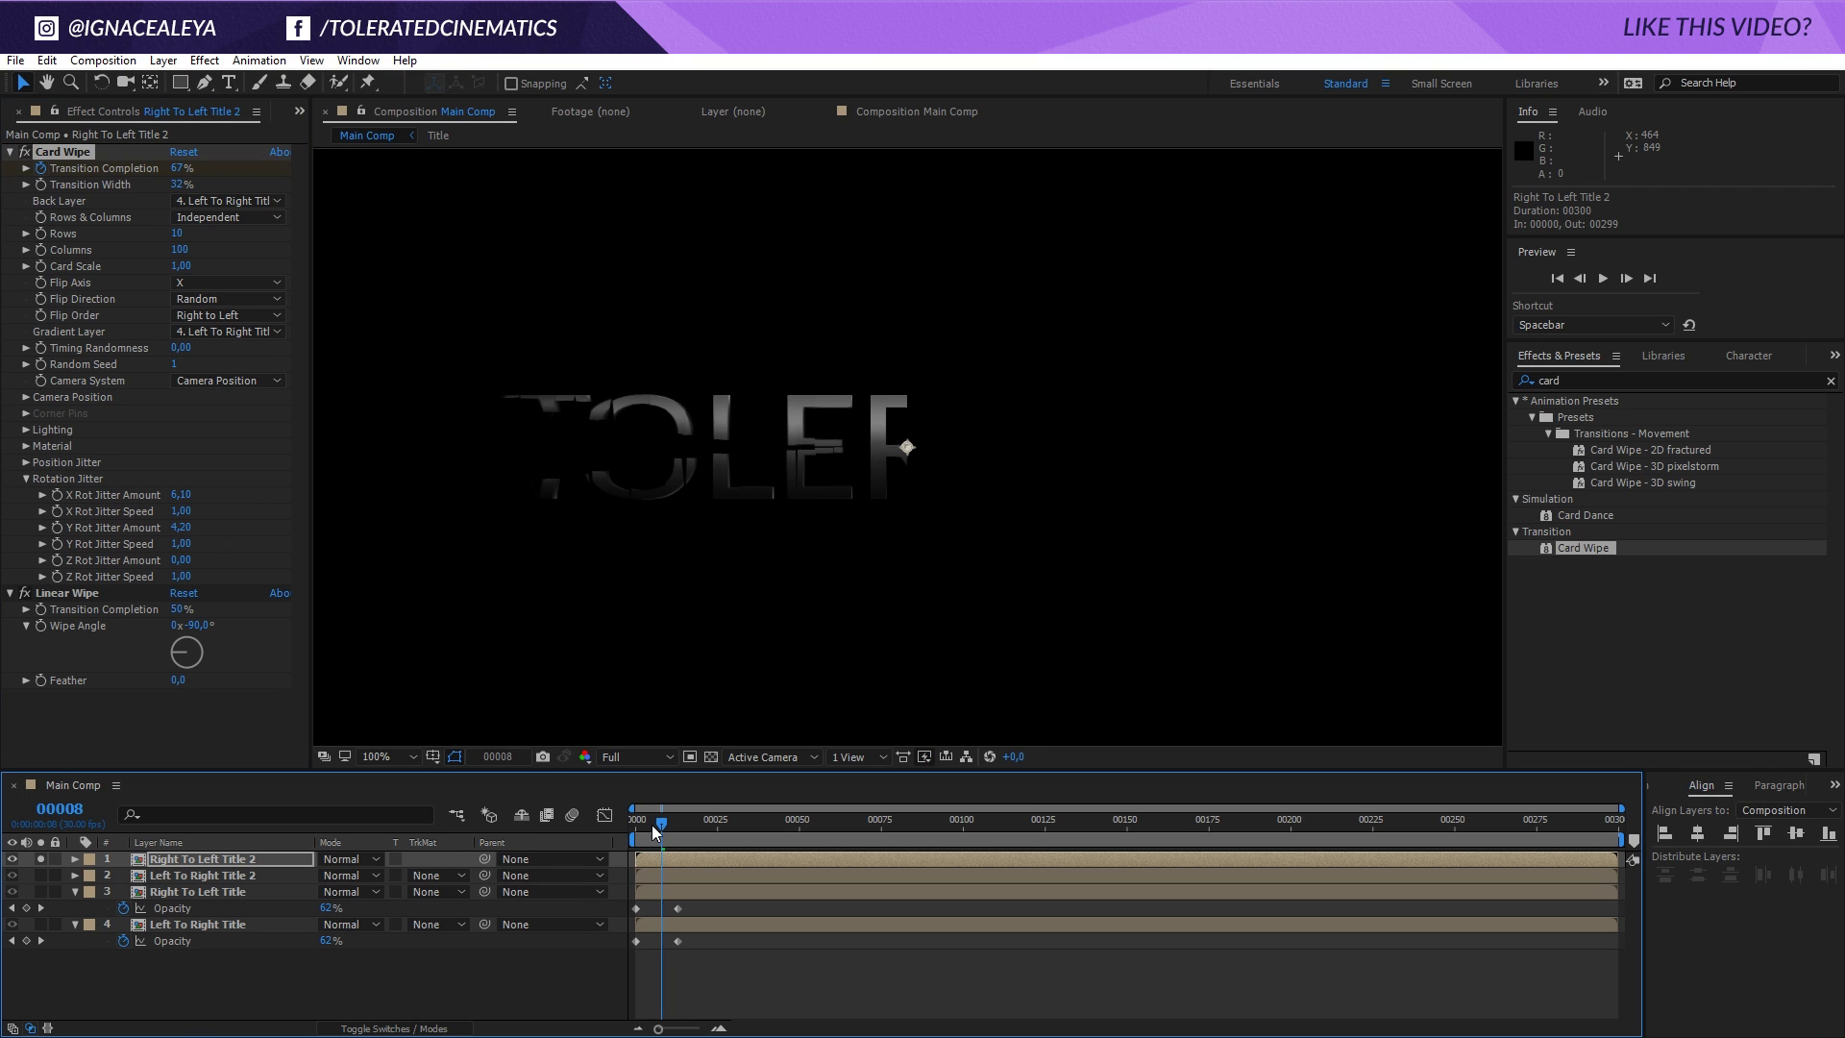
drag(181, 560, 213, 560)
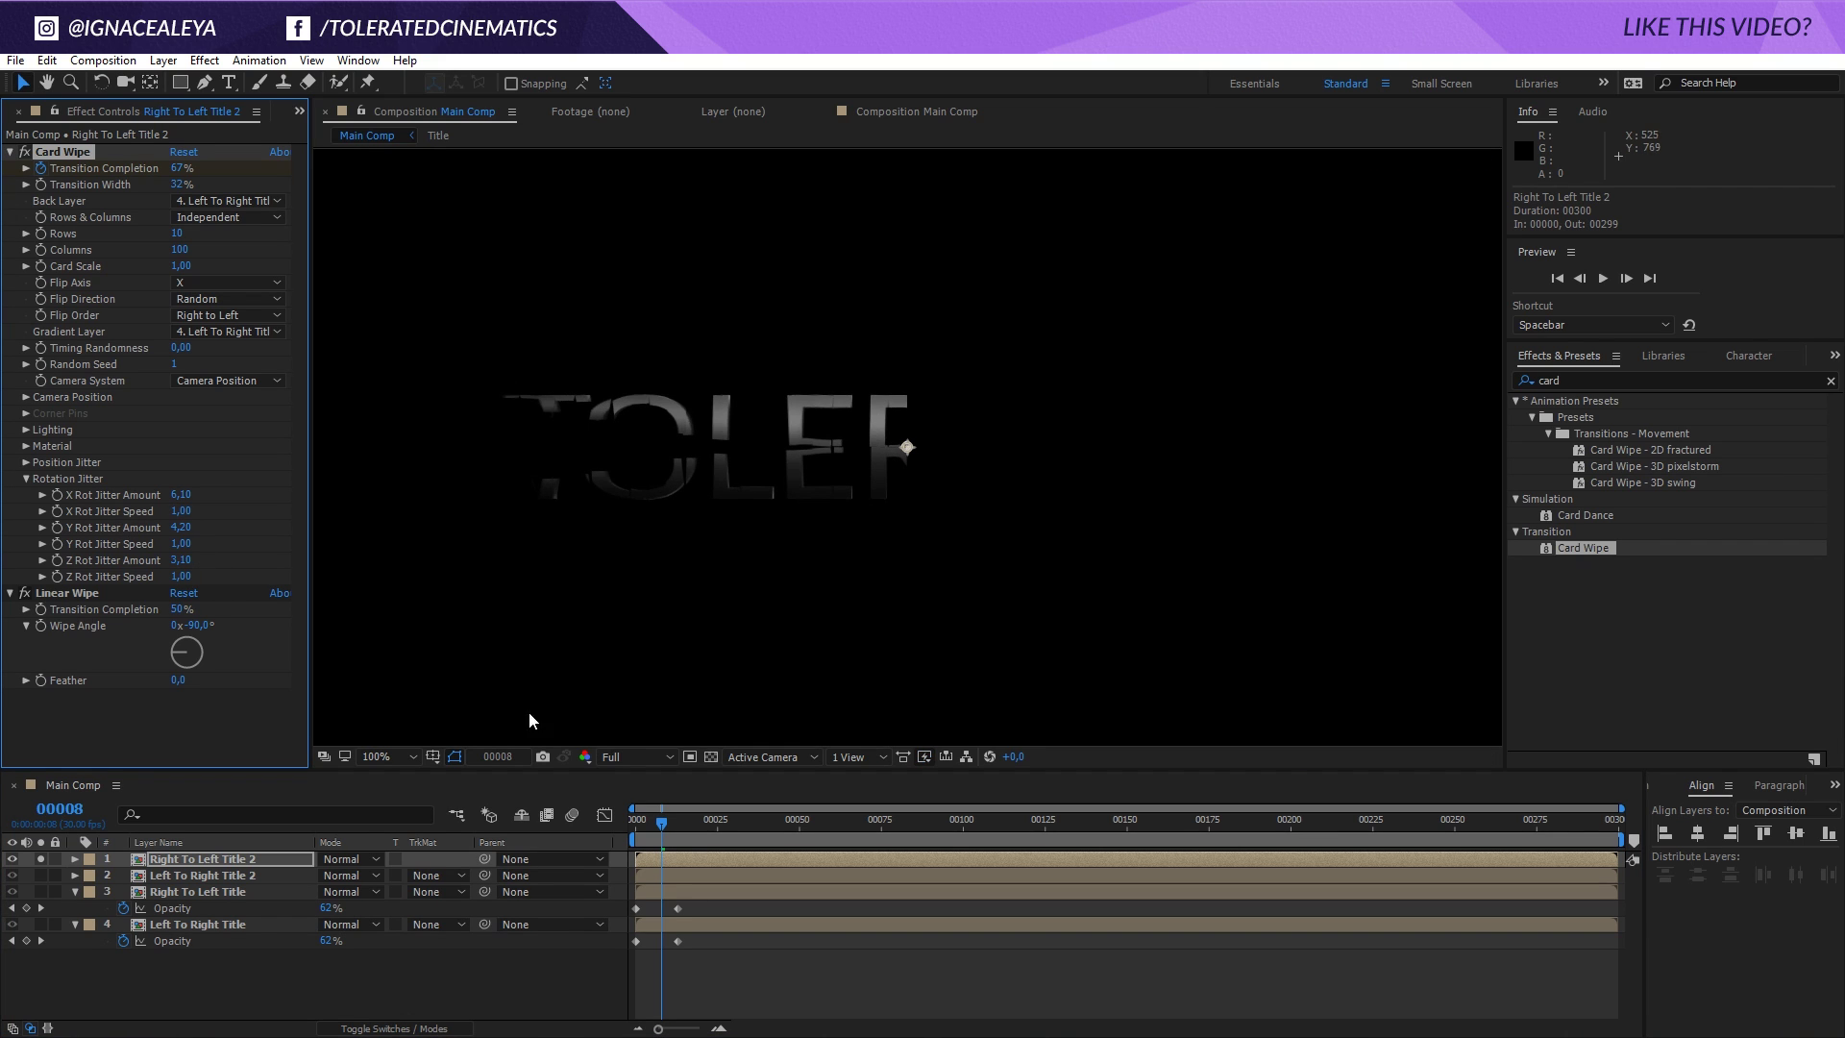
drag(663, 832, 677, 827)
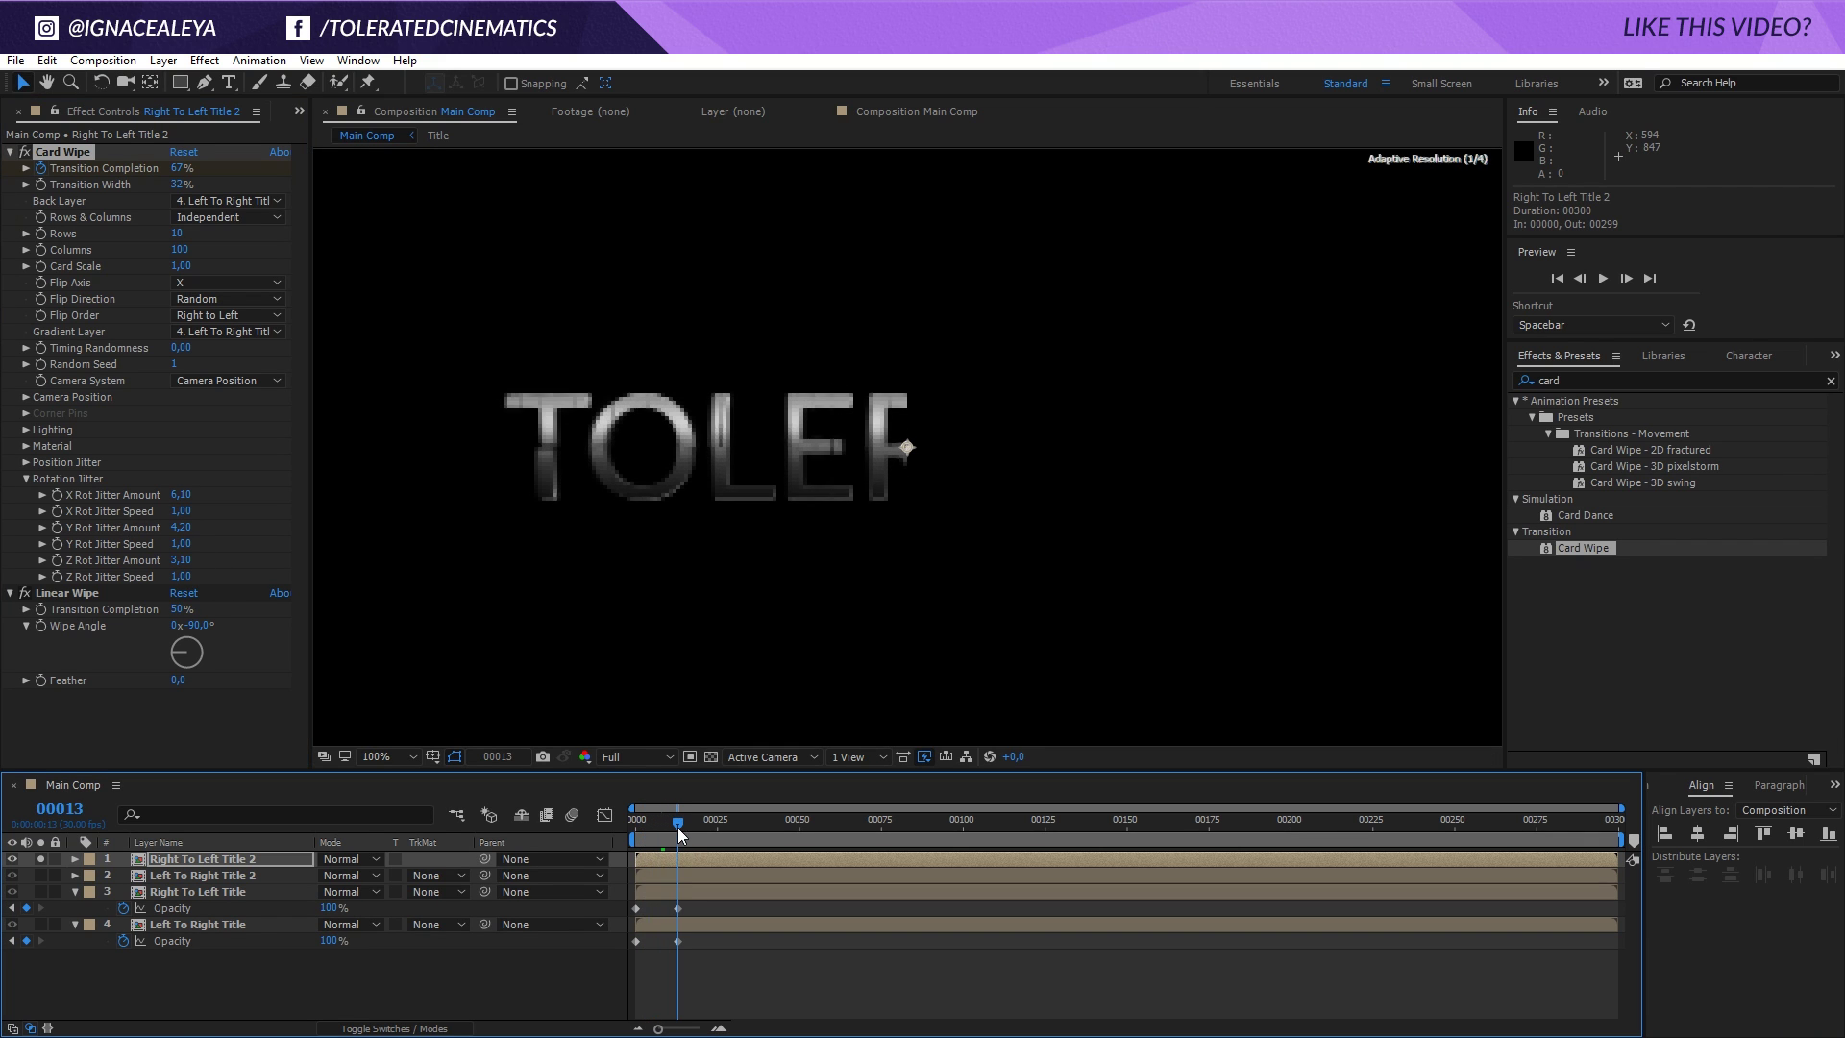
drag(183, 512, 381, 545)
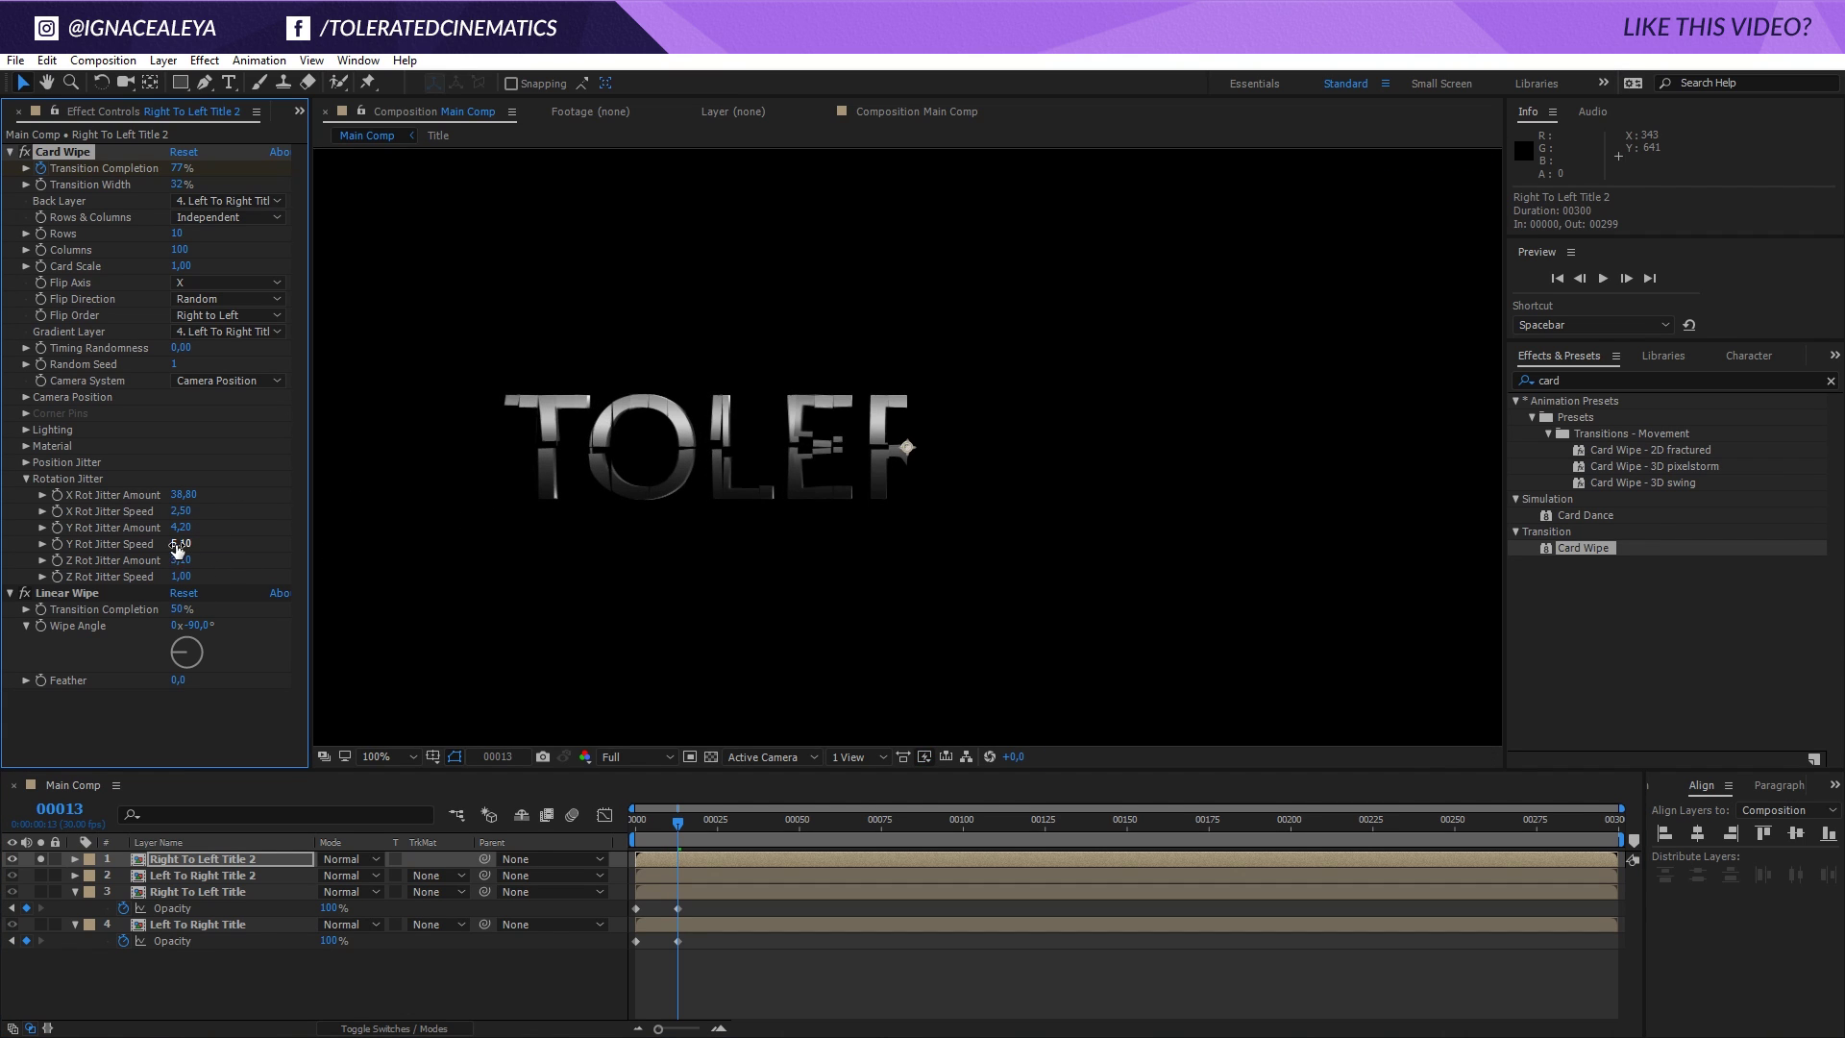
drag(180, 527, 360, 550)
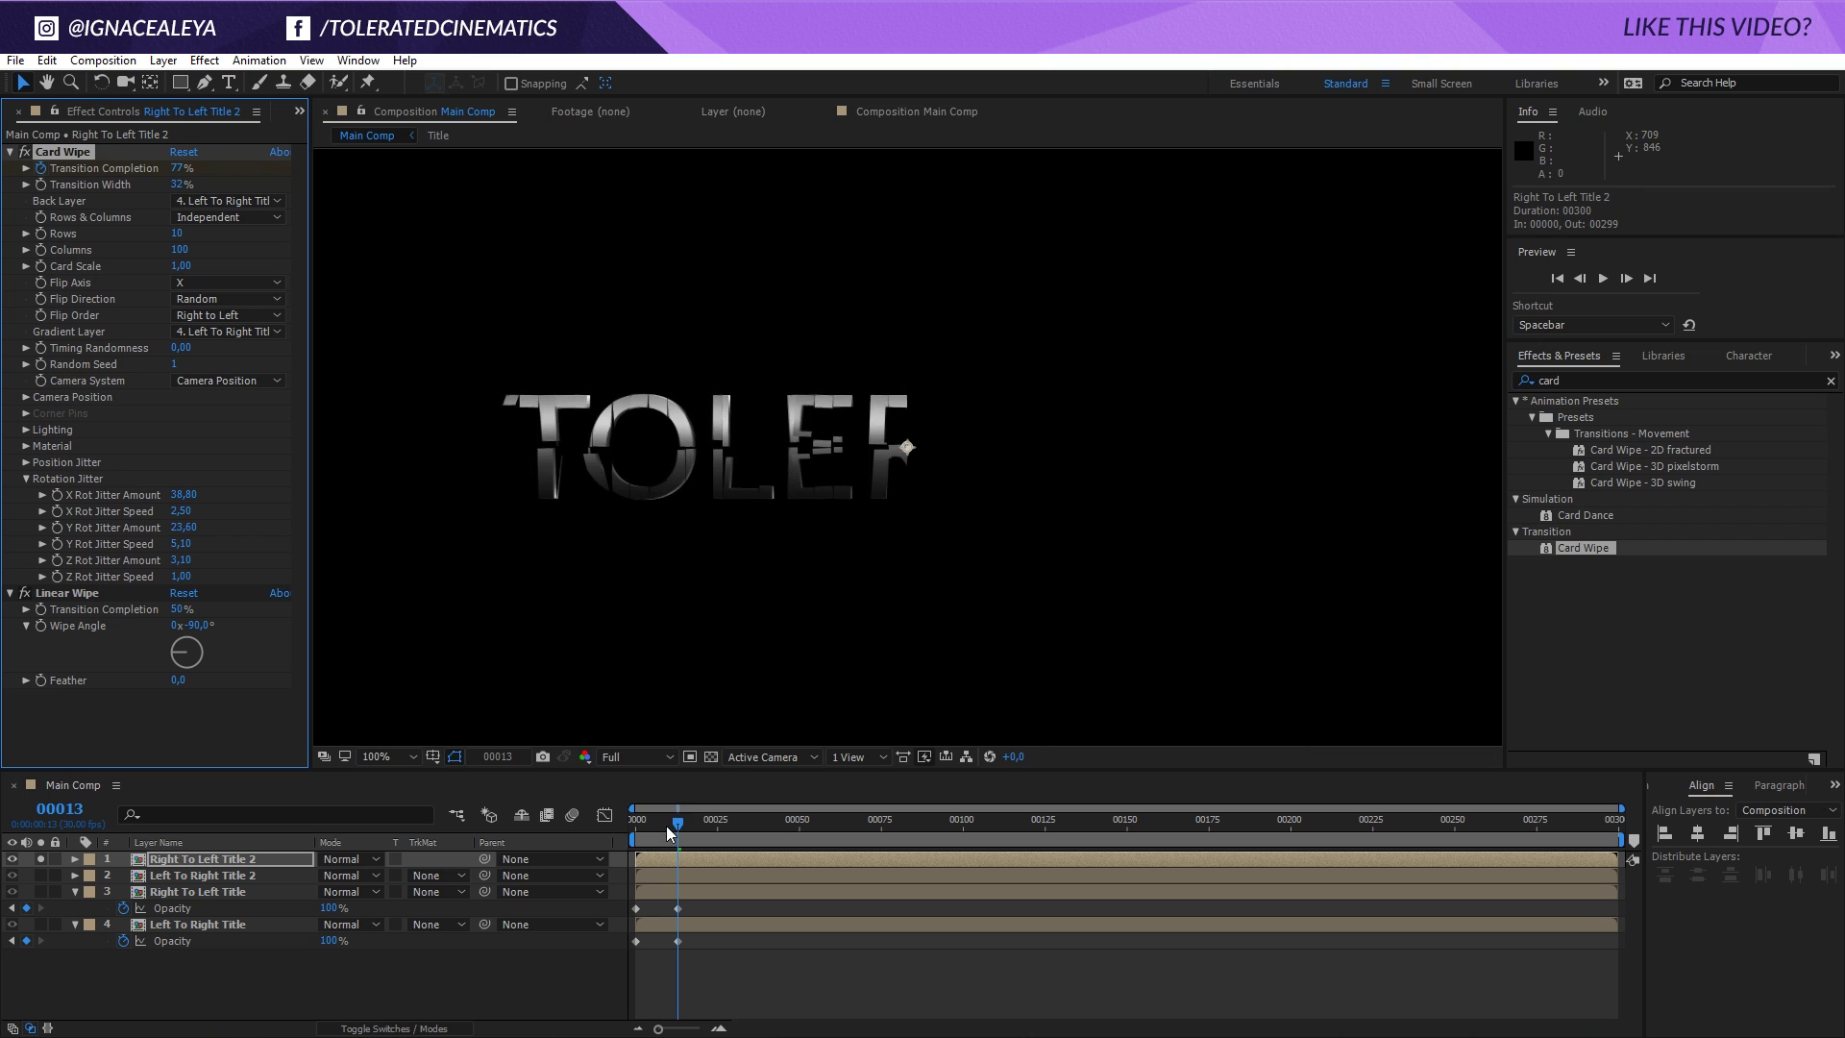
Lower the X and Y rotation jitter speeds to 1,00 and preview the wipe.
drag(670, 828, 647, 824)
click(181, 511)
text(1)
key(Return)
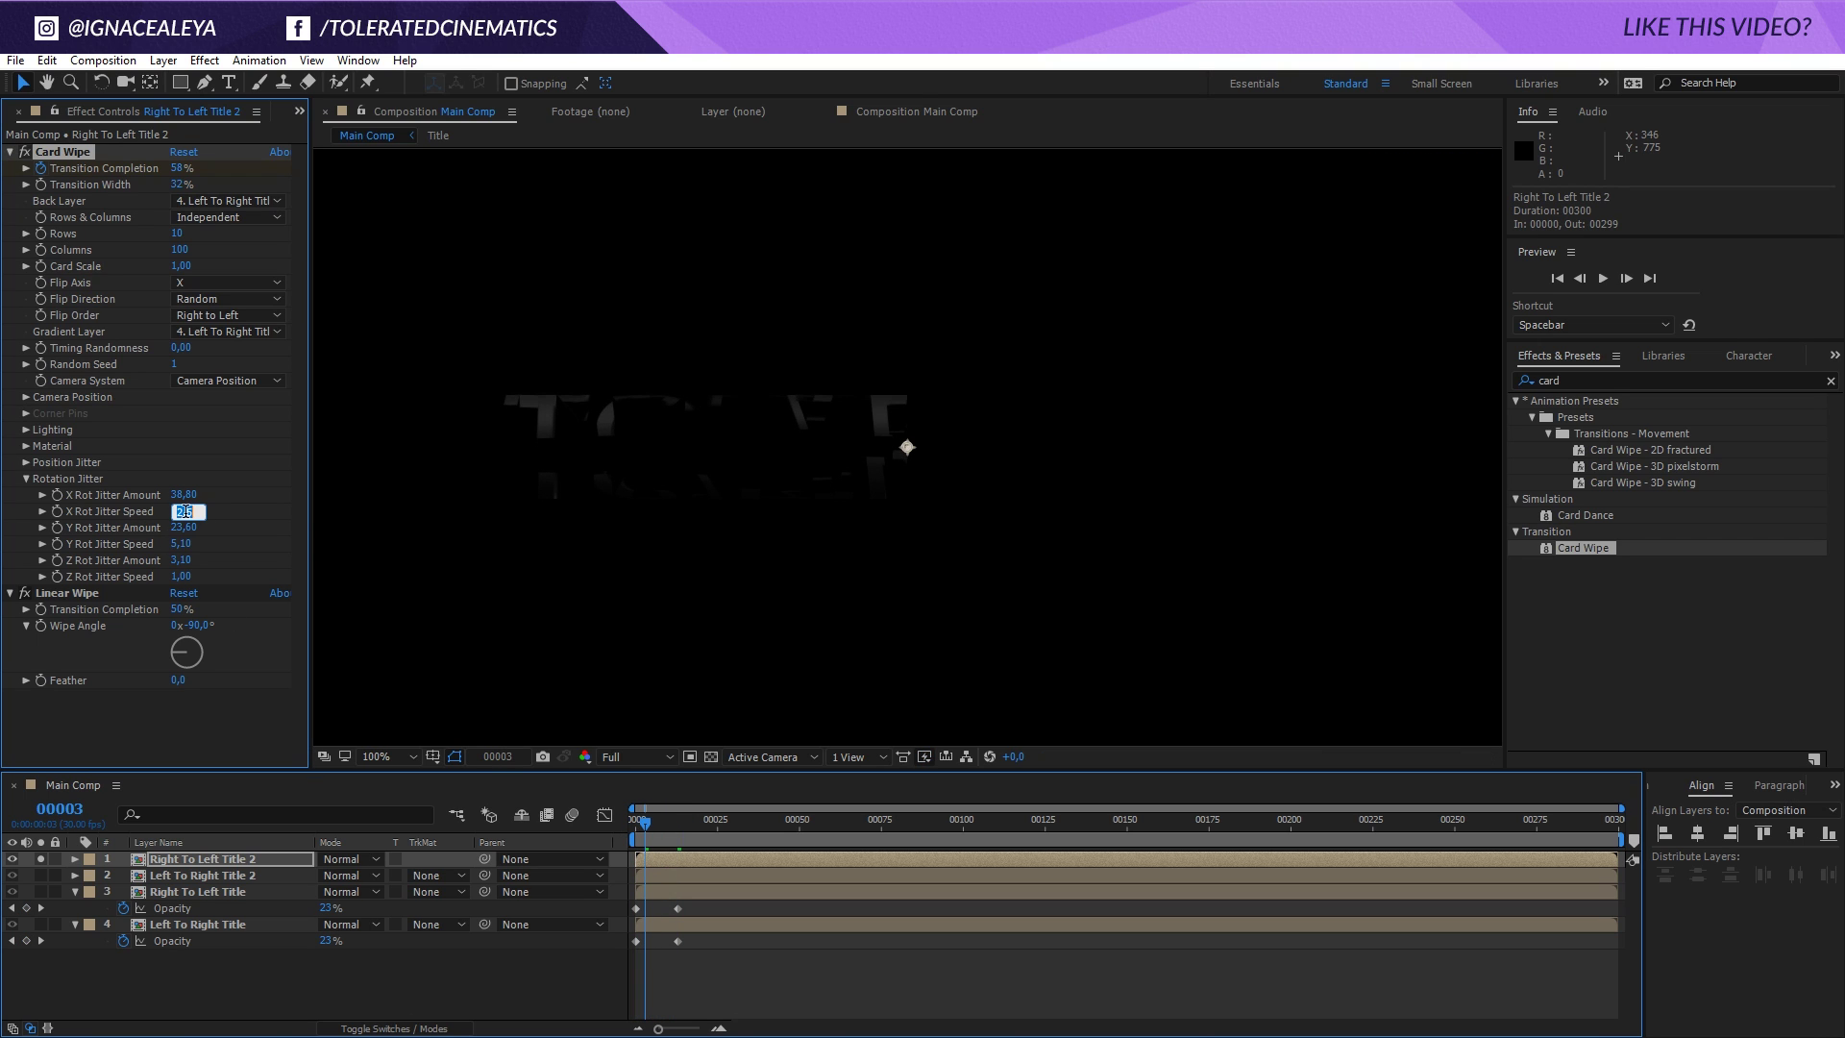
text(1)
key(Return)
key(space)
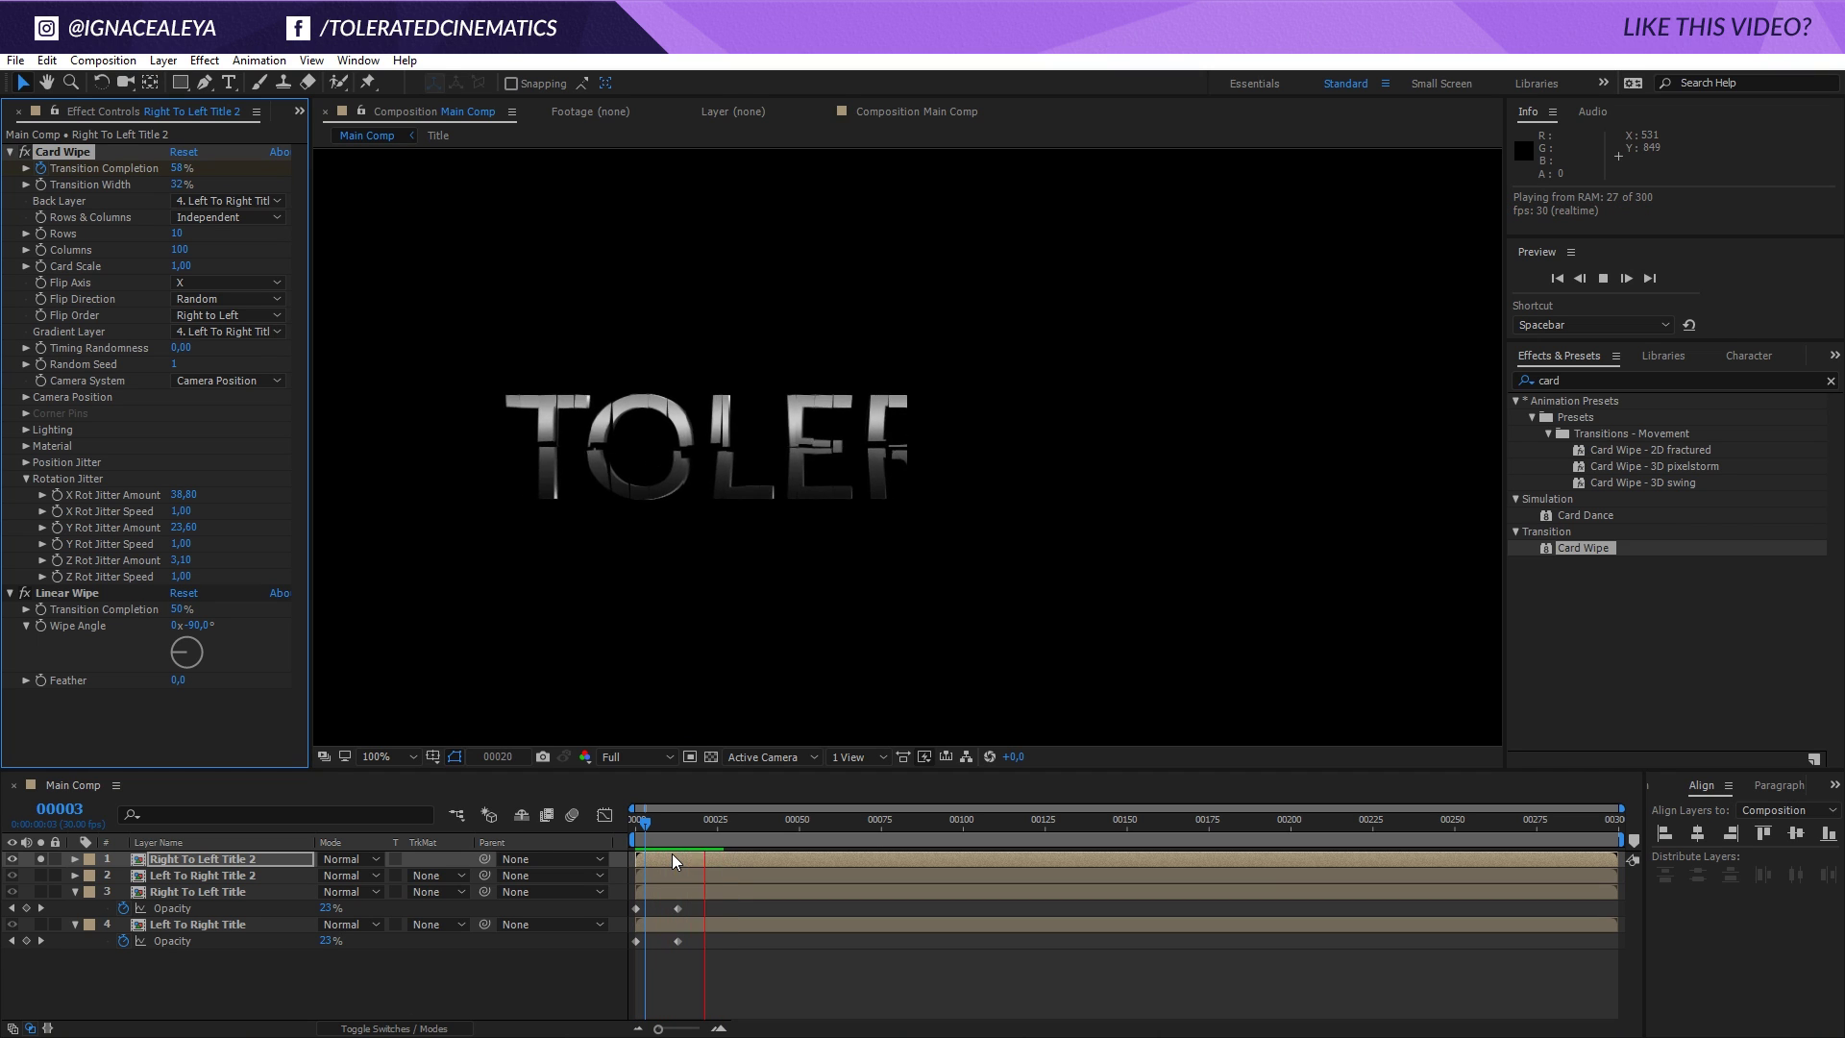
Keyframe Right To Left Title 2's X and Z rotation jitter, zeroing them near frame 25.
drag(677, 820, 615, 840)
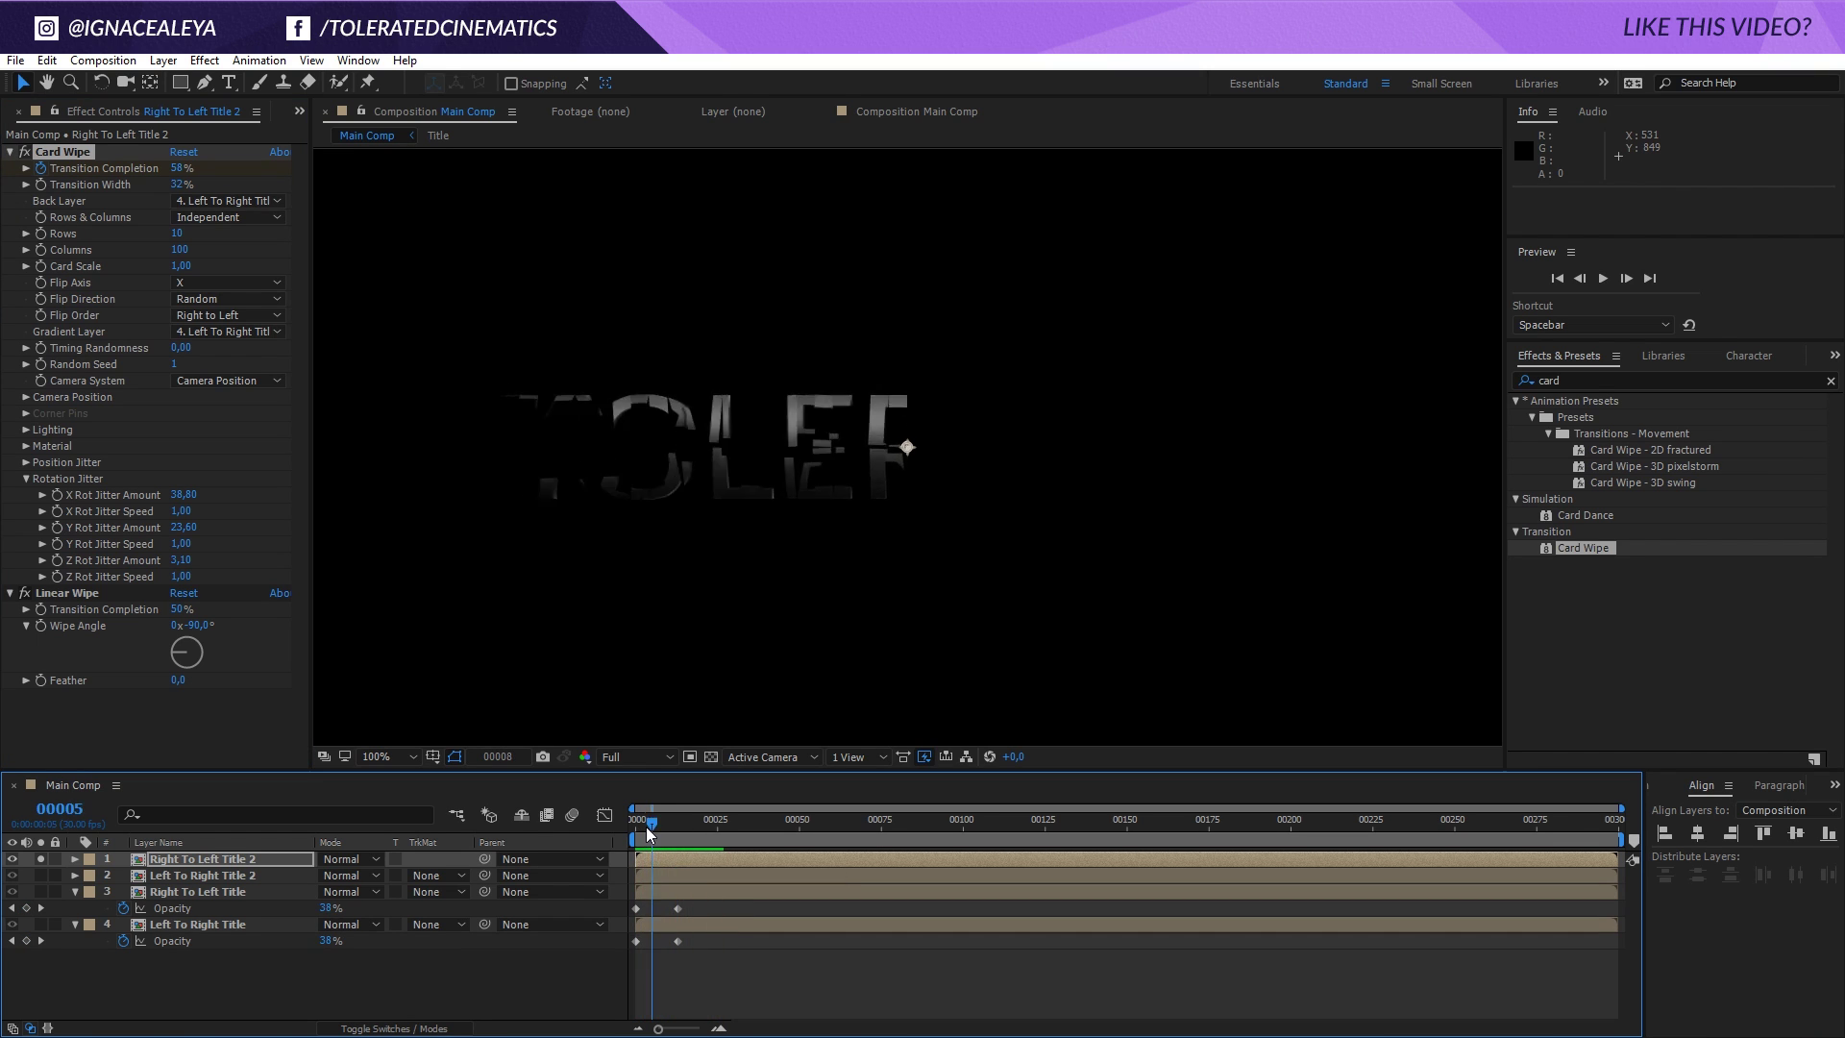
click(179, 859)
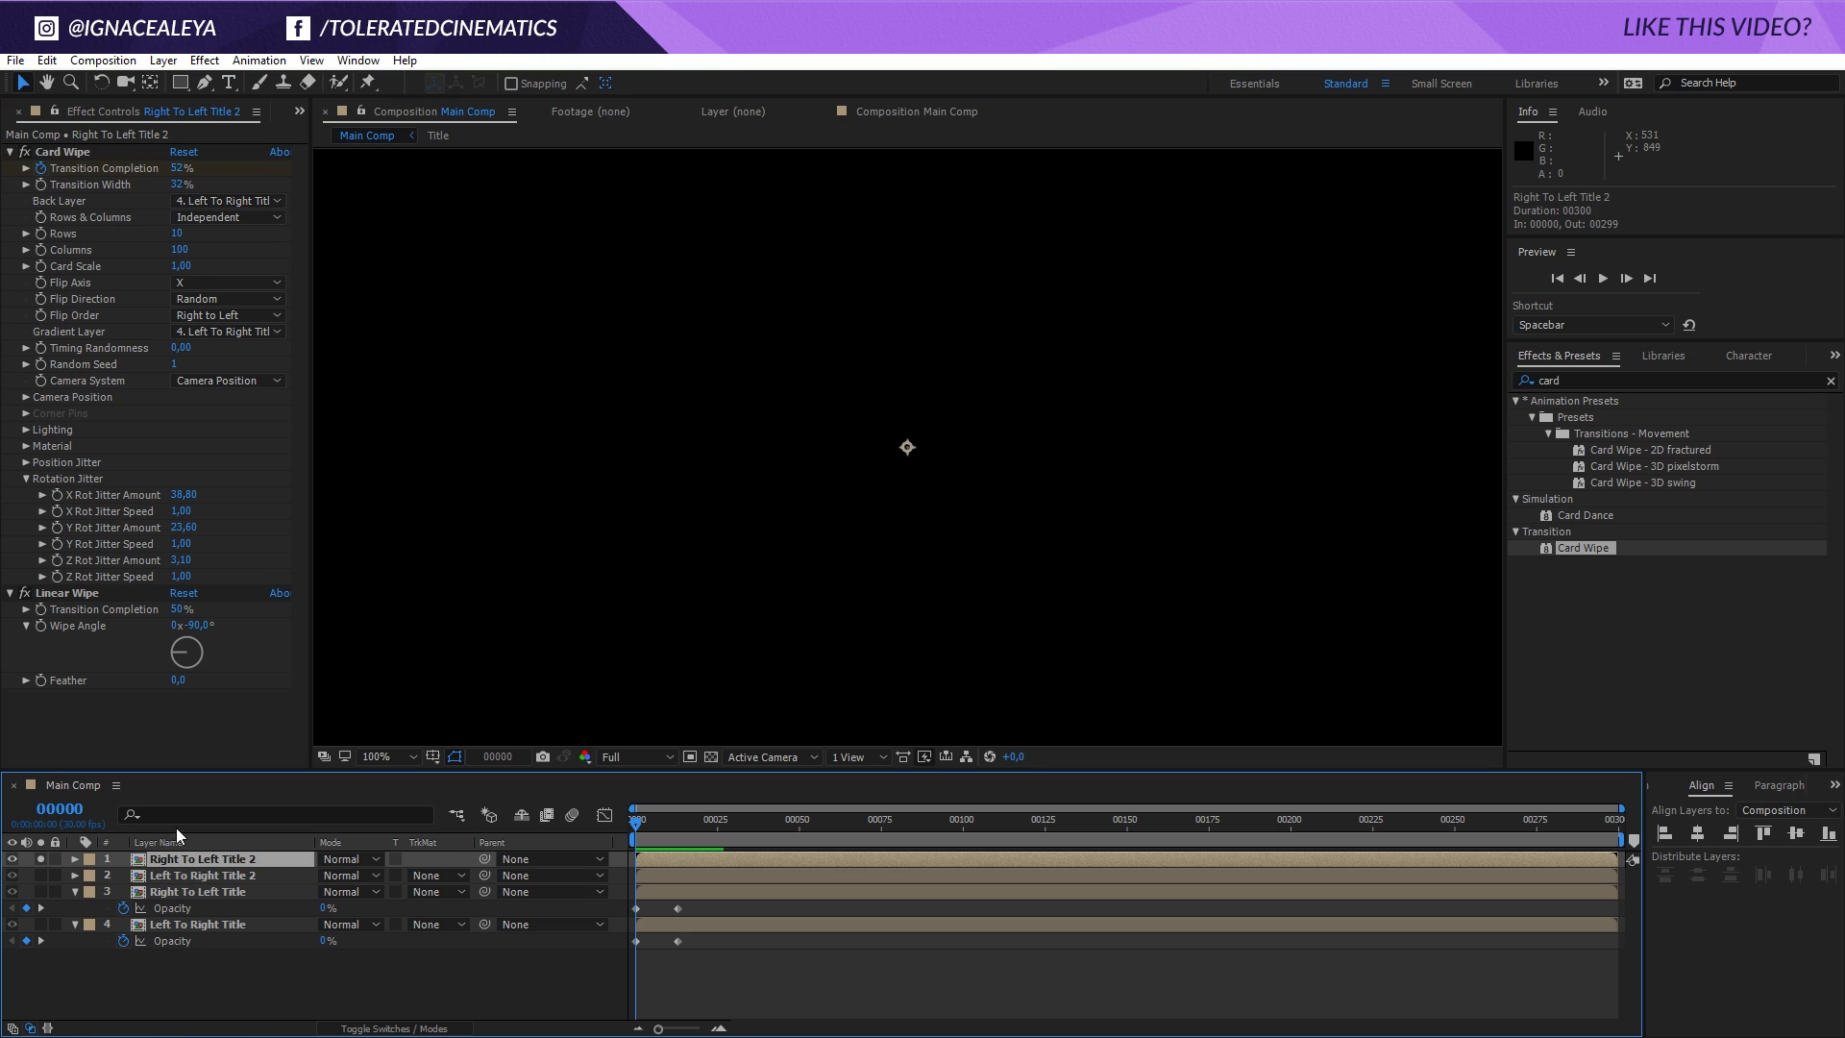
click(54, 498)
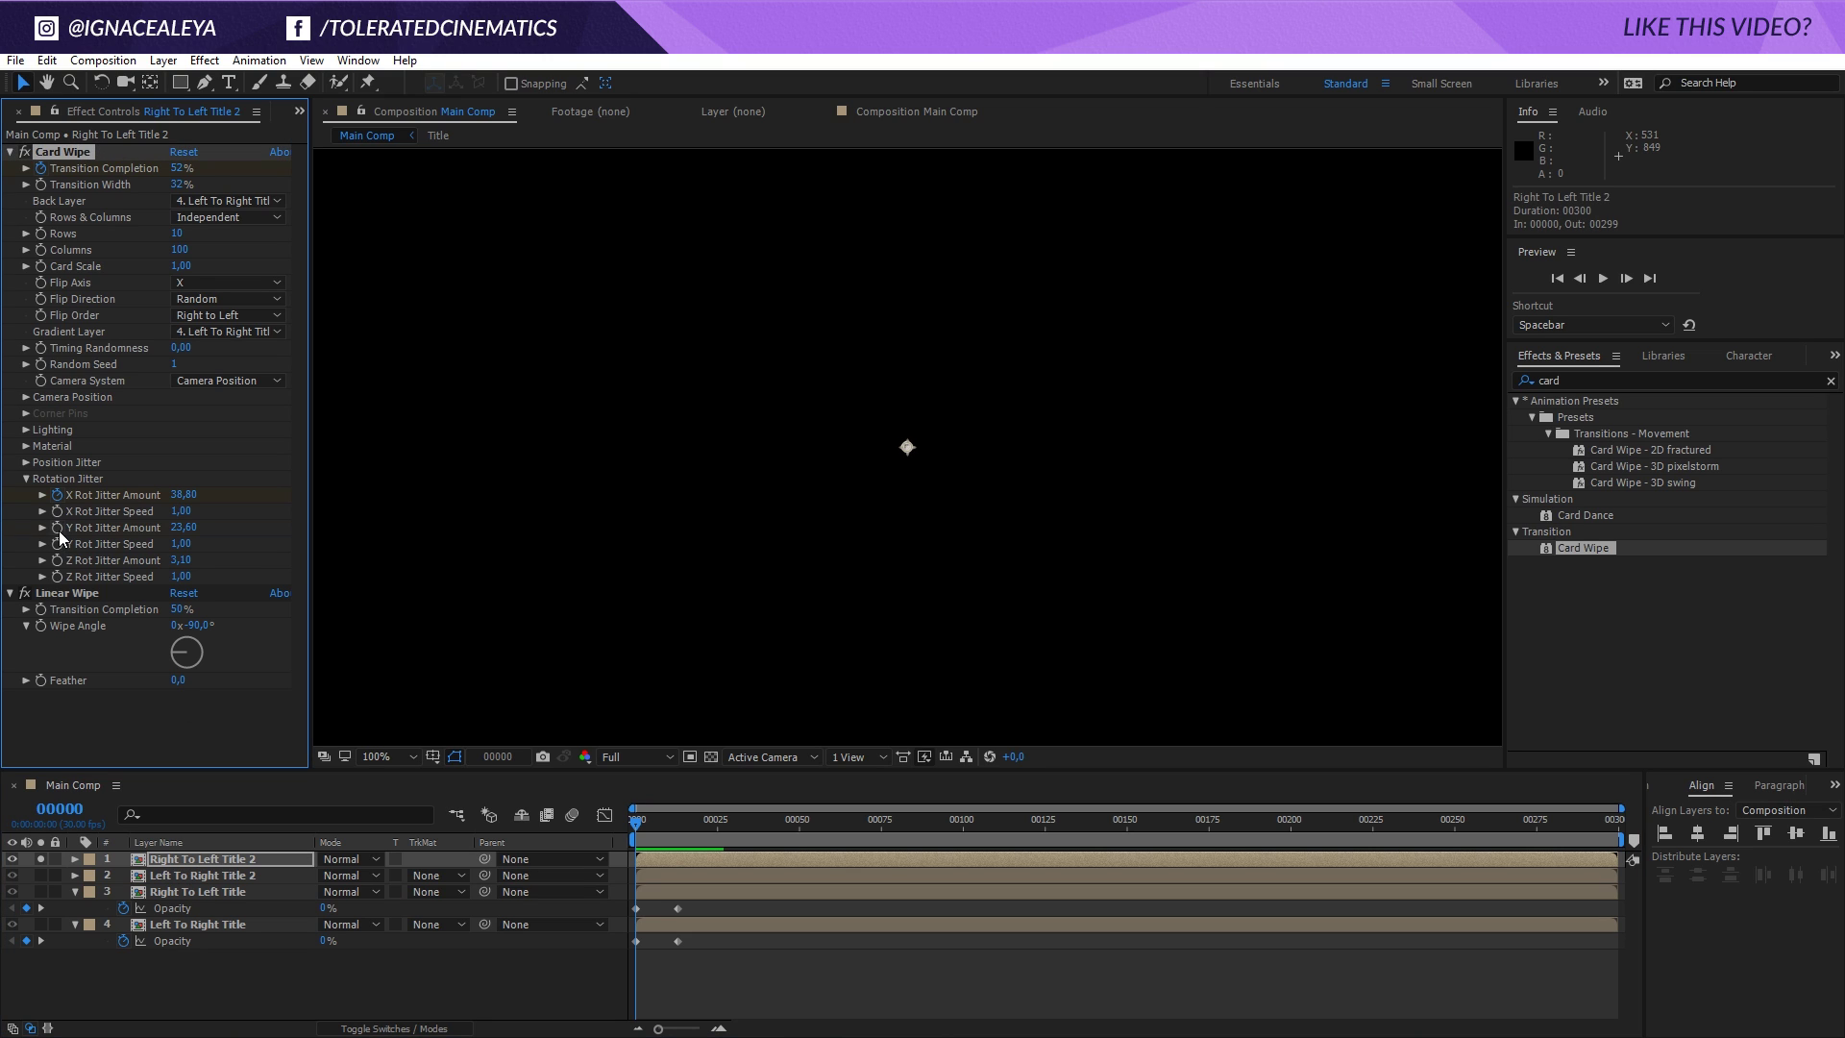
click(58, 559)
drag(646, 834, 722, 851)
click(183, 502)
click(183, 560)
text(0)
key(Return)
Preview the reveal, then set Right To Left Title 2's Z rotation jitter amount to 5.
mouse_move(688, 836)
mouse_down()
mouse_move(615, 840)
mouse_move(688, 848)
mouse_up()
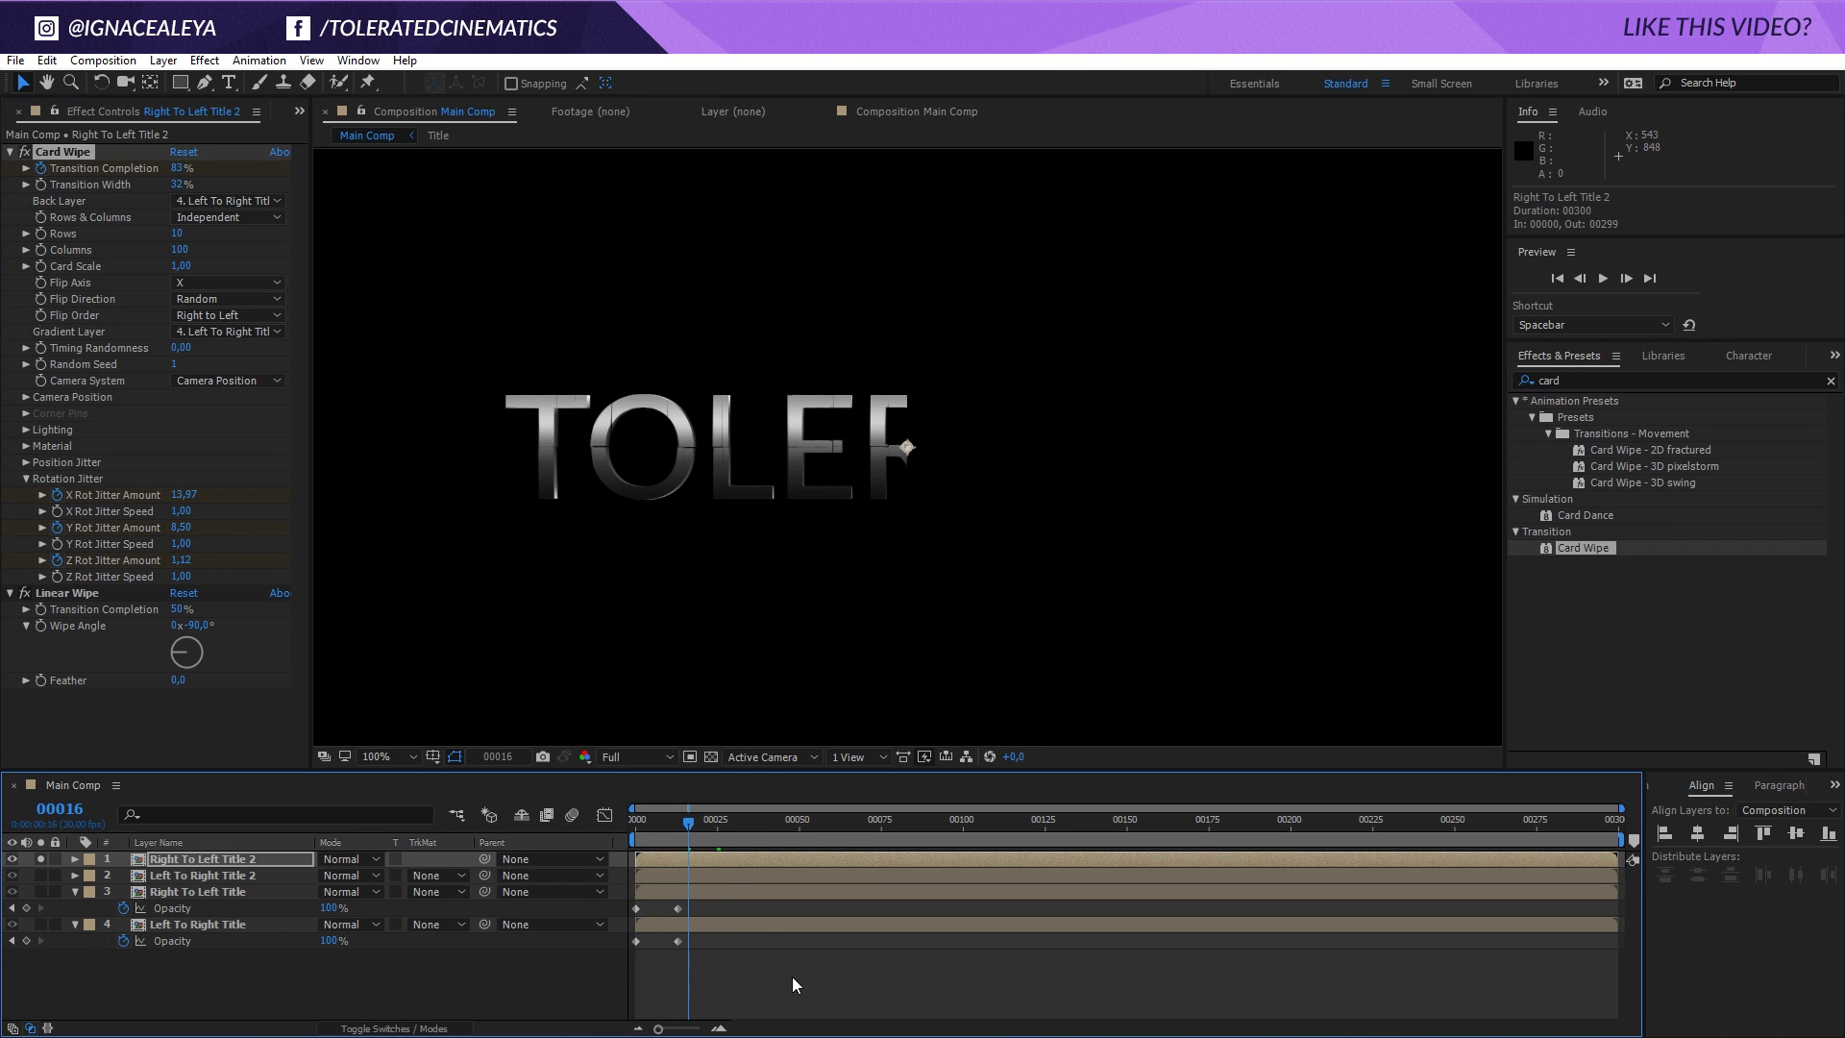
click(791, 976)
key(space)
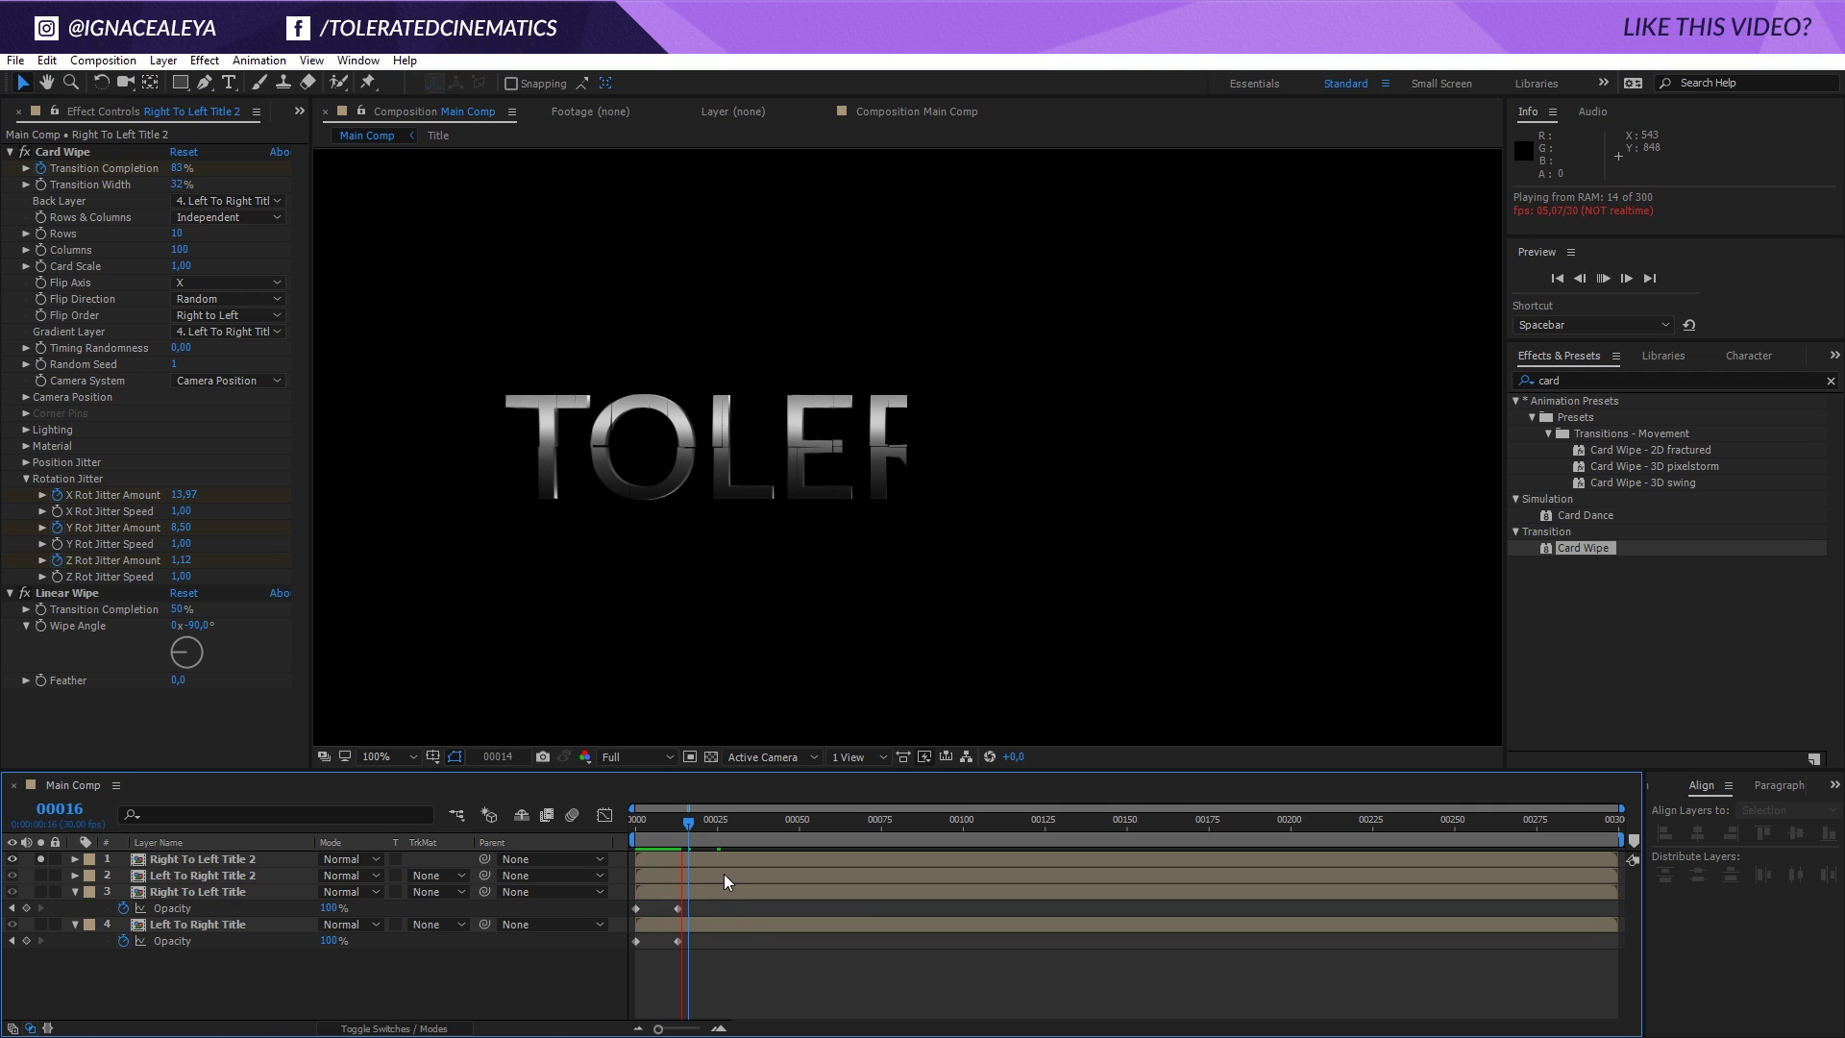
key(space)
click(184, 494)
click(188, 527)
key(Return)
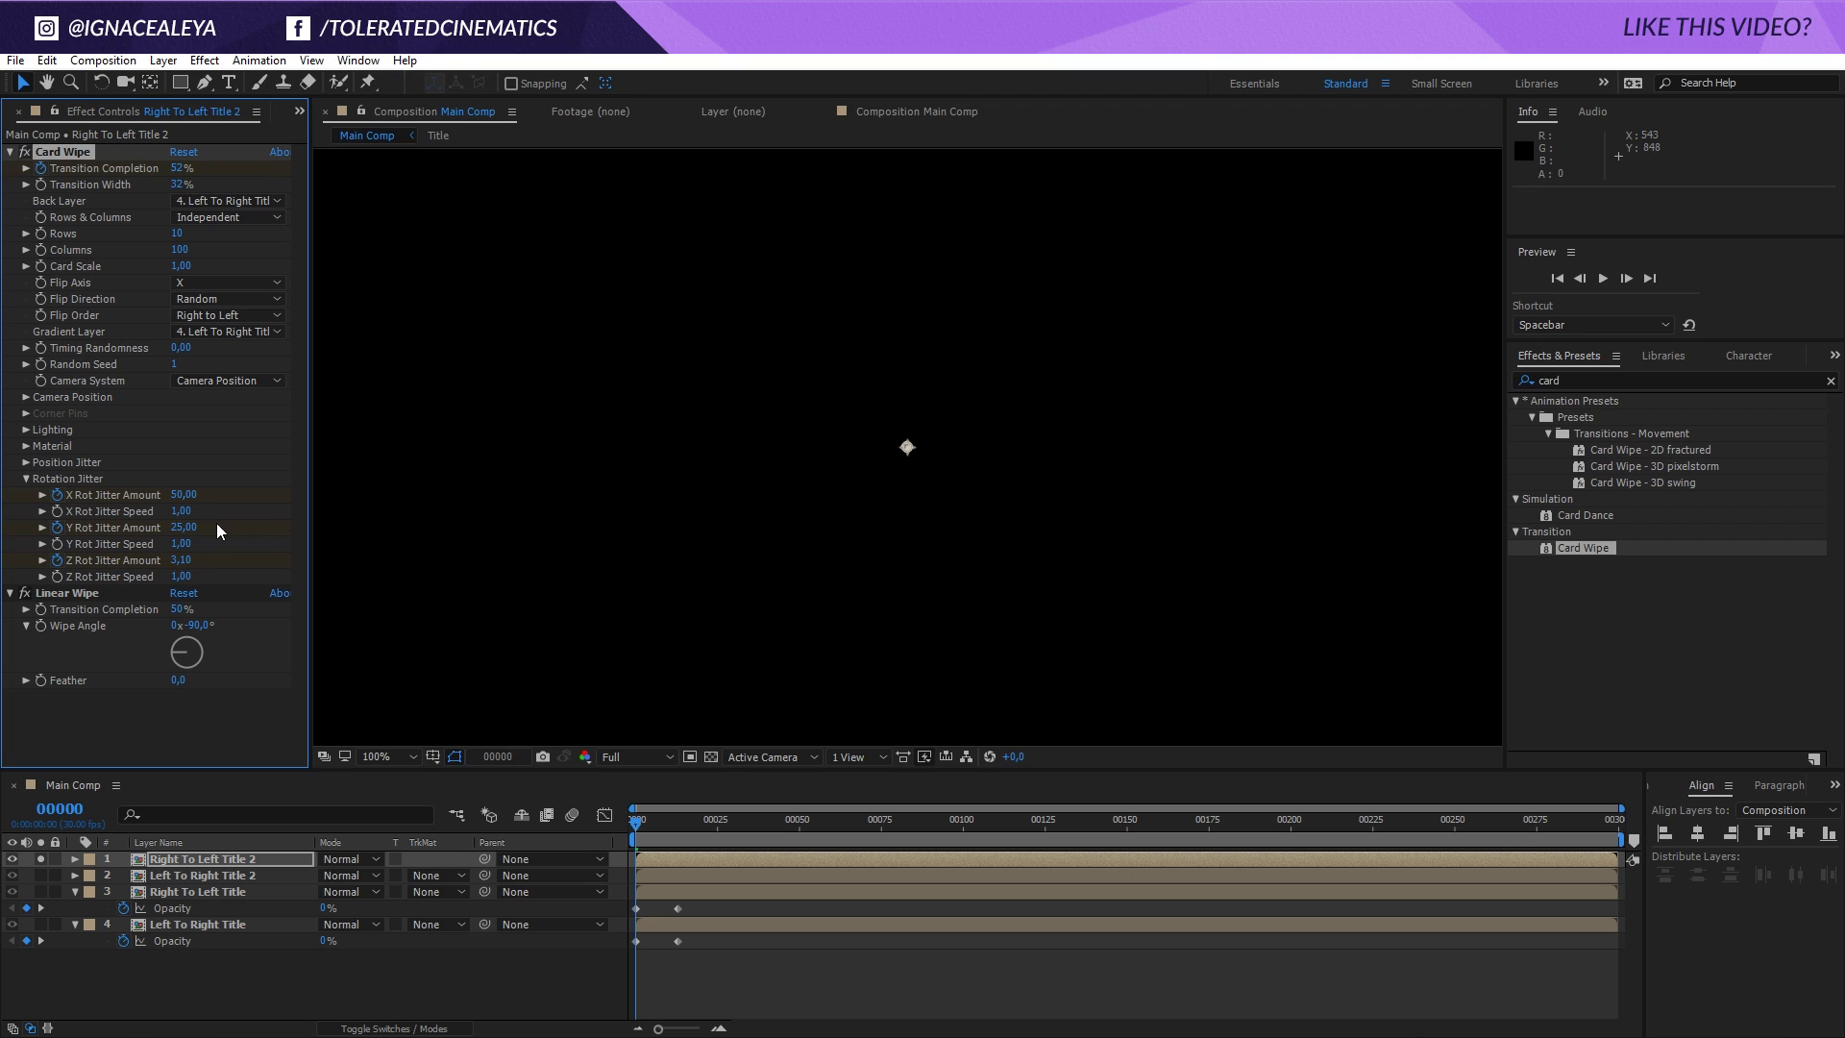
click(191, 559)
text(5)
key(Return)
Set Left To Right Title 2's X rotation jitter to 50 and Y and Z to 5.
click(648, 876)
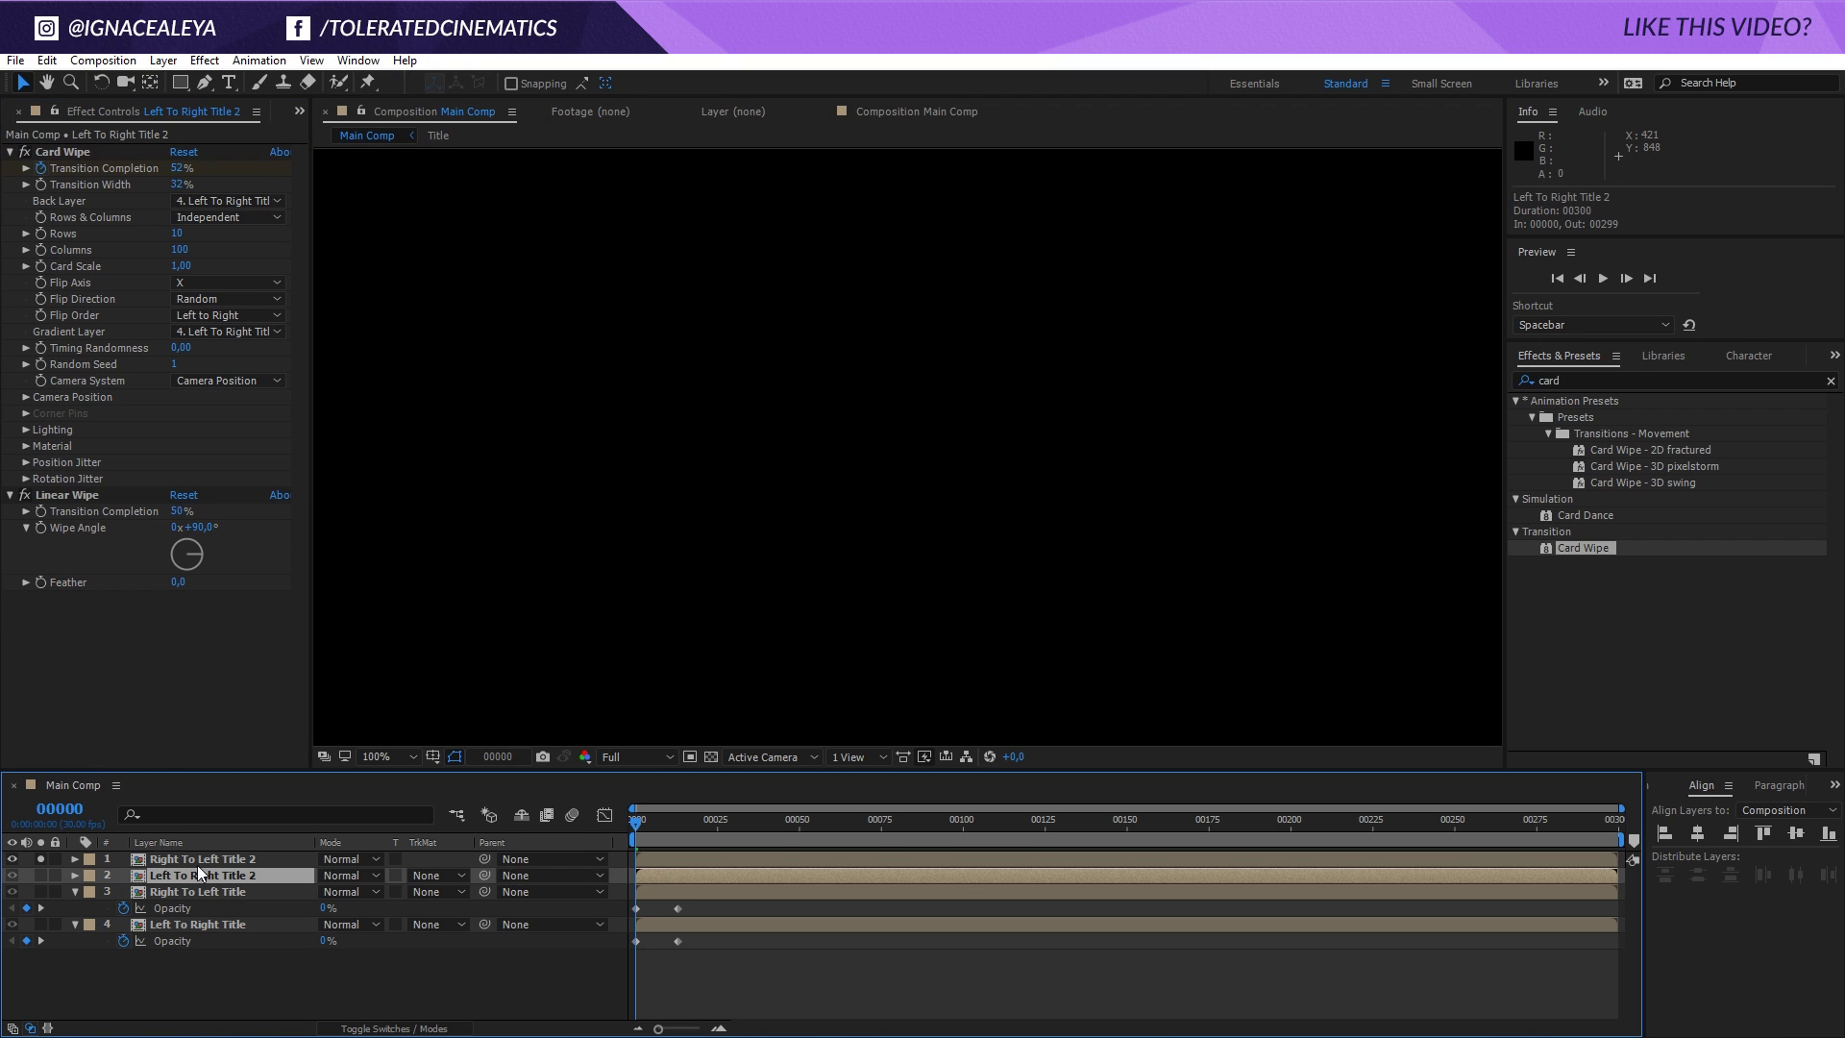
click(26, 479)
click(180, 495)
text(50)
key(Return)
click(179, 527)
text(5)
click(180, 561)
text(5)
key(Return)
Keyframe Left To Right Title 2's jitter amounts down to 0 at frame 25 and preview.
click(663, 858)
click(663, 875)
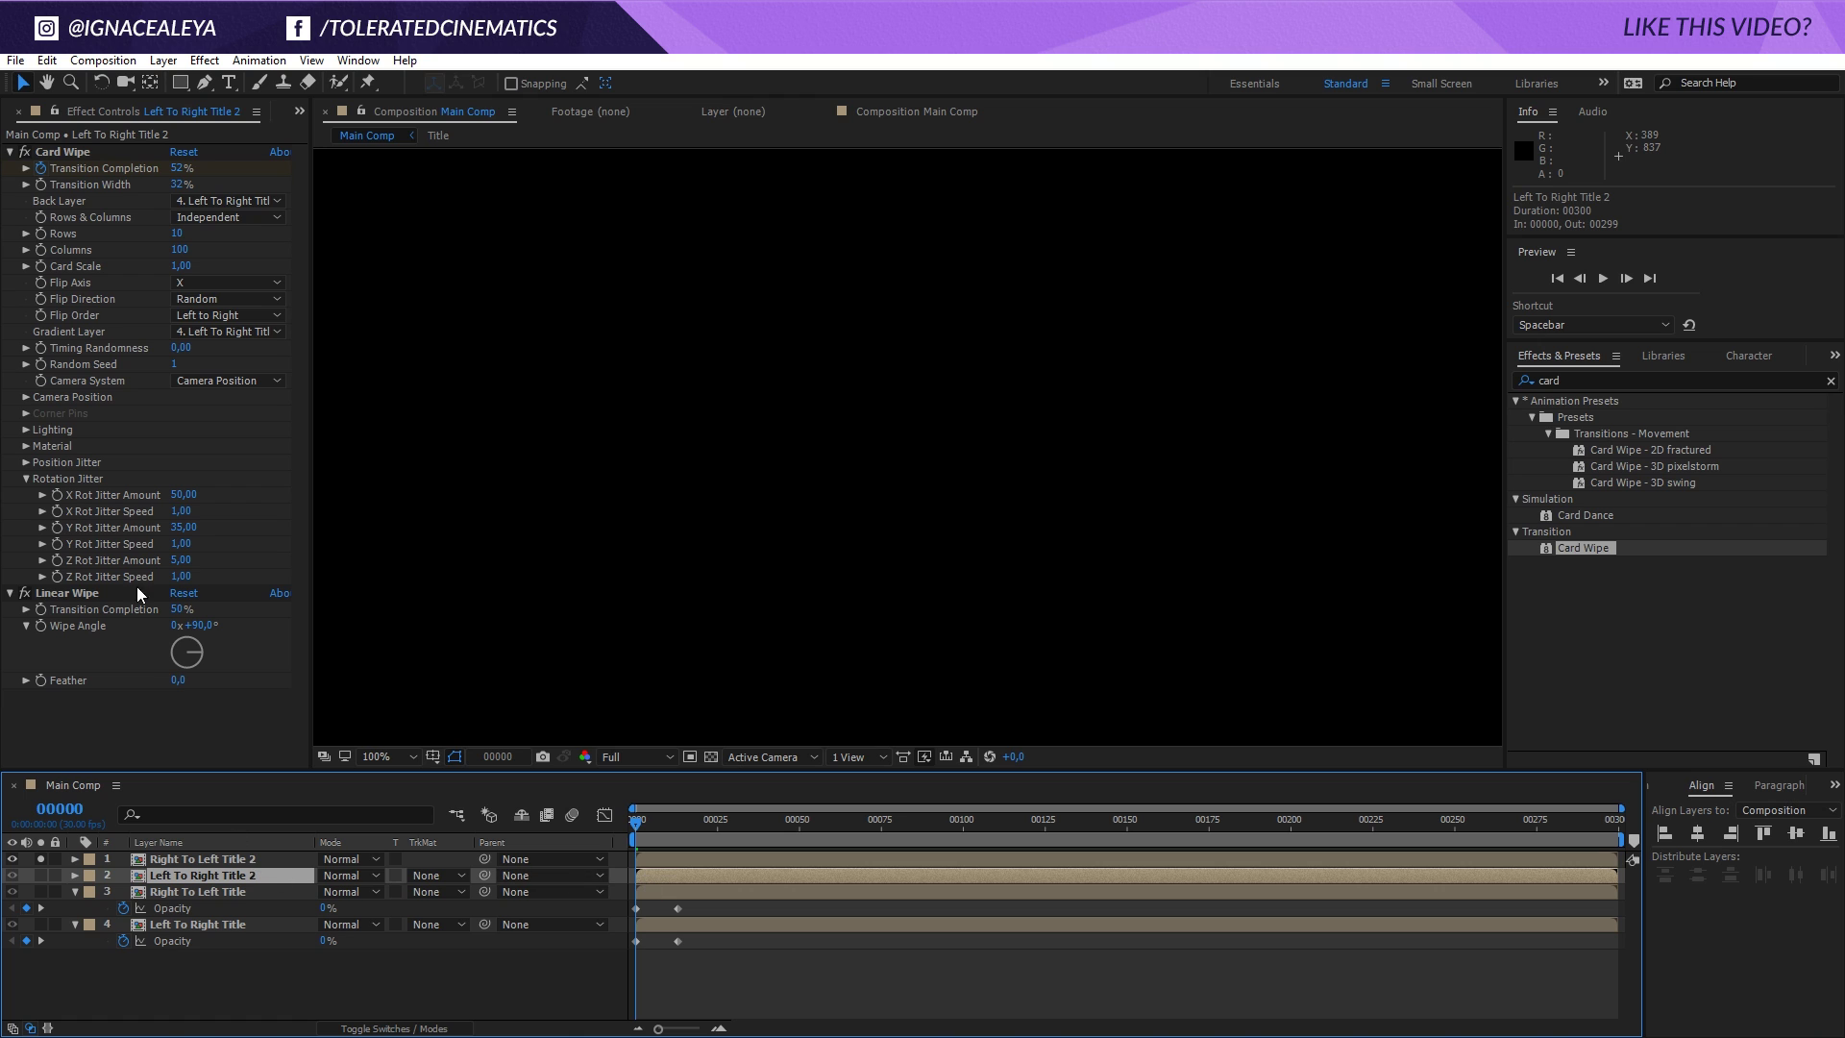
click(58, 495)
click(58, 561)
drag(667, 835, 718, 836)
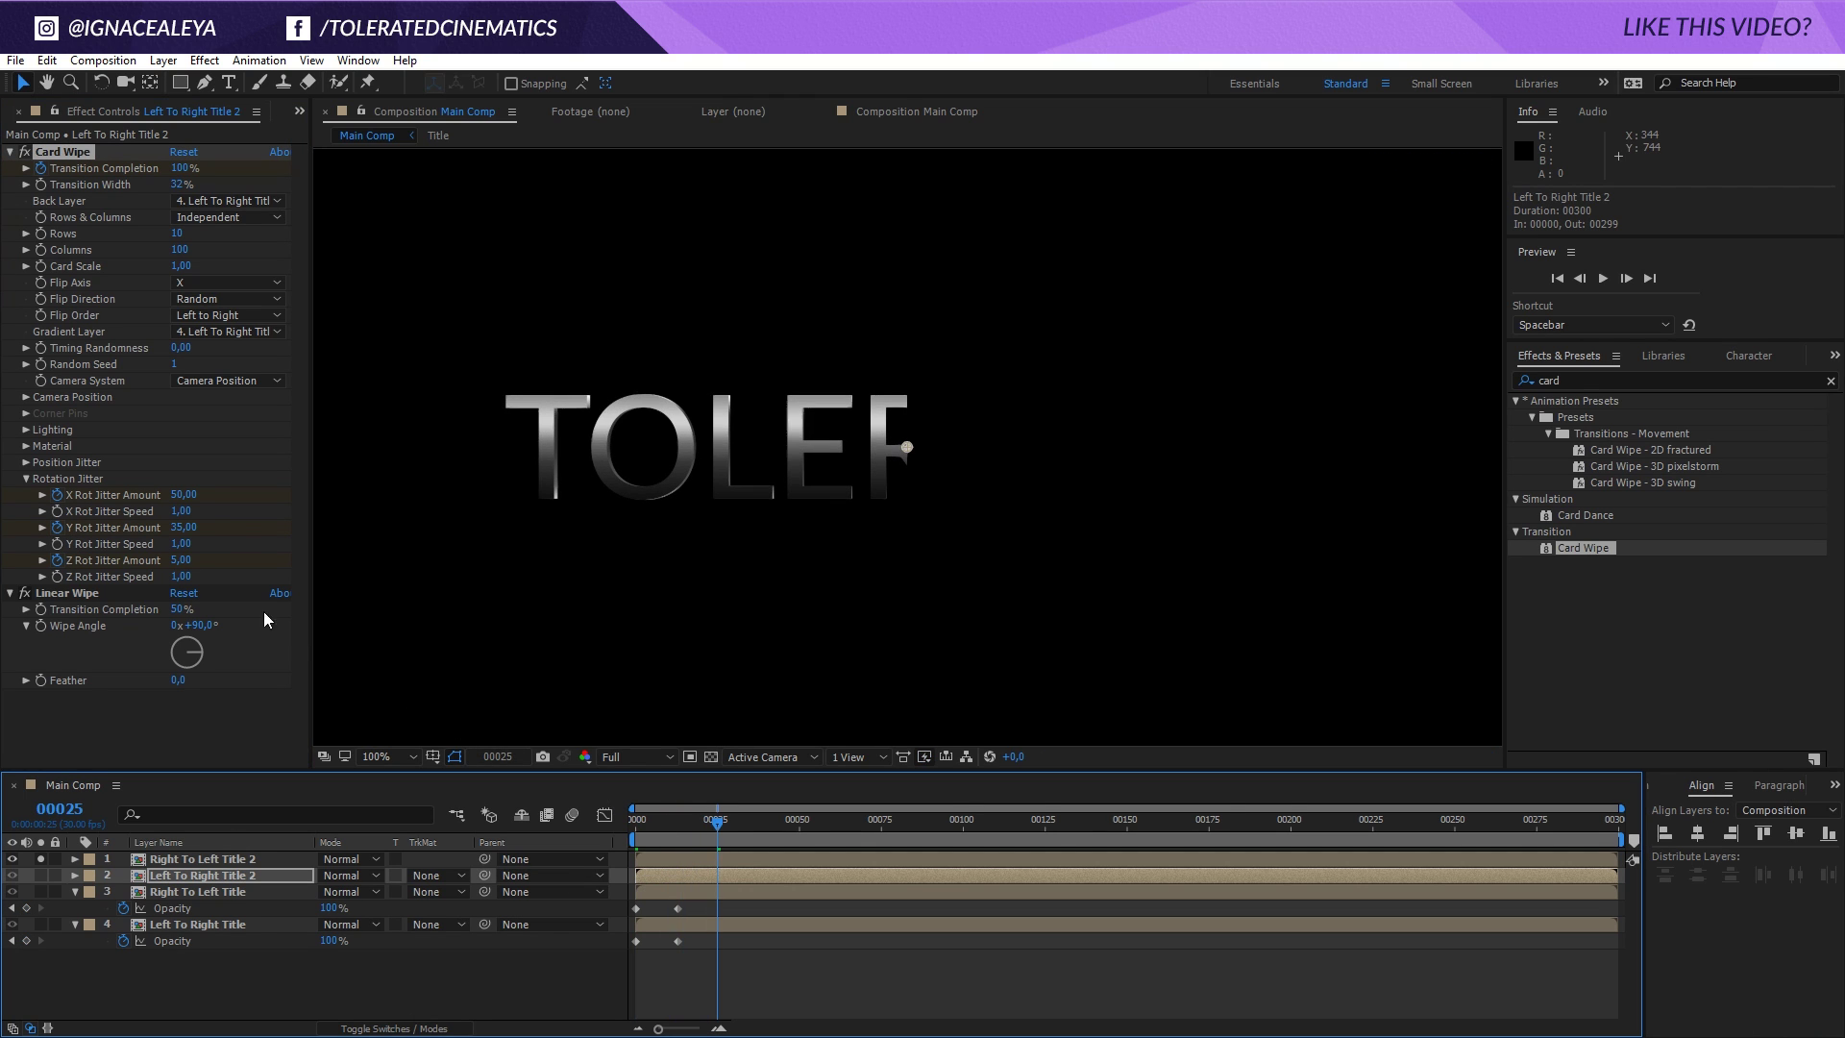
drag(187, 495, 171, 561)
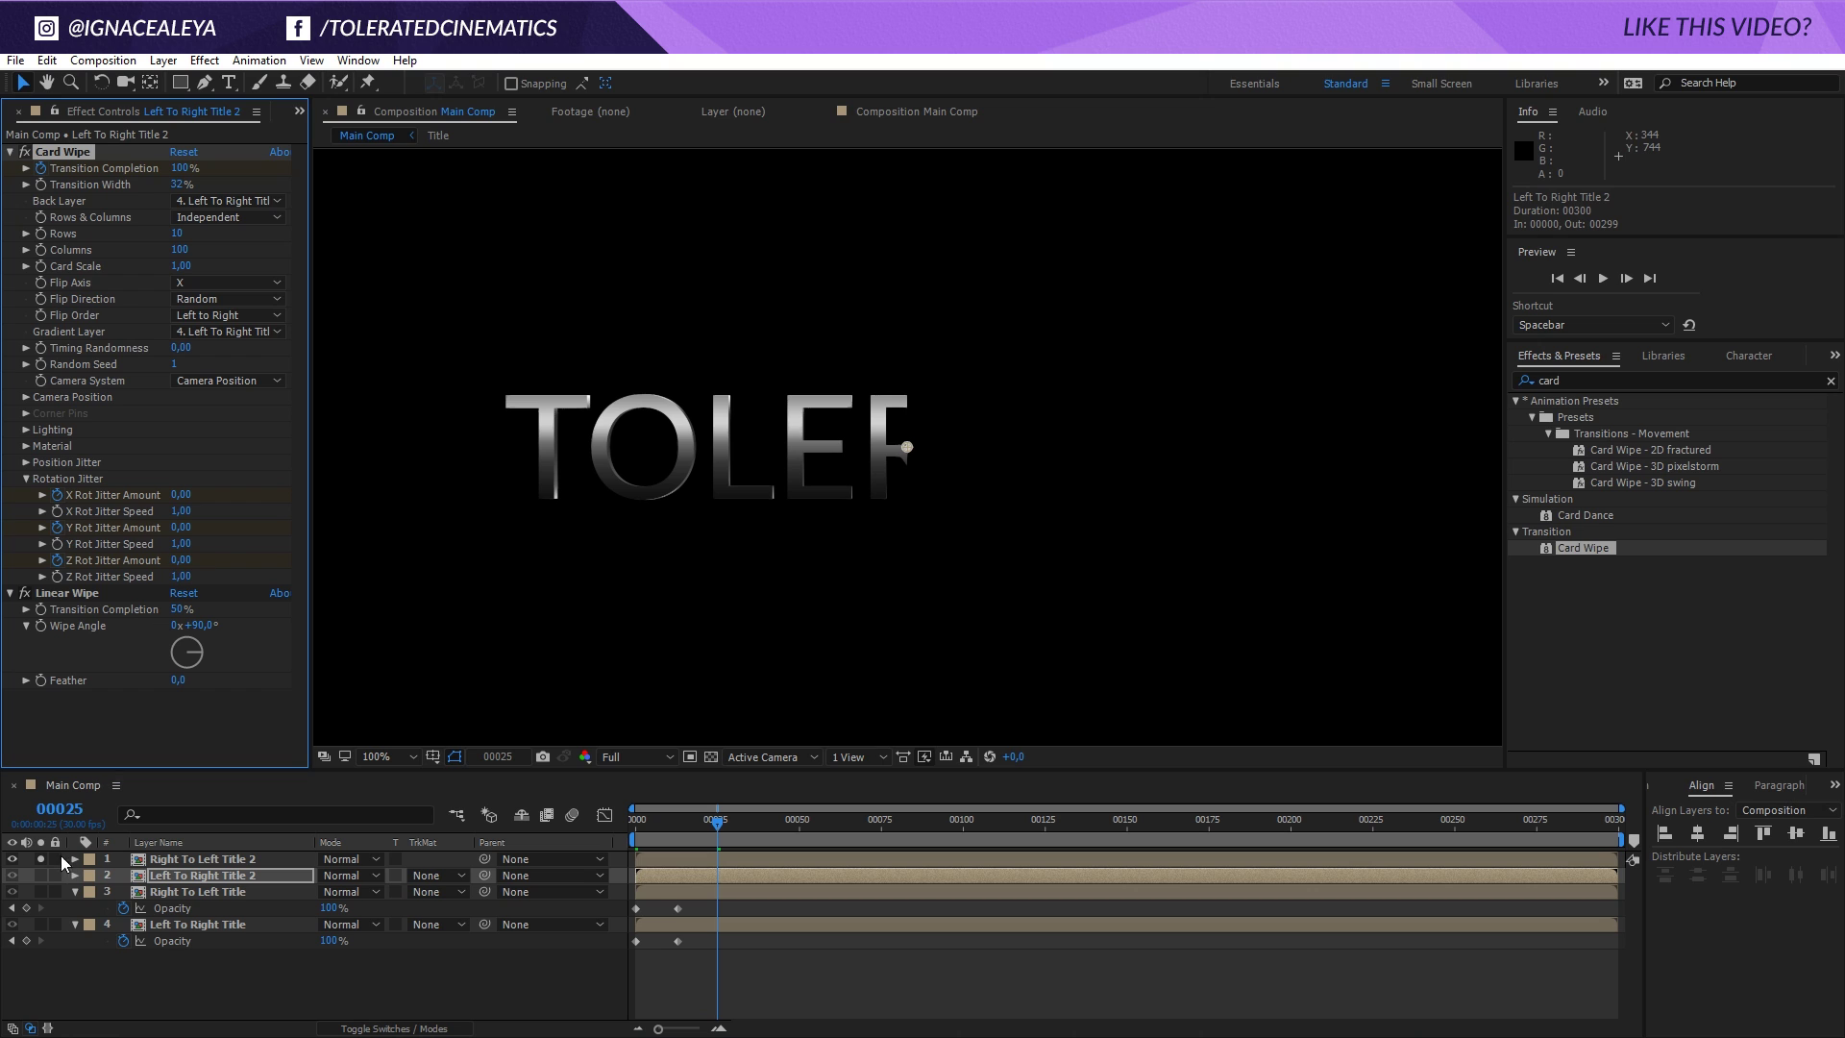
click(43, 856)
key(space)
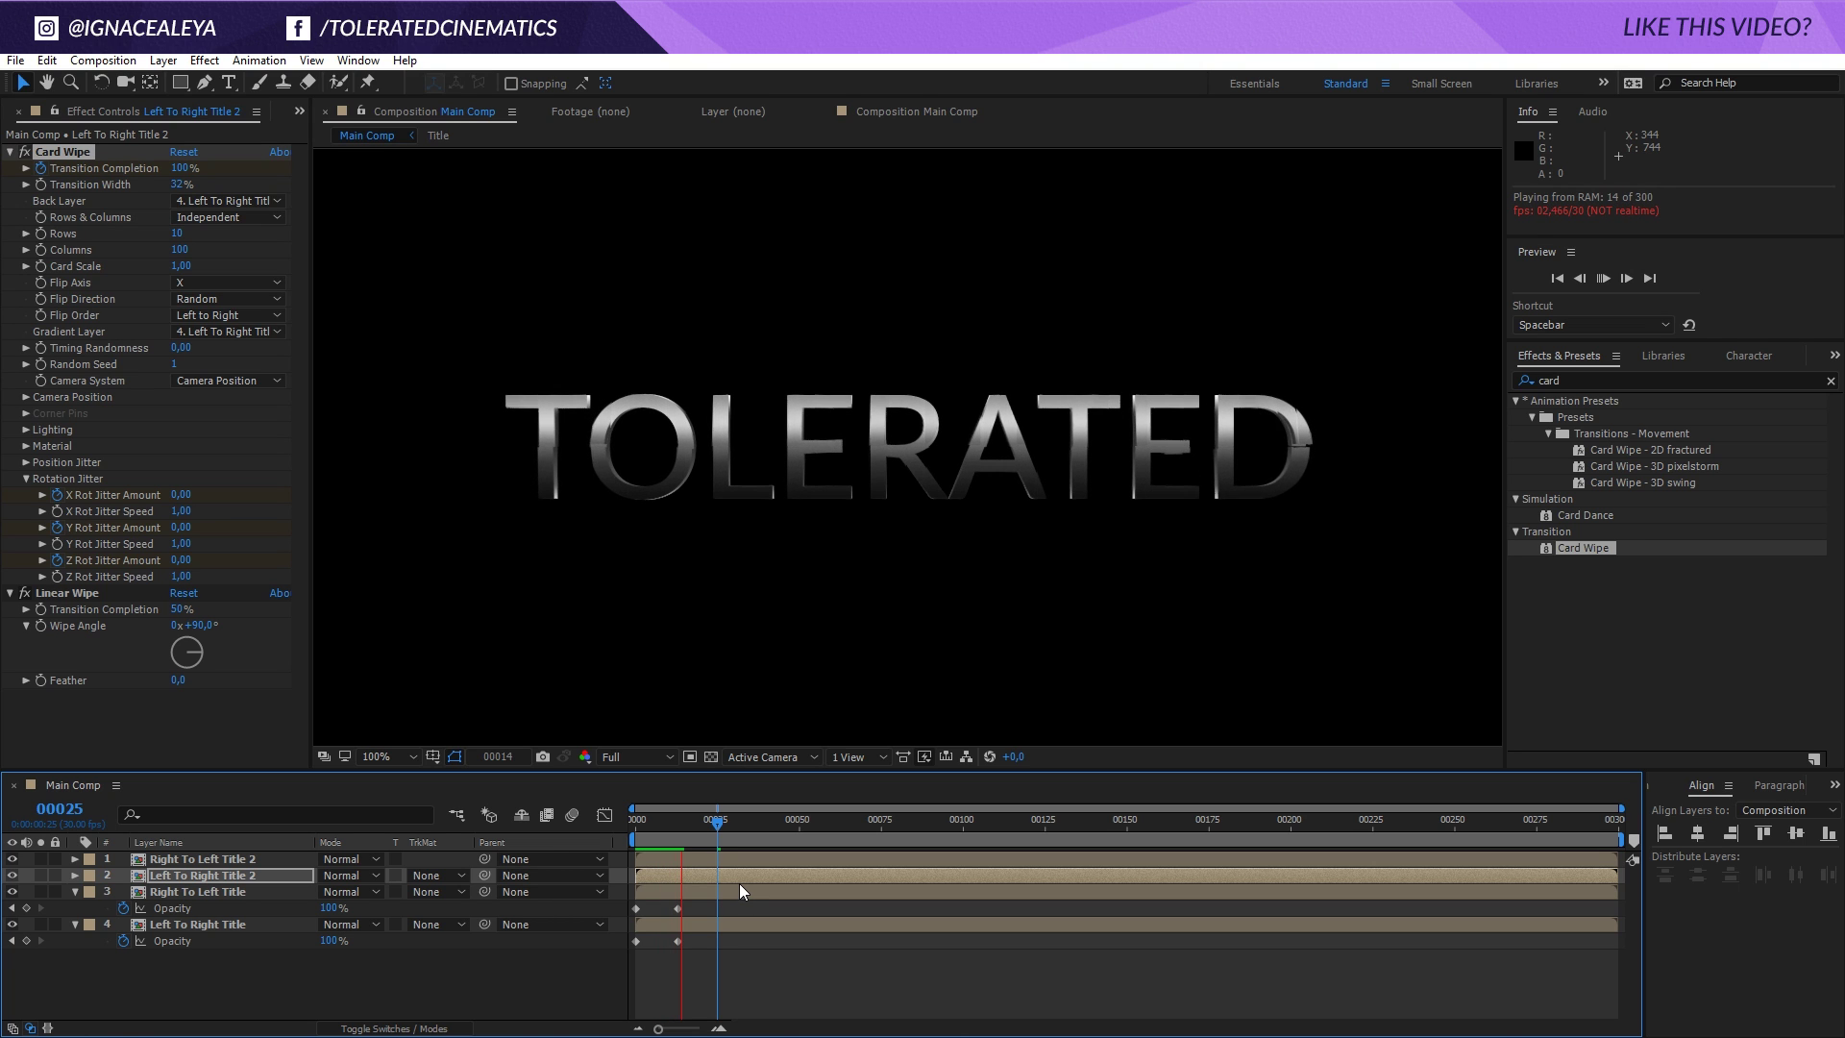
Apply Easy Ease to the ending keyframes of all four title layers.
click(719, 824)
key(ctrl+a)
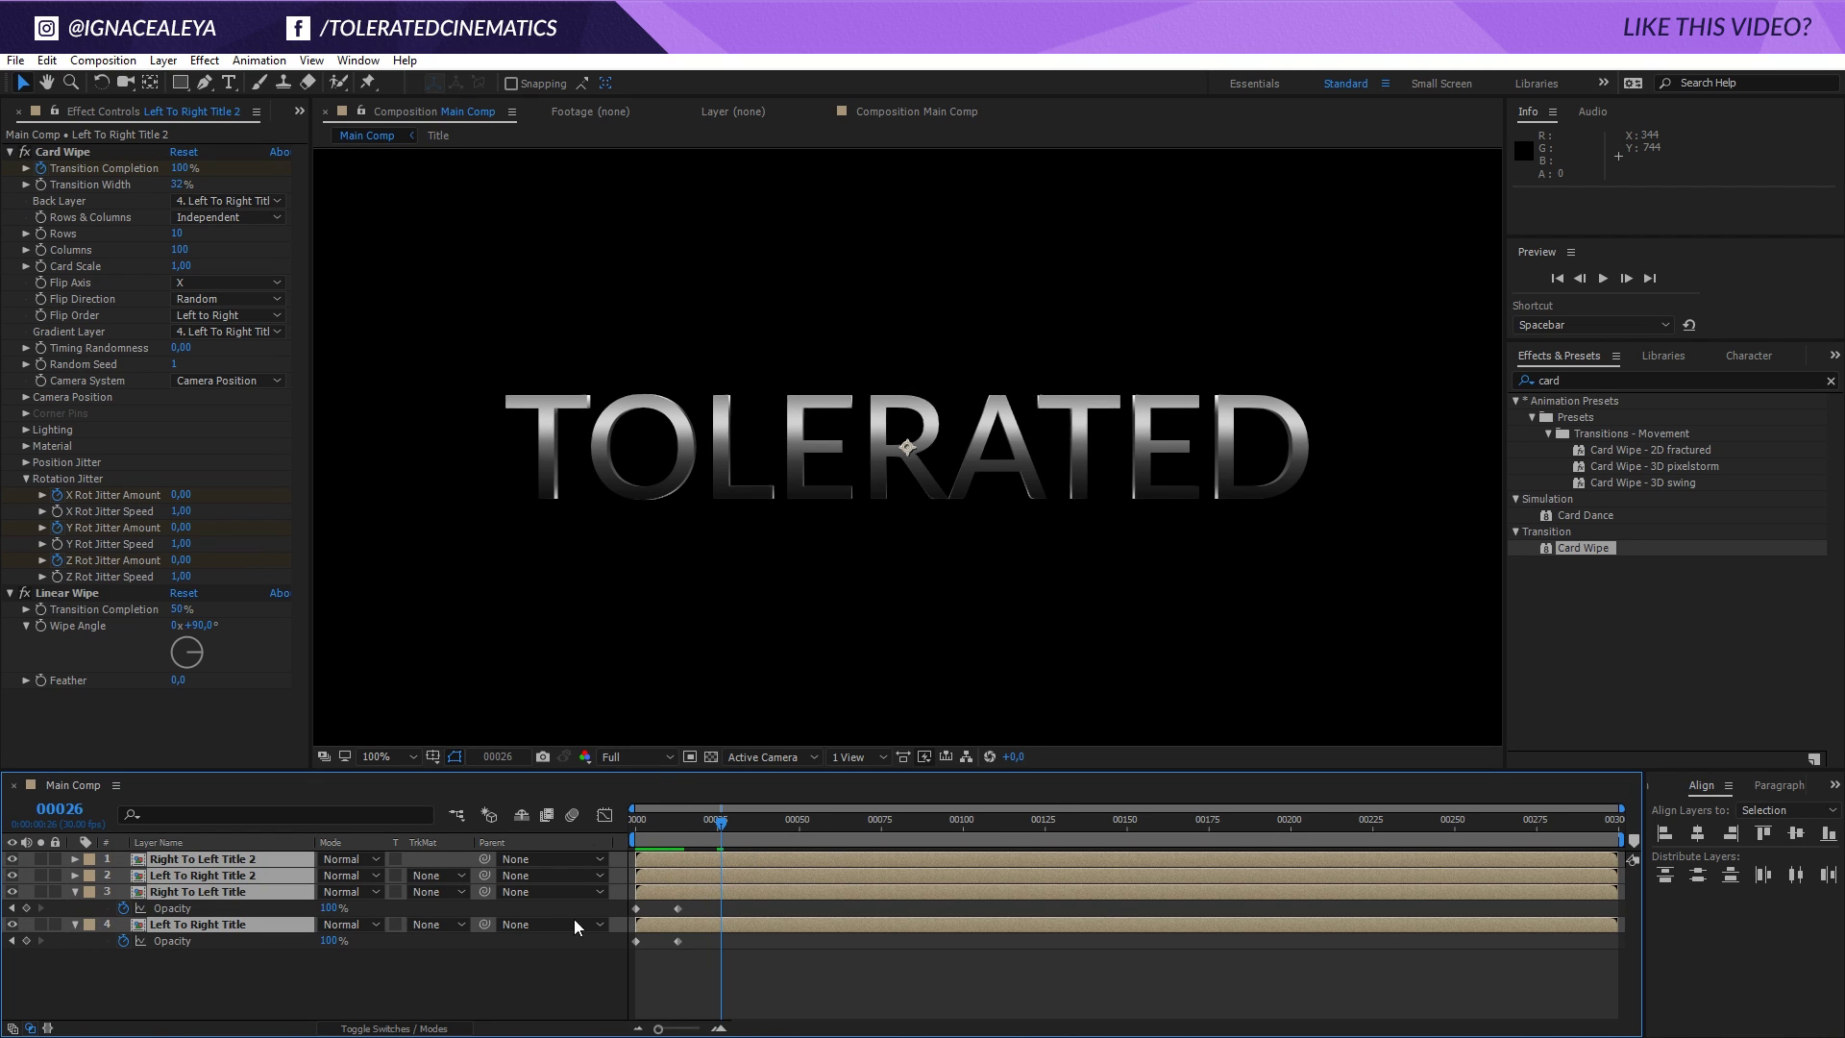
key(u)
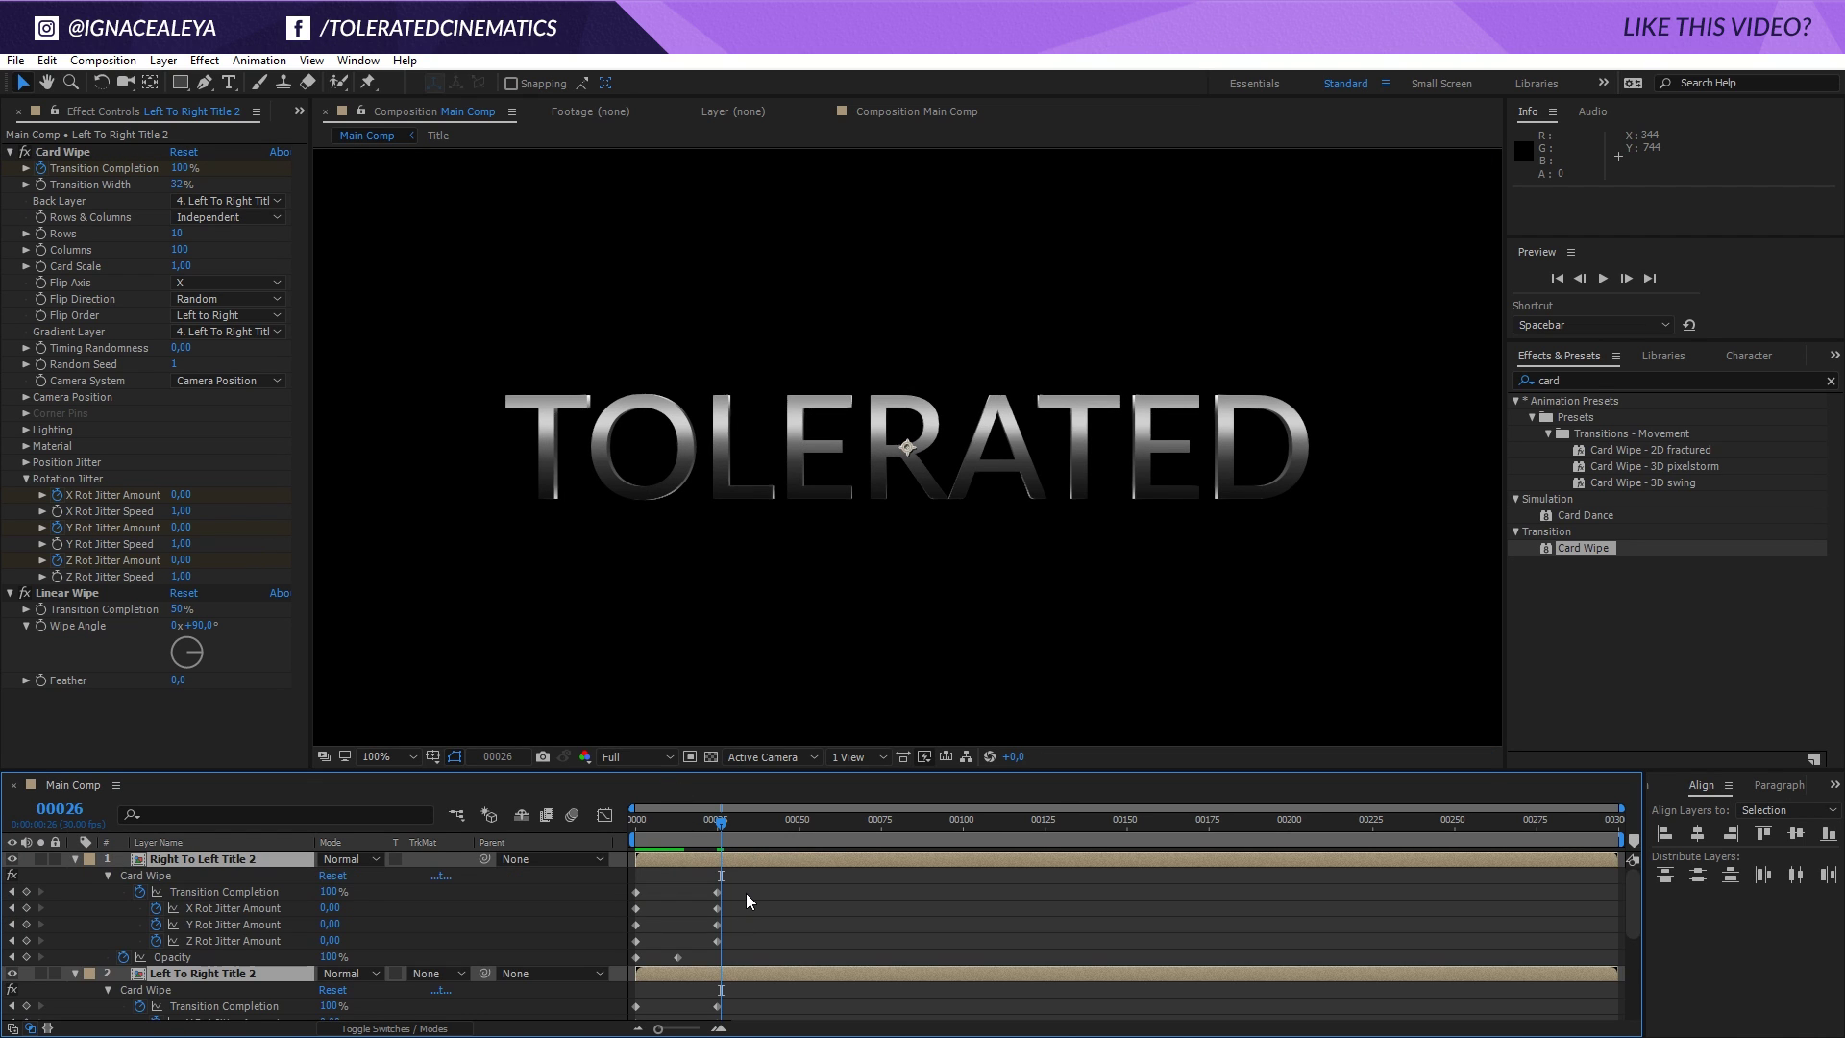
drag(752, 885, 765, 996)
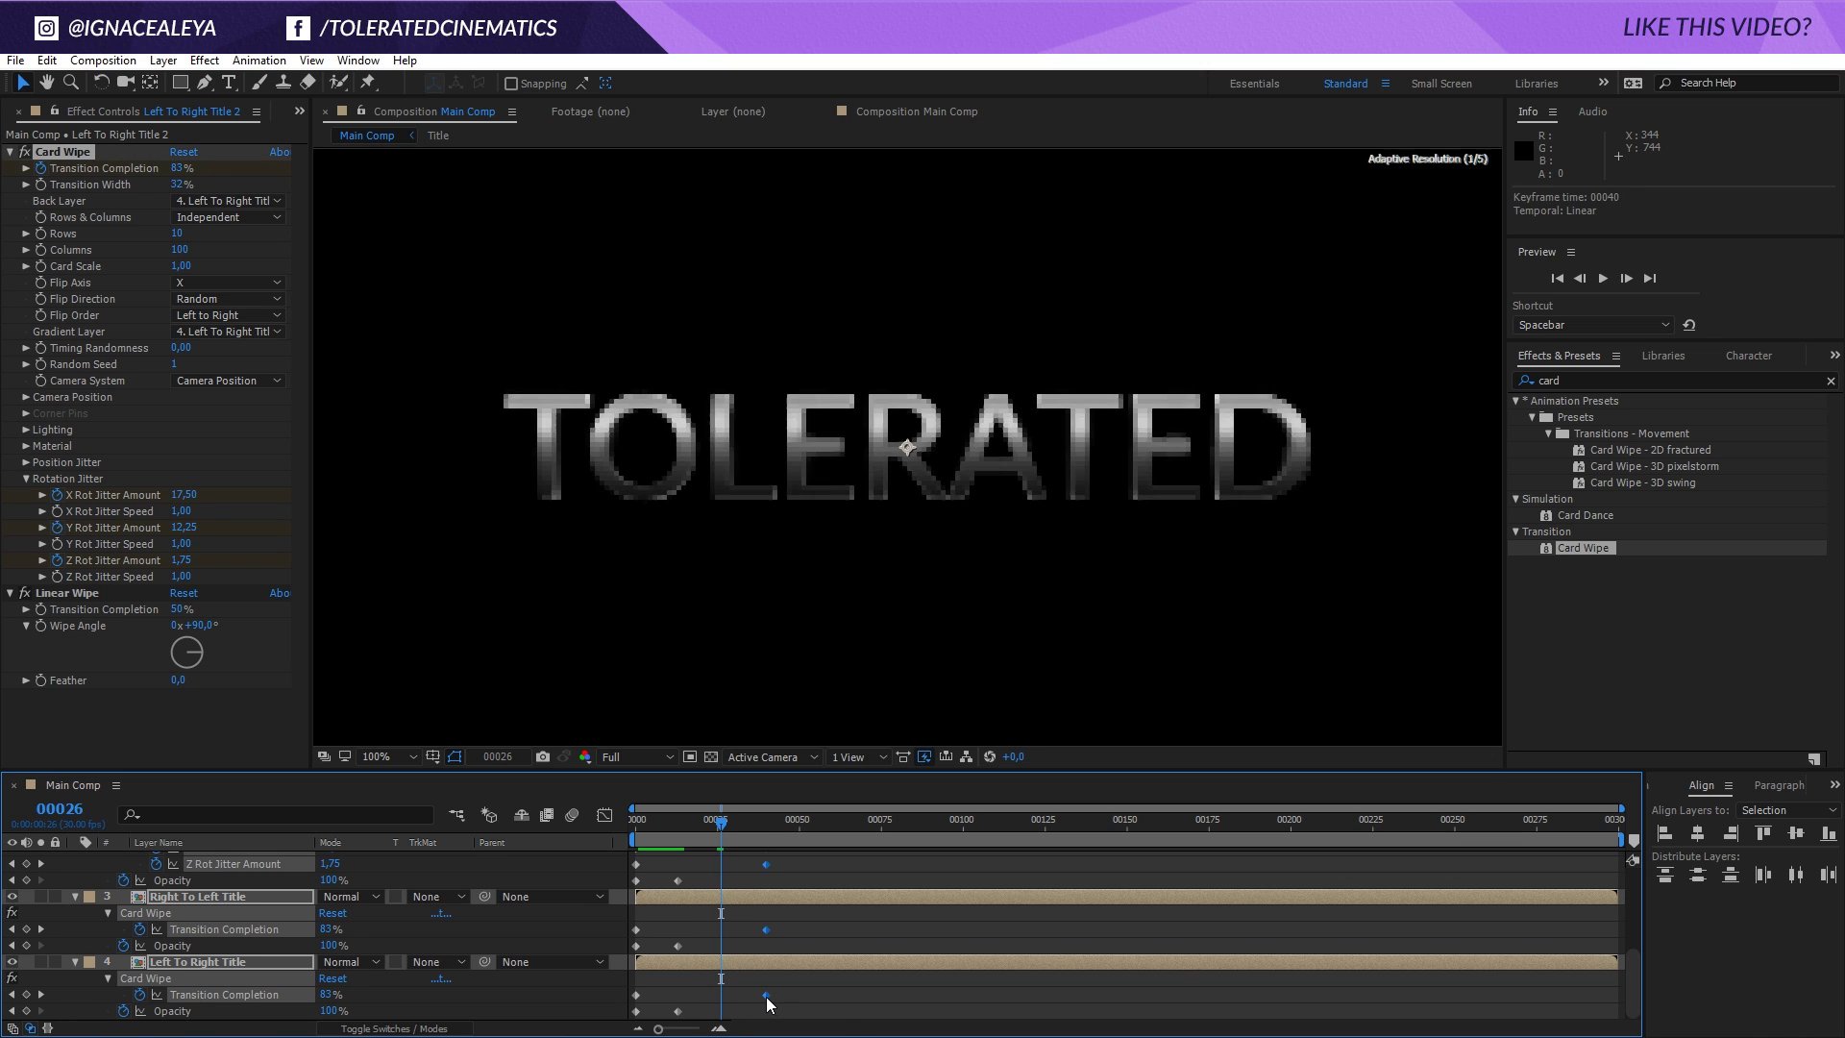
right_click(767, 1001)
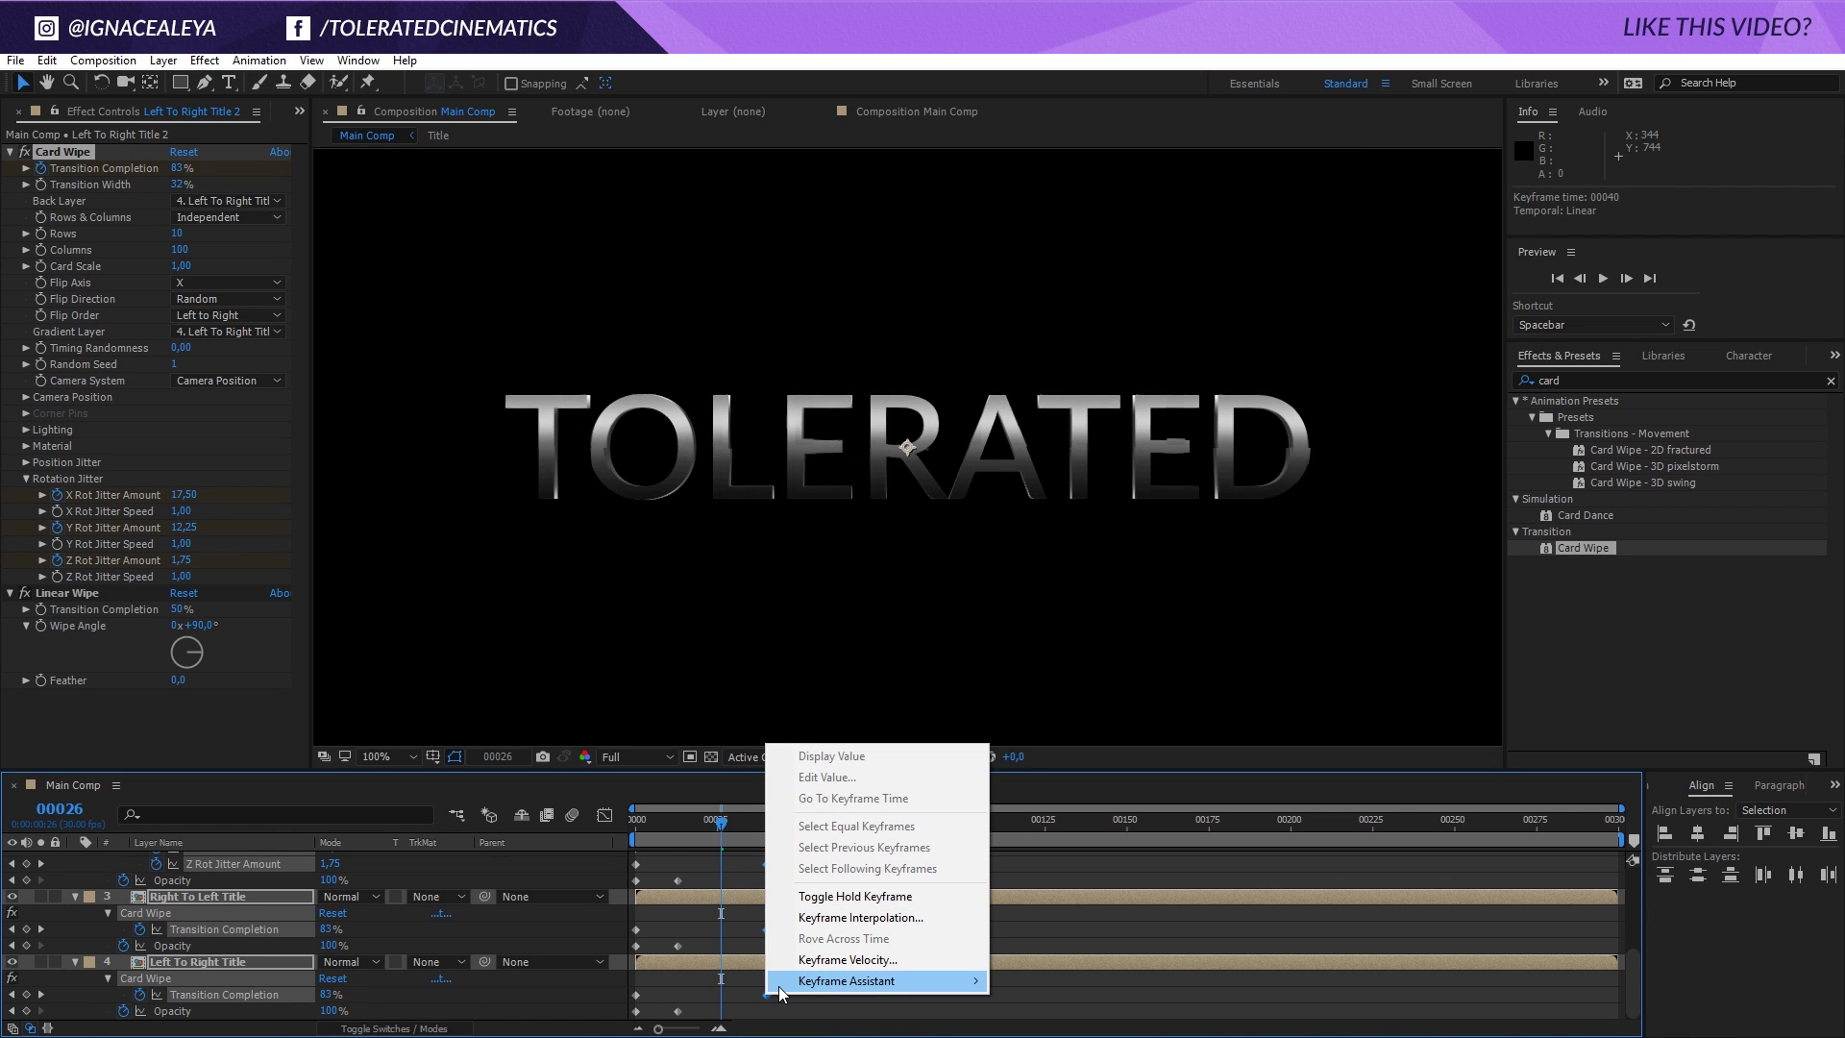
mouse_move(778, 986)
click(531, 852)
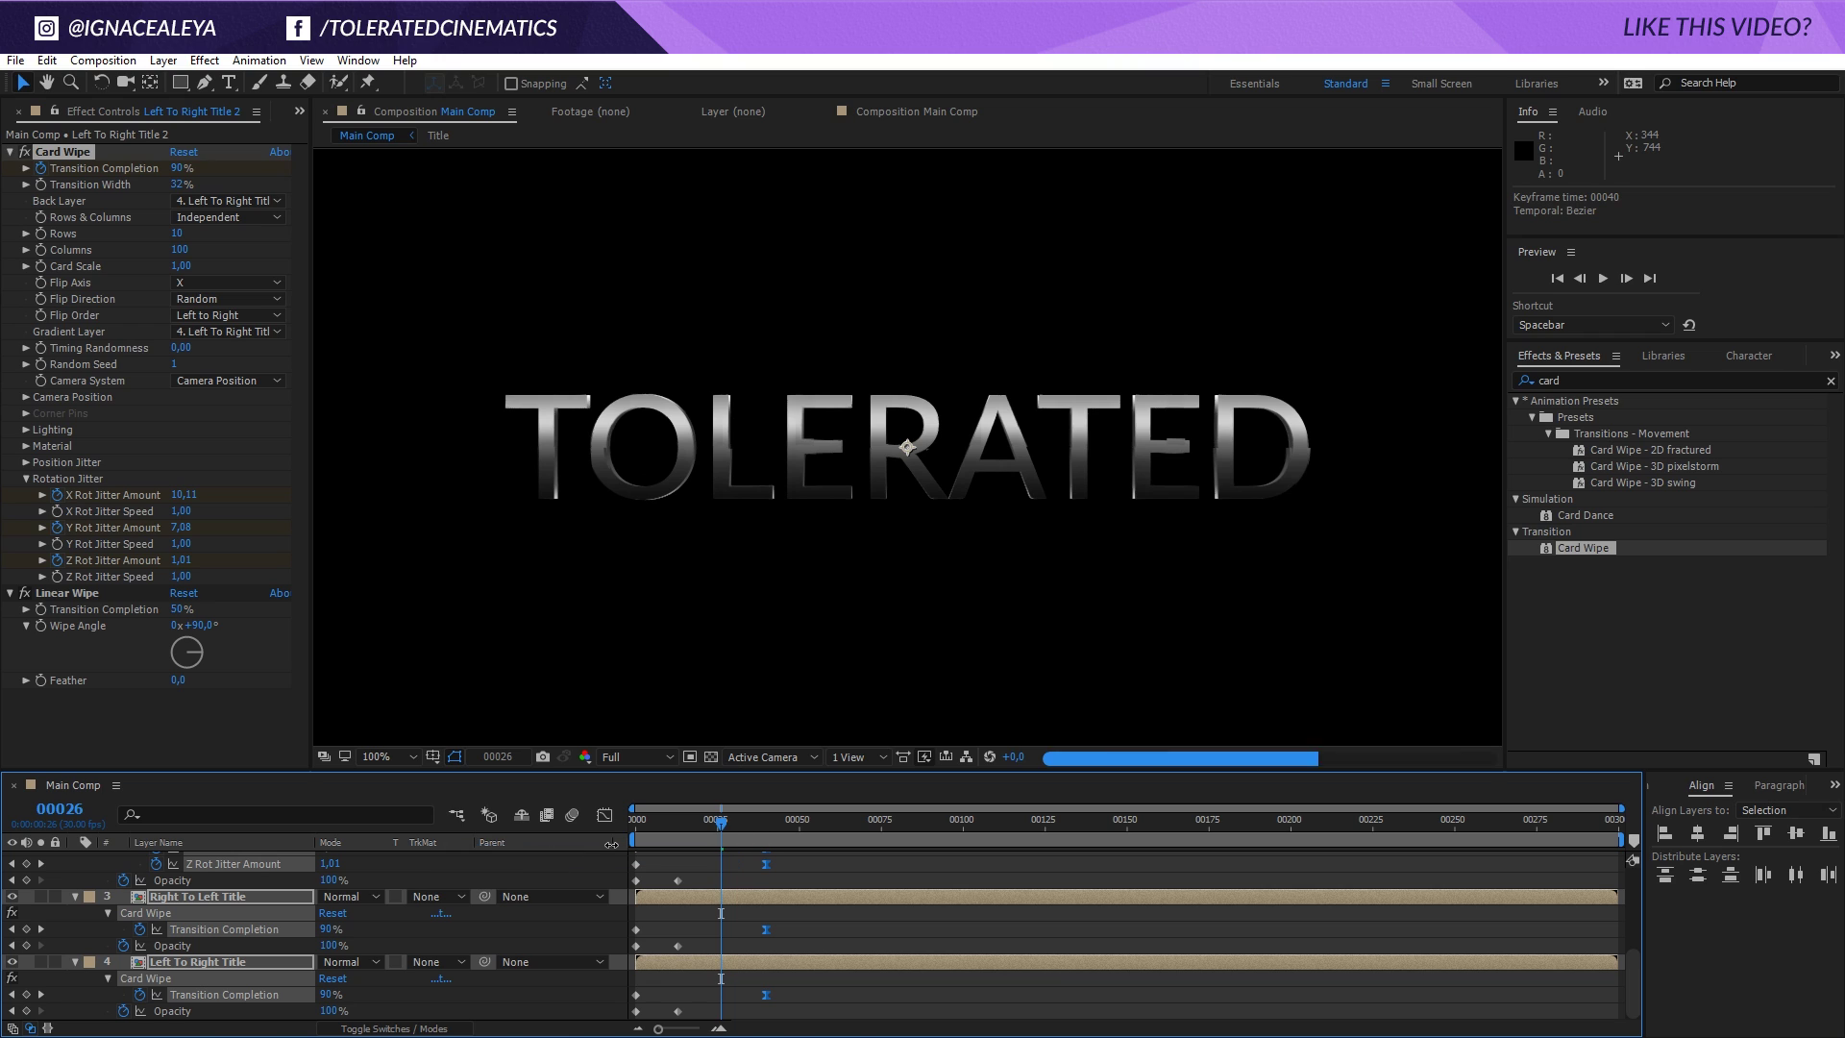
Preview the eased title animation, stopping at frame 33 with both Title 2 layers selected.
key(space)
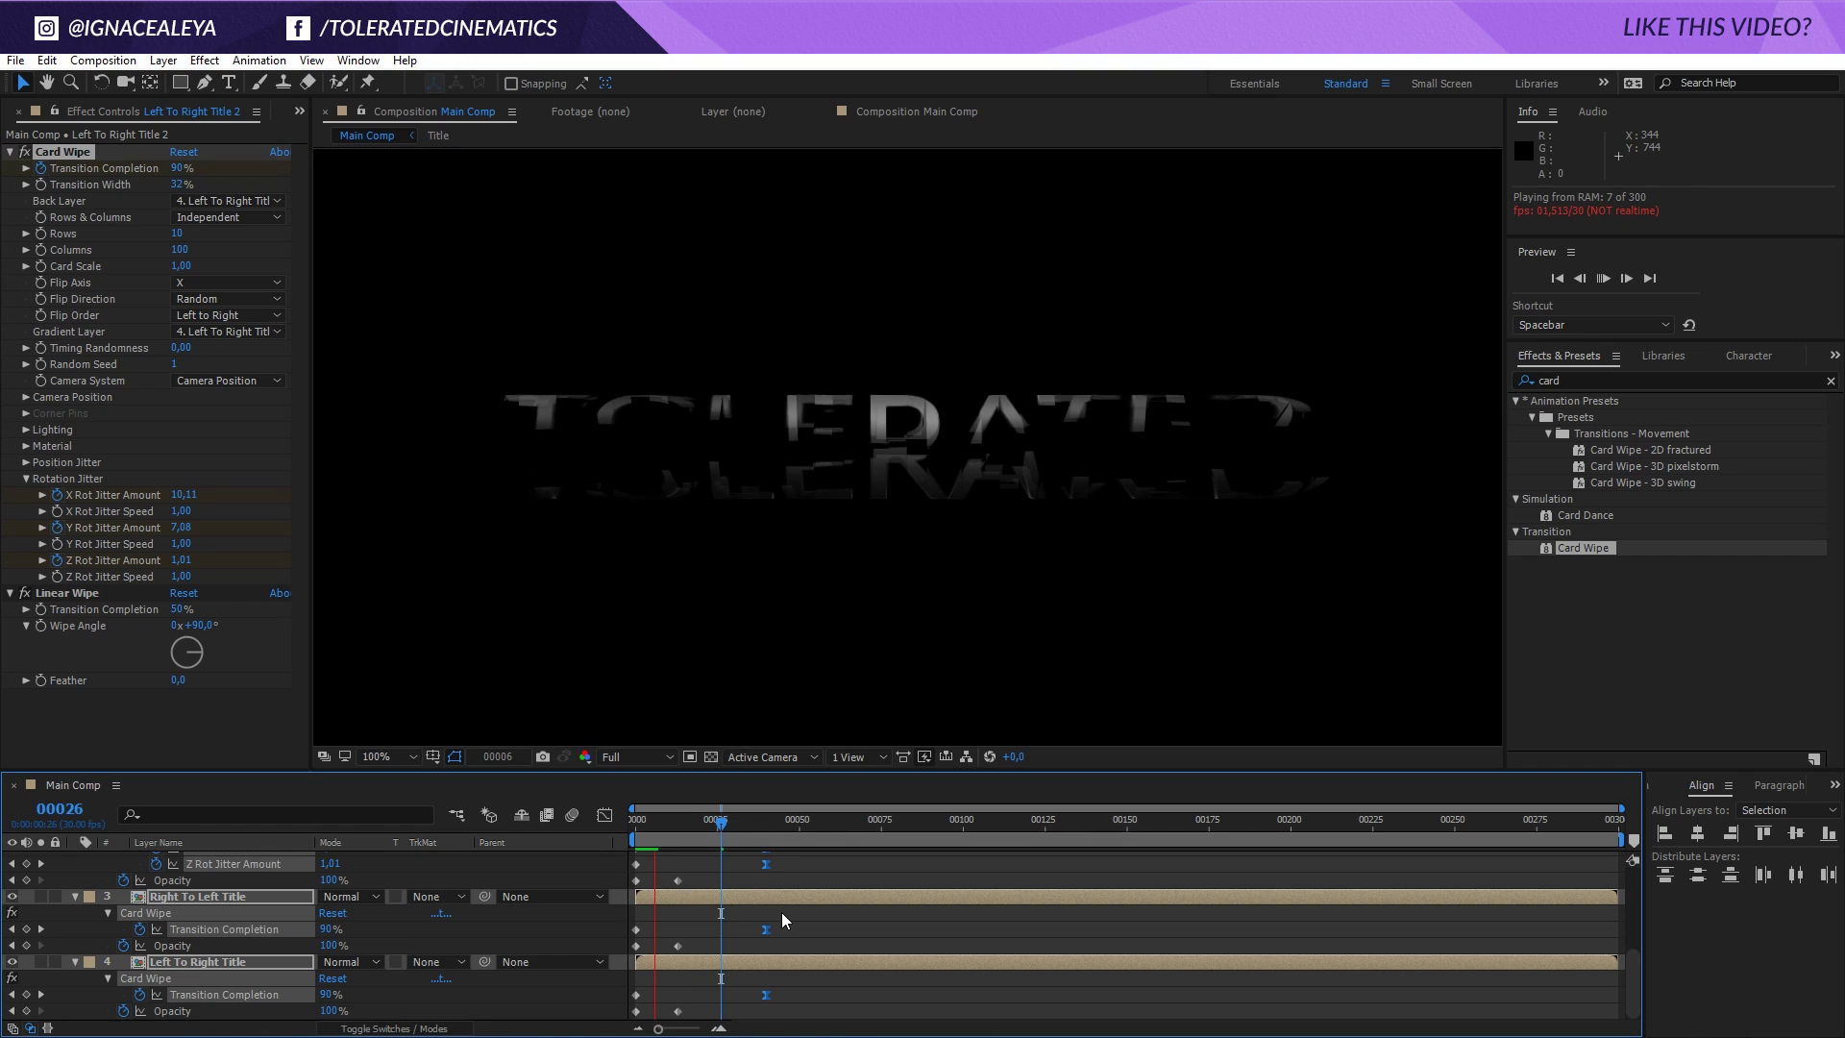
scroll(781, 913, up, 3)
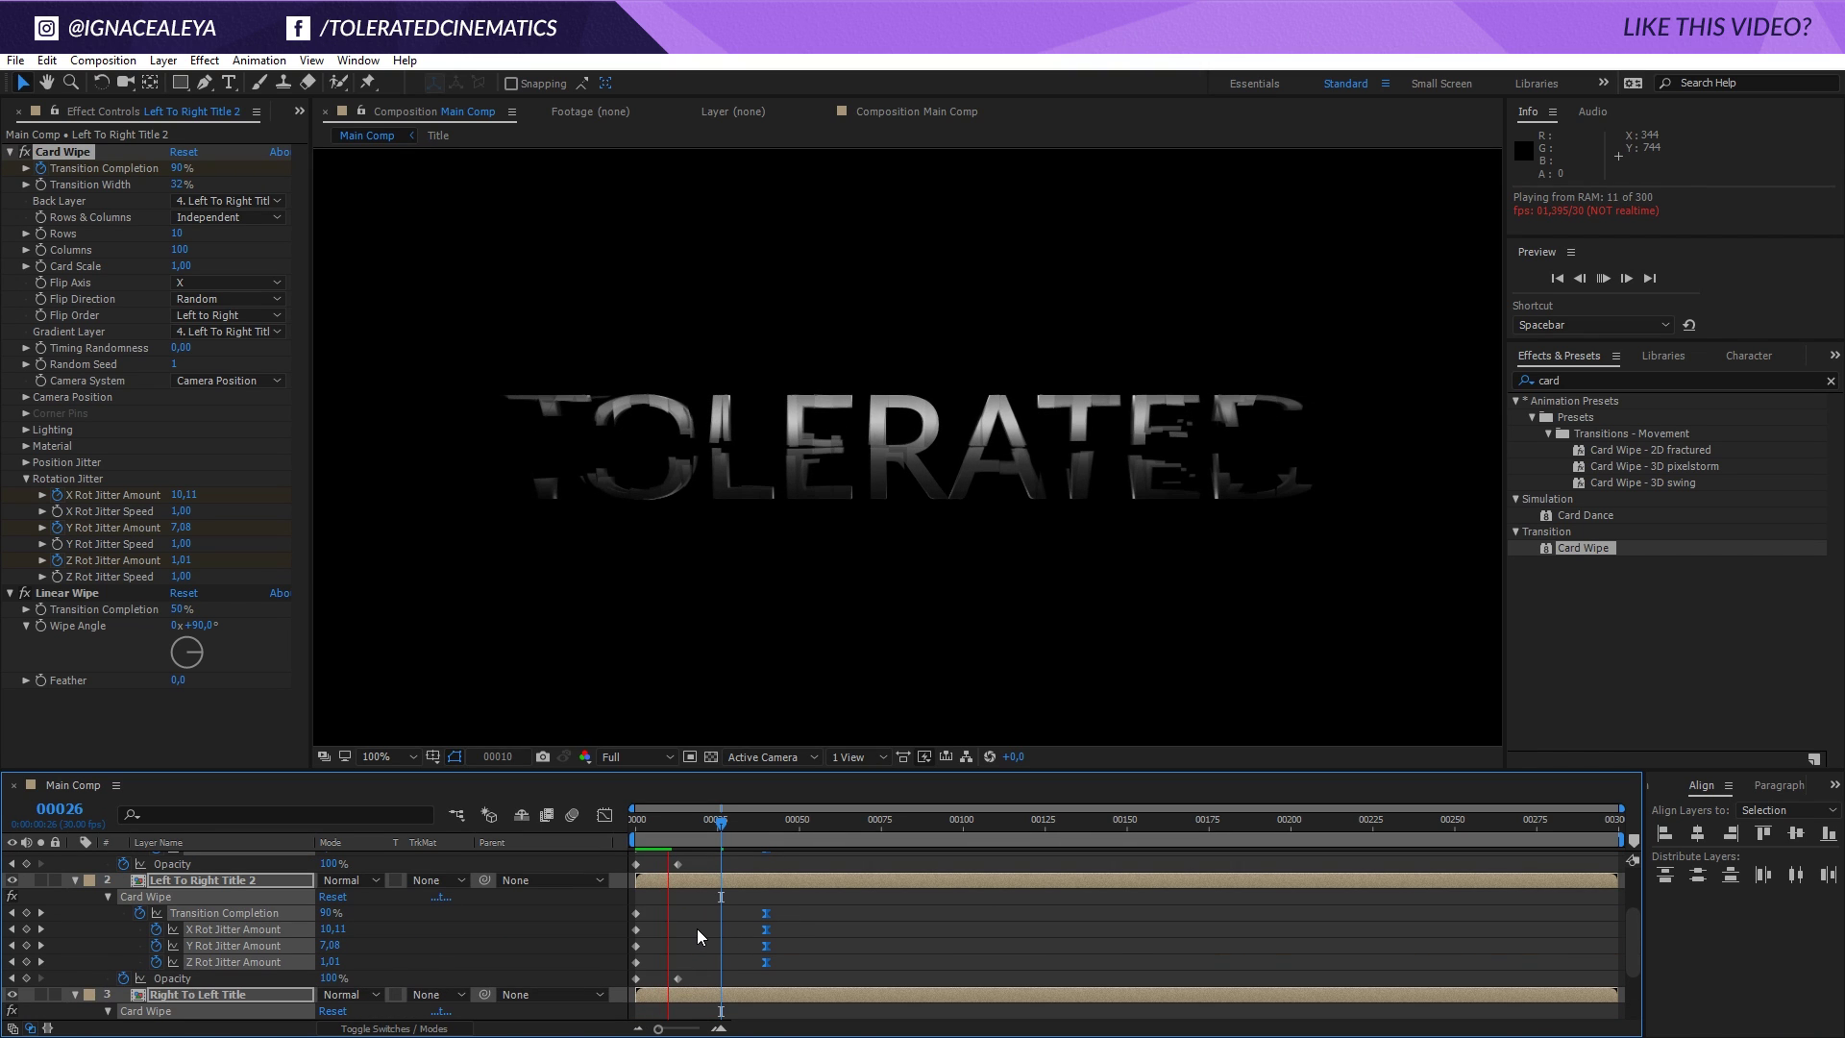
click(696, 928)
click(742, 822)
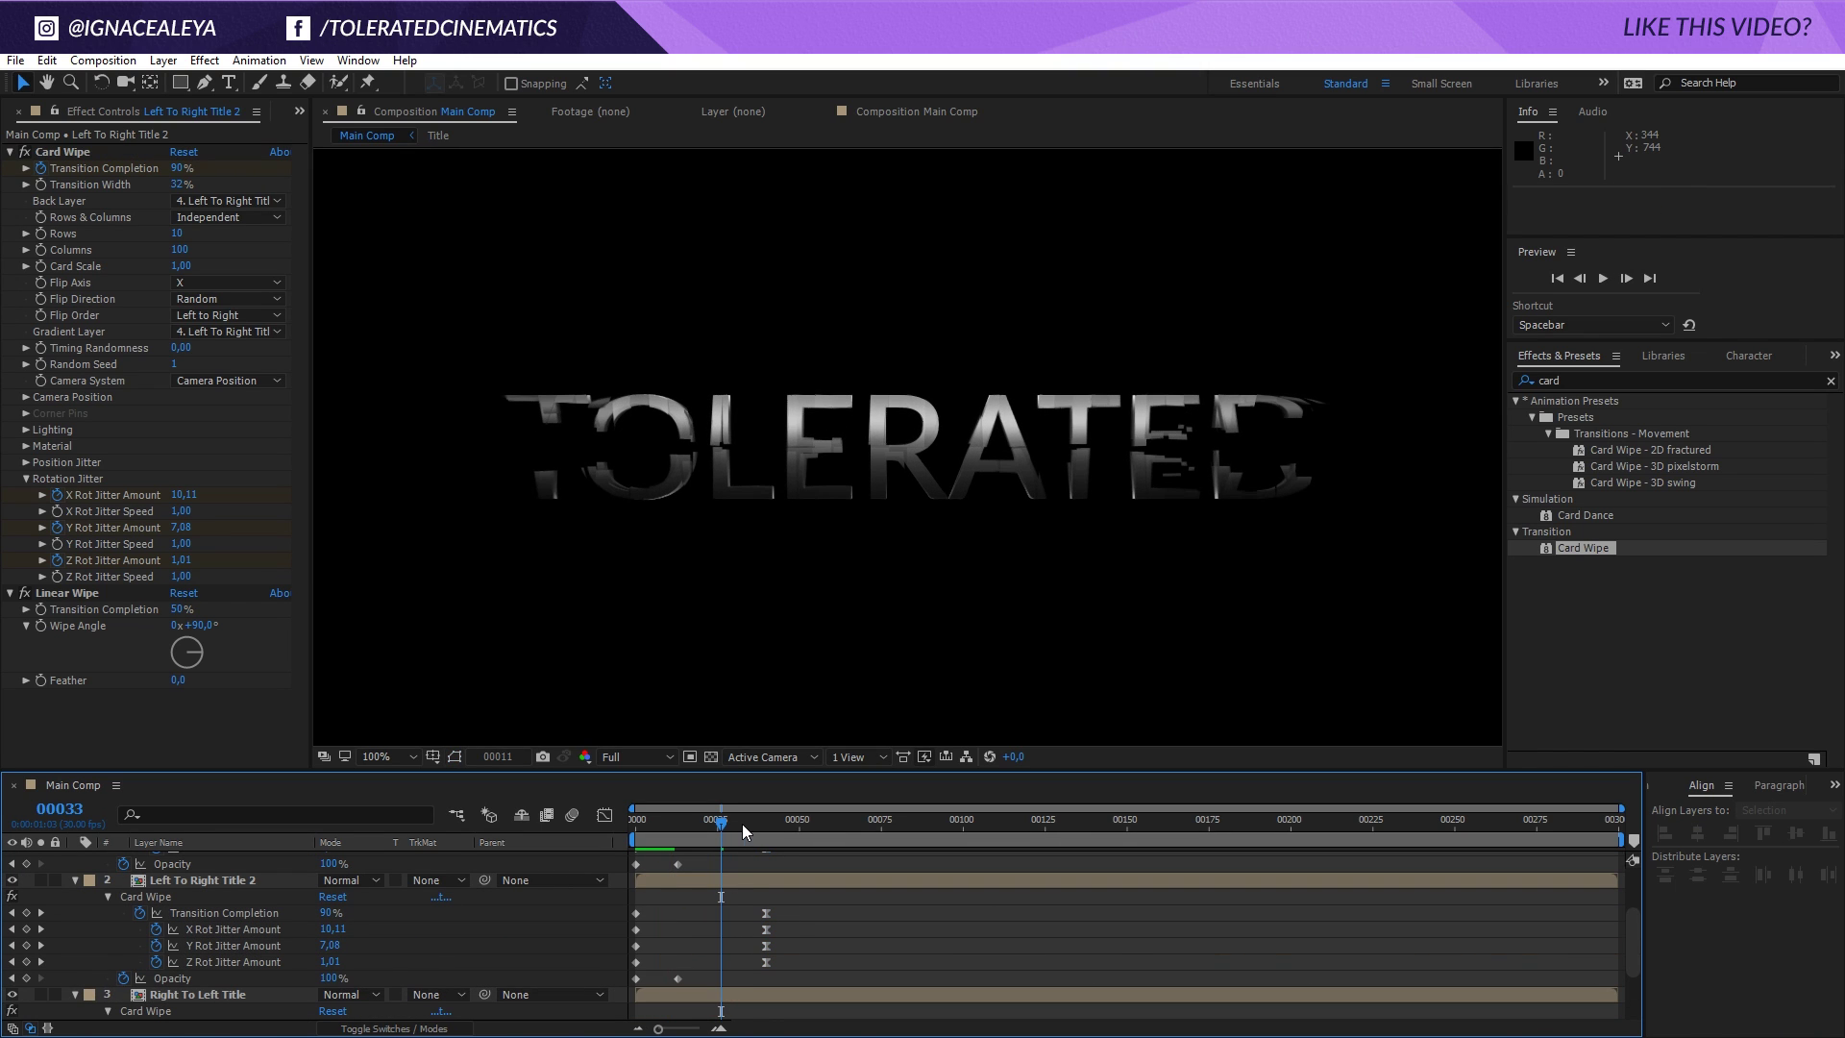
scroll(181, 931, up, 3)
shift+click(165, 863)
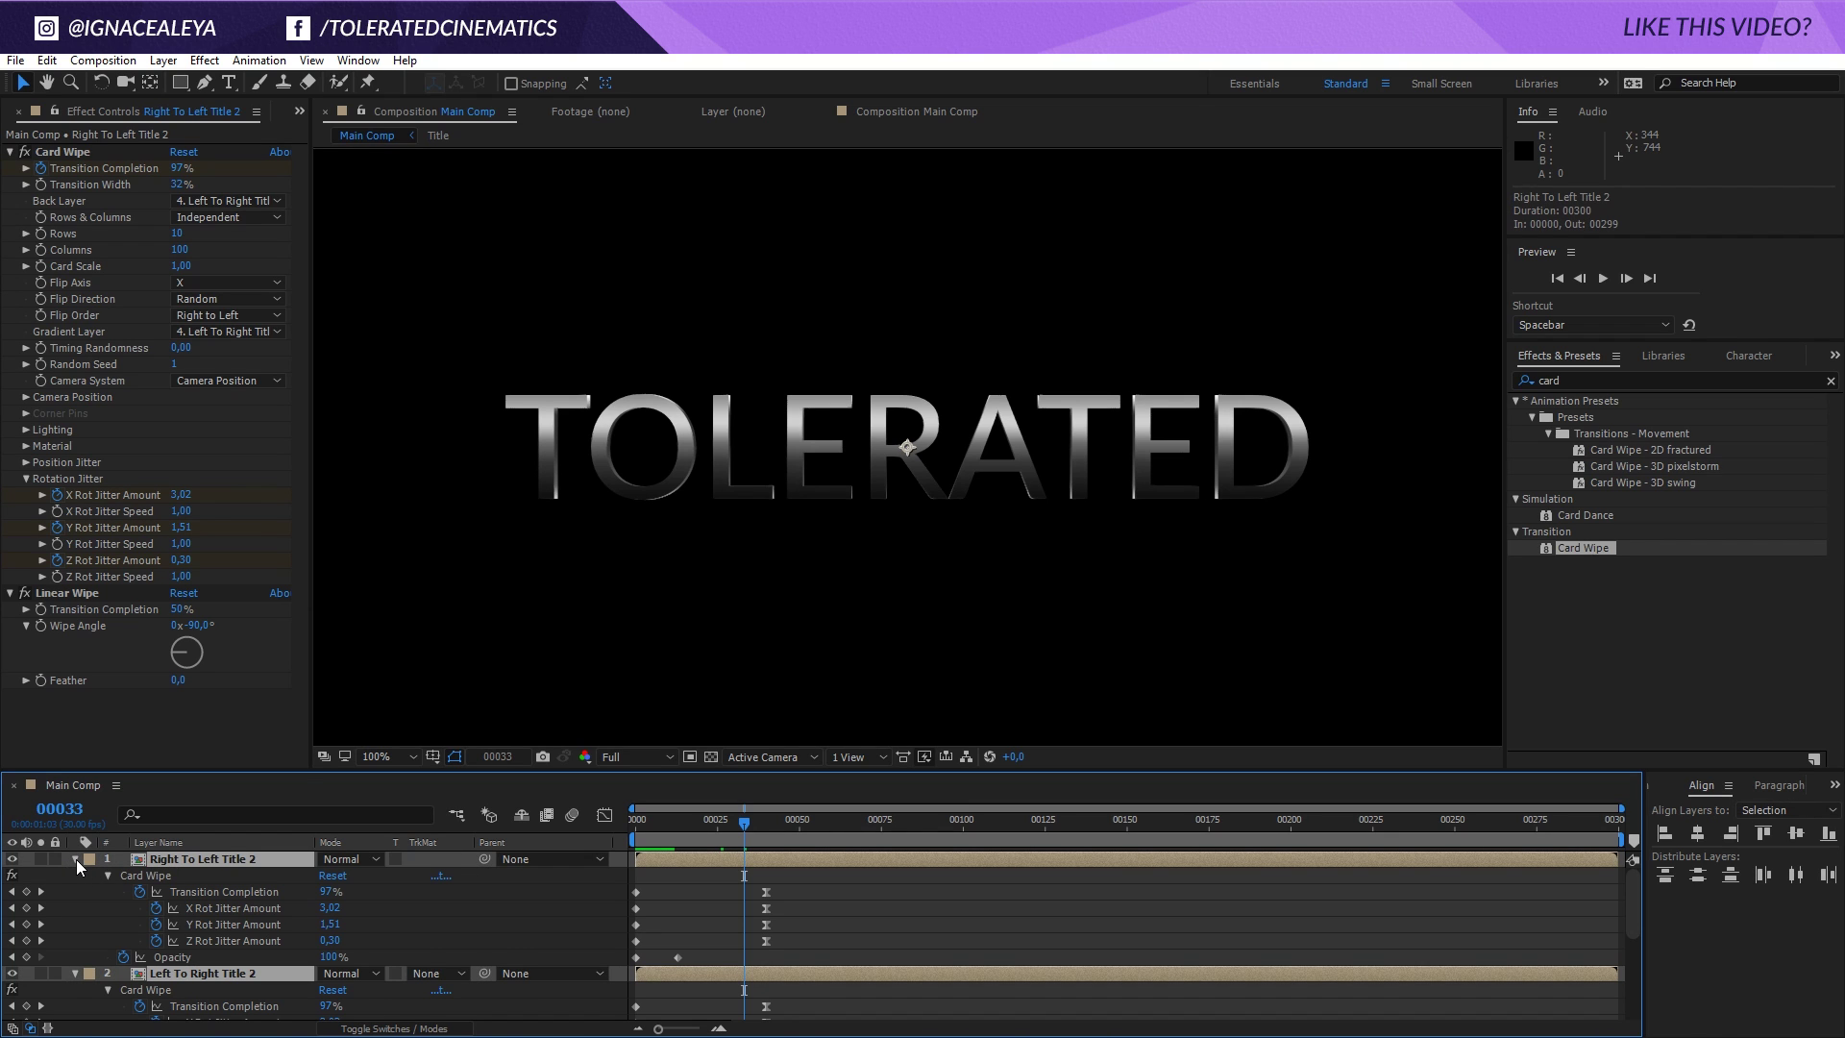
Duplicate both Title 2 layers into Title 3 copies and move the new copy up the stack.
click(77, 859)
click(389, 971)
click(196, 875)
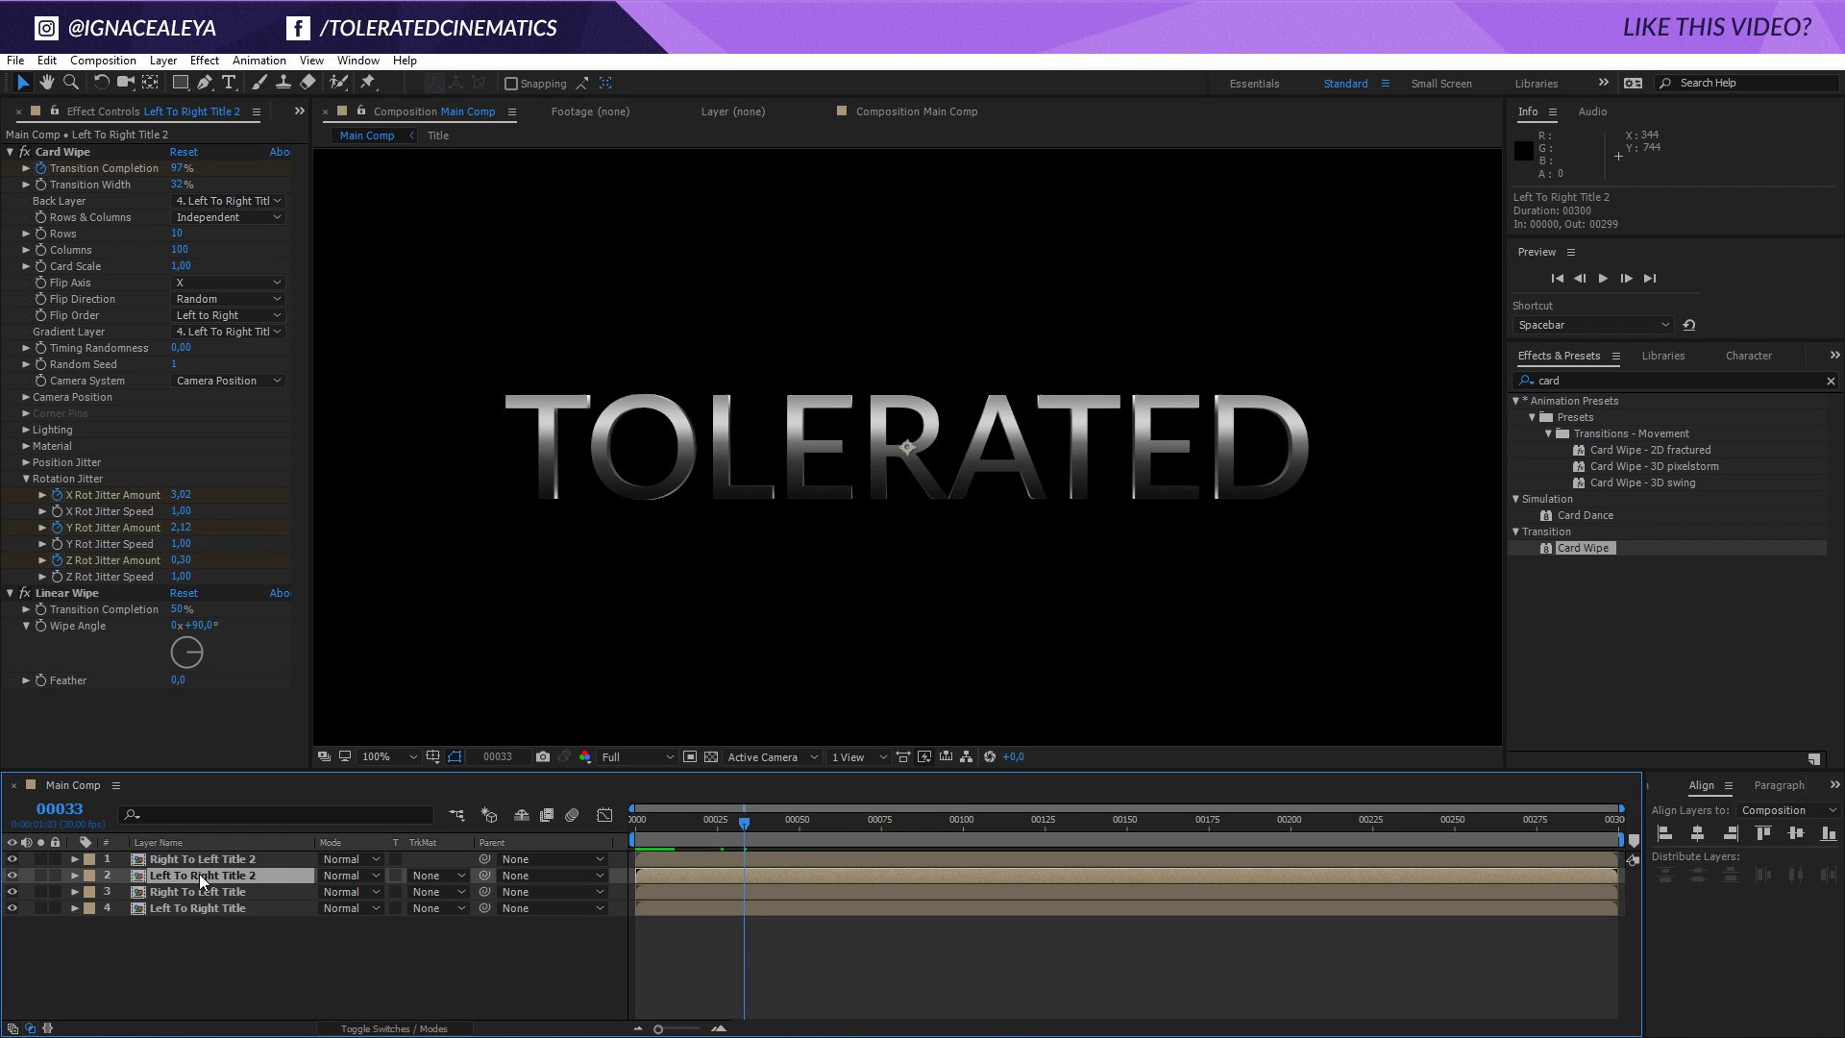
drag(706, 816, 667, 826)
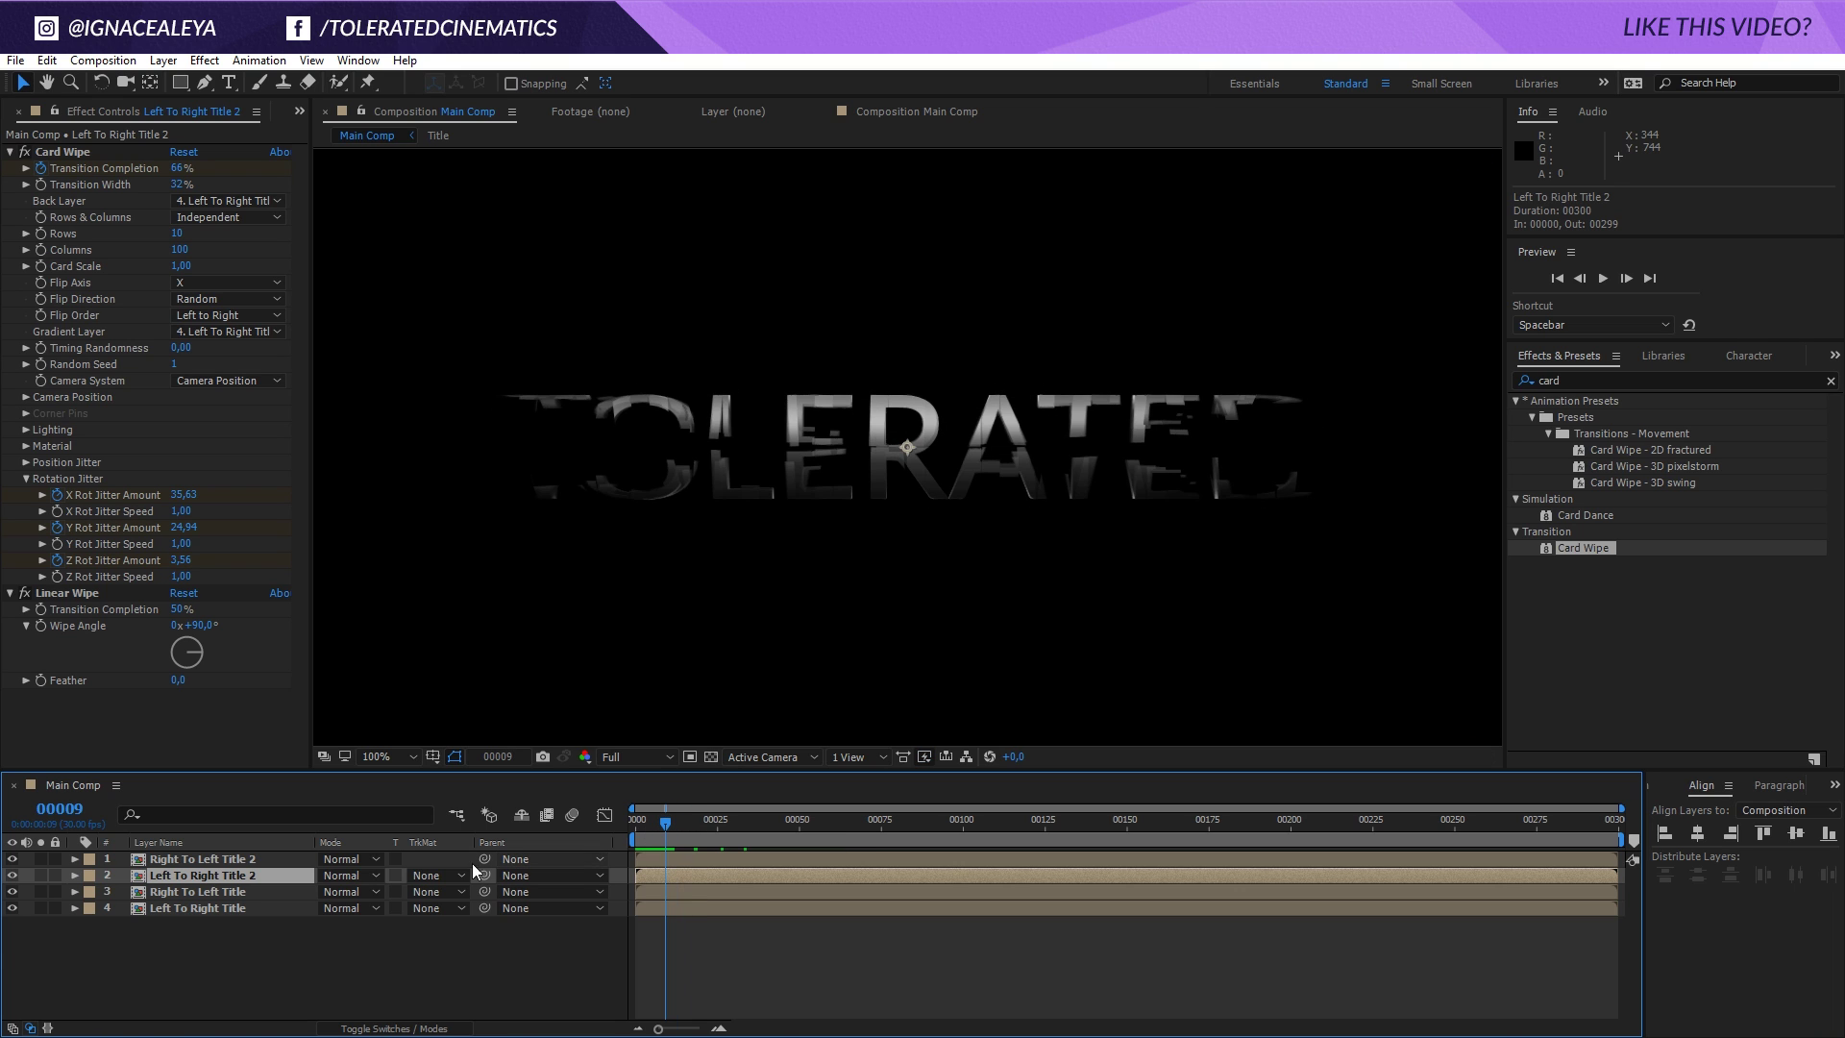
click(234, 861)
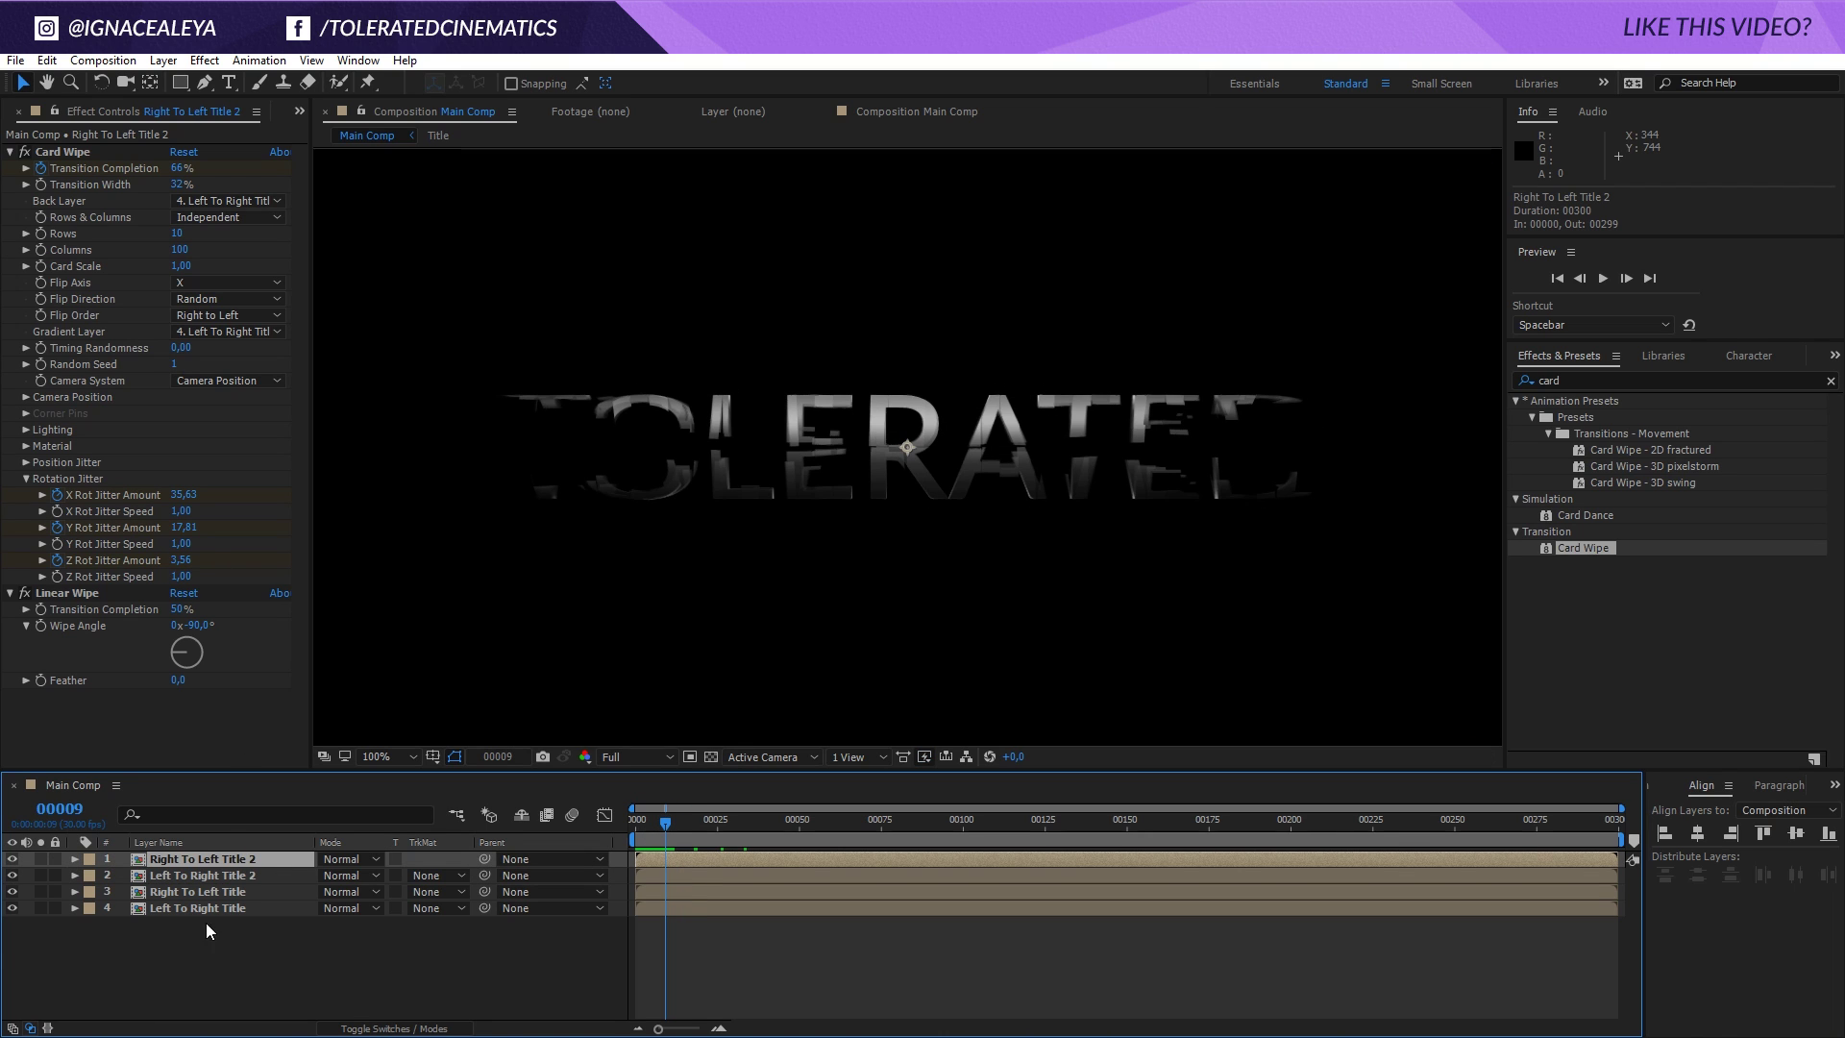
shift+click(216, 874)
key(ctrl+d)
drag(234, 888, 234, 871)
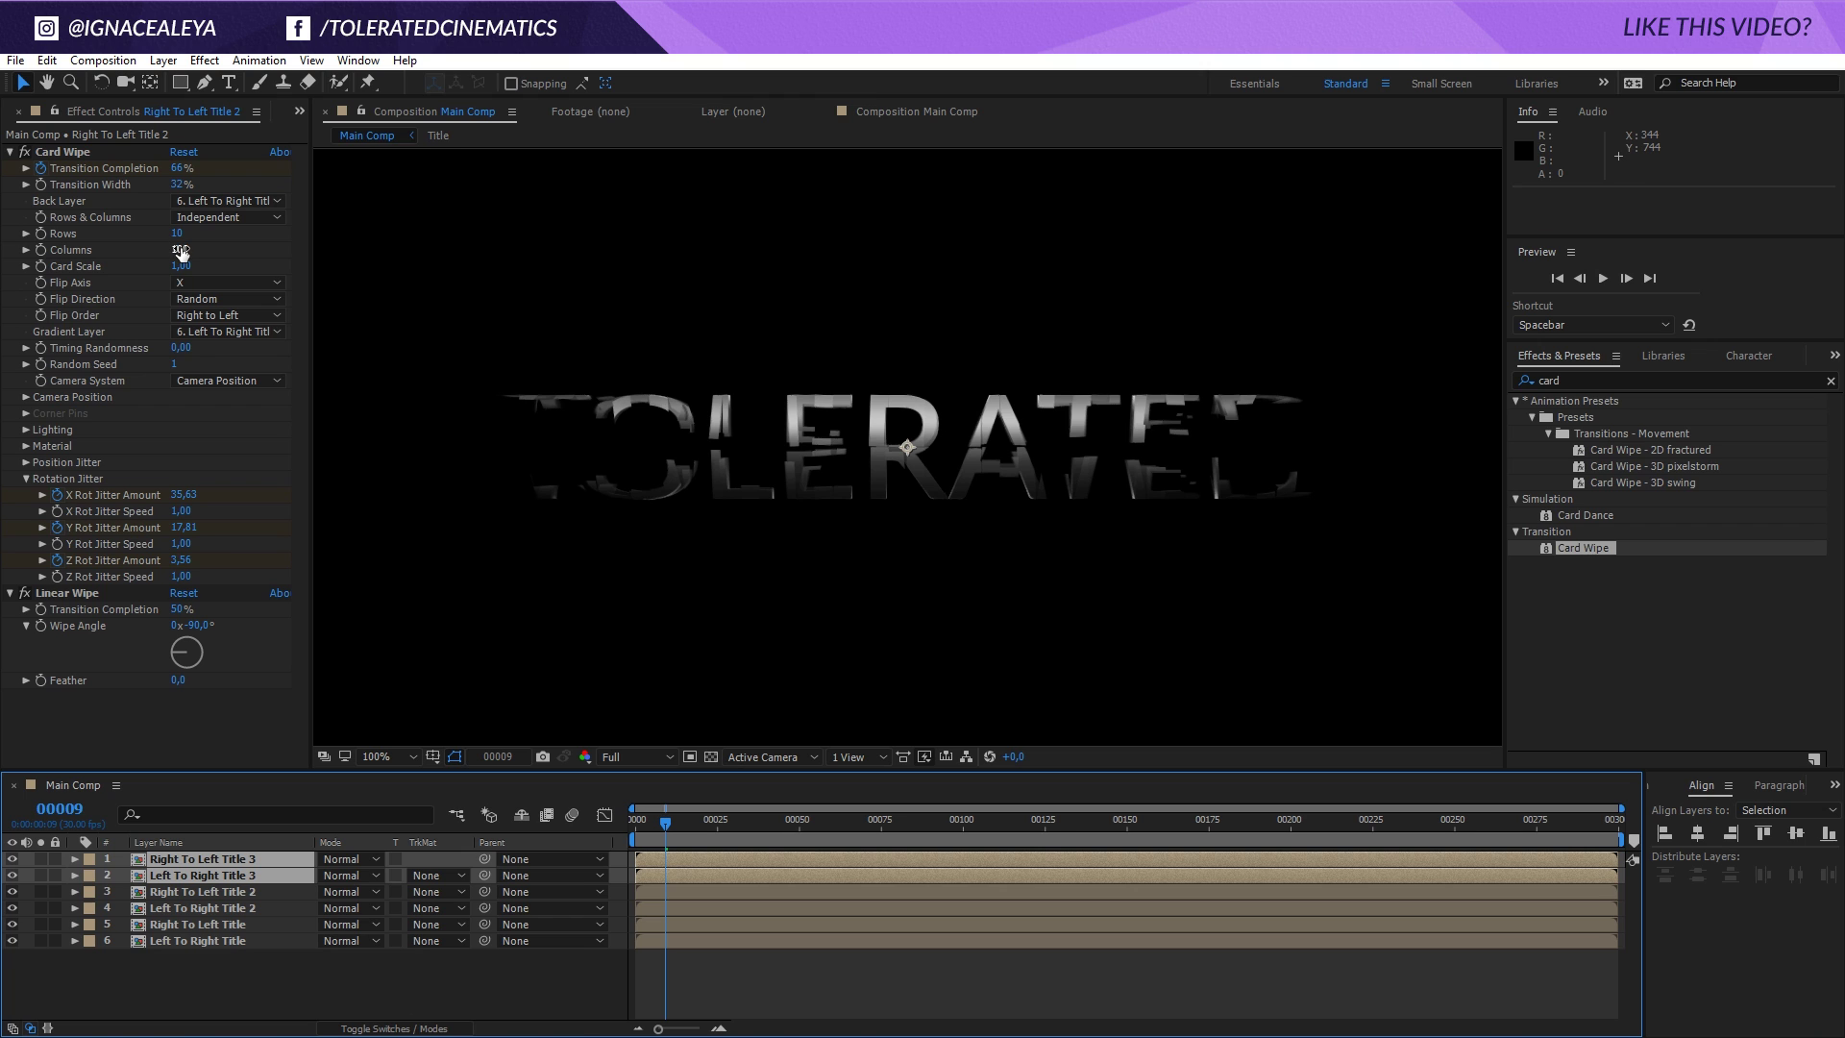
Raise the card wipe to 175 columns and preview the finer tumbling cards.
mouse_move(180, 252)
mouse_down()
mouse_move(253, 252)
mouse_move(187, 232)
mouse_move(211, 232)
mouse_up()
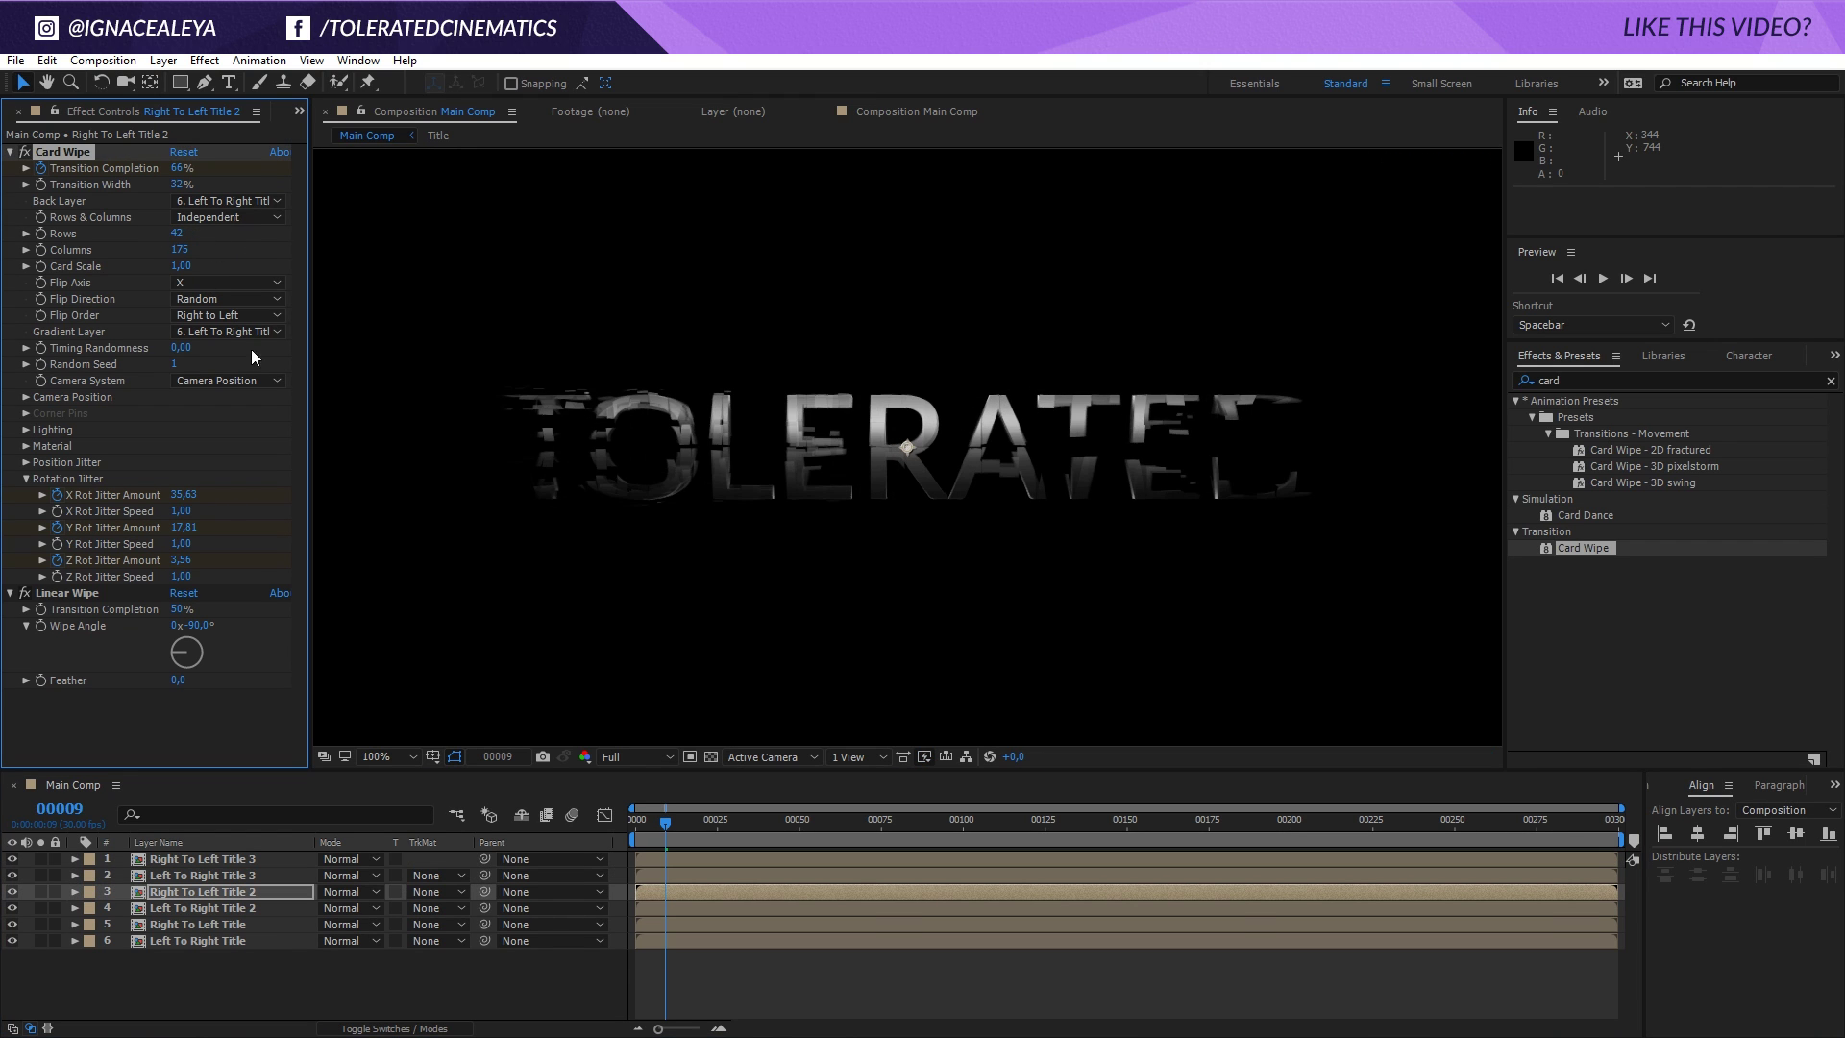
mouse_move(667, 822)
mouse_down()
mouse_move(637, 822)
mouse_move(666, 829)
mouse_up()
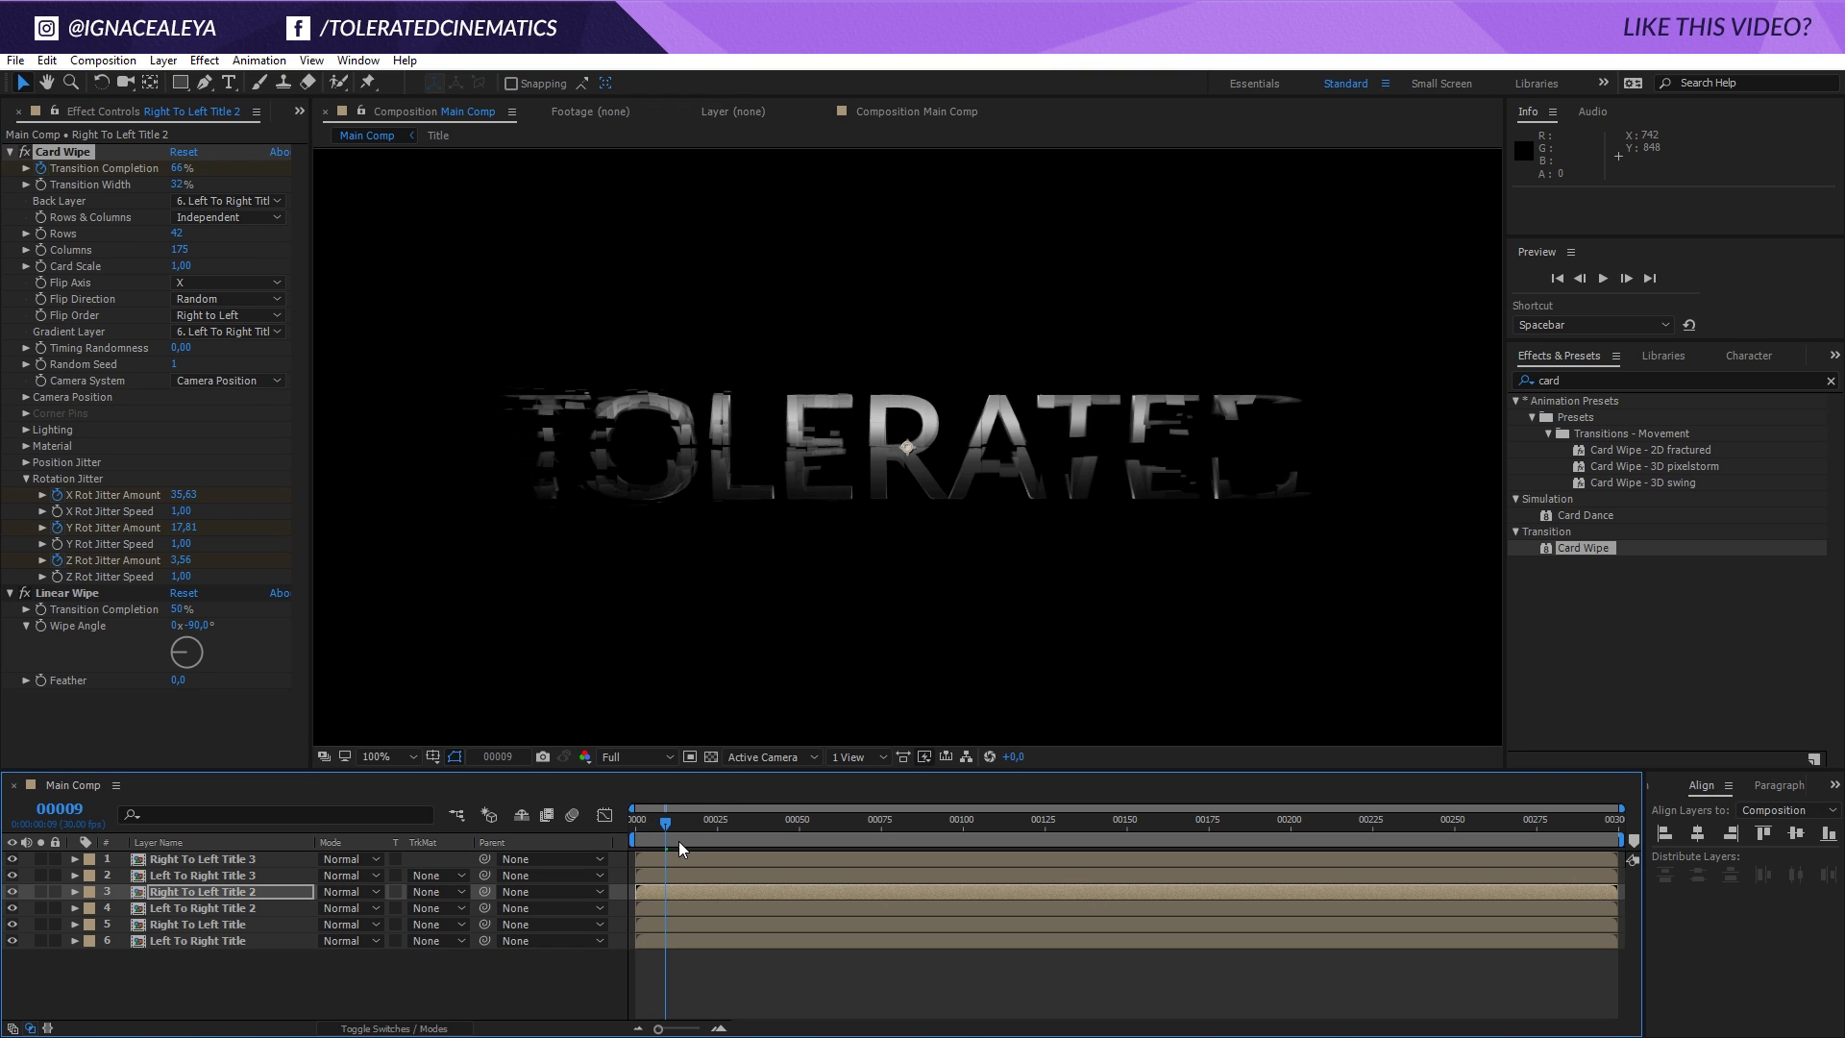
key(space)
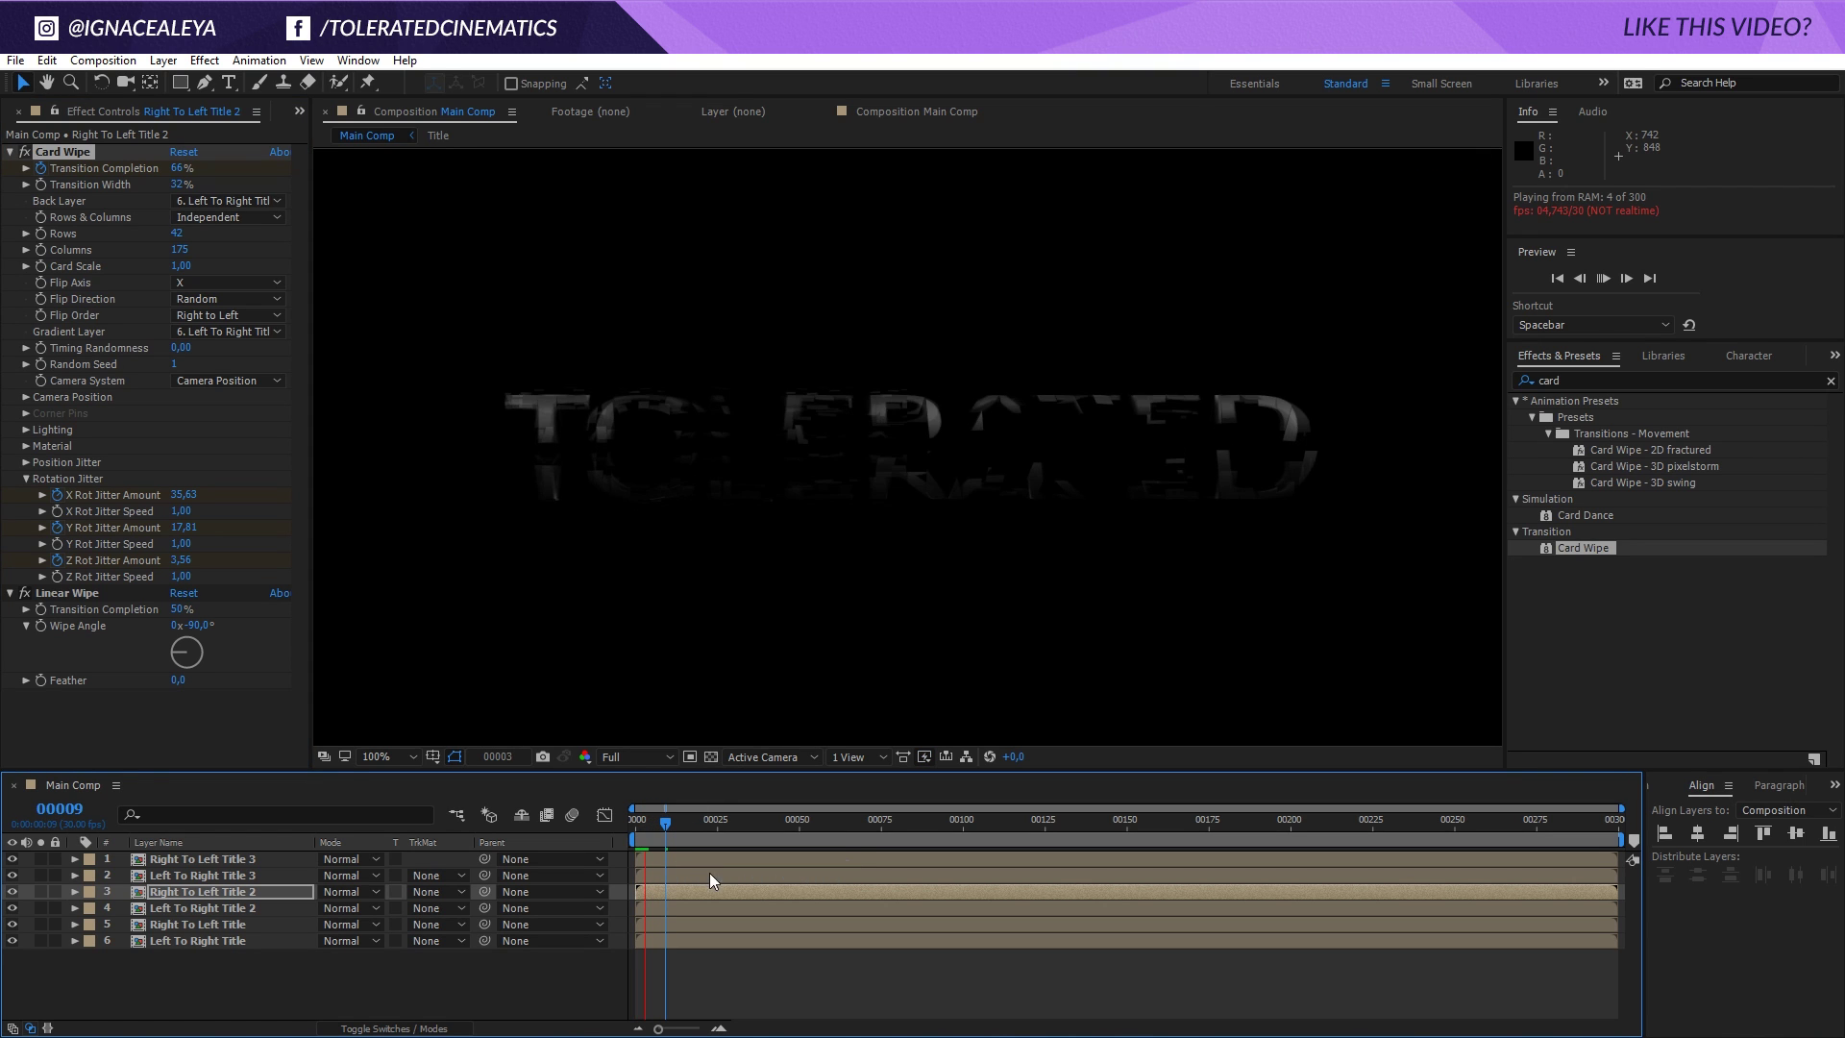
click(659, 819)
drag(660, 824, 646, 863)
key(space)
Drag all title layers' ending keyframes to about frame 108 and preview at half size.
click(670, 819)
drag(670, 818, 665, 821)
key(ctrl+a)
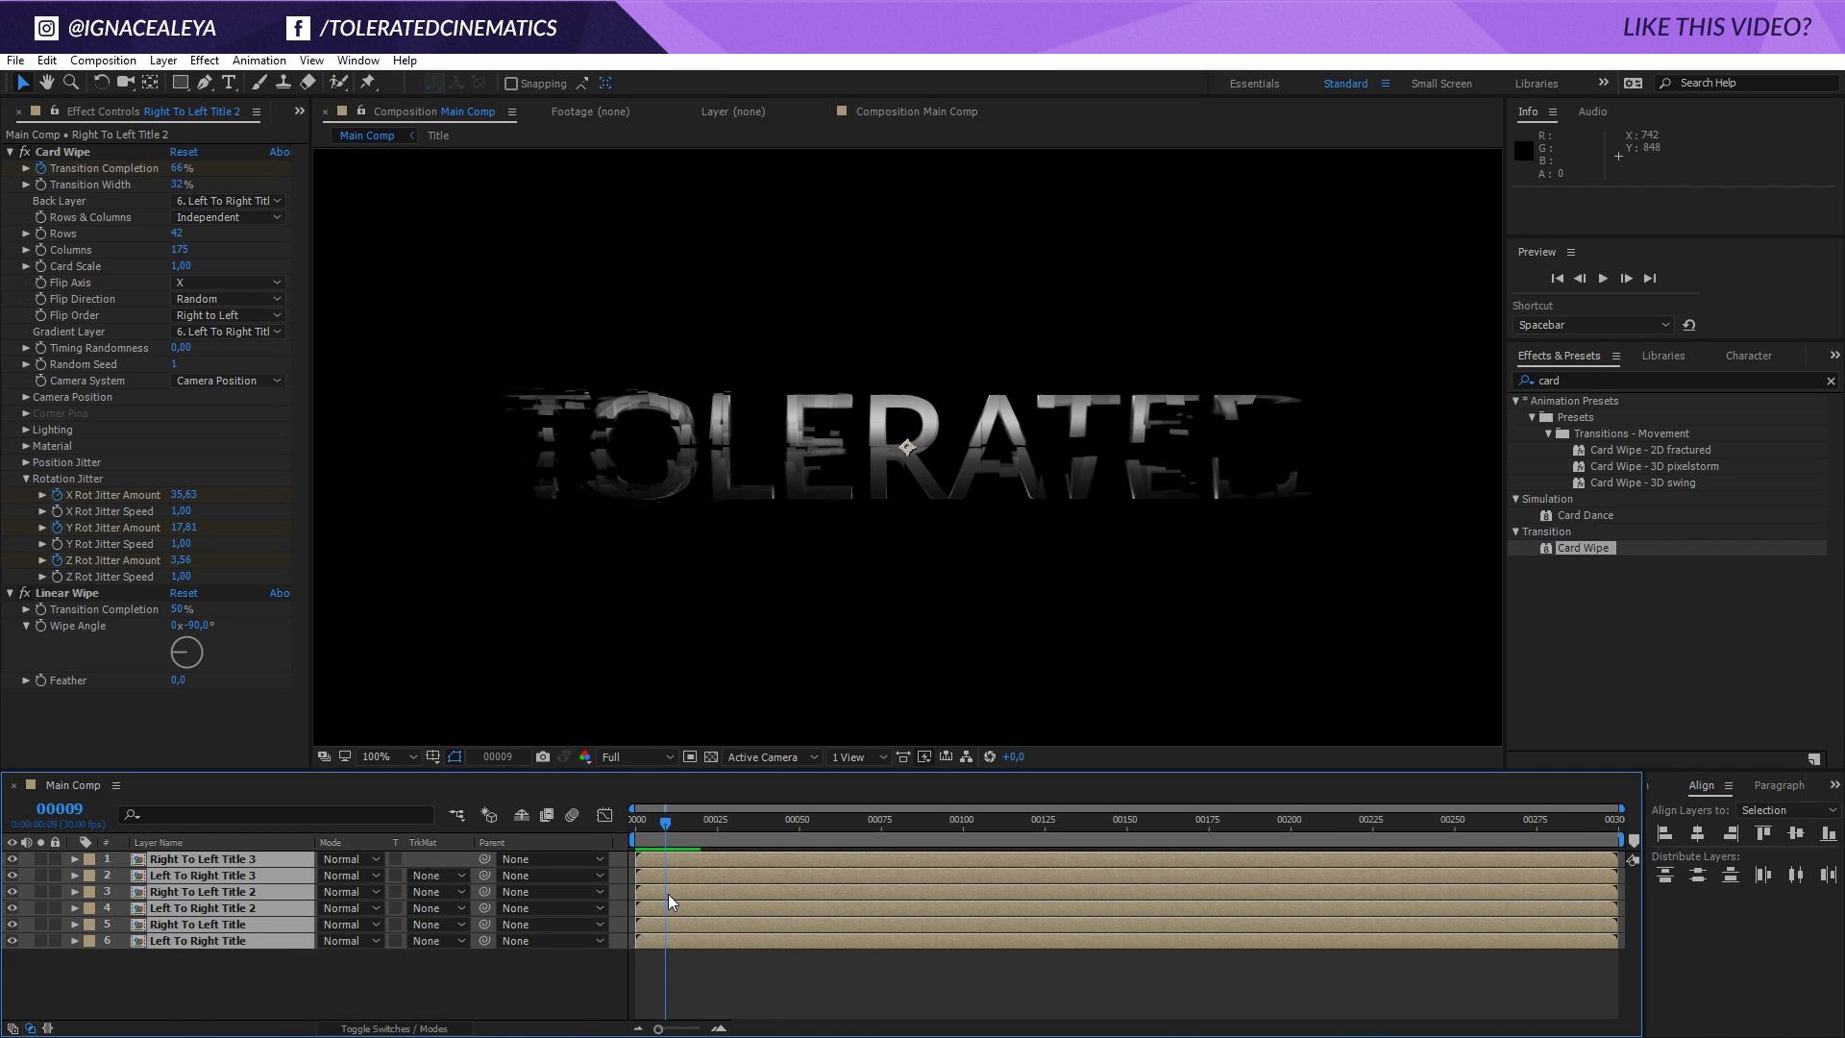
key(u)
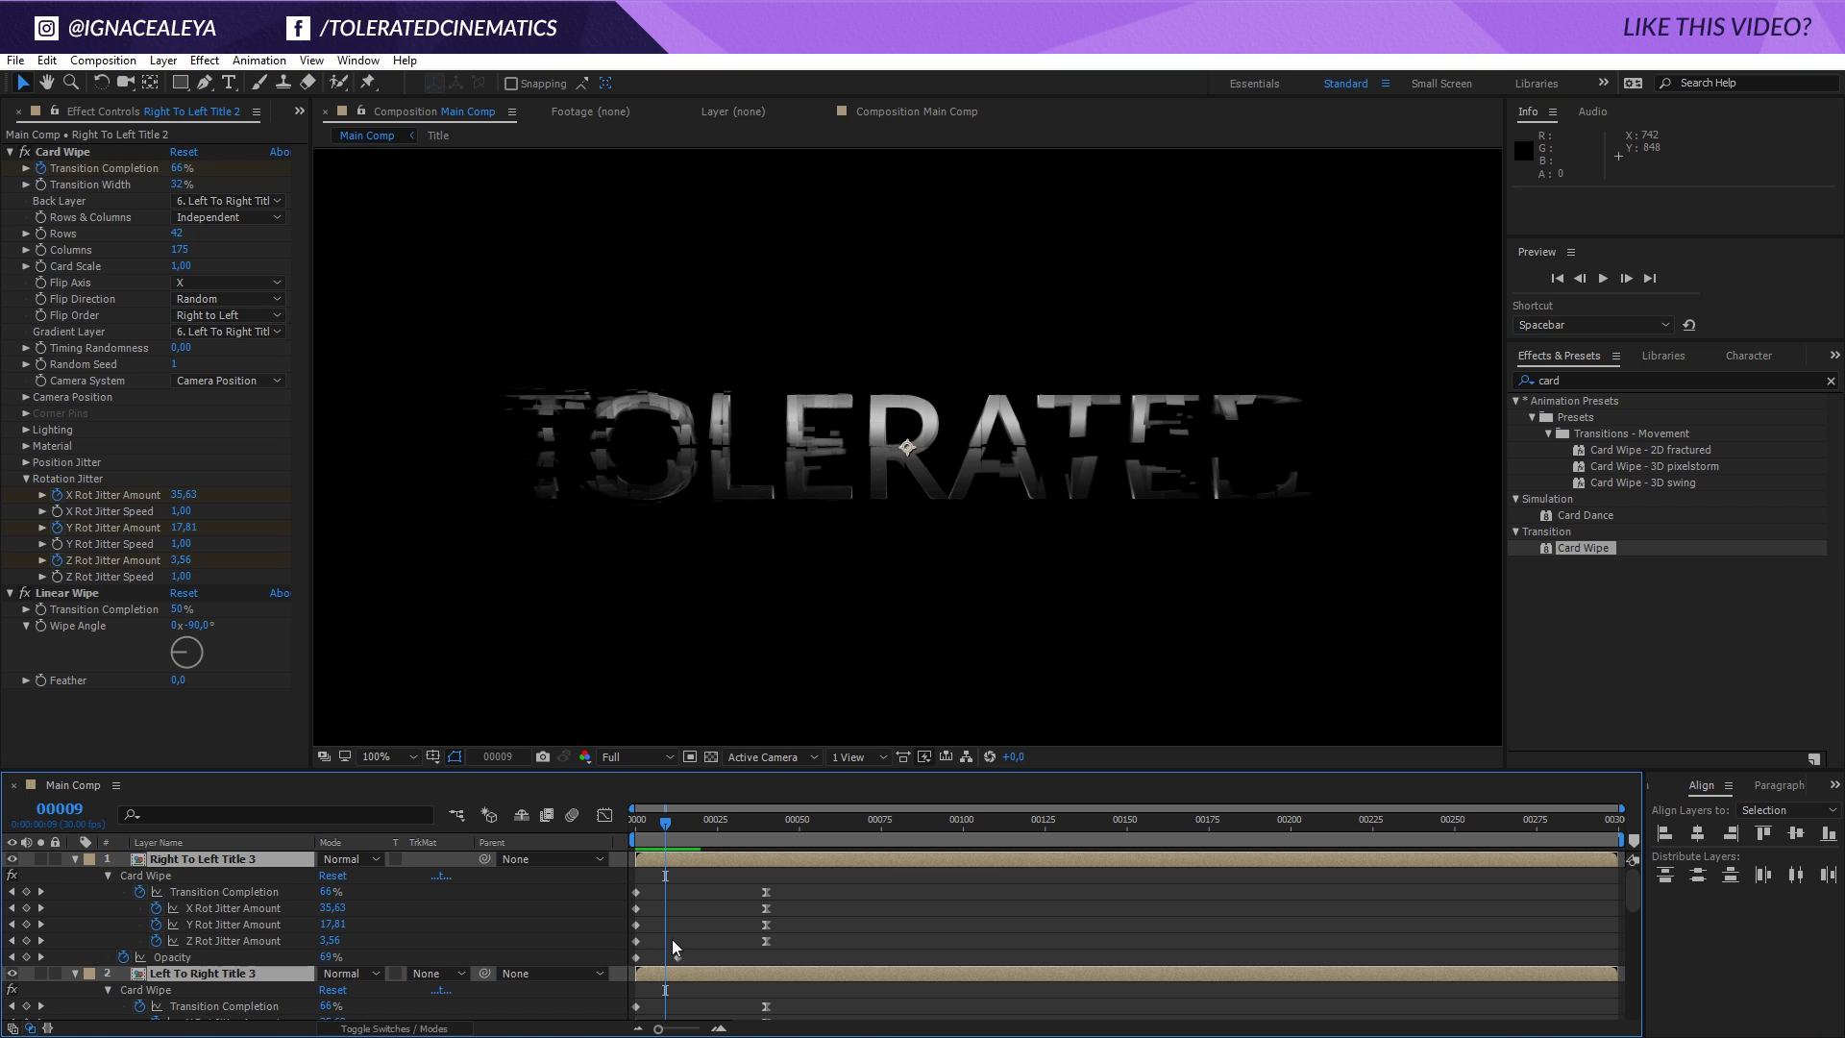
drag(742, 877, 853, 1005)
click(844, 988)
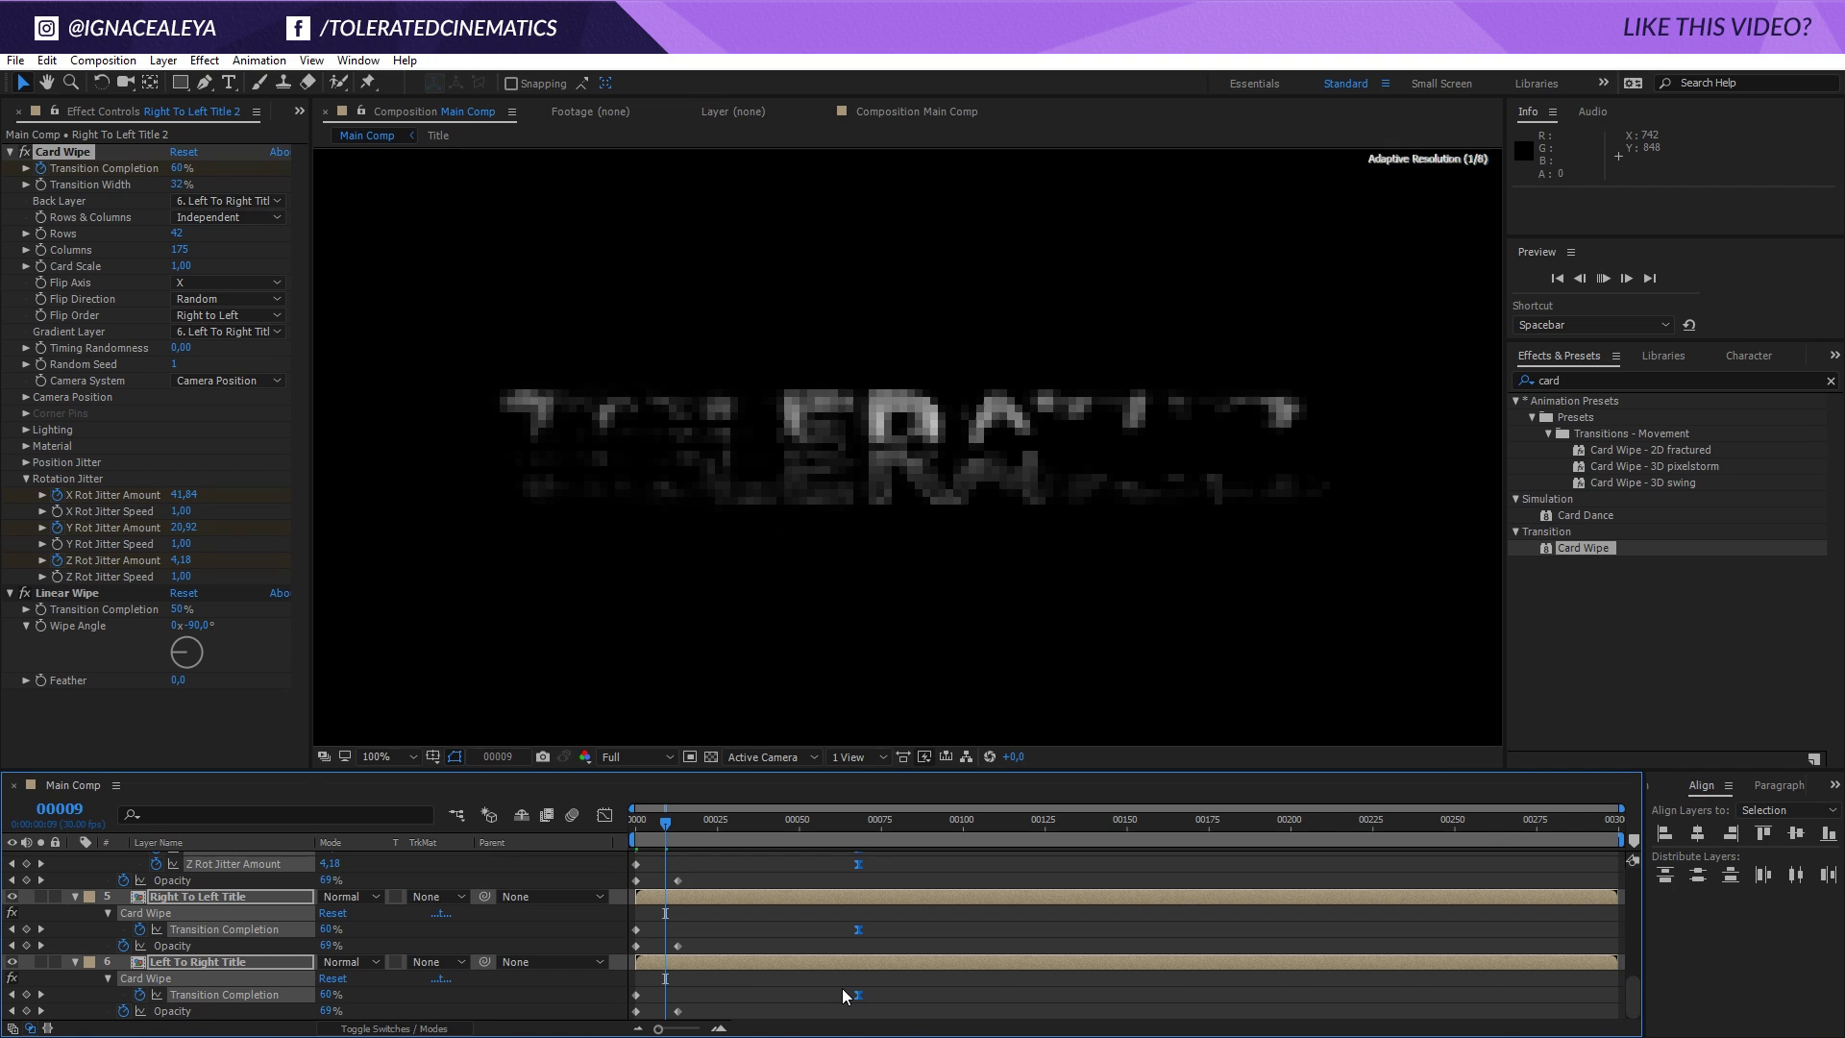
key(comma)
key(space)
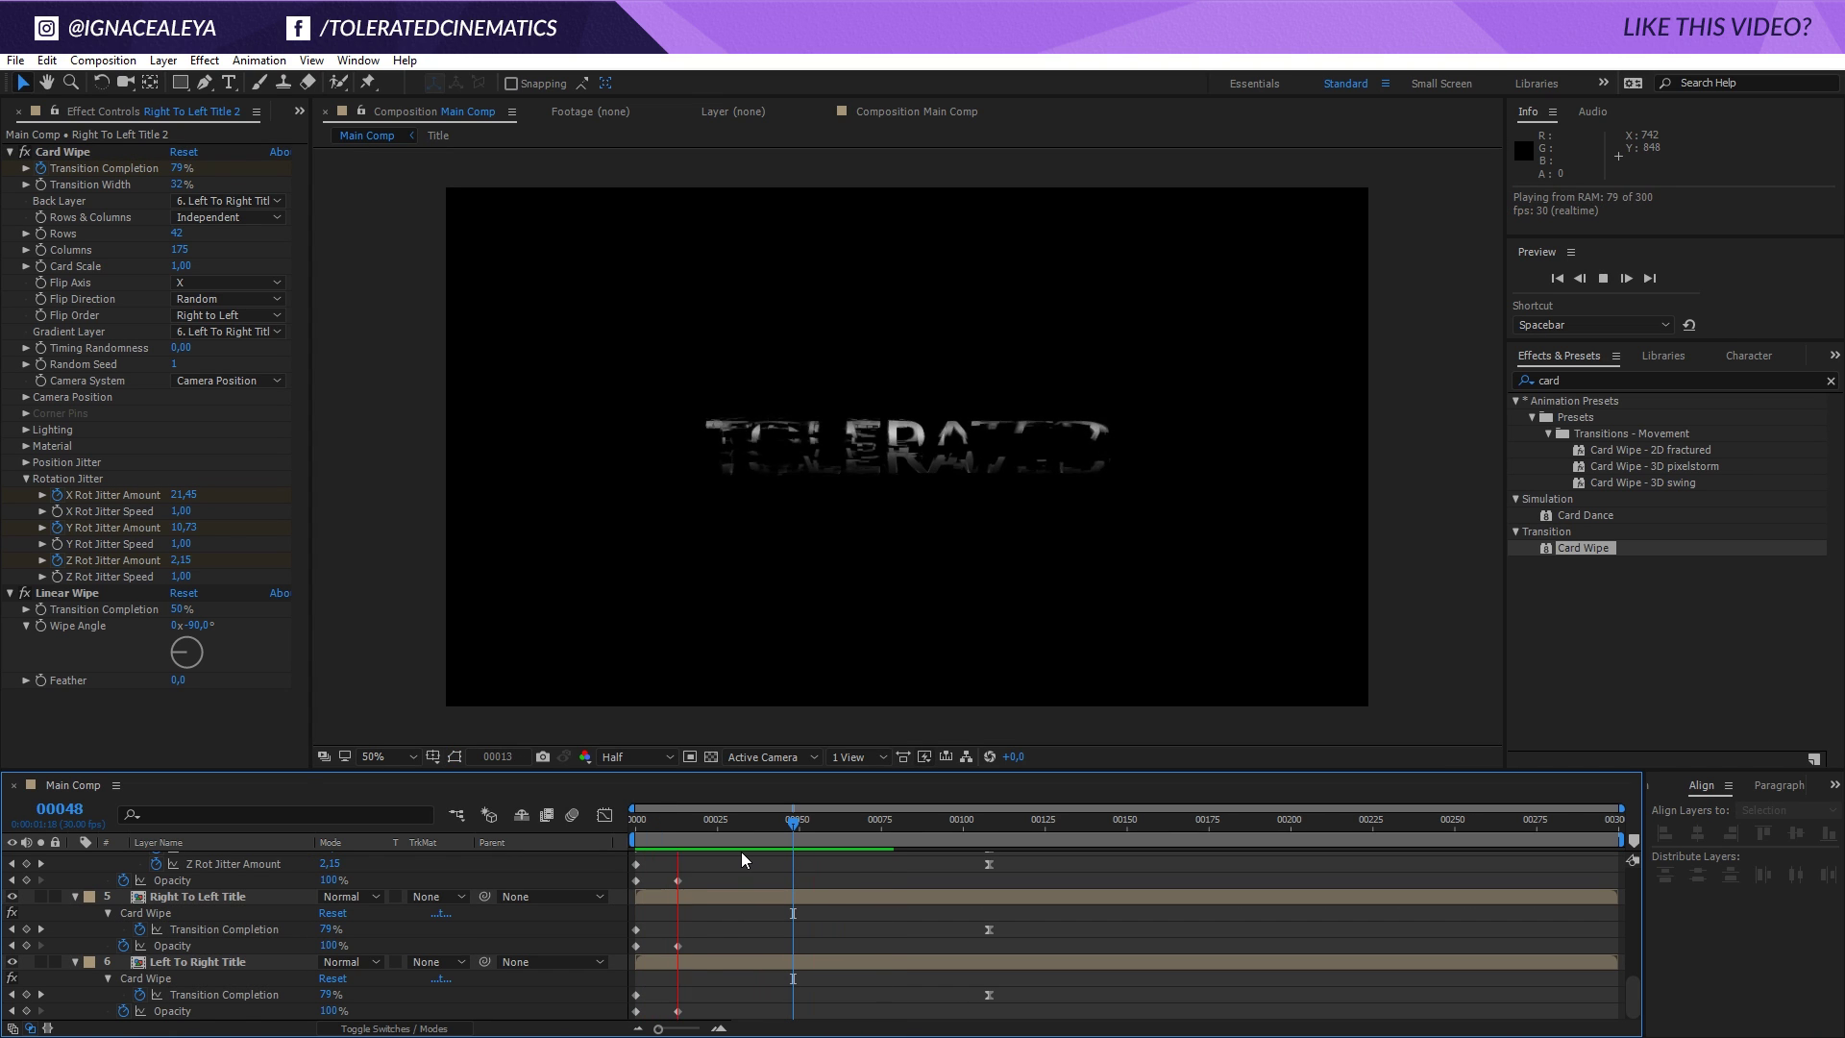
click(815, 823)
scroll(194, 921, up, 5)
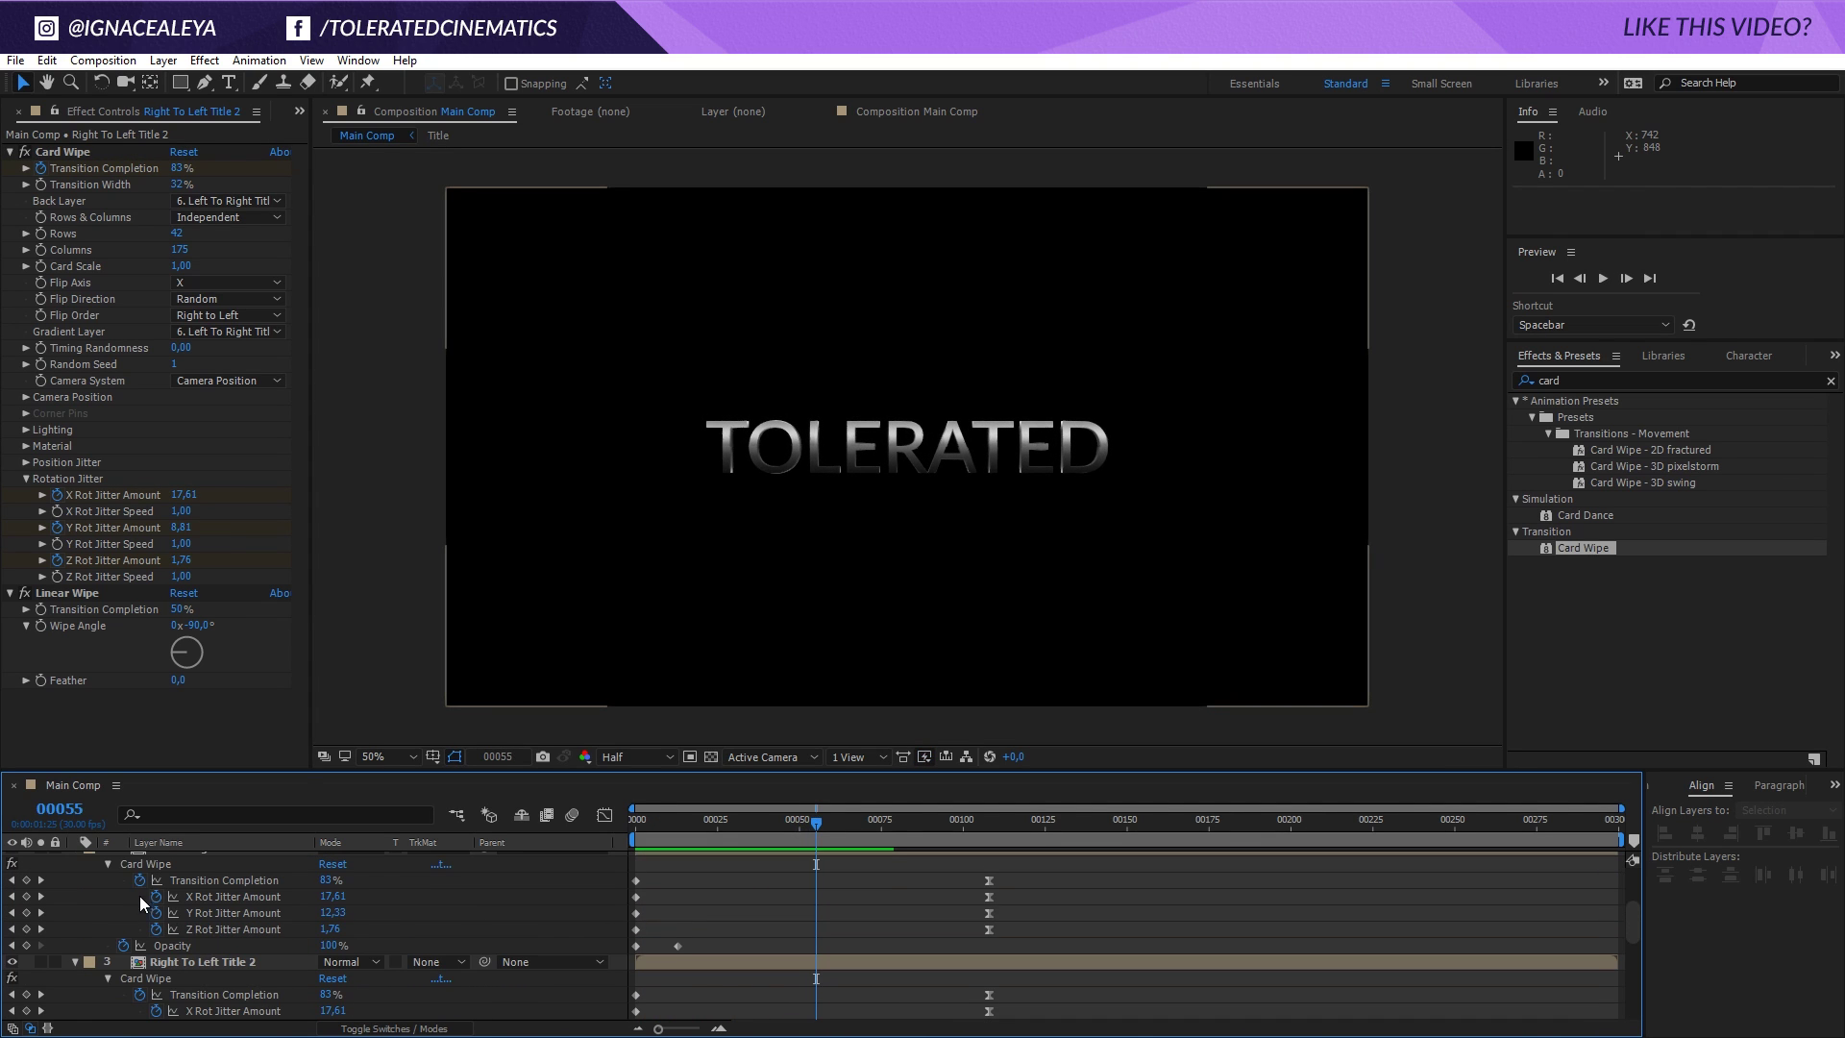
click(149, 858)
Pre-compose the two bottom title layers as 'Title Sequence 01' and place a duplicate at the top.
click(77, 861)
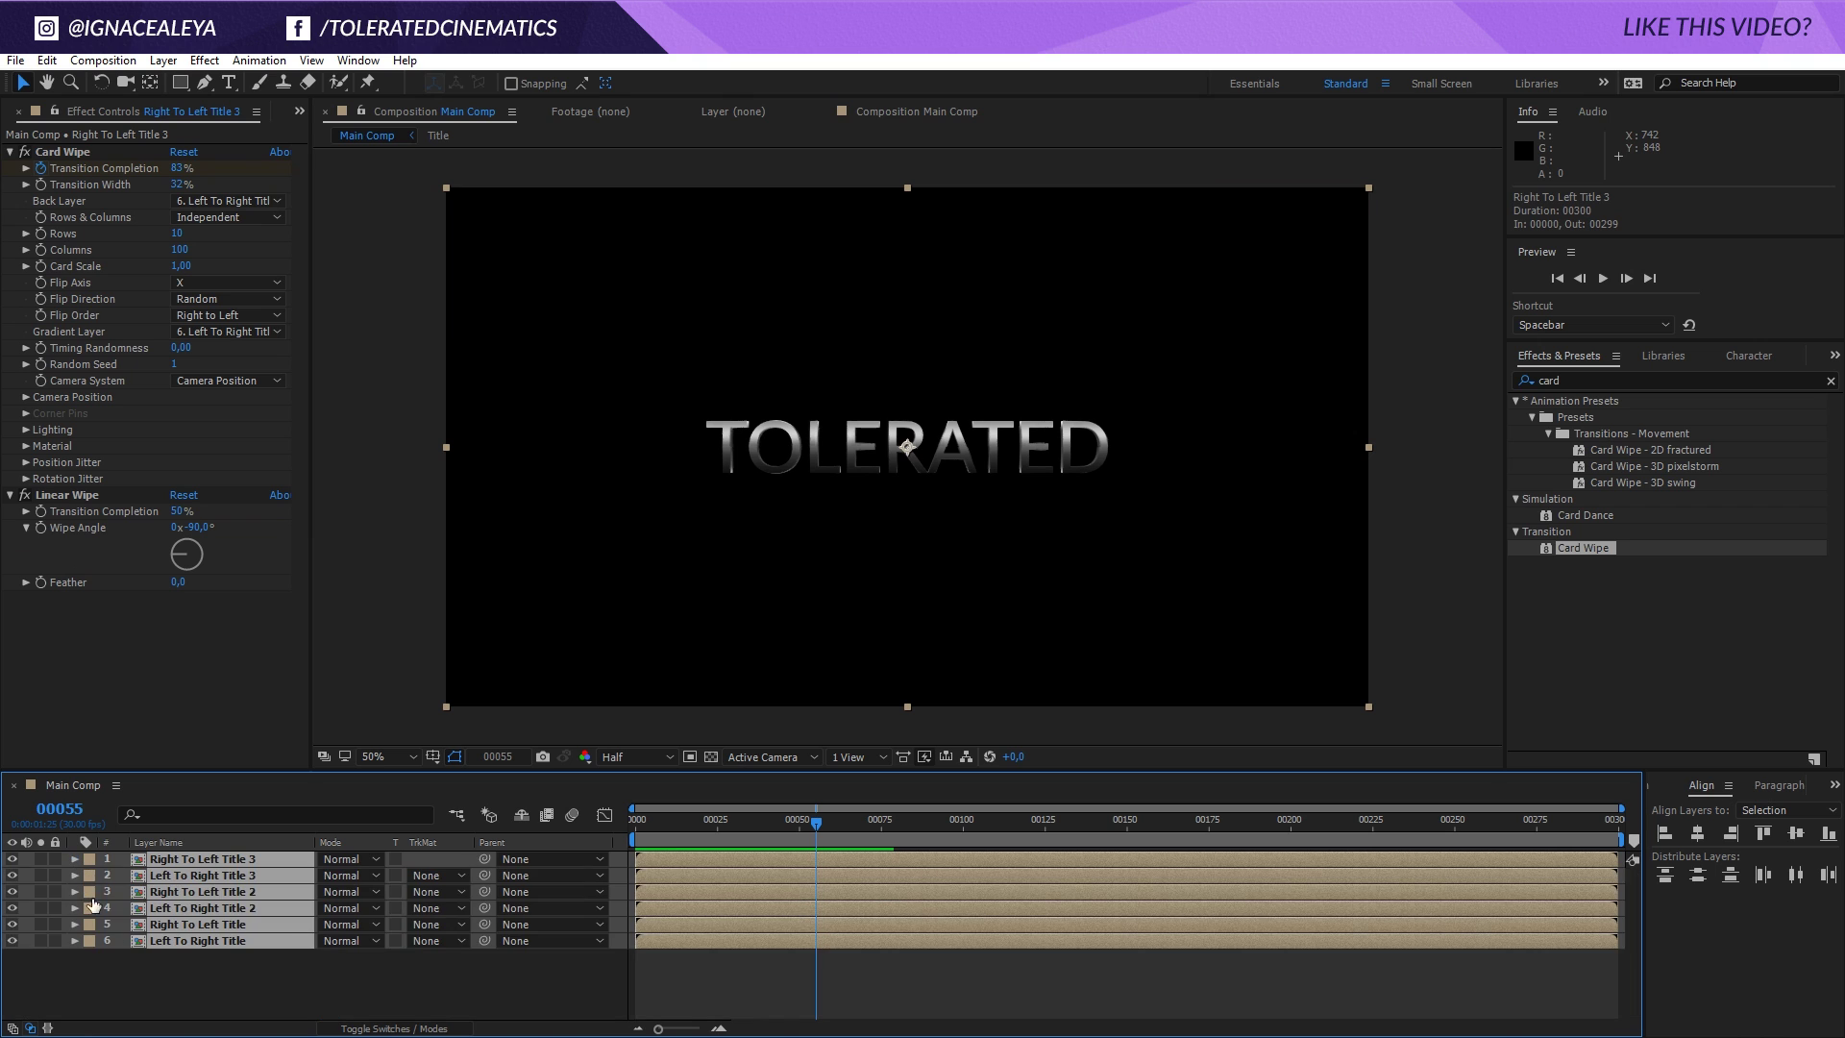
click(121, 988)
drag(238, 949, 231, 921)
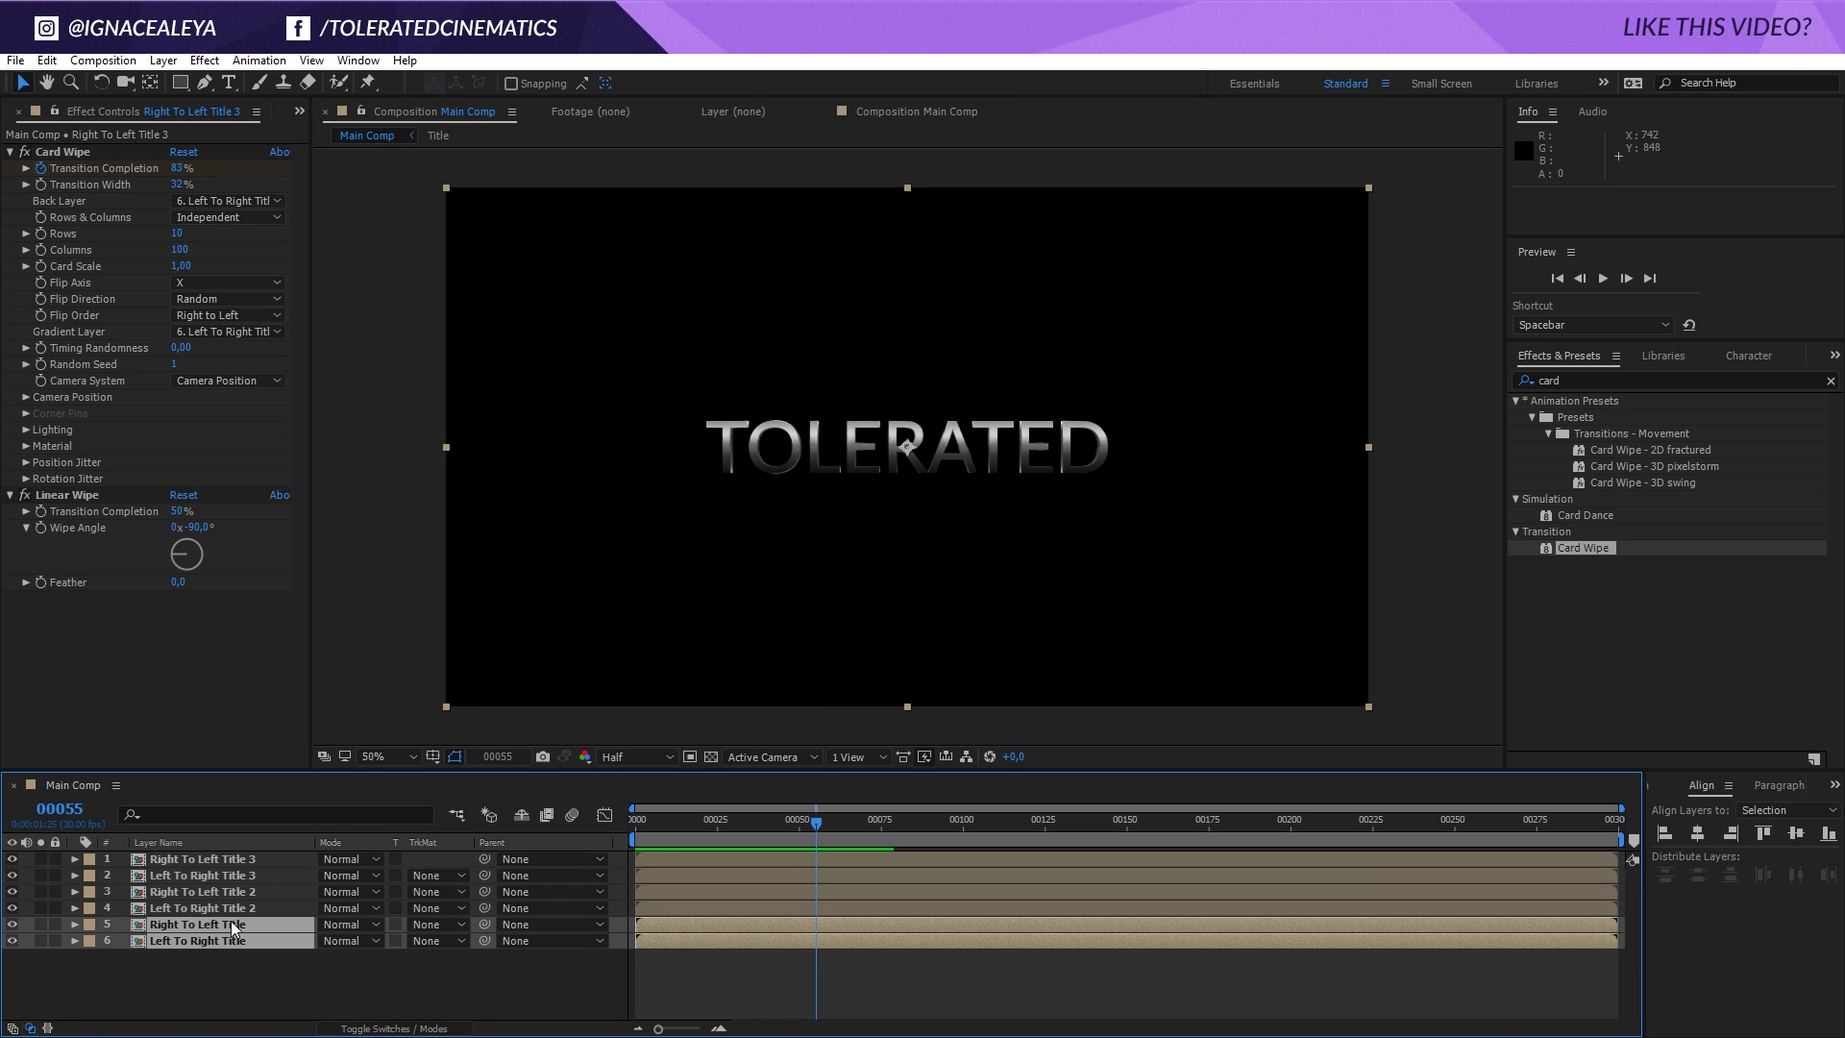
click(163, 60)
click(82, 780)
text(Sequence 01)
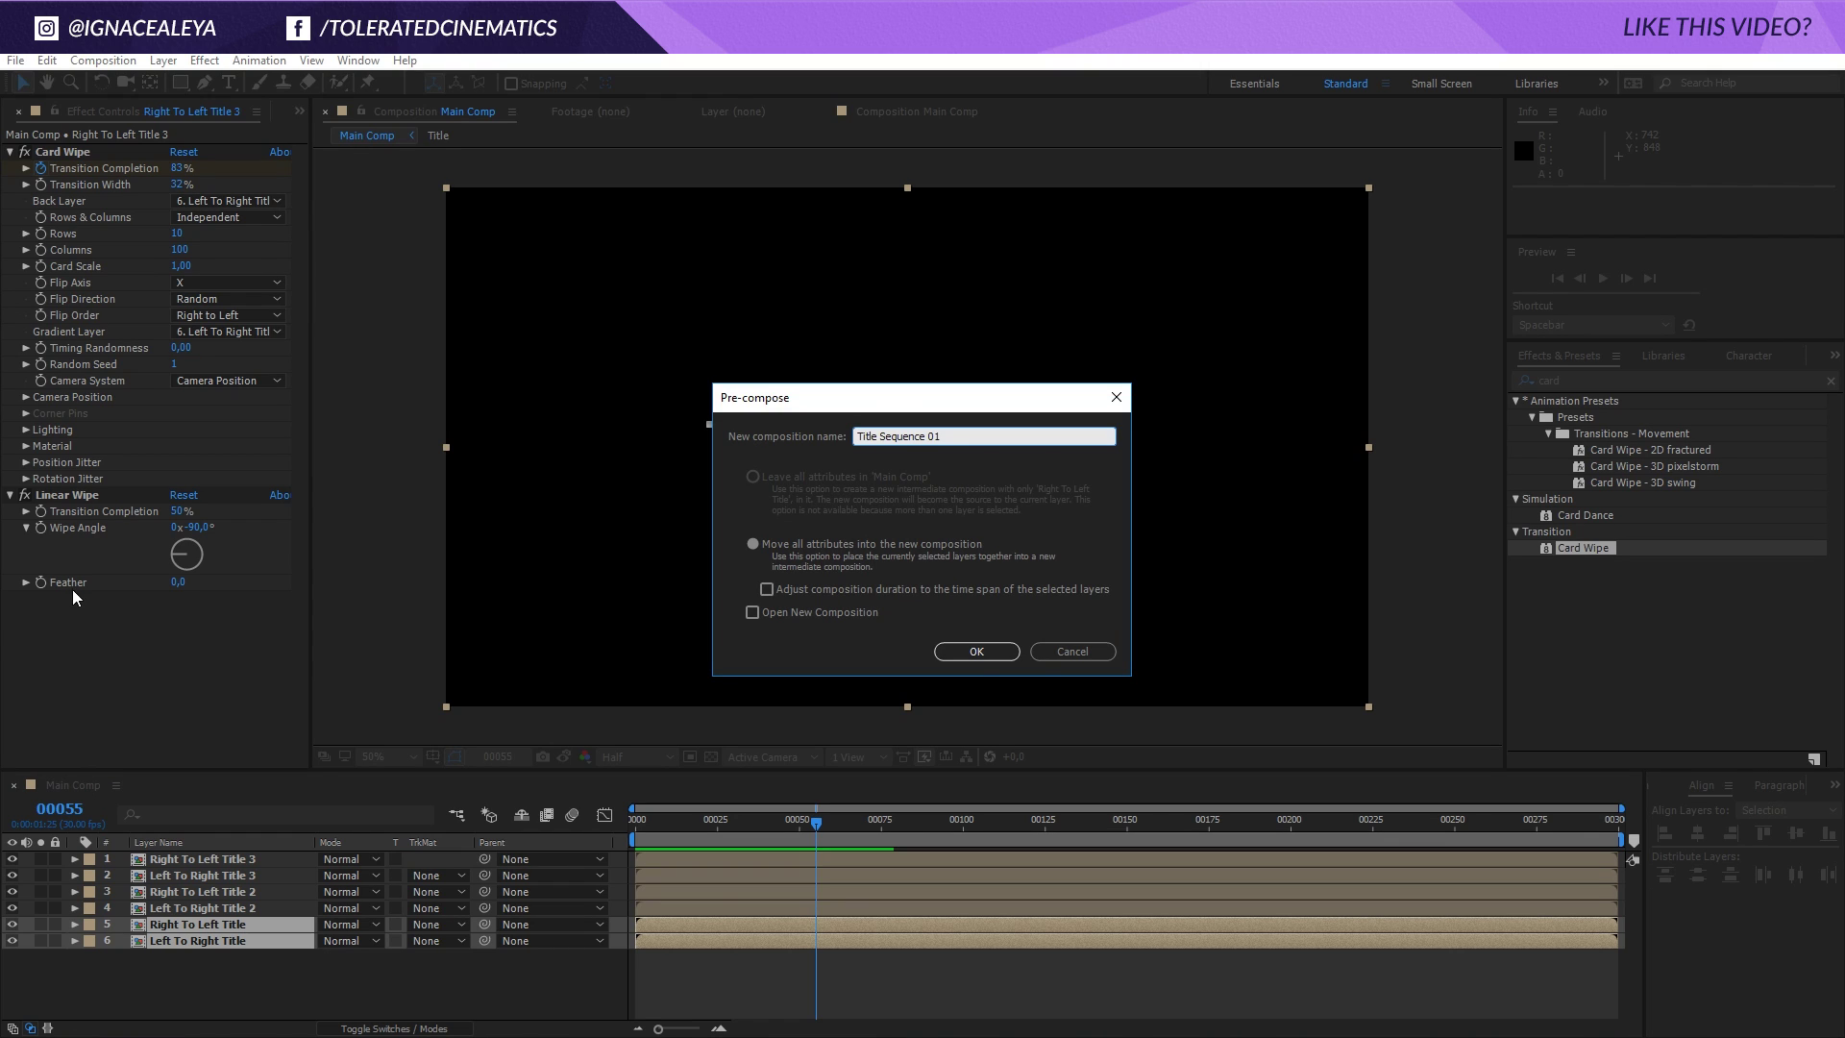
click(976, 652)
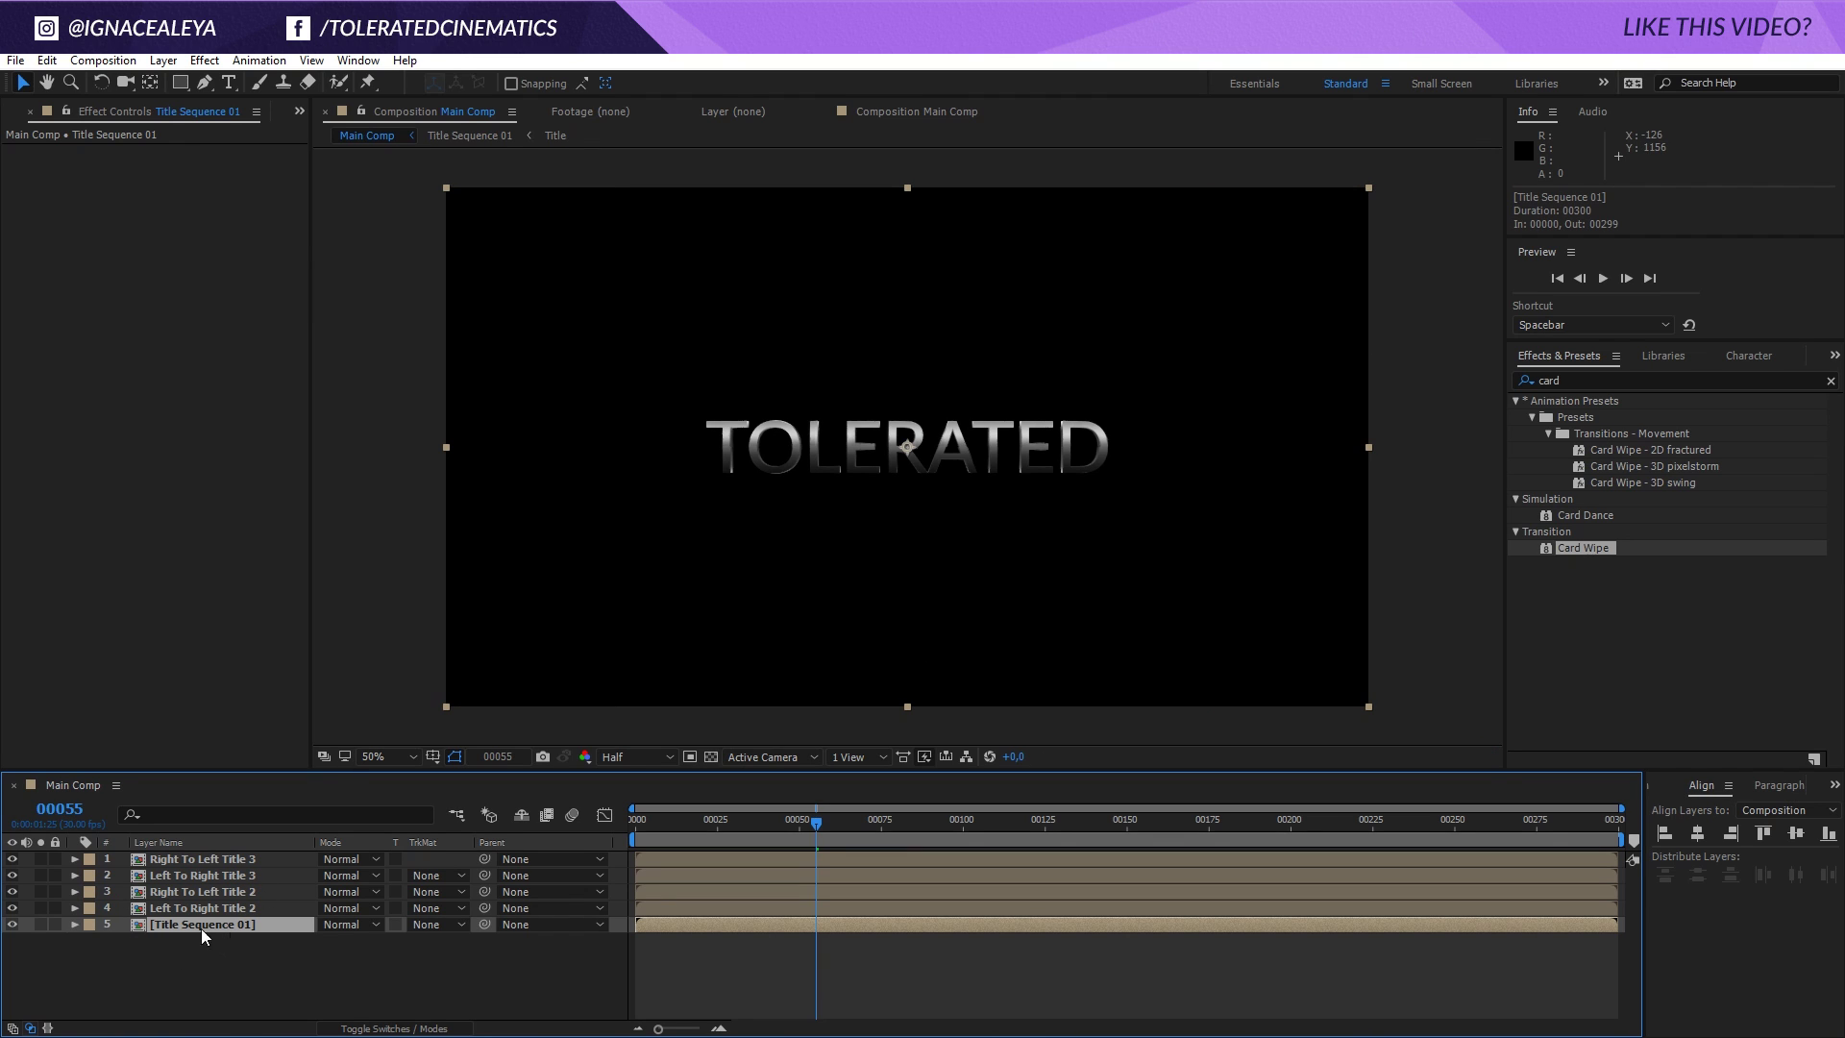
key(ctrl+d)
drag(152, 928, 188, 856)
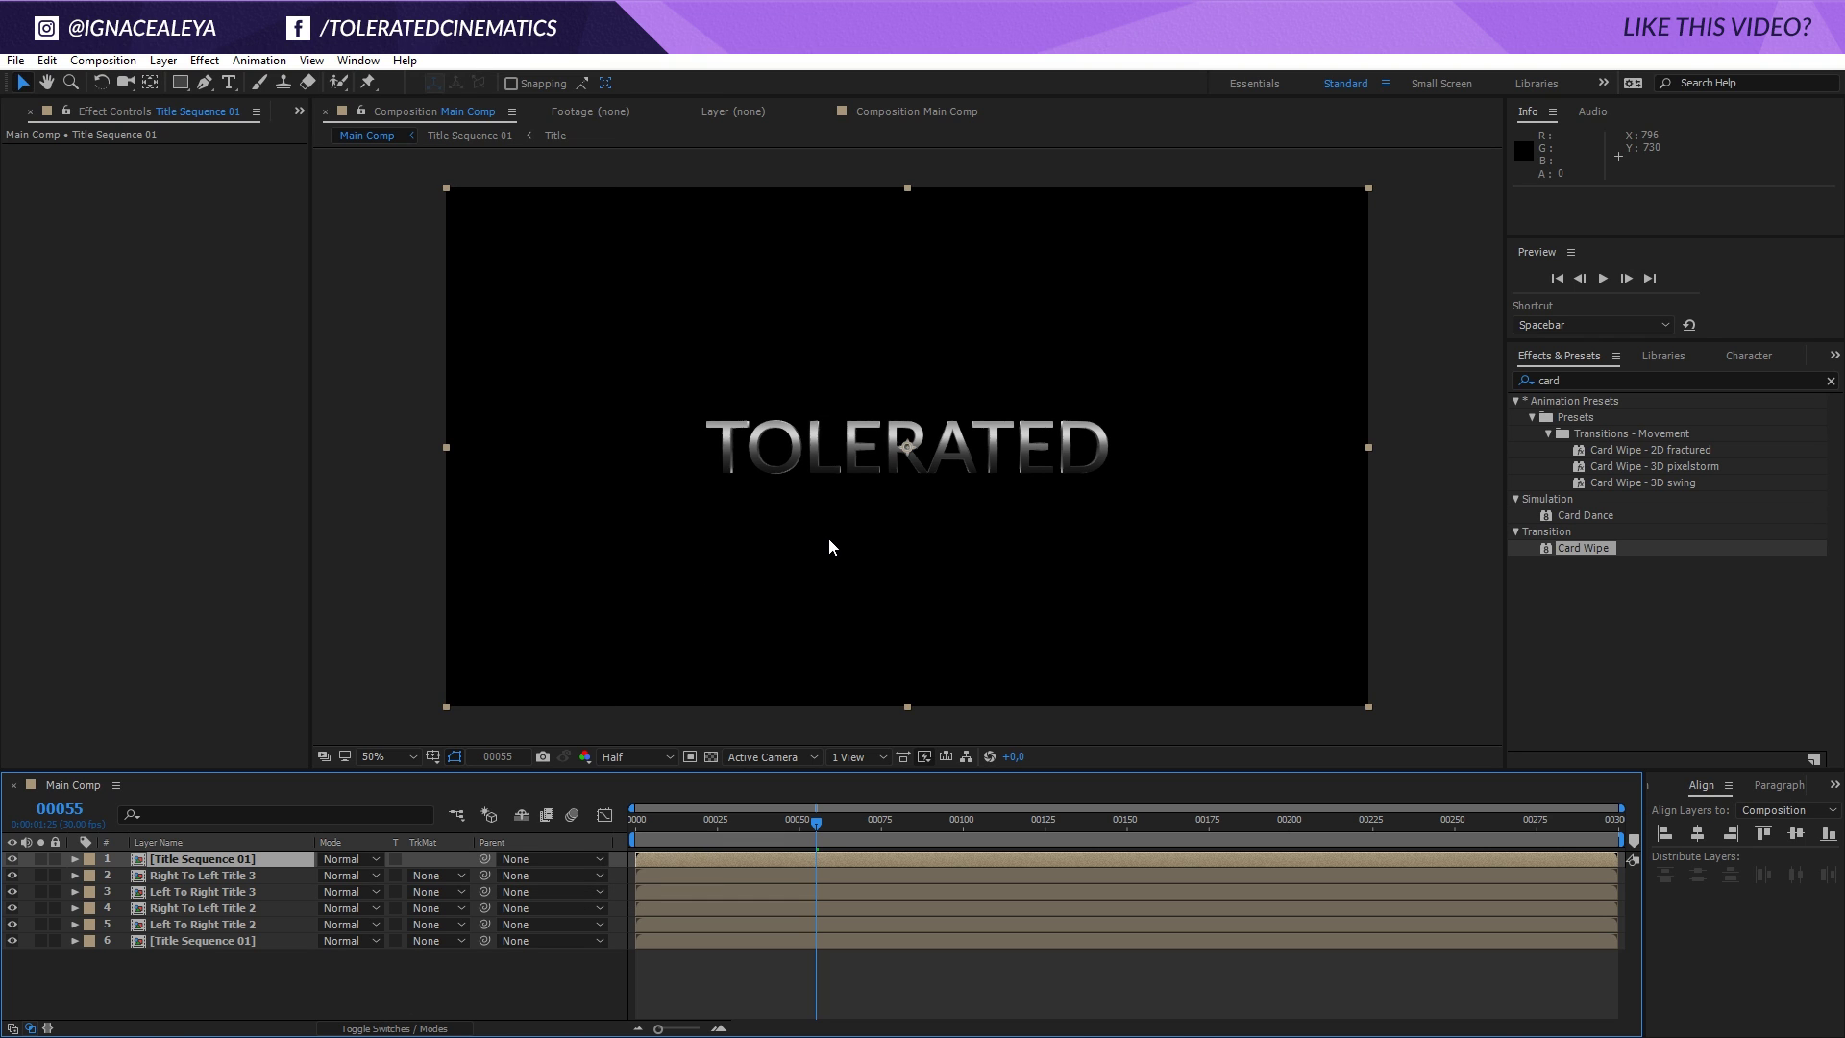
Create a new composition named 'Wave Luma'.
click(103, 59)
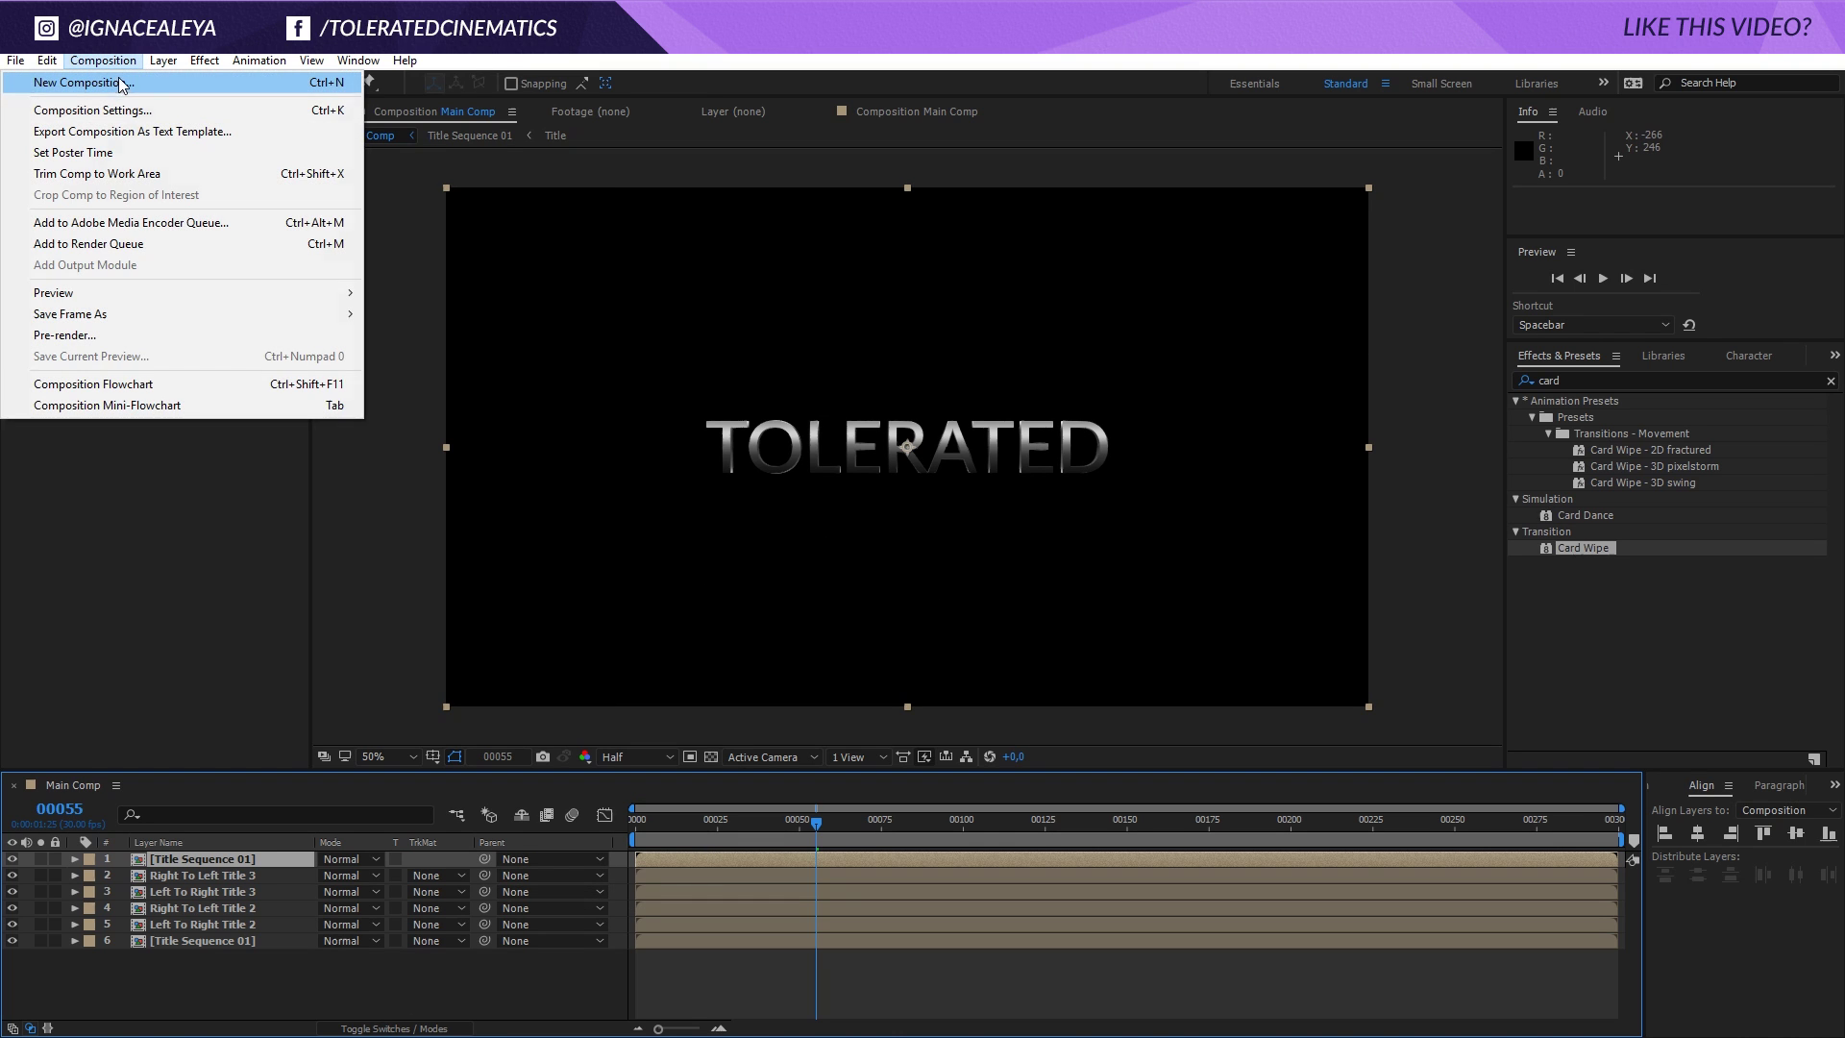
click(121, 87)
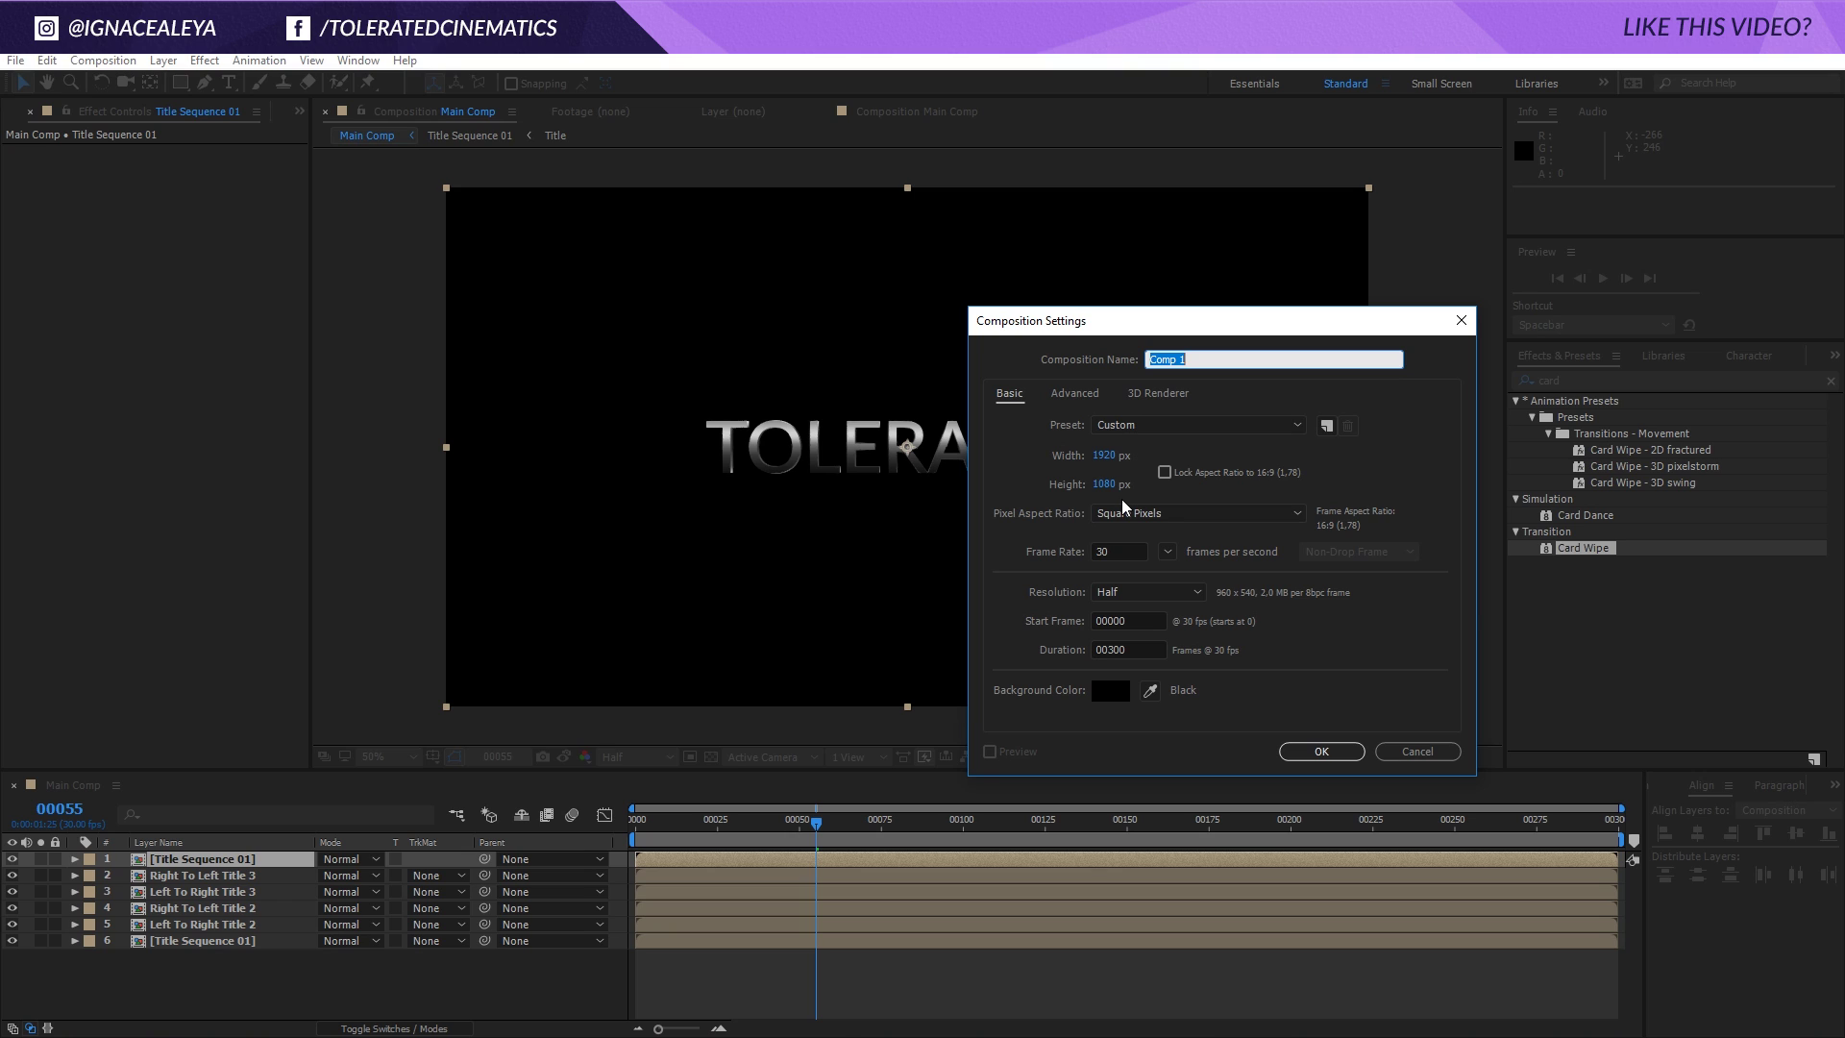
text(Wave Luma)
click(1331, 753)
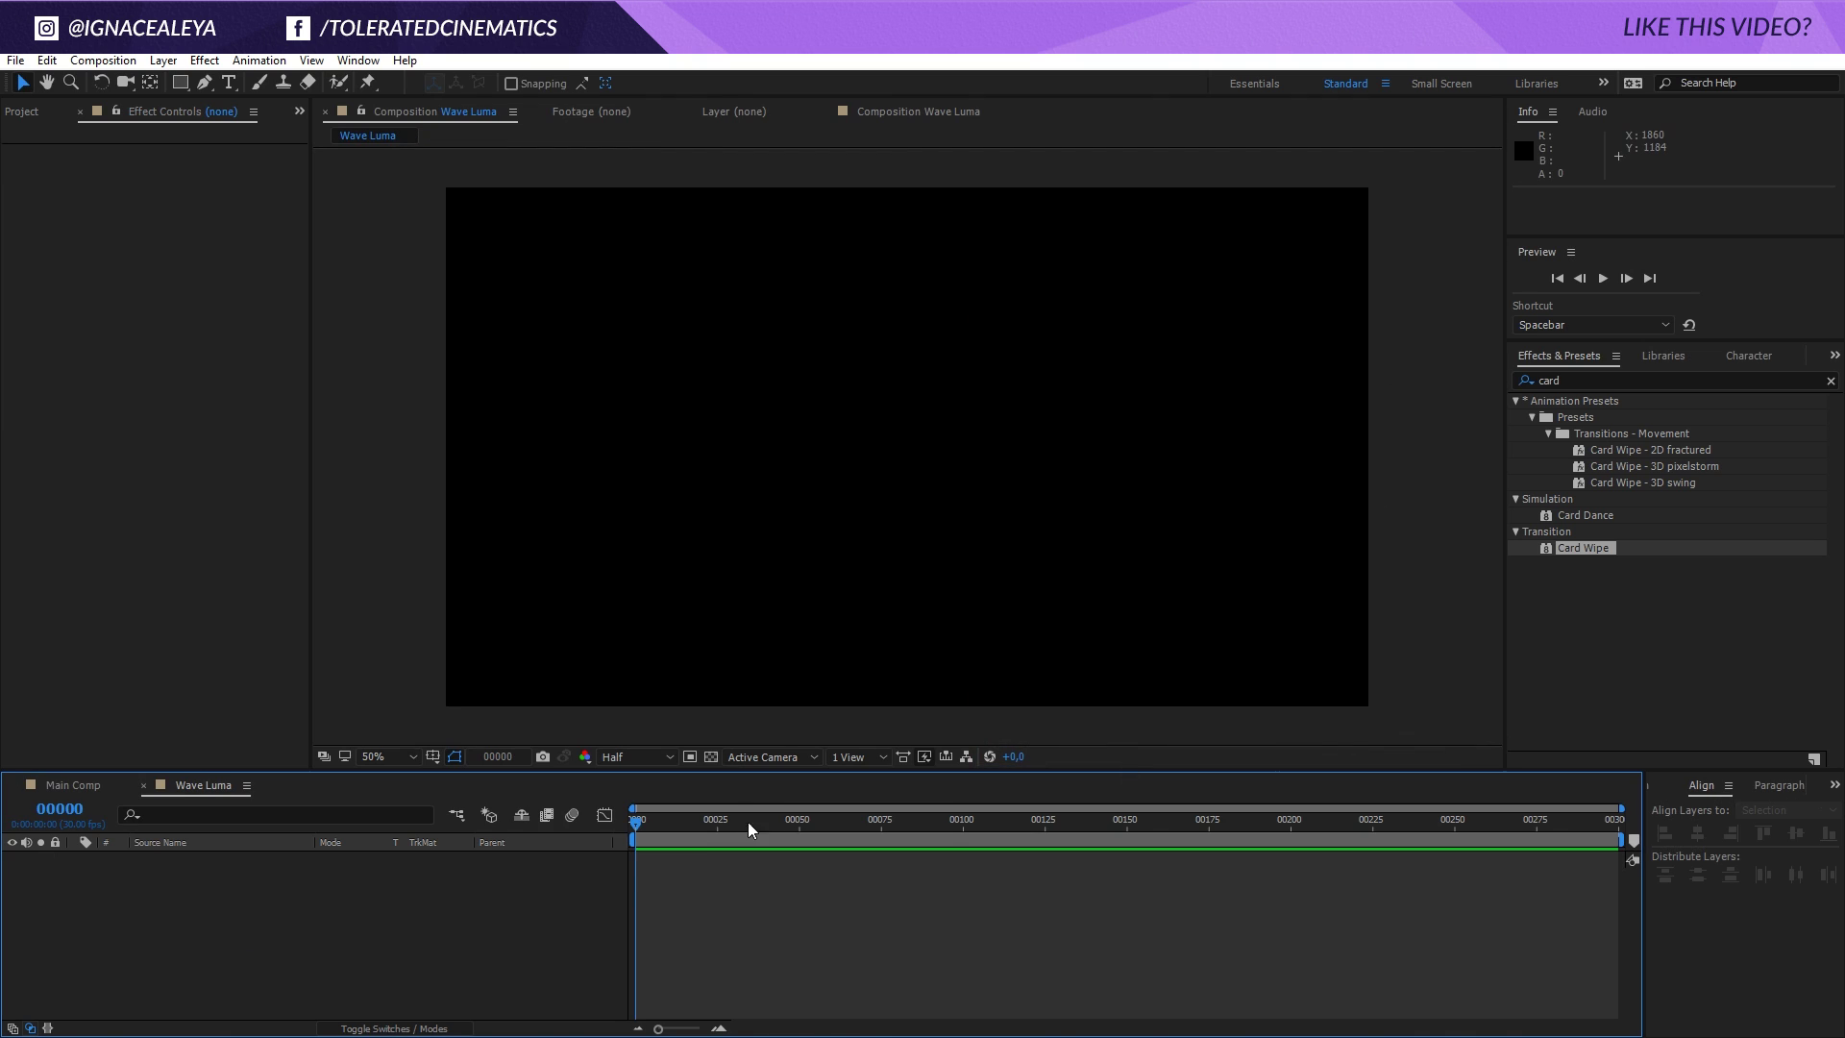
Add a full-frame solid layer and change its colour to white.
right_click(478, 896)
mouse_move(527, 708)
click(338, 756)
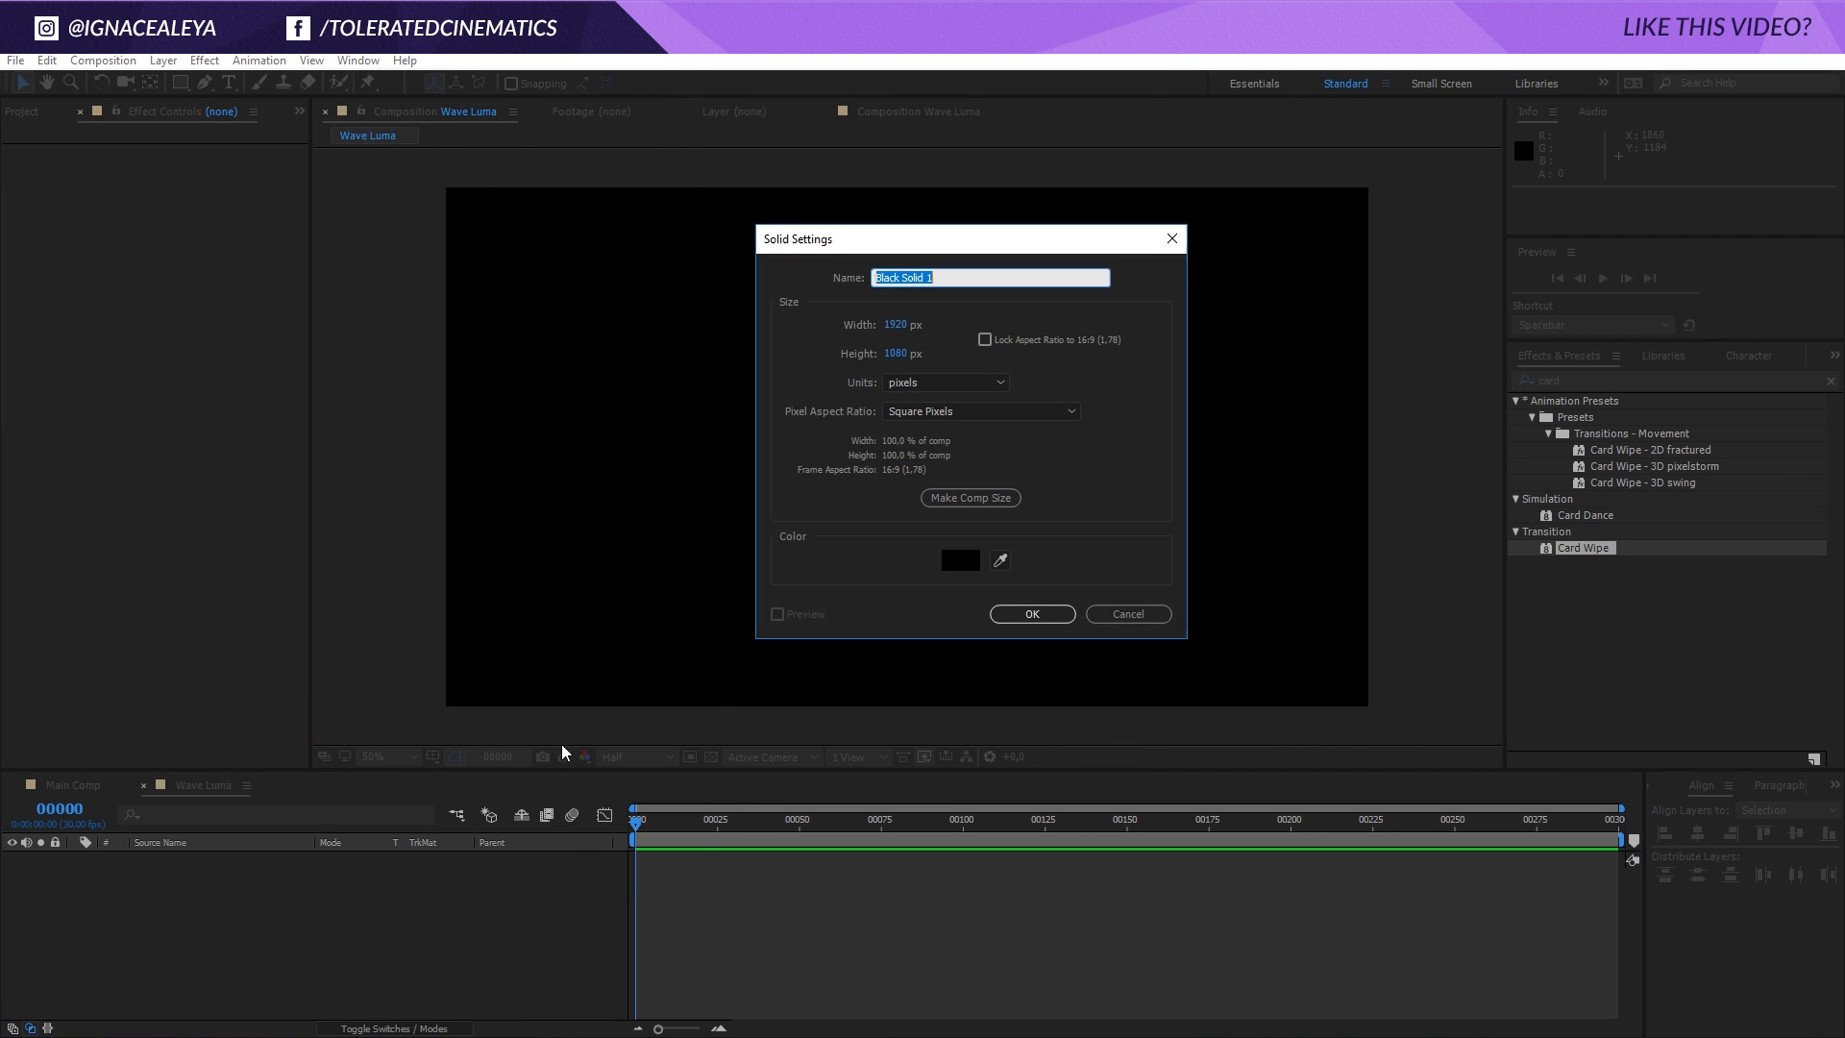
click(1032, 613)
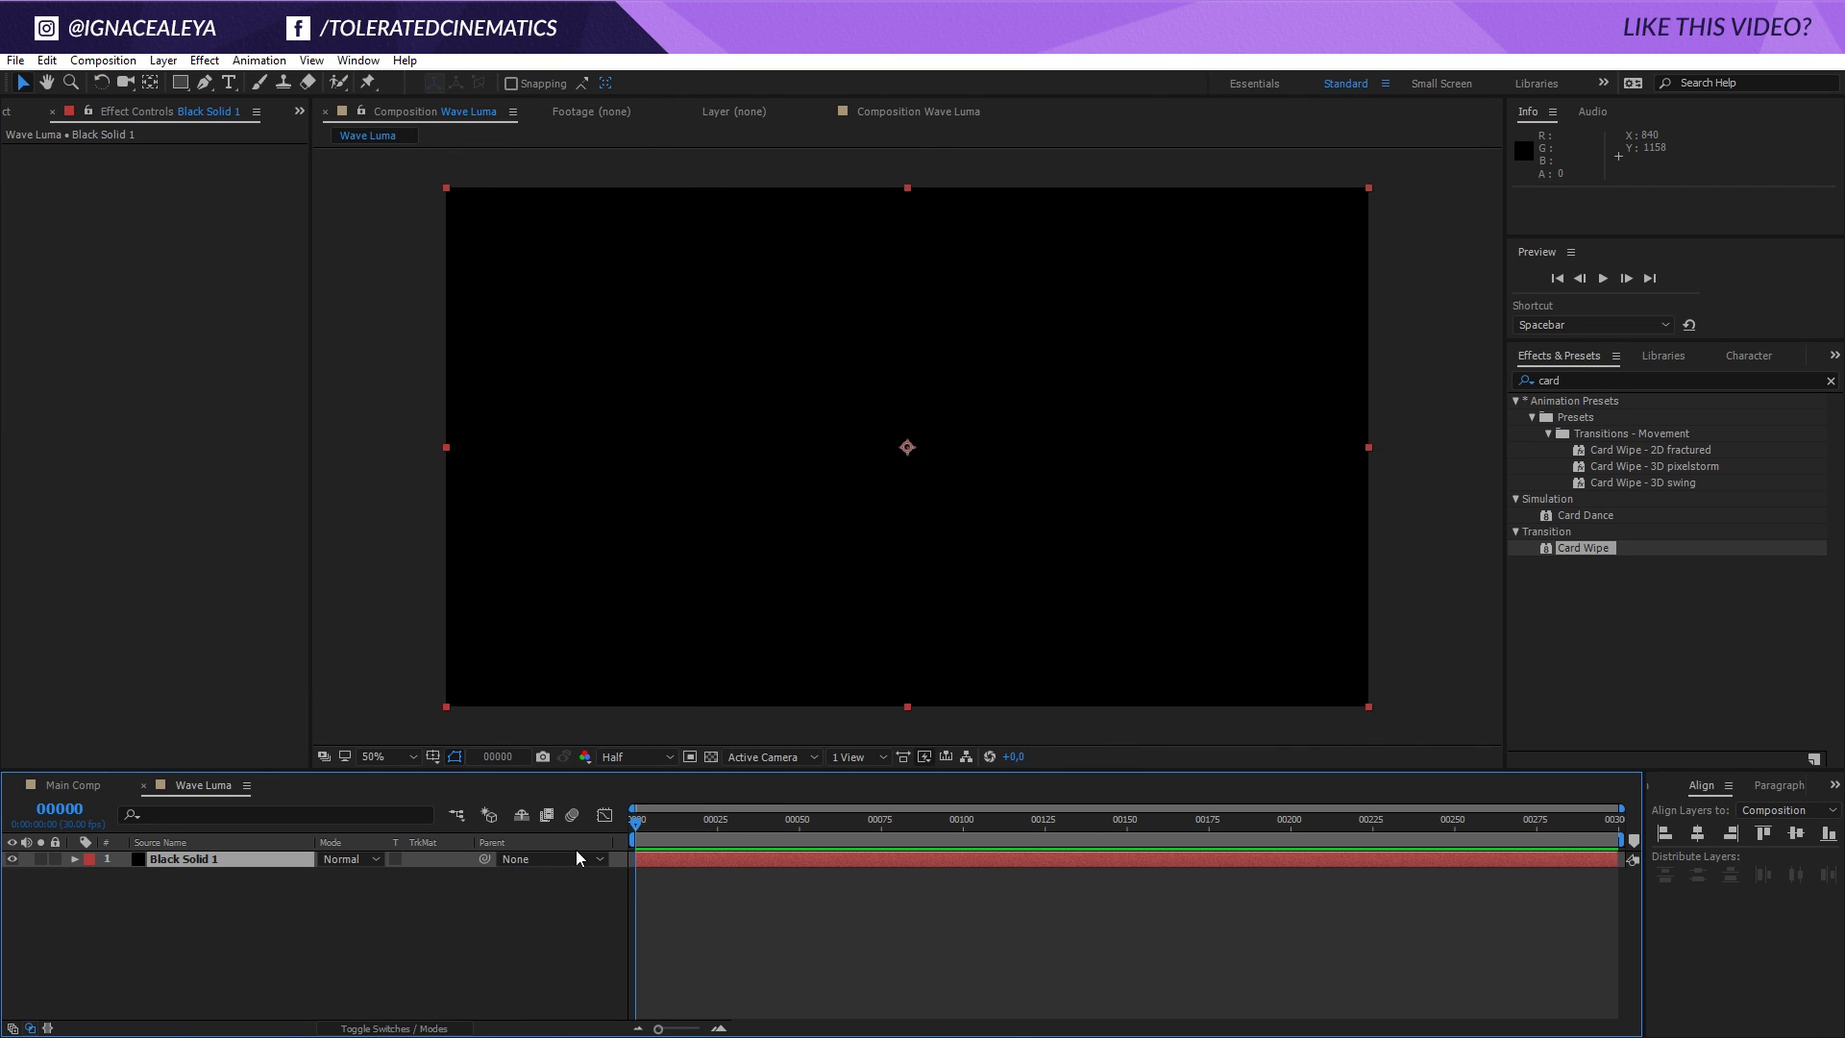
click(163, 59)
click(86, 103)
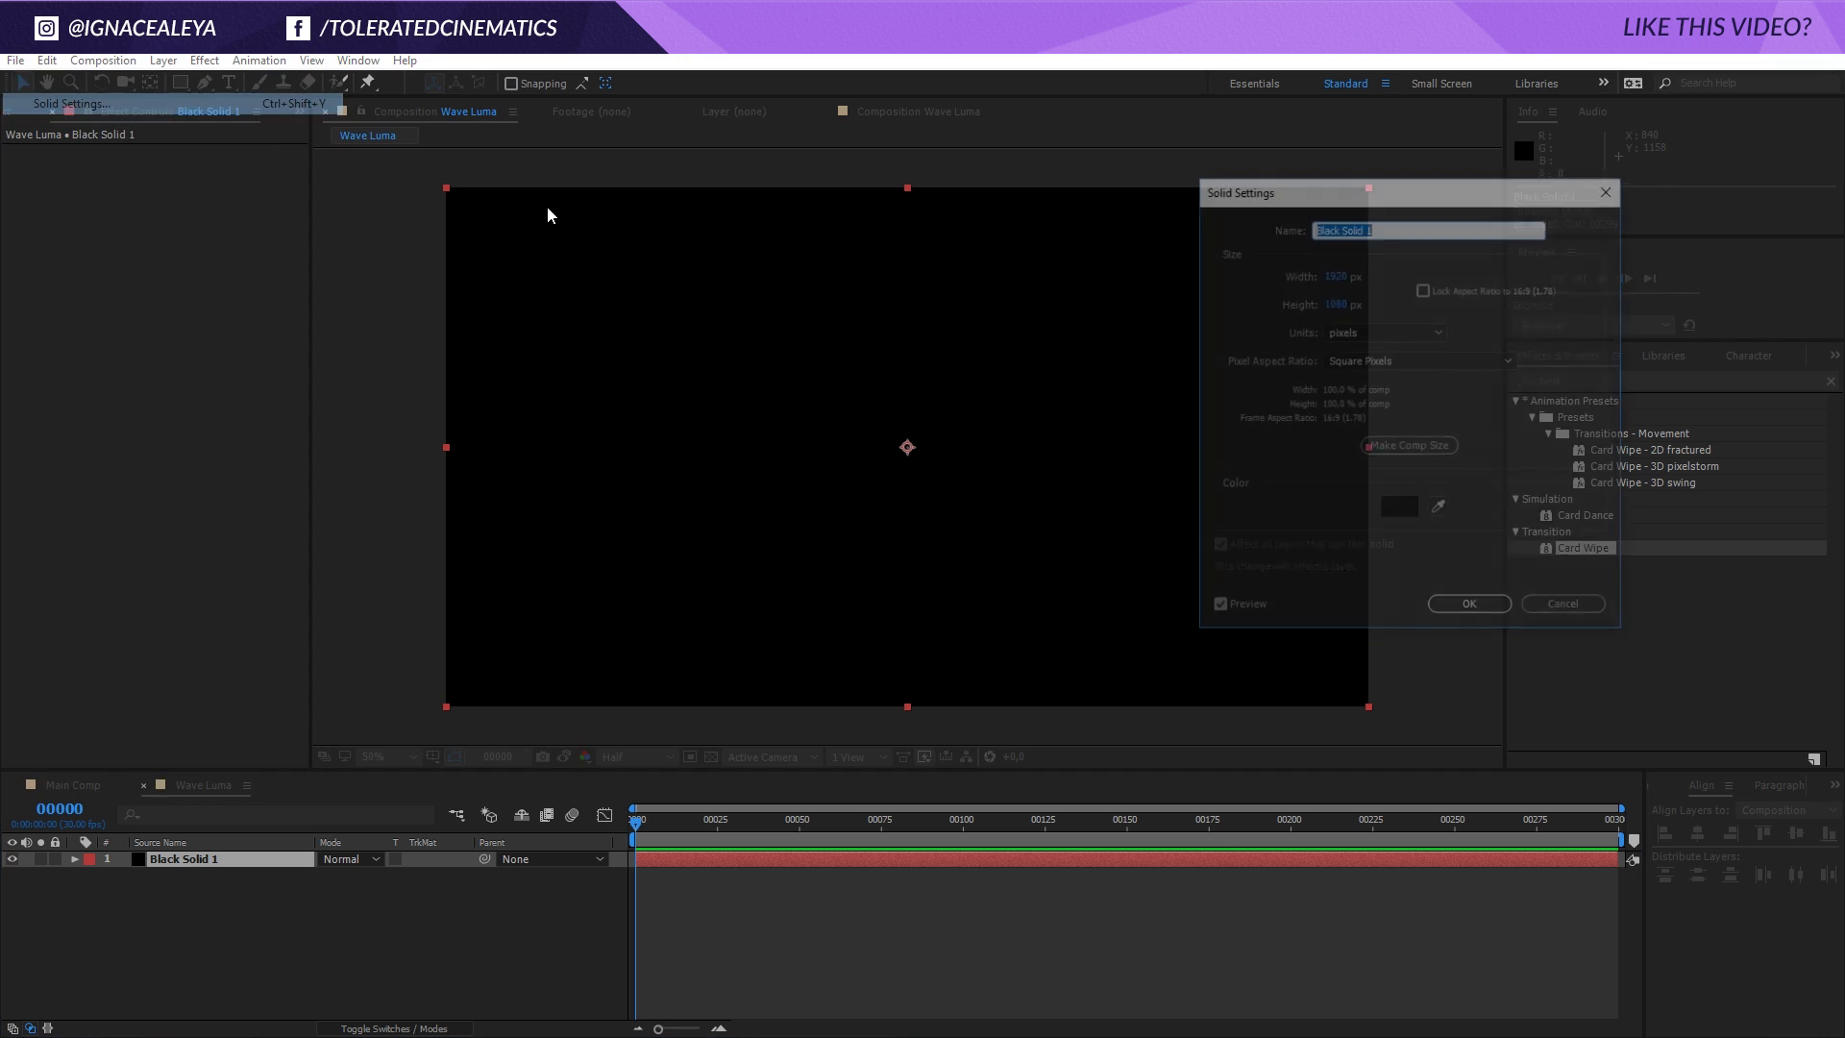
click(1400, 509)
drag(1134, 625, 1104, 539)
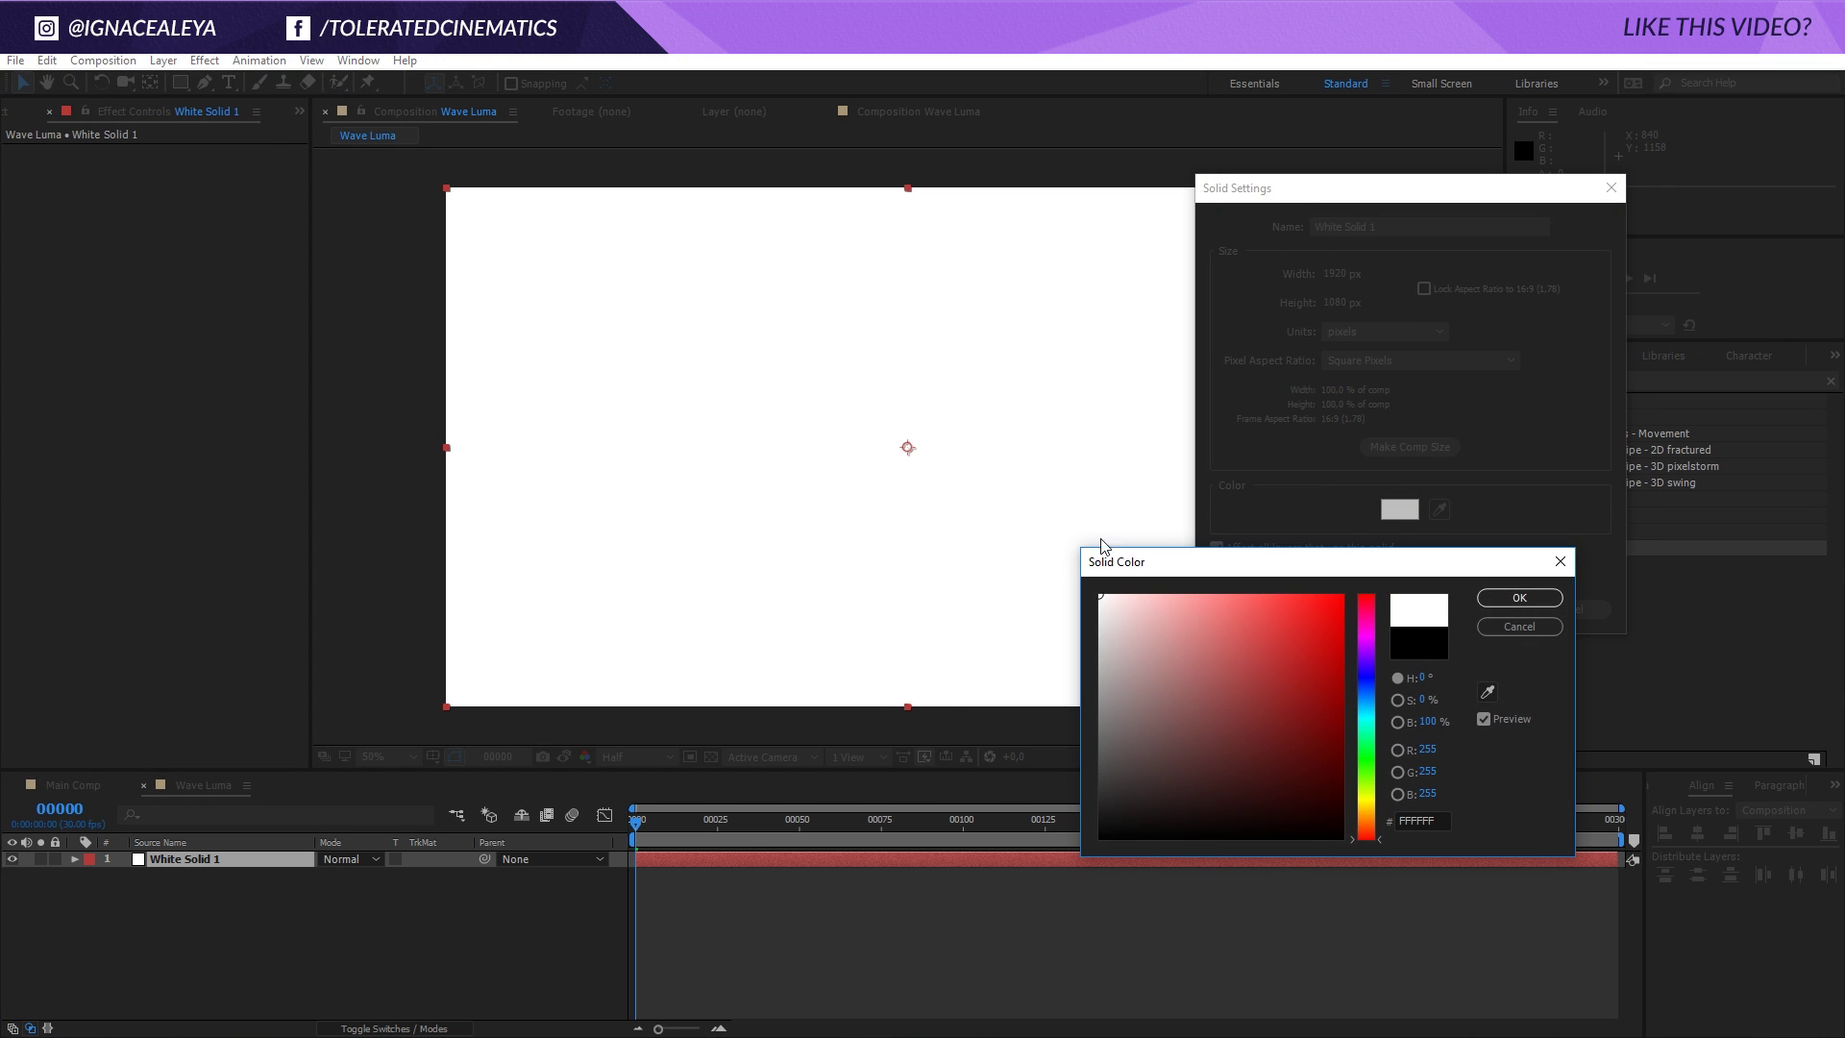
click(1516, 598)
click(1496, 614)
Draw an elliptical mask as a circle at the centre of the white solid.
drag(185, 86, 238, 122)
click(181, 863)
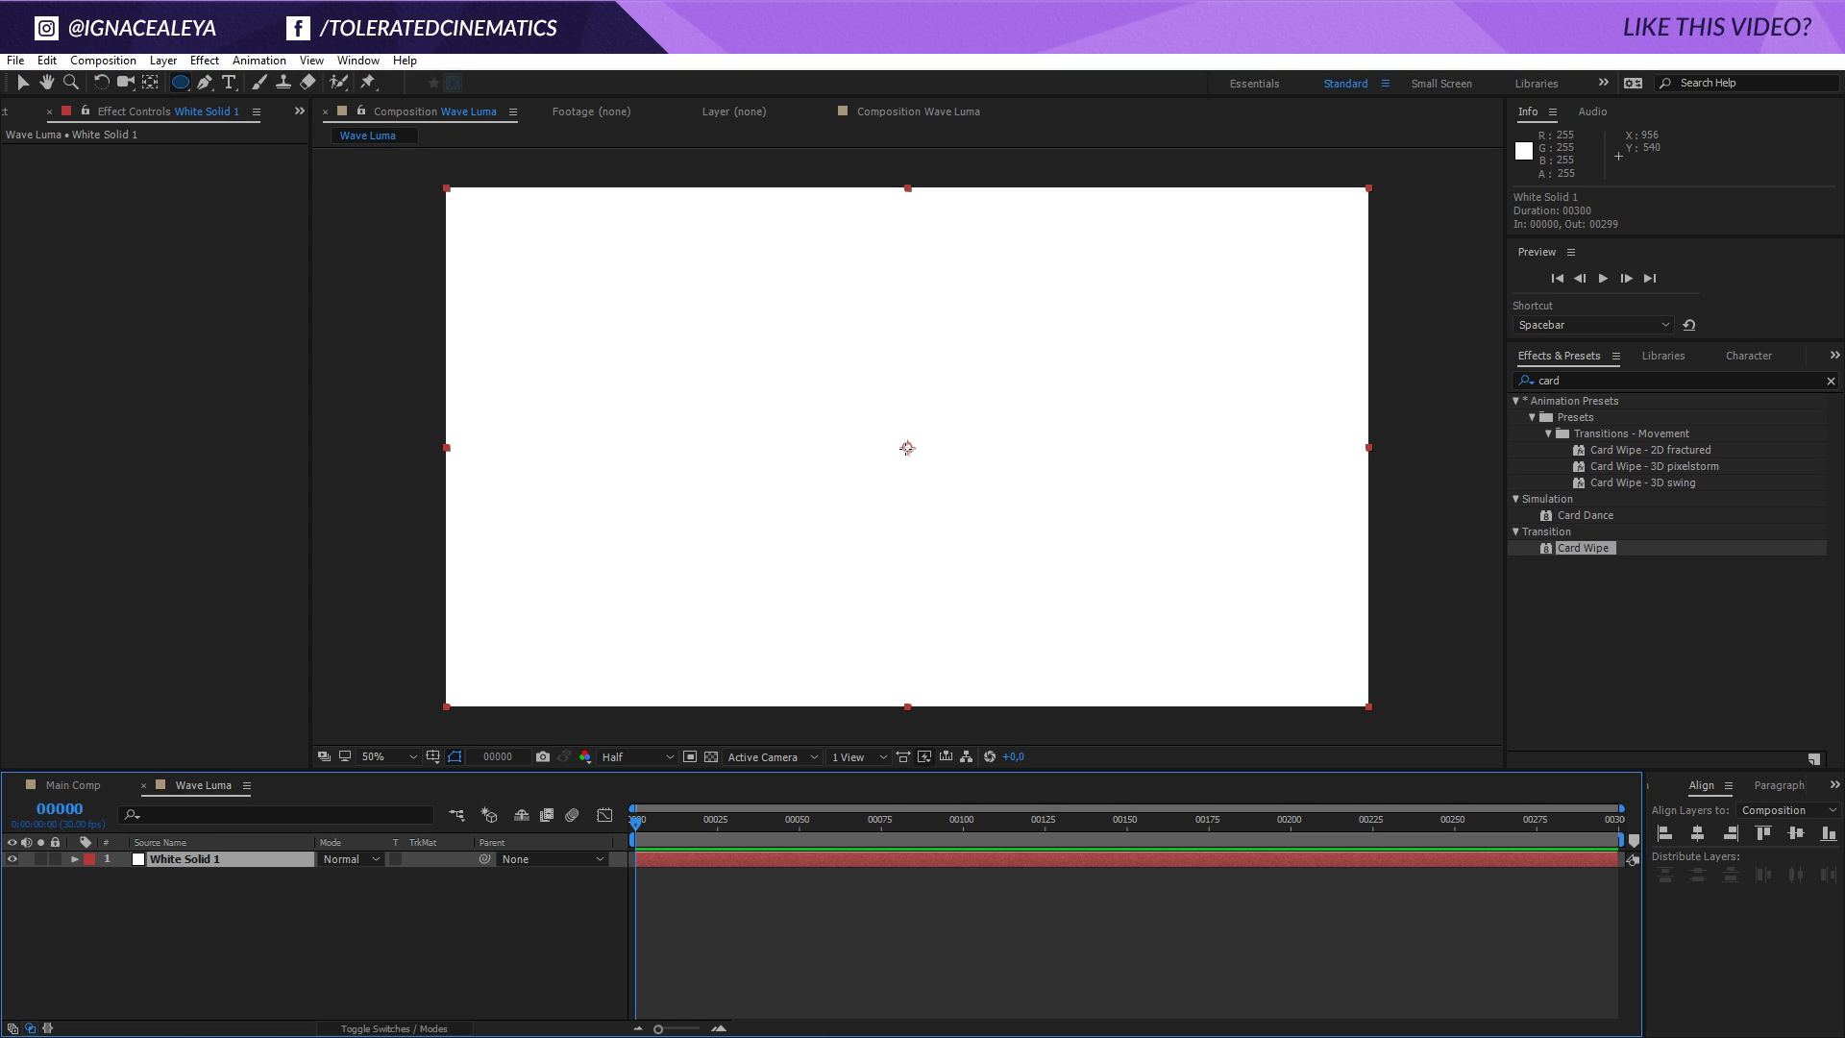
drag(907, 447, 1020, 561)
Keyframe Mask 1 Expansion from a vanished circle at the start to very large at frame 00075.
click(182, 895)
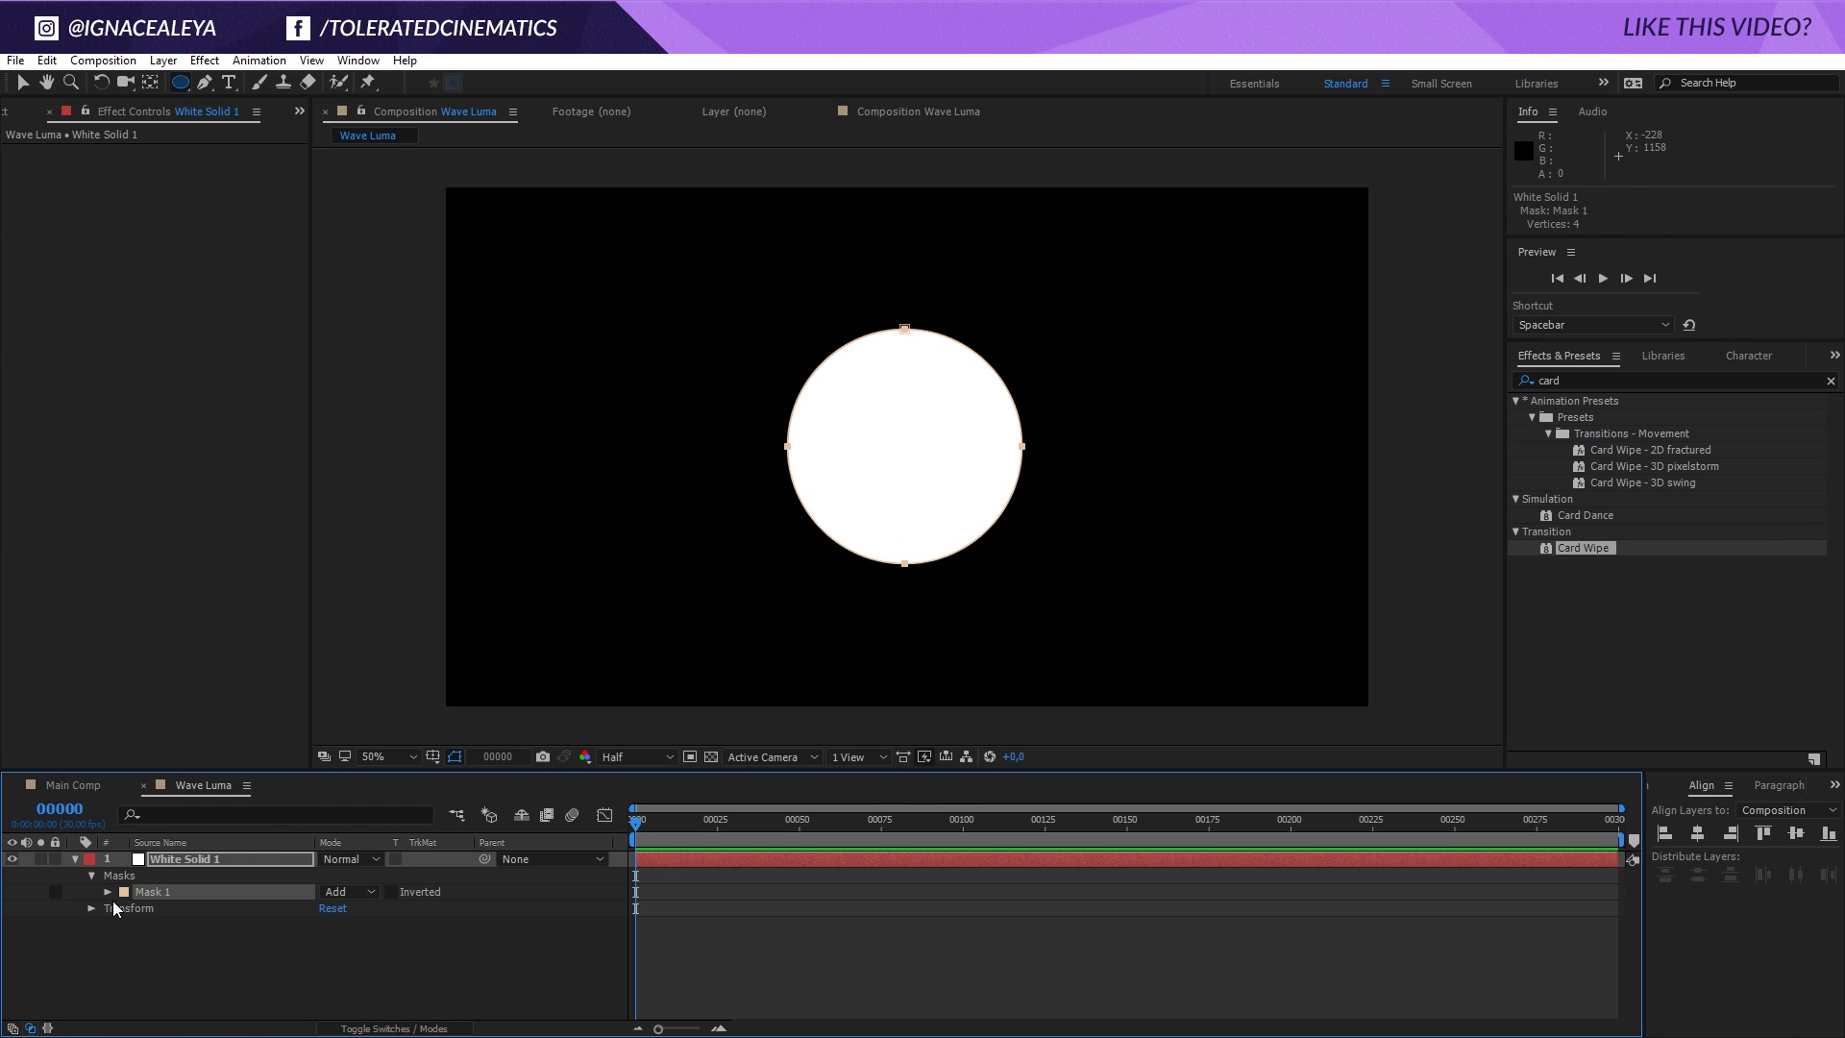
click(108, 892)
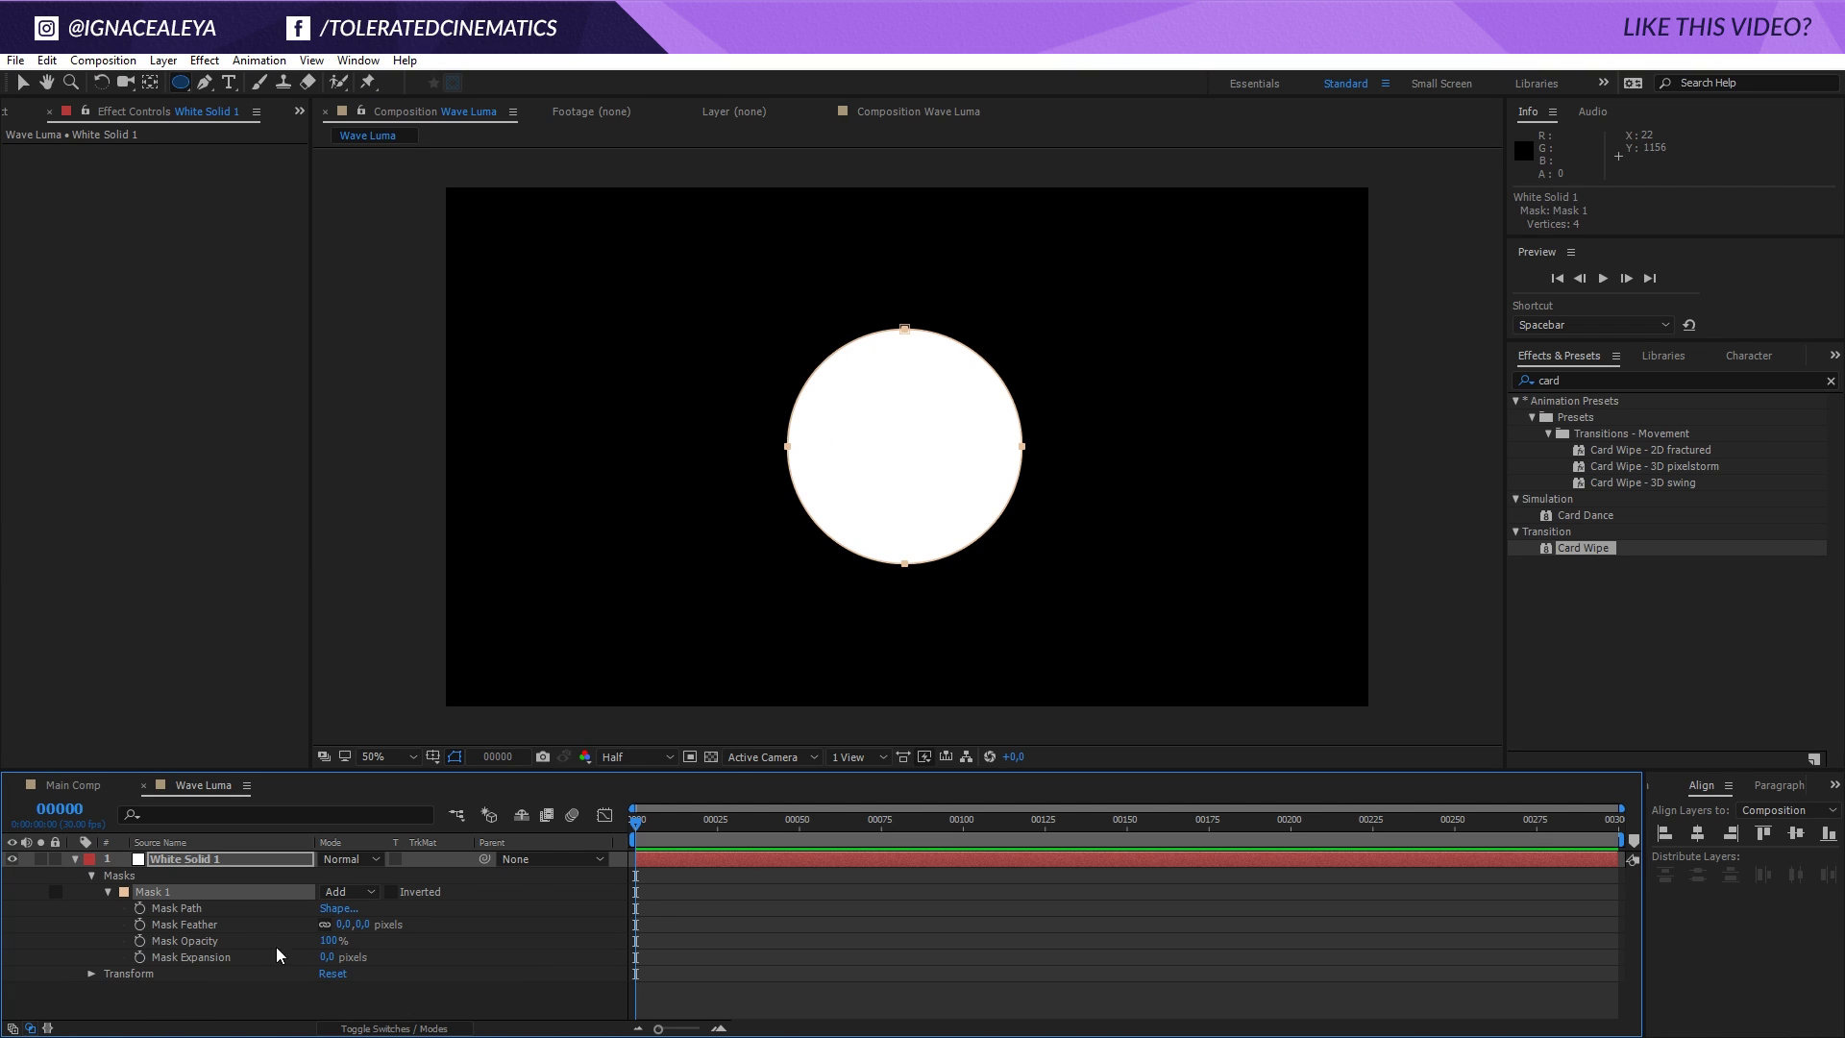
click(140, 957)
drag(327, 958, 101, 989)
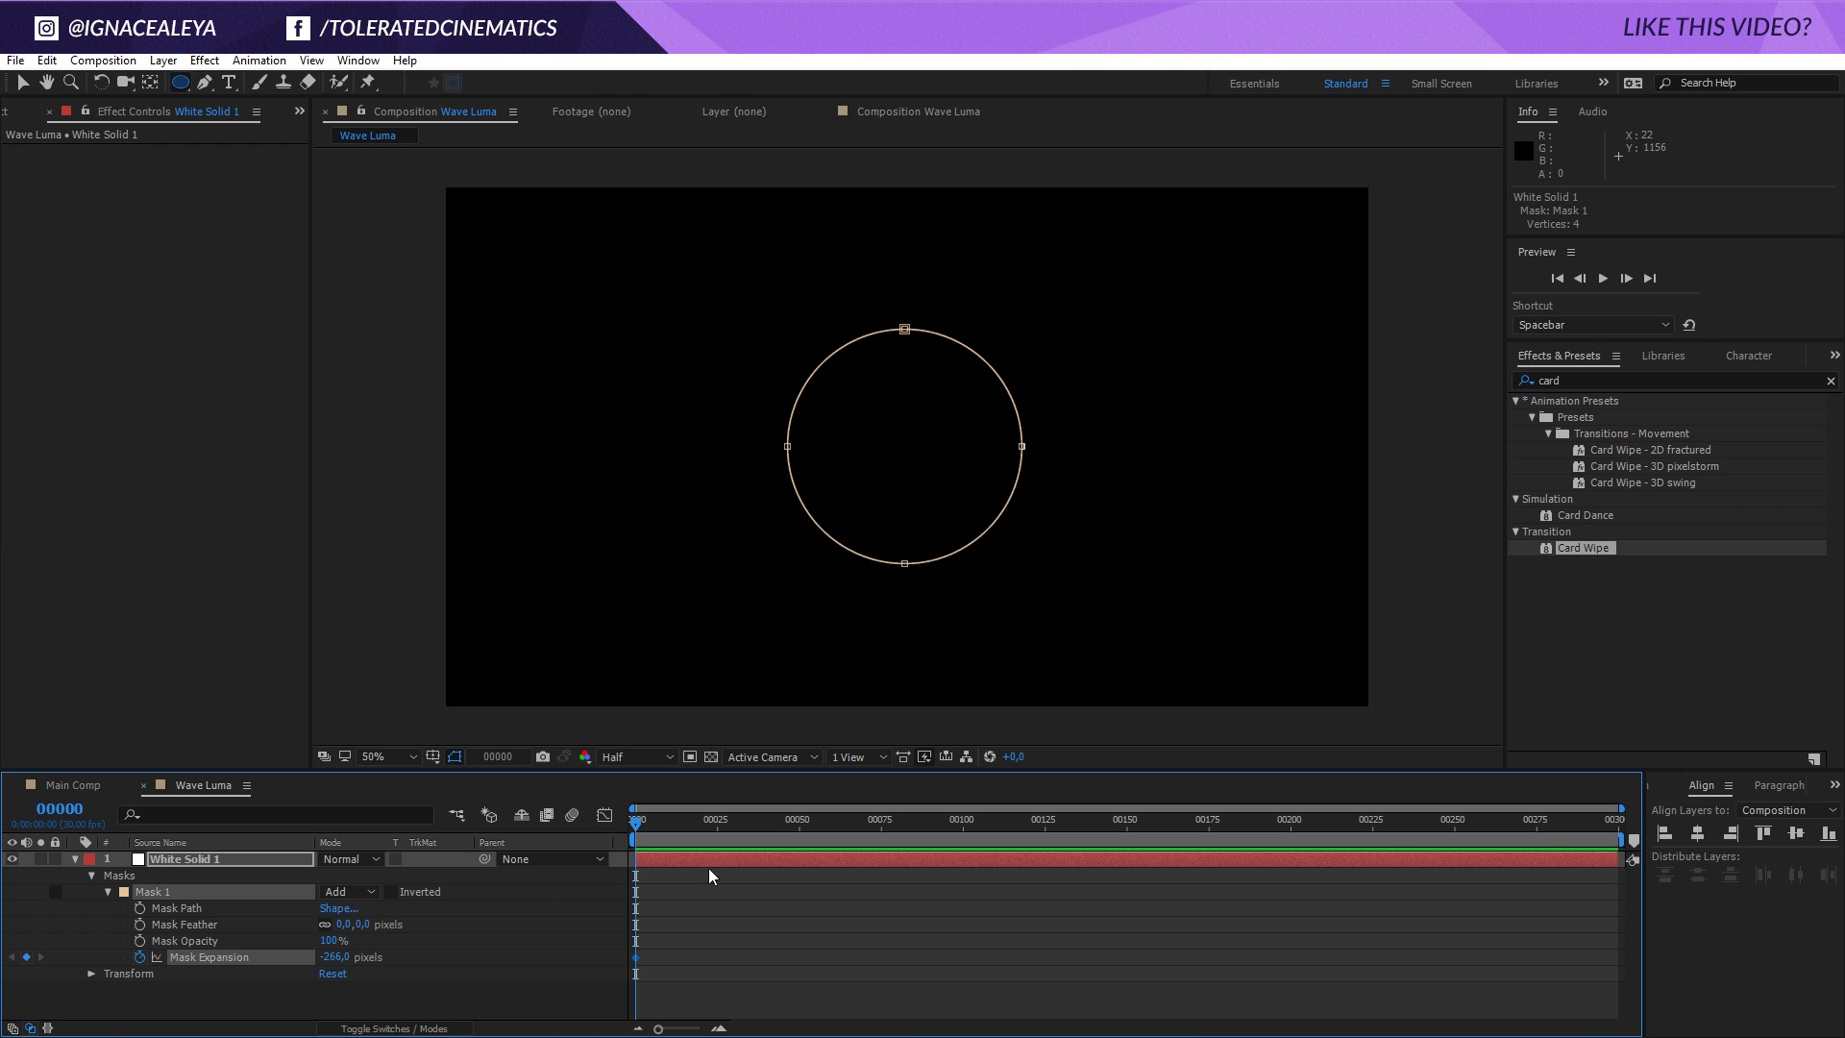
drag(635, 908, 882, 907)
drag(332, 957, 1355, 958)
drag(873, 844, 740, 853)
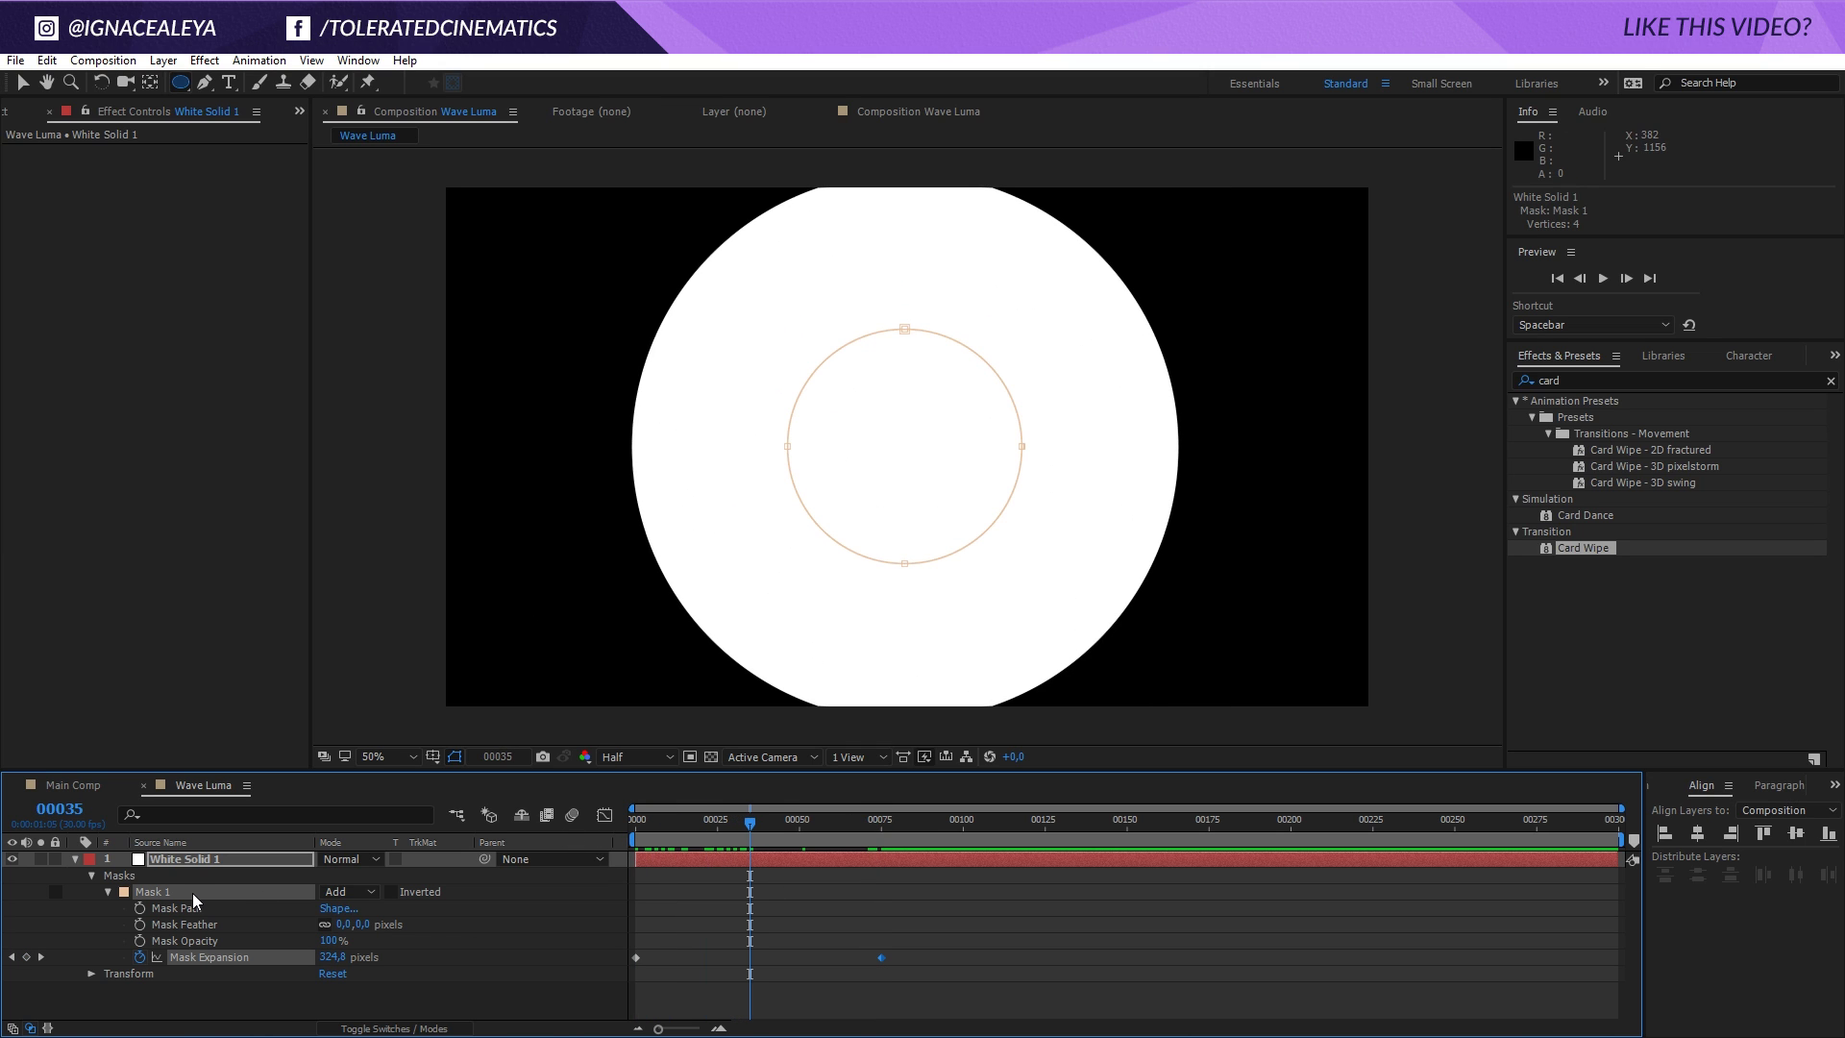
Duplicate Mask 1 as Mask 2 and set Mask 2 to Subtract.
key(ctrl+d)
click(107, 974)
scroll(105, 975, down, 1)
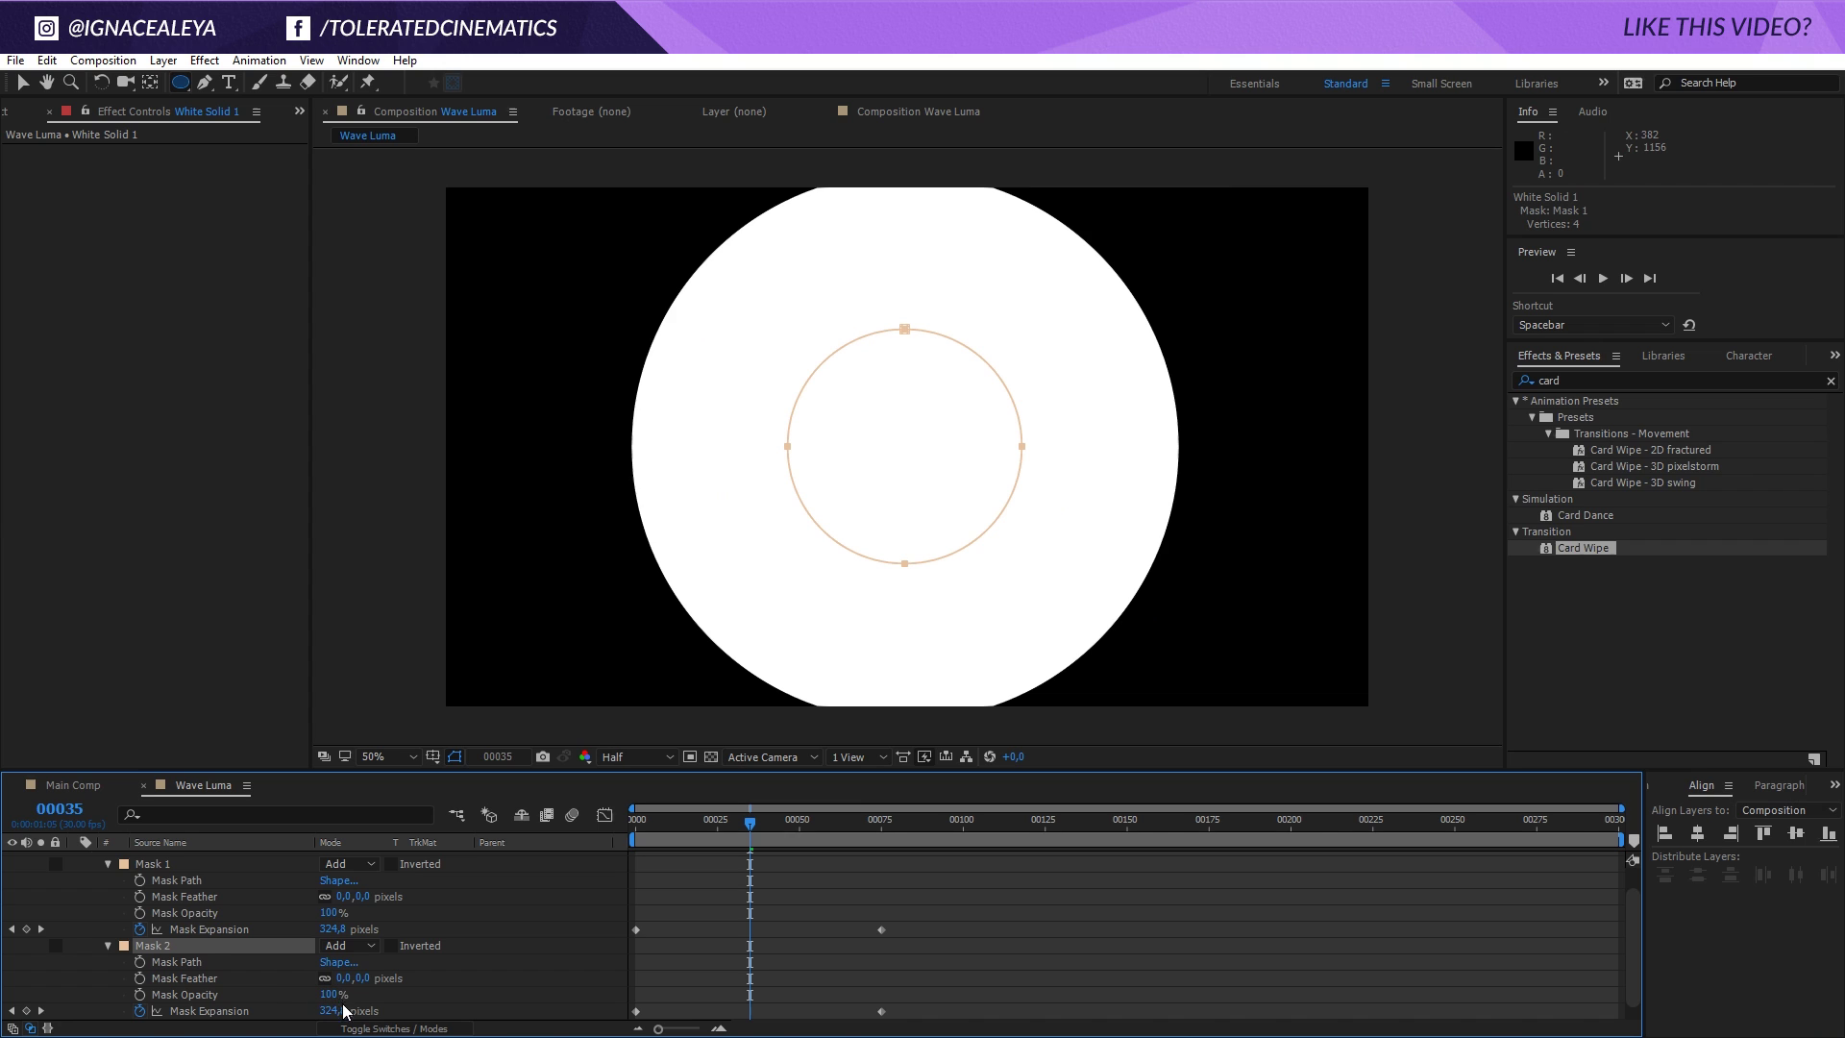
scroll(275, 998, down, 1)
key(Home)
drag(636, 825, 672, 861)
click(358, 932)
click(370, 824)
Lower Mask 2's expansion so a white ring expands outward, and review the animation.
drag(330, 999, 275, 1004)
drag(661, 829, 885, 871)
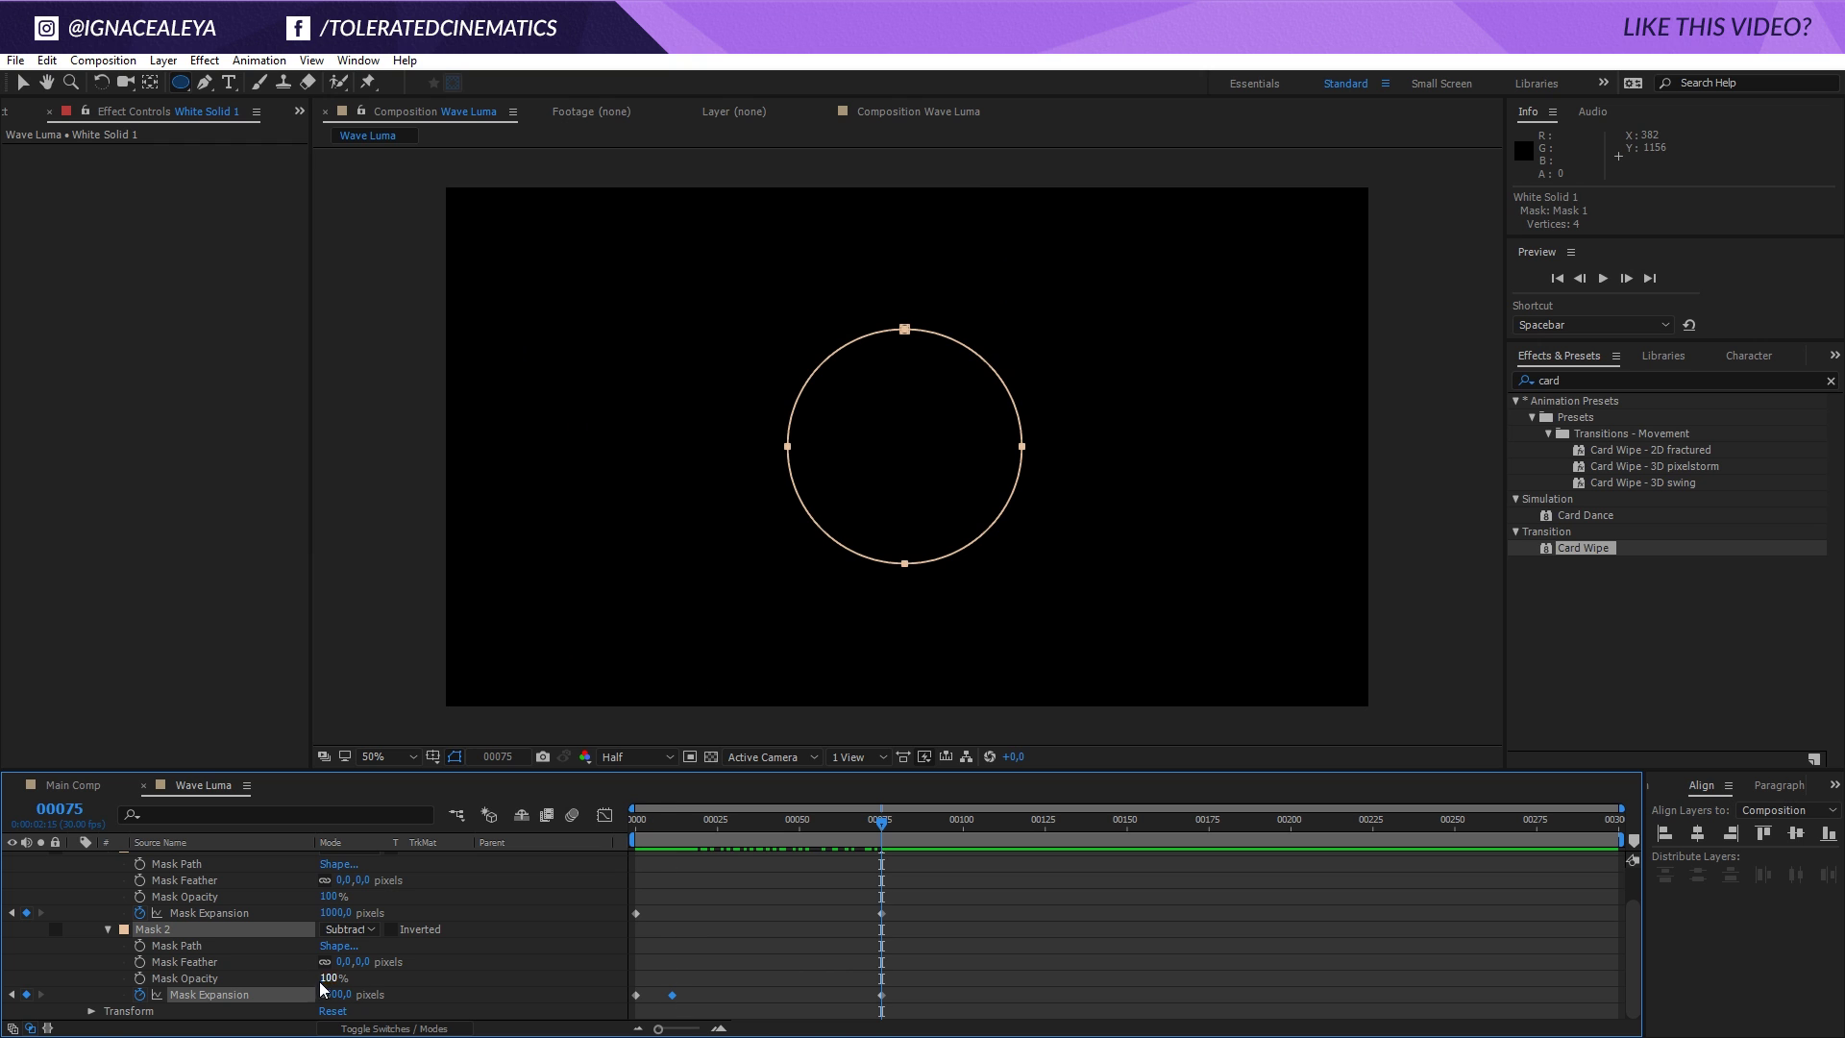
mouse_move(329, 991)
mouse_down()
mouse_move(309, 991)
mouse_move(339, 1000)
mouse_up()
drag(881, 815, 885, 909)
drag(798, 822, 672, 846)
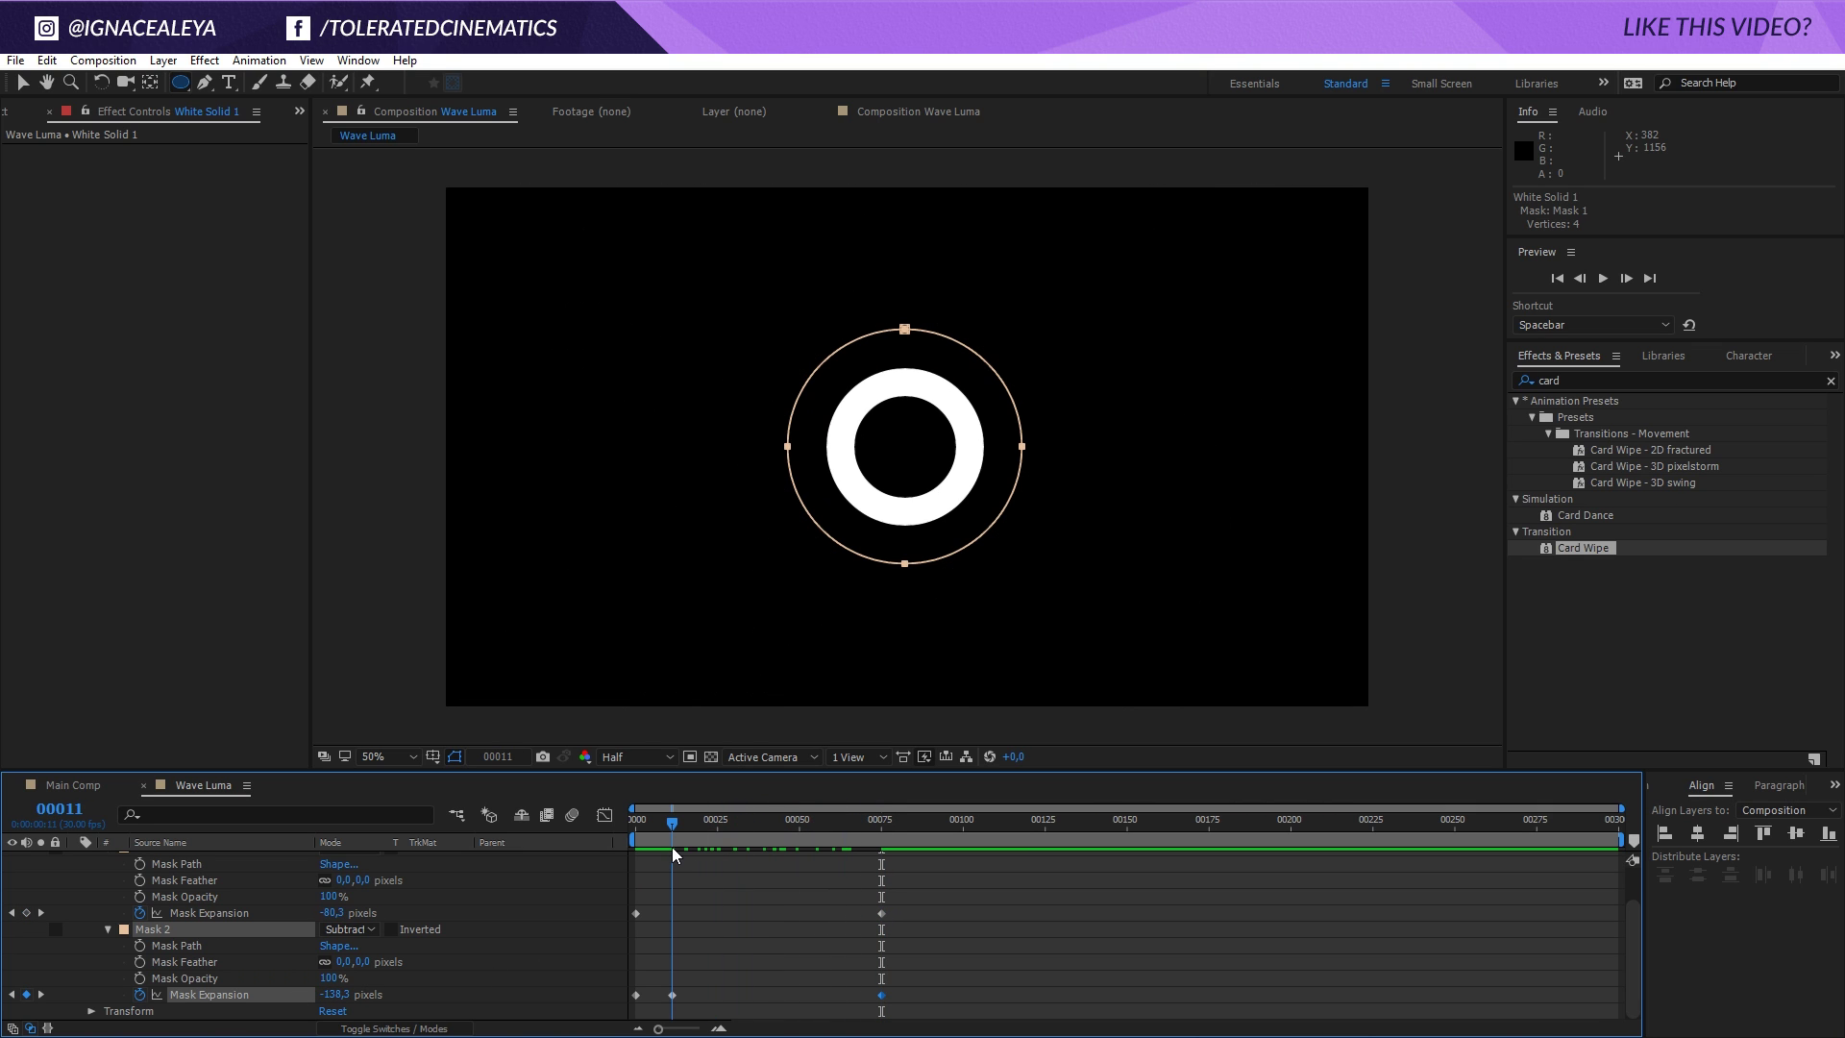
Apply Turbulent Displace to the white solid.
double_click(1597, 382)
text(turb)
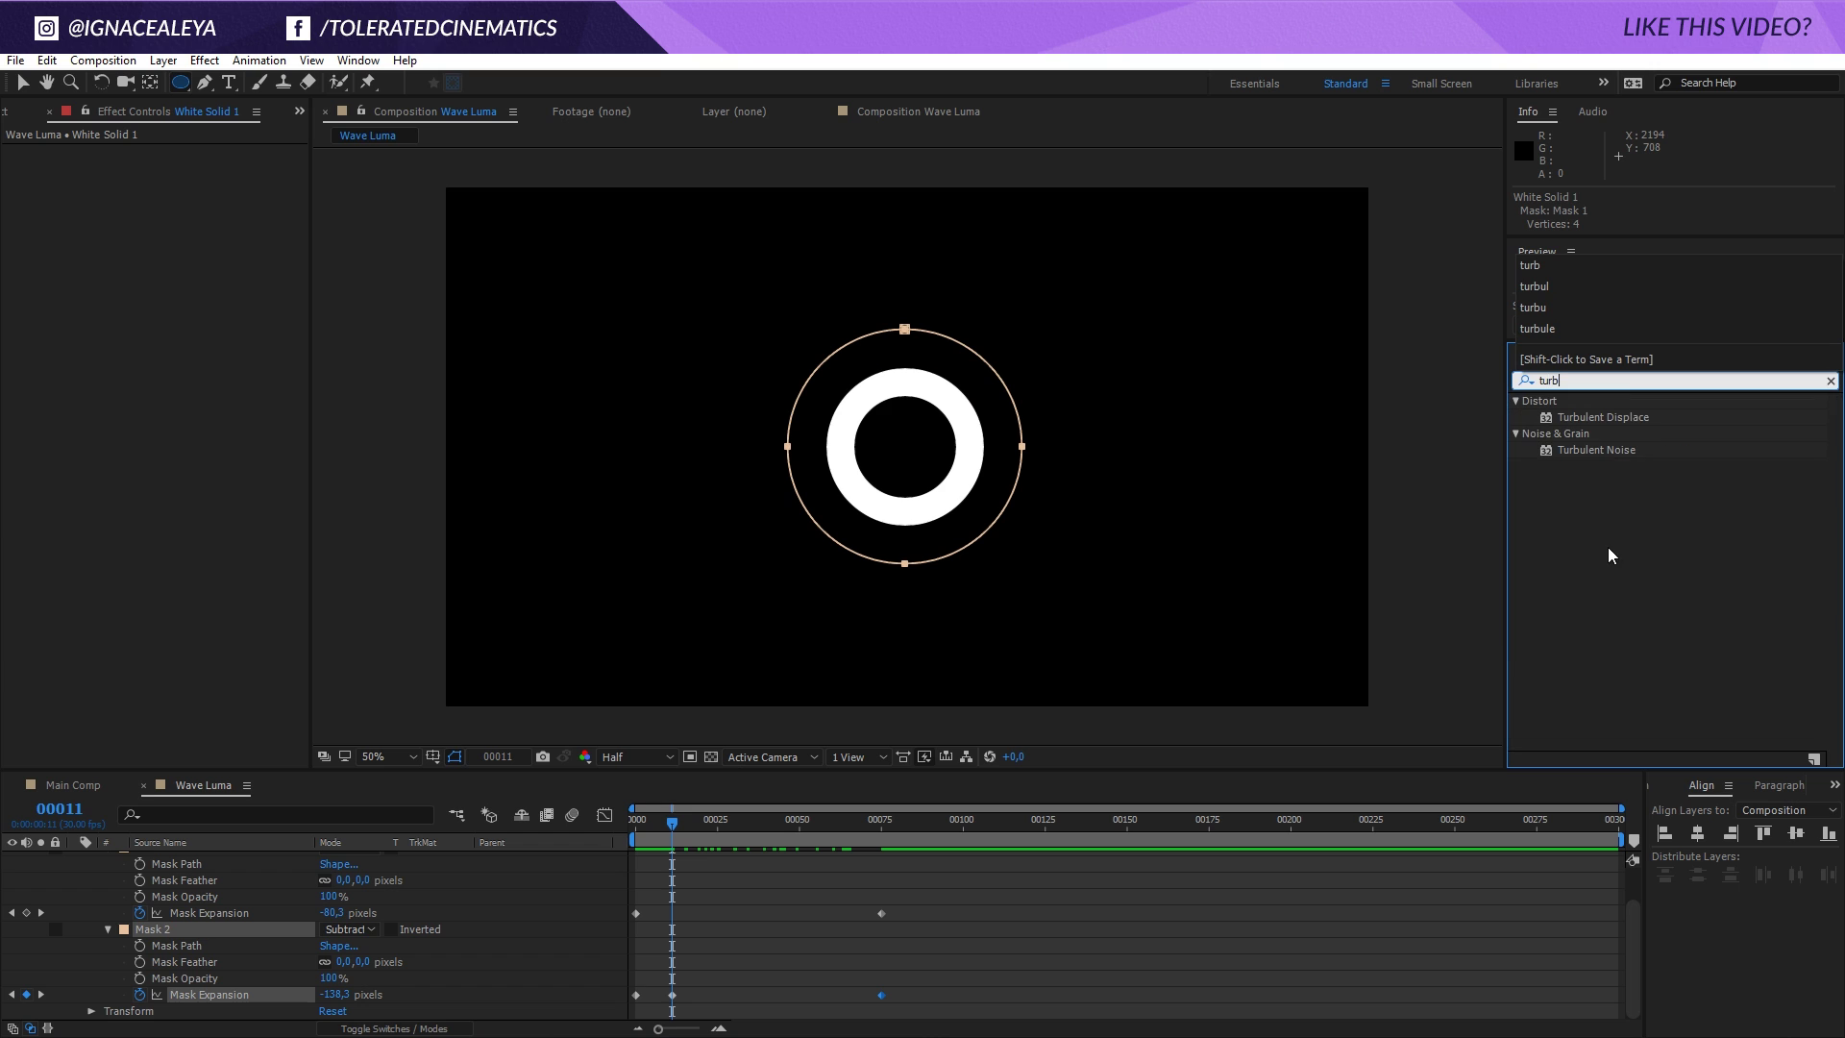
drag(1626, 421, 244, 859)
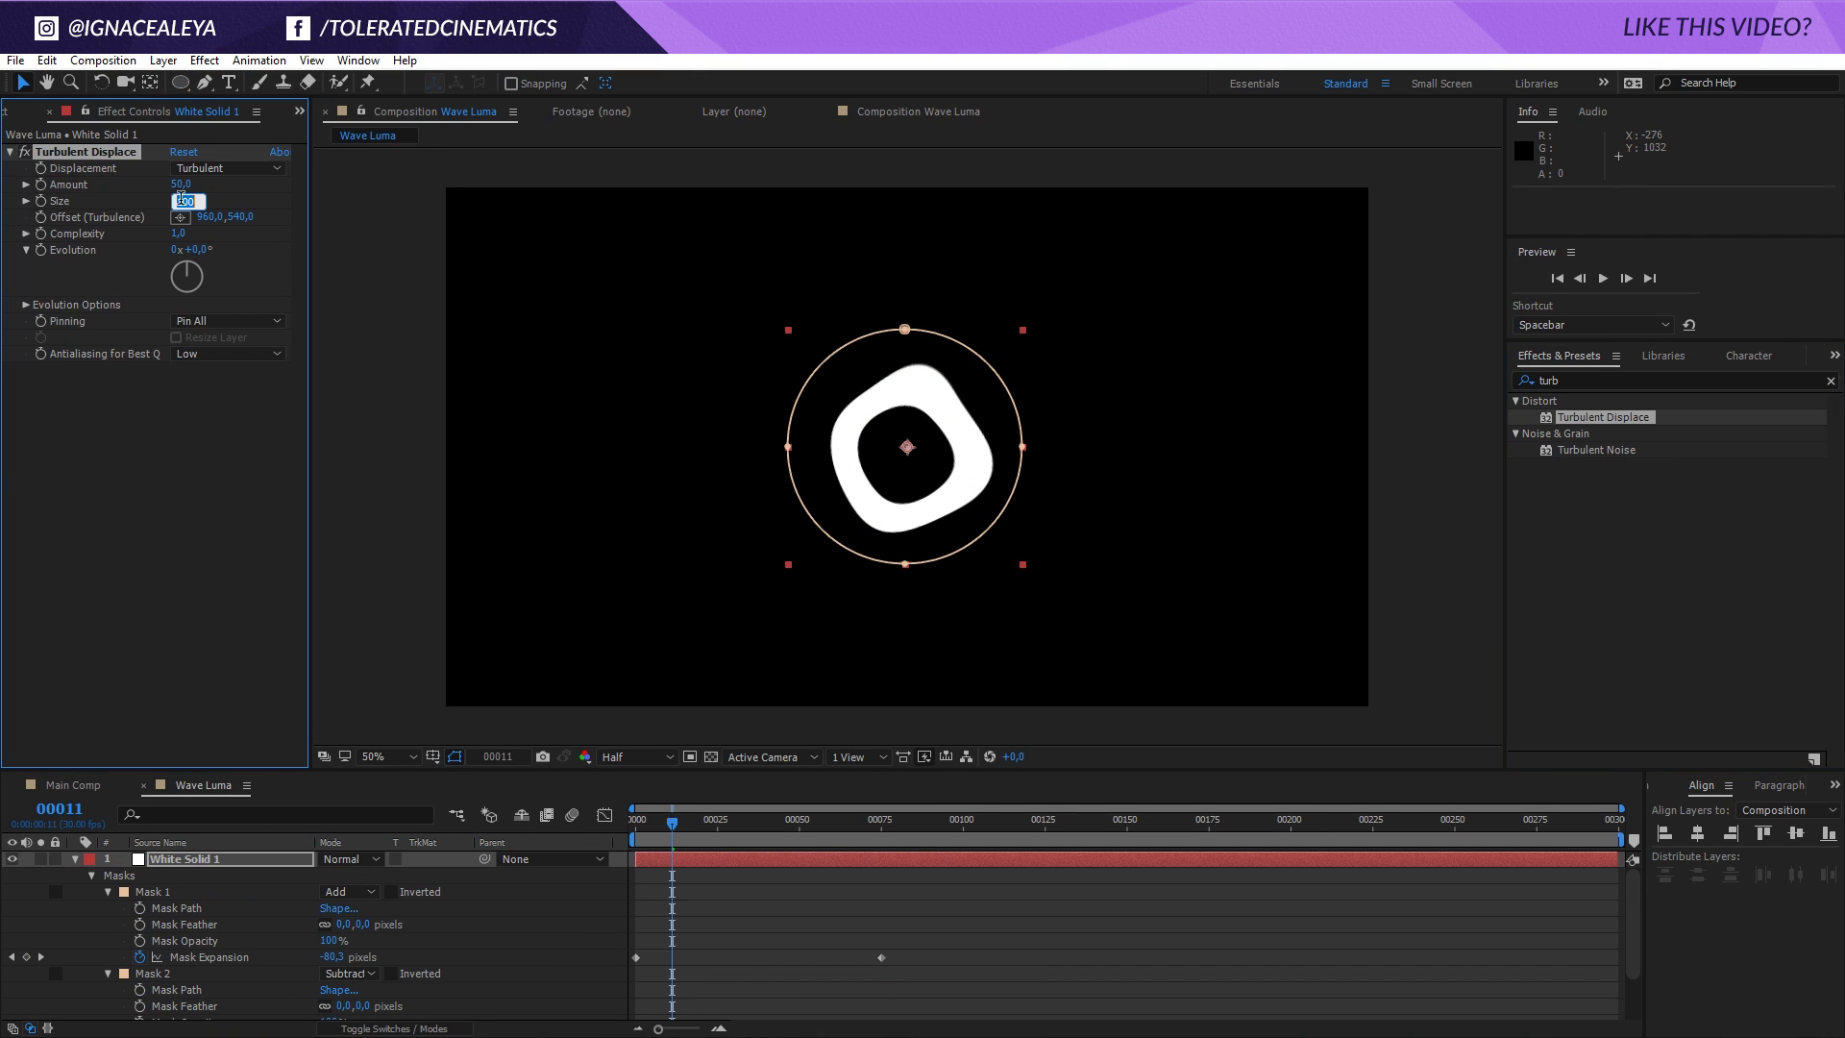
Set Turbulent Displace Size to 25 and Amount to 126.
text(25)
key(Return)
drag(181, 183, 334, 195)
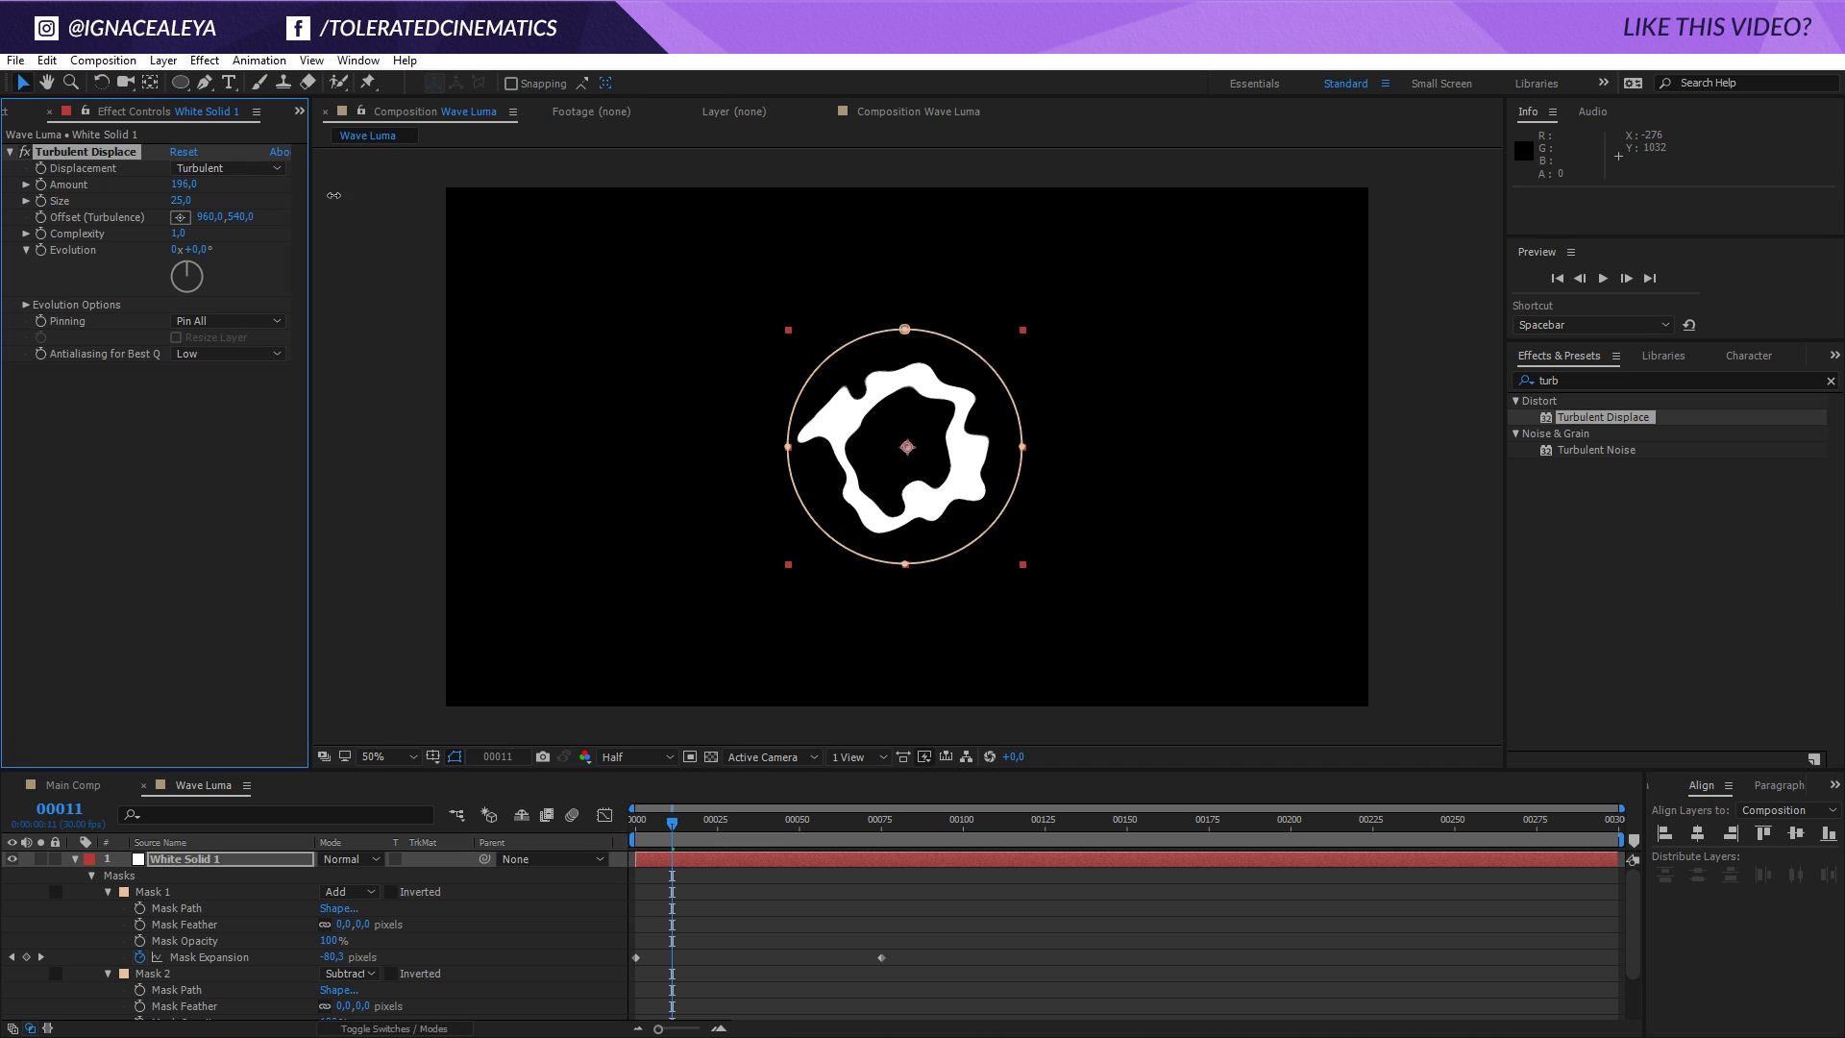
drag(187, 195, 157, 258)
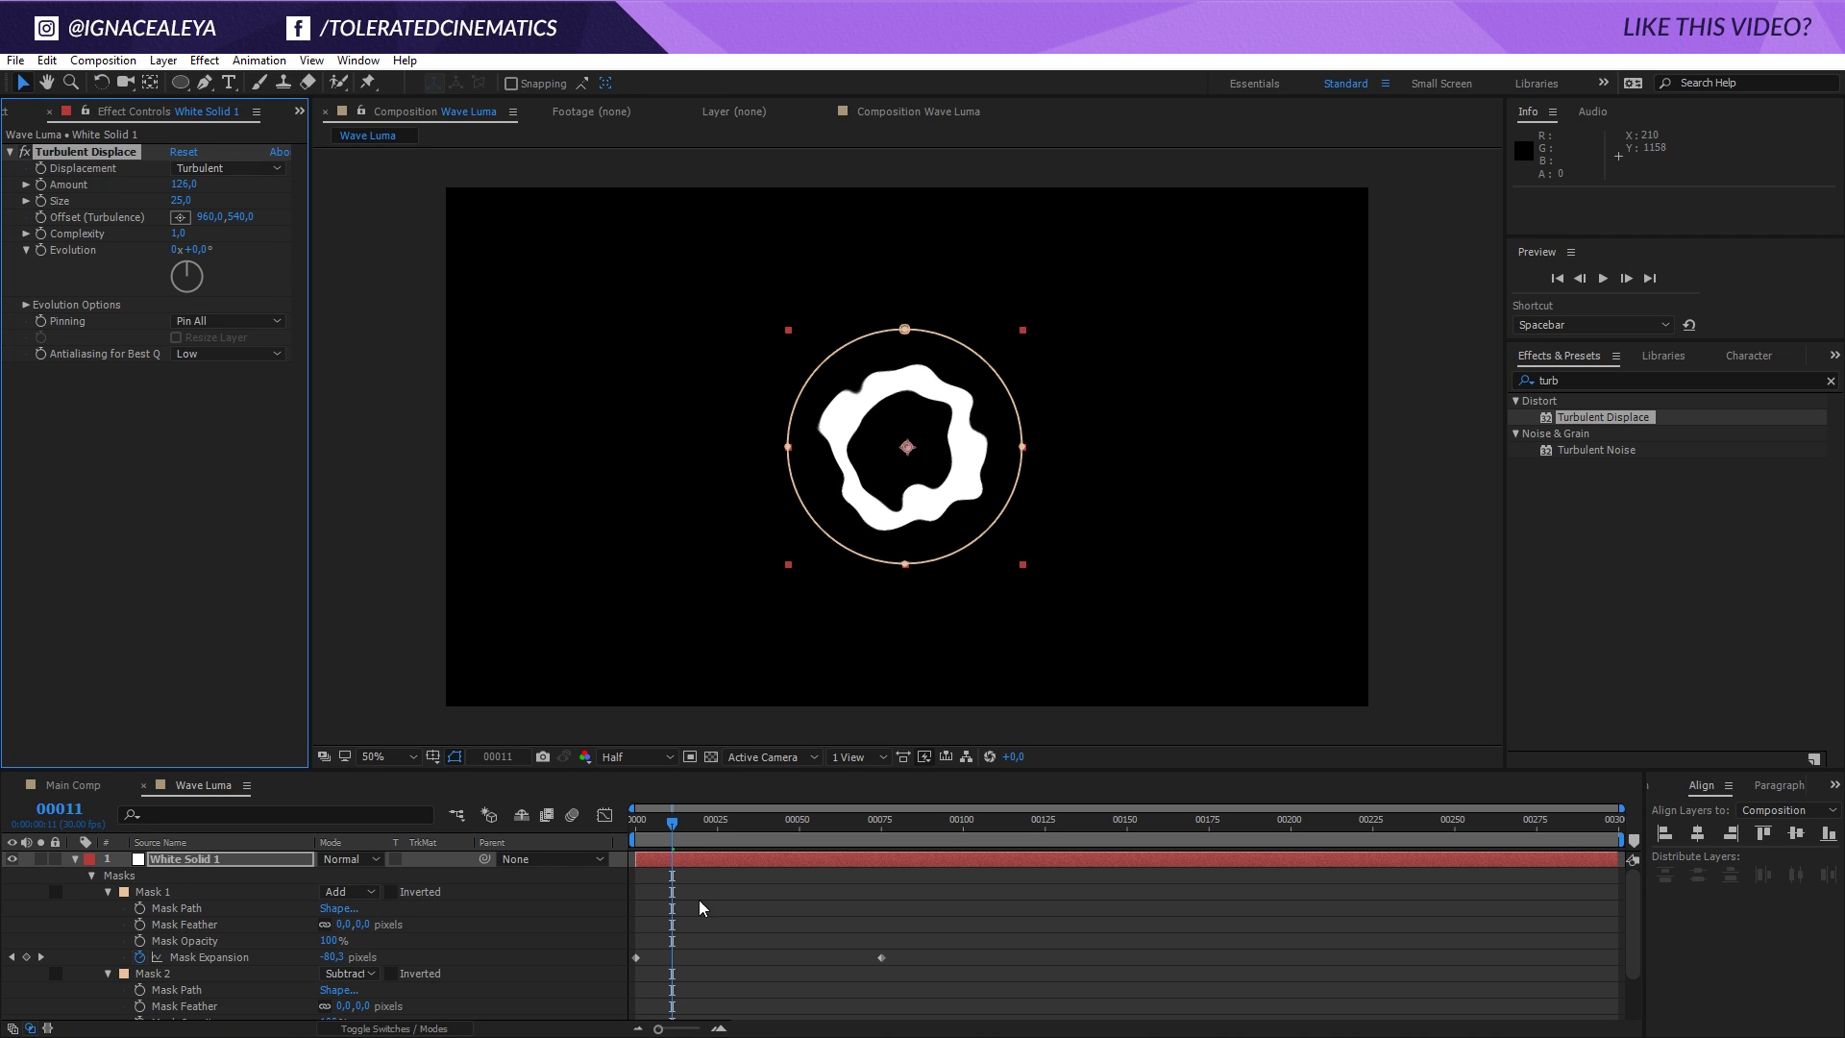
Preview the displaced ring and review both masks' expansion keyframes.
click(752, 903)
key(space)
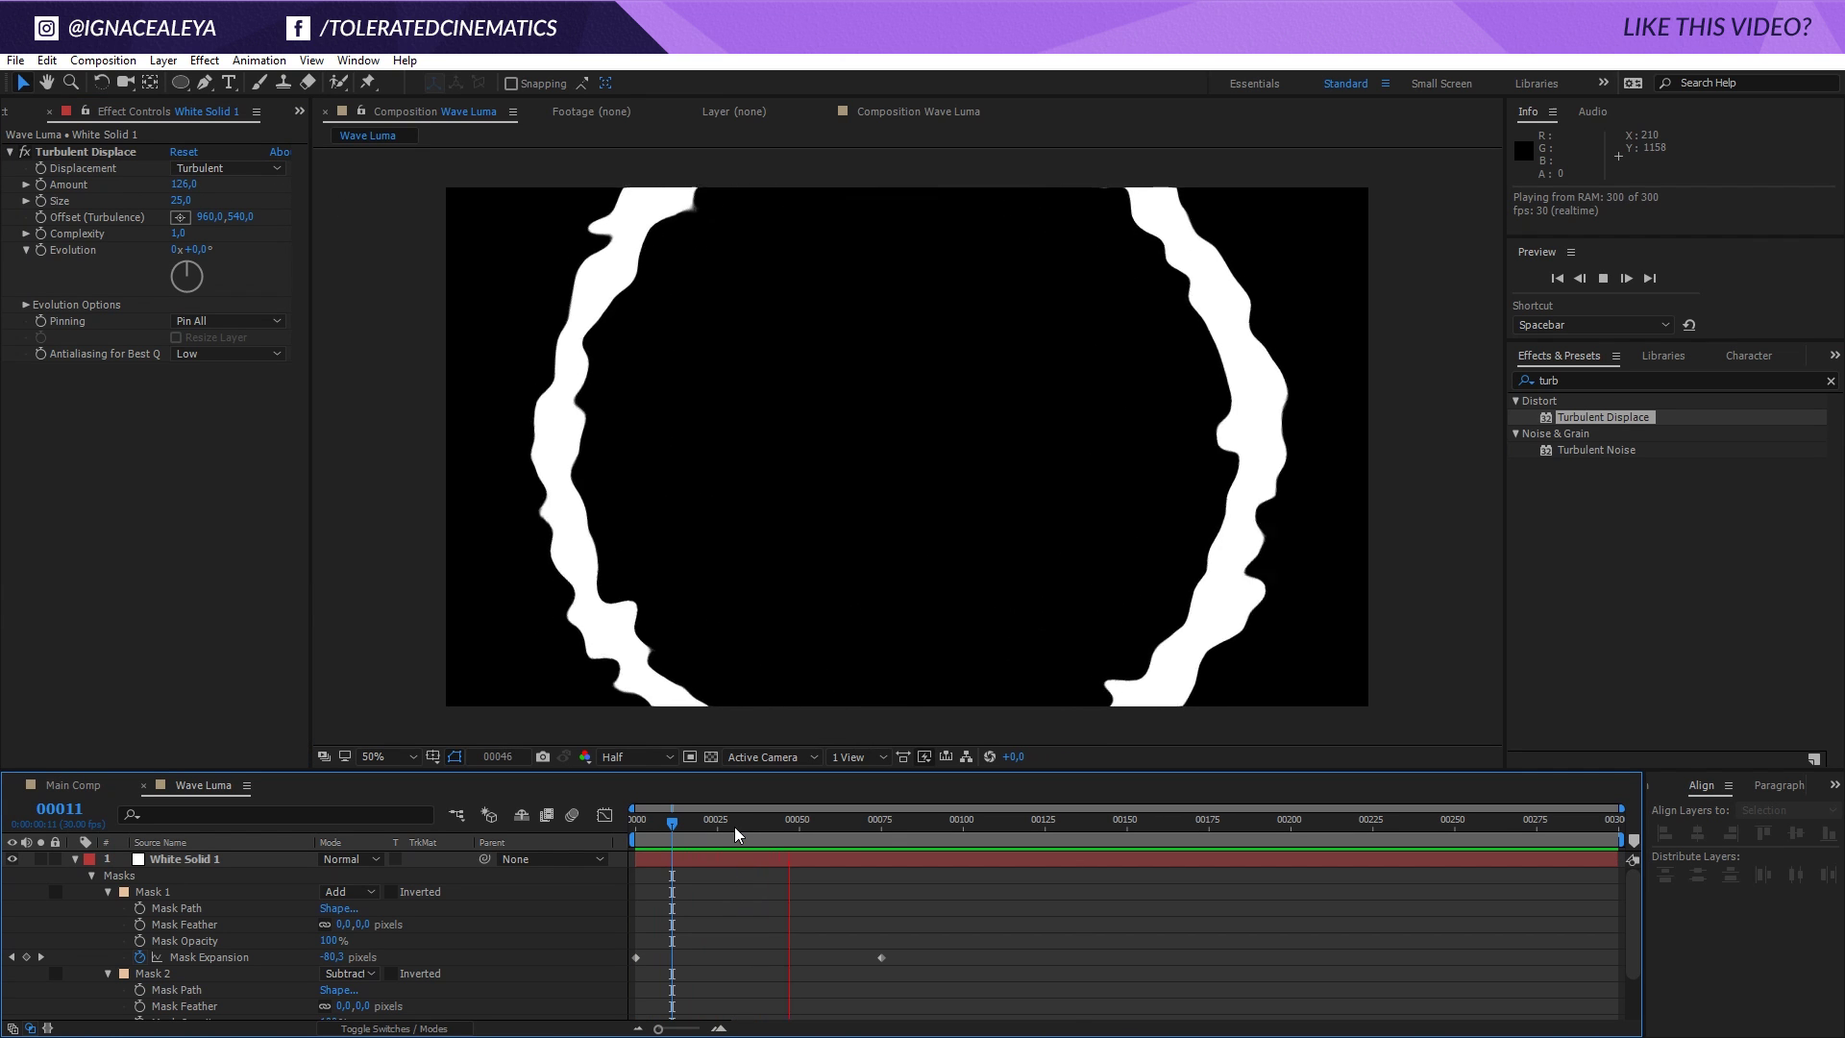
drag(782, 819, 873, 851)
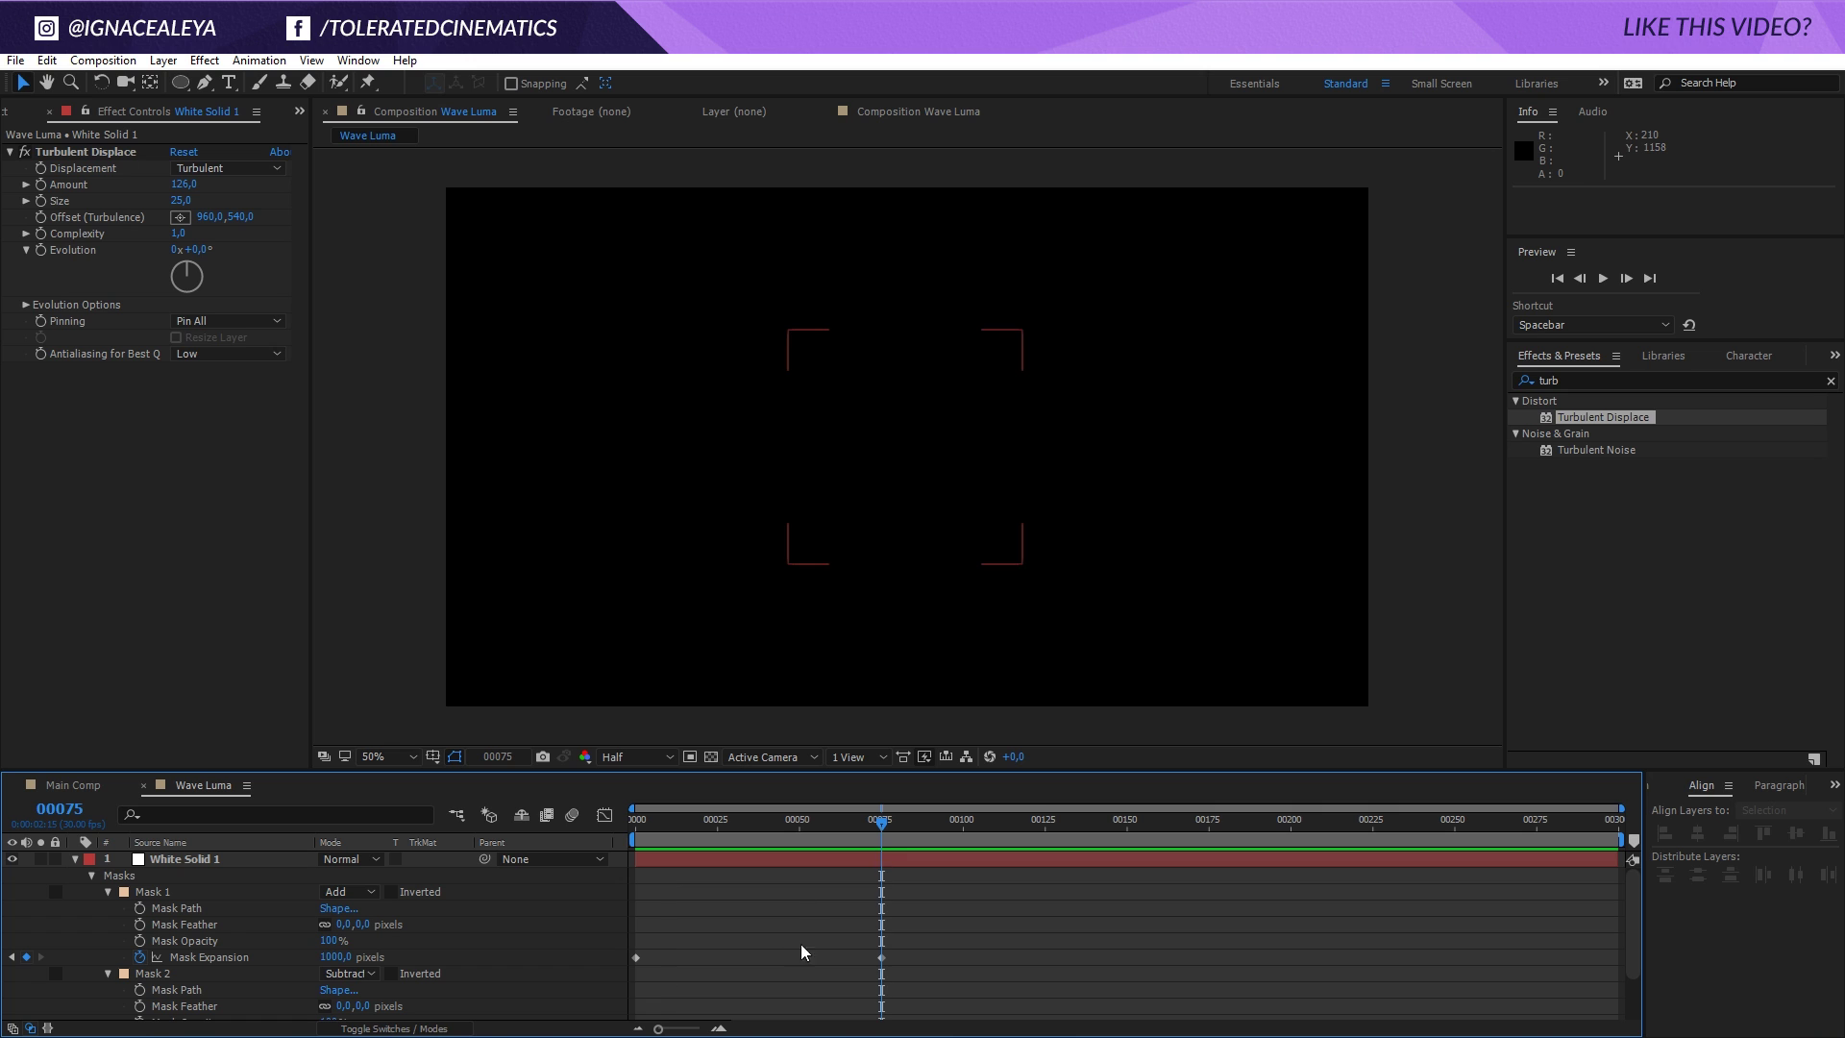
click(323, 957)
scroll(448, 965, down, 2)
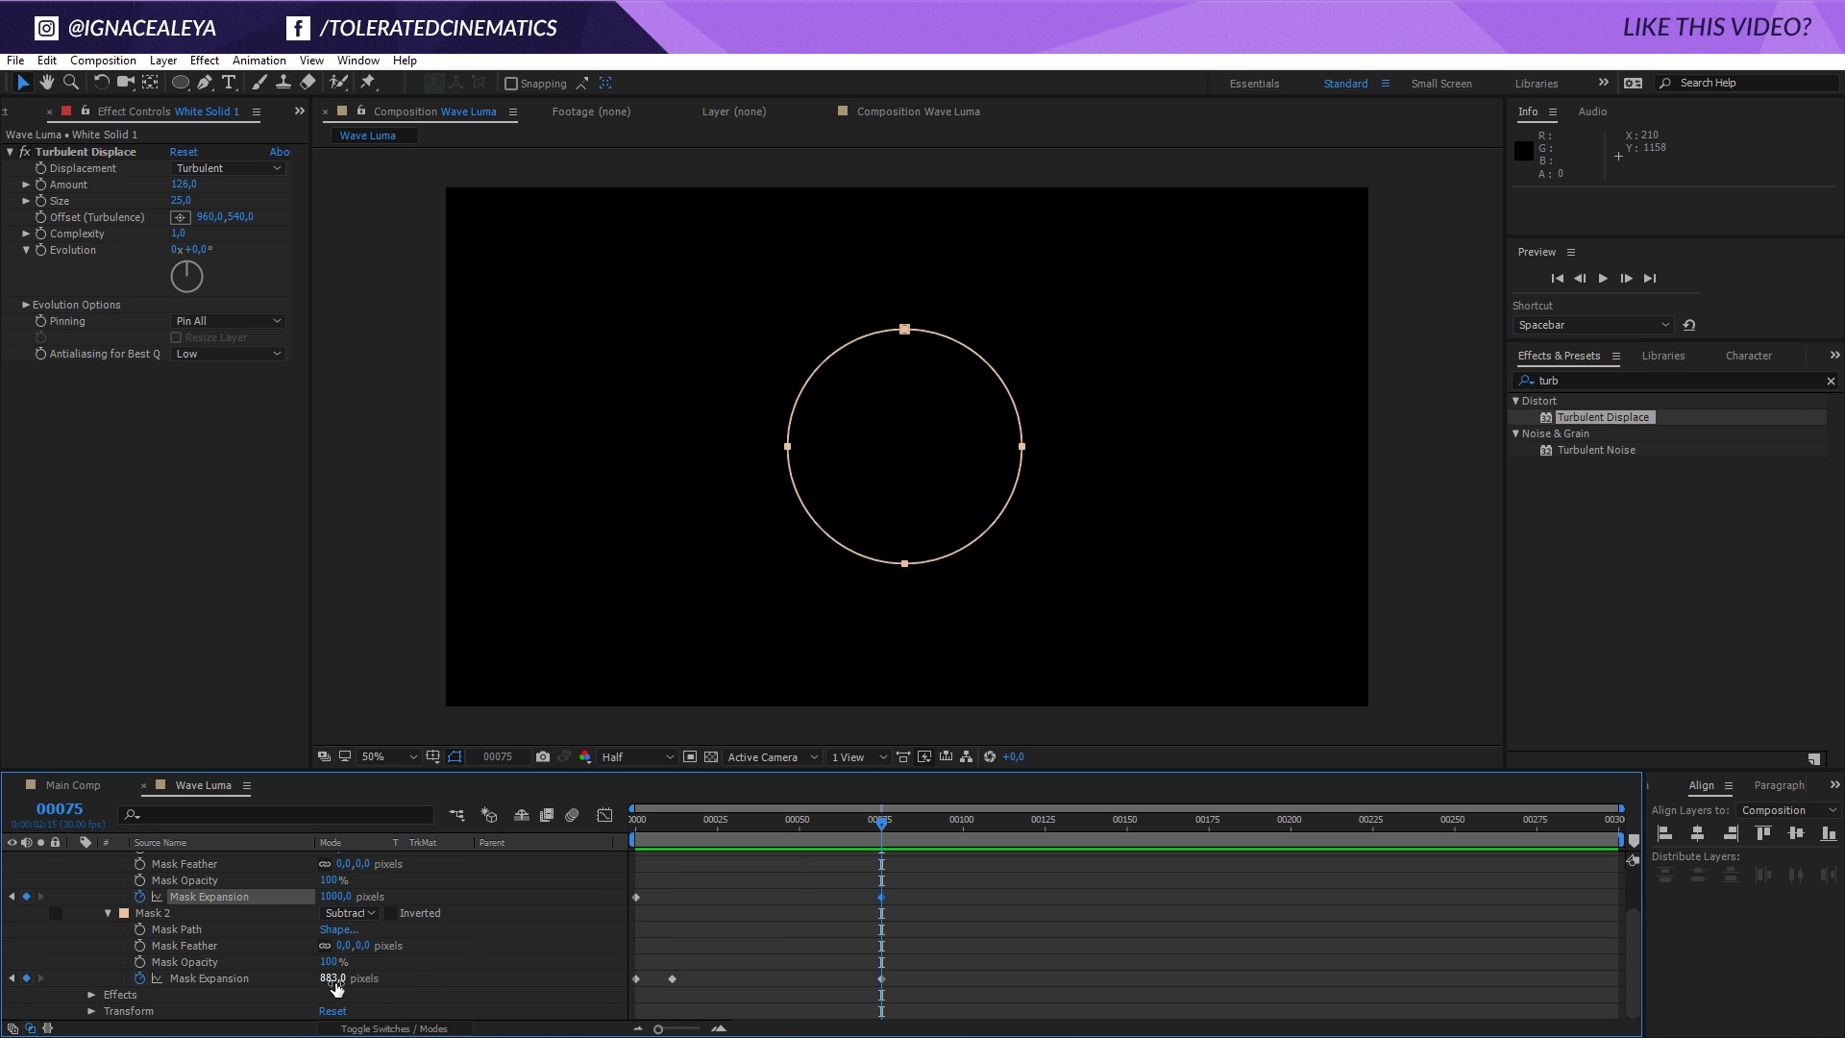
shift+click(289, 978)
drag(886, 838, 730, 863)
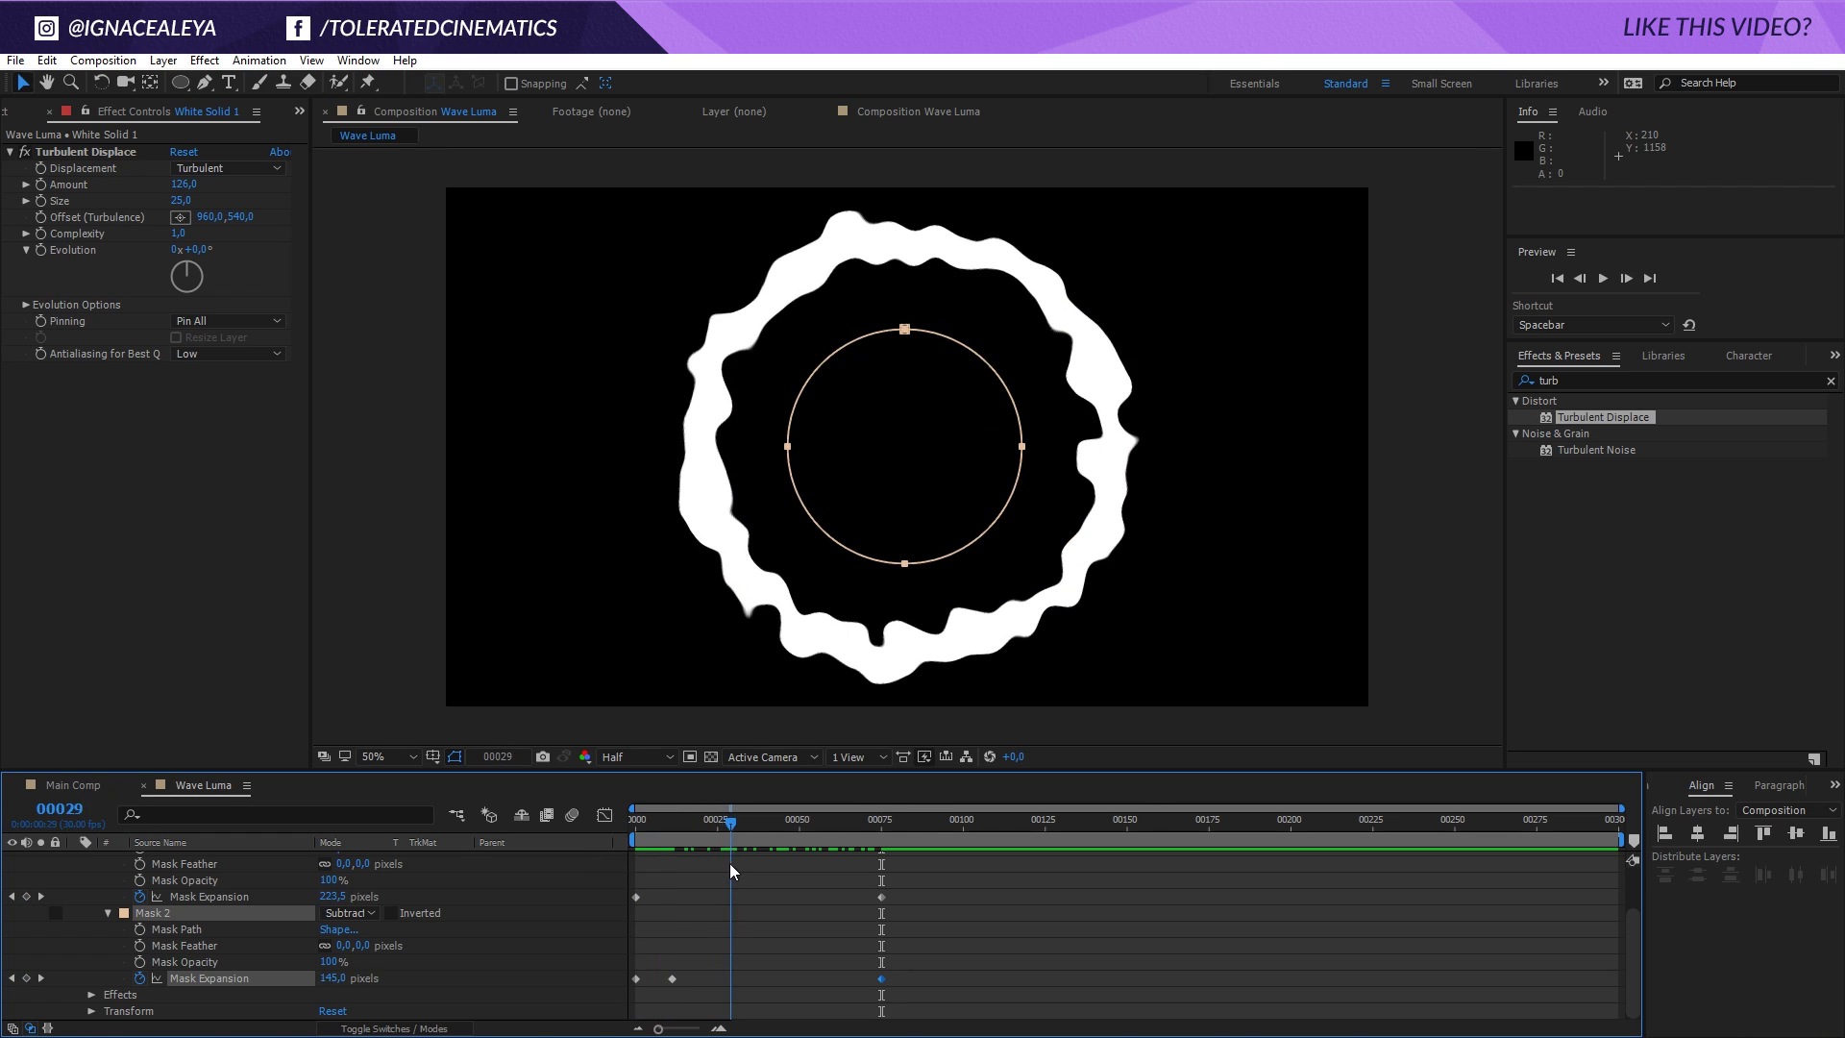
click(202, 63)
mouse_move(122, 197)
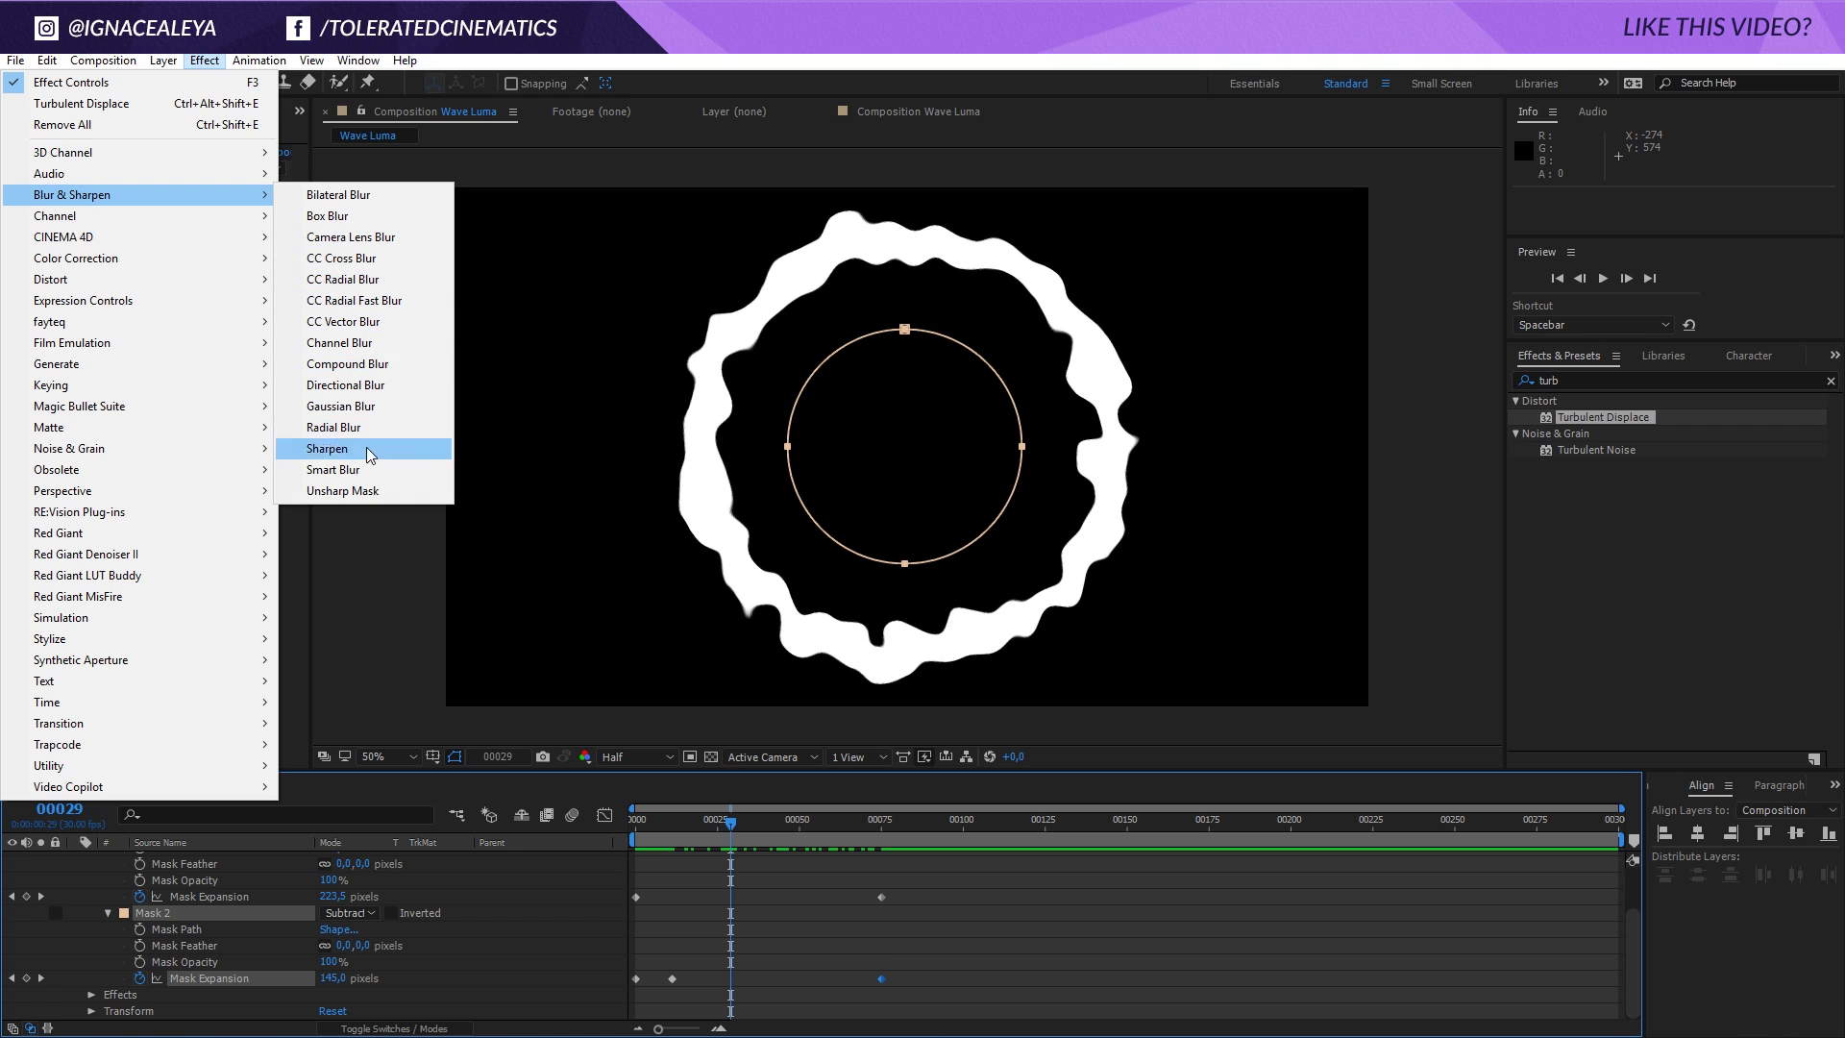
Add CC Vector Blur at 18 and a second Turbulent Displace with Size 50 and Amount 277.
click(343, 321)
drag(184, 402, 215, 411)
drag(1600, 419, 164, 452)
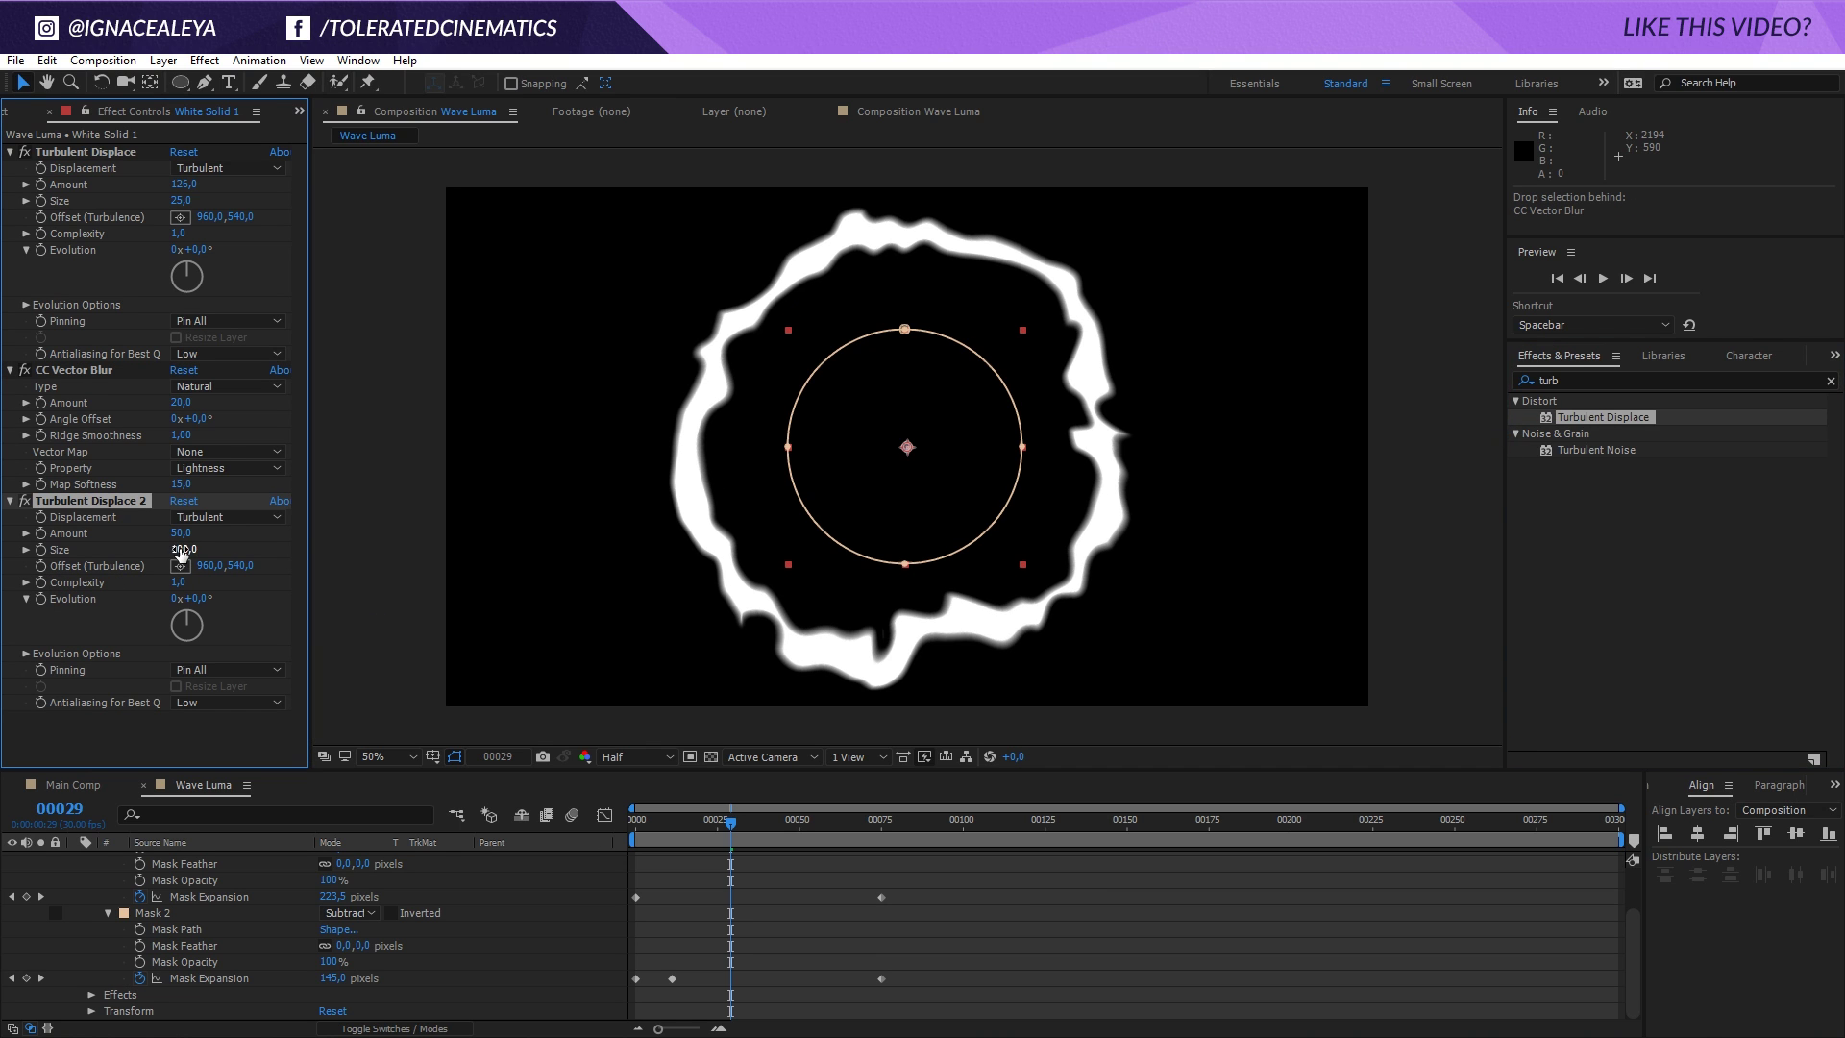
text(50)
key(Return)
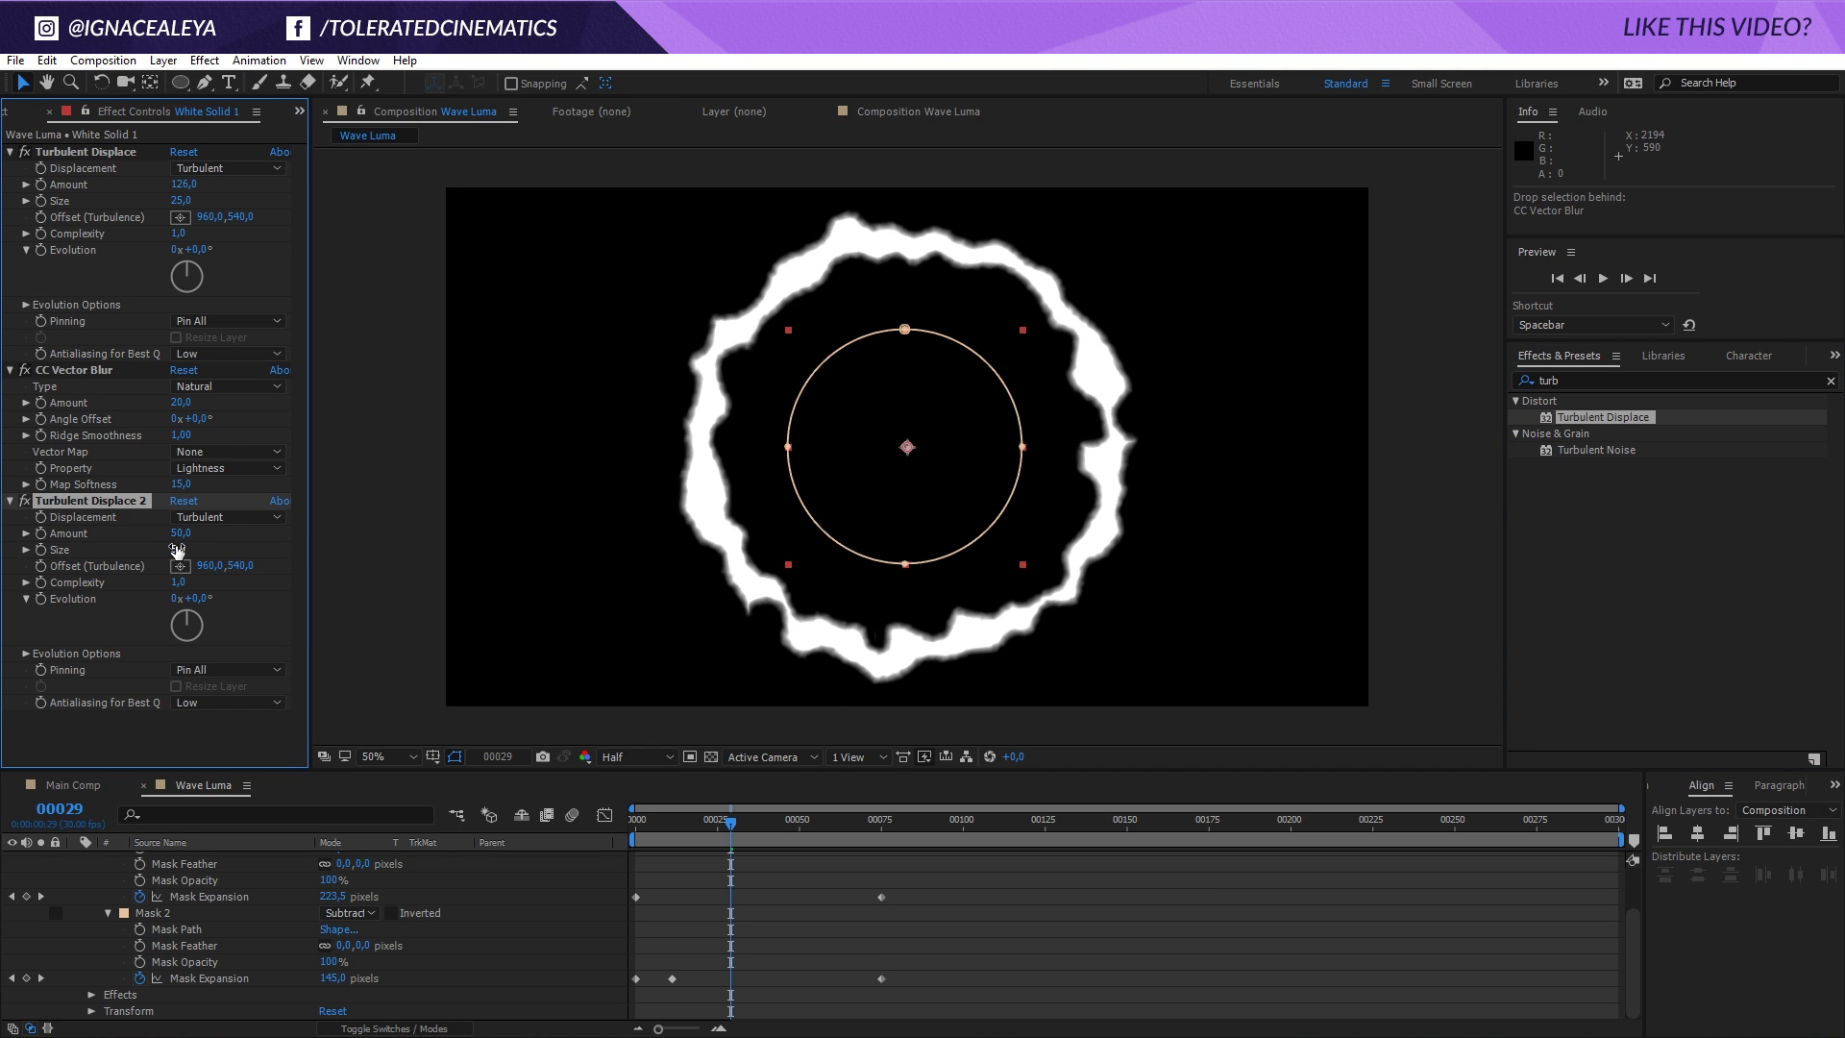
drag(177, 534, 449, 543)
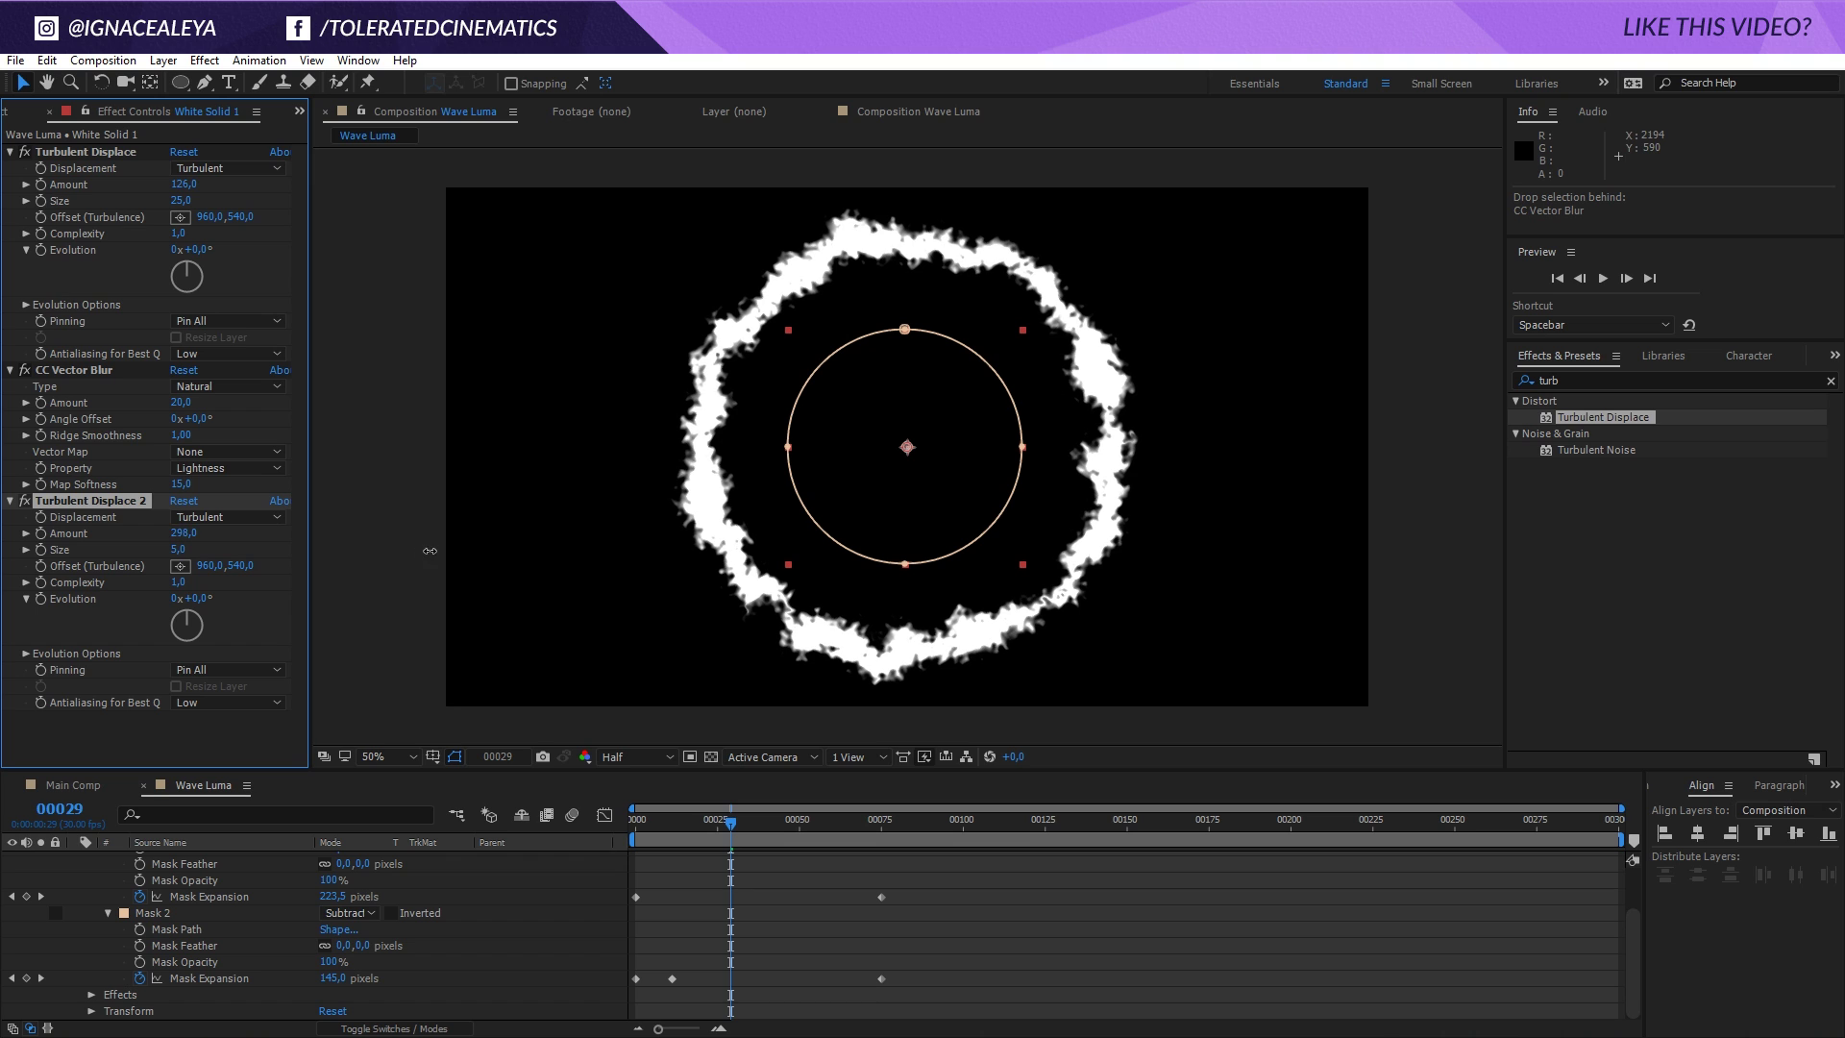
Widen Mask 2's expansion and check the ring at earlier and later frames.
drag(713, 821, 673, 825)
drag(332, 979, 385, 979)
drag(692, 828, 881, 884)
click(677, 880)
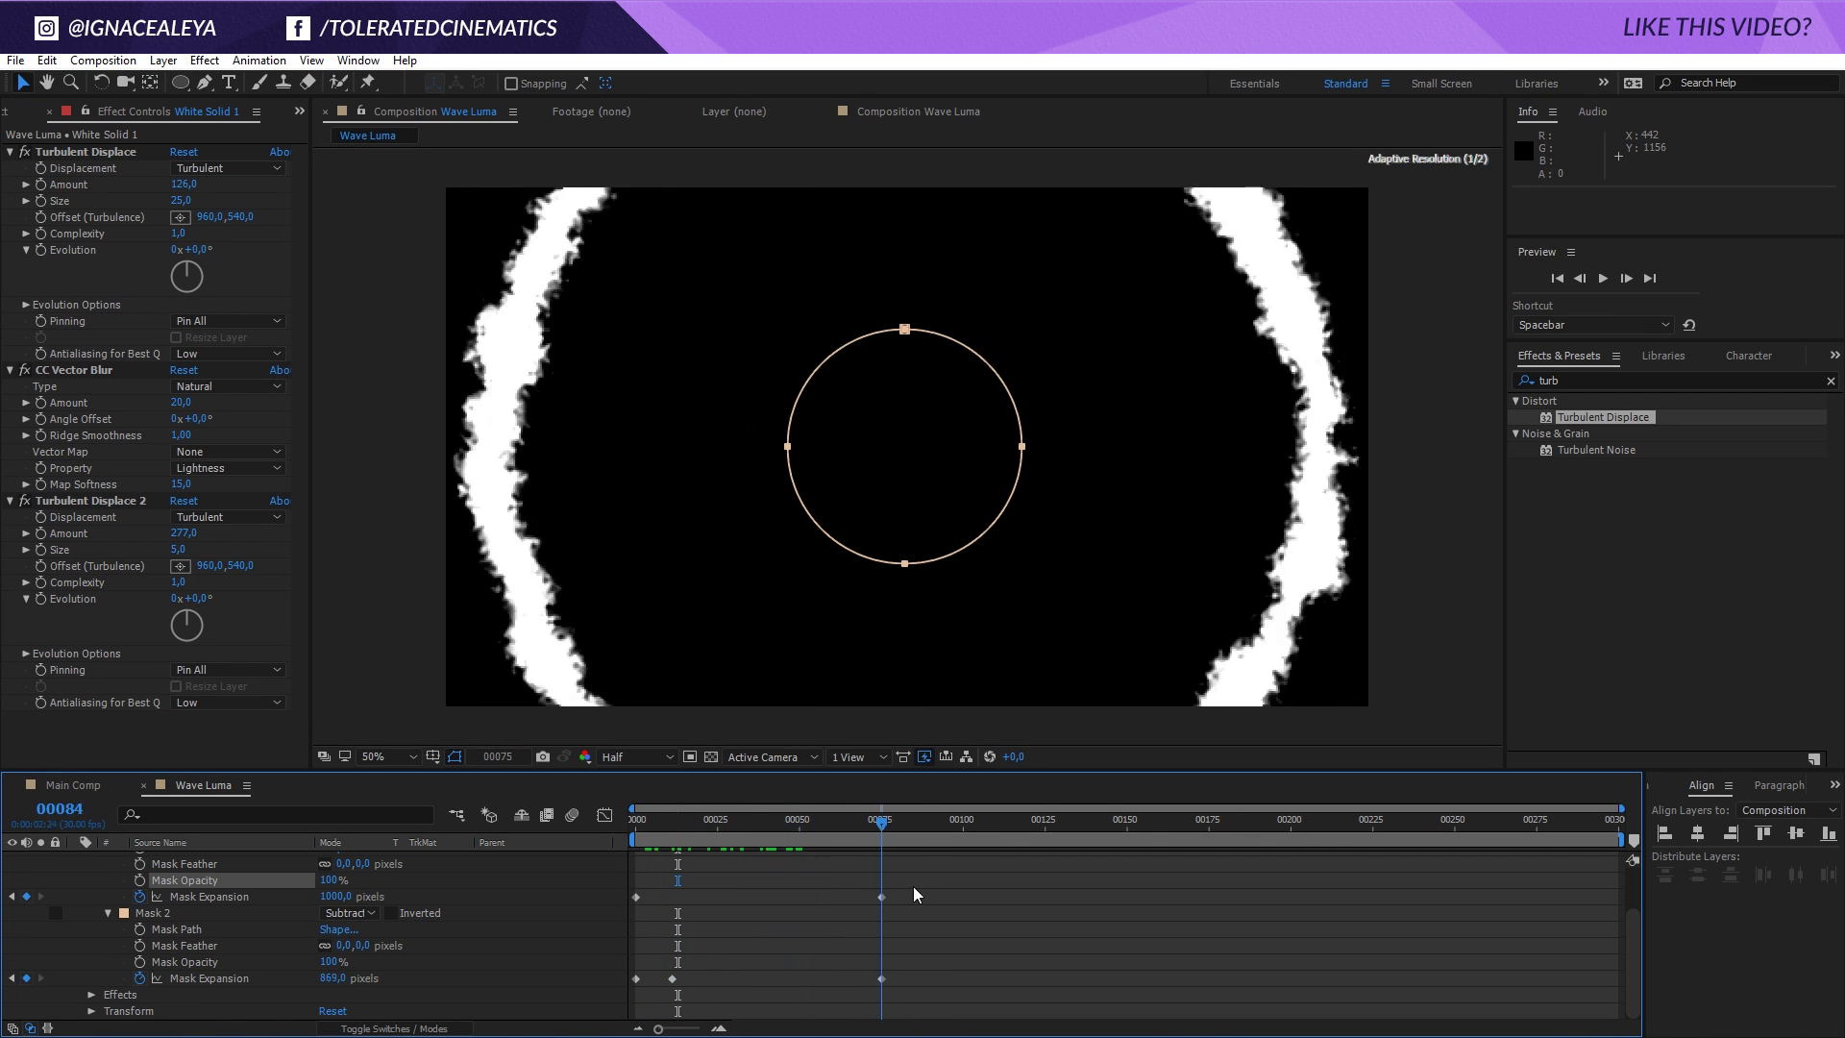
click(818, 825)
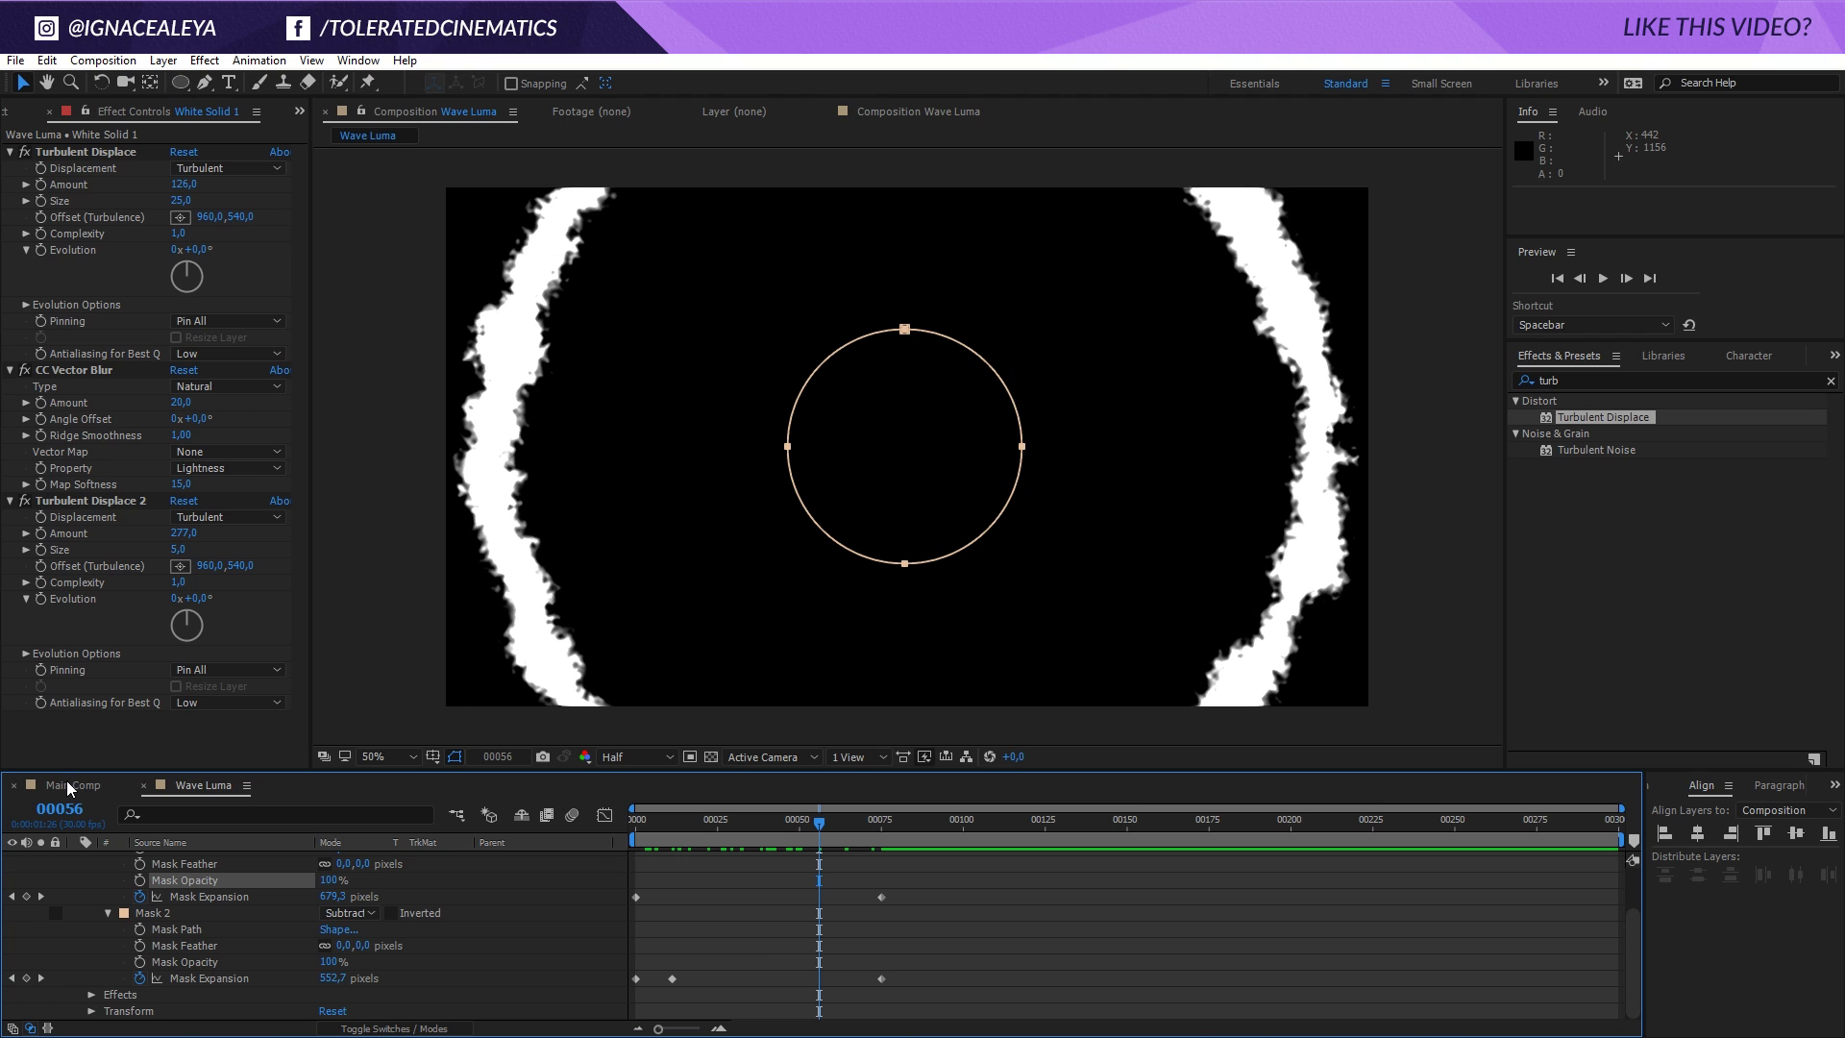
Add Wave Luma as the top layer of Main Comp and preview the soloed title.
click(58, 785)
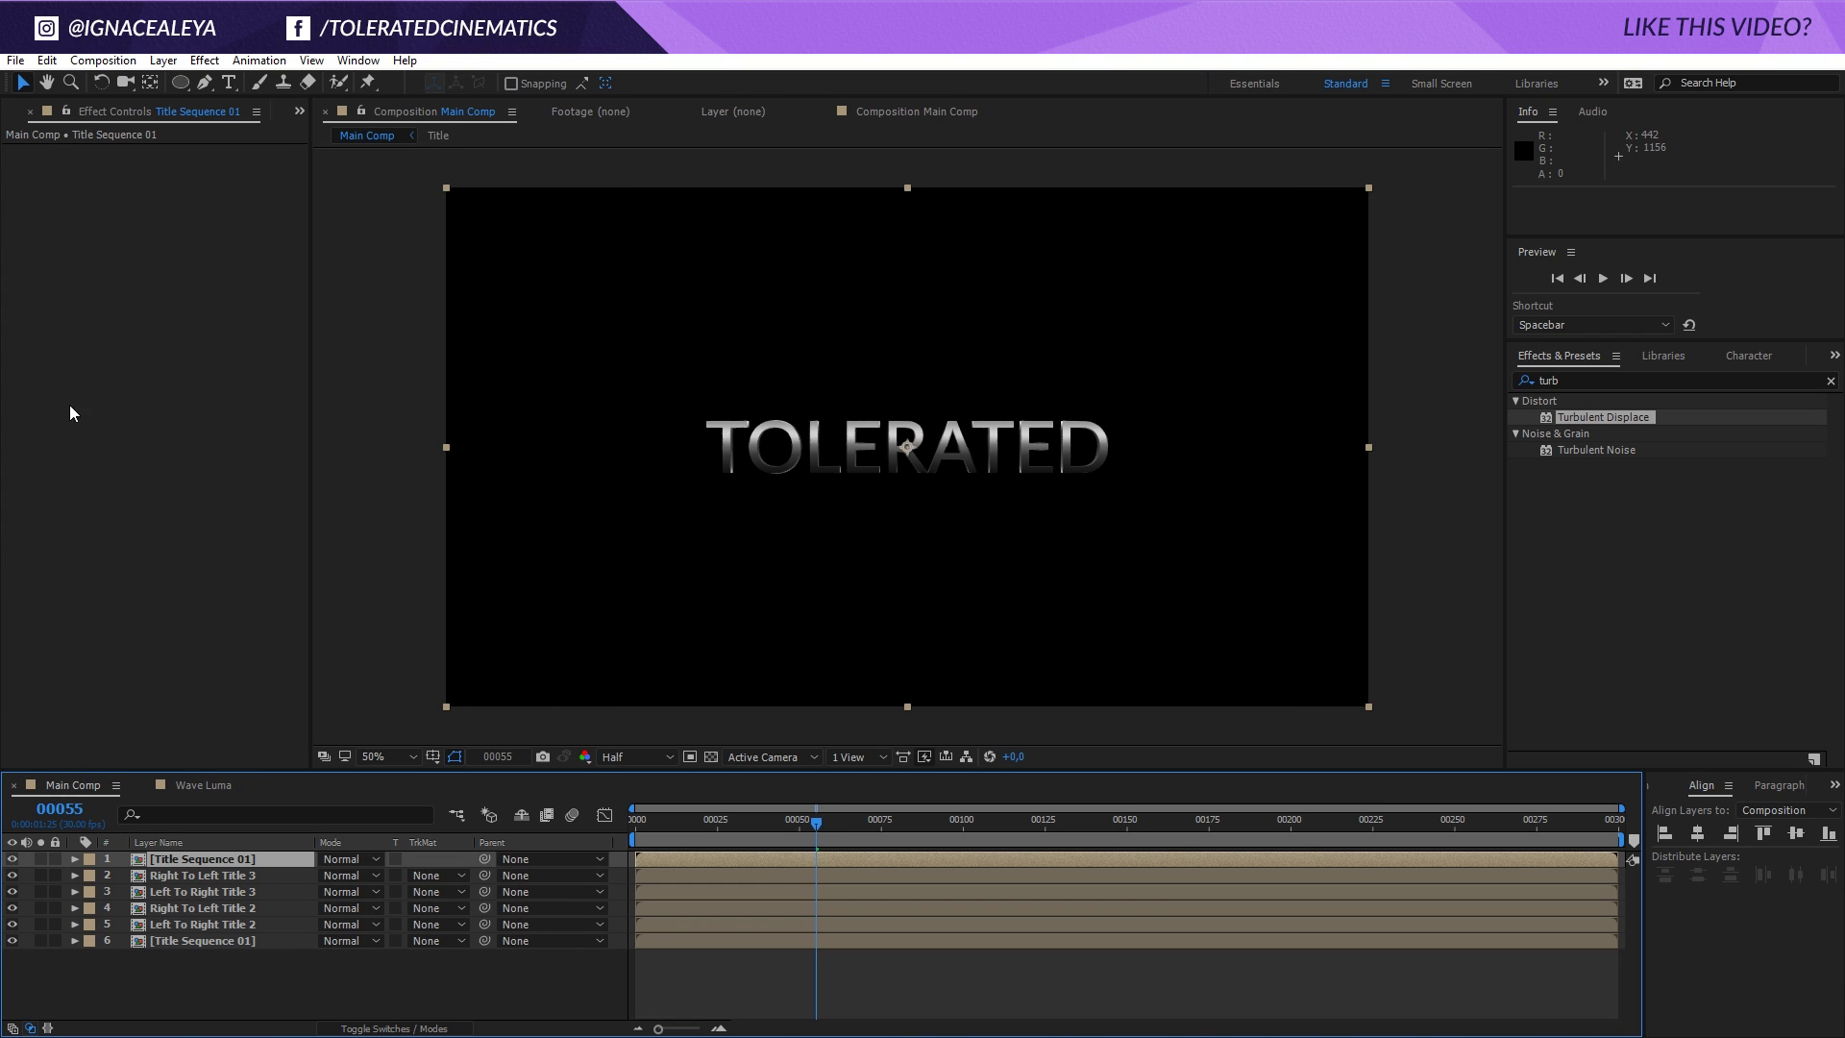
click(16, 116)
drag(70, 362, 190, 856)
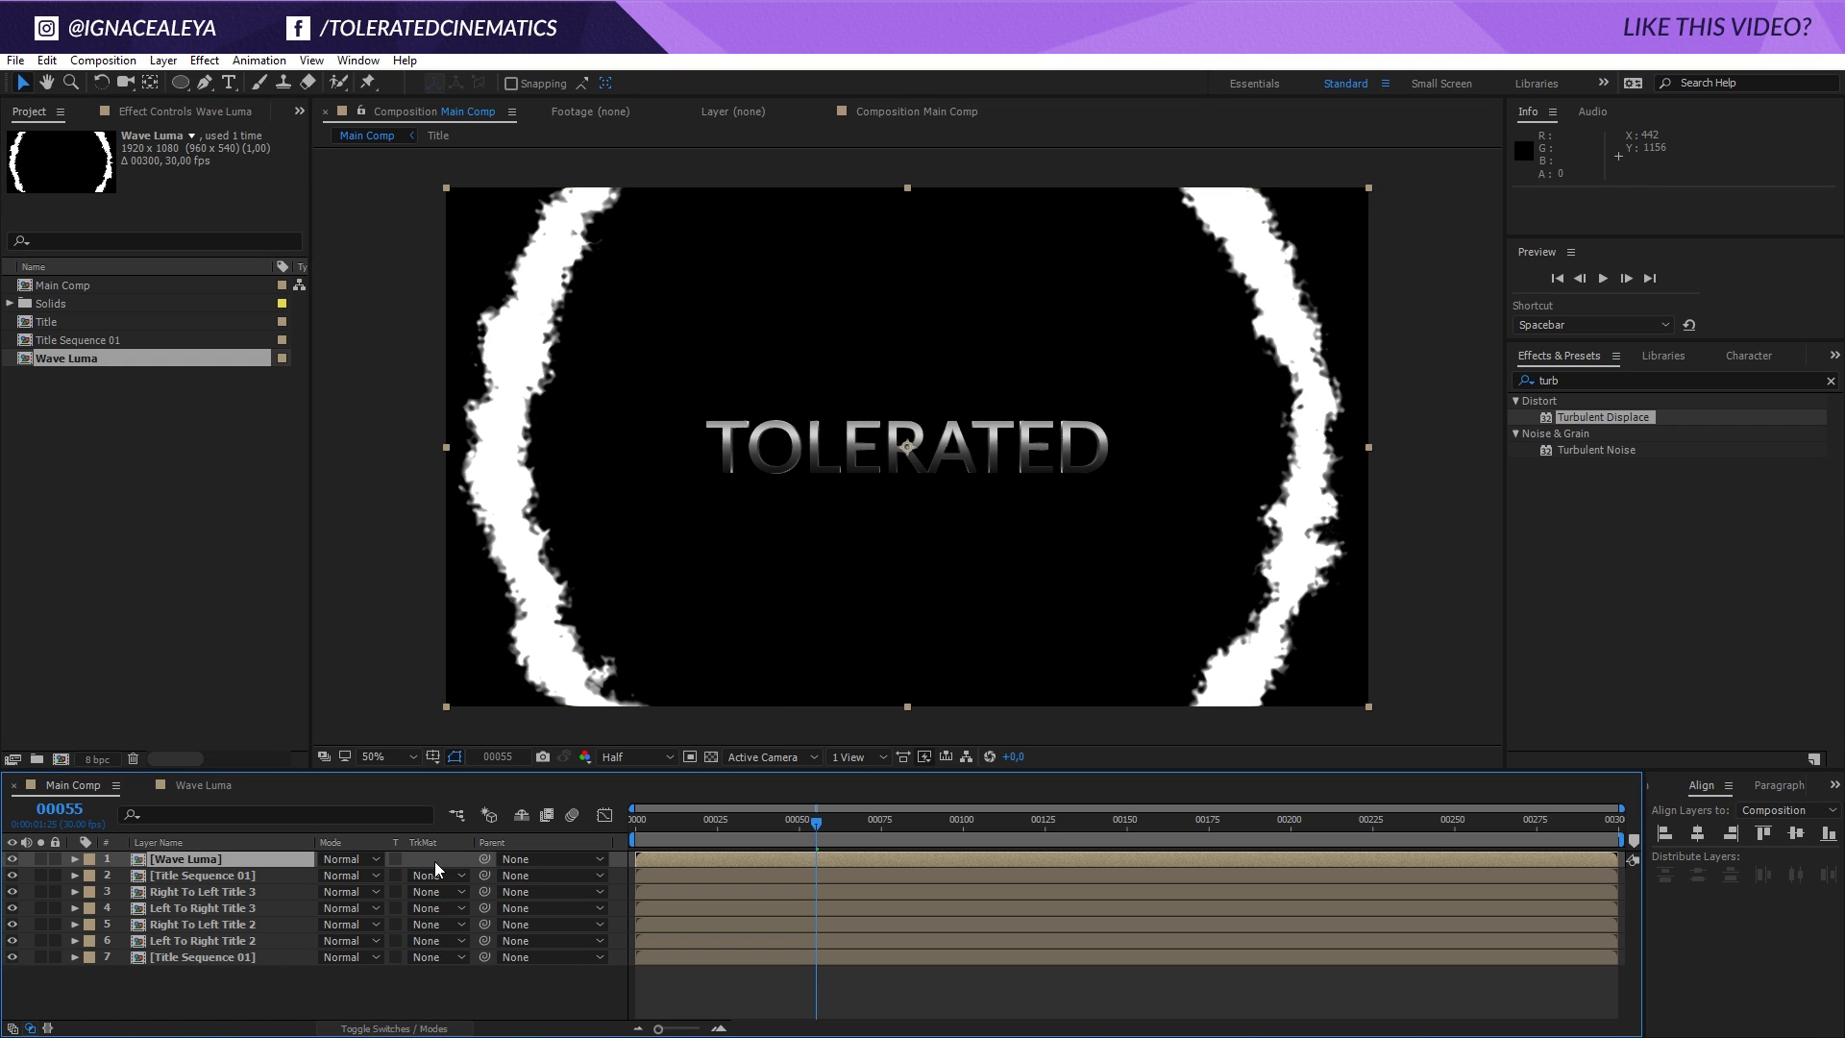
click(209, 873)
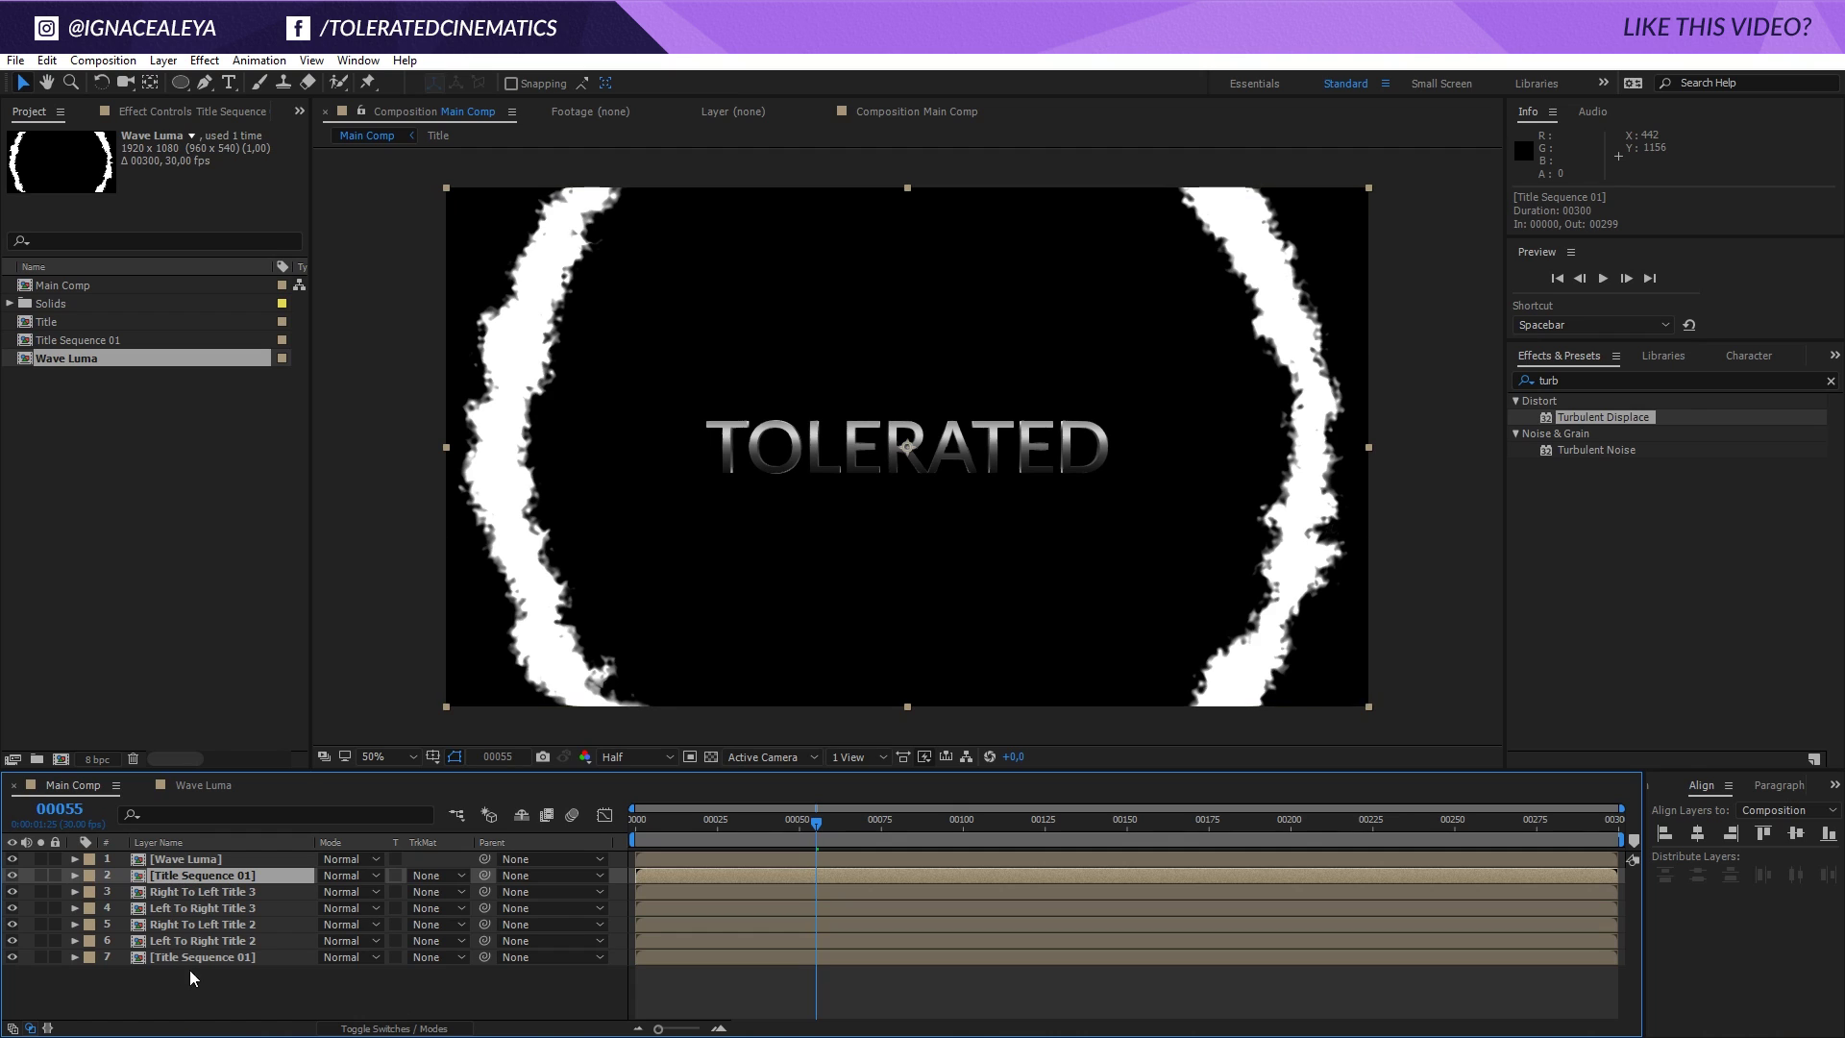
click(427, 873)
click(185, 880)
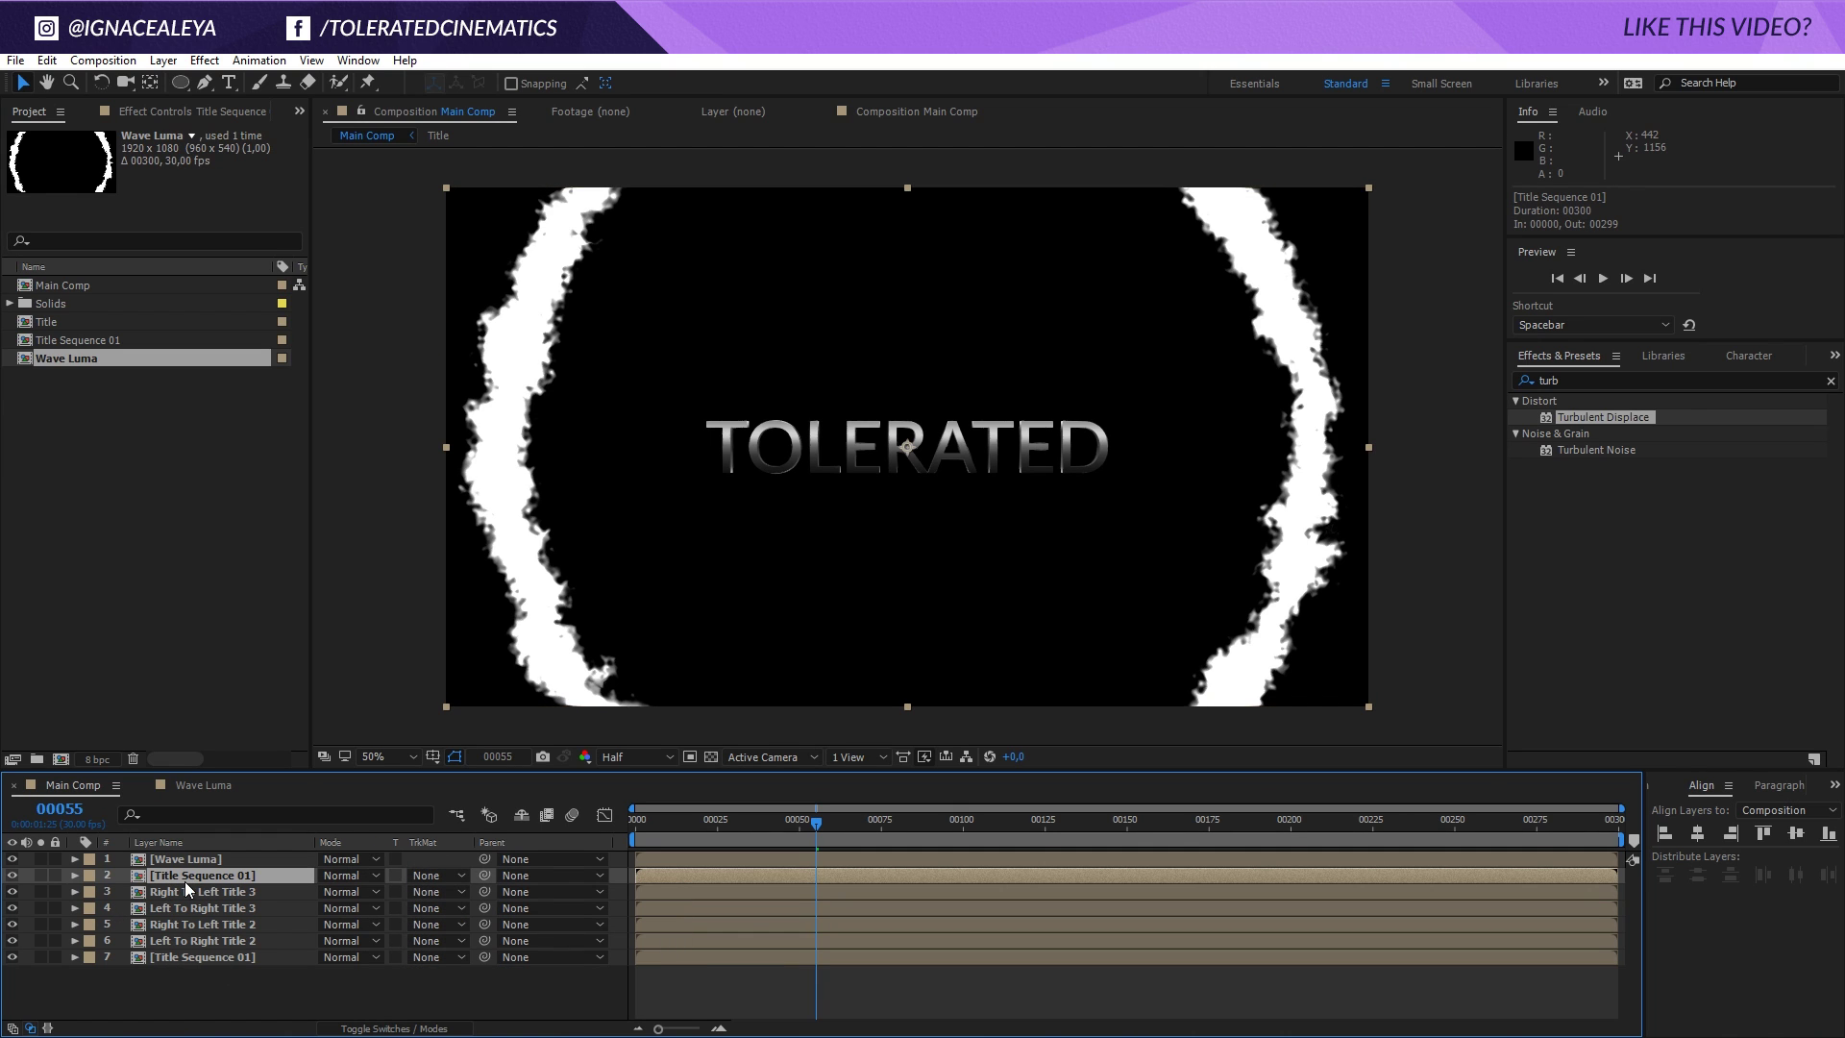
click(40, 875)
drag(816, 823, 615, 857)
key(space)
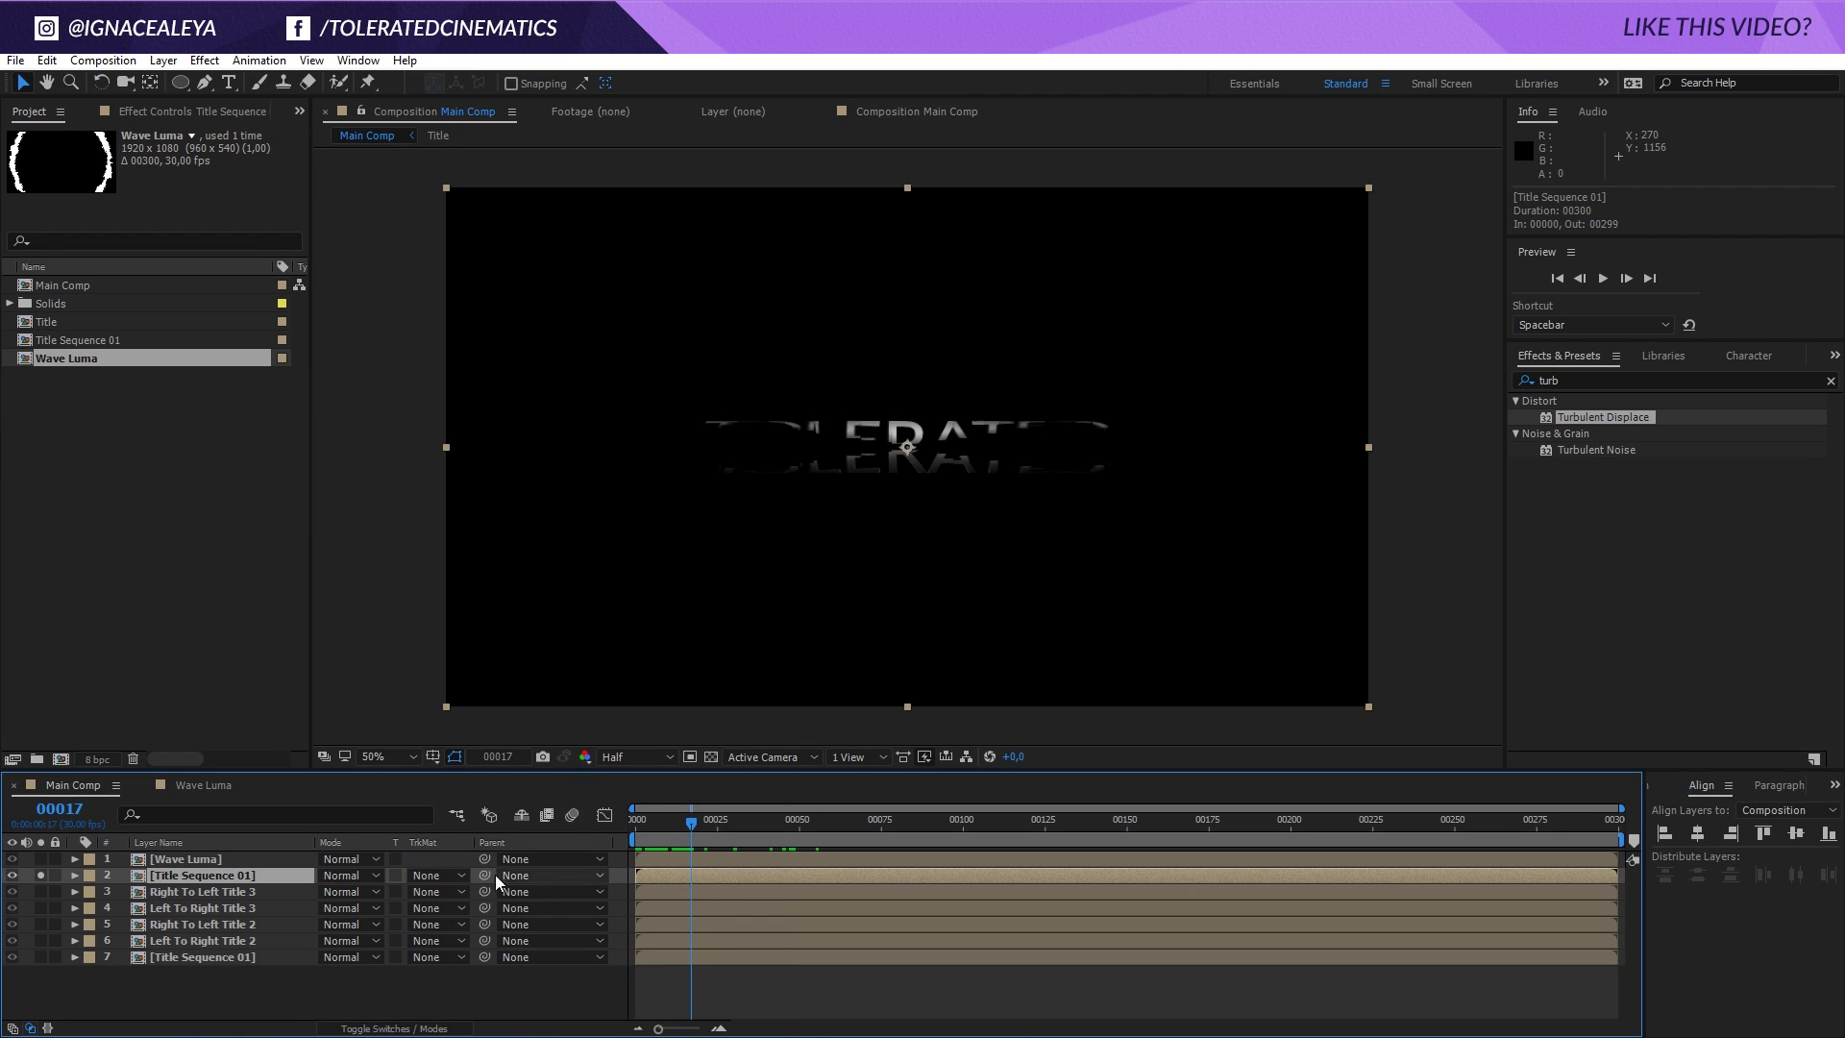
Set Title Sequence 01's track matte to Luma Matte and preview the matted title.
click(435, 874)
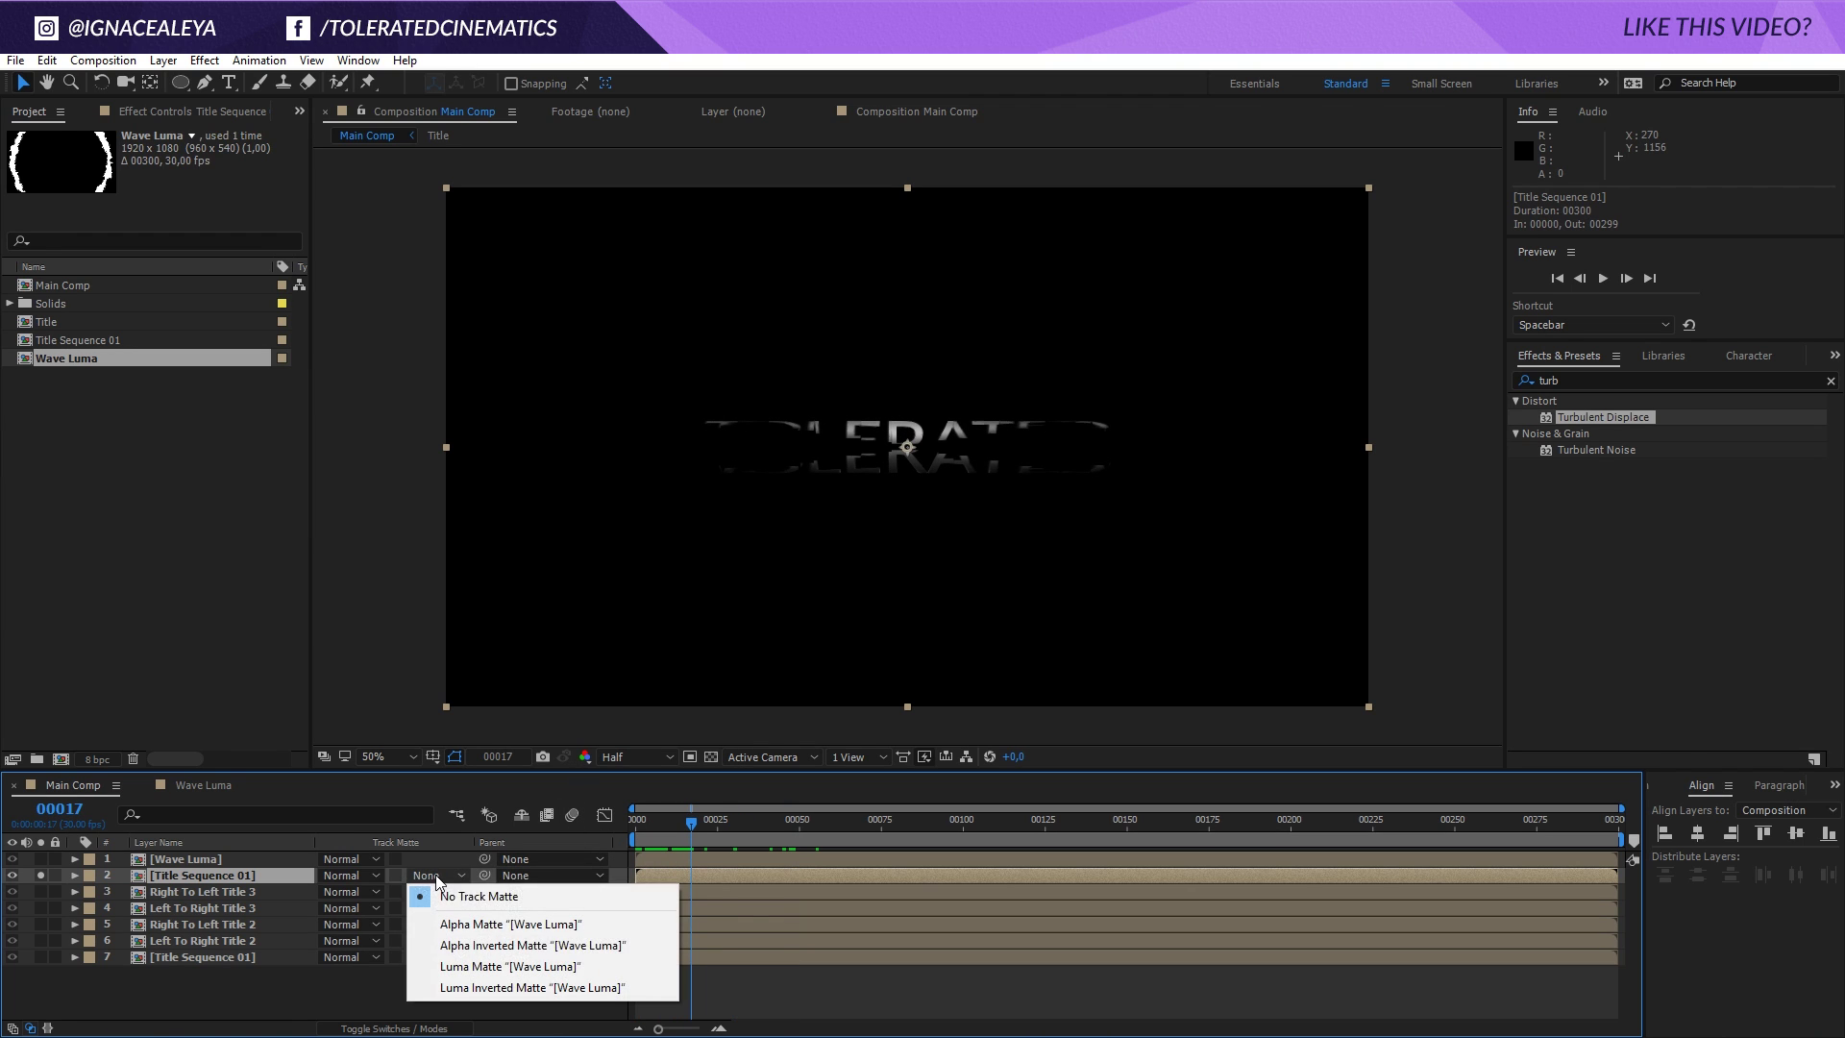
click(483, 968)
drag(656, 828, 615, 844)
key(space)
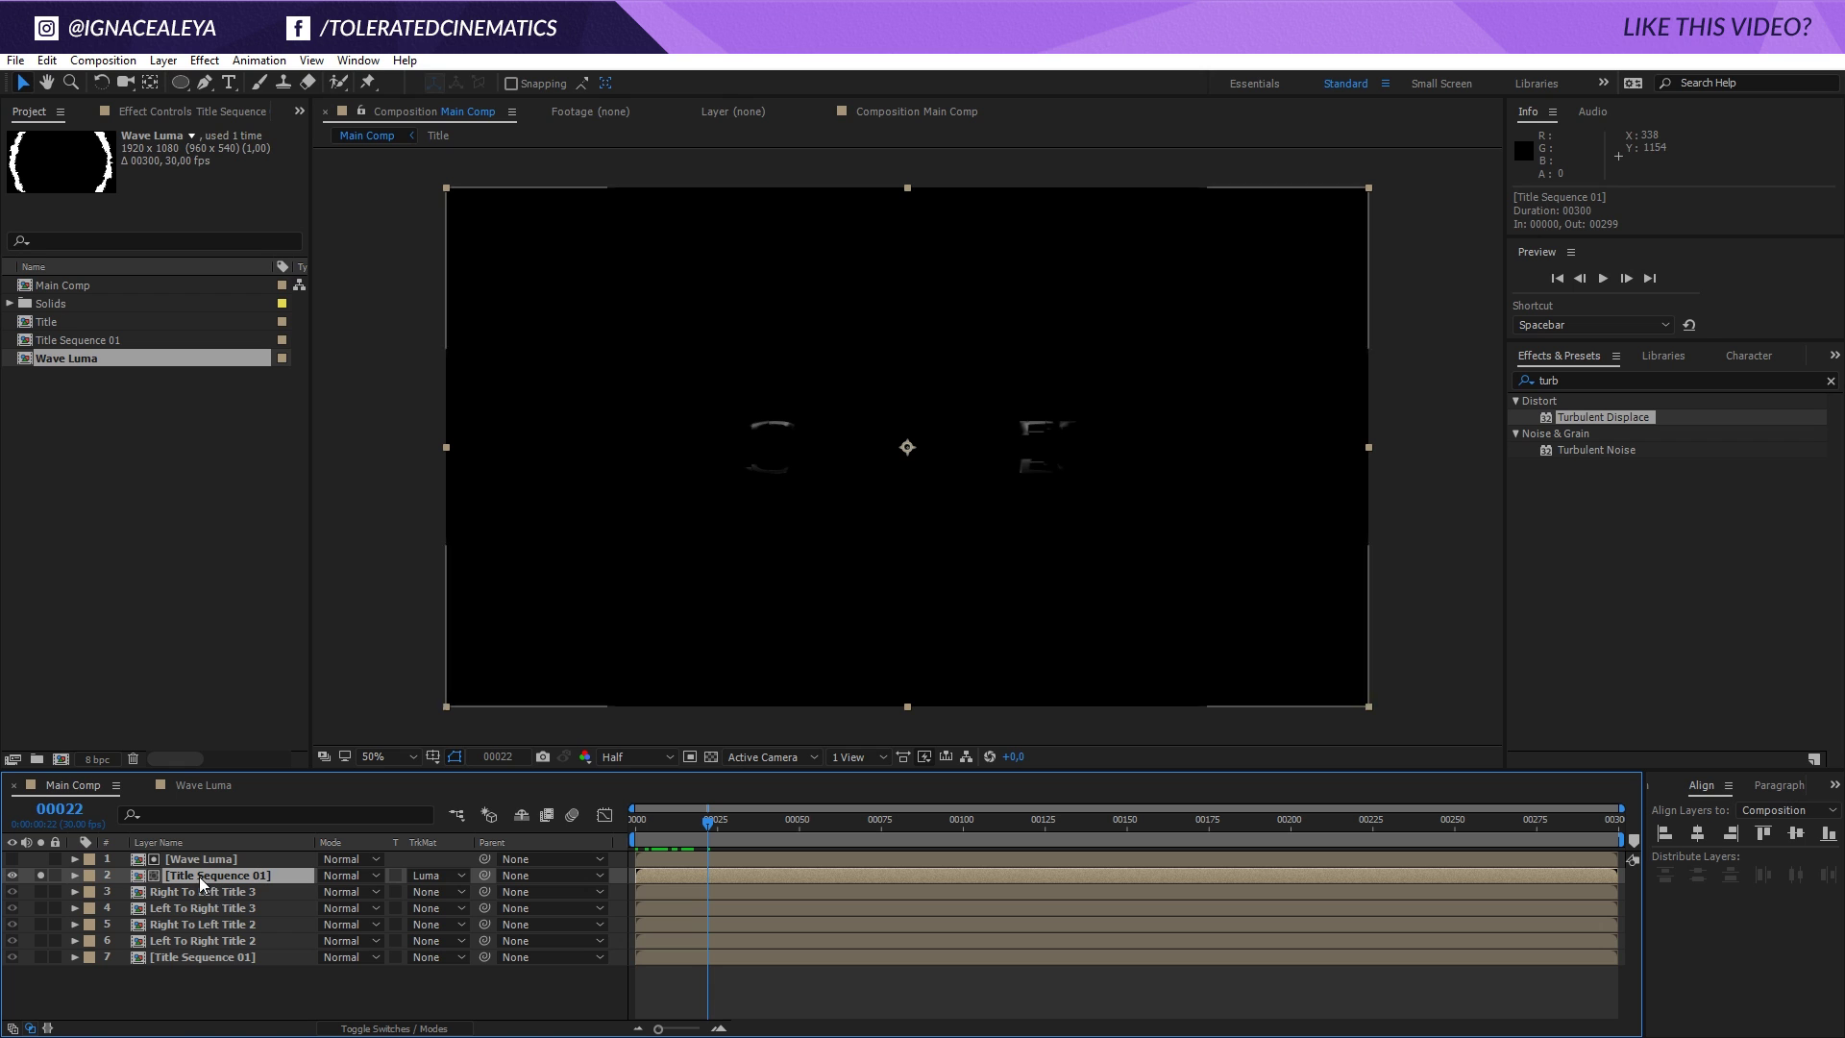
click(204, 60)
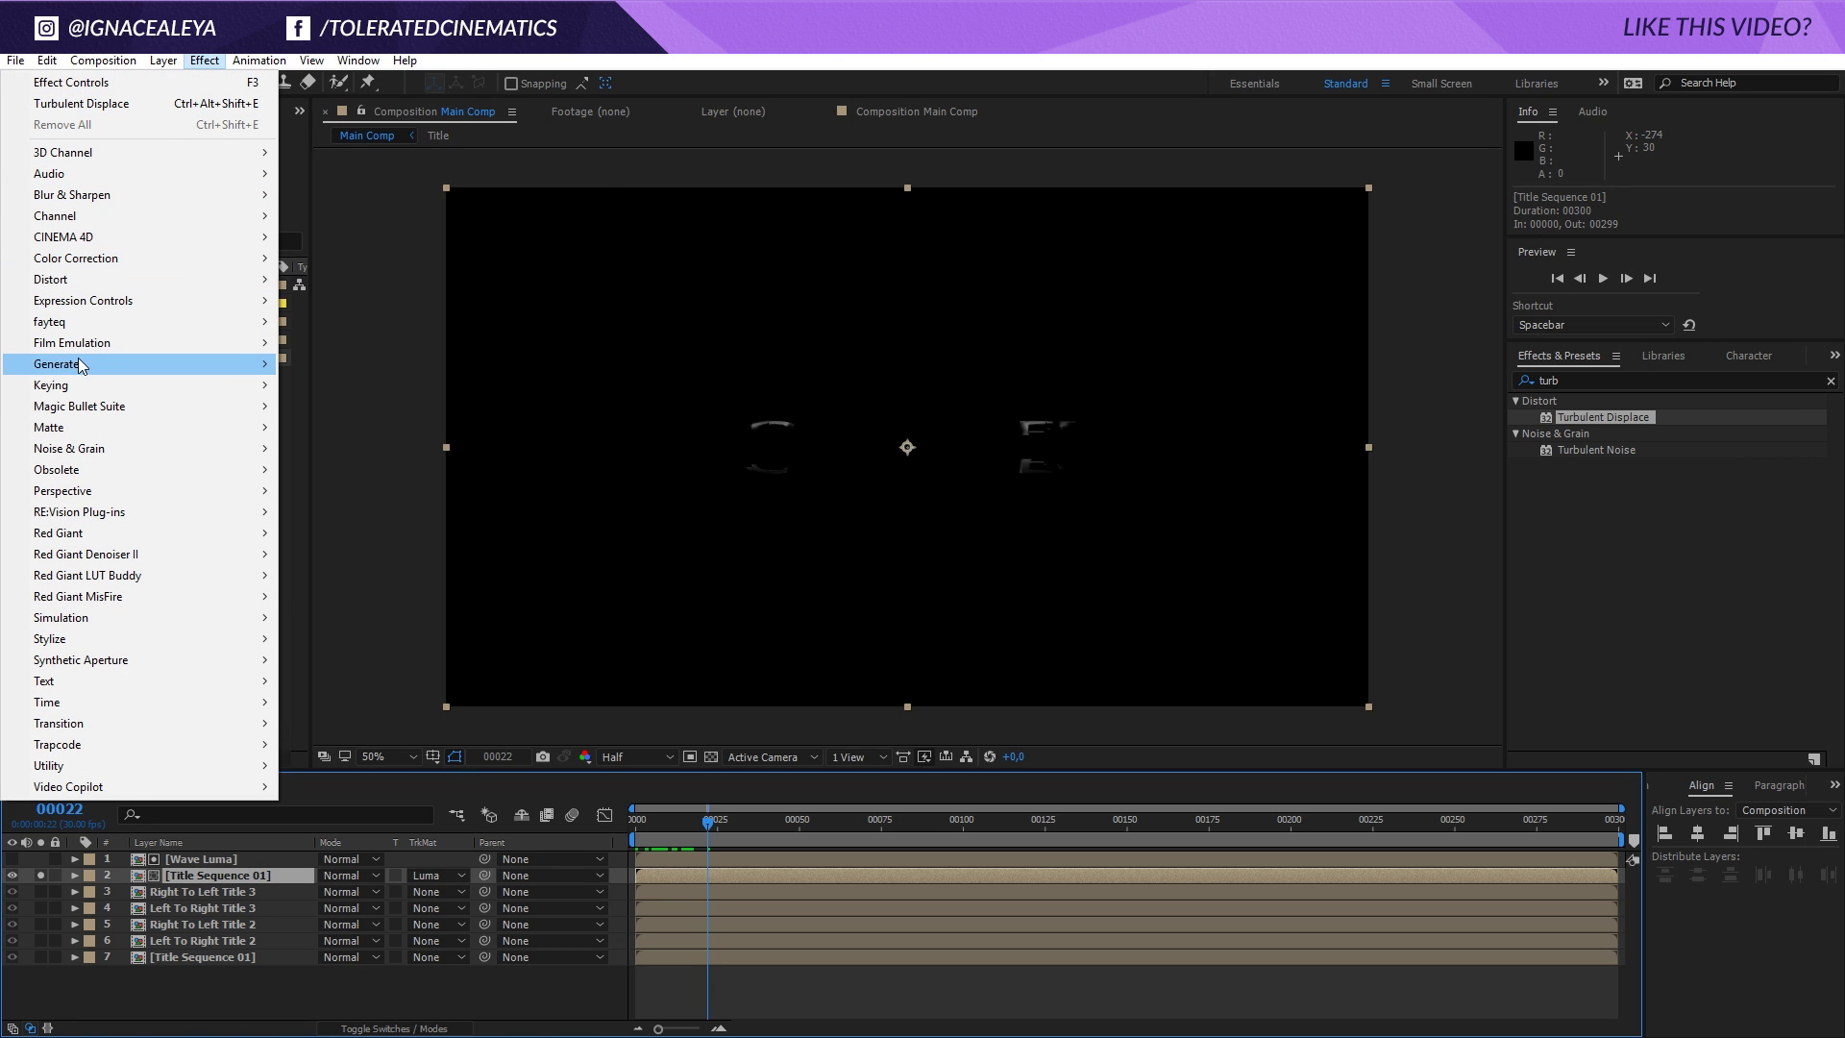
Add a Fill effect to the title with blue colour 004EFF.
mouse_move(81, 366)
click(375, 681)
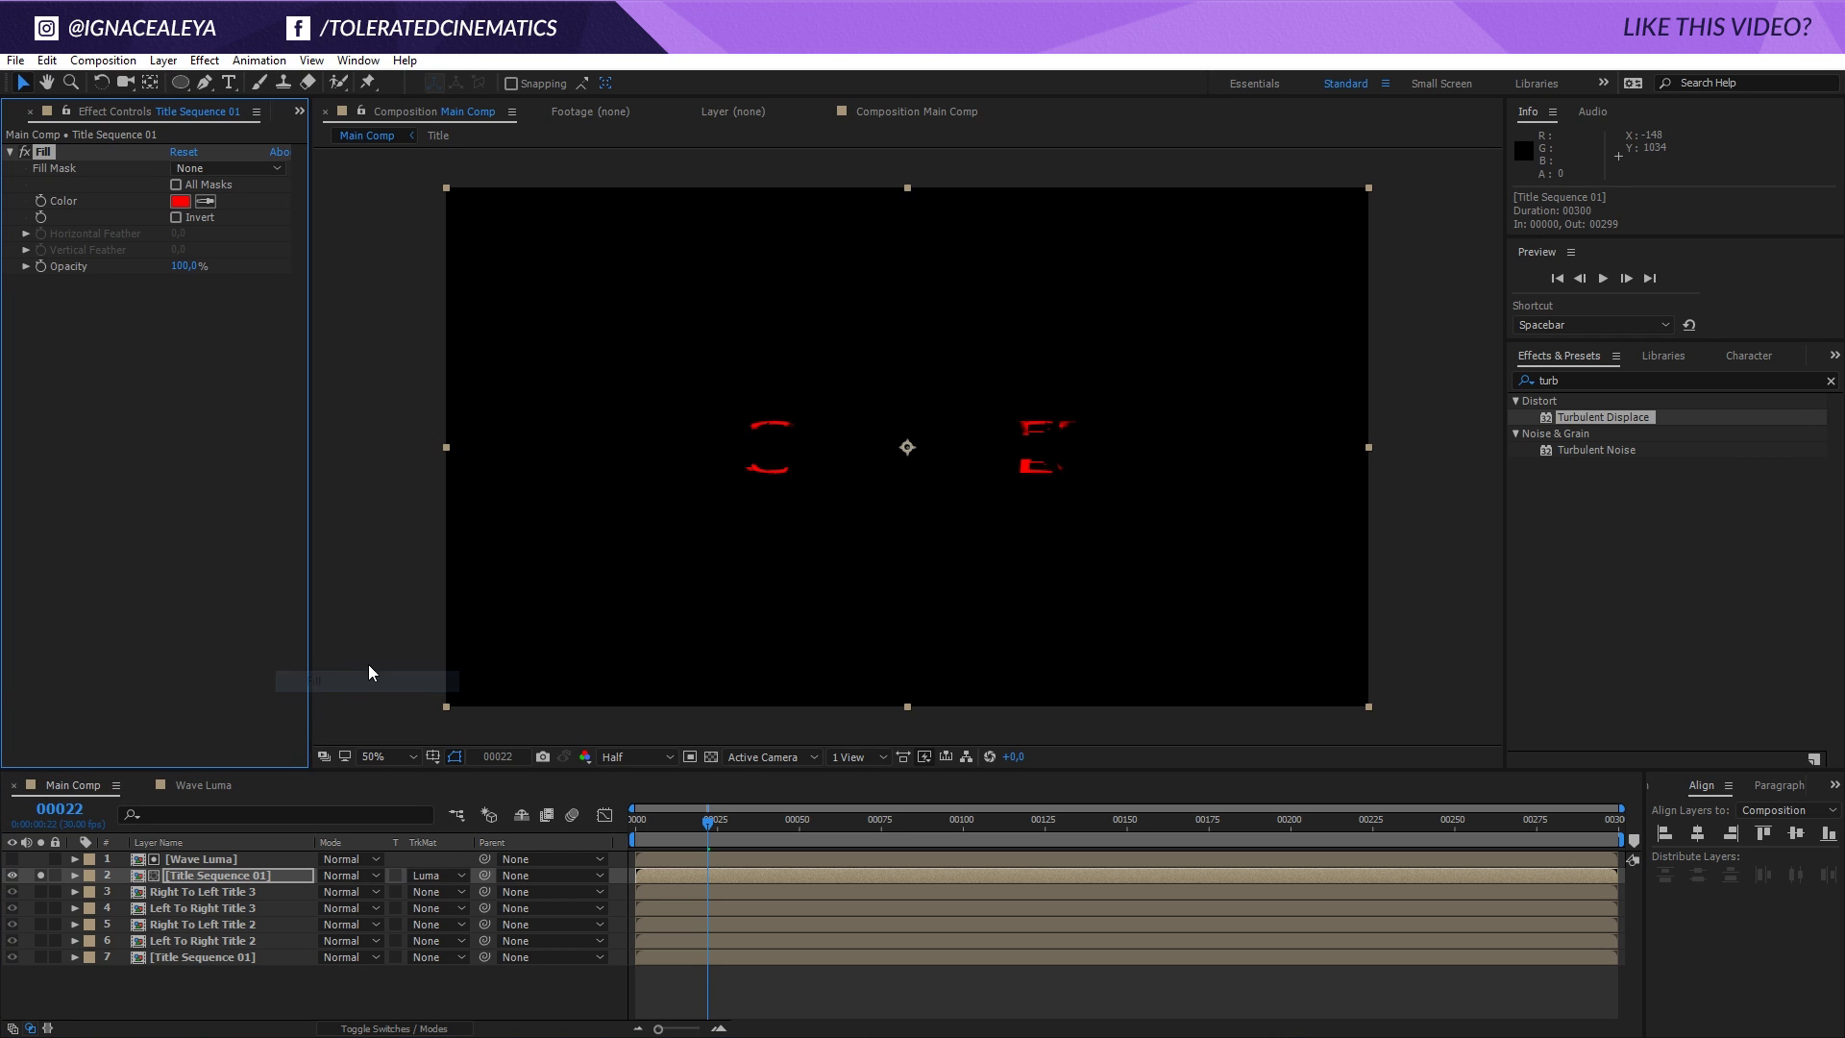
click(181, 200)
click(1368, 688)
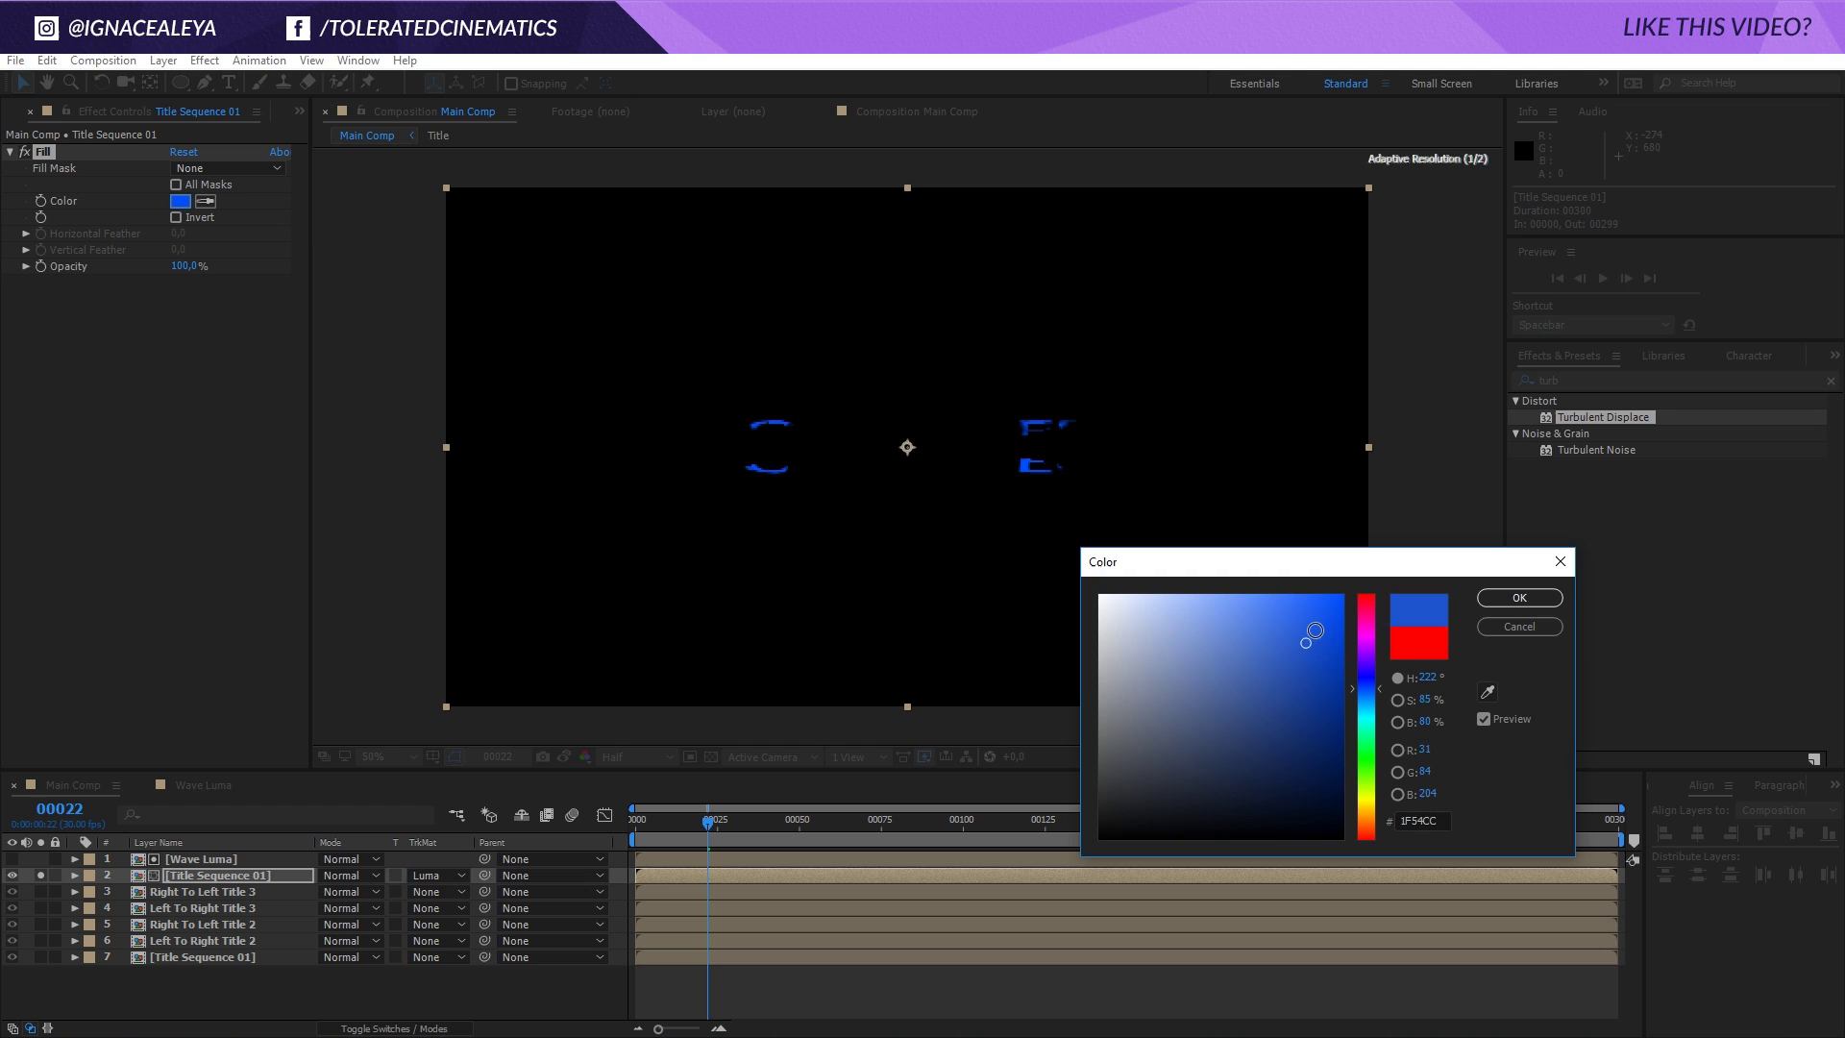
click(1504, 601)
Set the title layer's blending mode to Add and check the blue tint at full size.
click(360, 876)
click(410, 398)
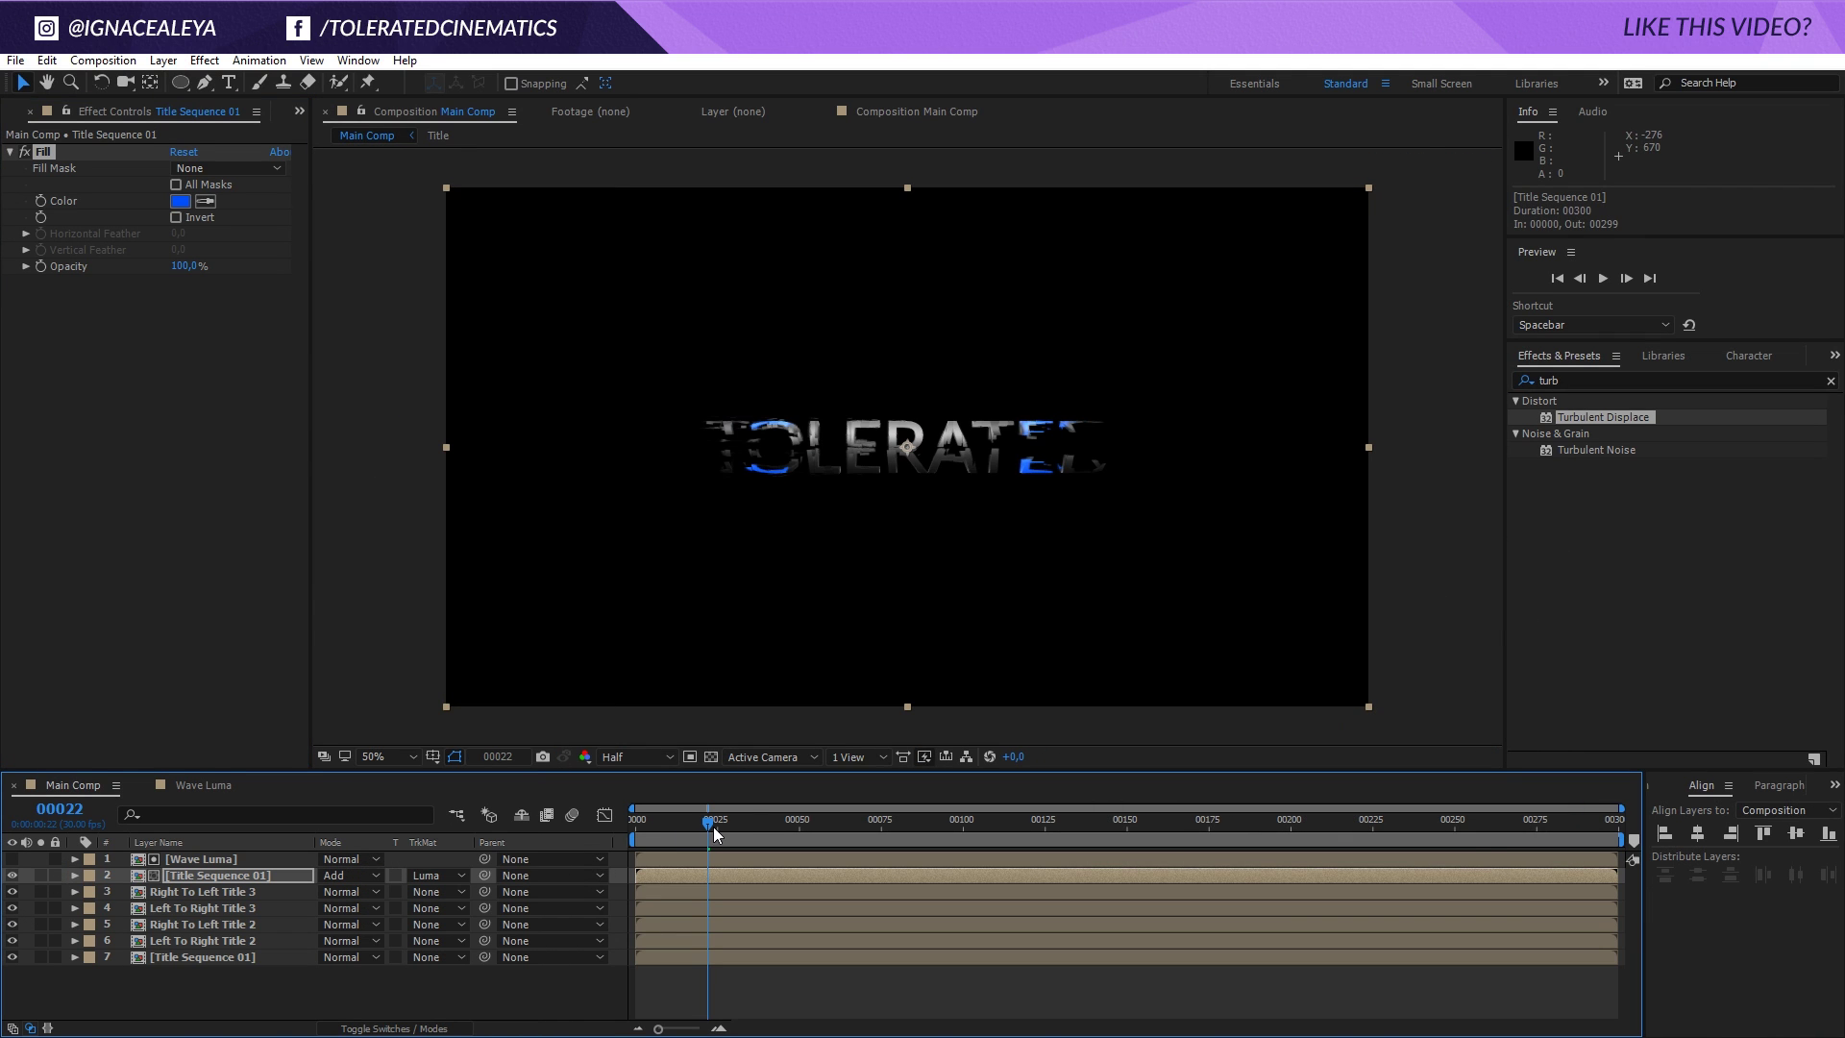
mouse_move(730, 829)
mouse_down()
mouse_move(665, 825)
mouse_move(707, 824)
mouse_up()
key(slash)
Duplicate the title layer together with its Wave Luma matte.
click(242, 875)
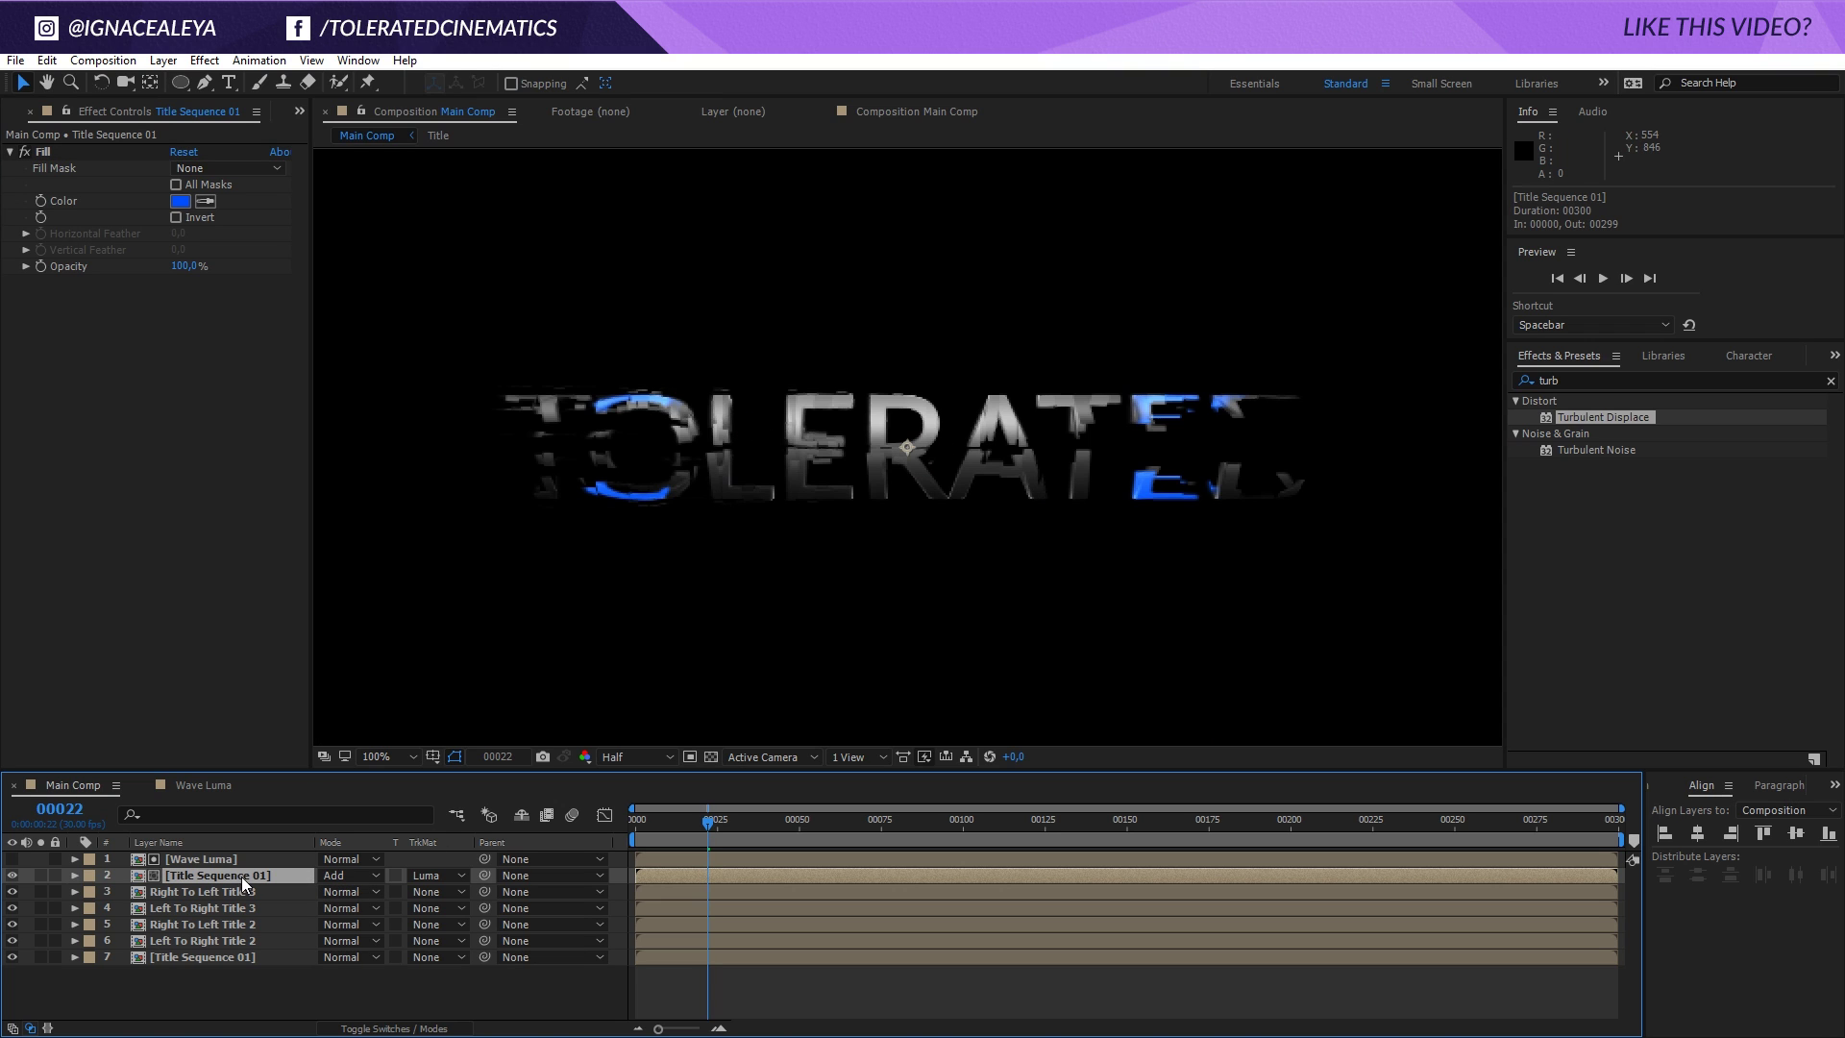
shift+click(228, 858)
key(ctrl+d)
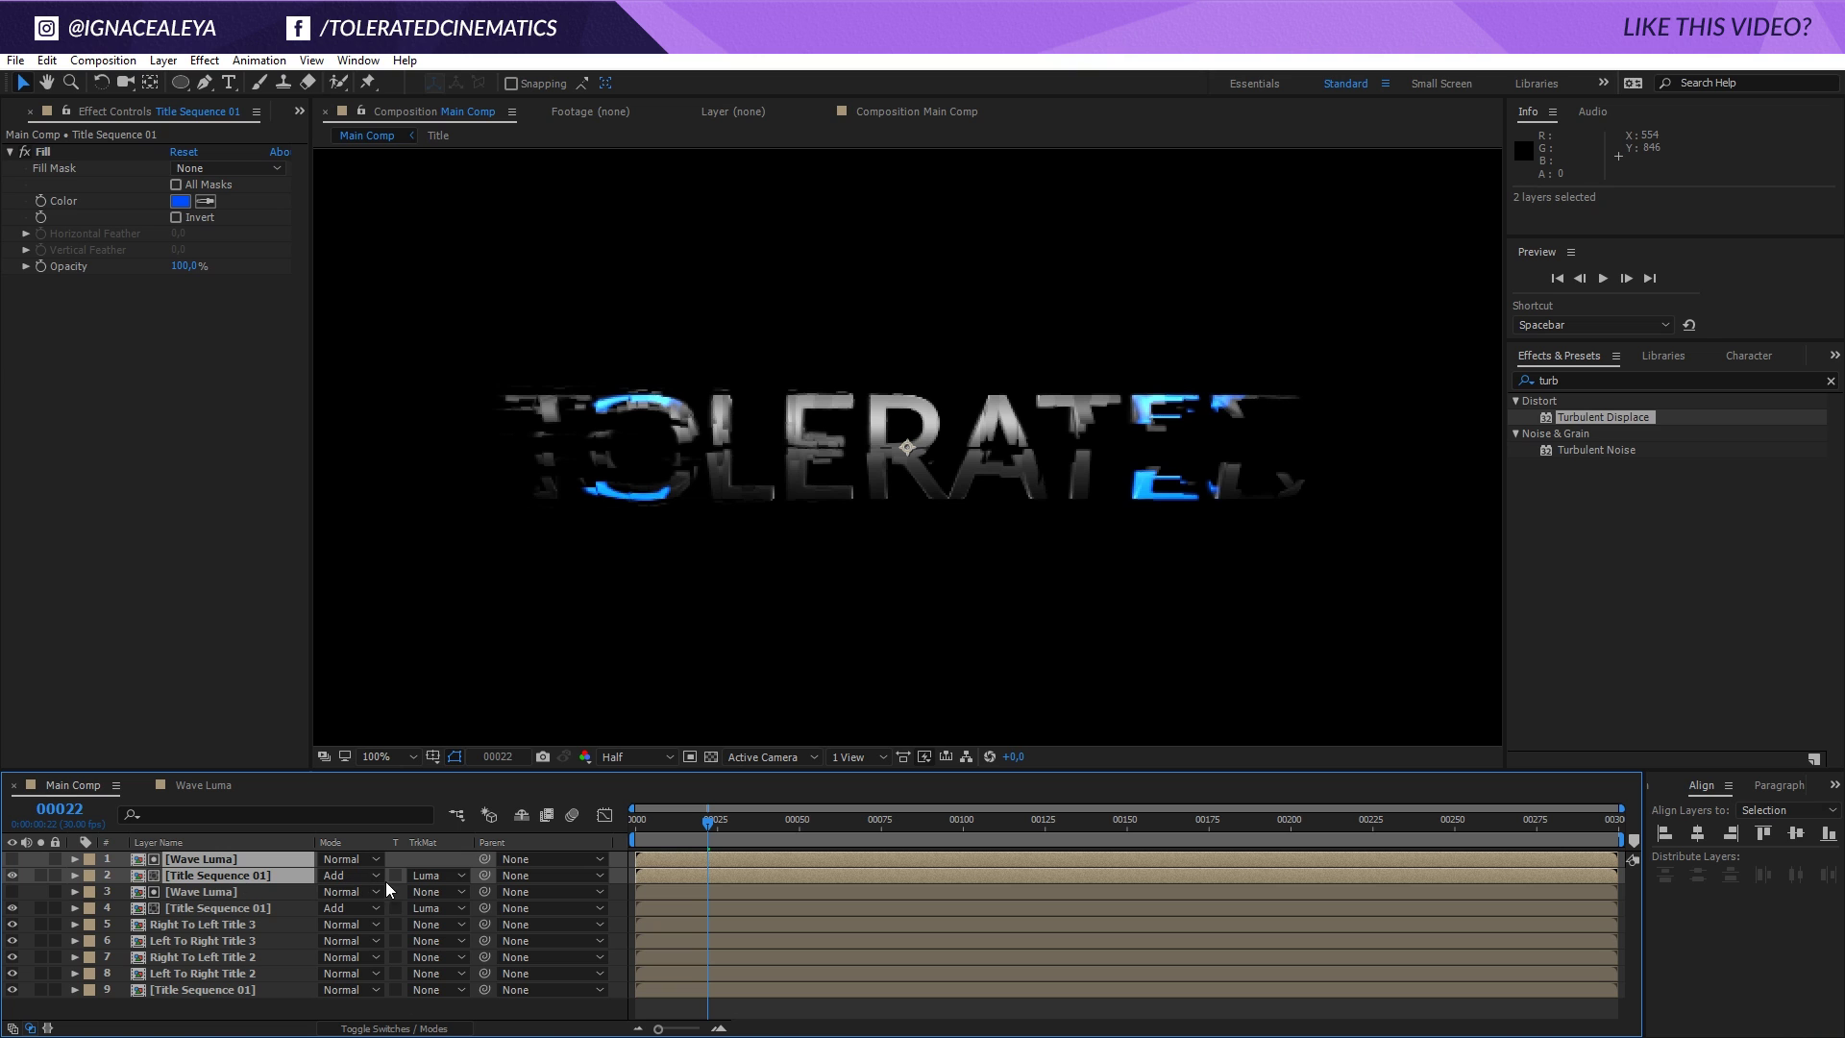
Shift the duplicated pair slightly later and set the title copy to Overlay.
drag(686, 873, 700, 875)
key(F2)
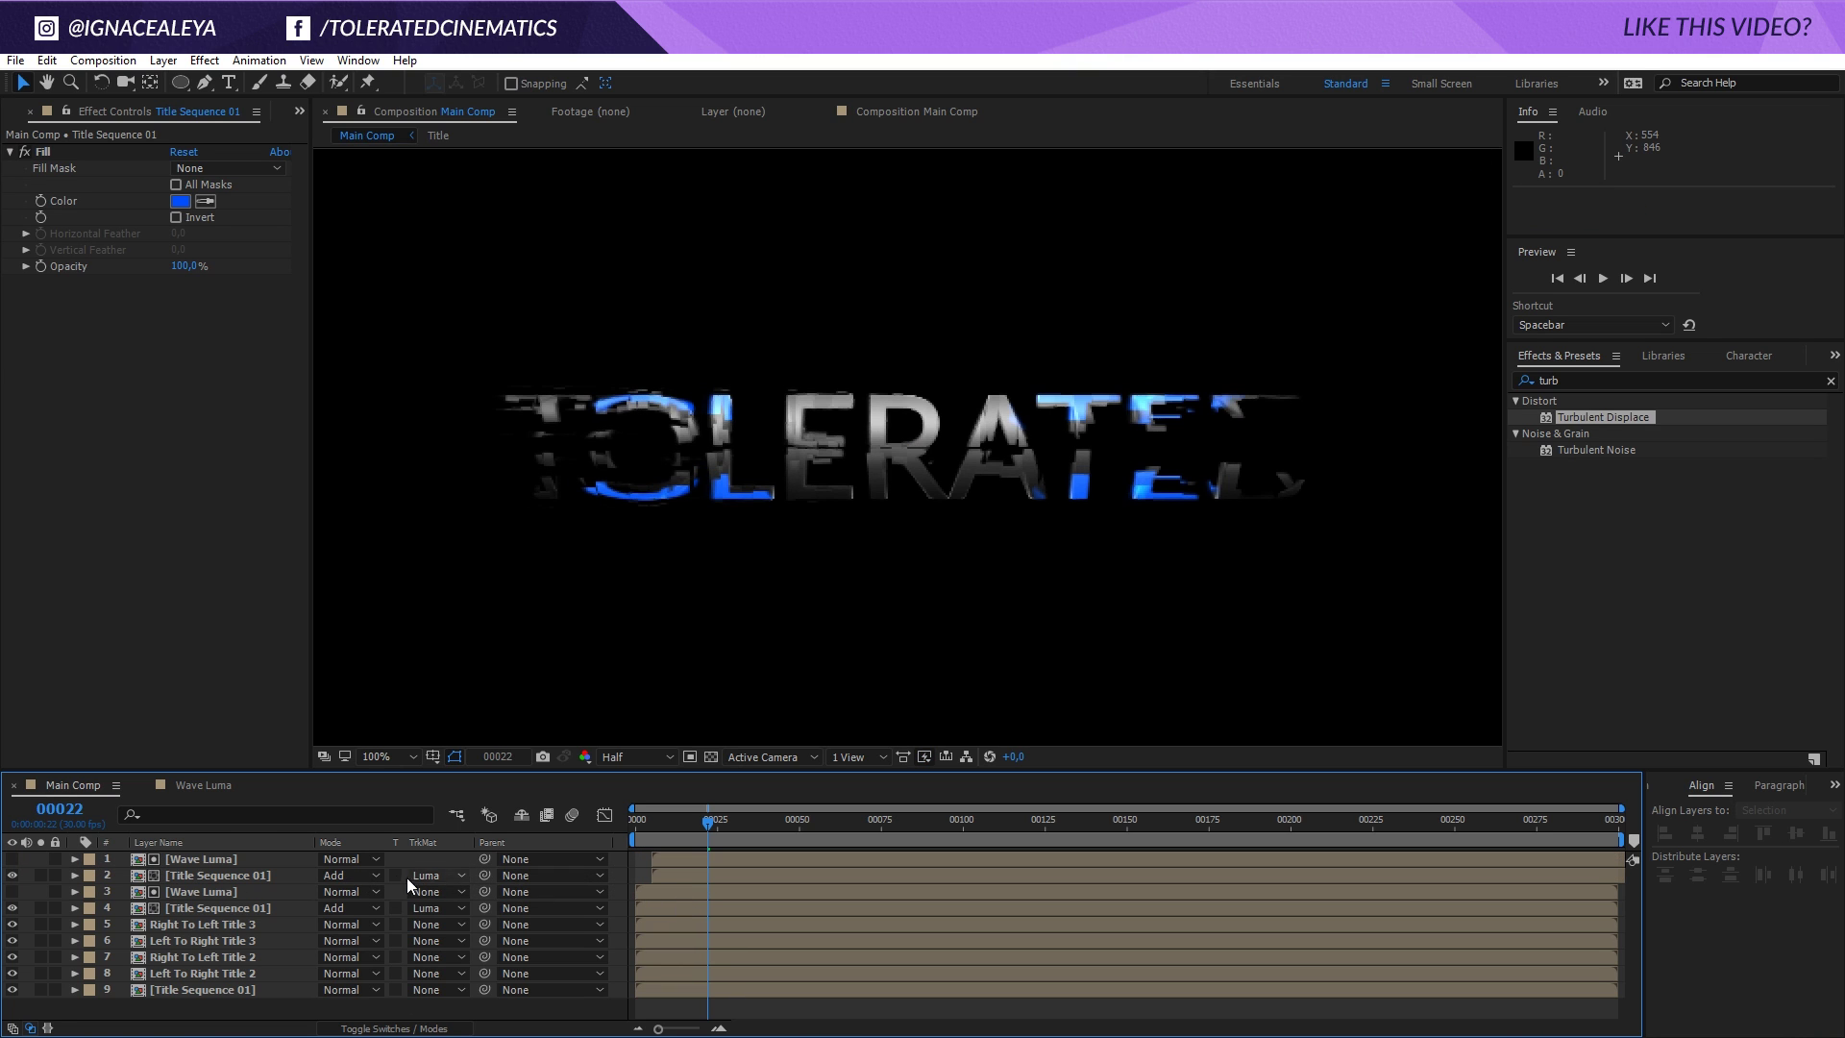
click(371, 874)
click(456, 557)
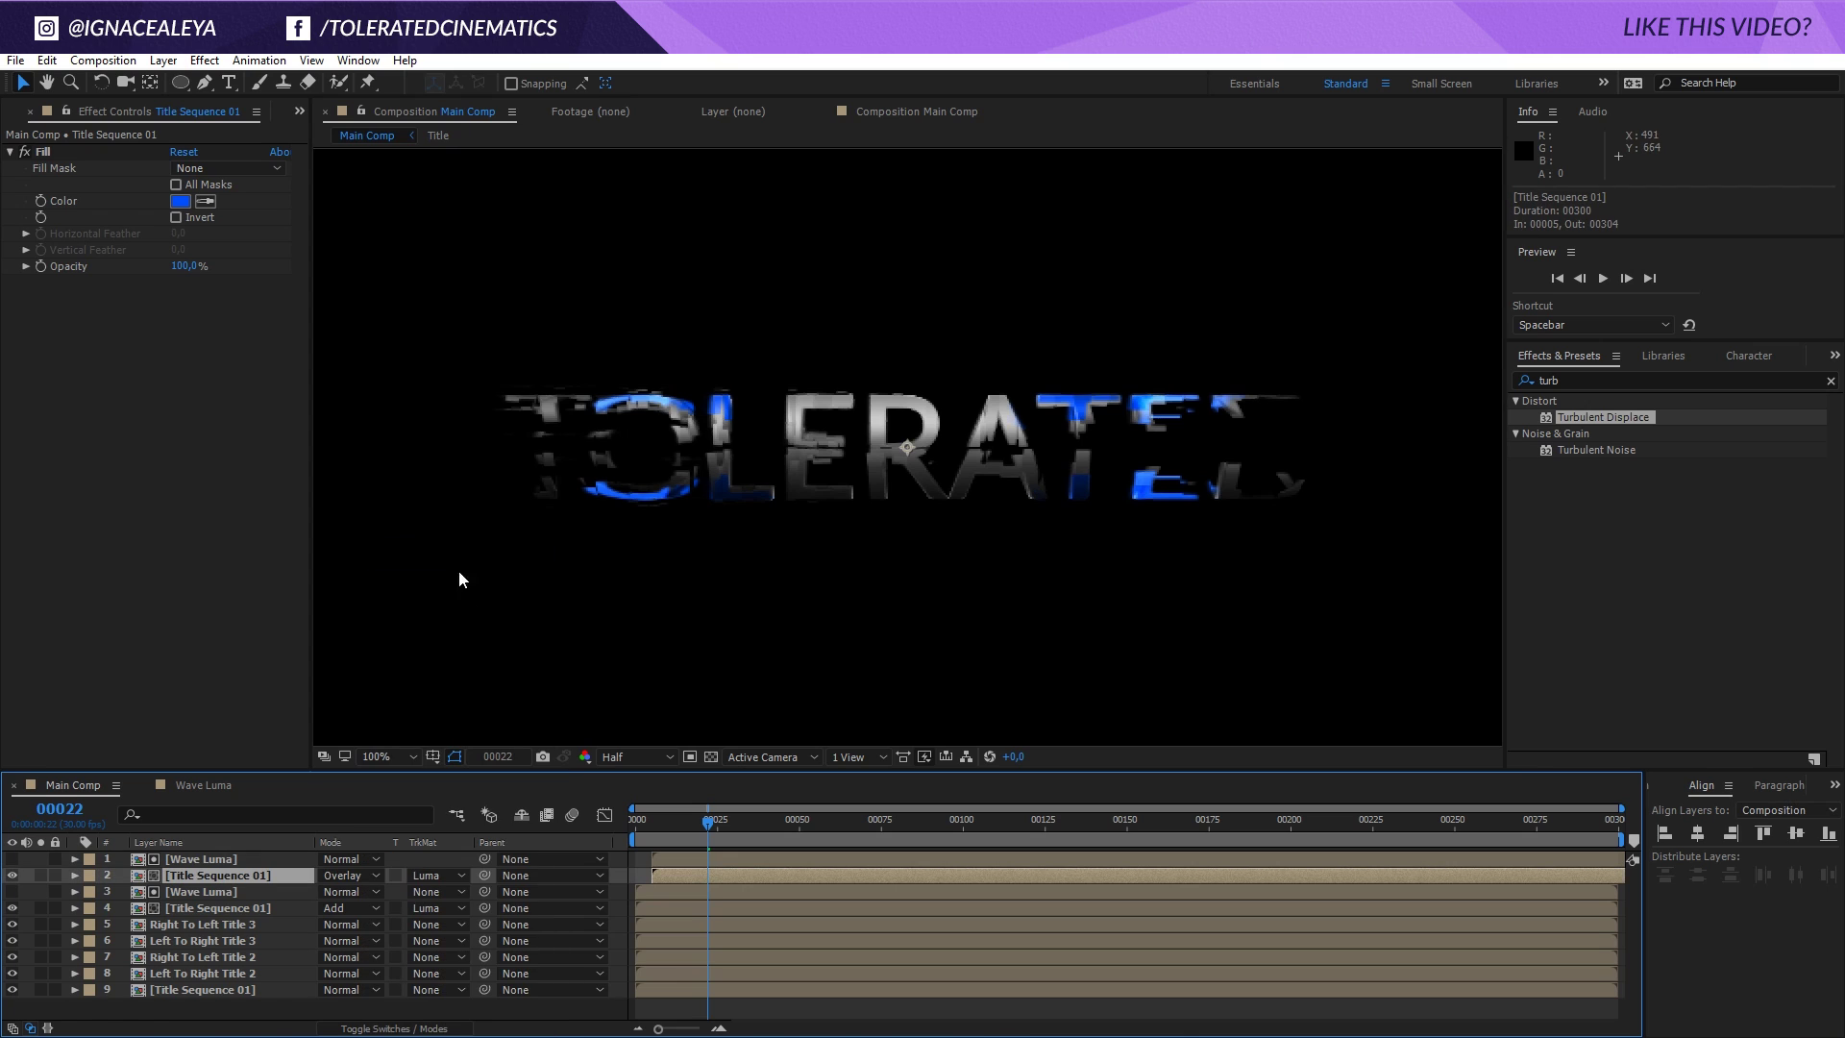
View frame 00029 at half size and select the original Wave Luma and title layers.
drag(707, 828, 686, 869)
click(679, 861)
shift+click(678, 870)
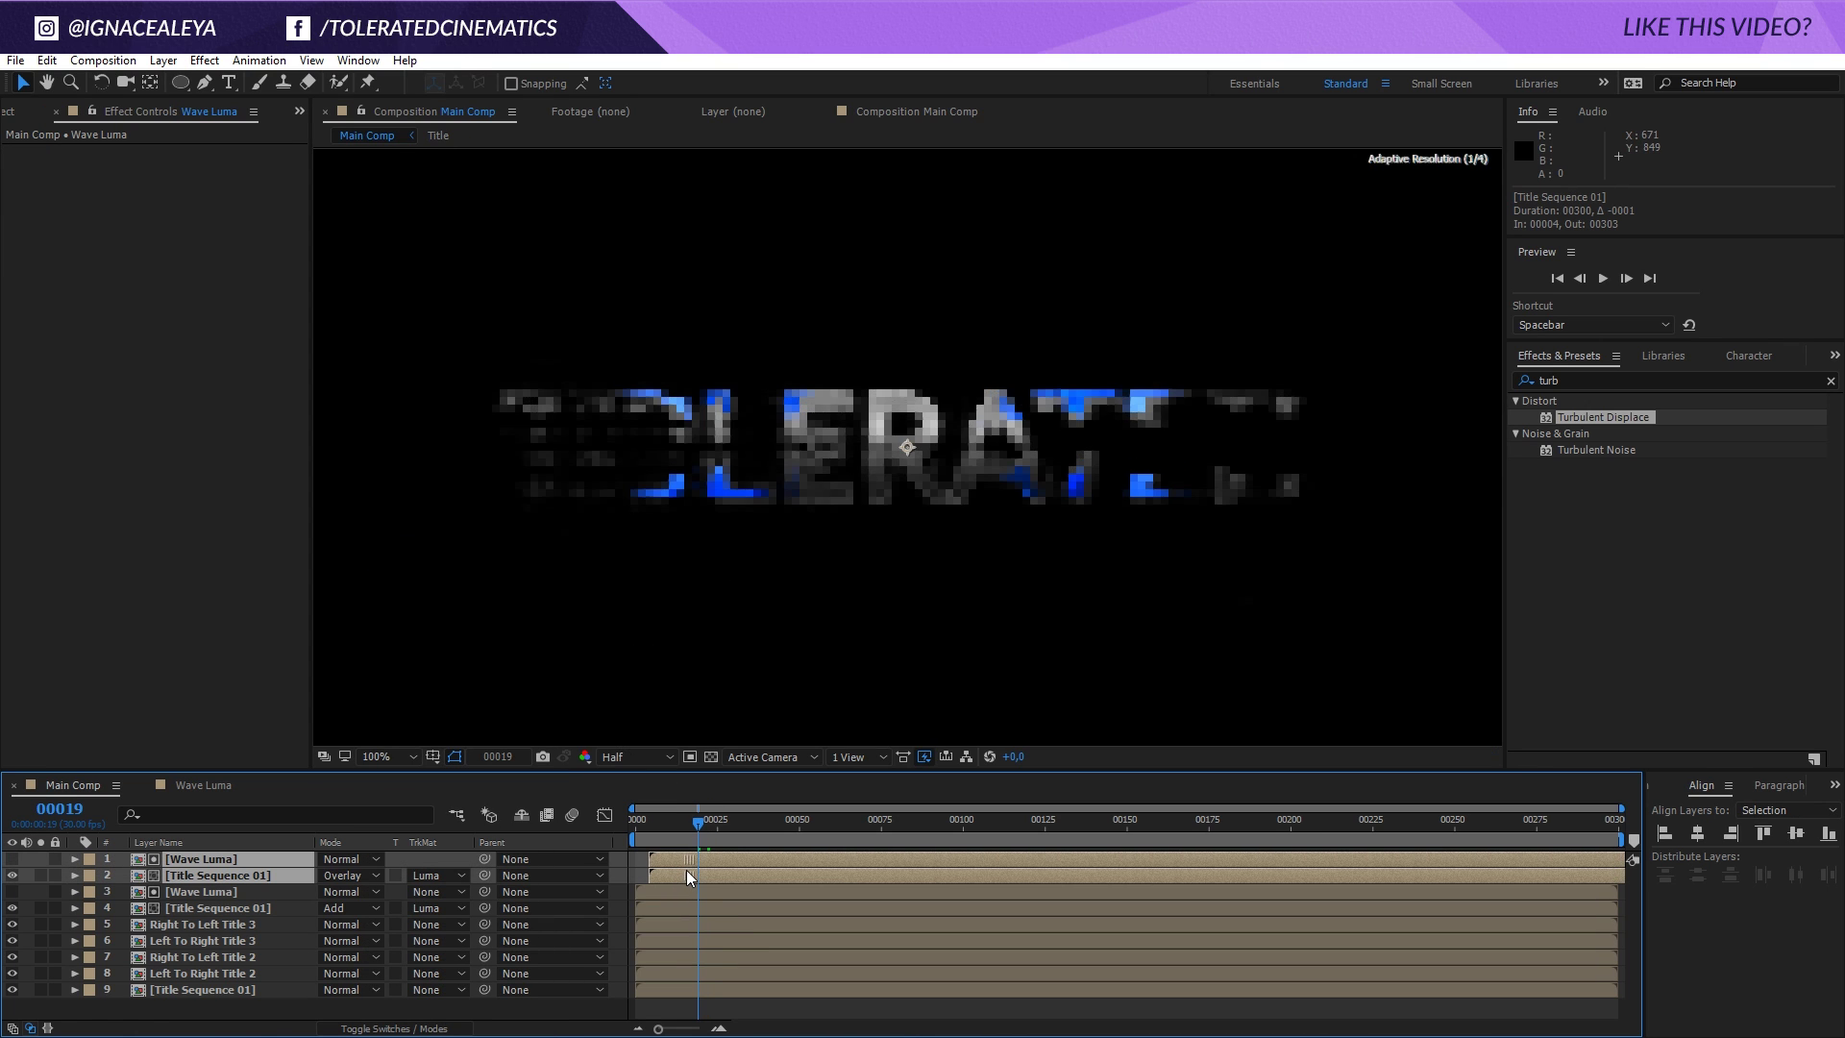
key(comma)
key(comma)
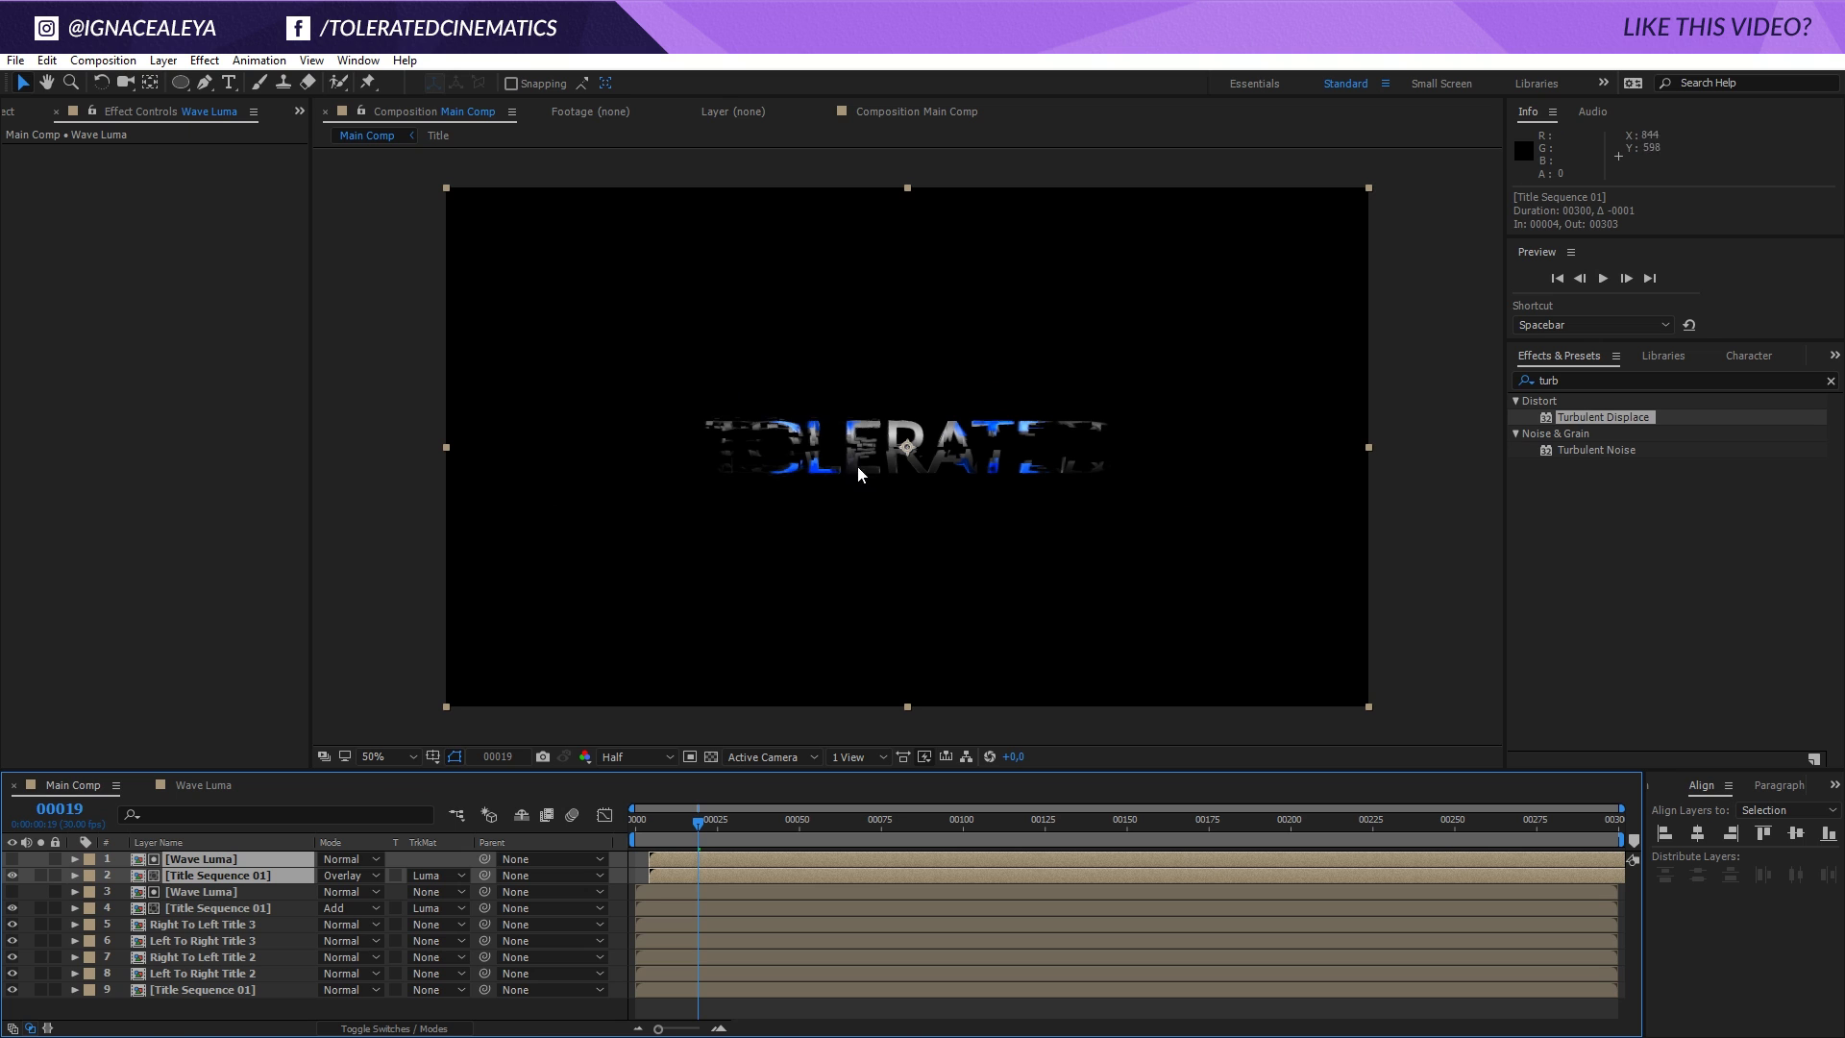
drag(710, 817, 731, 824)
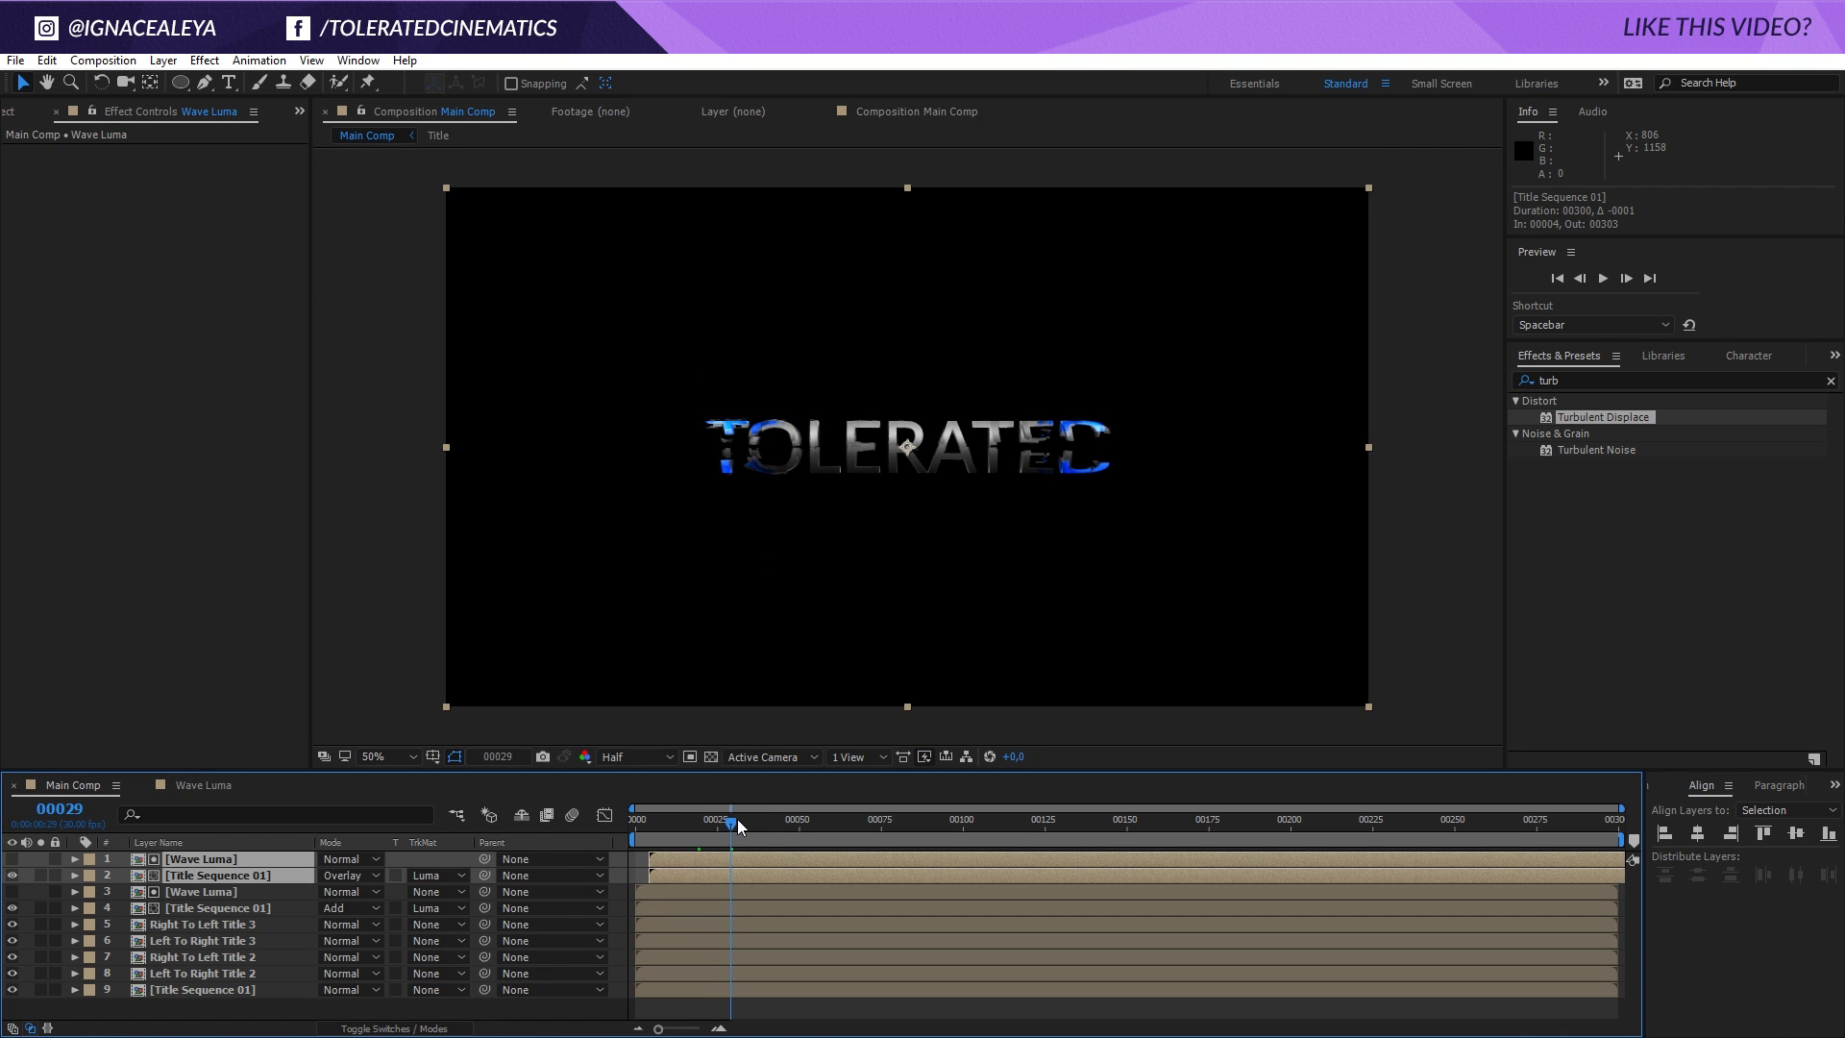
click(213, 909)
shift+click(190, 894)
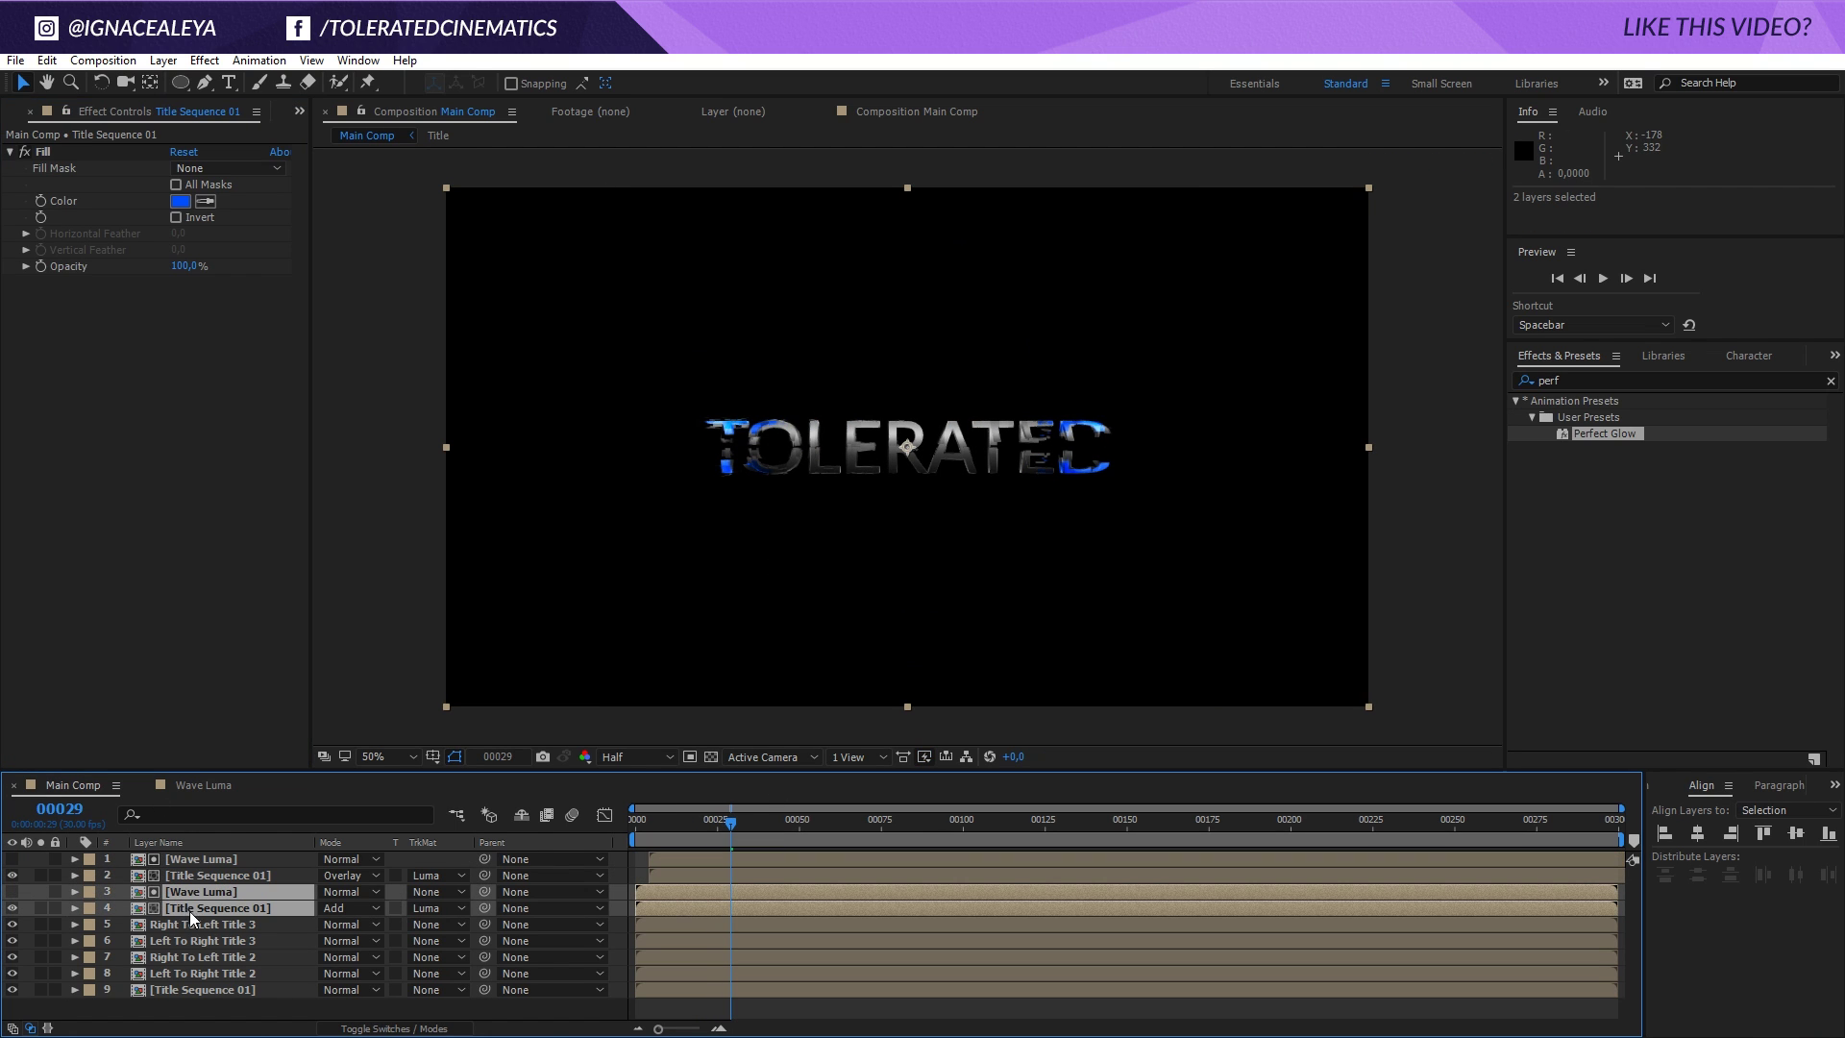
click(210, 889)
shift+click(170, 912)
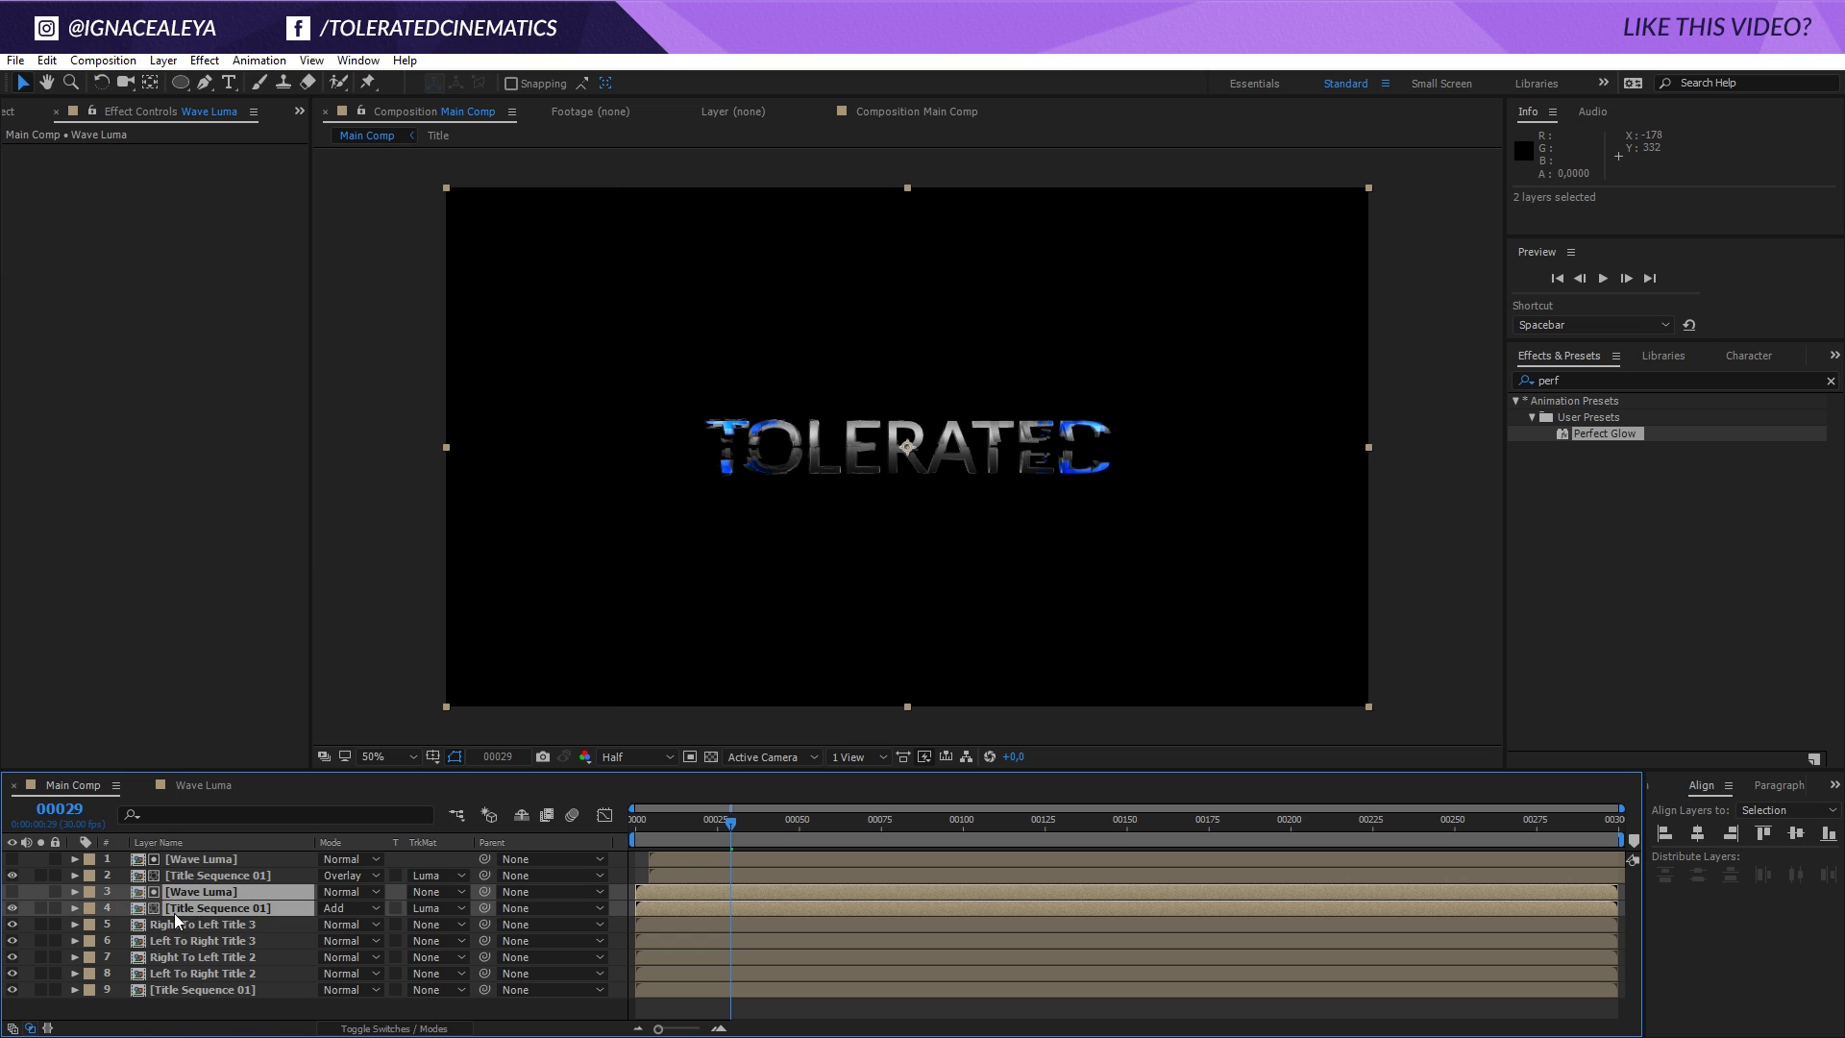
Pre-compose the selected pair as 'Wave Transition' in Add blending mode.
click(163, 60)
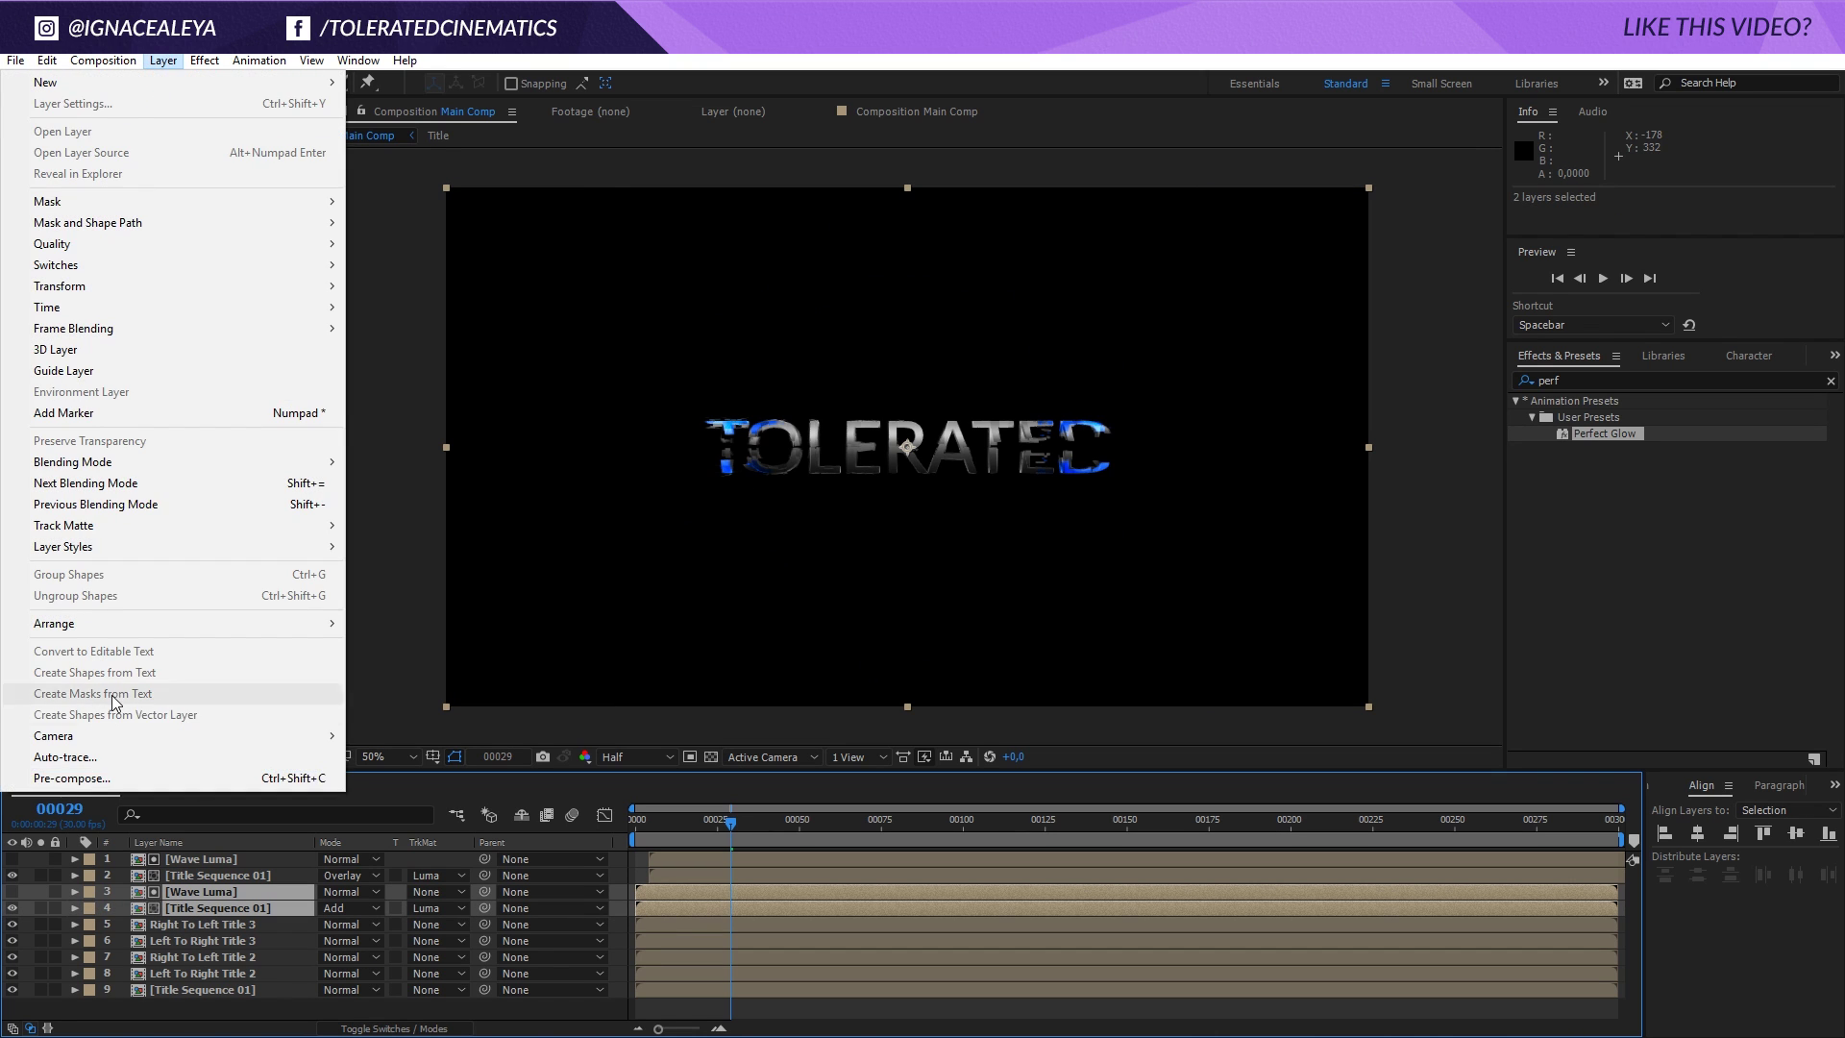
click(84, 782)
text(Wave 01)
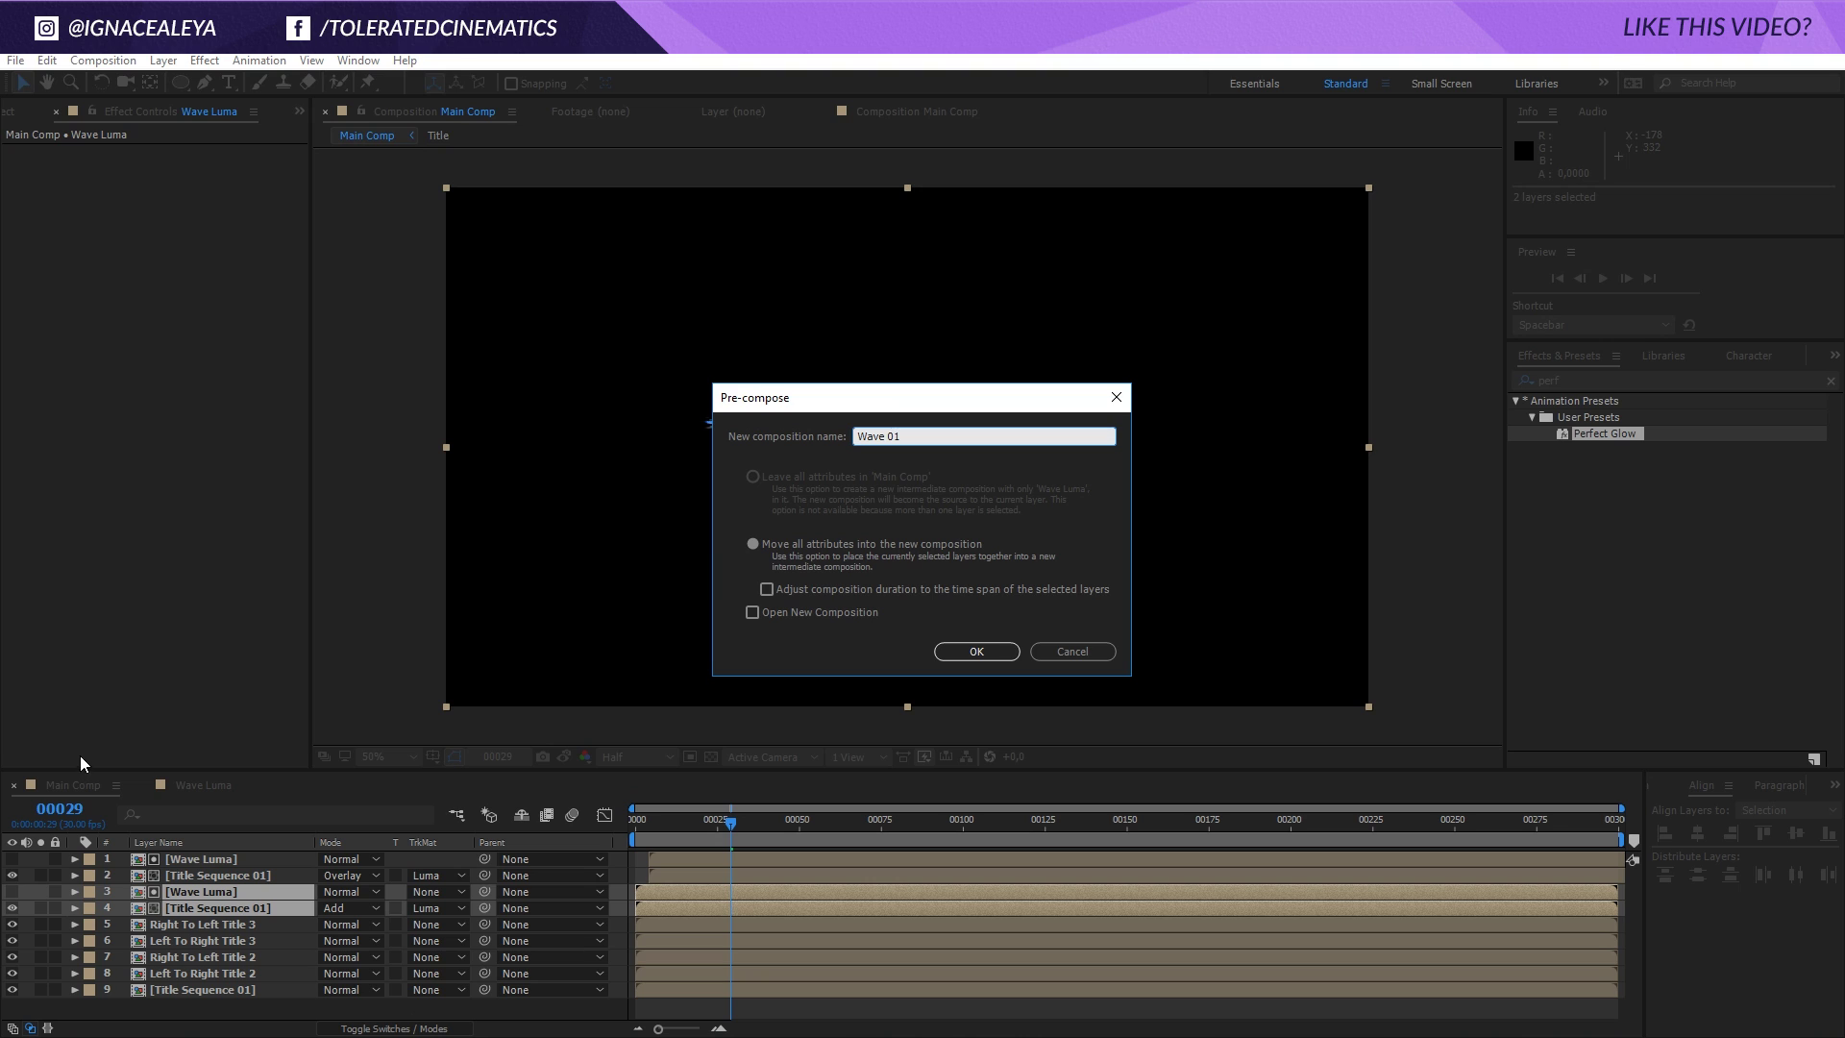
double_click(891, 432)
text(Transition)
key(Return)
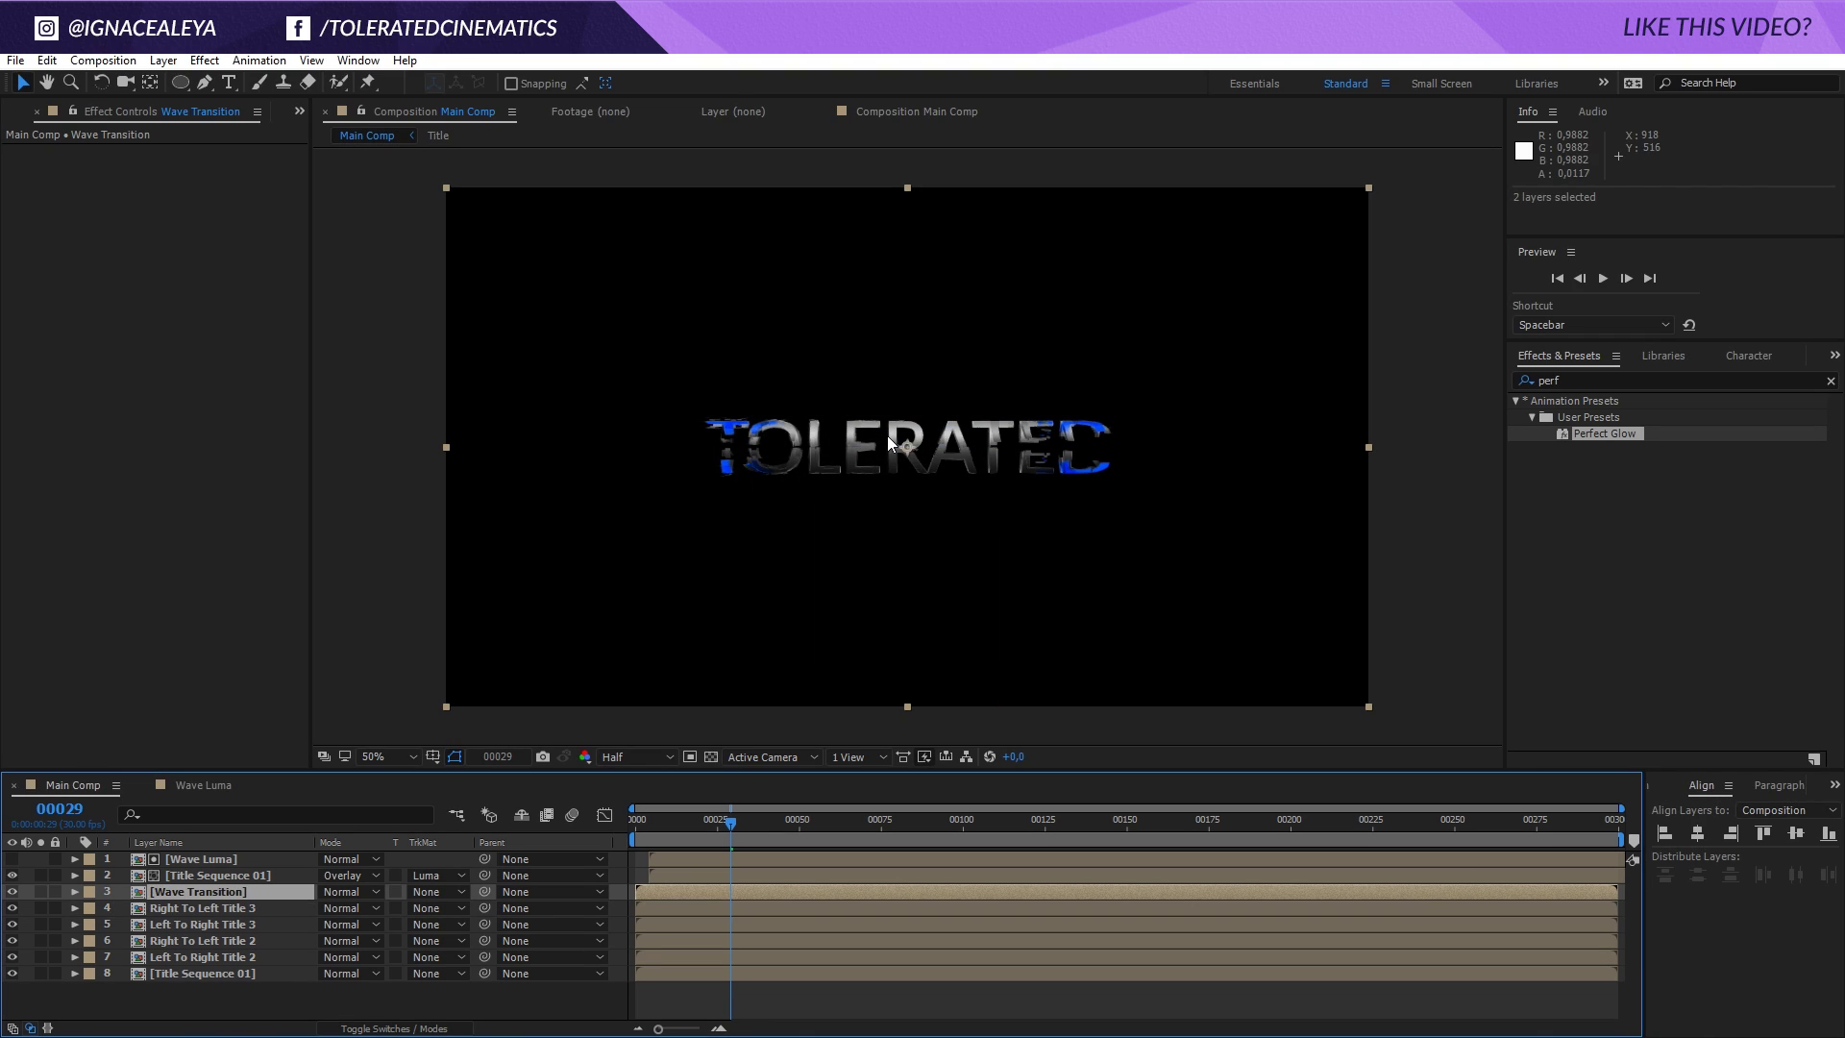
click(348, 892)
click(399, 248)
Replace the old copies with a Wave Transition duplicate in Overlay, delayed two frames.
click(188, 865)
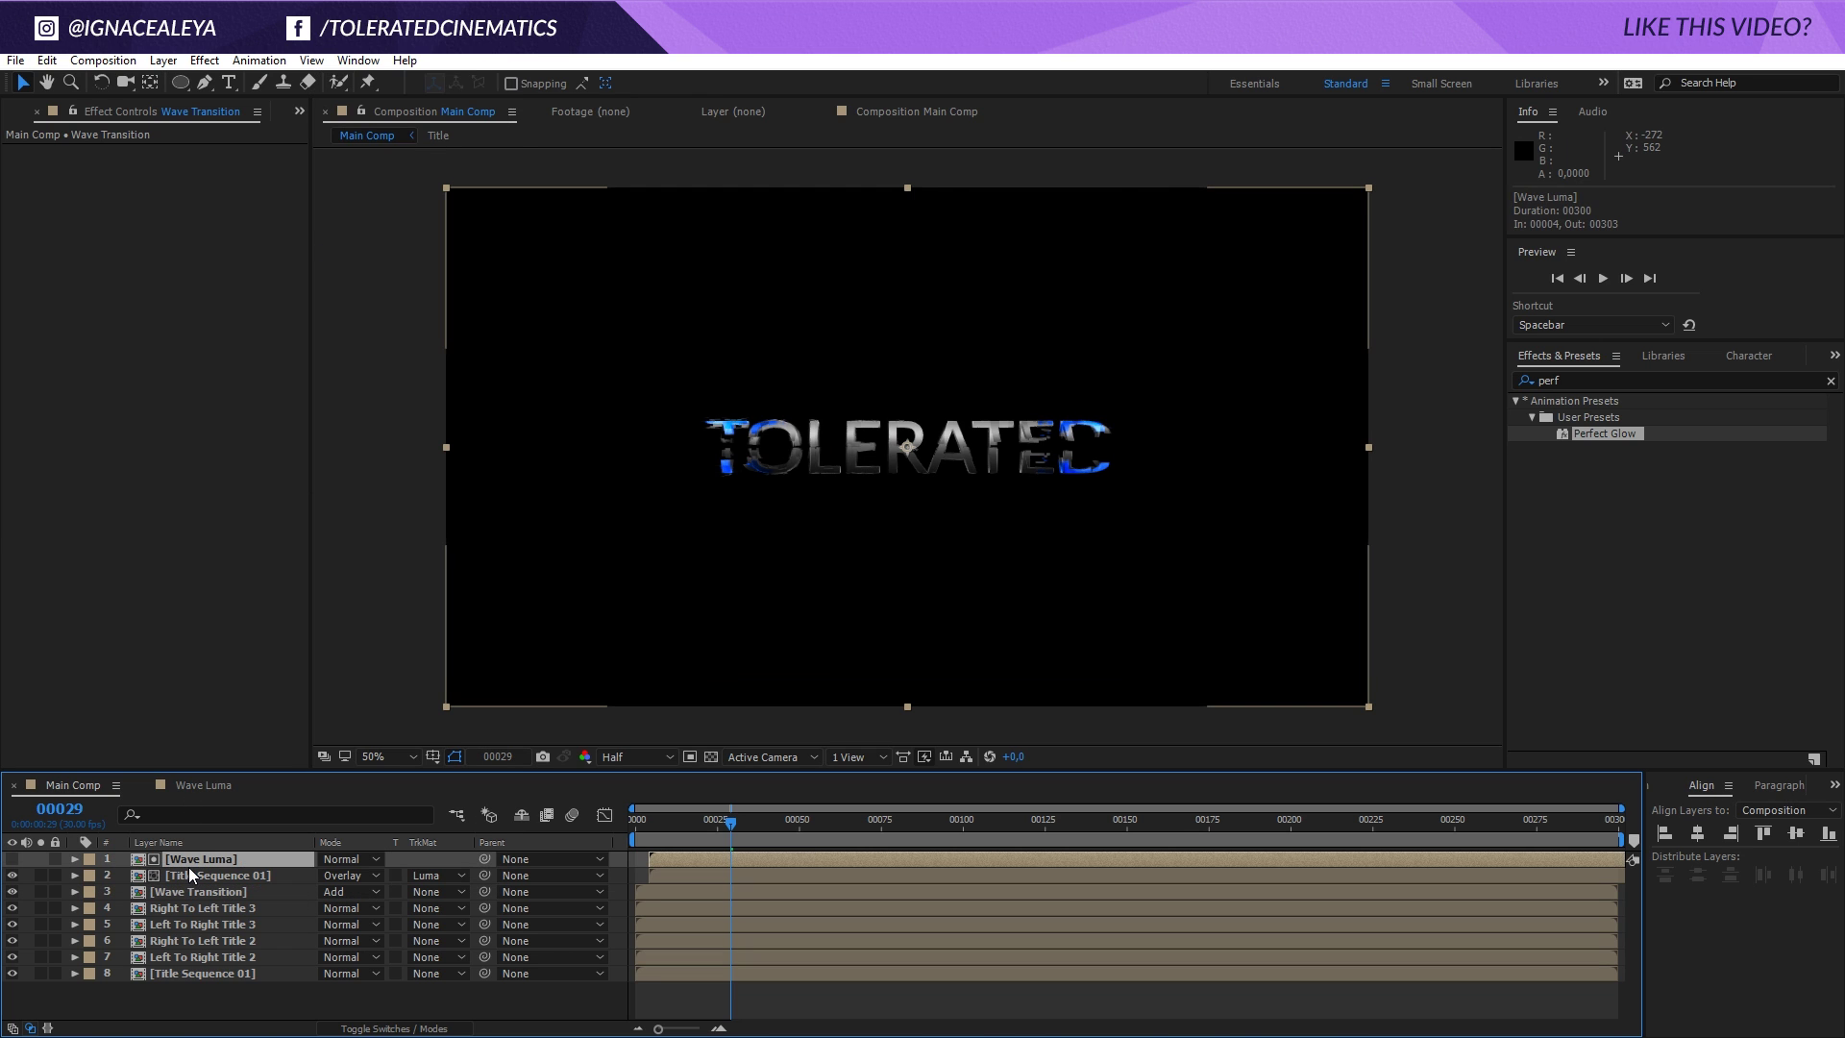
shift+click(193, 874)
key(Delete)
click(199, 863)
key(ctrl+d)
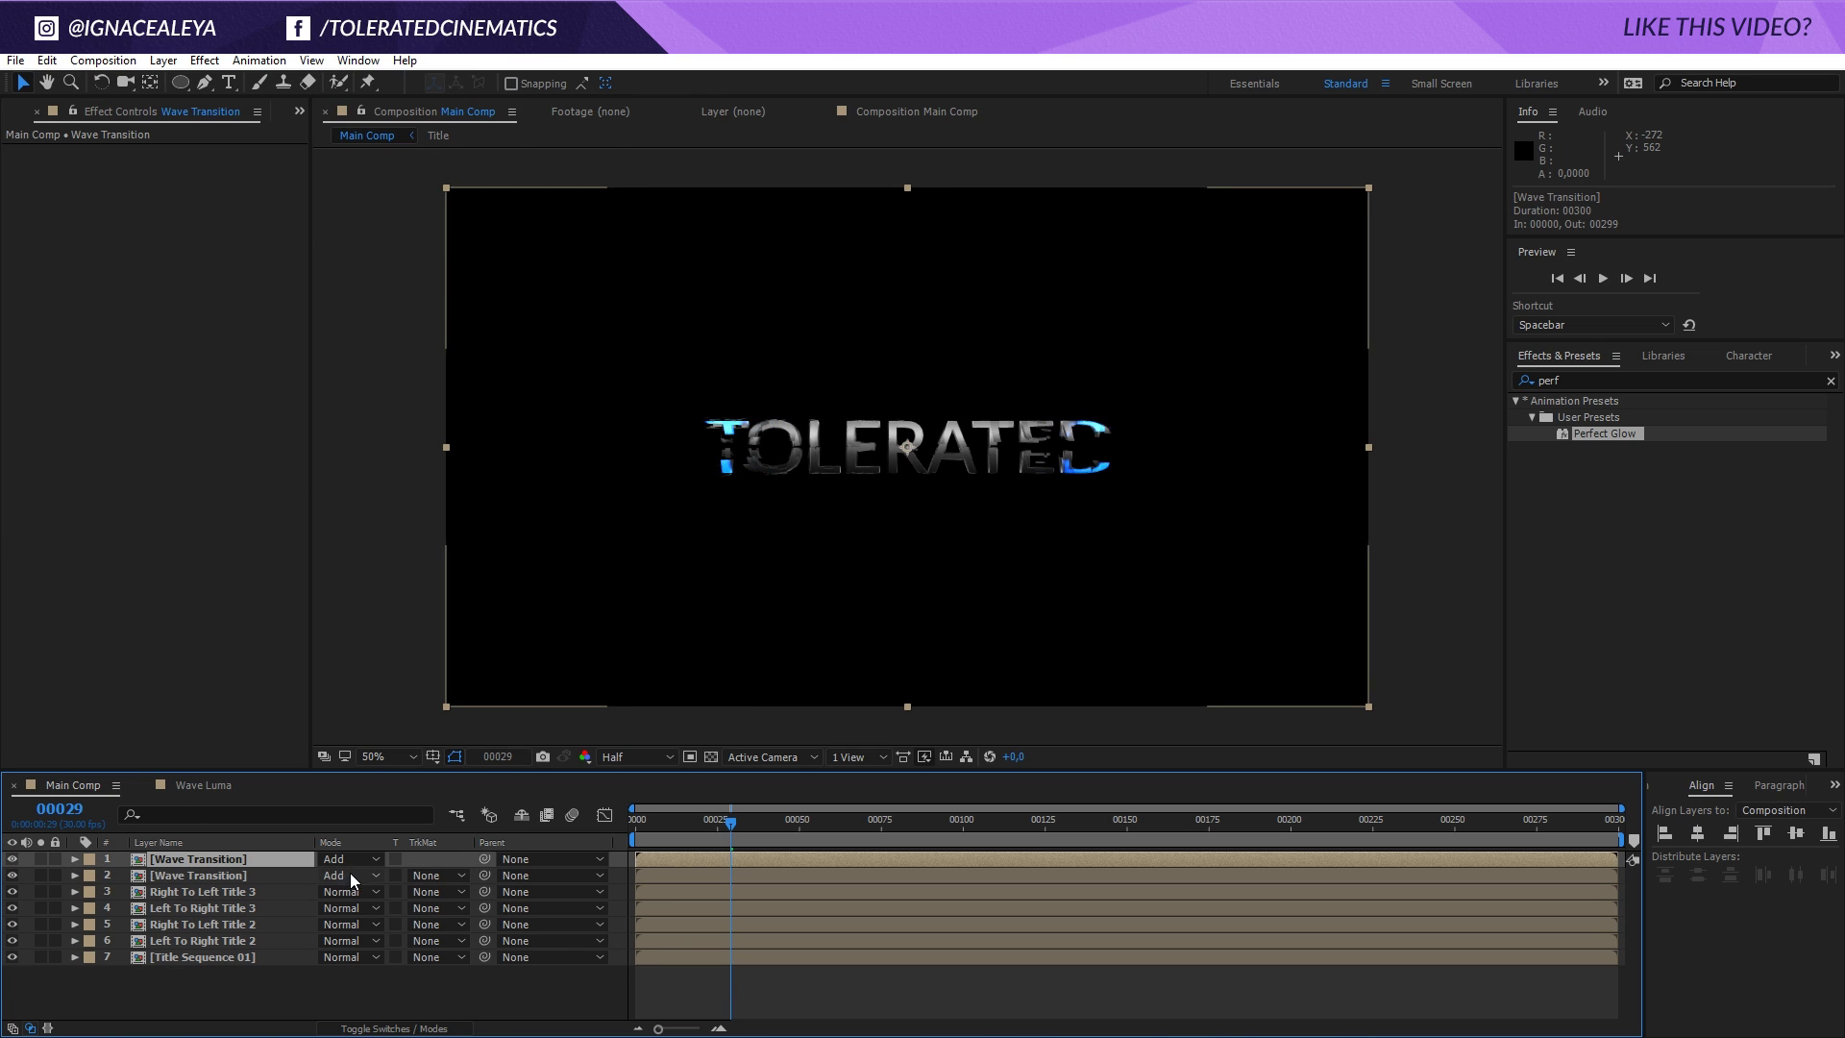
click(350, 873)
click(481, 558)
drag(660, 862, 696, 844)
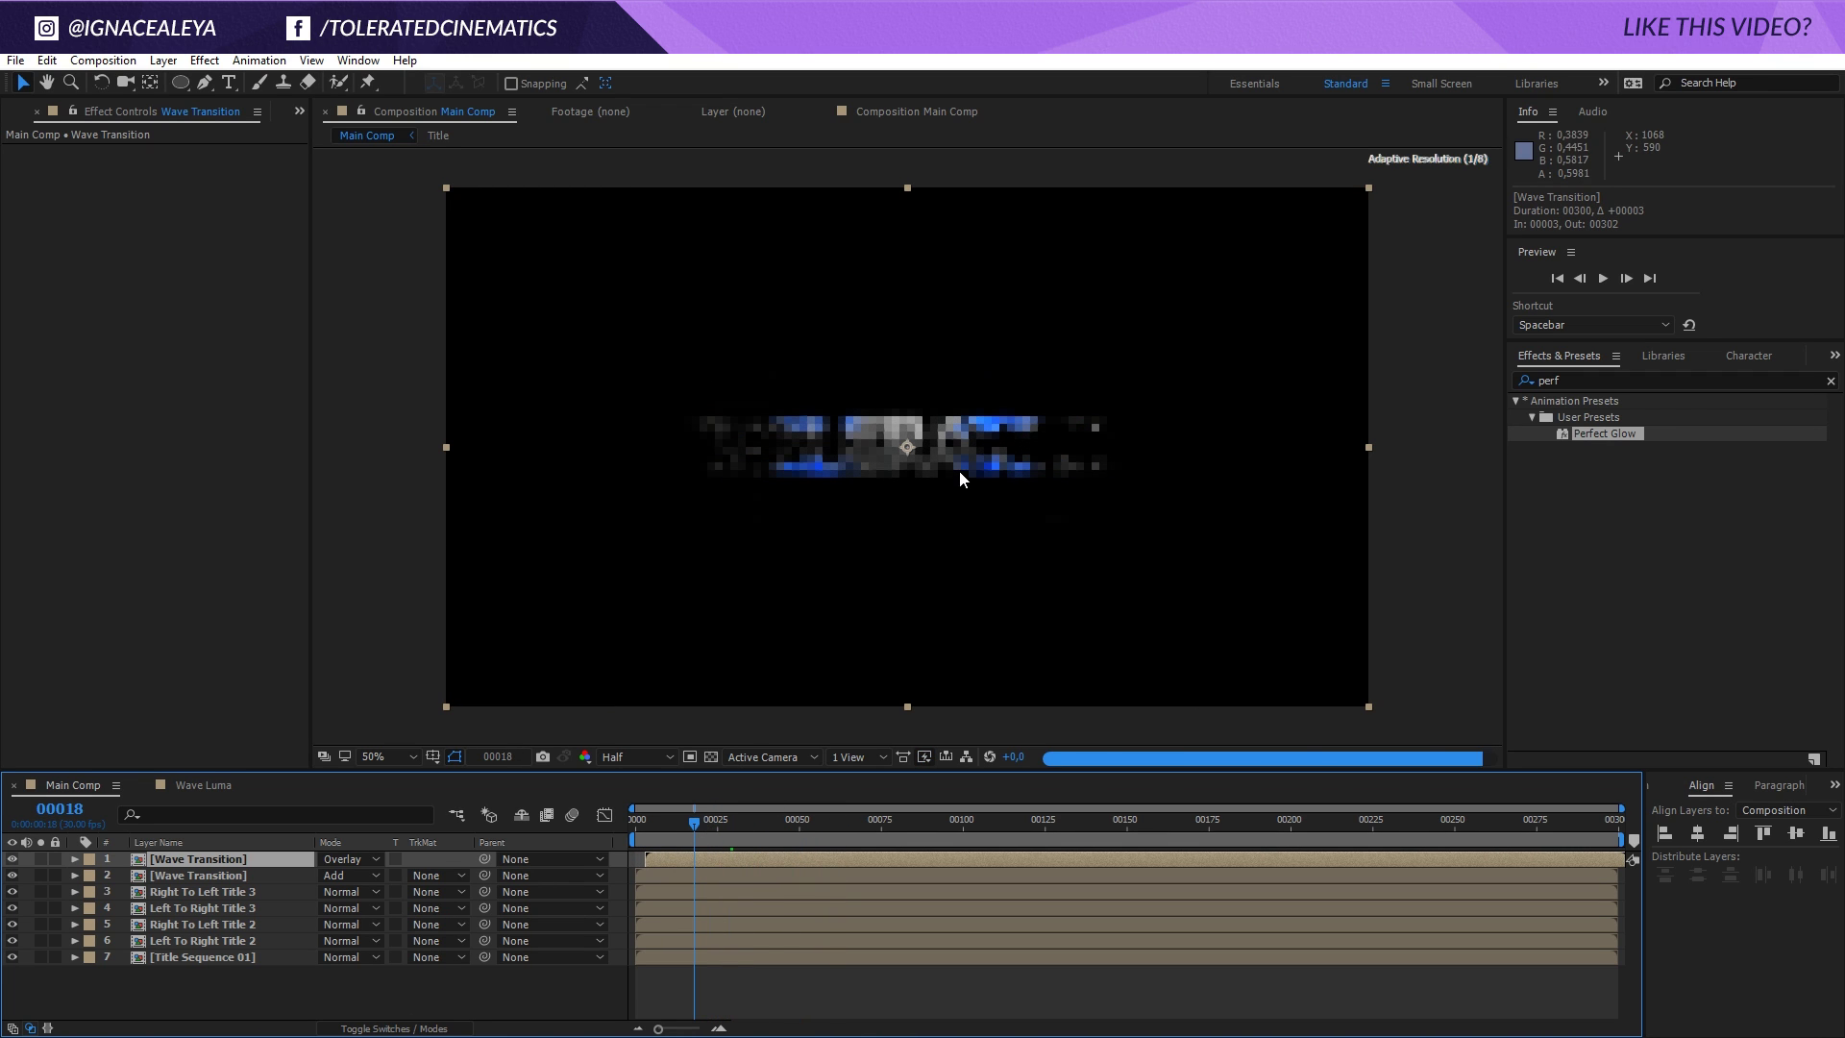
Apply the Perfect Glow preset to the Wave Transition layer and raise its Glow Threshold.
key(slash)
drag(1603, 433, 736, 875)
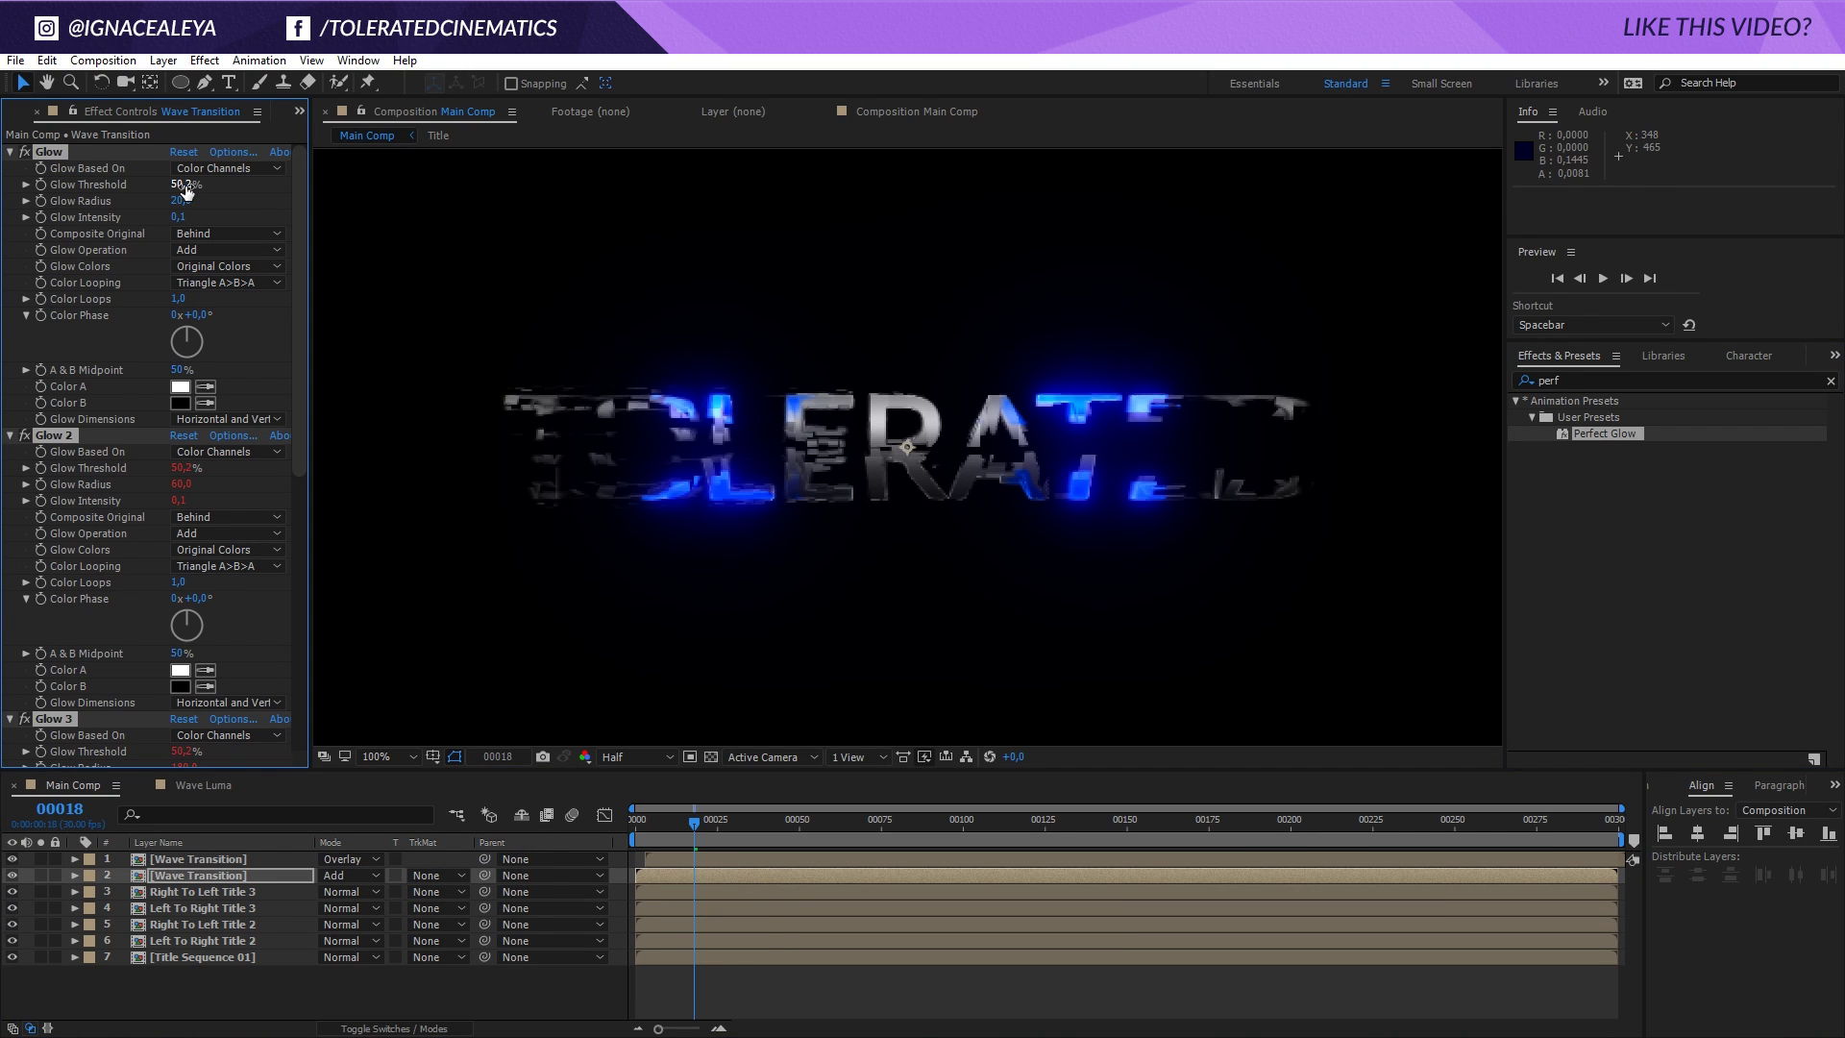
drag(195, 184, 215, 187)
Give the top Wave Transition copy Perfect Glow at 74,5% threshold, then preview from 00016 at 50%.
drag(1611, 435, 834, 857)
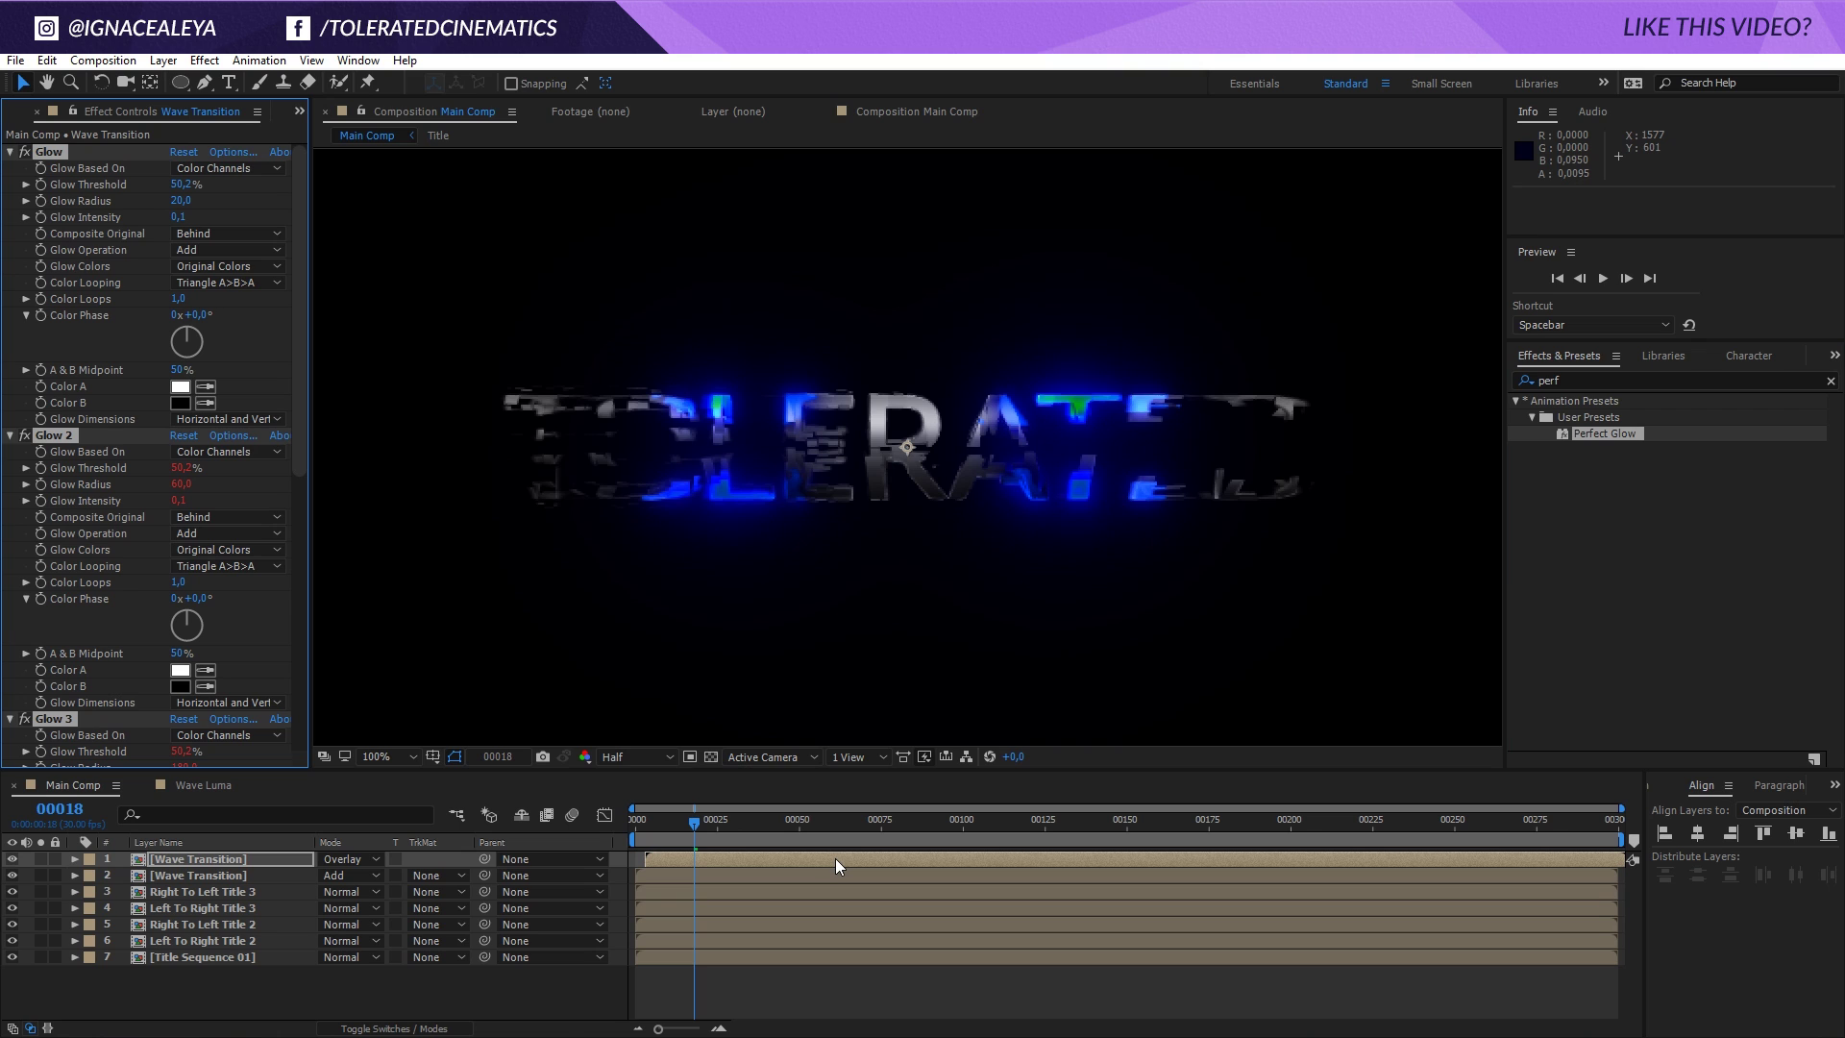
drag(183, 183, 243, 184)
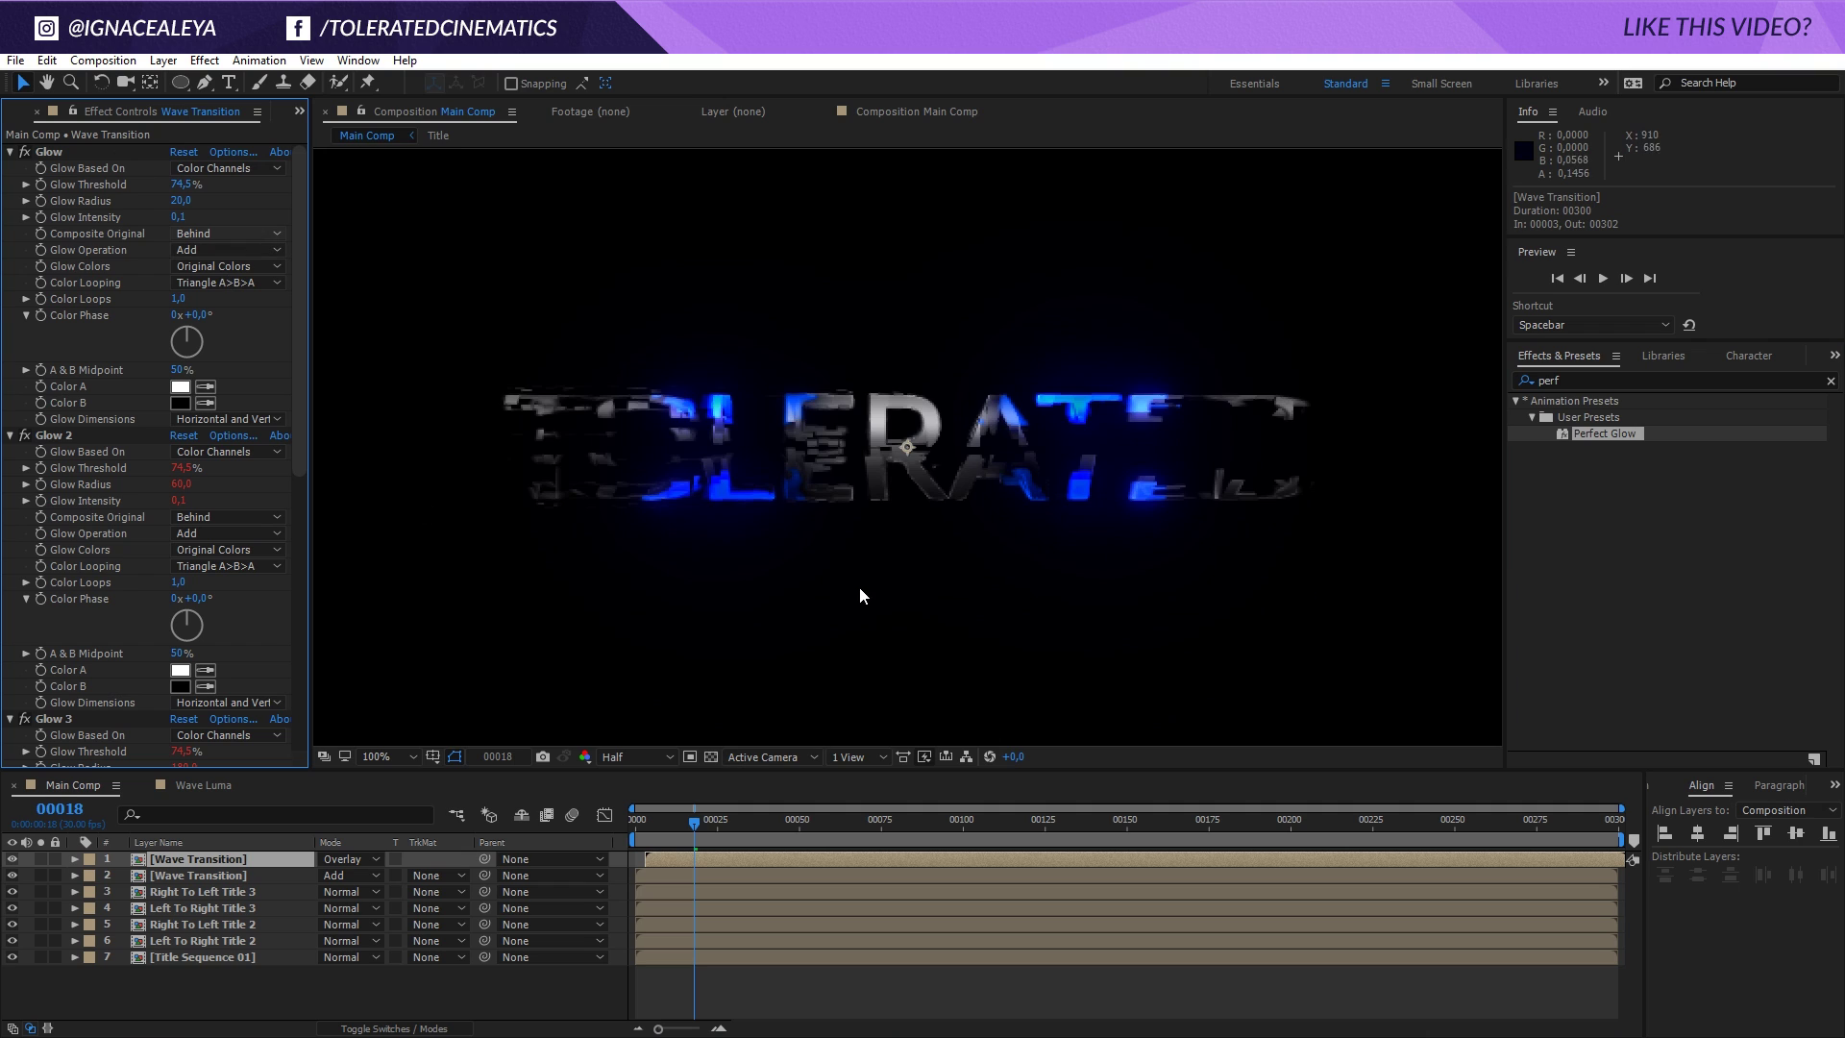
key(comma)
mouse_move(696, 823)
mouse_down()
mouse_move(660, 829)
mouse_move(690, 829)
mouse_up()
key(space)
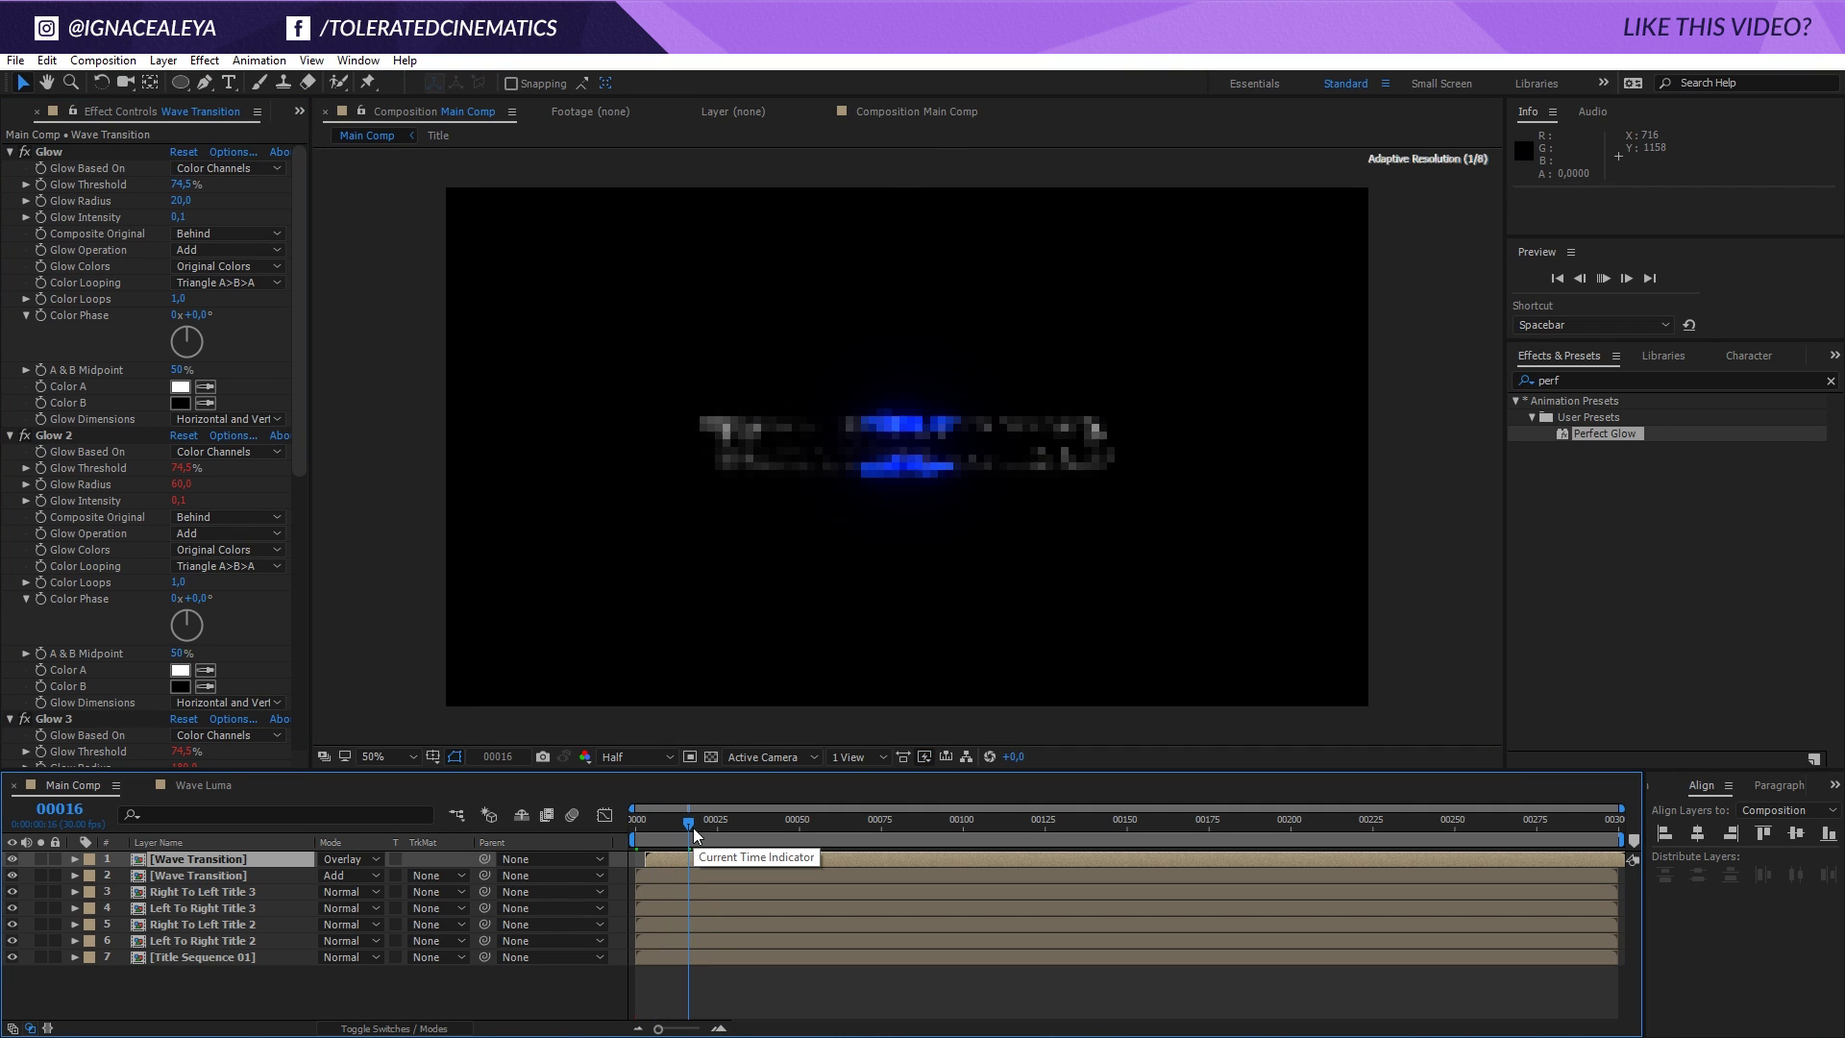
Preview the title animation playback from the Left To Right Title 2 layer.
click(931, 935)
key(space)
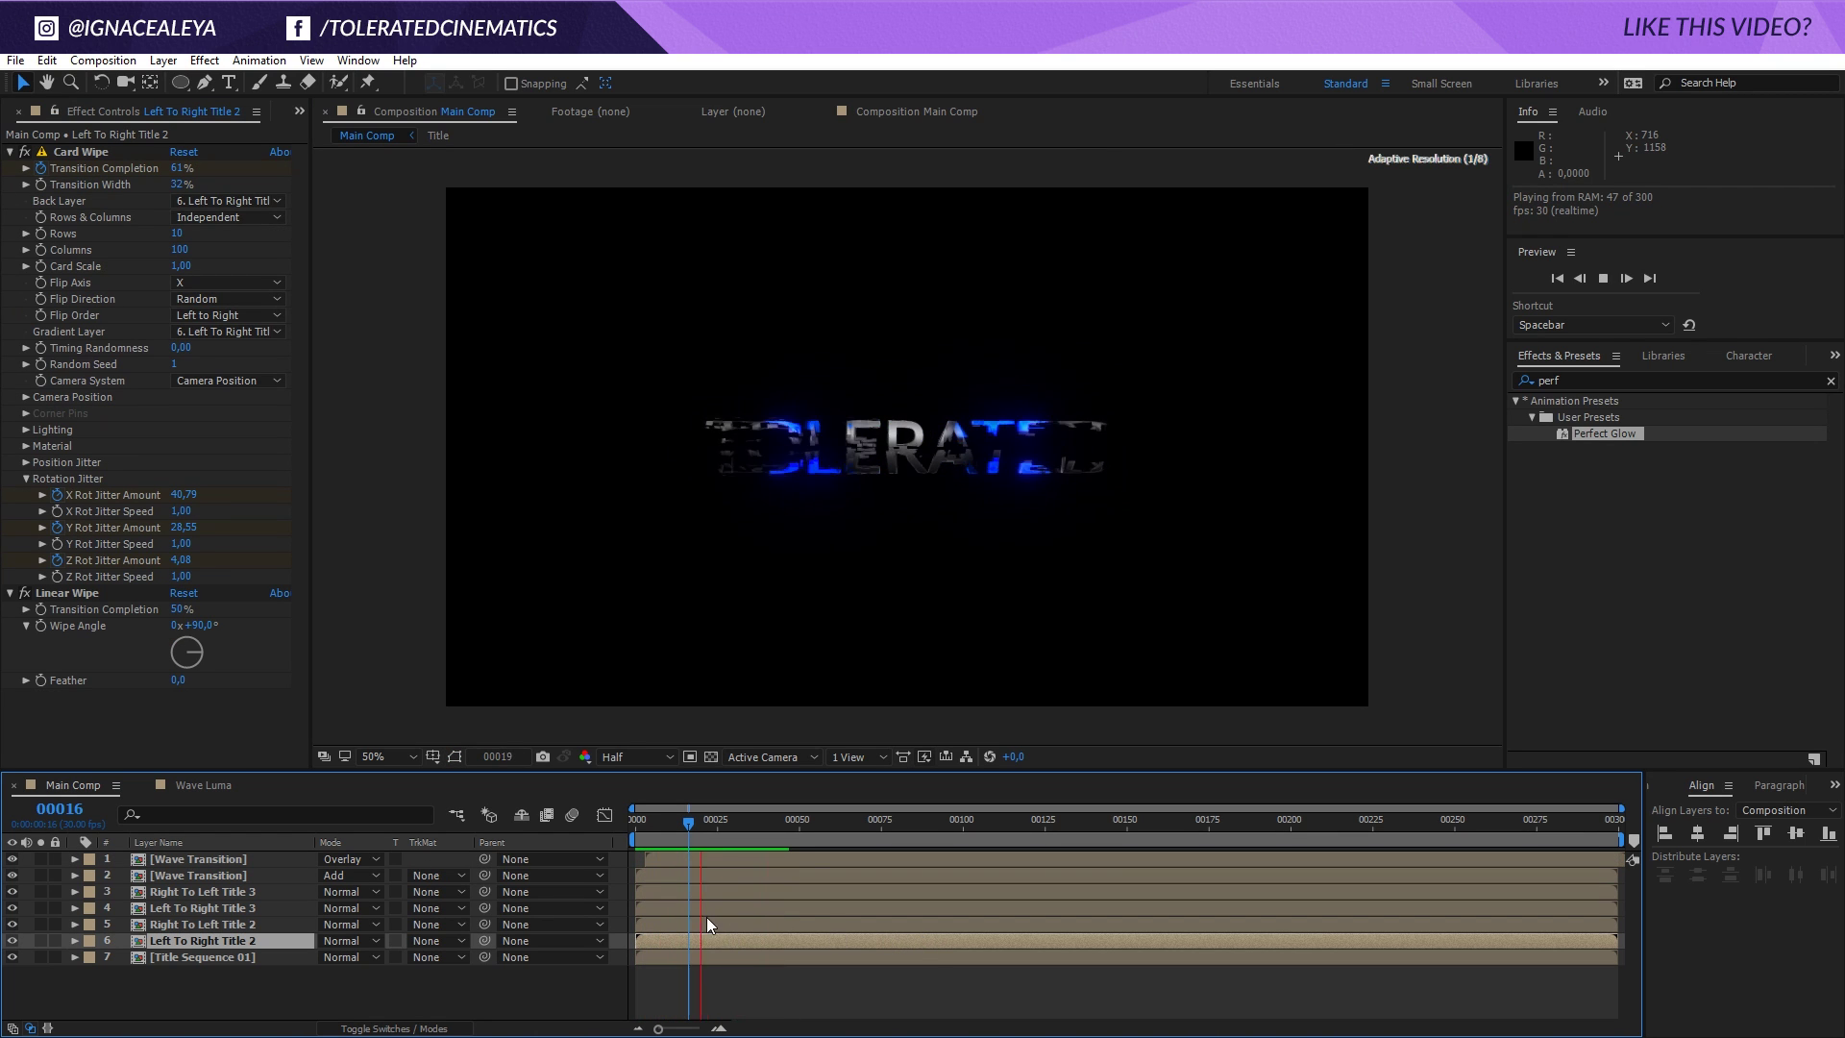
key(space)
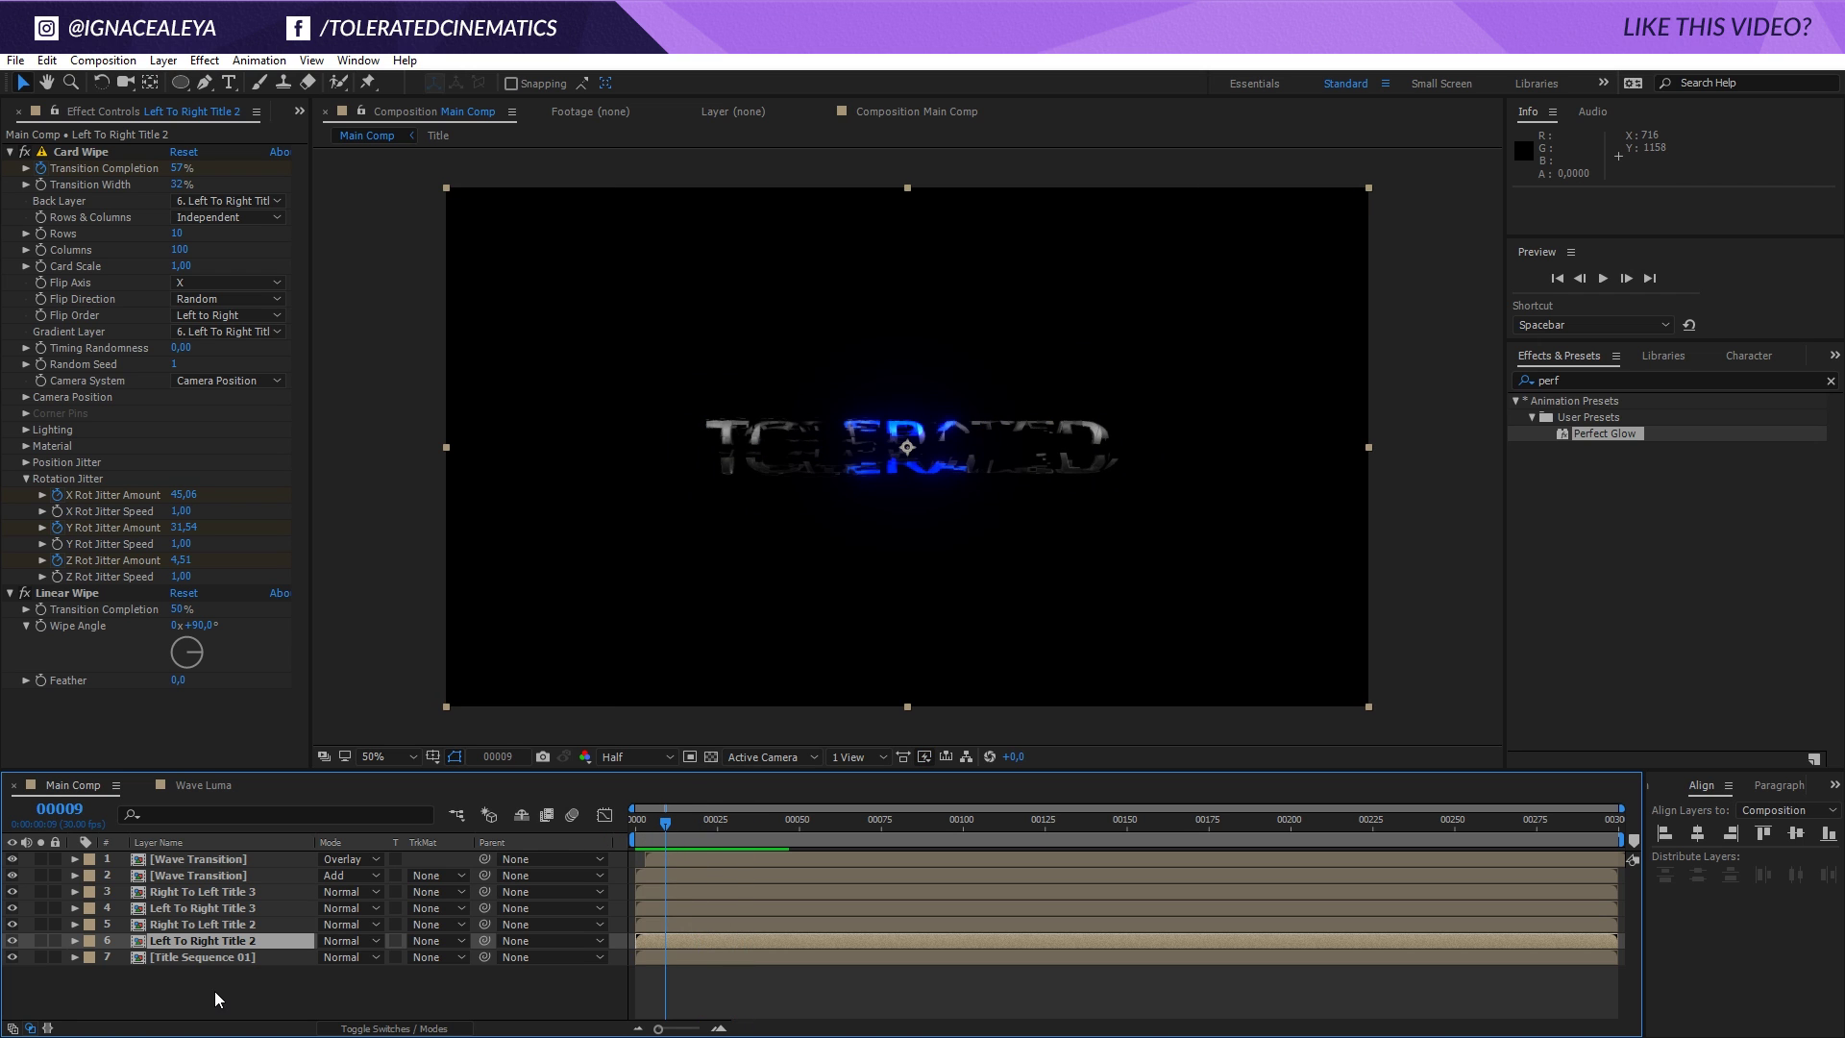
Pre-compose all seven title layers into a precomp named 'Title Animation'.
drag(215, 990, 261, 836)
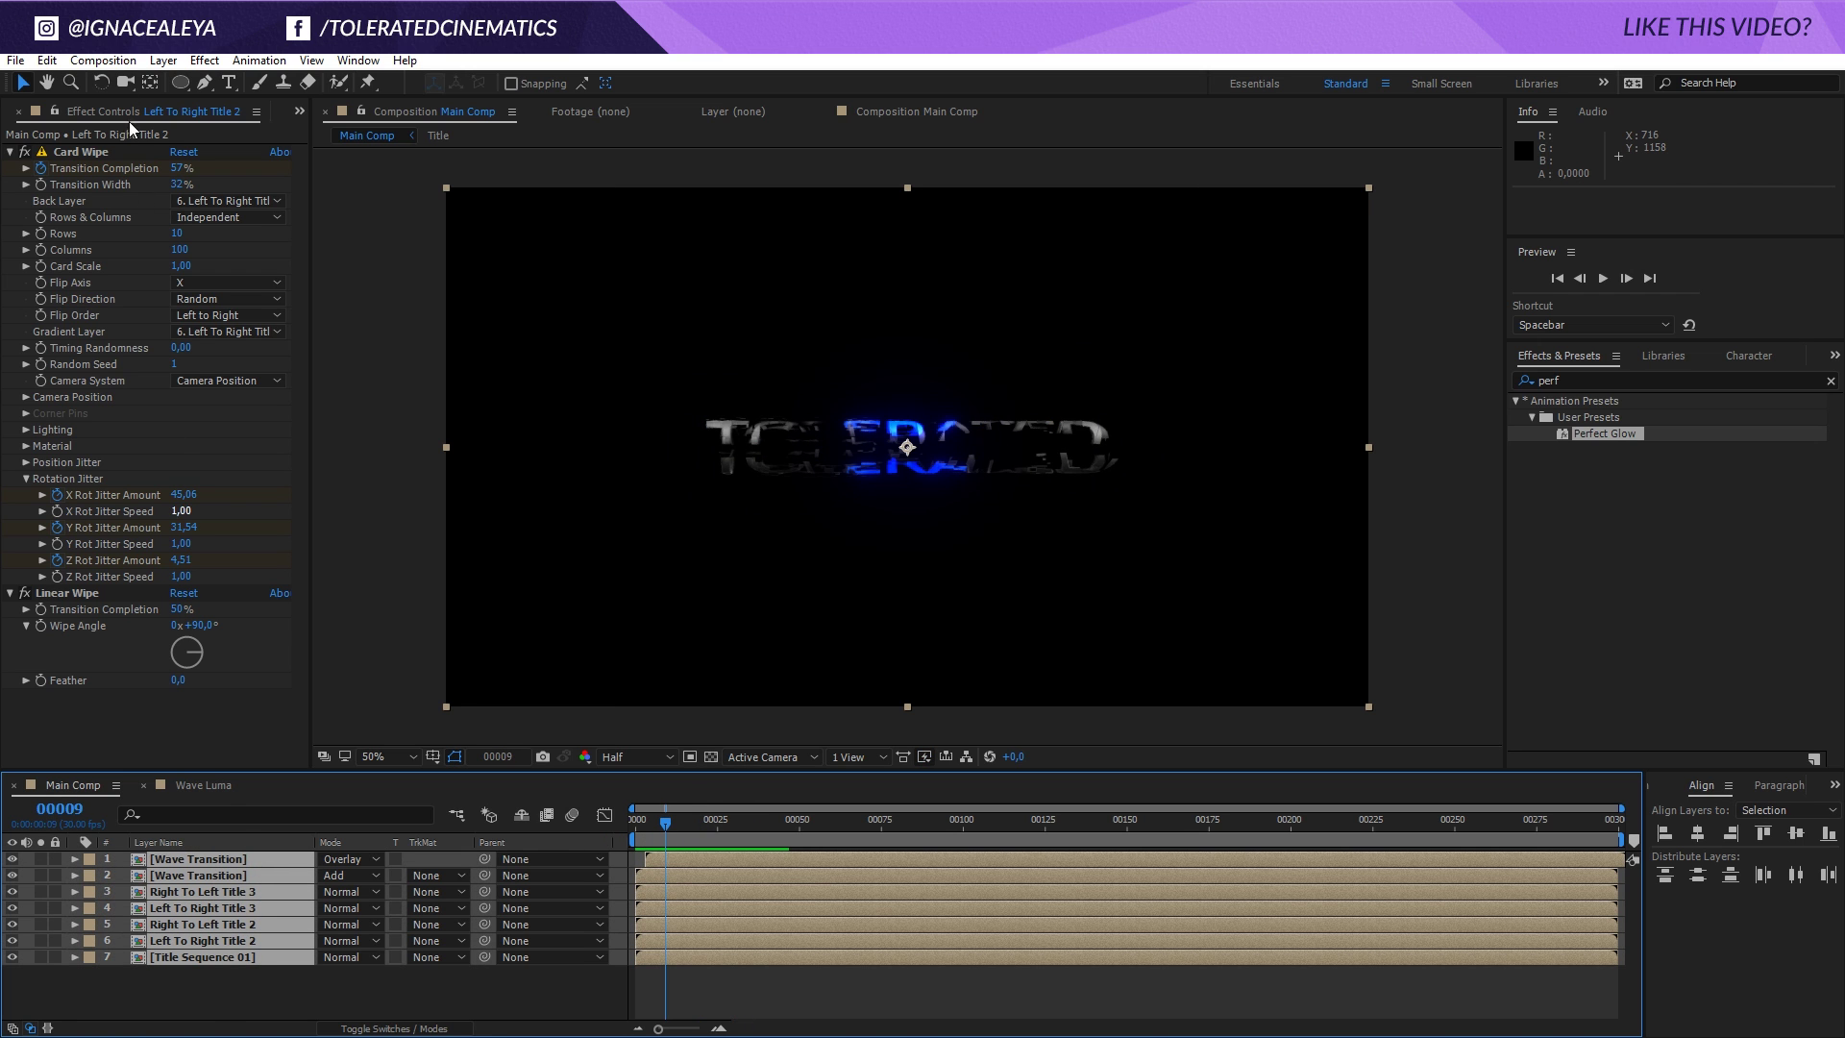
click(158, 60)
click(90, 786)
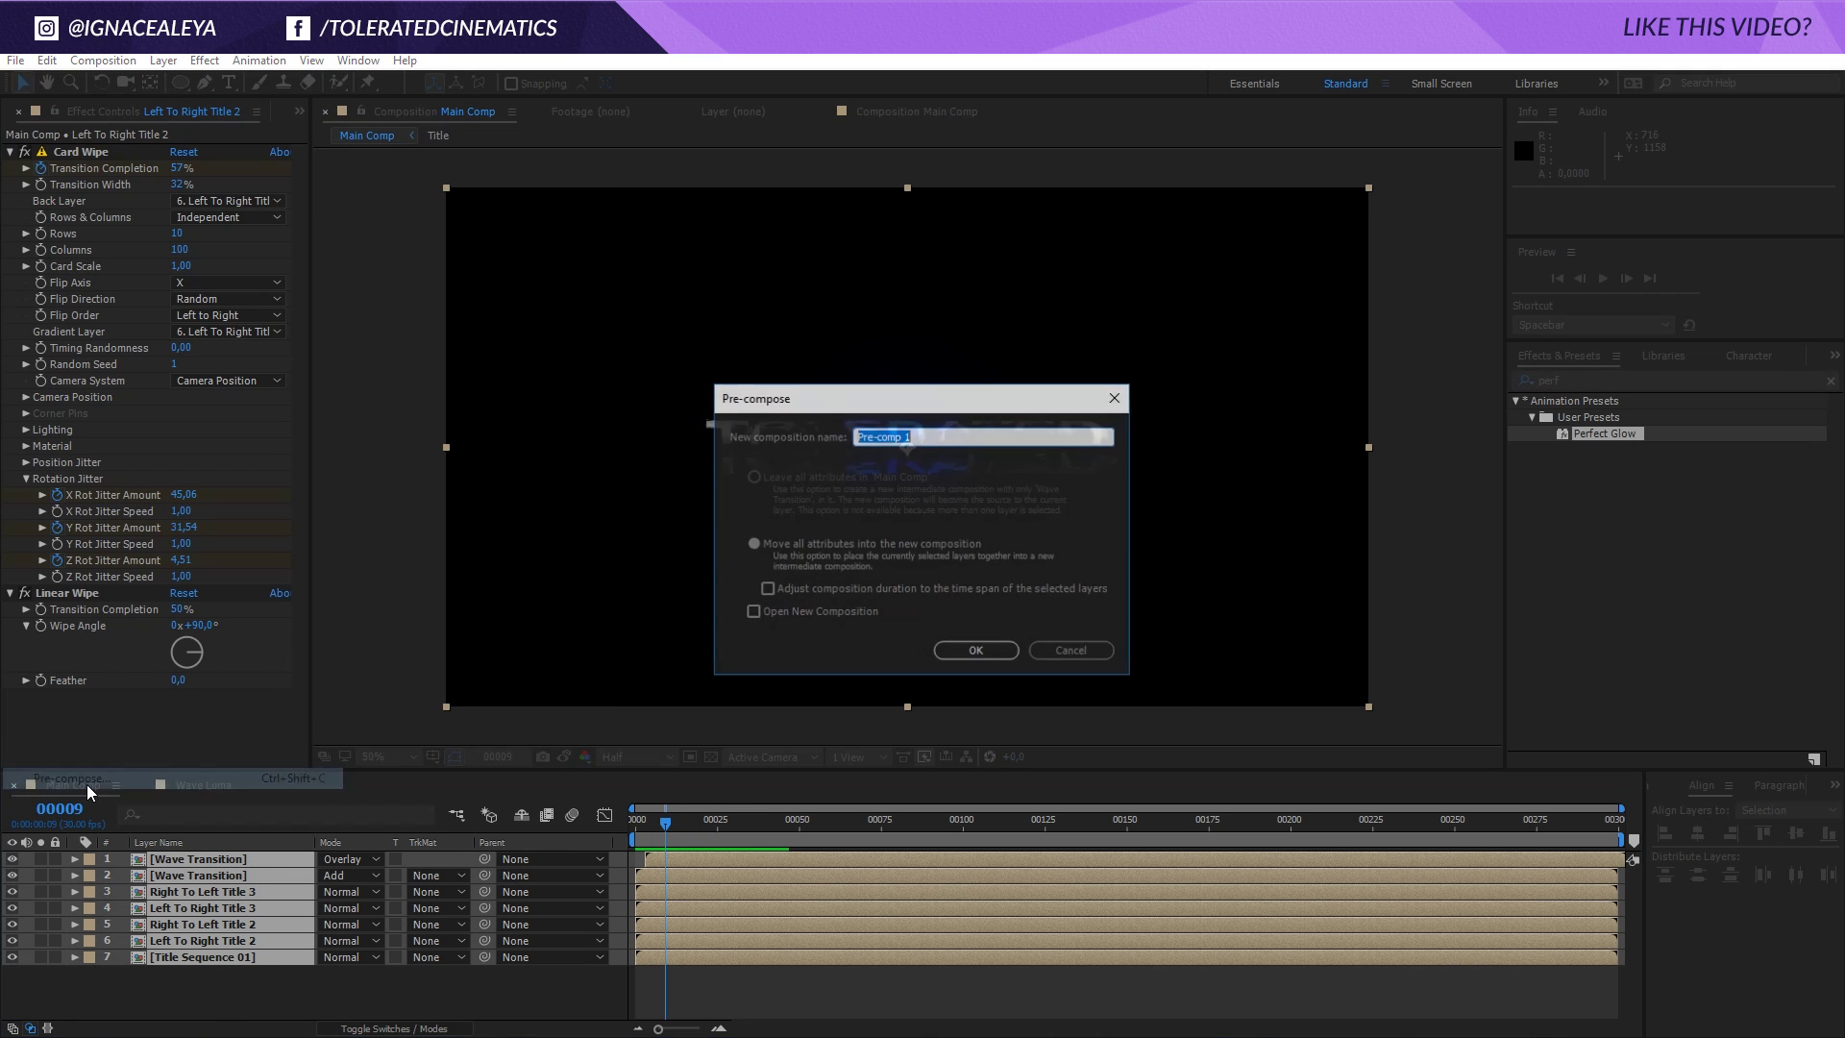
text(Title Animati)
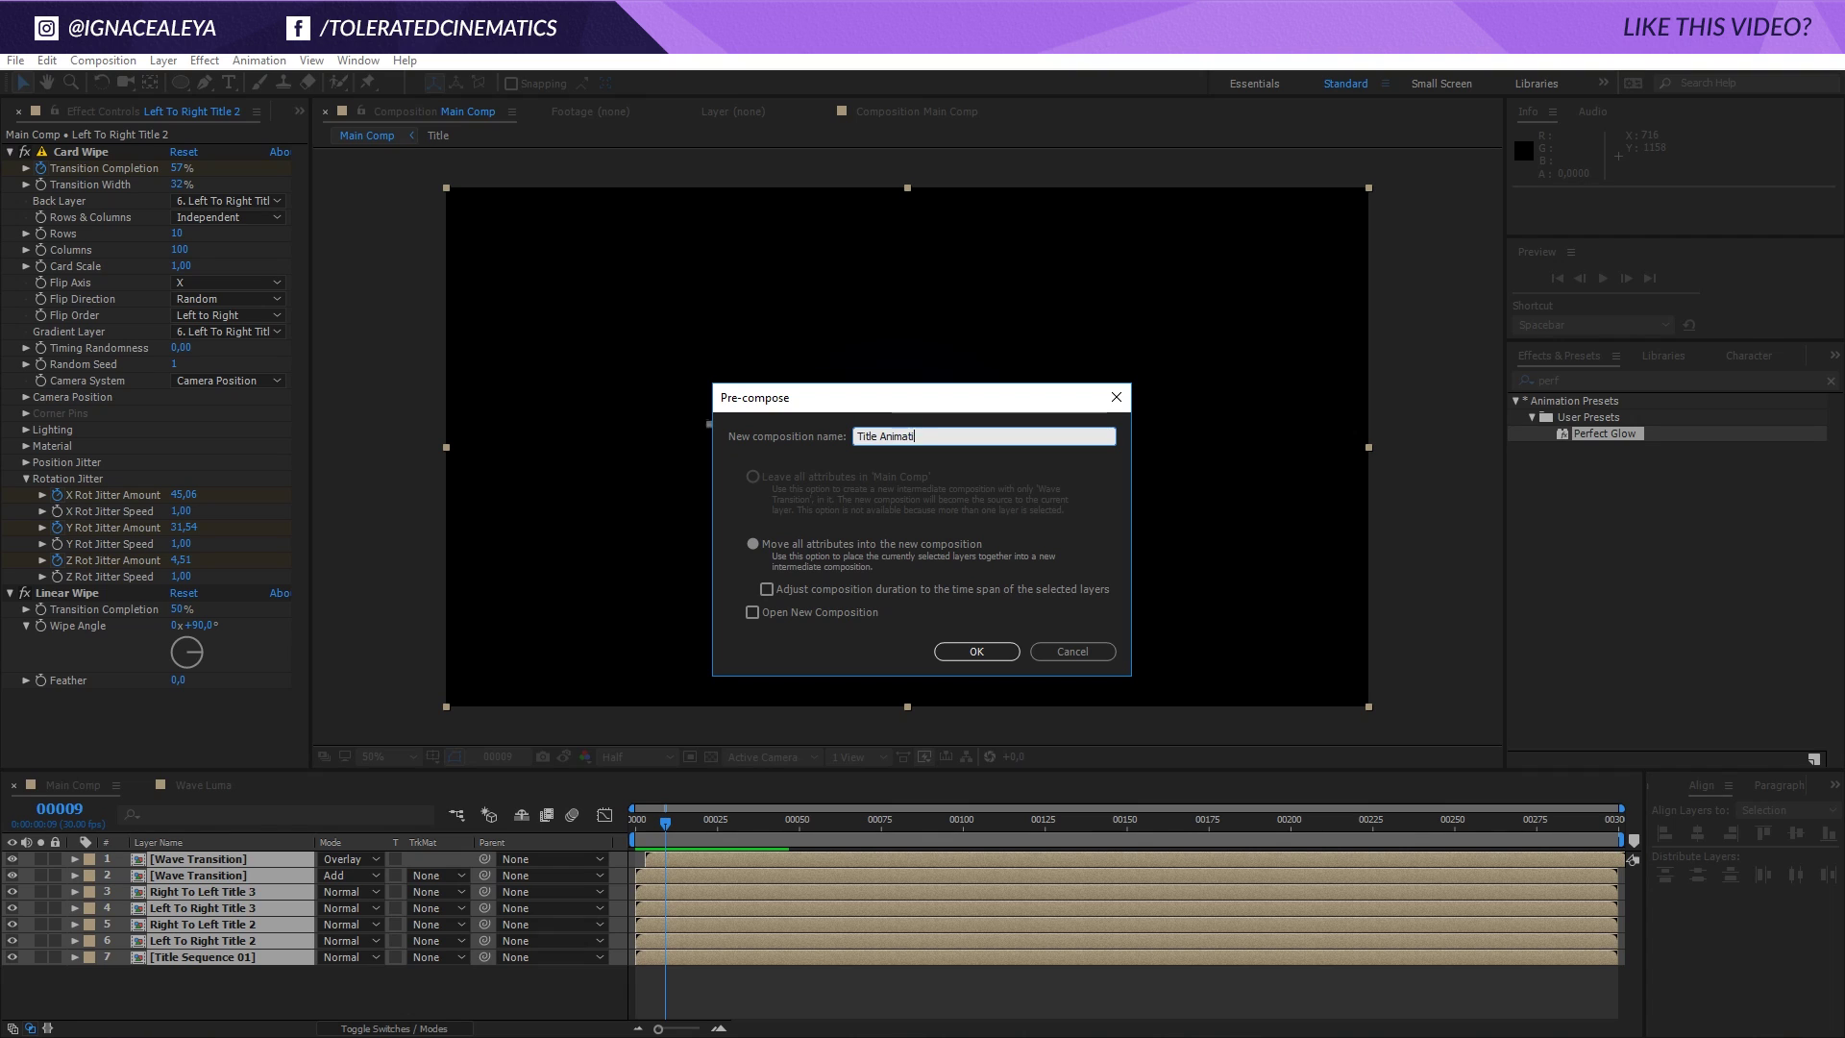
text(on)
key(Return)
Import the iron_texture637.jpg scratched-metal image into the project.
right_click(227, 954)
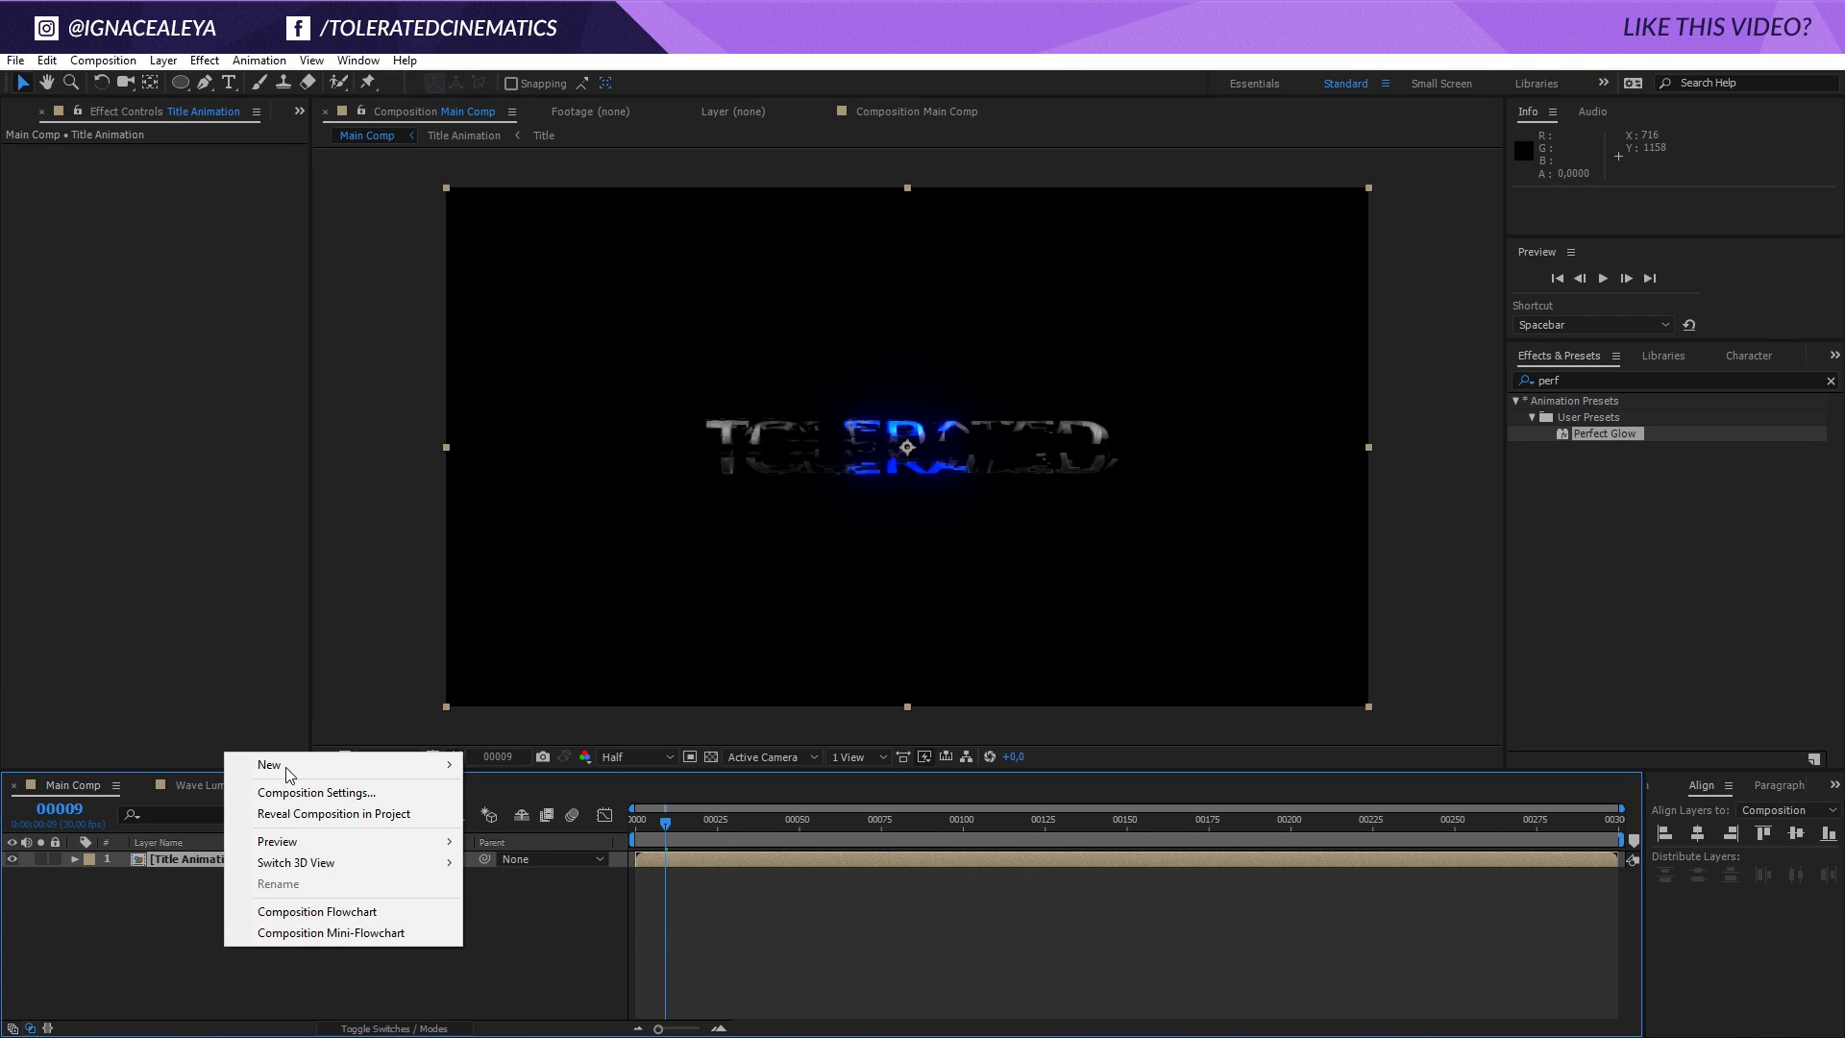
click(129, 552)
click(15, 116)
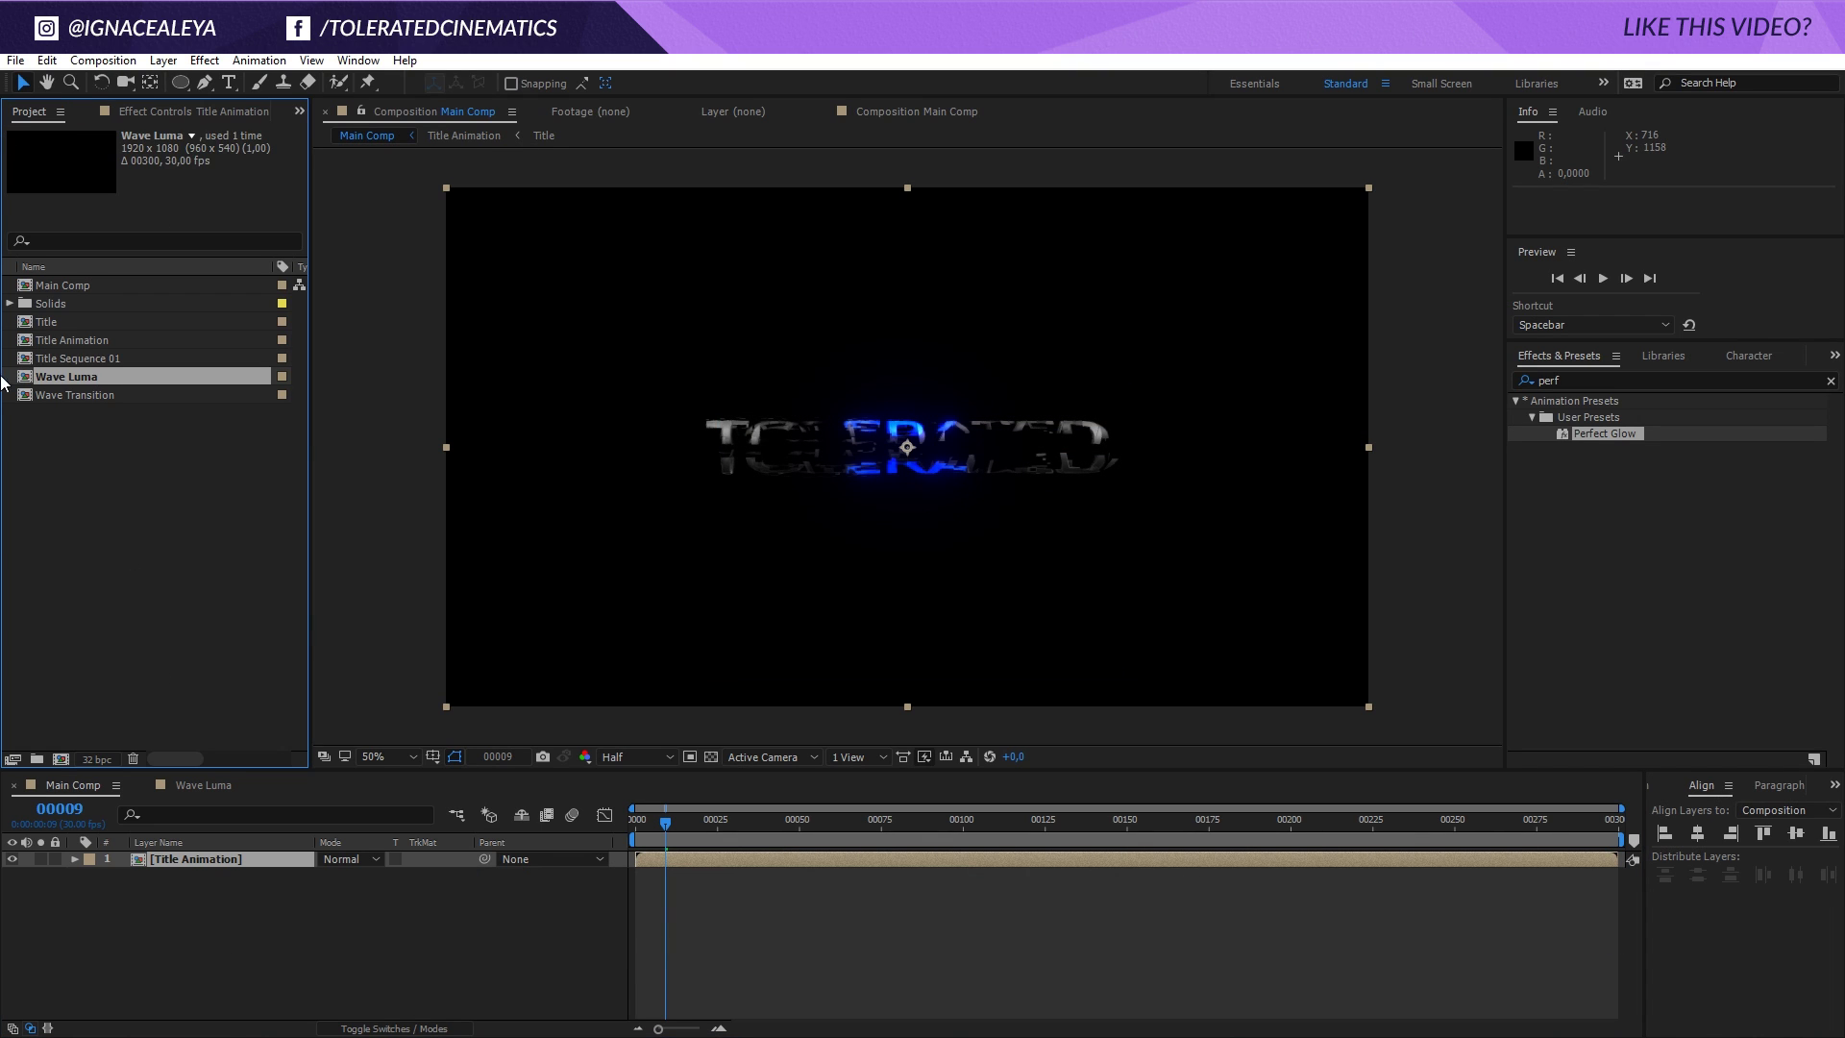
right_click(110, 500)
mouse_move(241, 594)
click(468, 596)
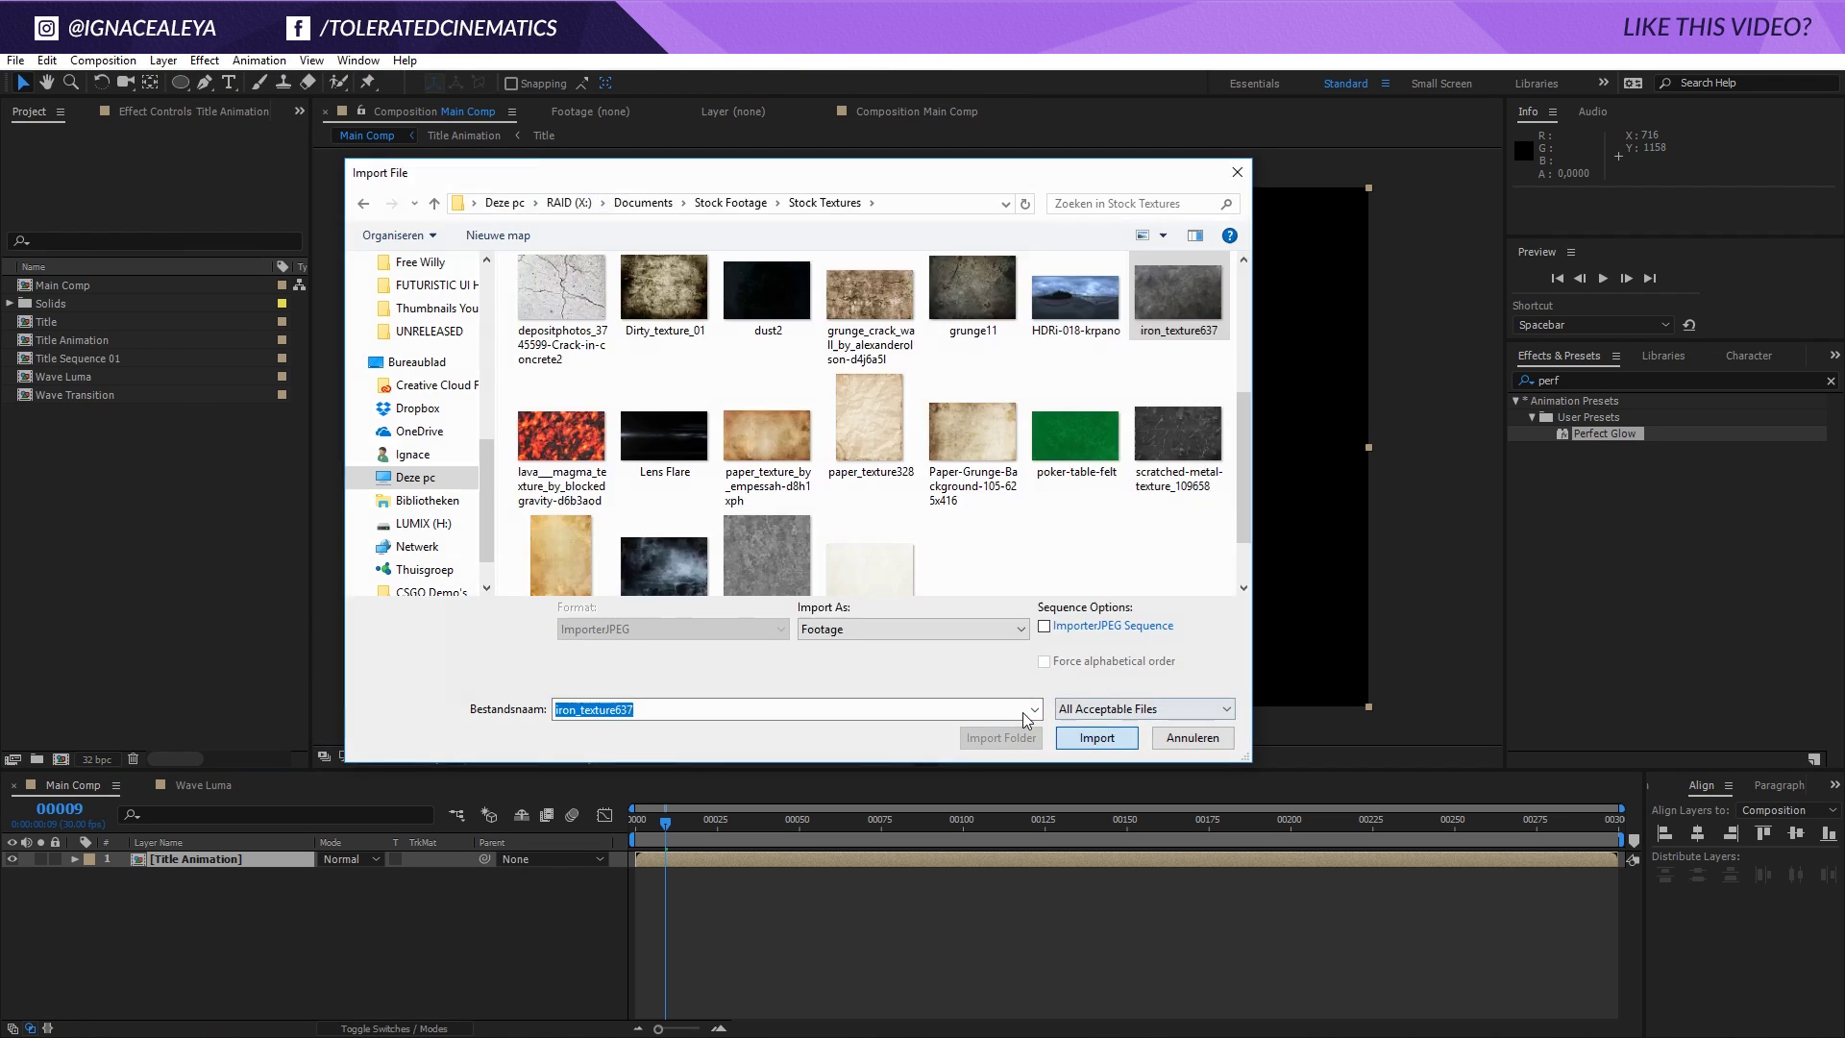
key(Return)
Preview the iron texture, then place it in Main Comp below Title Animation.
double_click(25, 288)
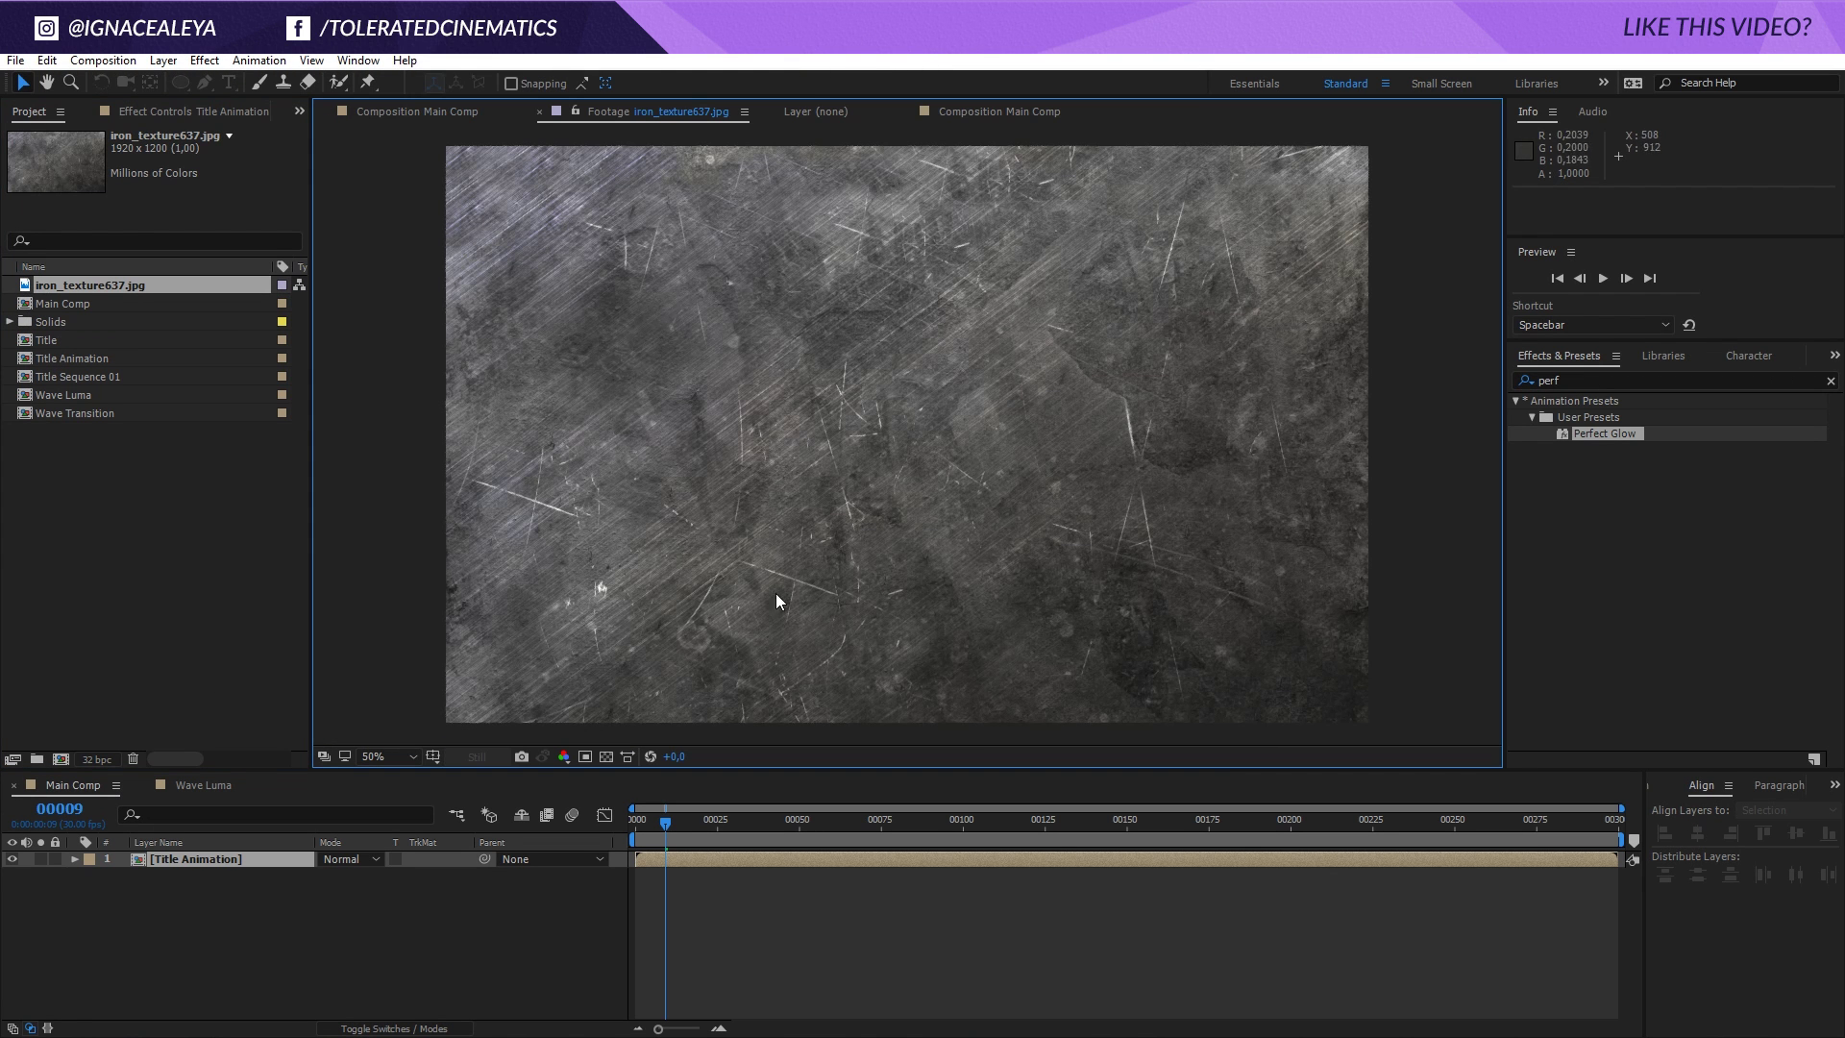
click(109, 282)
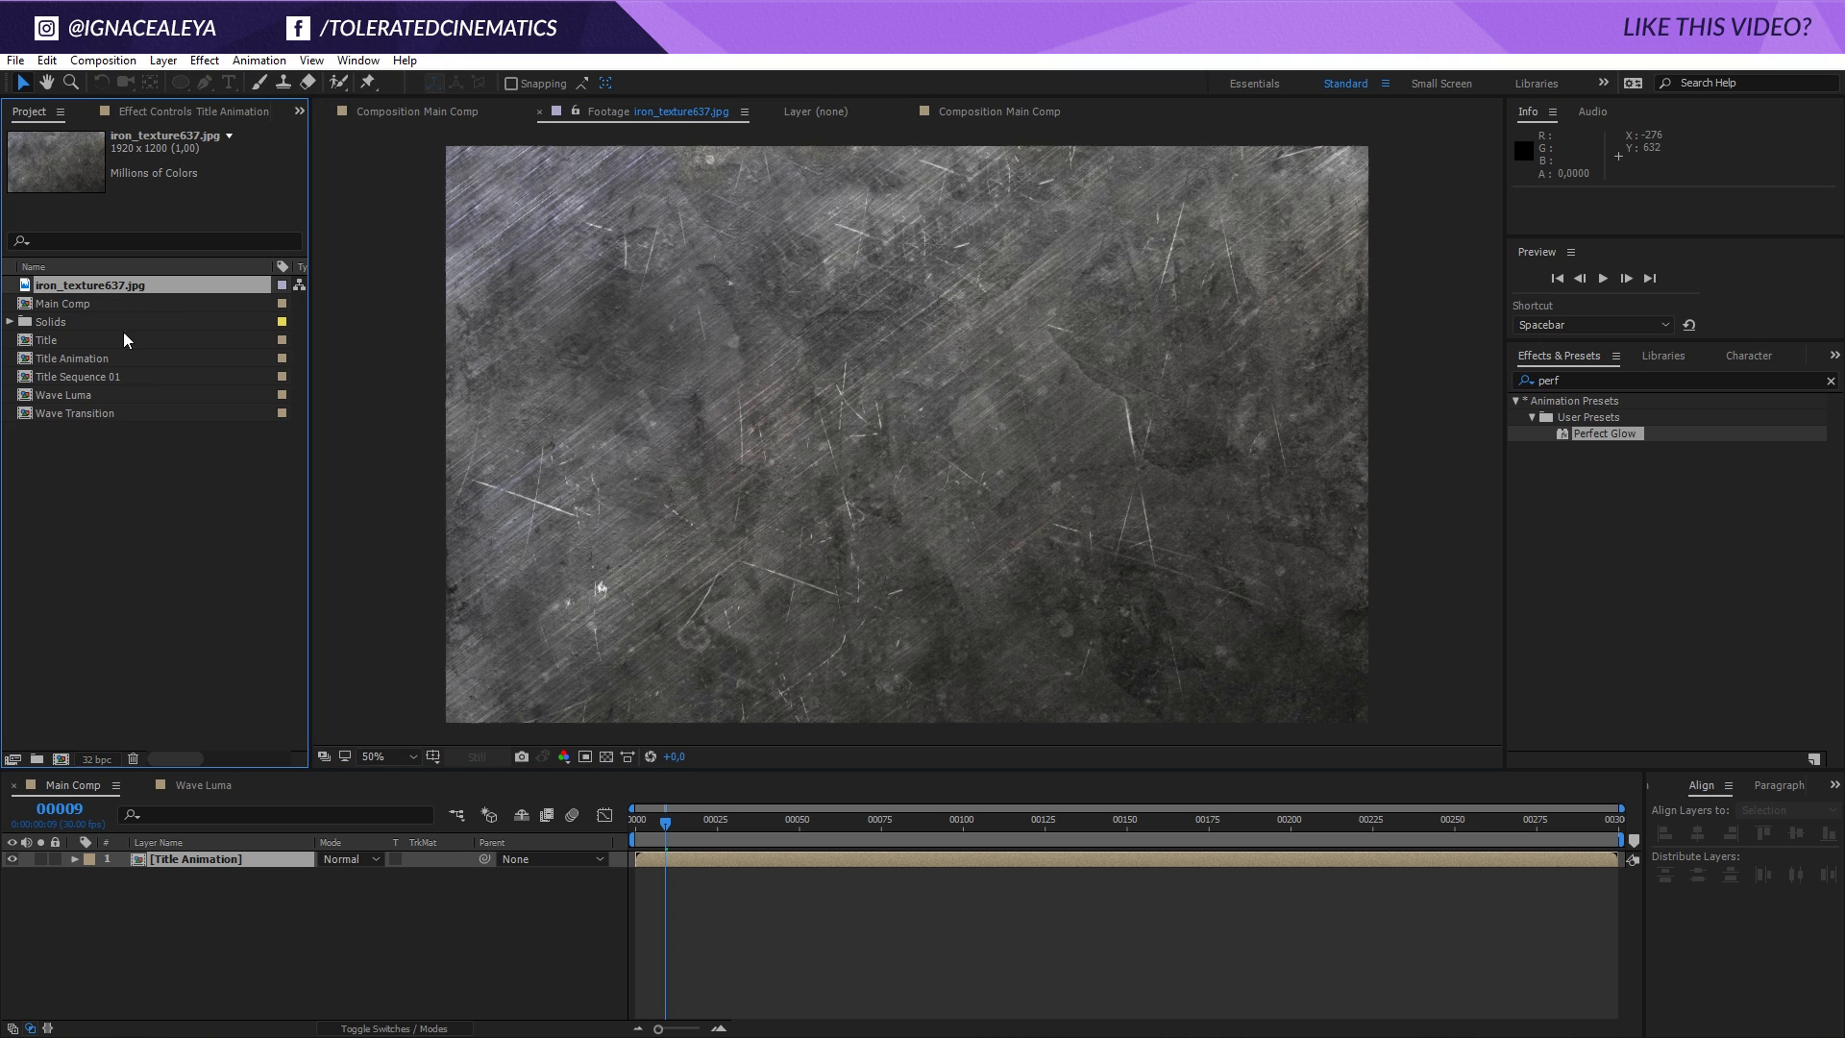
drag(131, 284, 234, 925)
Add a Curves effect to the iron texture and pull the curve down to darken it.
click(203, 59)
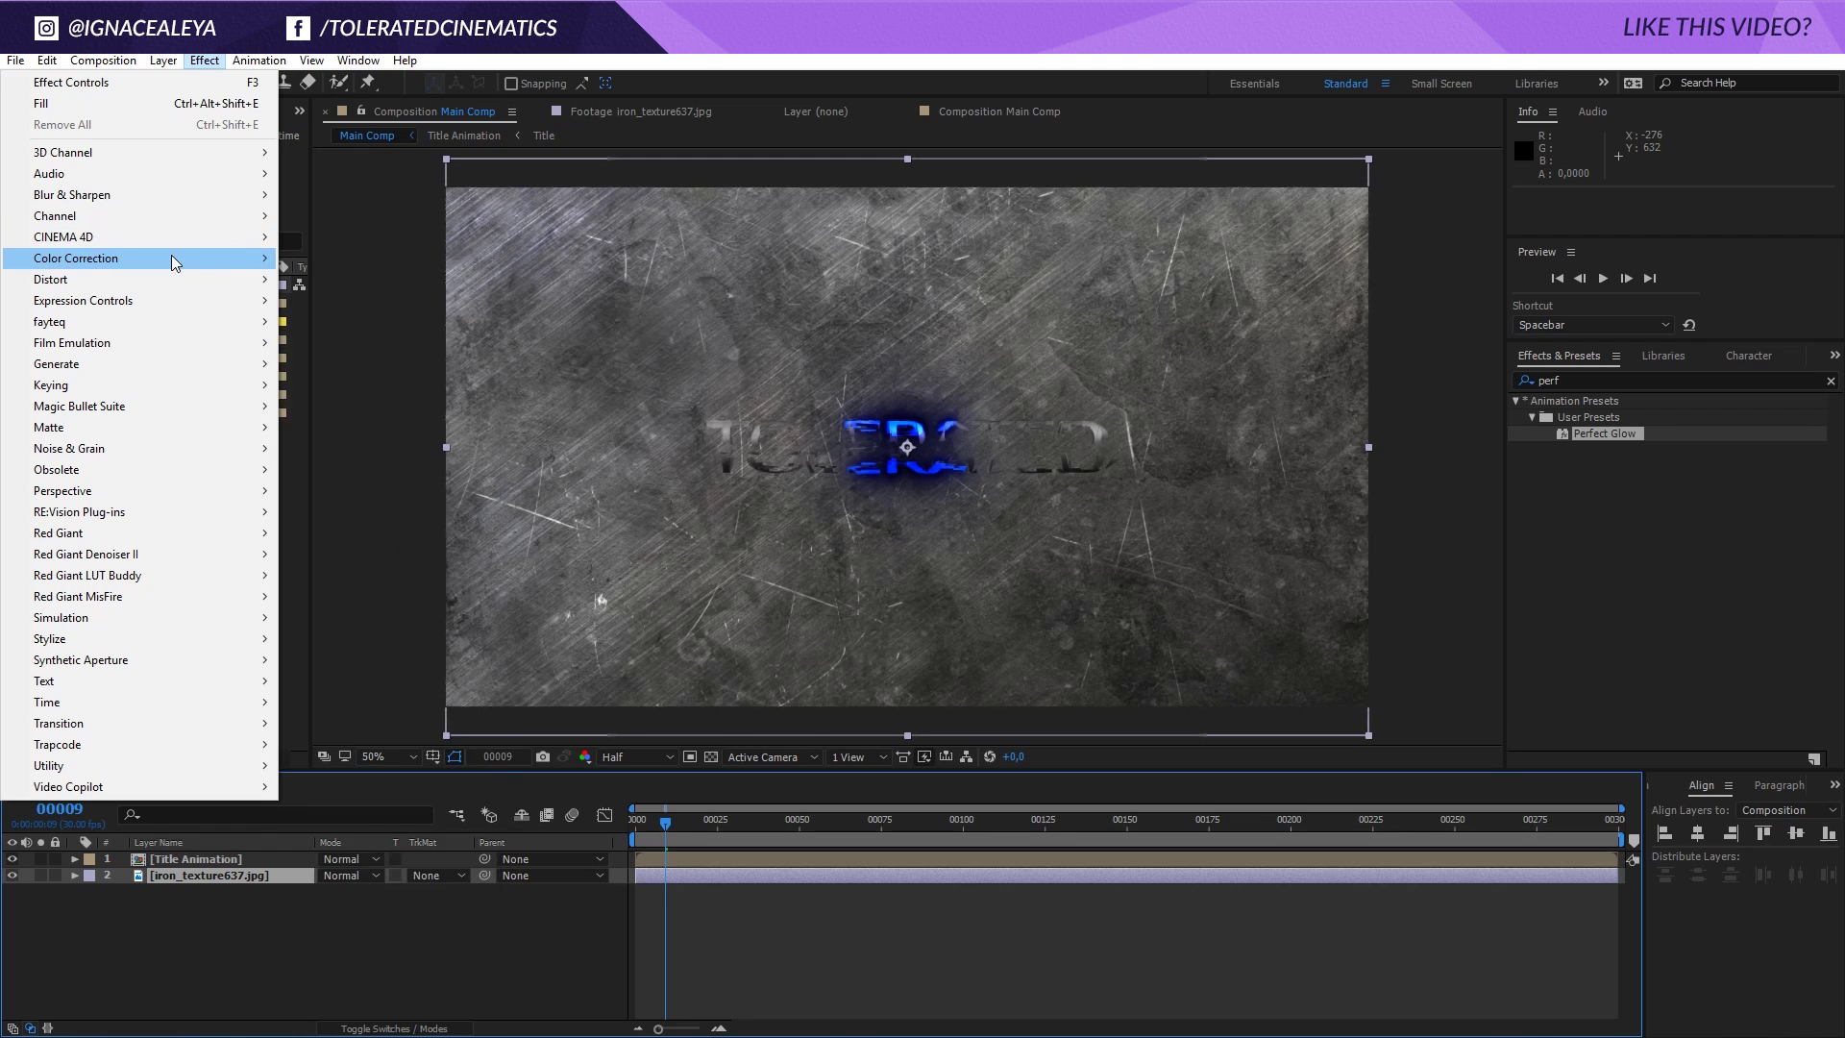
mouse_move(200, 259)
click(359, 640)
drag(106, 407, 156, 421)
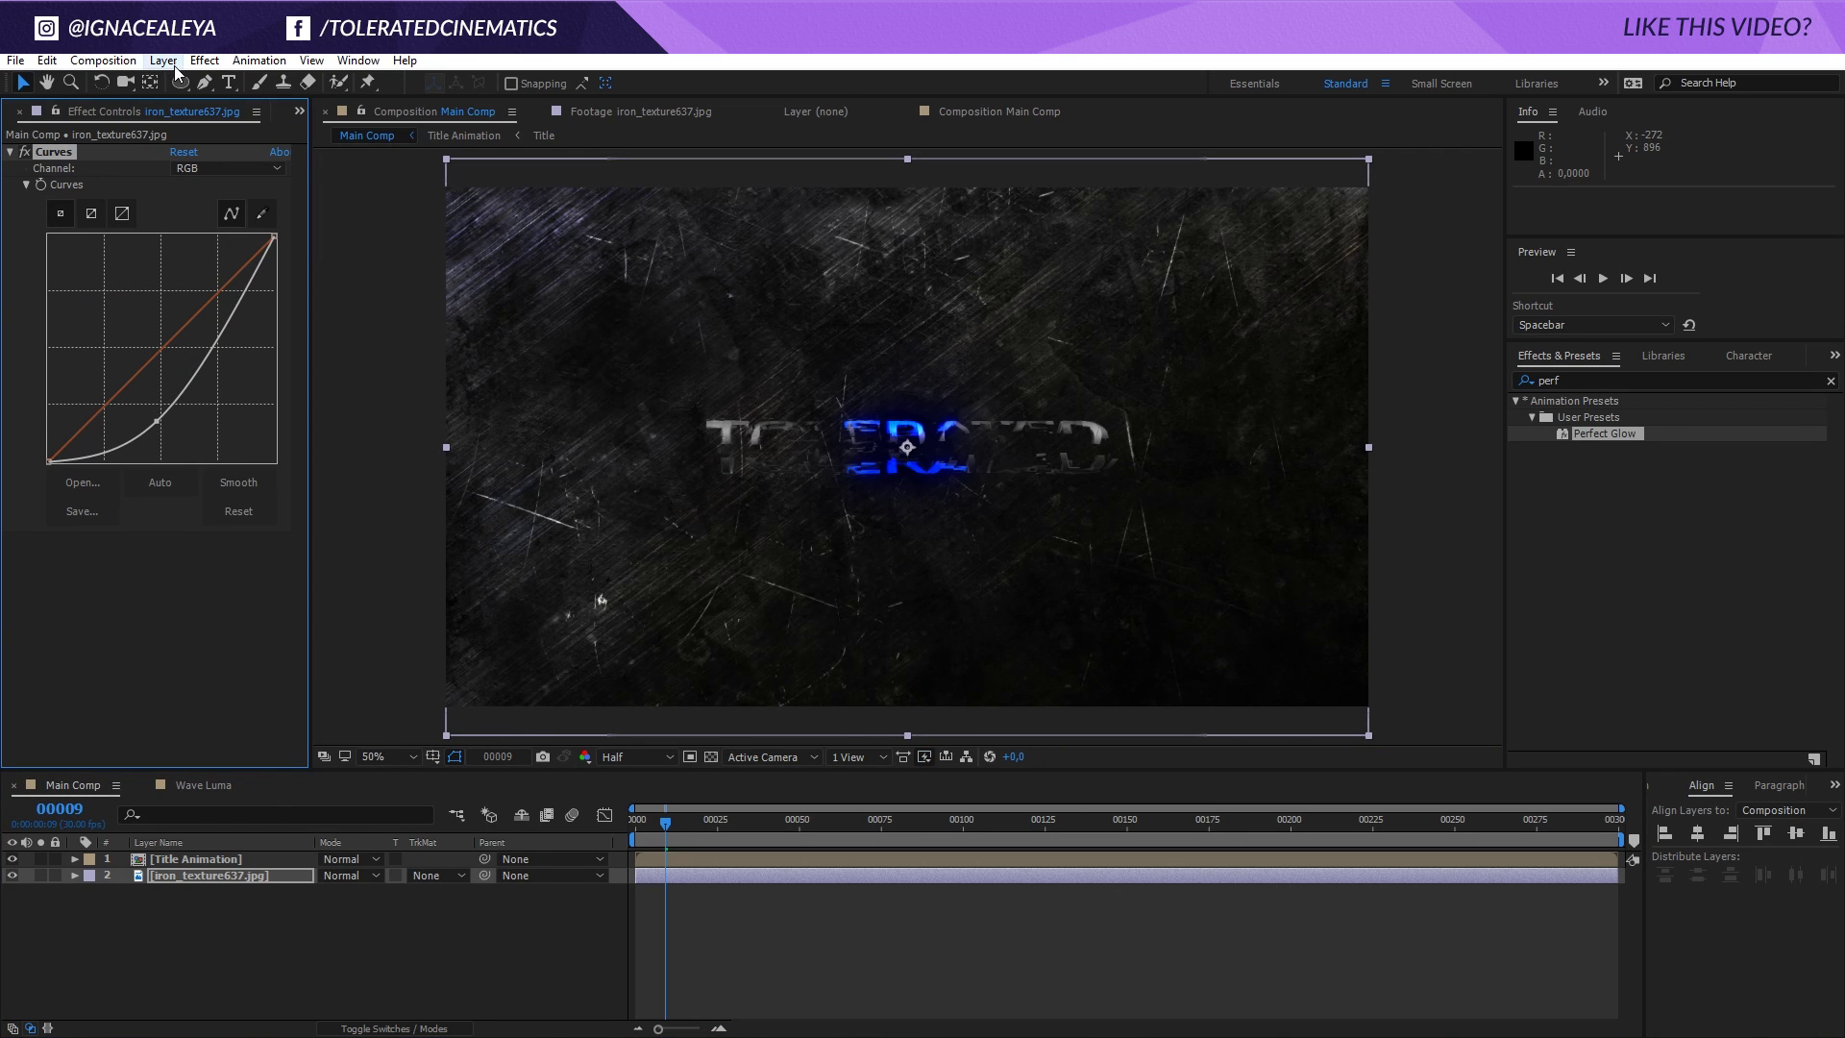
Add a Tint effect to the texture and nudge the curve point up slightly.
click(204, 60)
mouse_move(159, 261)
click(355, 911)
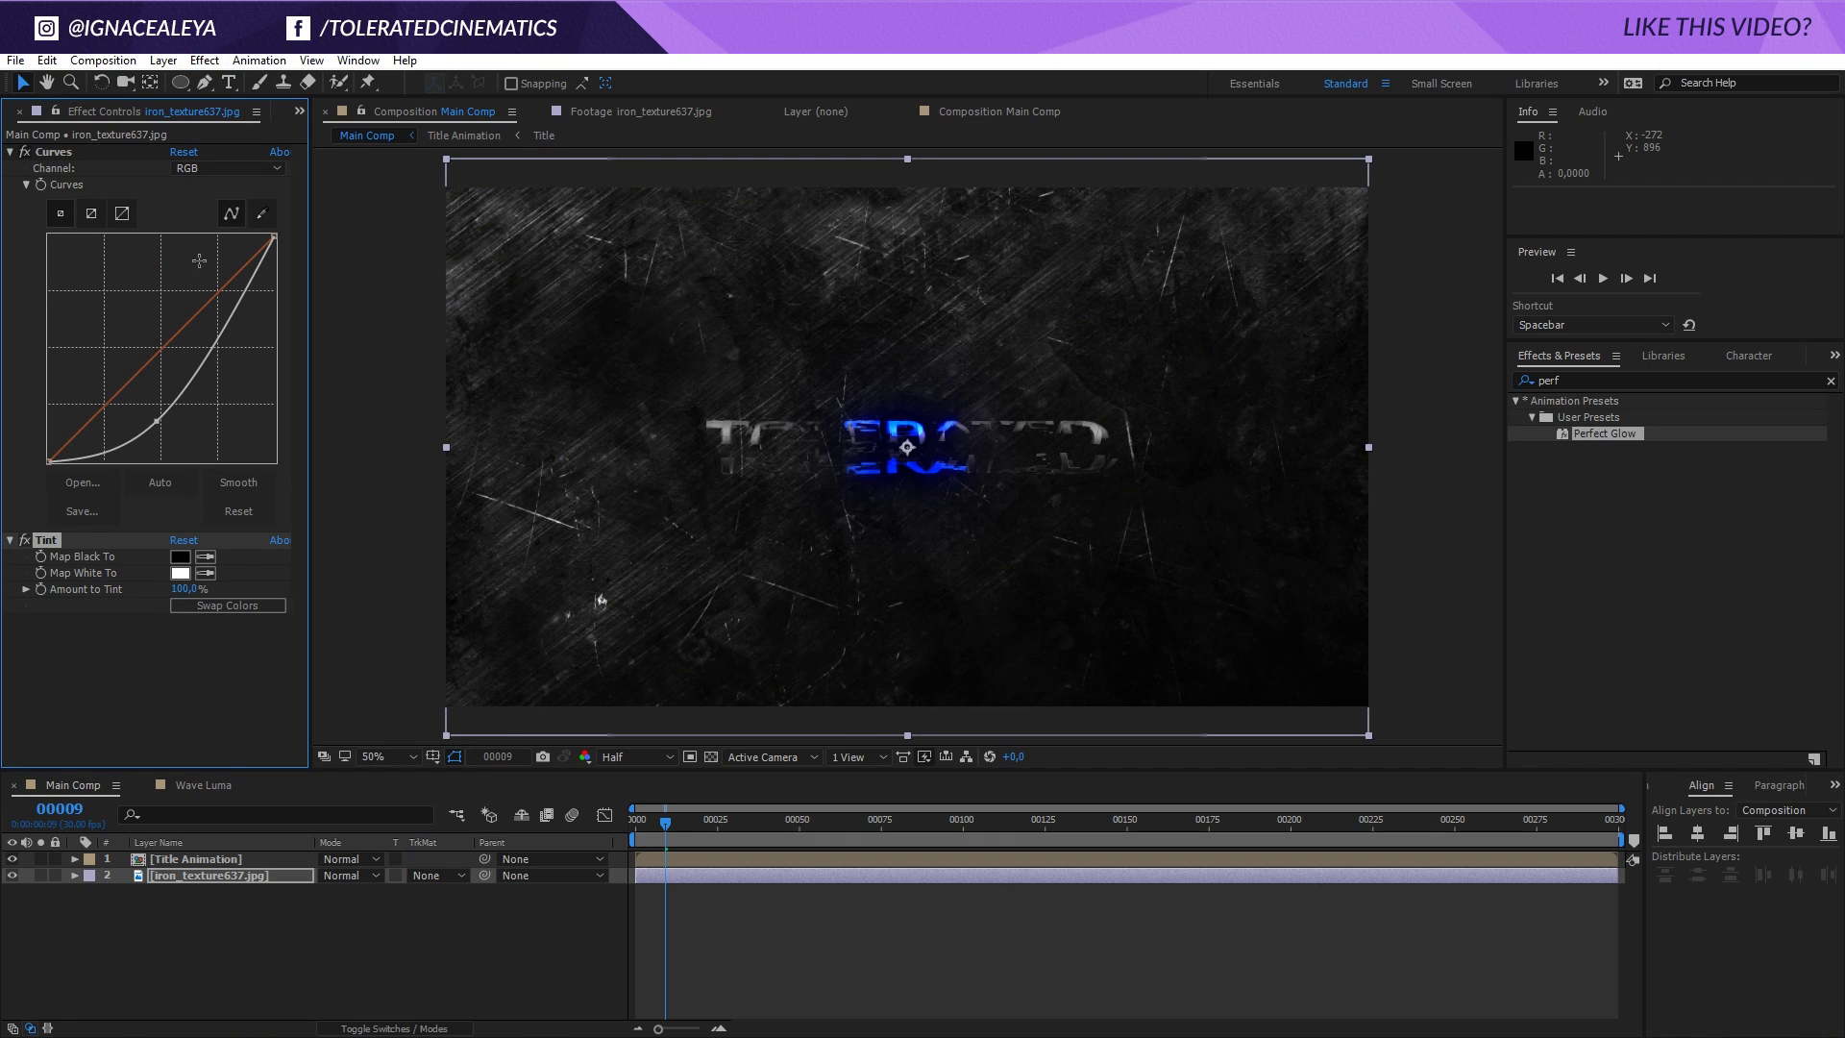
drag(158, 425, 161, 418)
Set the Tint's Map White To colour to grey-blue 383E48.
click(179, 573)
drag(1114, 730, 1067, 748)
drag(1359, 792, 1366, 692)
drag(1145, 808, 1149, 767)
click(1514, 598)
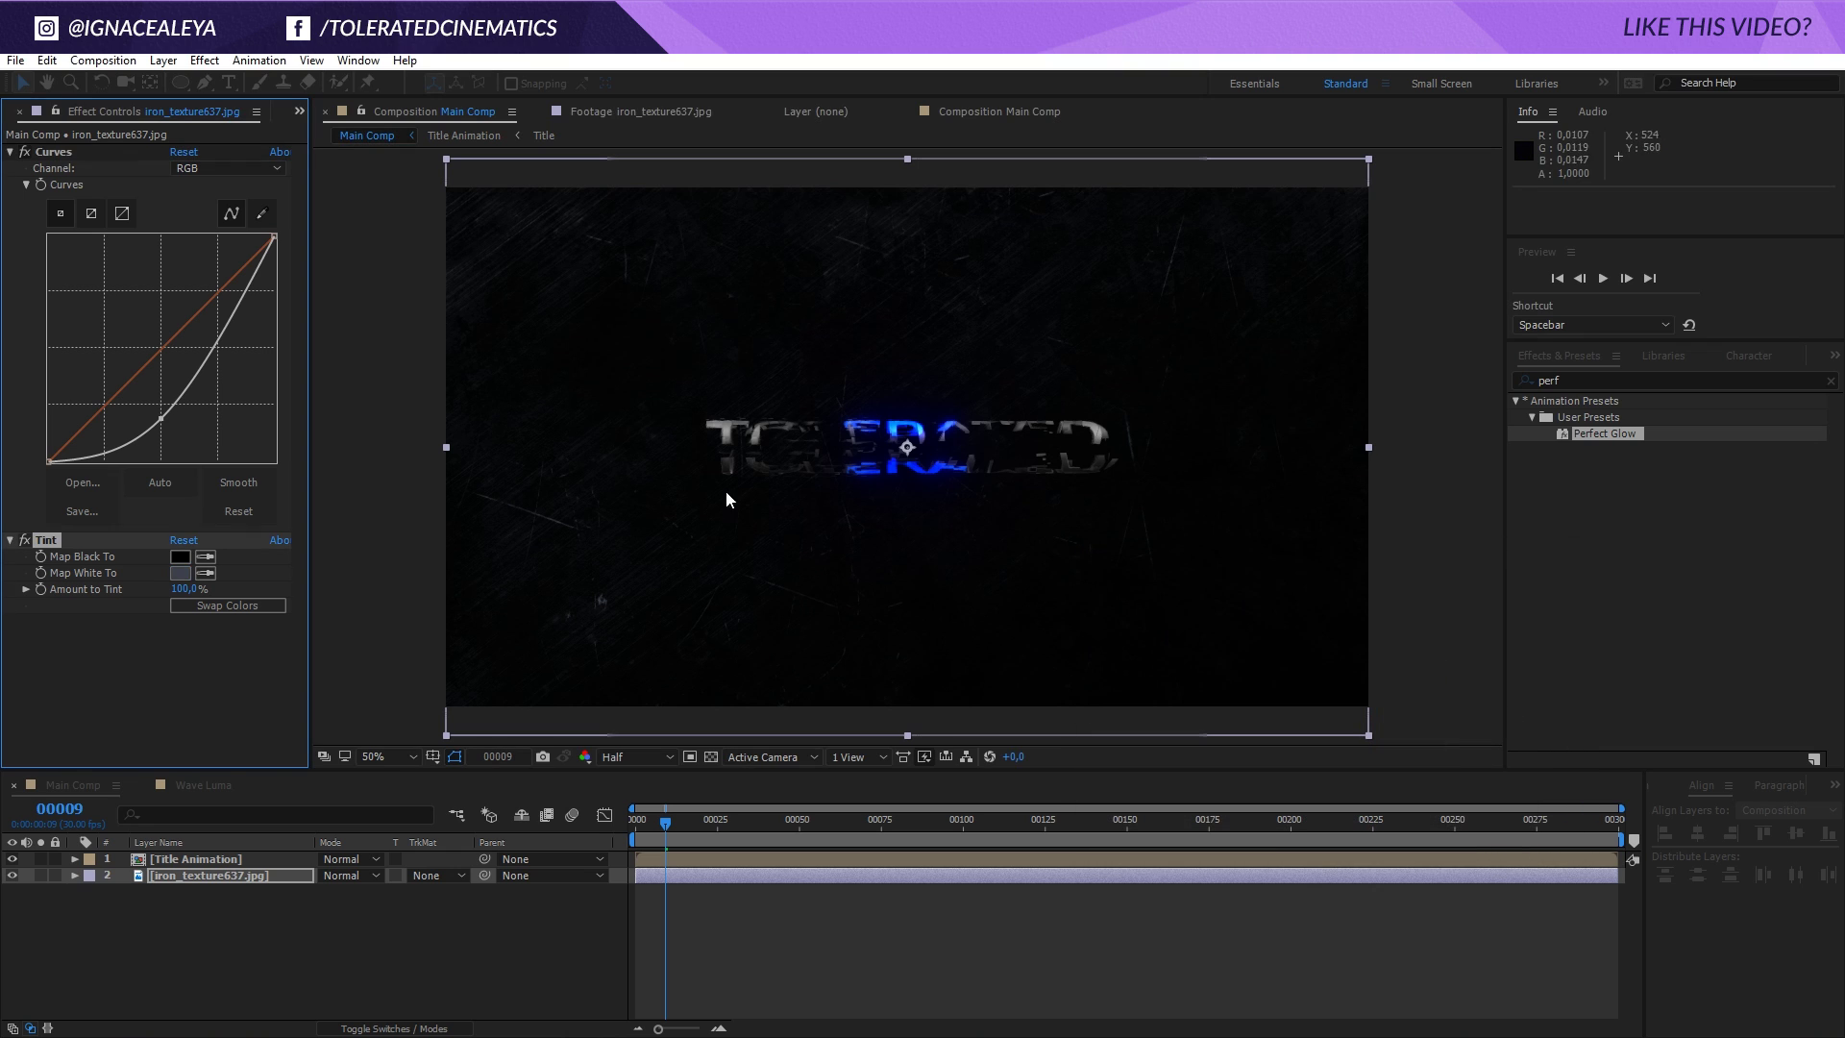
click(246, 886)
Turn on the 3D switch for both the iron texture and title layers.
click(251, 878)
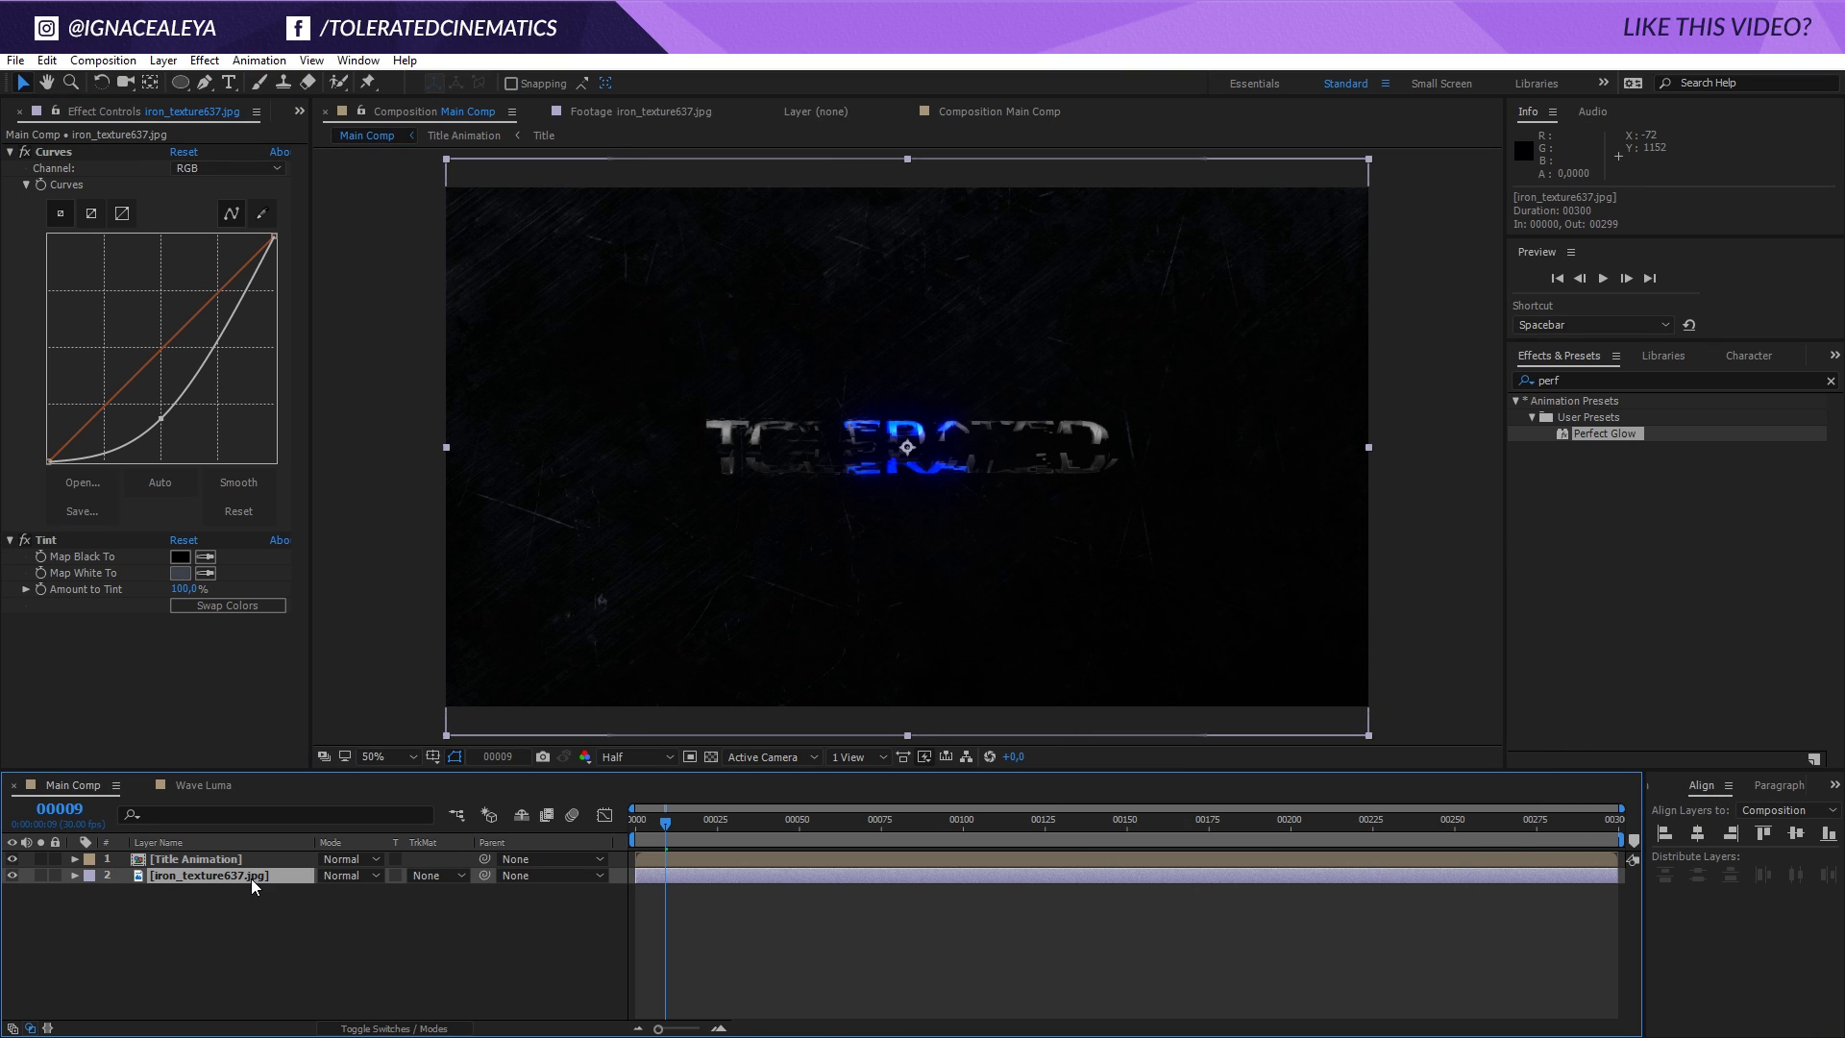
right_click(250, 902)
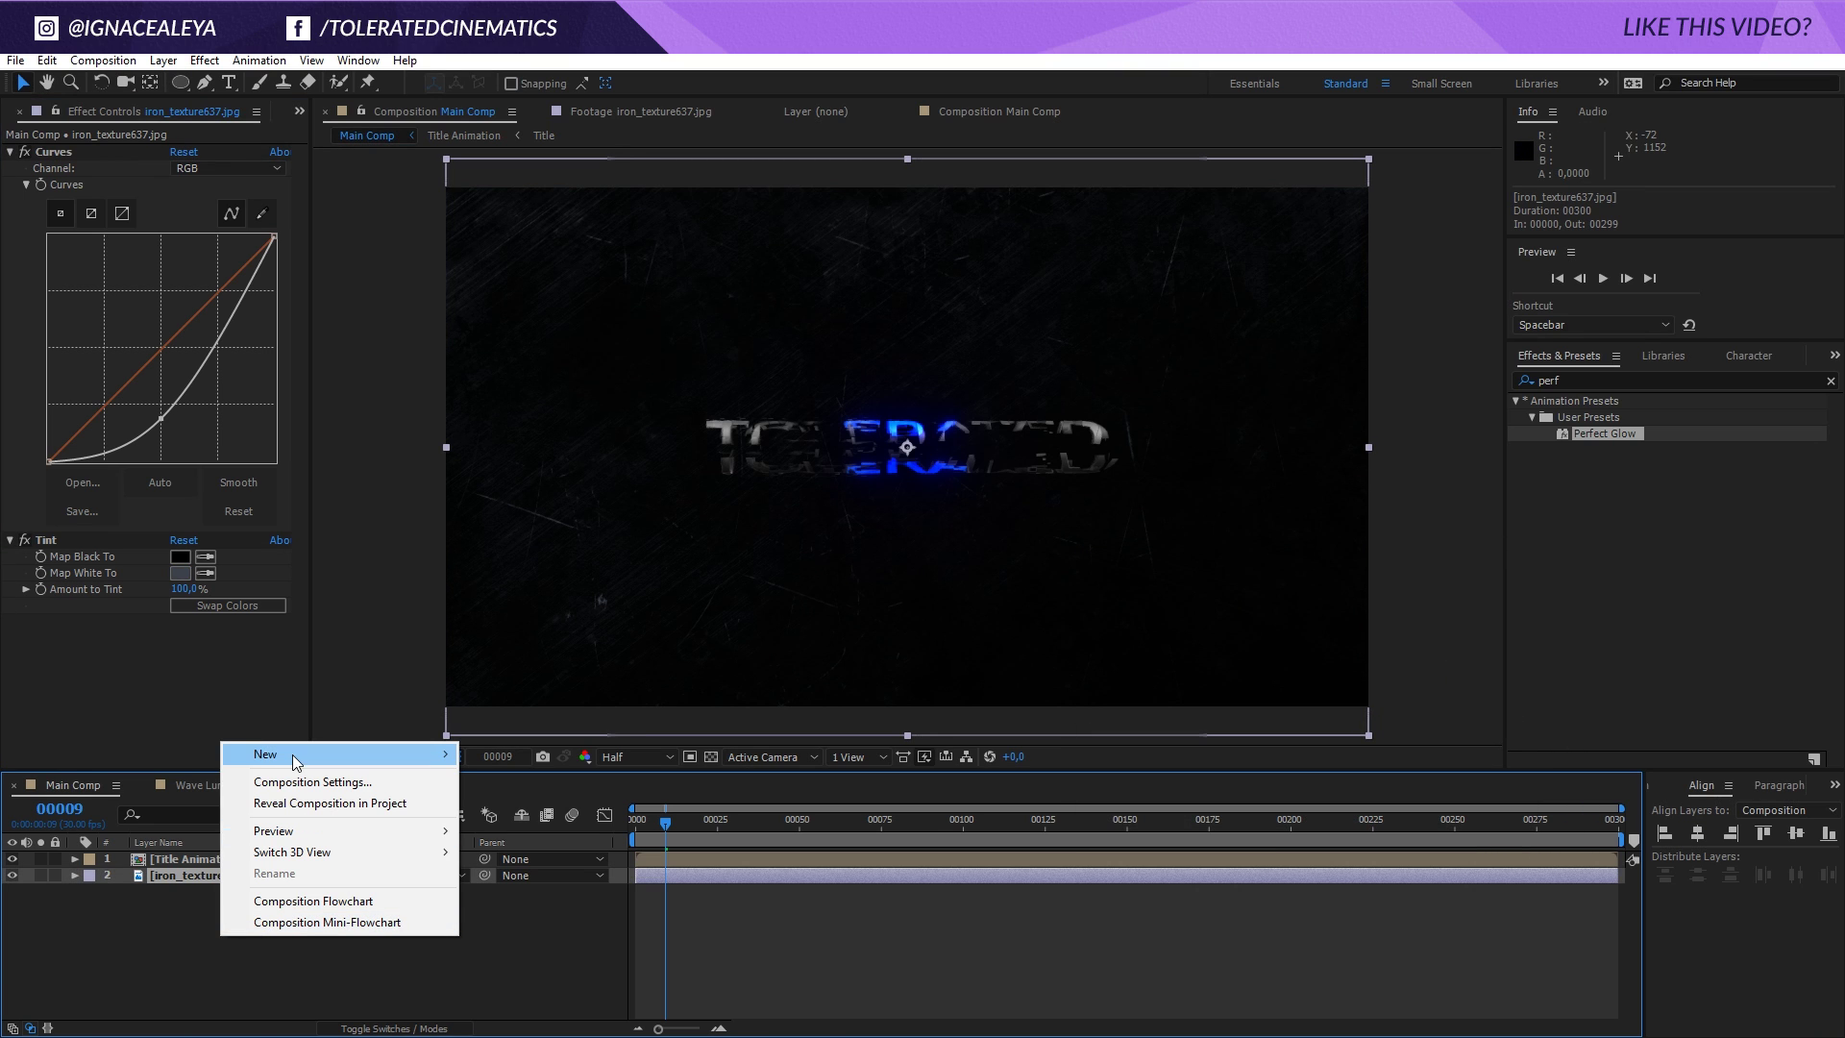
mouse_move(292, 753)
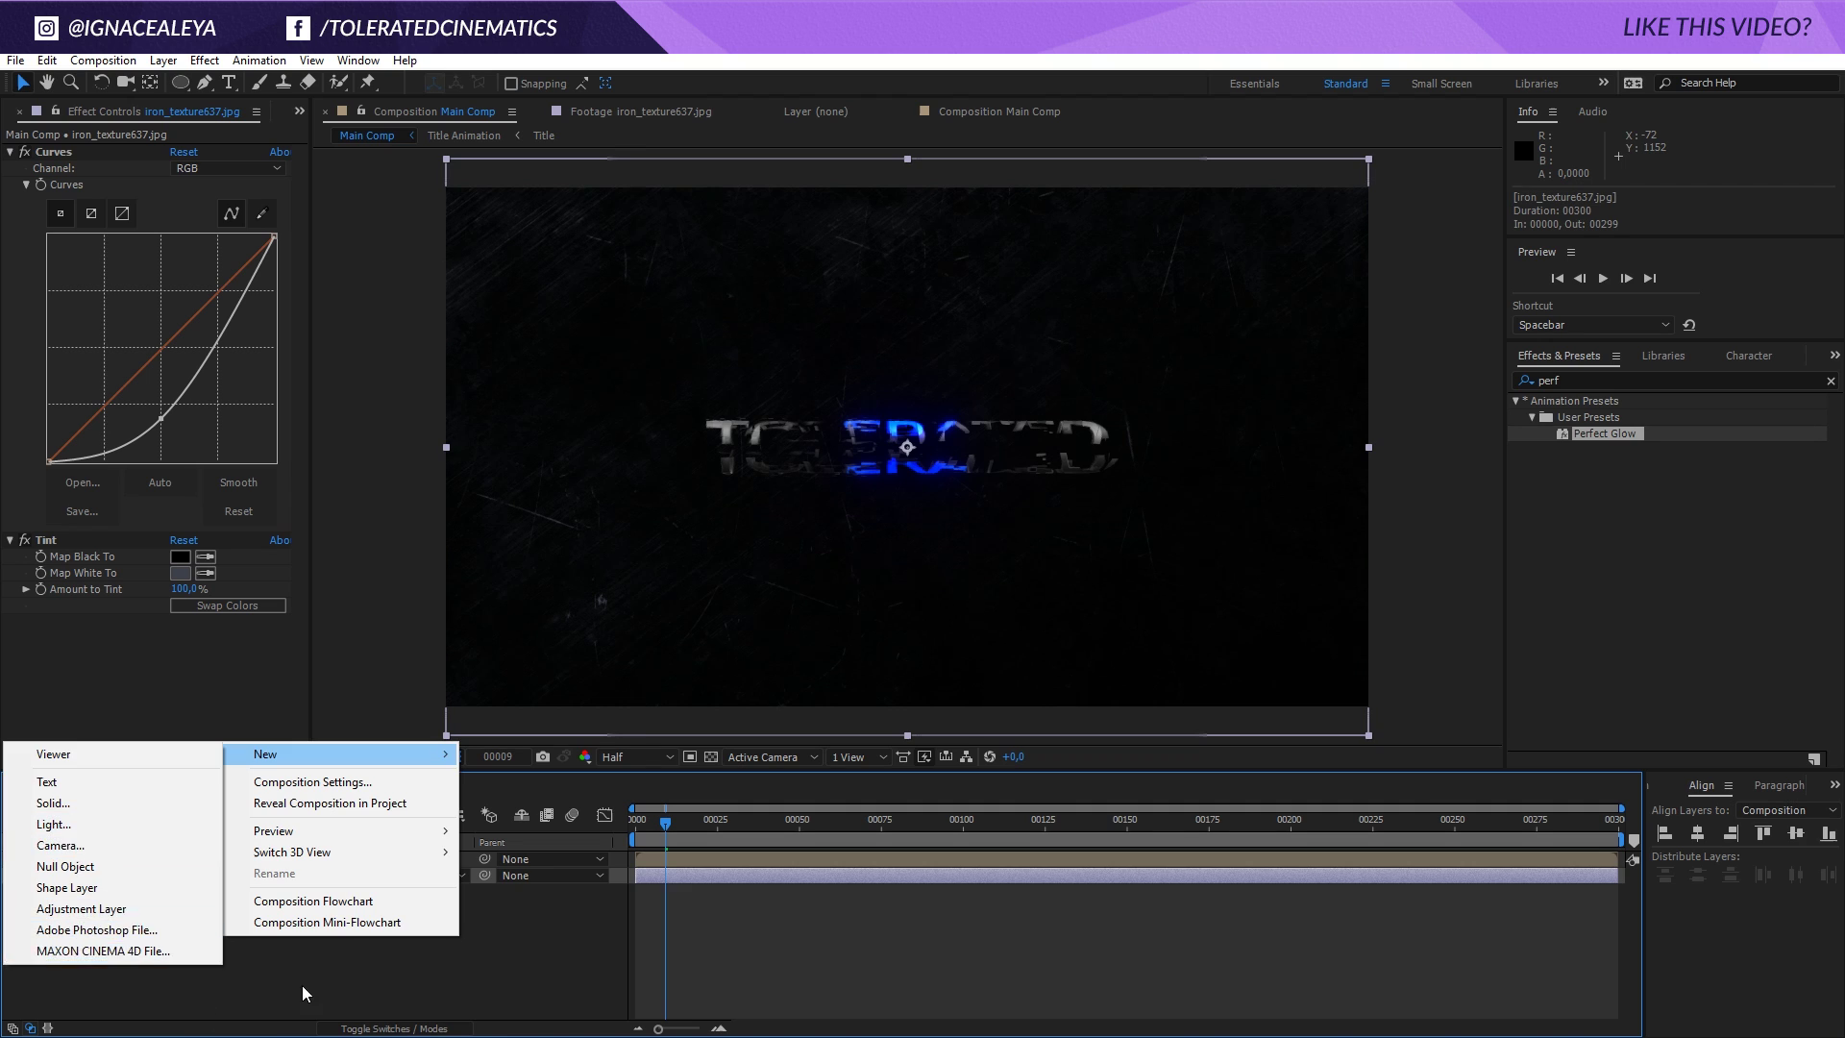
key(Escape)
click(423, 873)
click(424, 874)
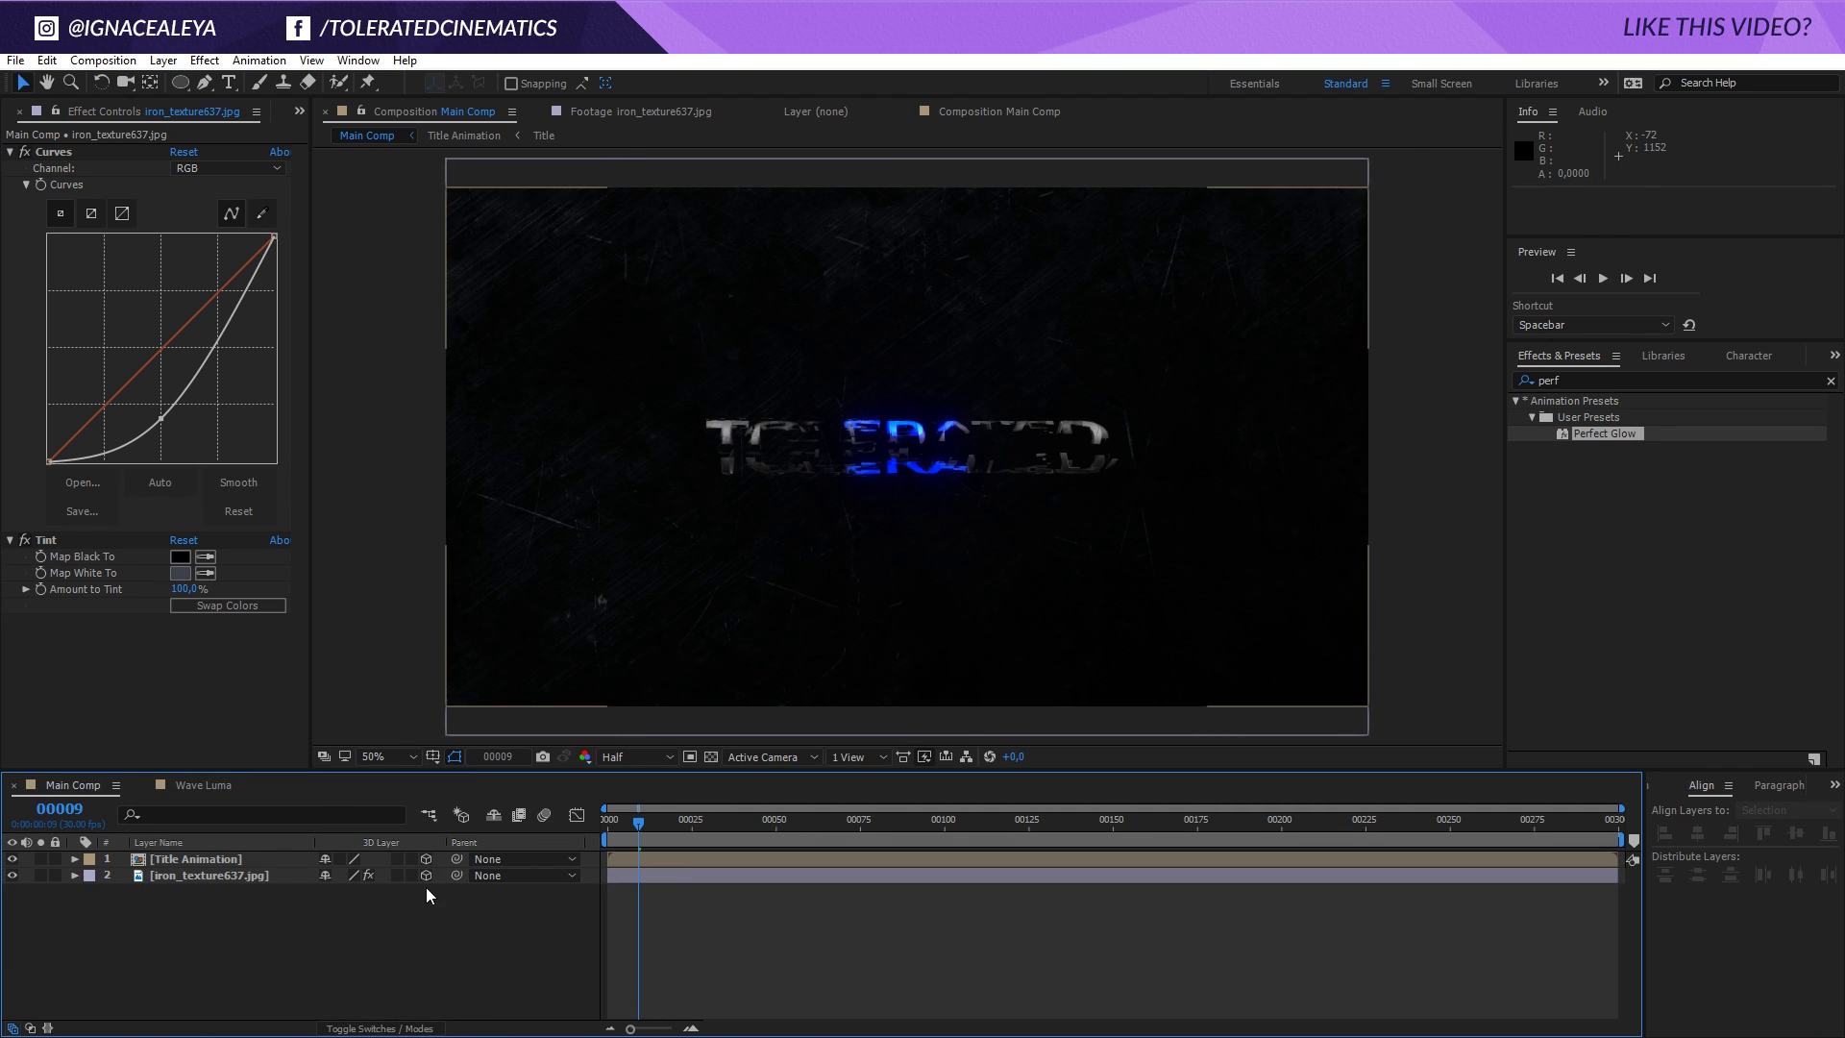
Push the iron texture back to Z 10000 and scale it to about 479%.
click(221, 879)
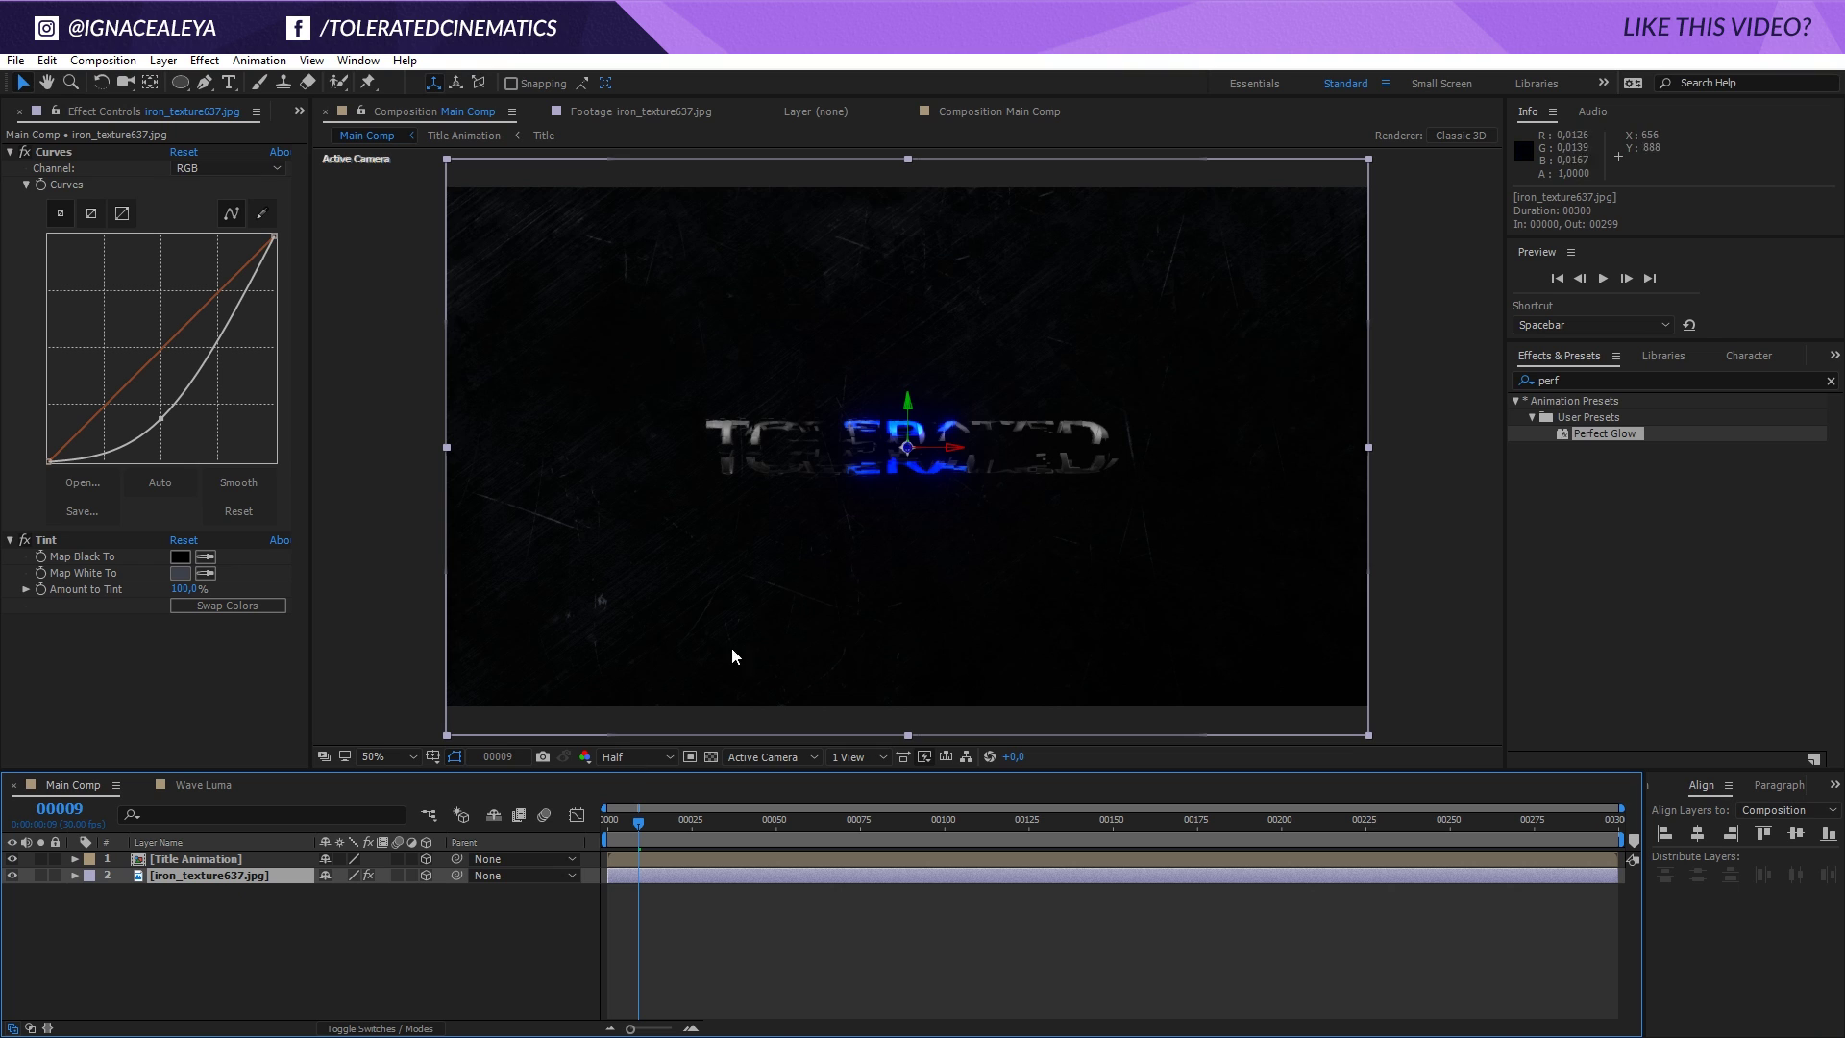
key(p)
click(396, 891)
text(10000)
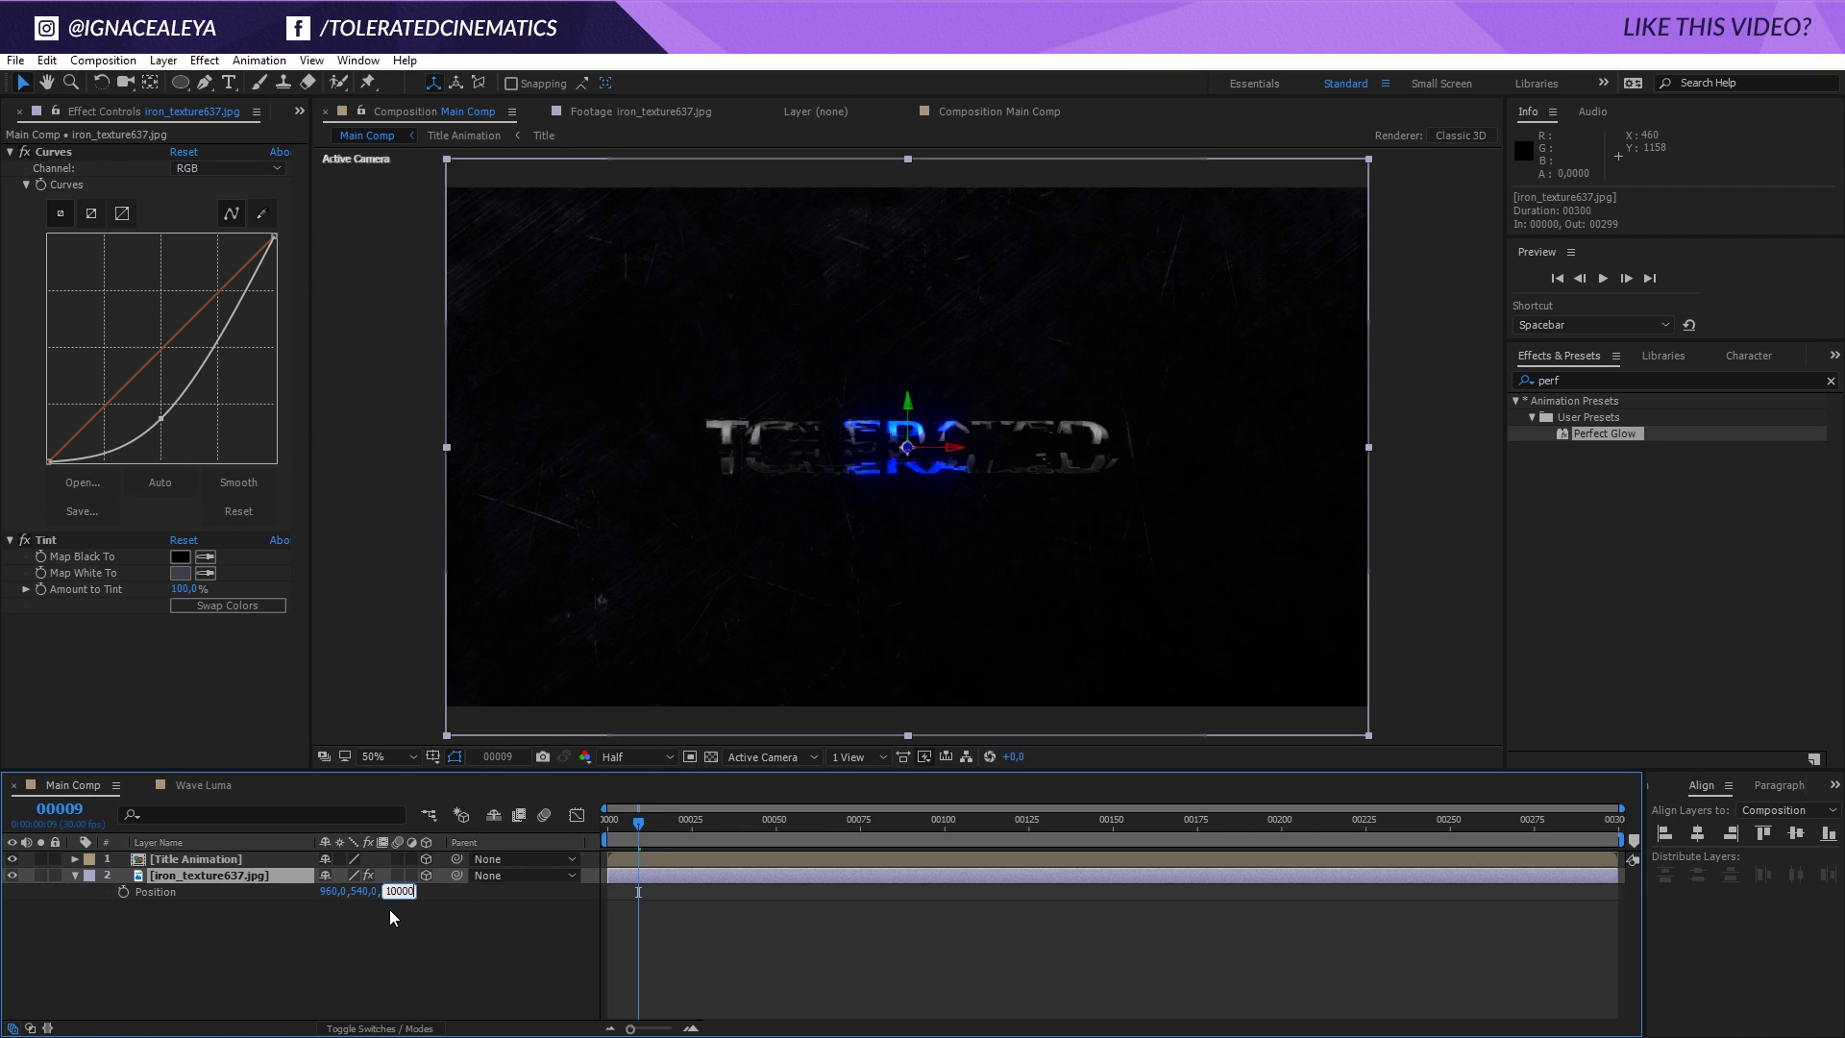
key(Return)
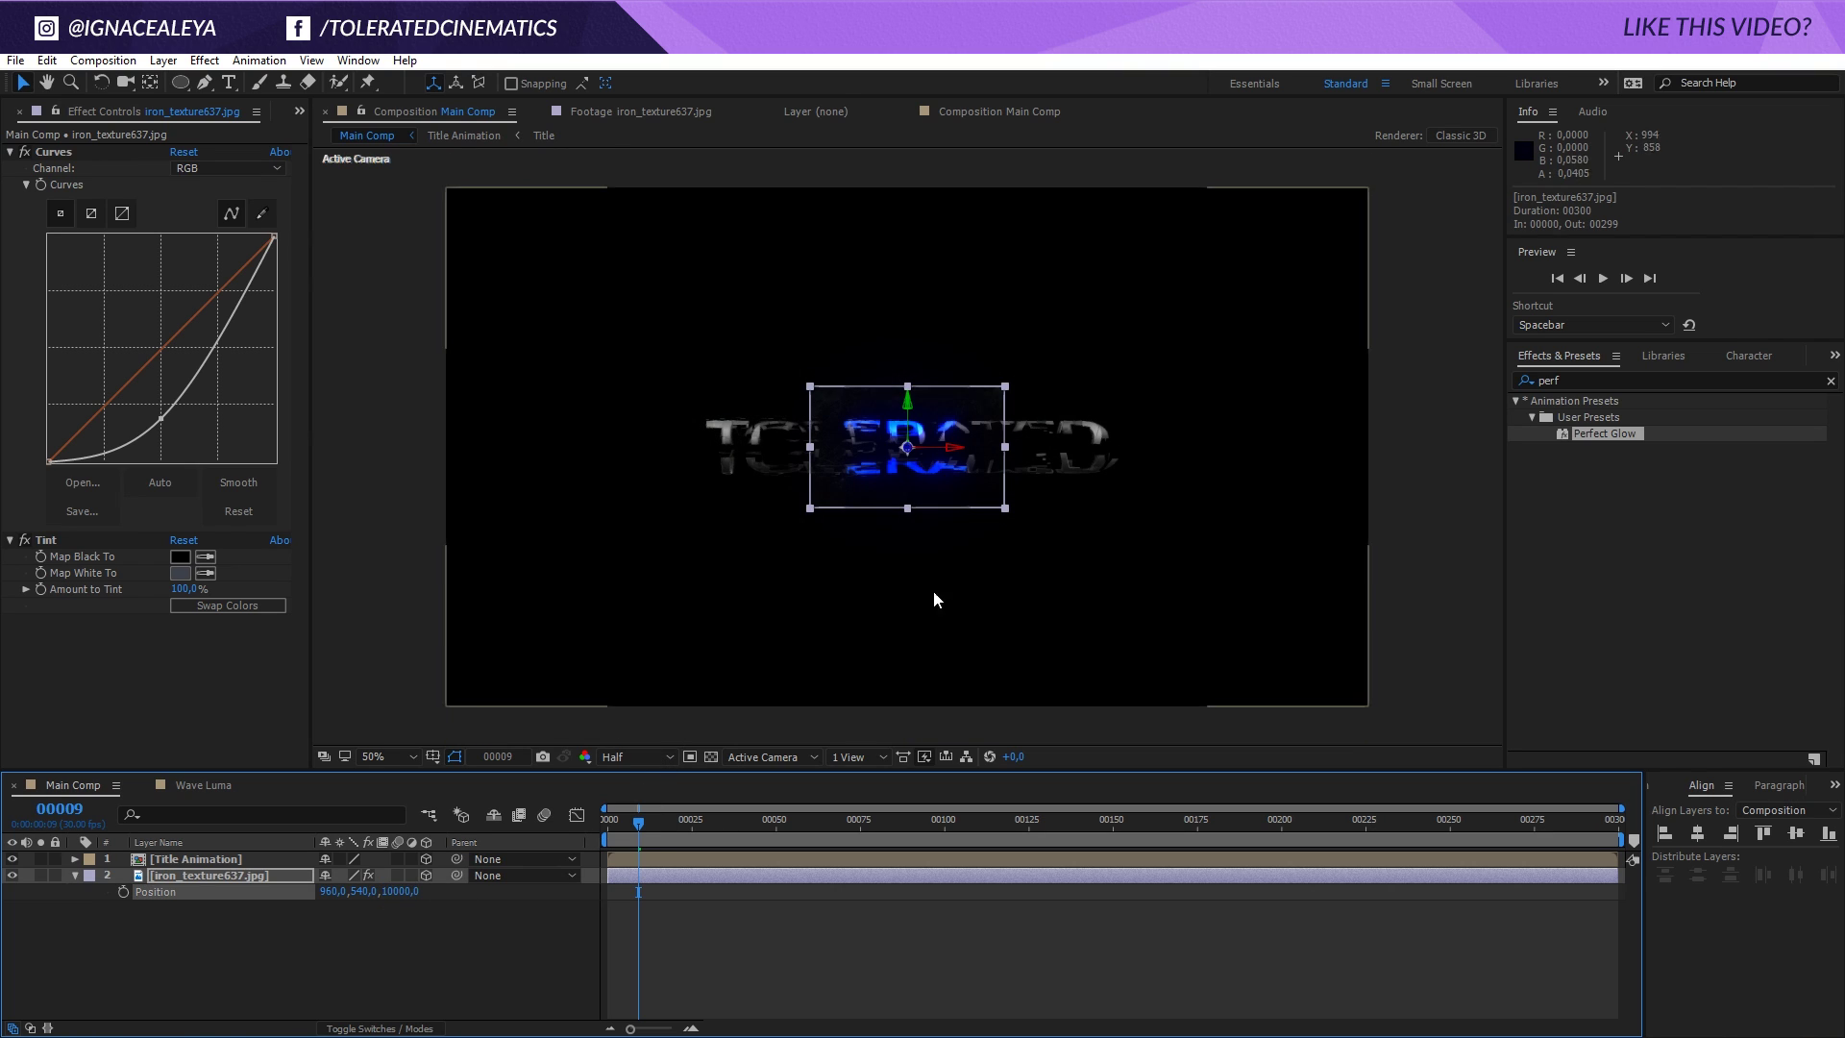
drag(1004, 510, 1374, 842)
Add Camera 1 with default settings and rescale the texture to 638% to fill the view.
right_click(406, 745)
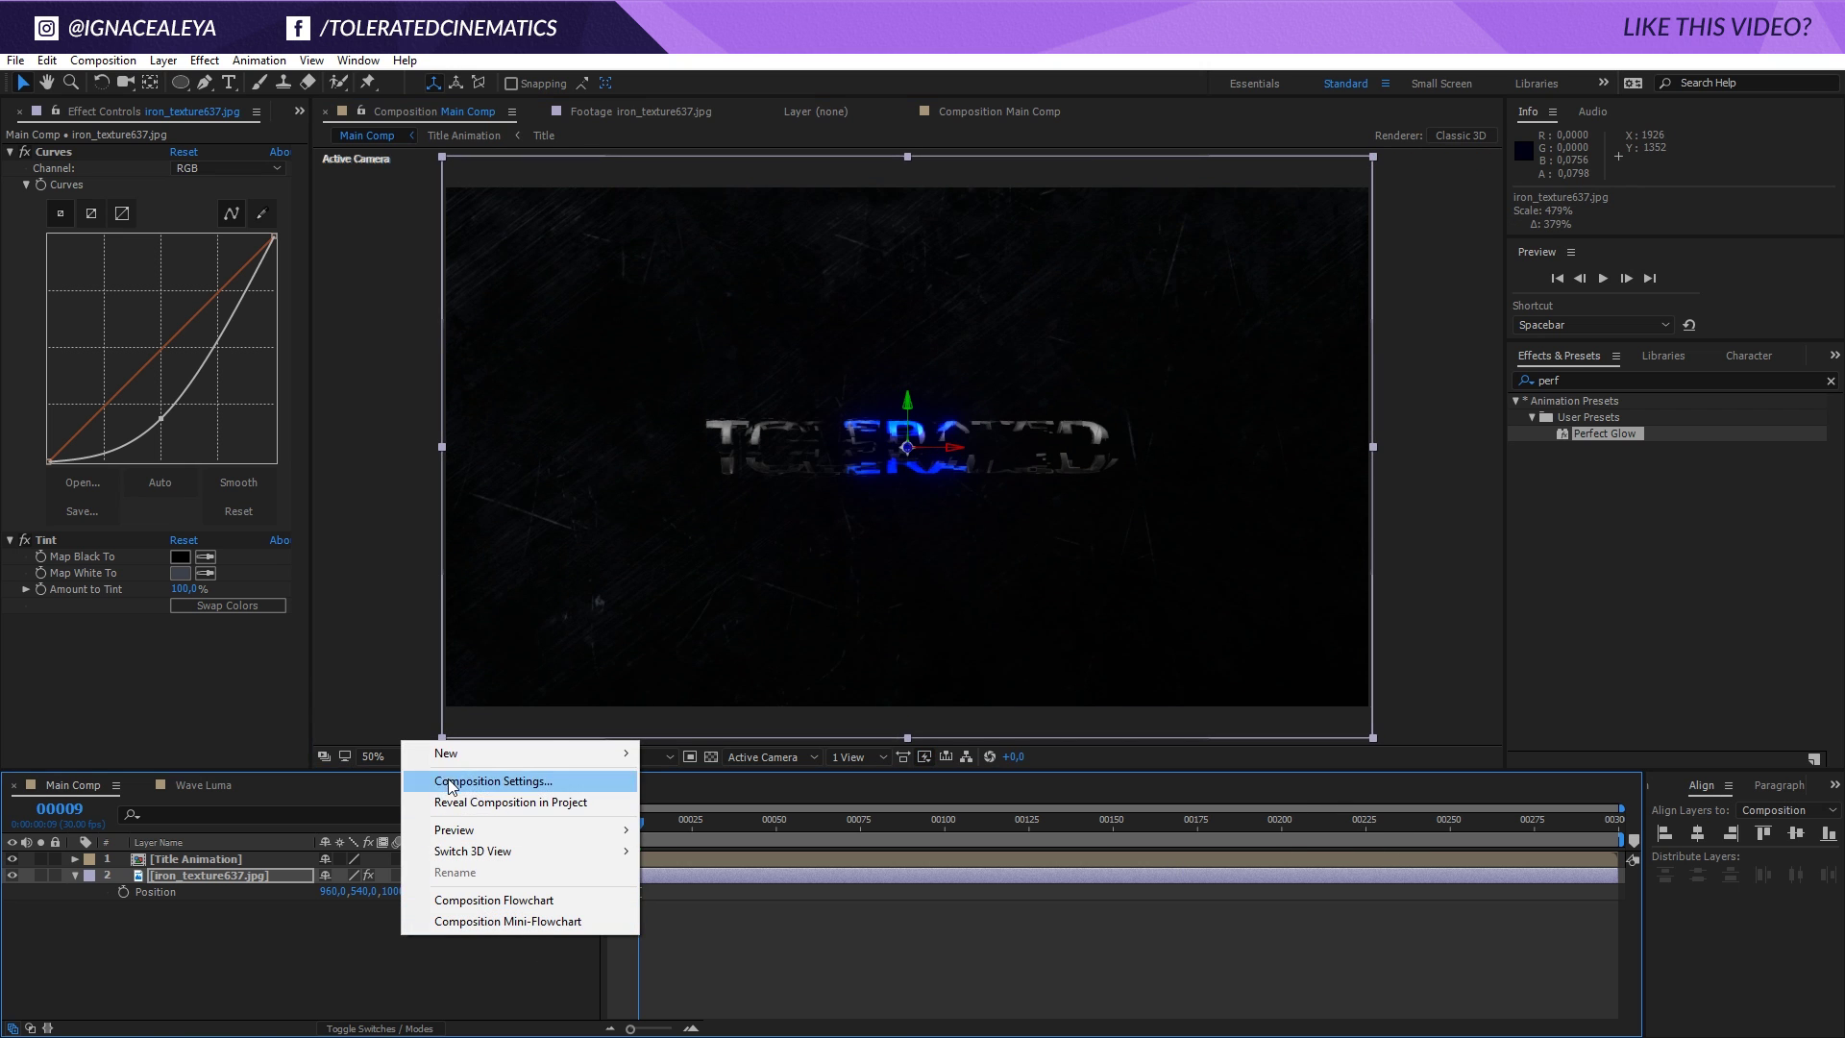
mouse_move(441, 753)
click(223, 845)
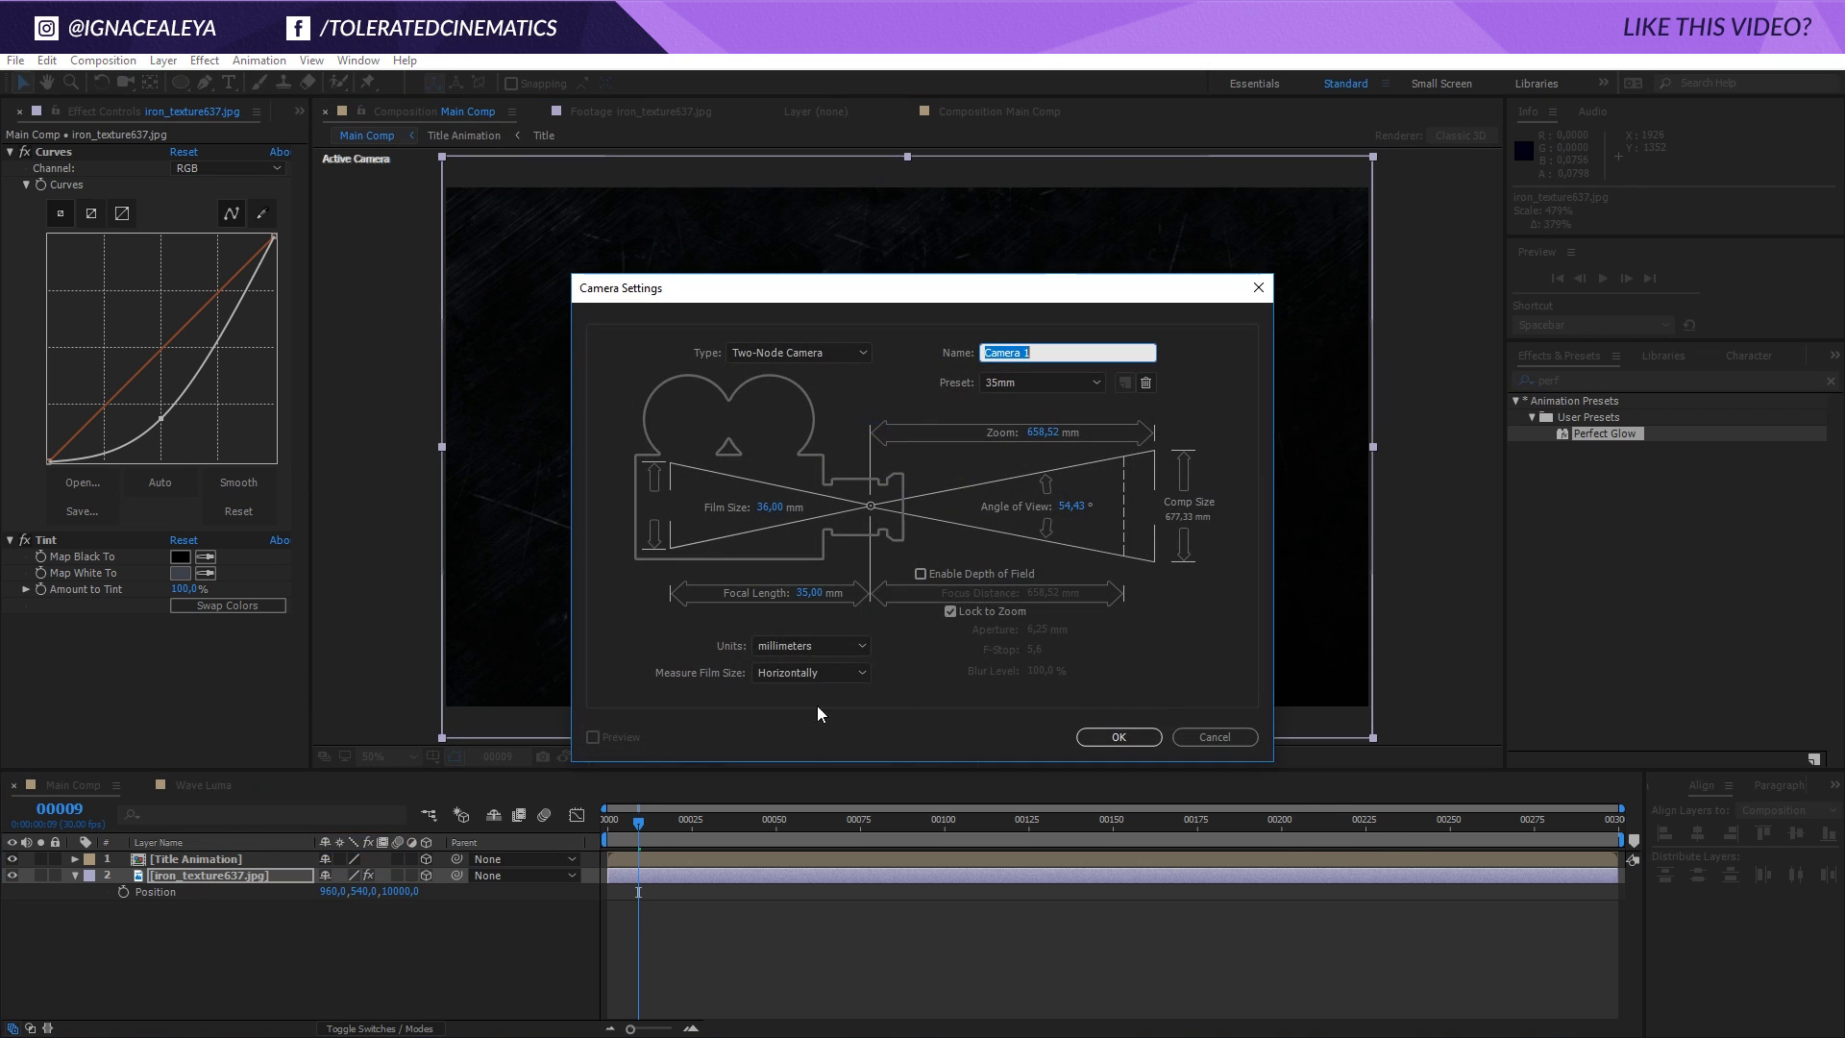
click(1134, 737)
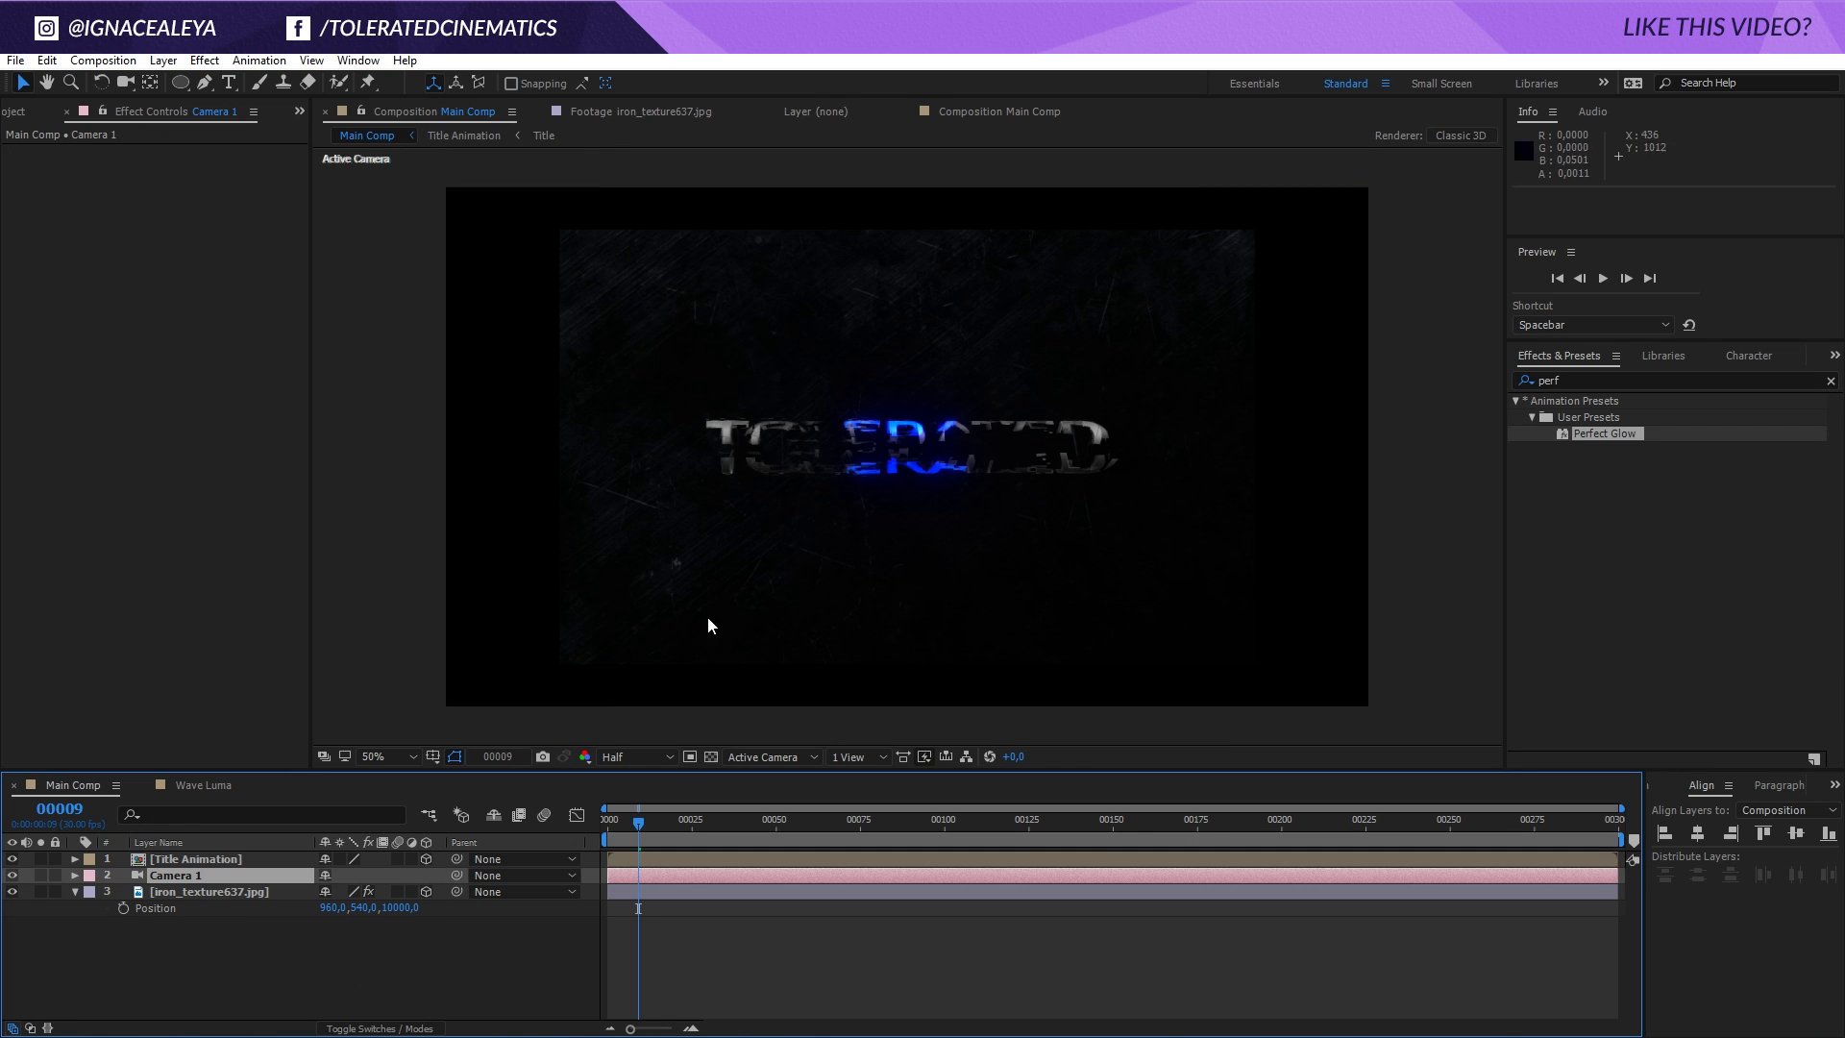
click(209, 892)
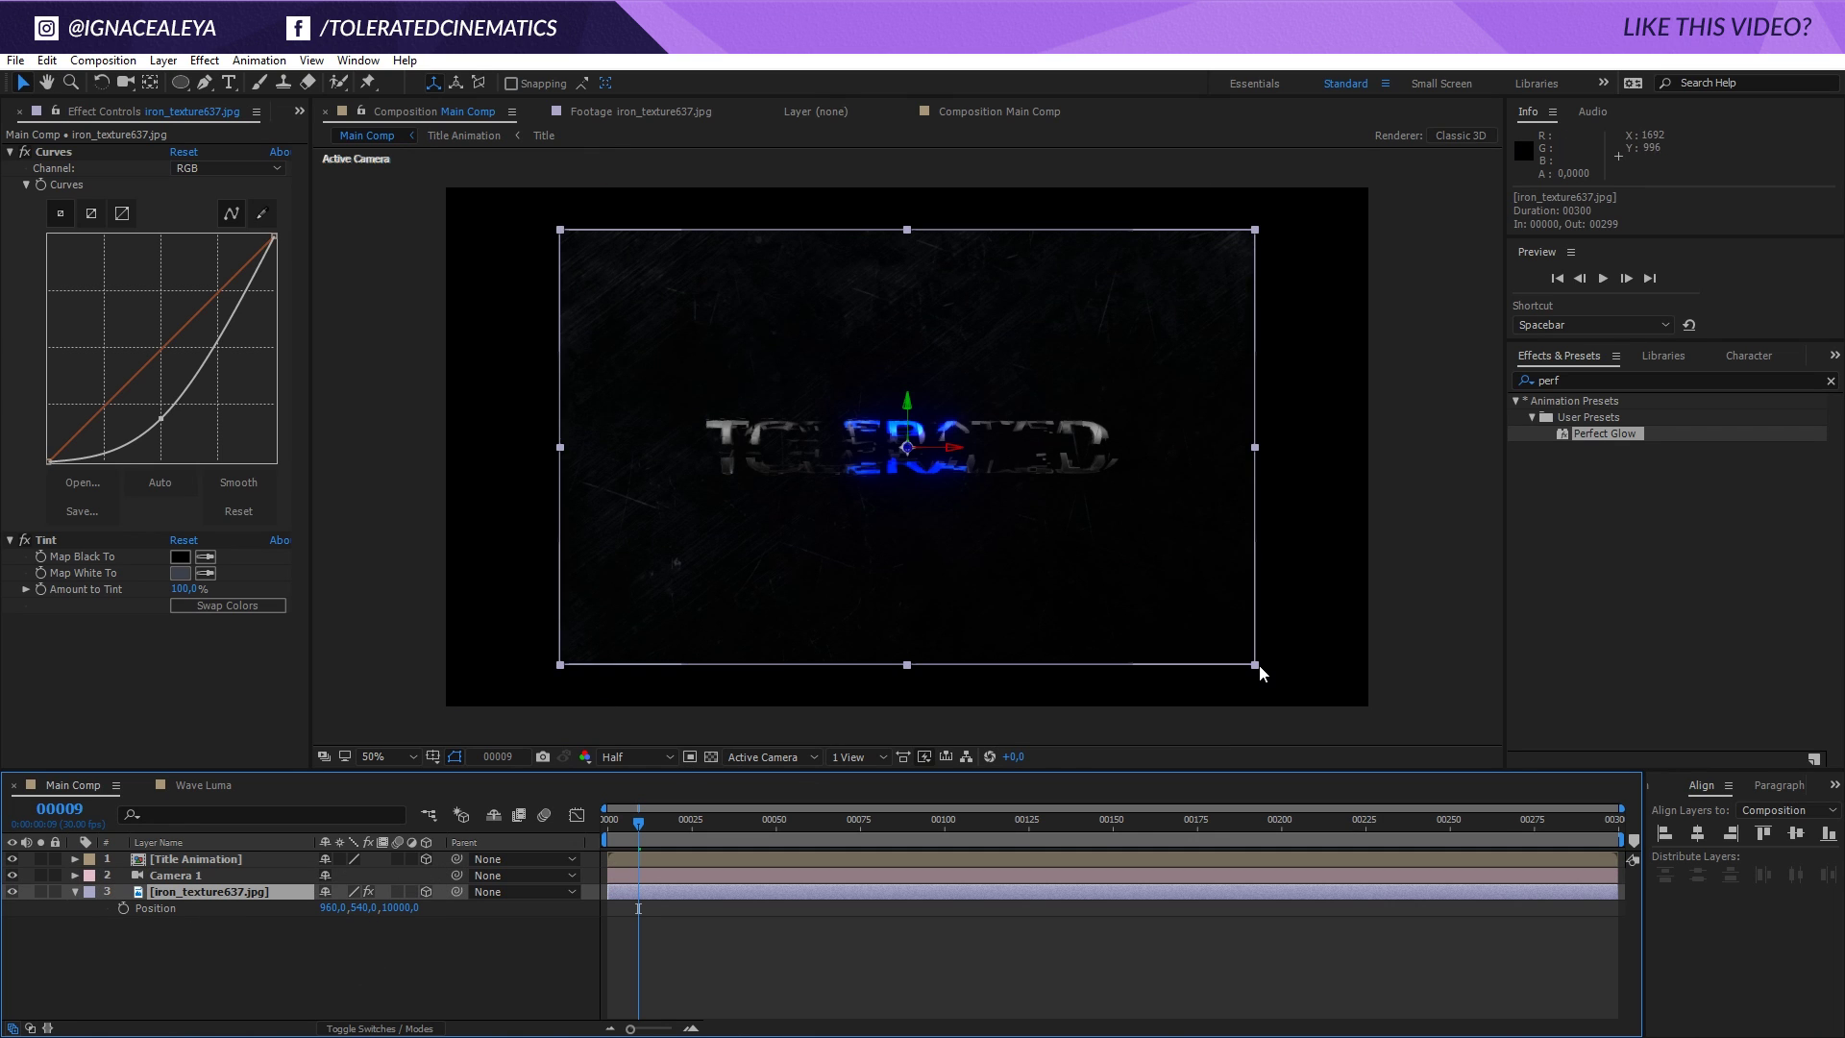
drag(1255, 666, 1371, 737)
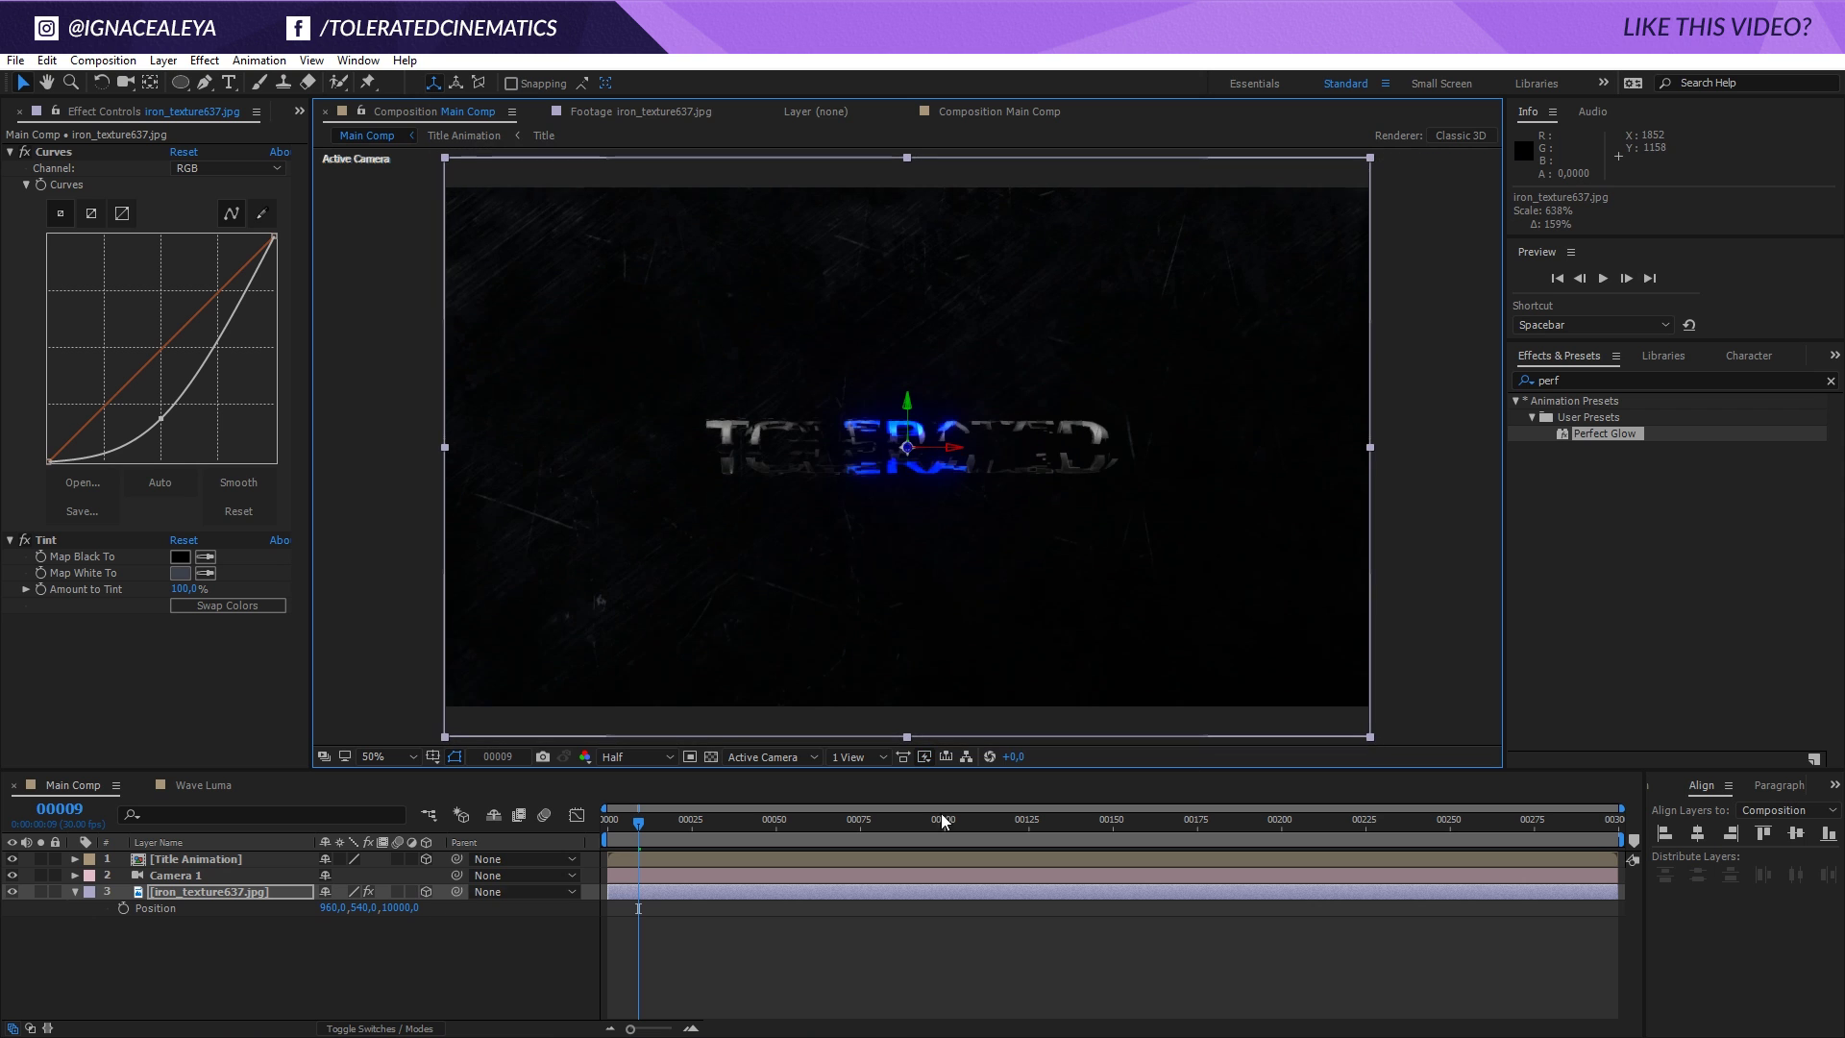
click(182, 874)
Set a starting Position keyframe for Camera 1 at frame 0.
key(p)
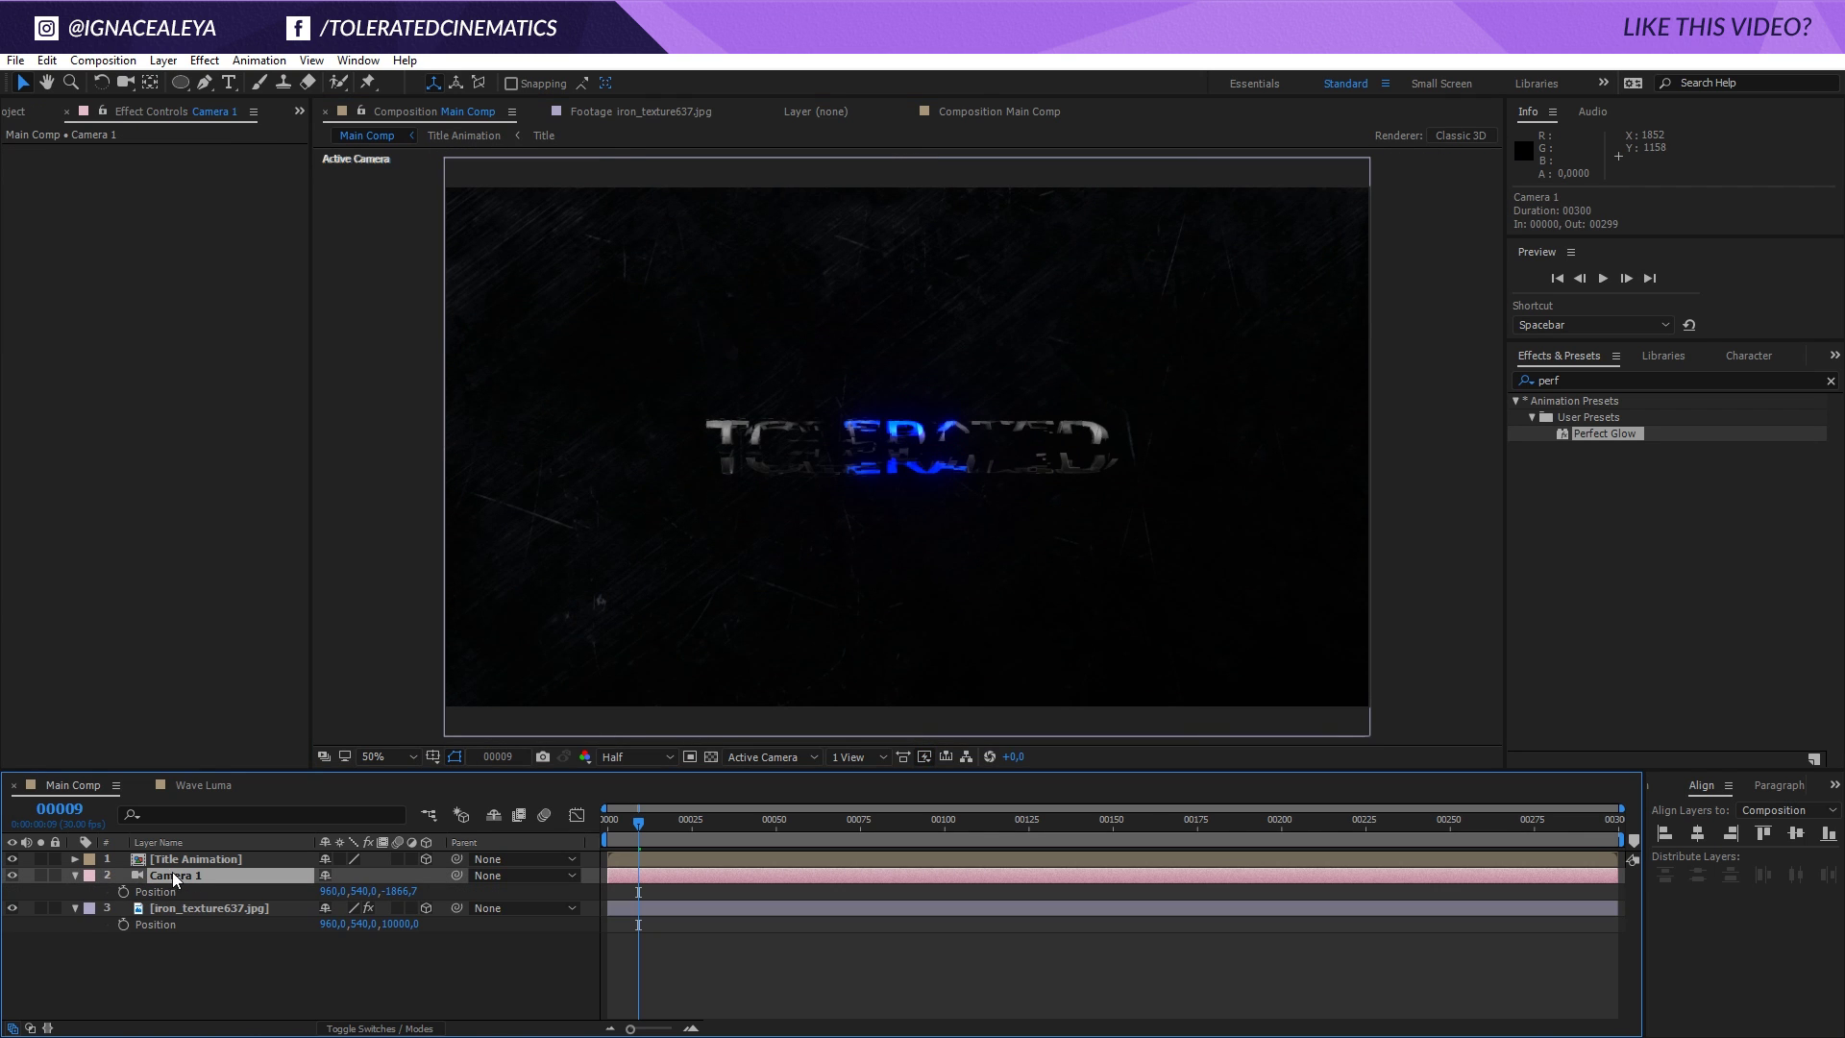
click(607, 823)
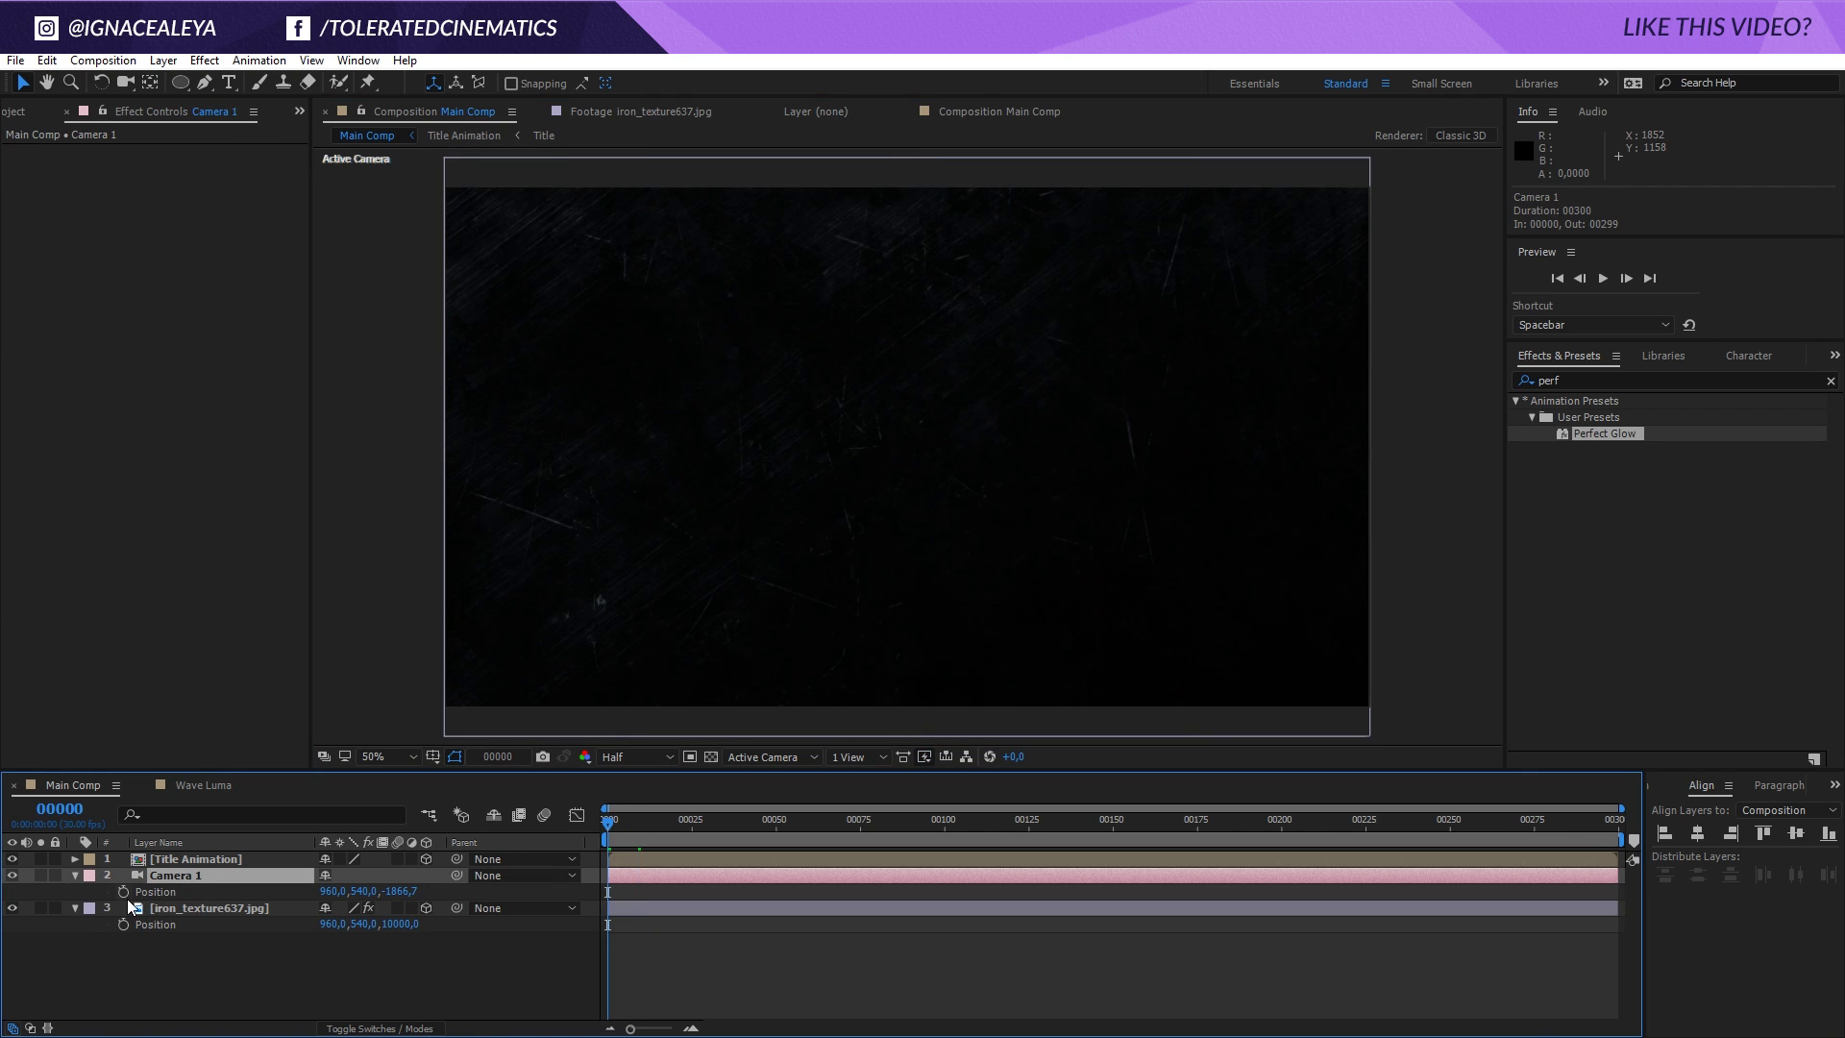
click(123, 892)
drag(621, 825, 1197, 858)
Move Camera 1 forward on the last frame to Z -1165.7 and preview the push.
key(End)
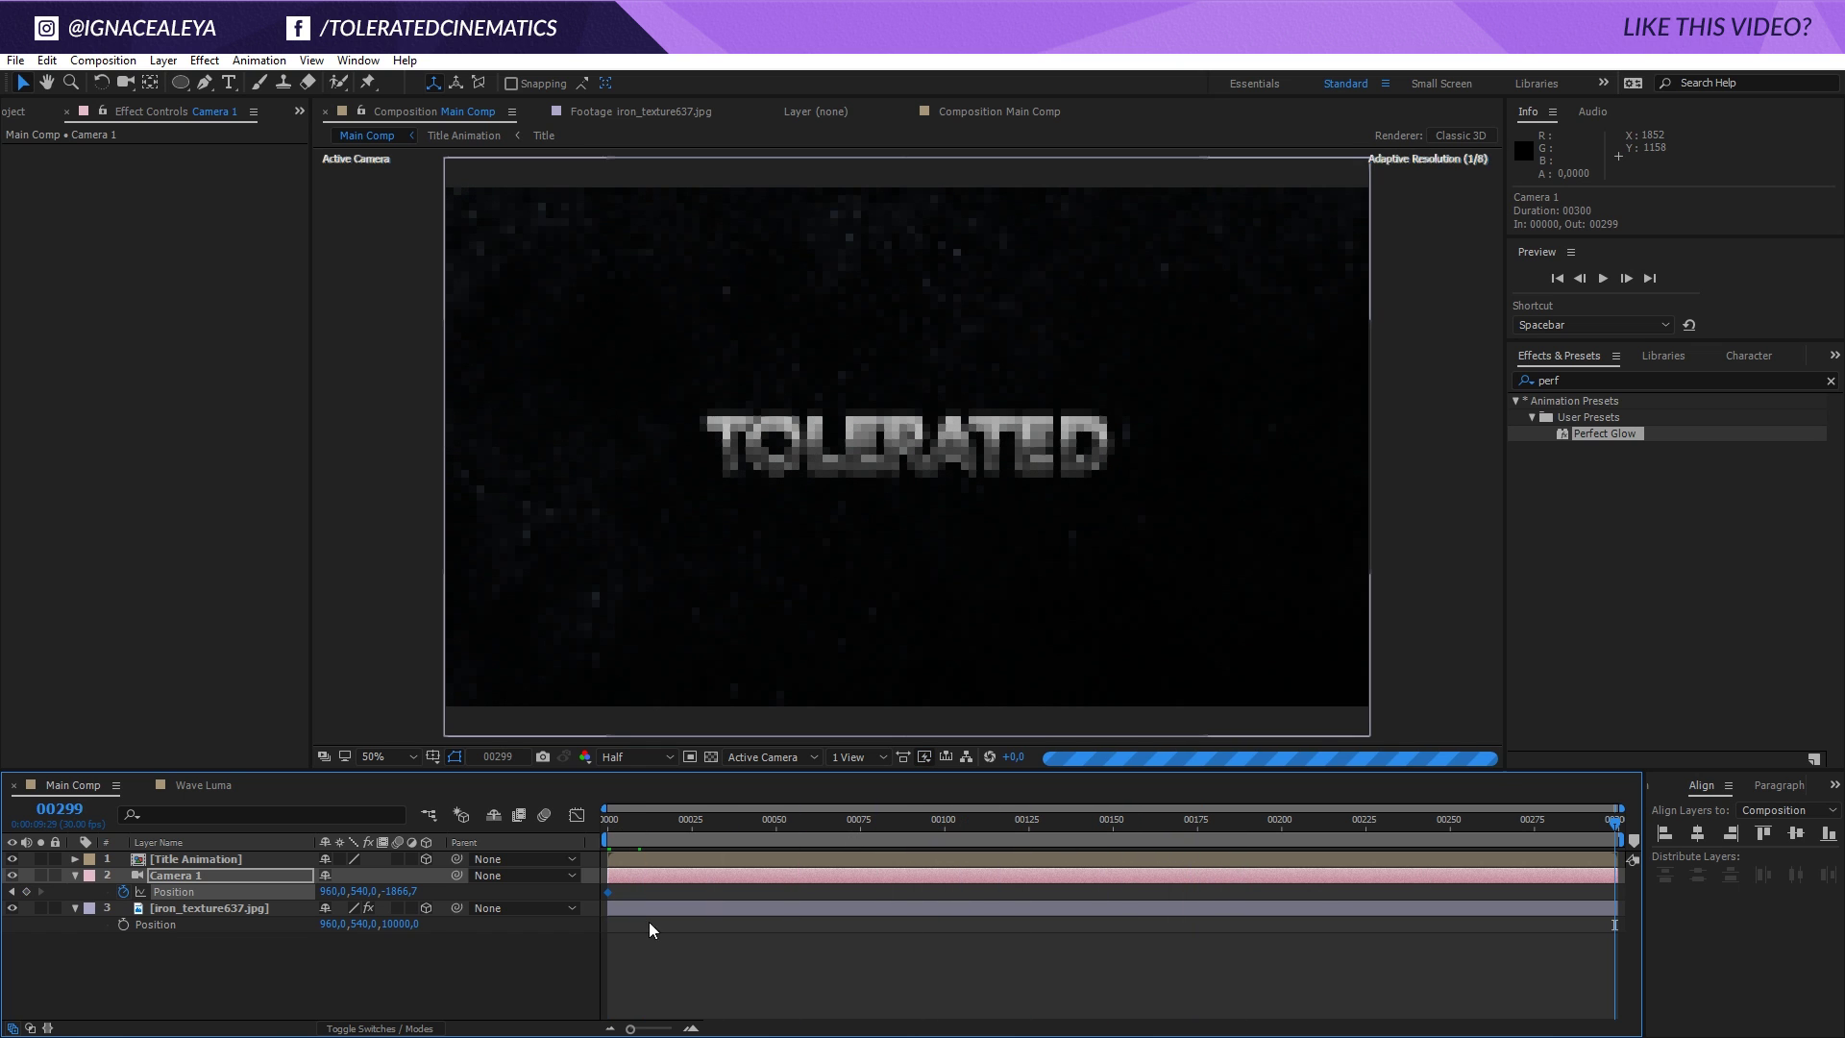
drag(404, 892, 999, 855)
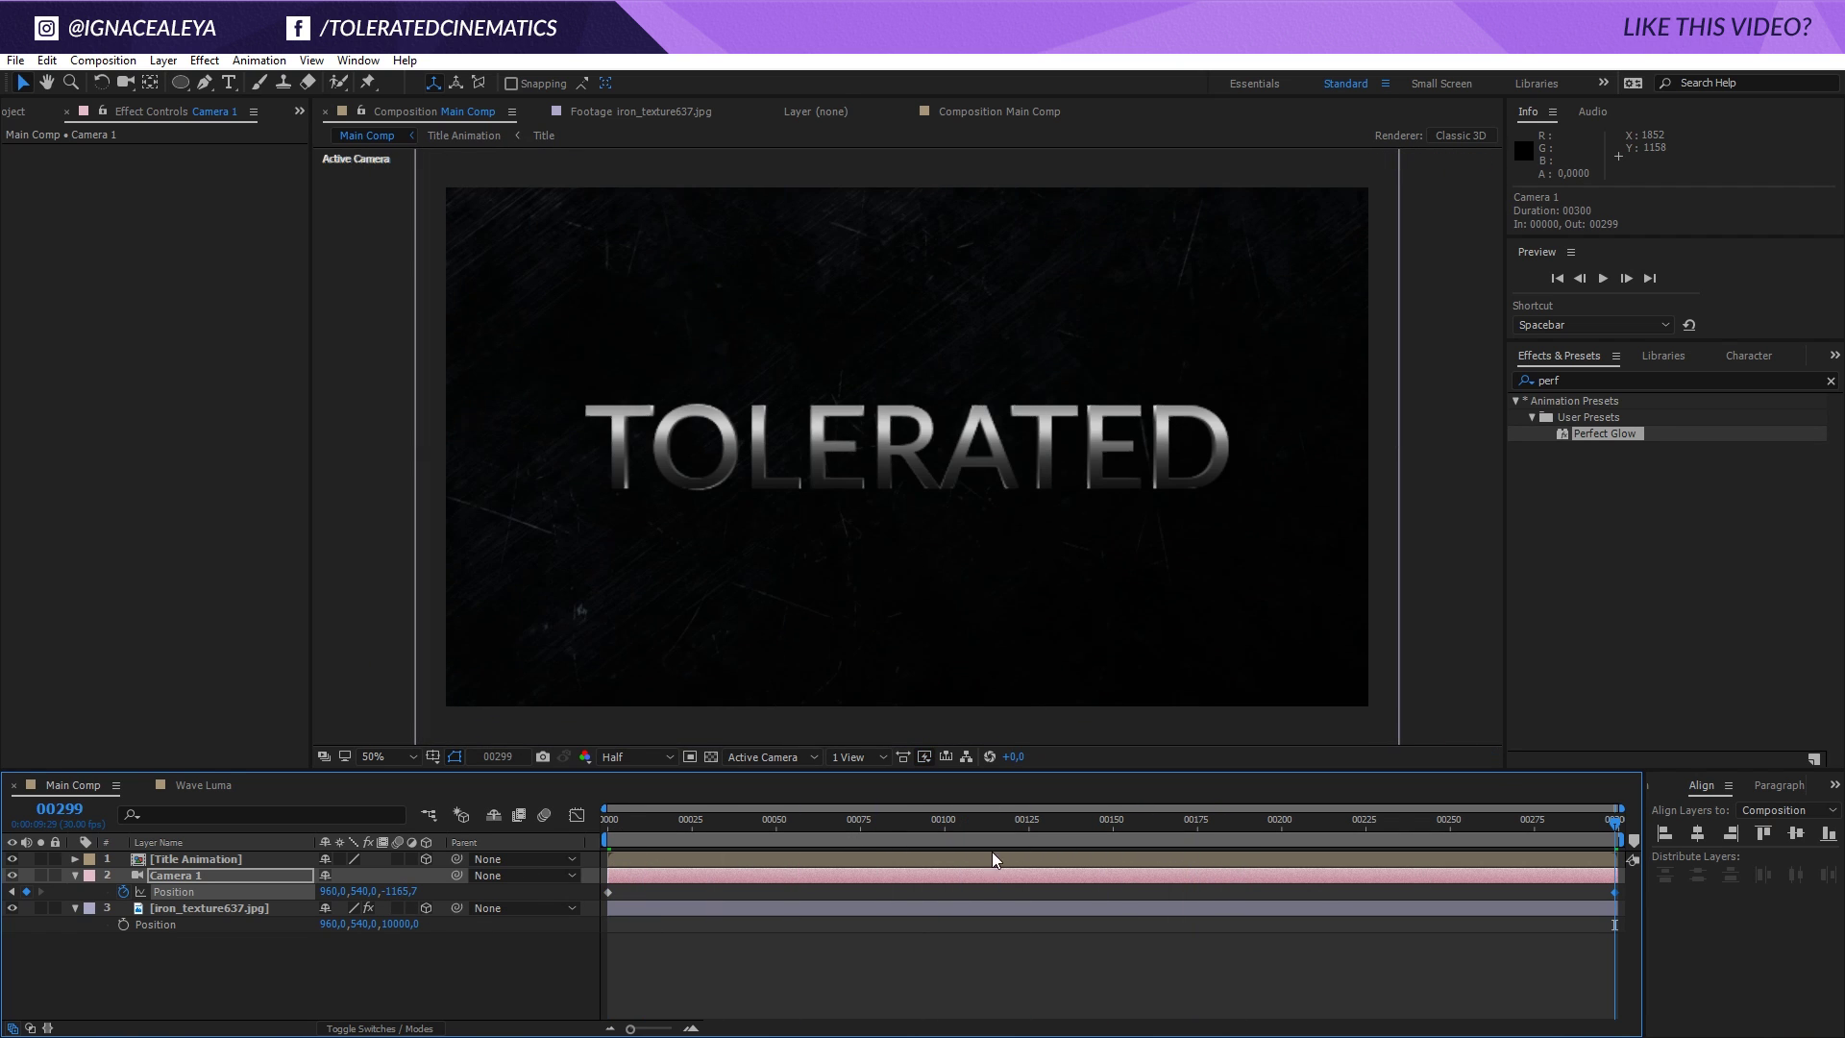
click(932, 950)
key(space)
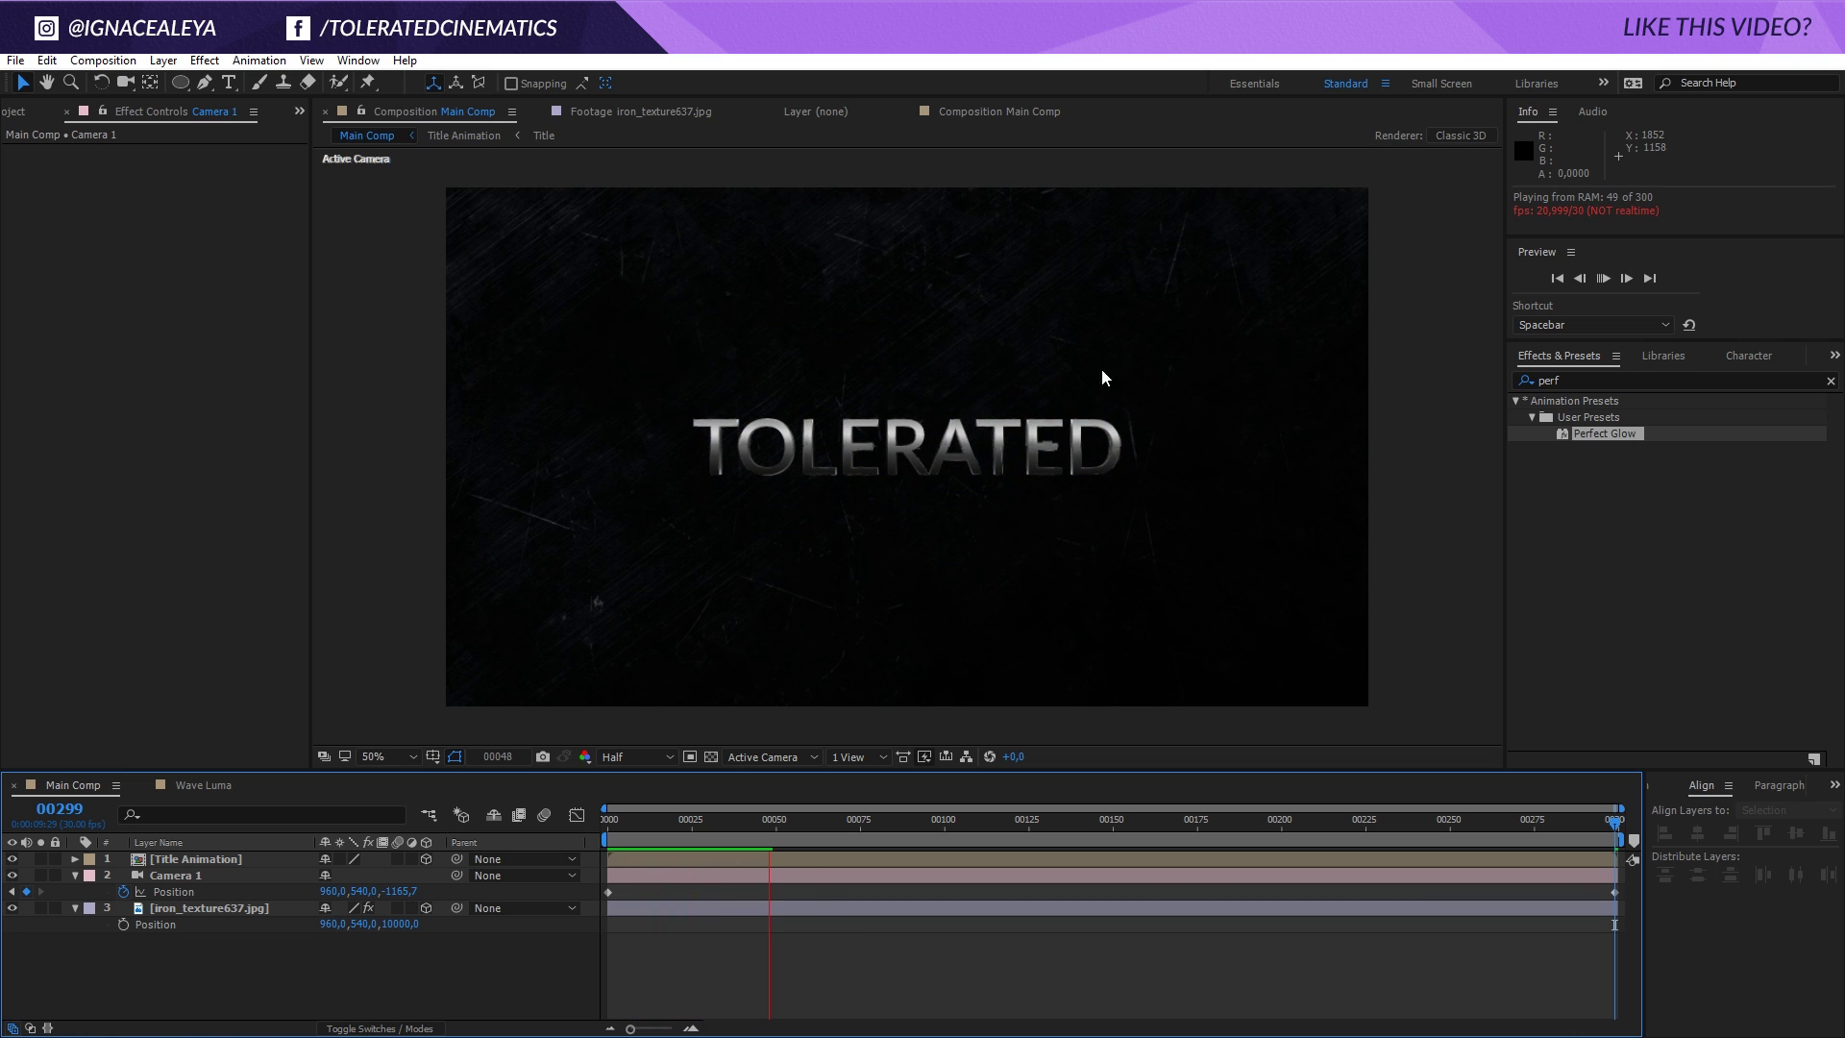
click(722, 834)
click(214, 908)
Add point light Light 1 at Z position 10000, nudged slightly toward the camera.
right_click(247, 972)
mouse_move(292, 787)
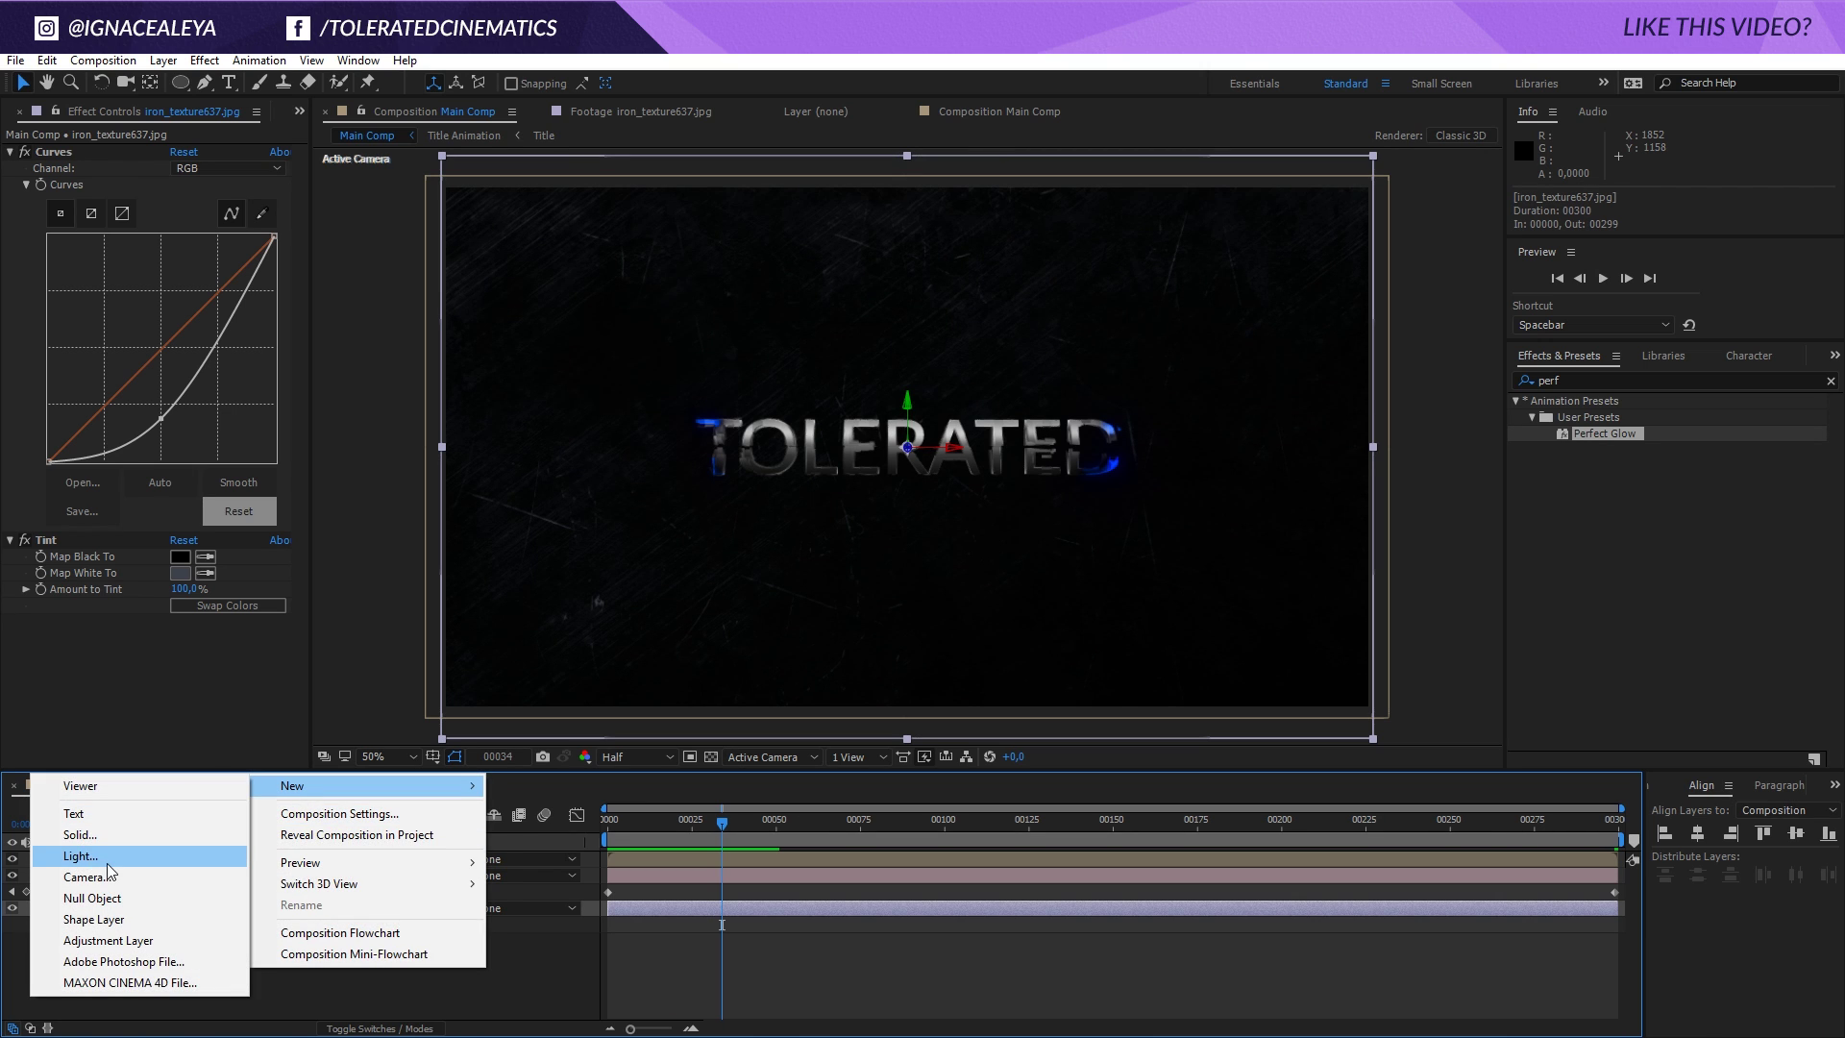
click(108, 860)
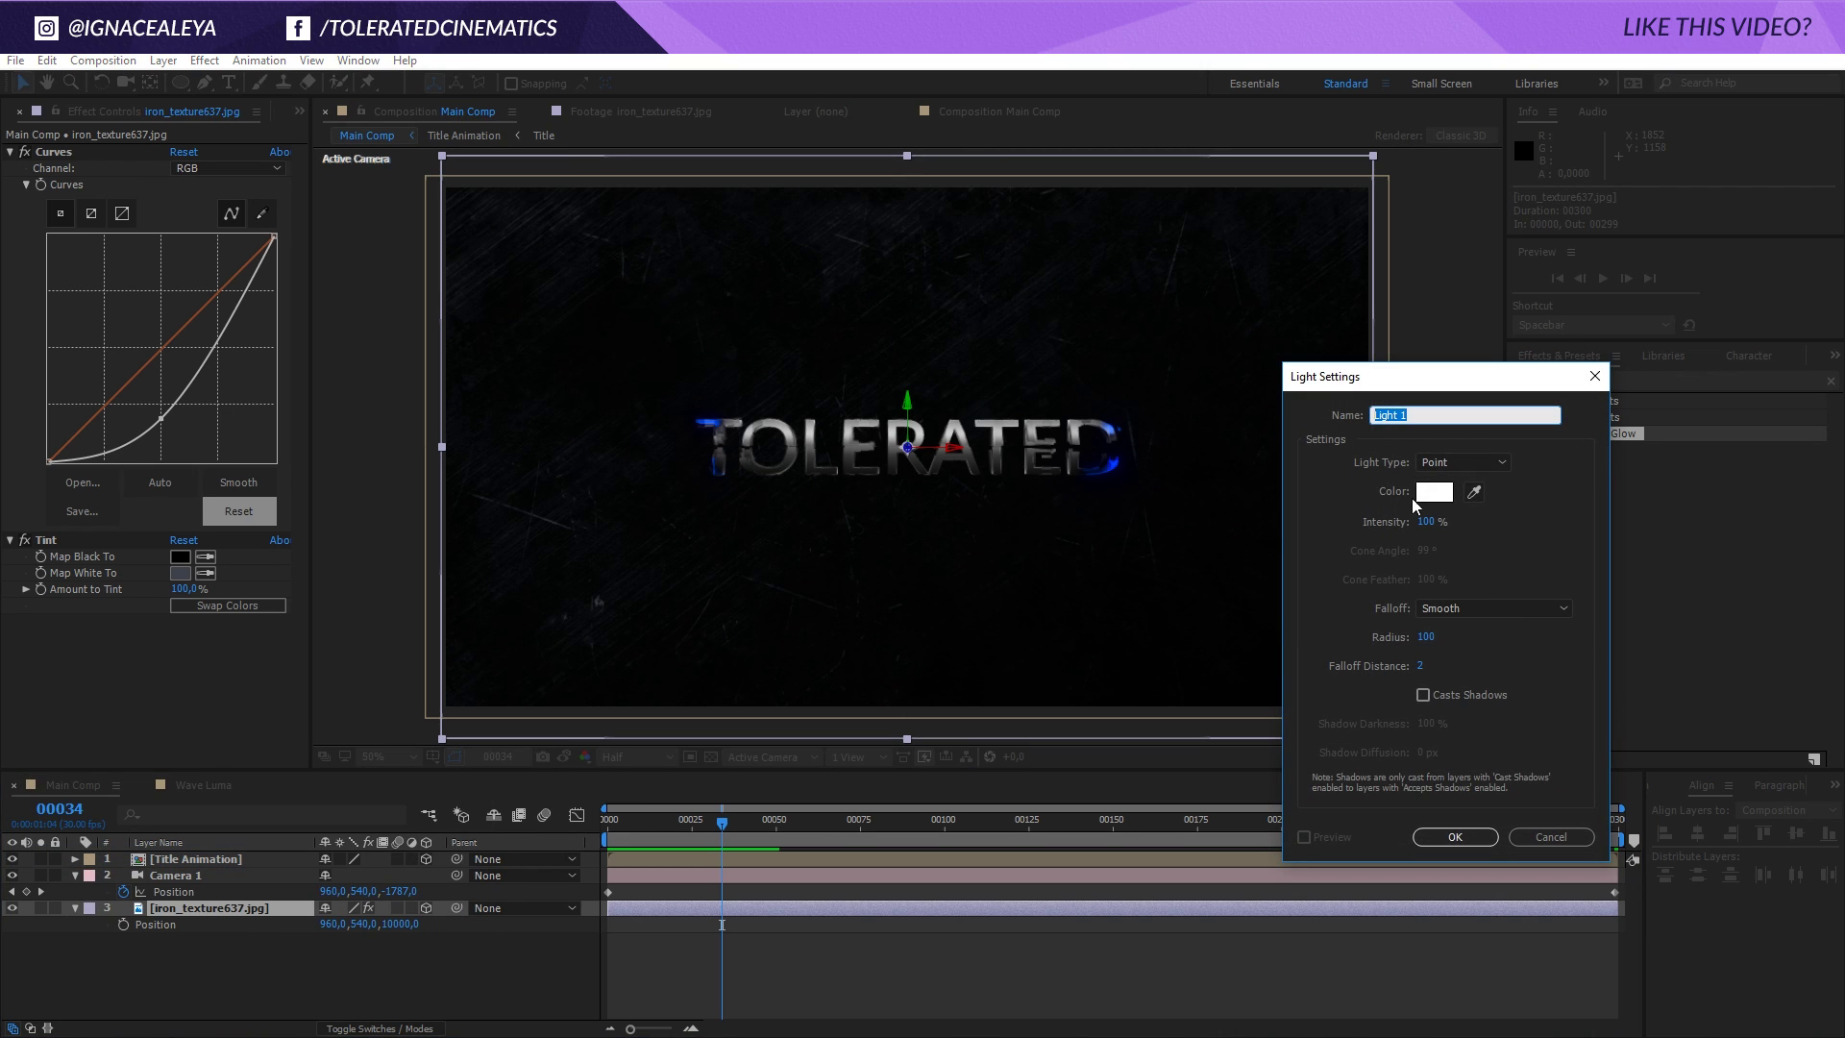
click(1455, 837)
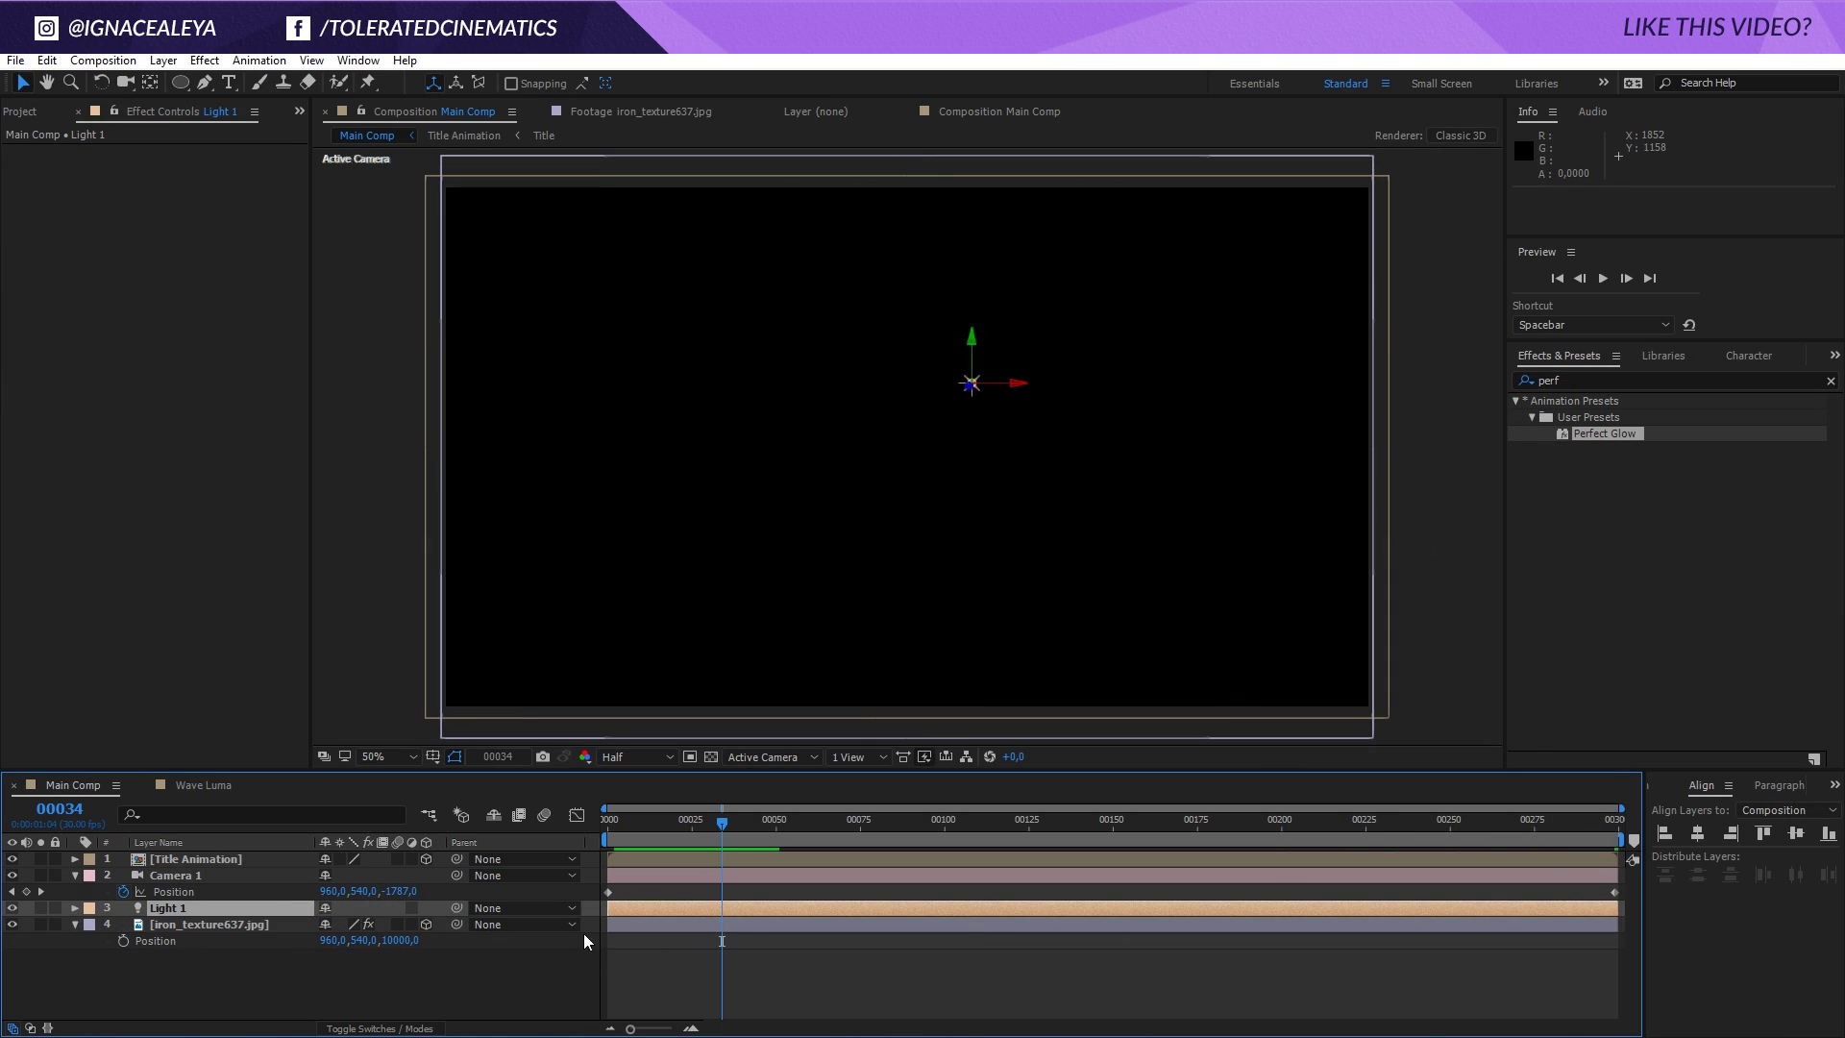
key(p)
click(411, 924)
text(10000)
key(Return)
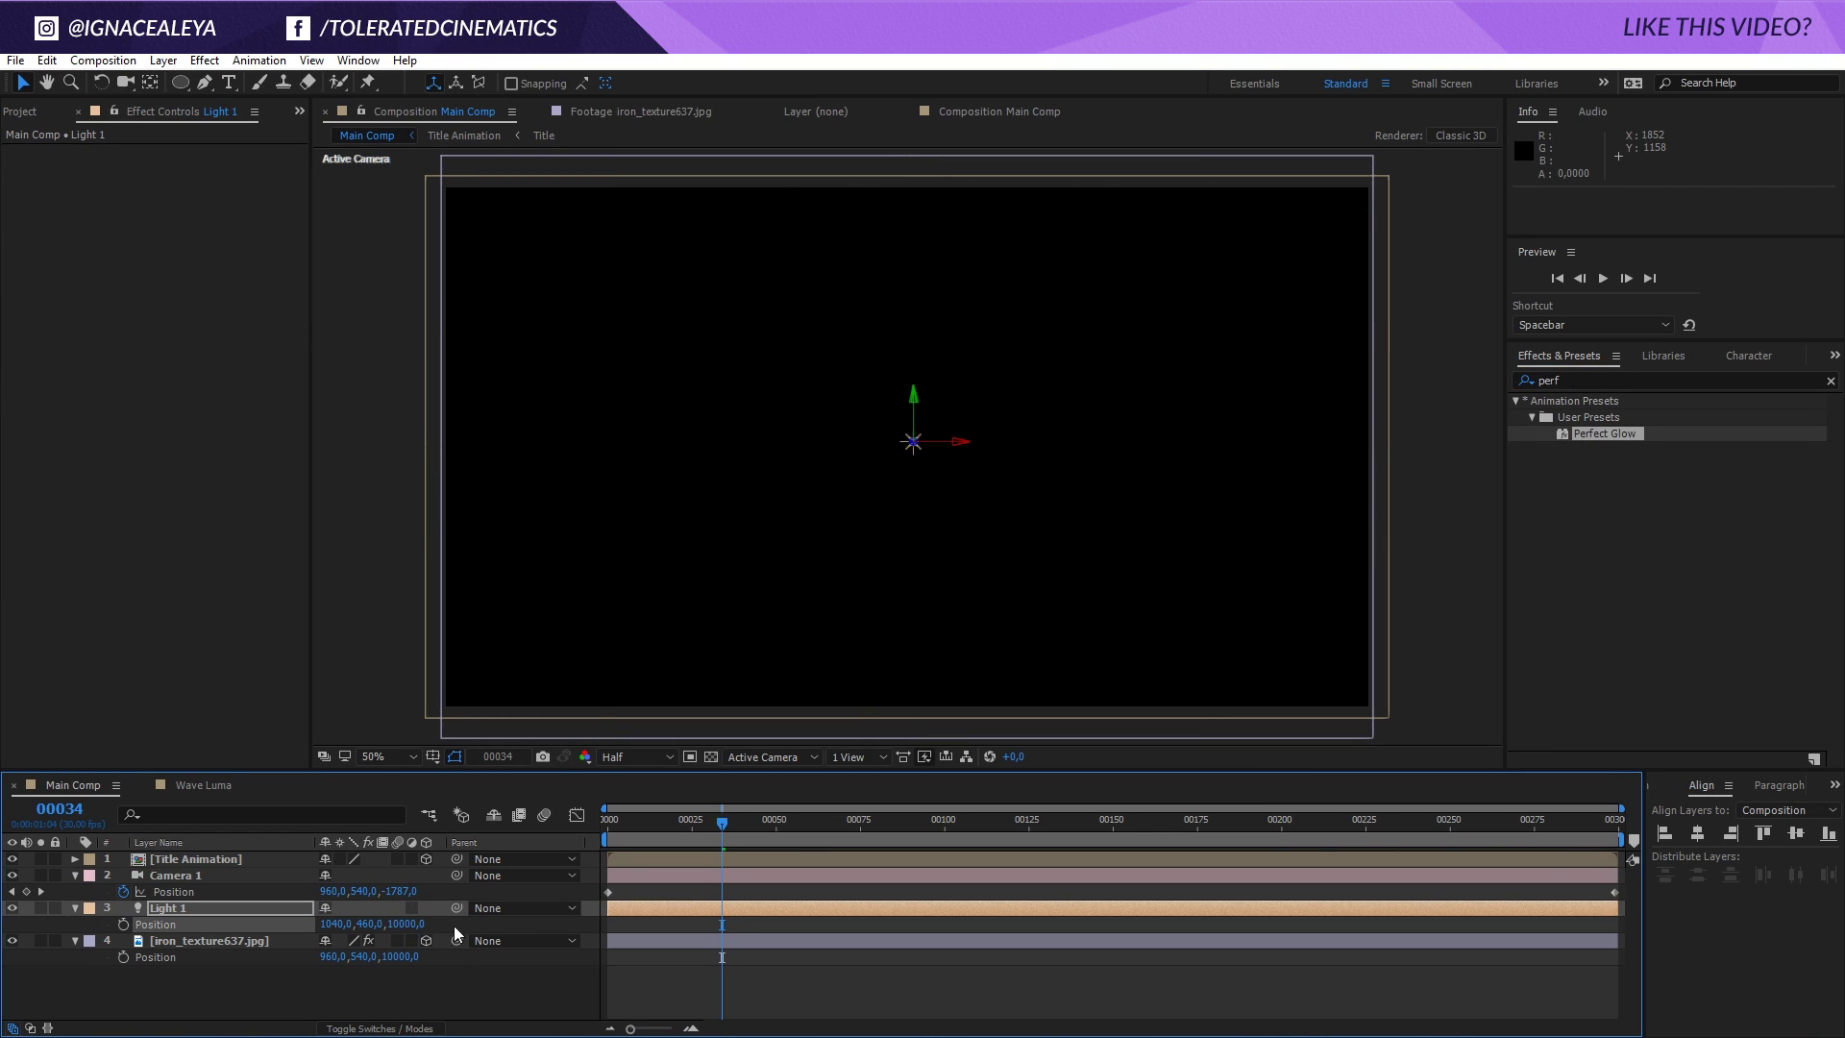
drag(403, 931, 314, 945)
Set Light 1's radius to 1228, intensity to 1421% and falloff distance to about 7496.
click(262, 908)
key(a)
key(a)
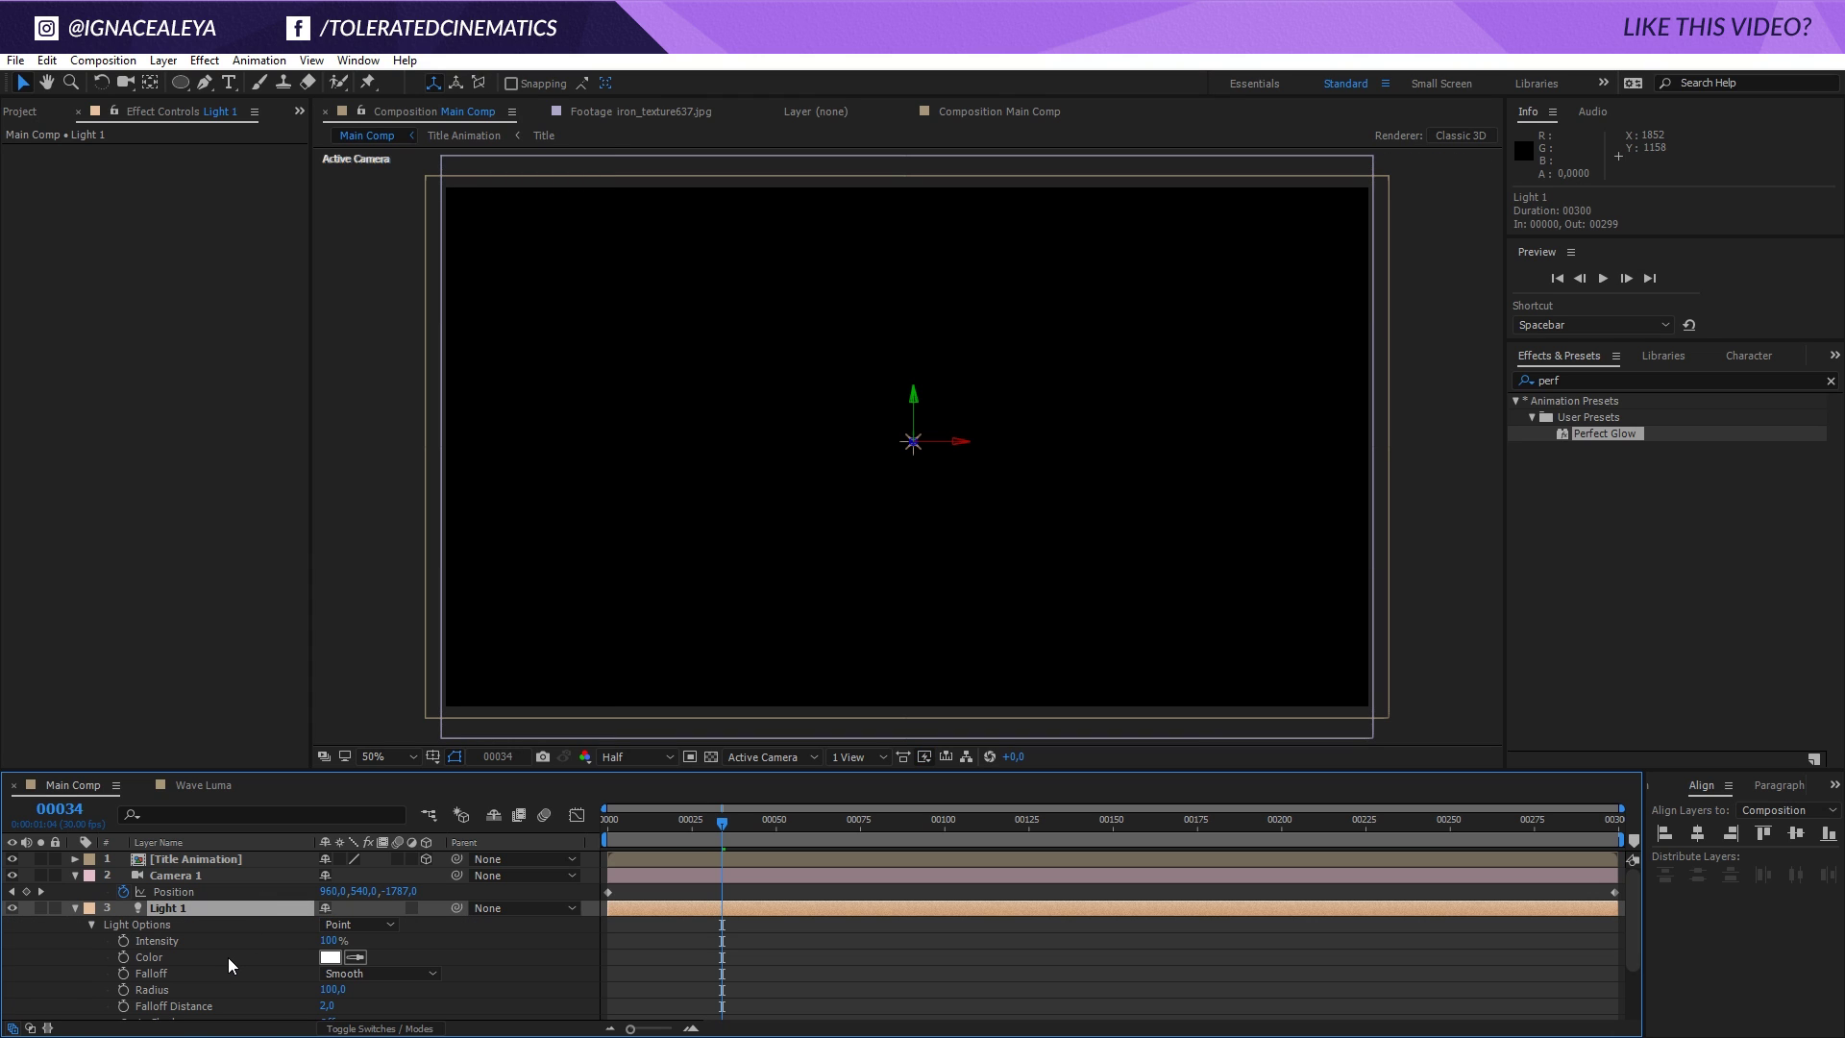
drag(333, 990, 461, 989)
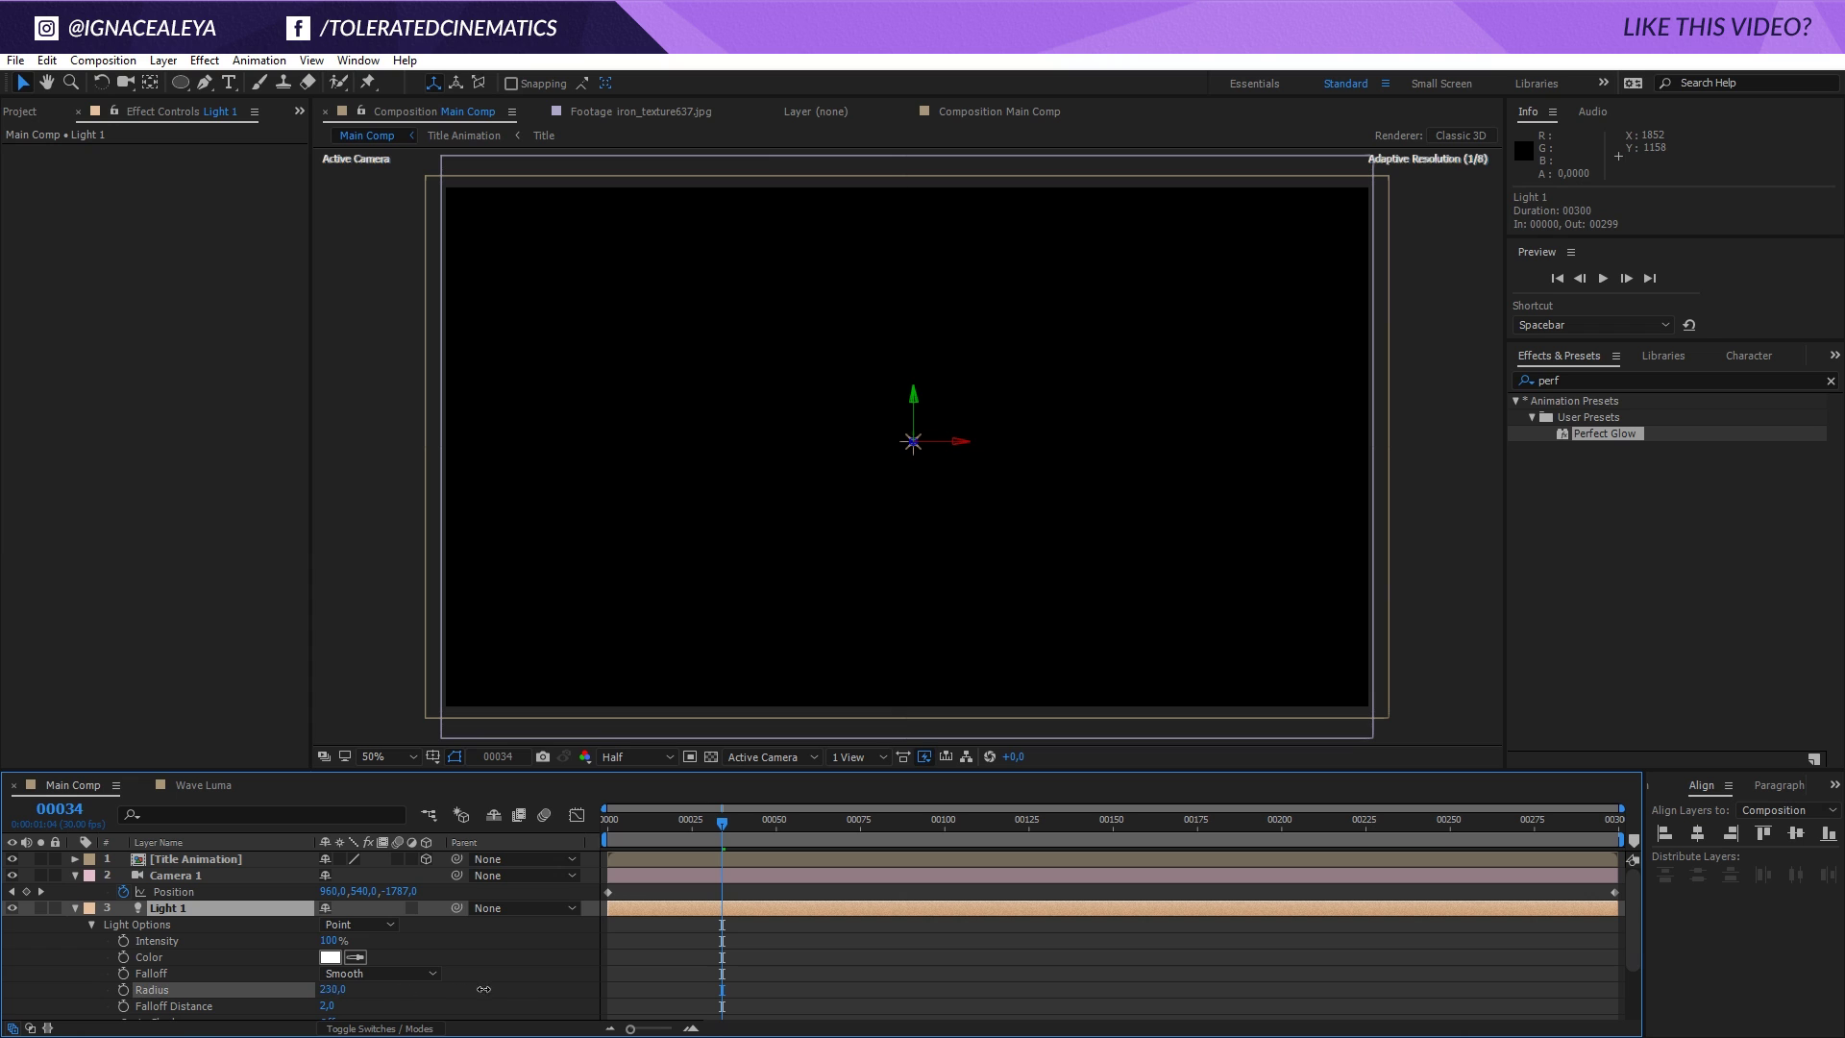
drag(1067, 951, 926, 973)
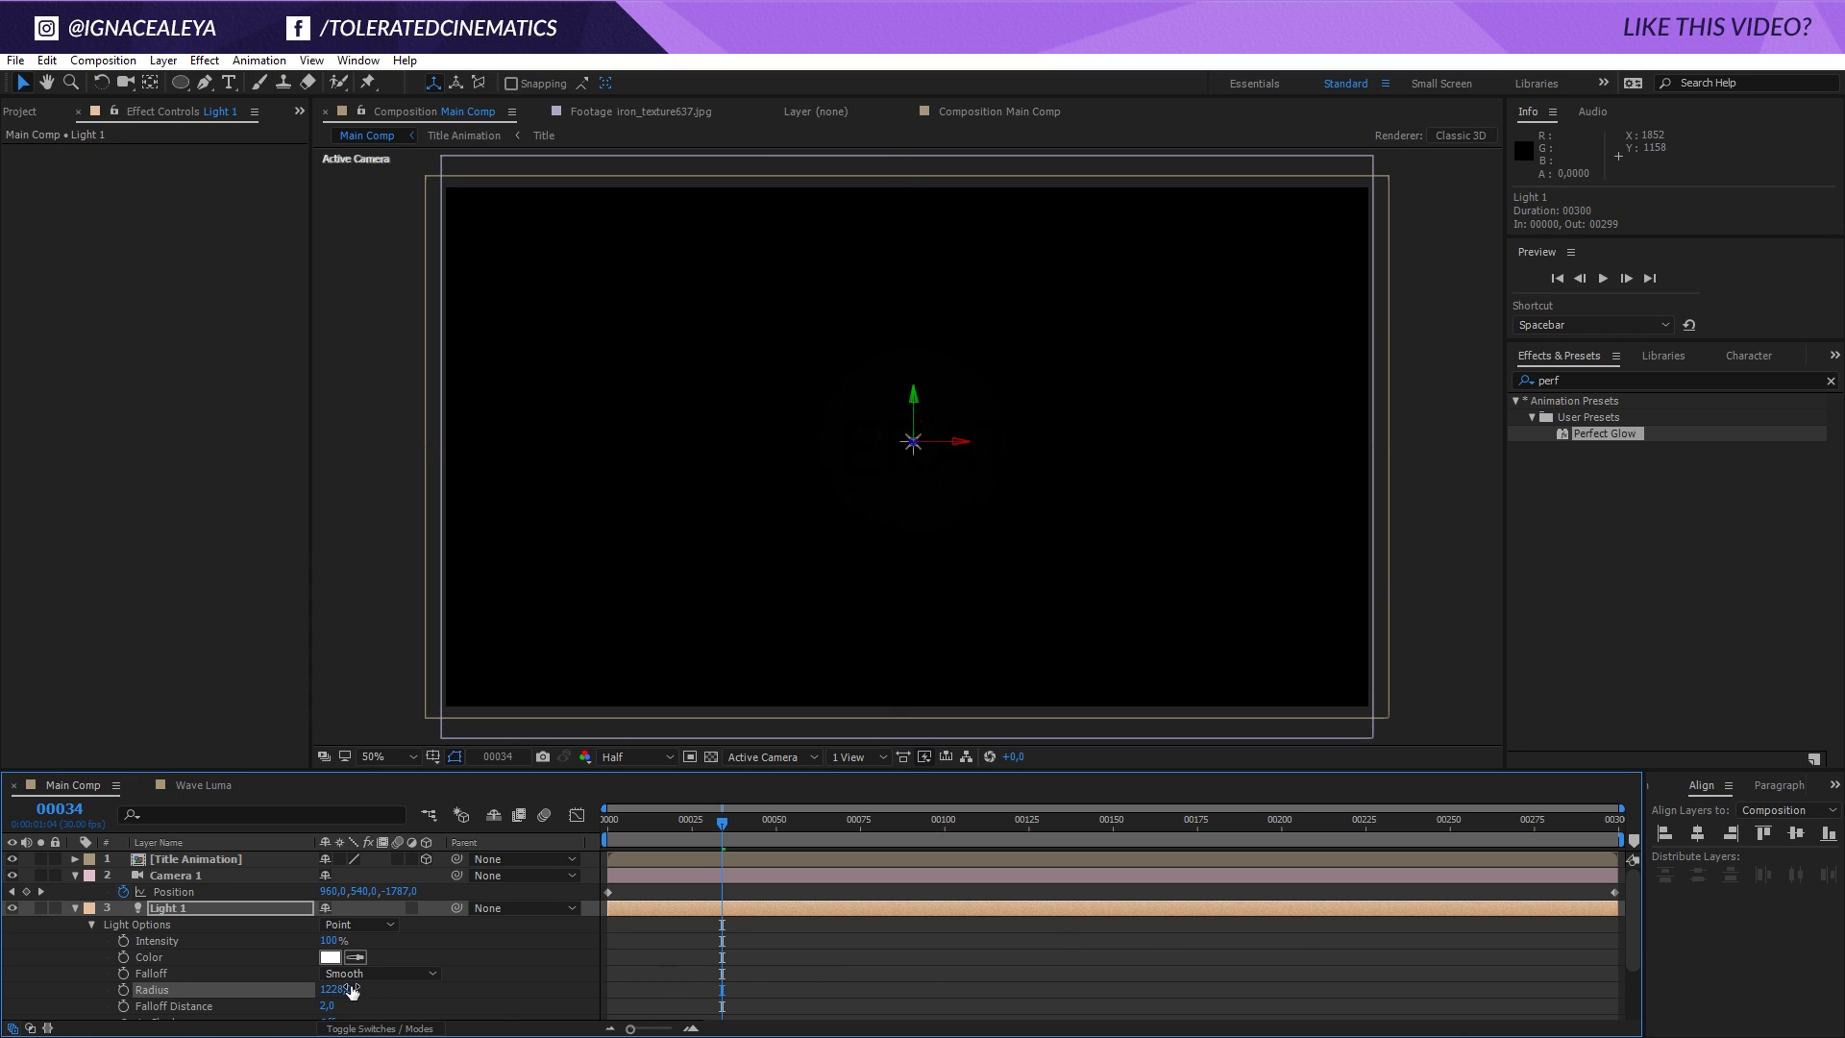
drag(338, 941, 1353, 850)
scroll(233, 988, down, 3)
drag(327, 956, 1778, 855)
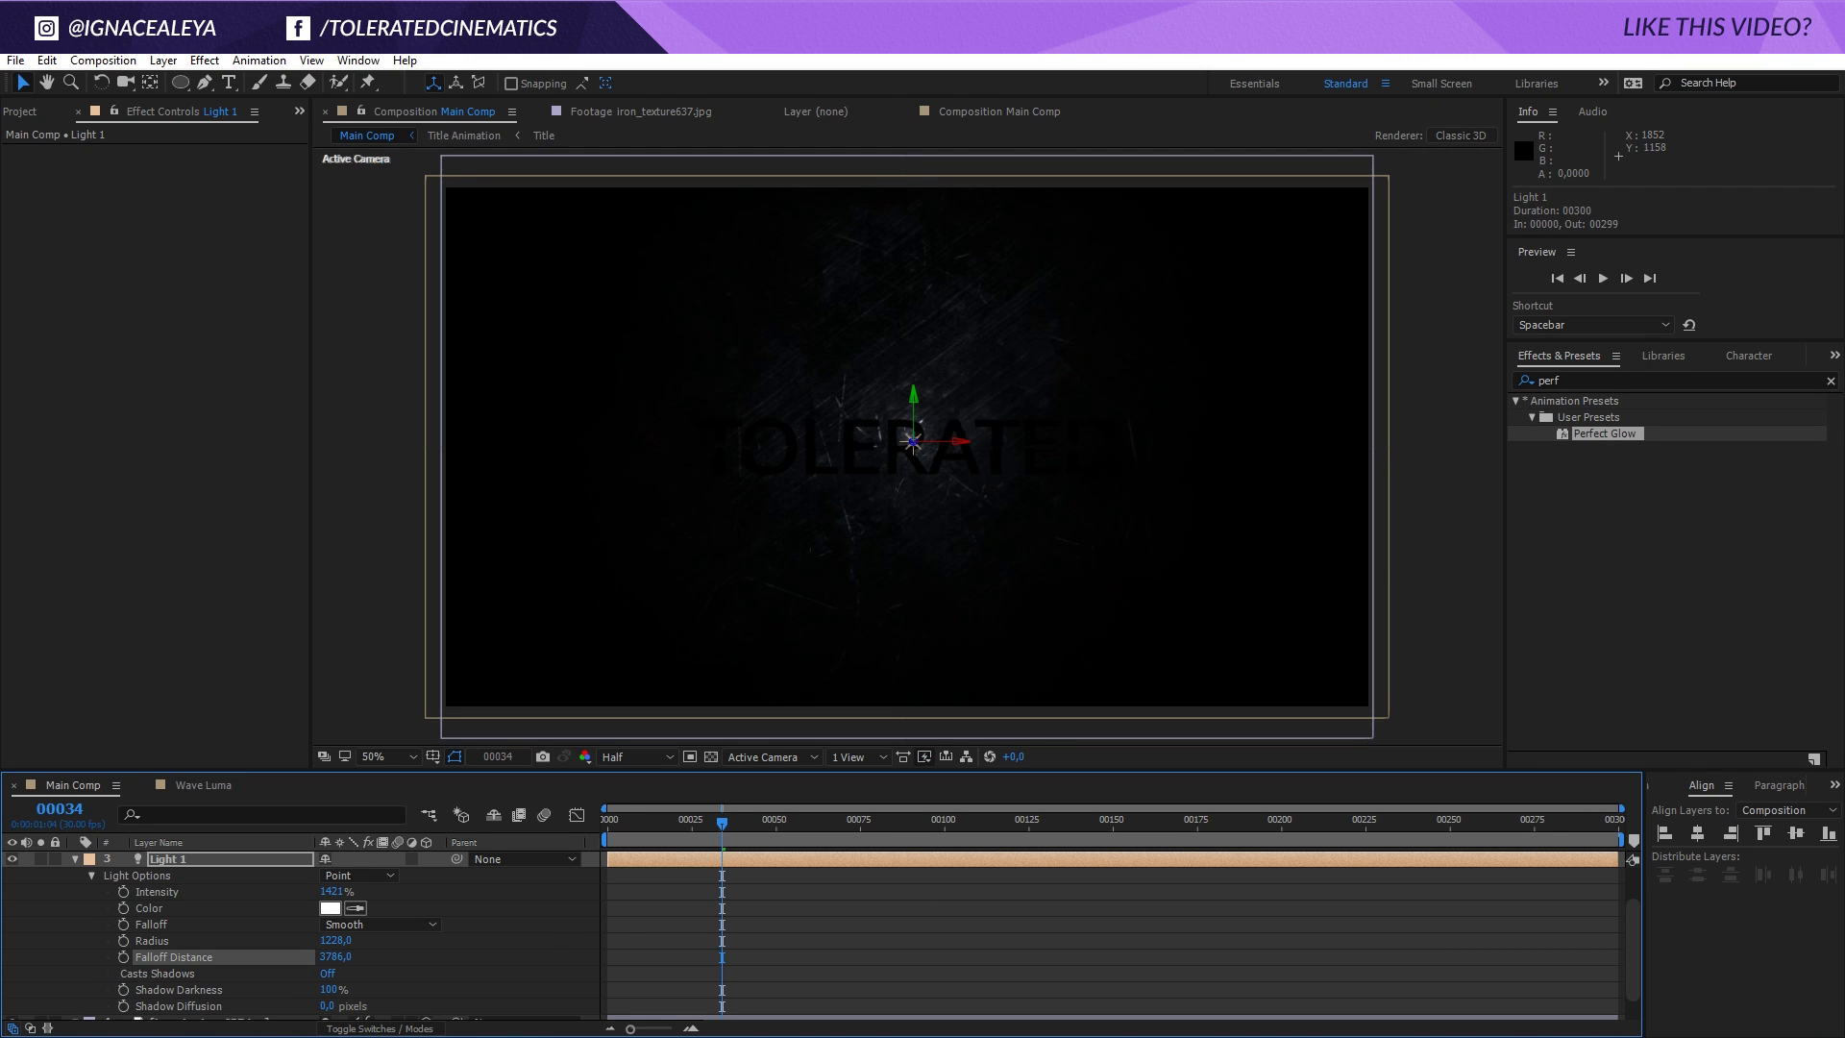
drag(335, 956, 586, 840)
scroll(240, 889, up, 2)
click(182, 858)
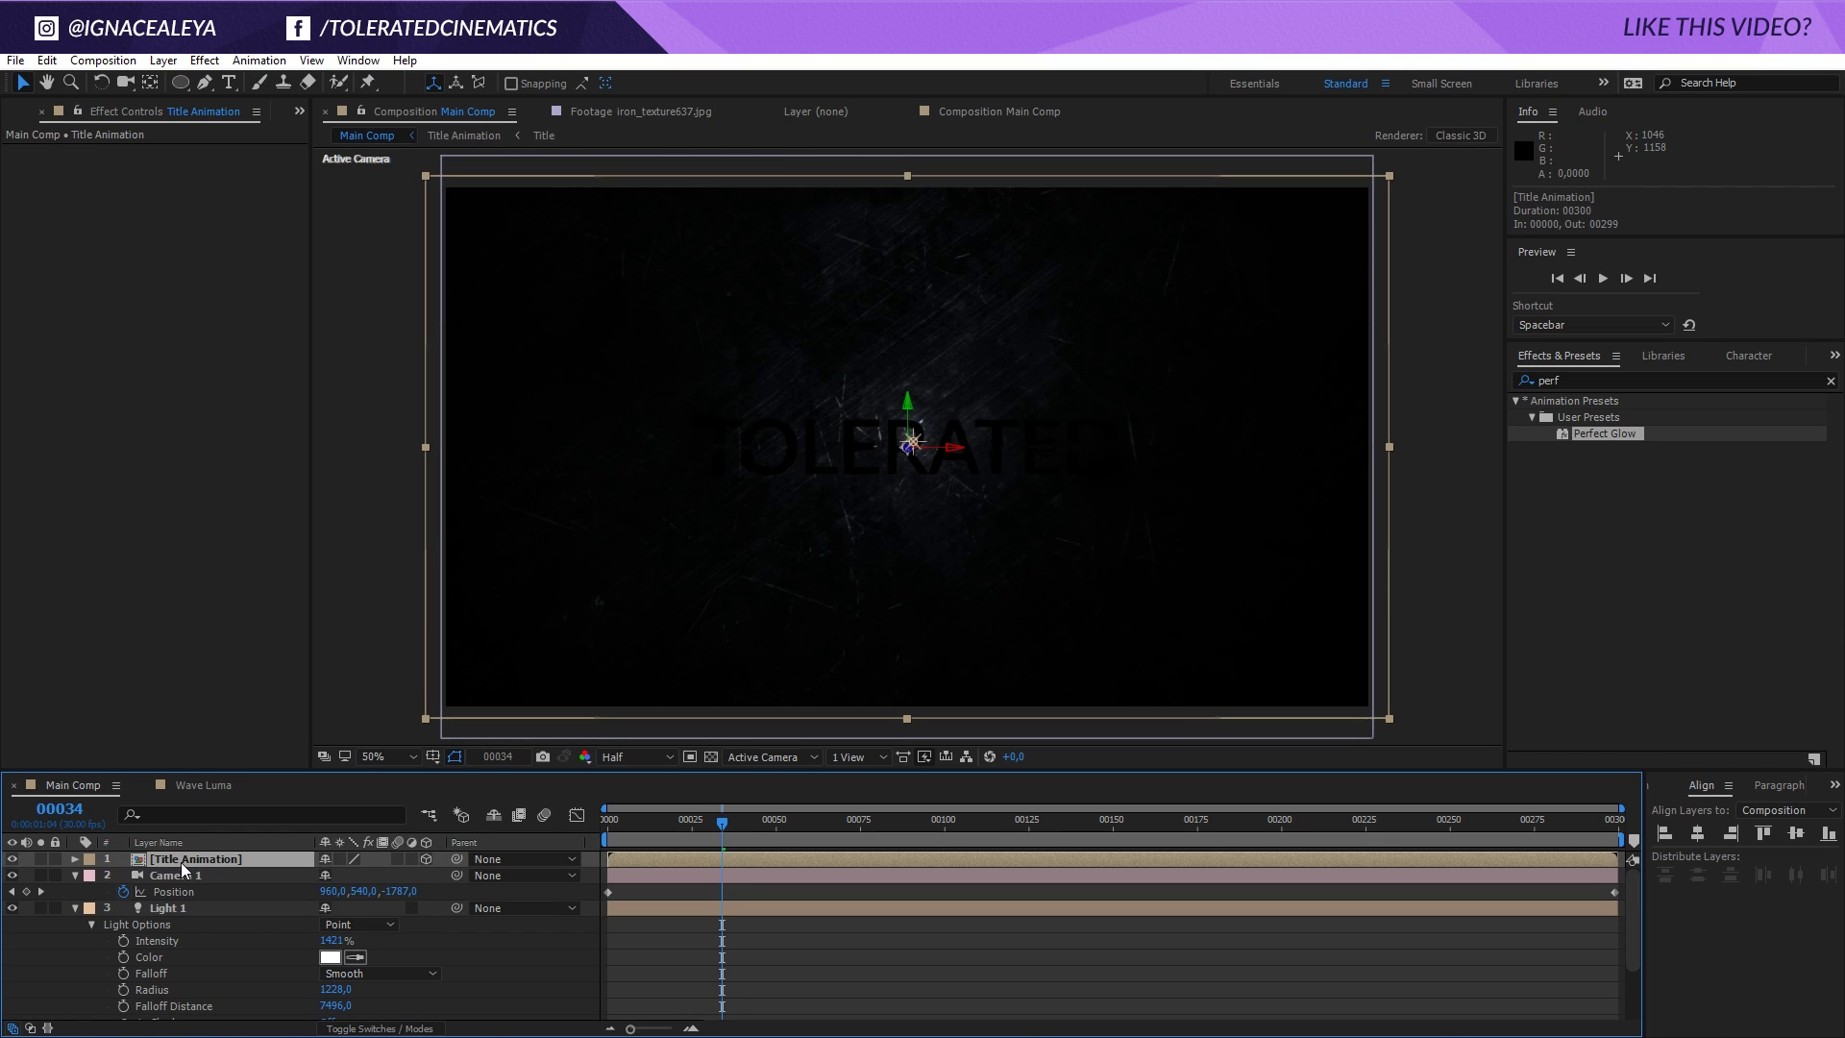
Set the Title Animation layer's Accepts Lights option to Off.
key(a)
key(a)
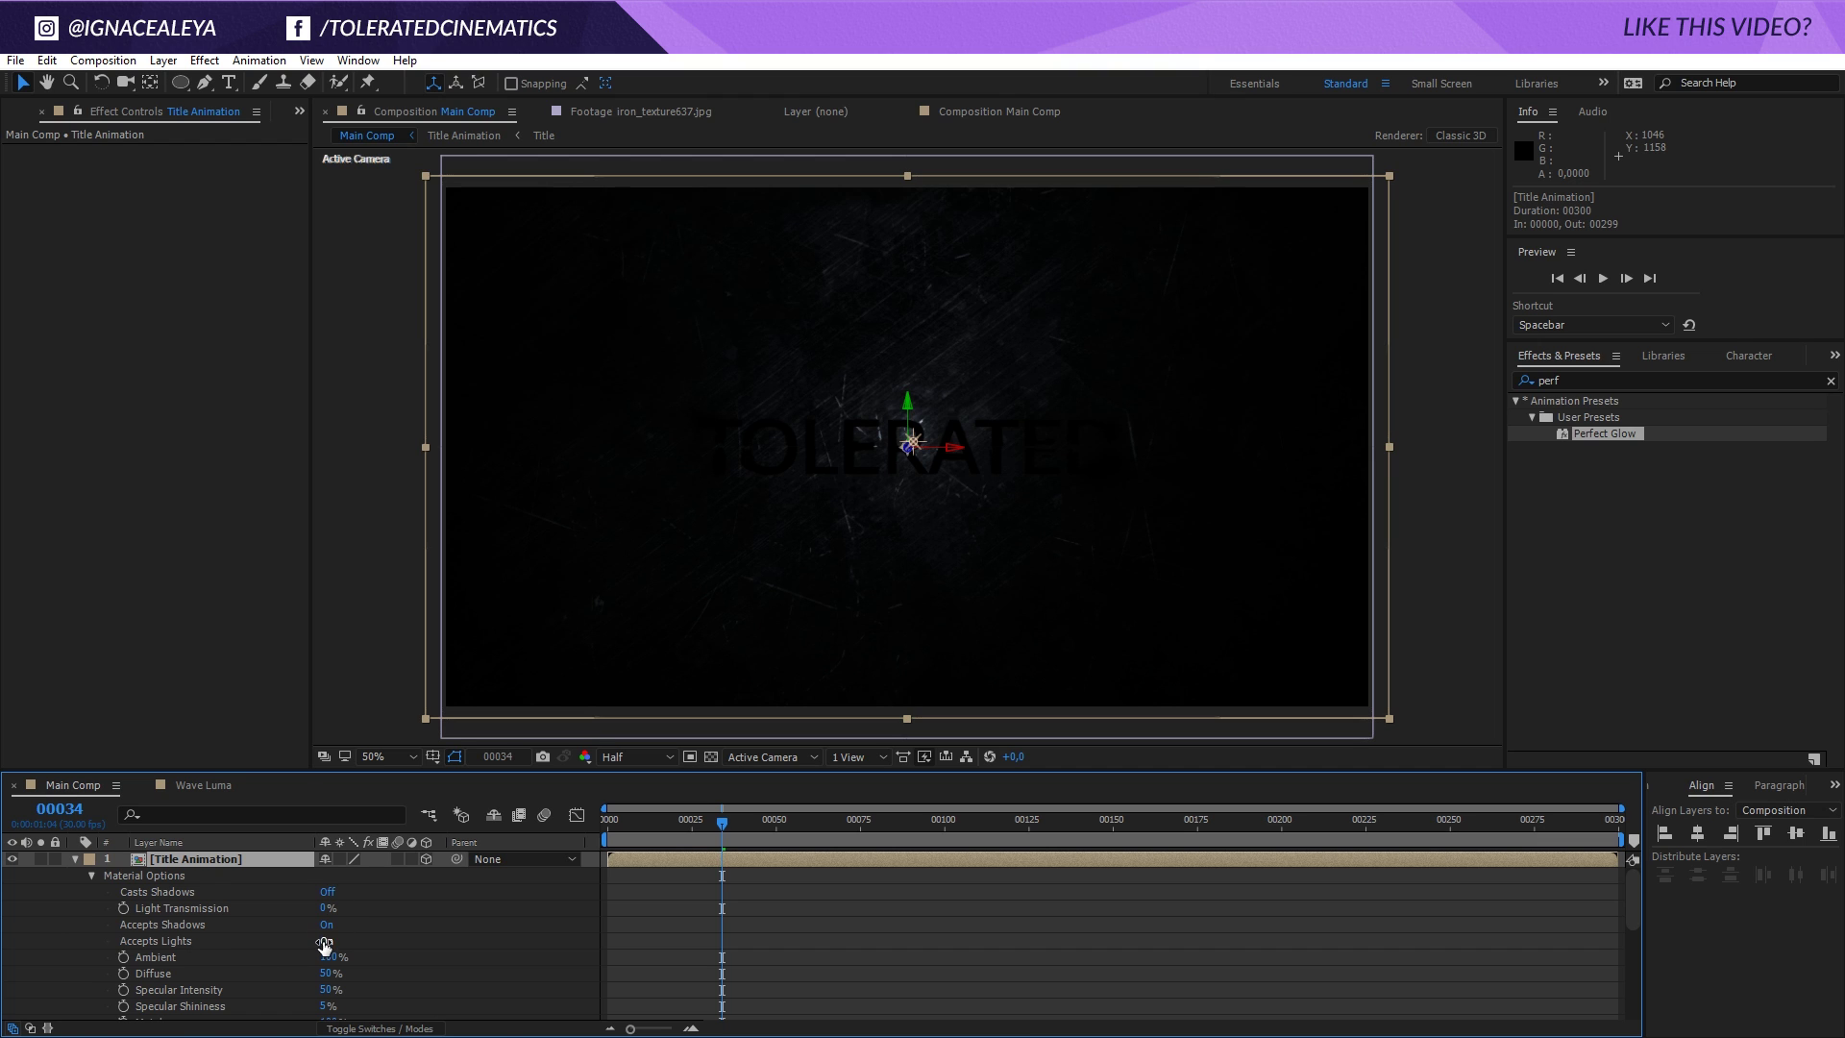
click(327, 941)
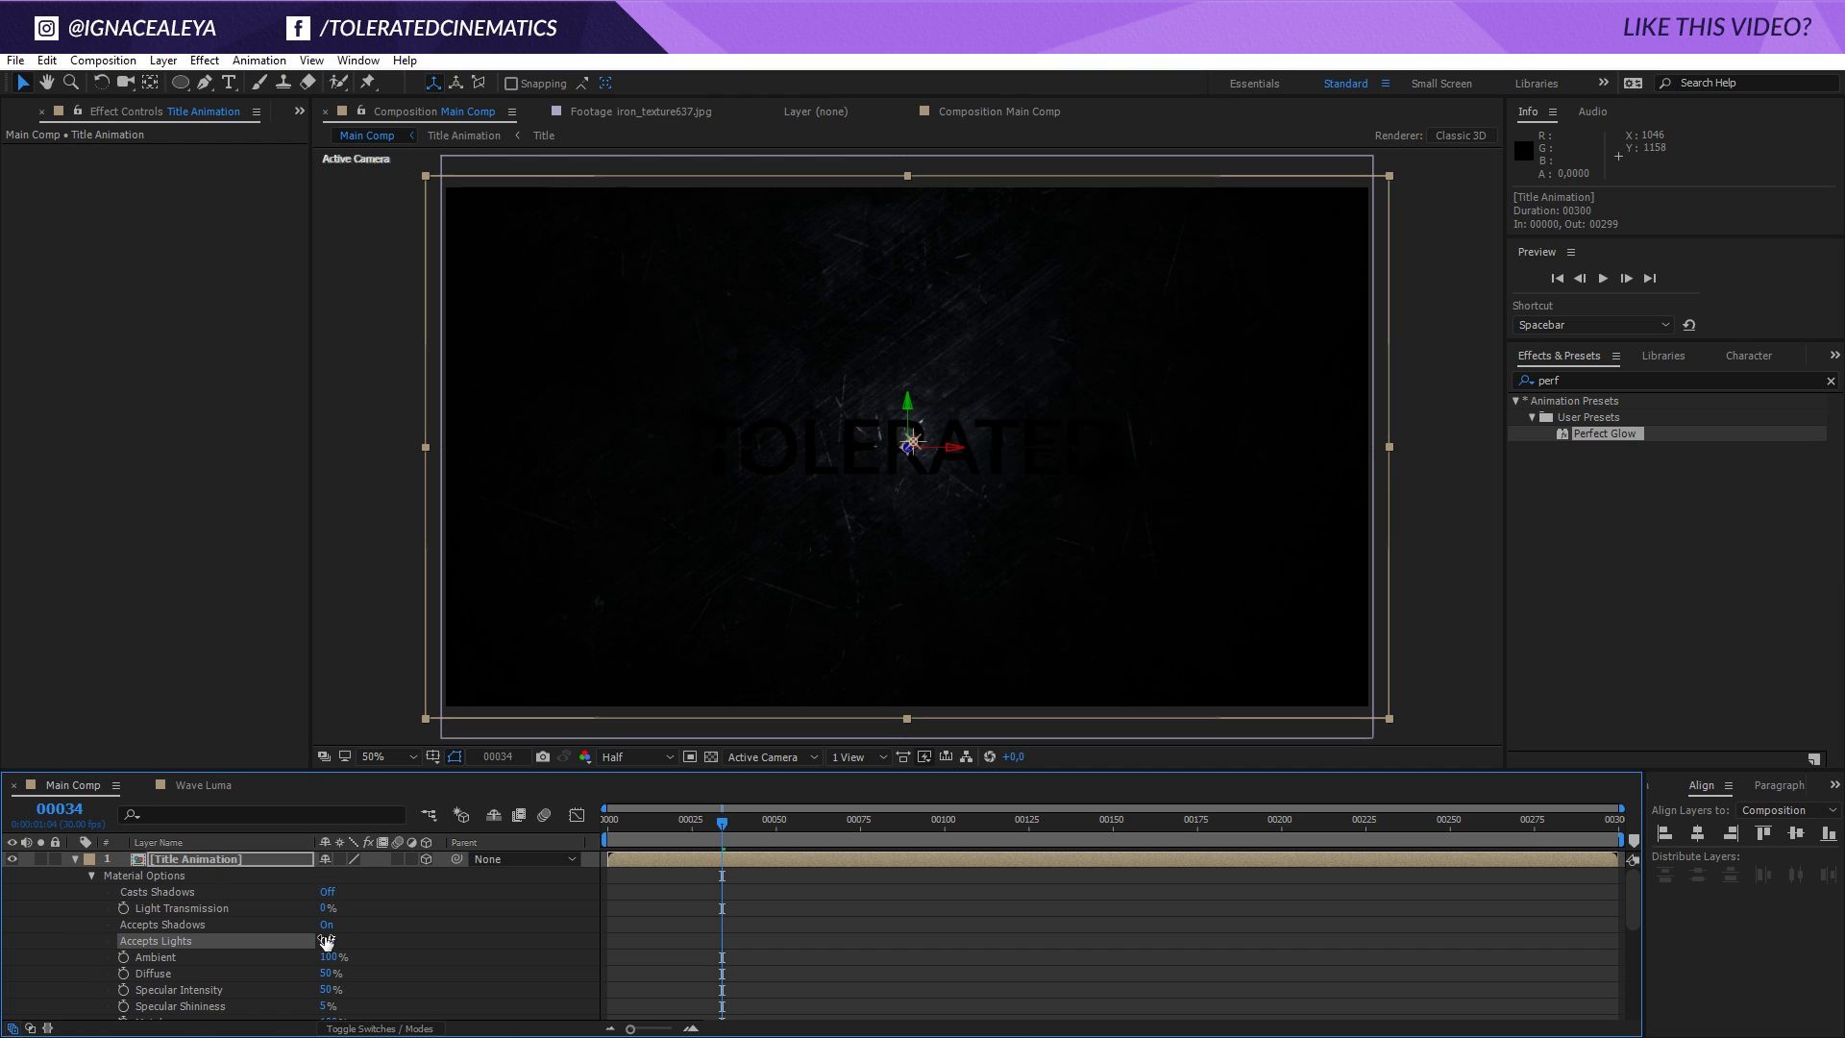
click(74, 860)
Give Light 1 a pale blue colour.
click(168, 907)
click(14, 908)
click(14, 908)
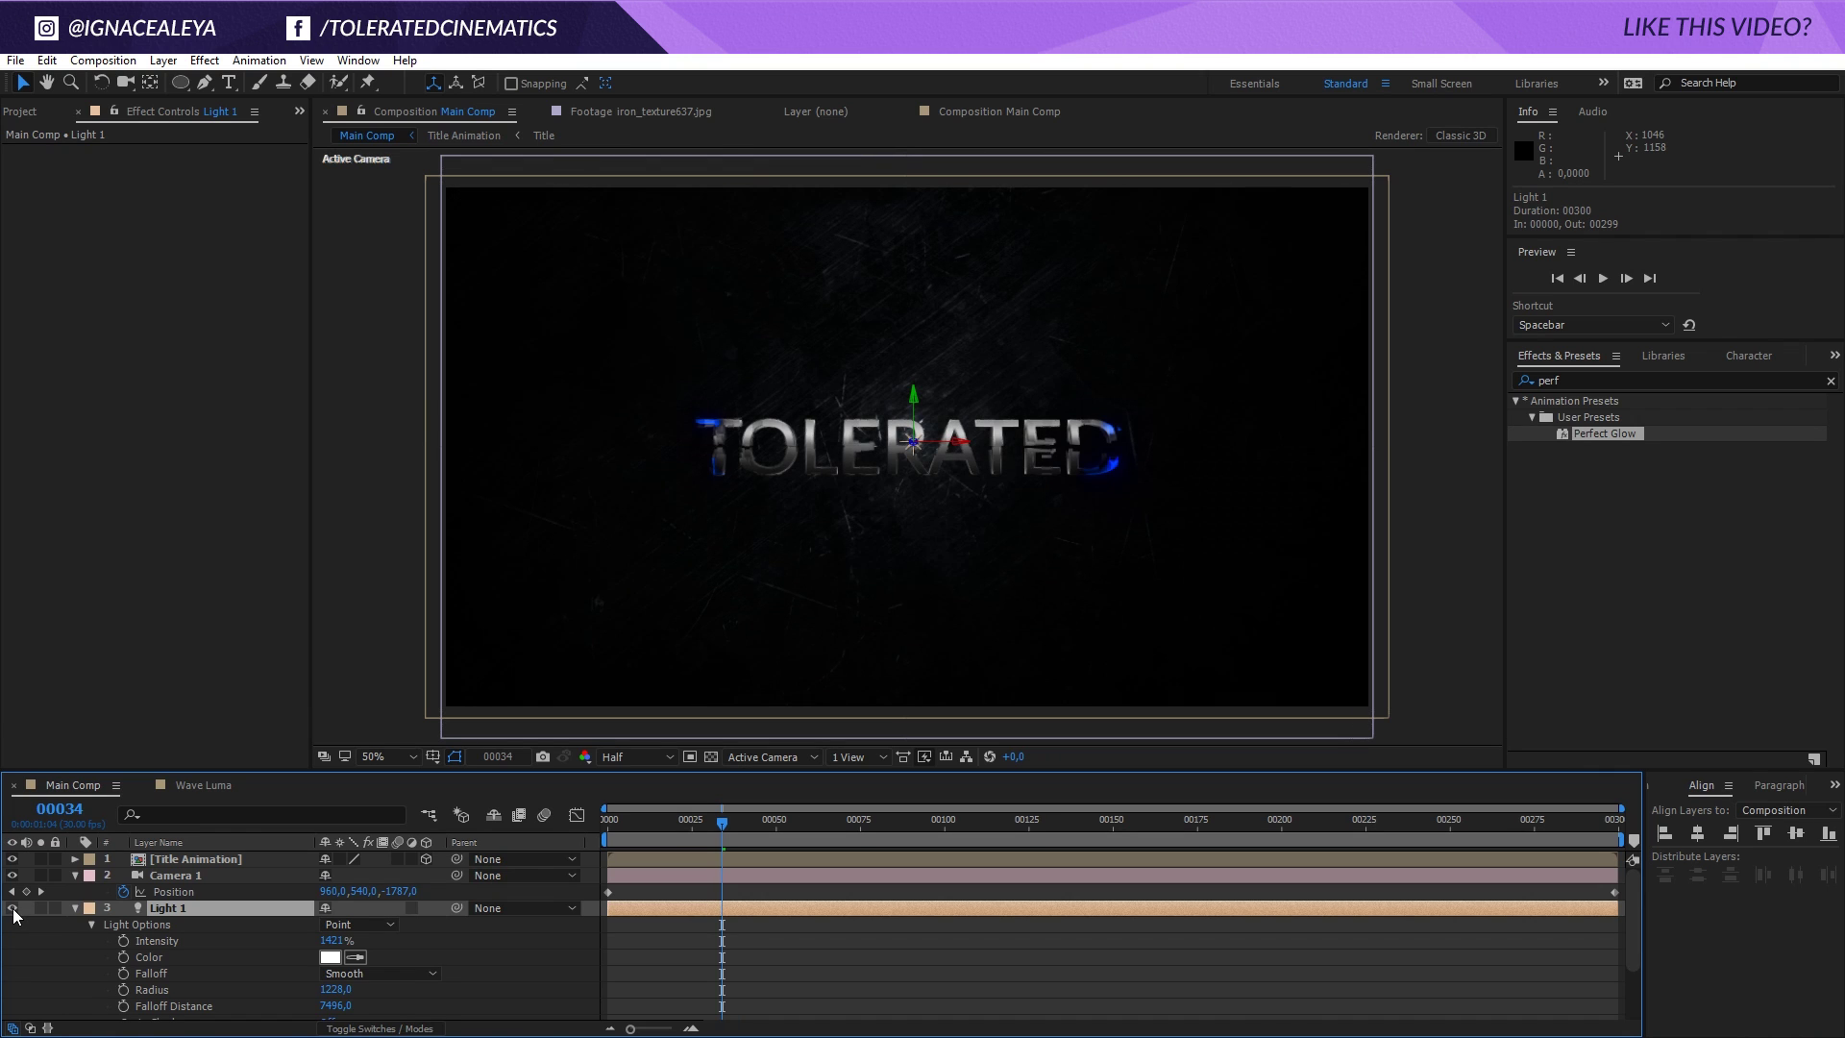
click(330, 957)
click(1370, 696)
drag(1231, 648, 1294, 627)
click(1520, 598)
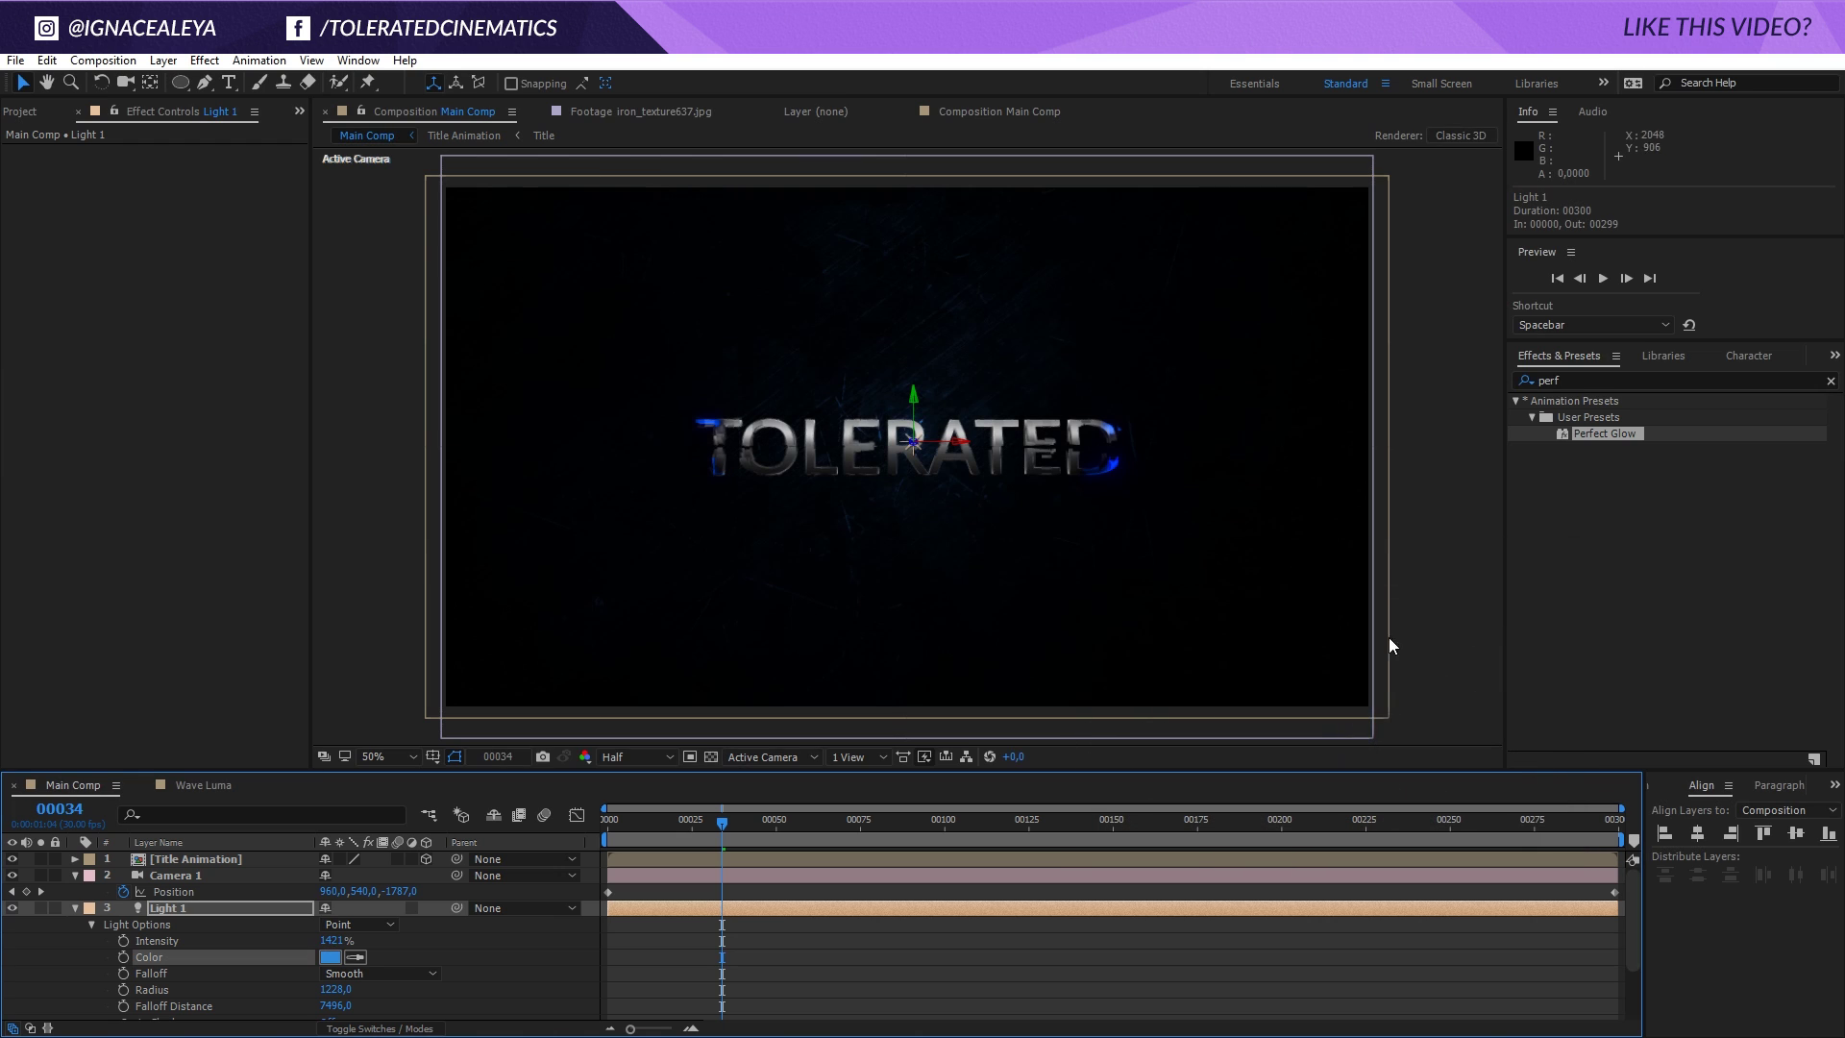
click(330, 958)
drag(1206, 663, 1197, 630)
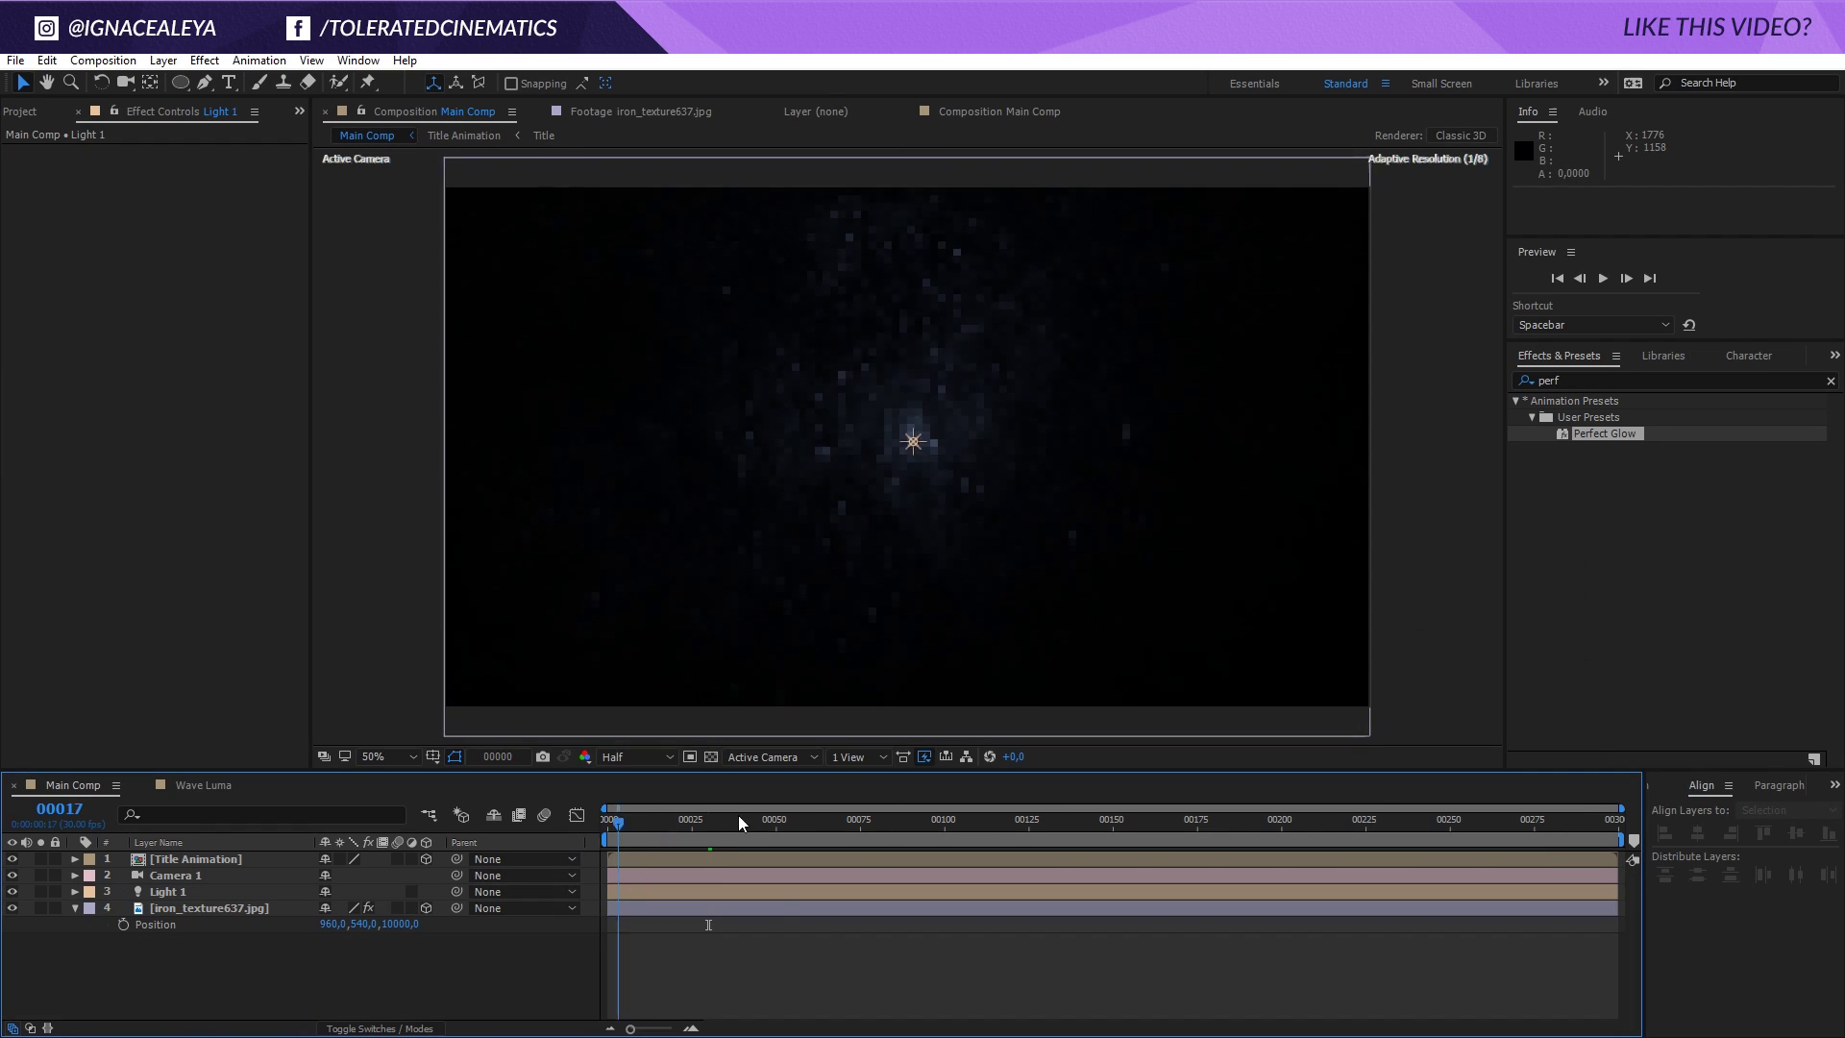
right_click(326, 975)
mouse_move(386, 794)
click(223, 929)
click(205, 59)
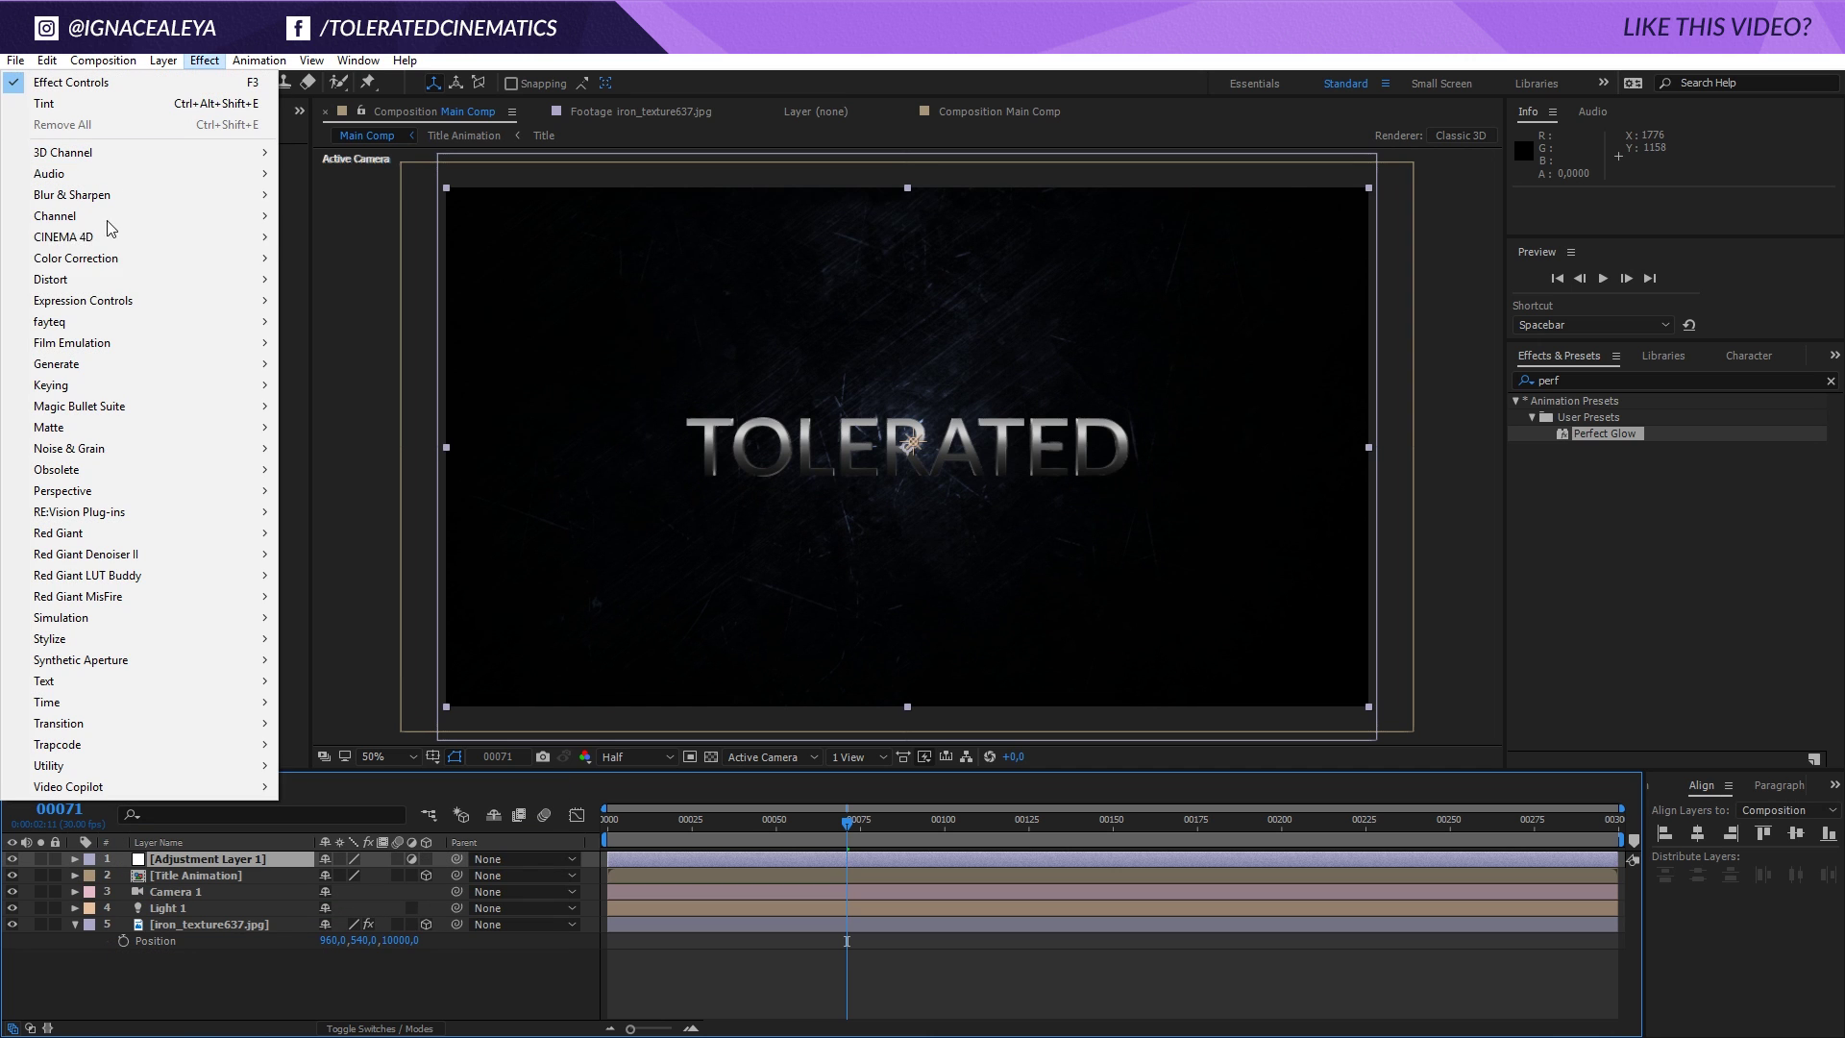
mouse_move(92, 264)
click(346, 639)
drag(111, 399, 112, 420)
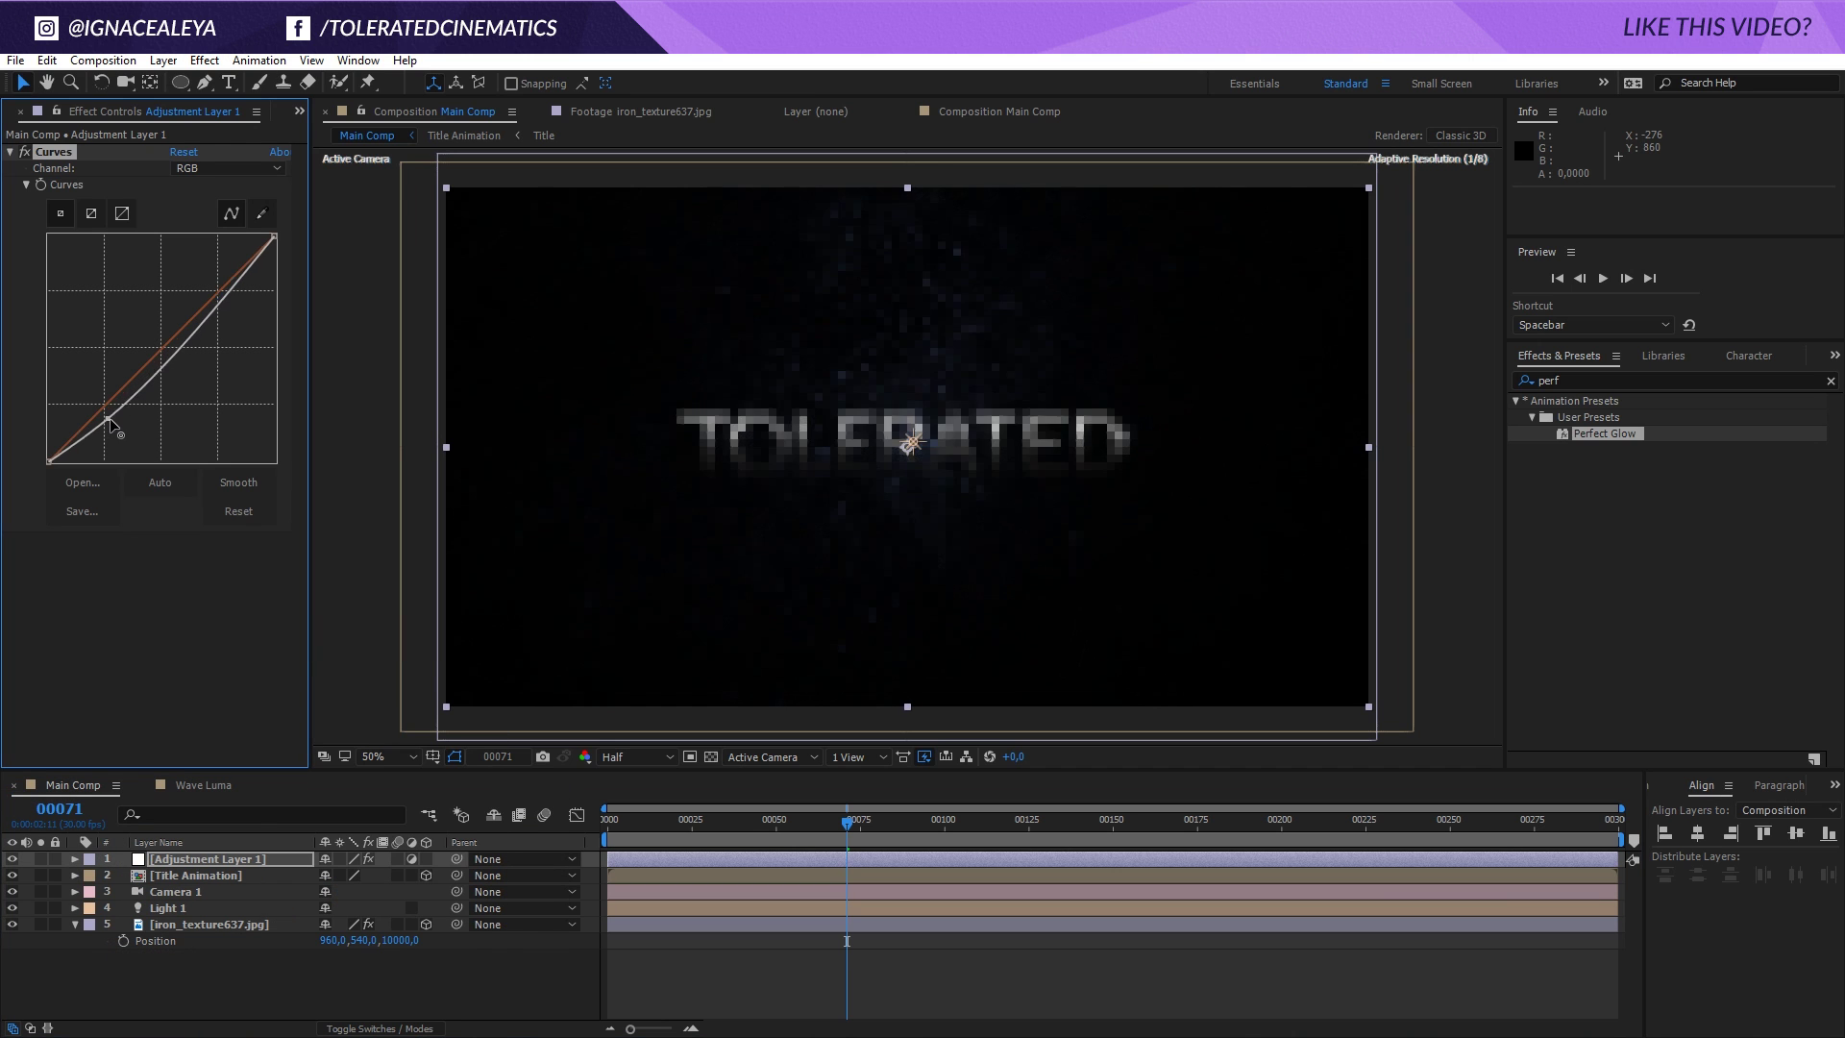
drag(188, 323, 189, 307)
drag(111, 420, 106, 406)
click(227, 168)
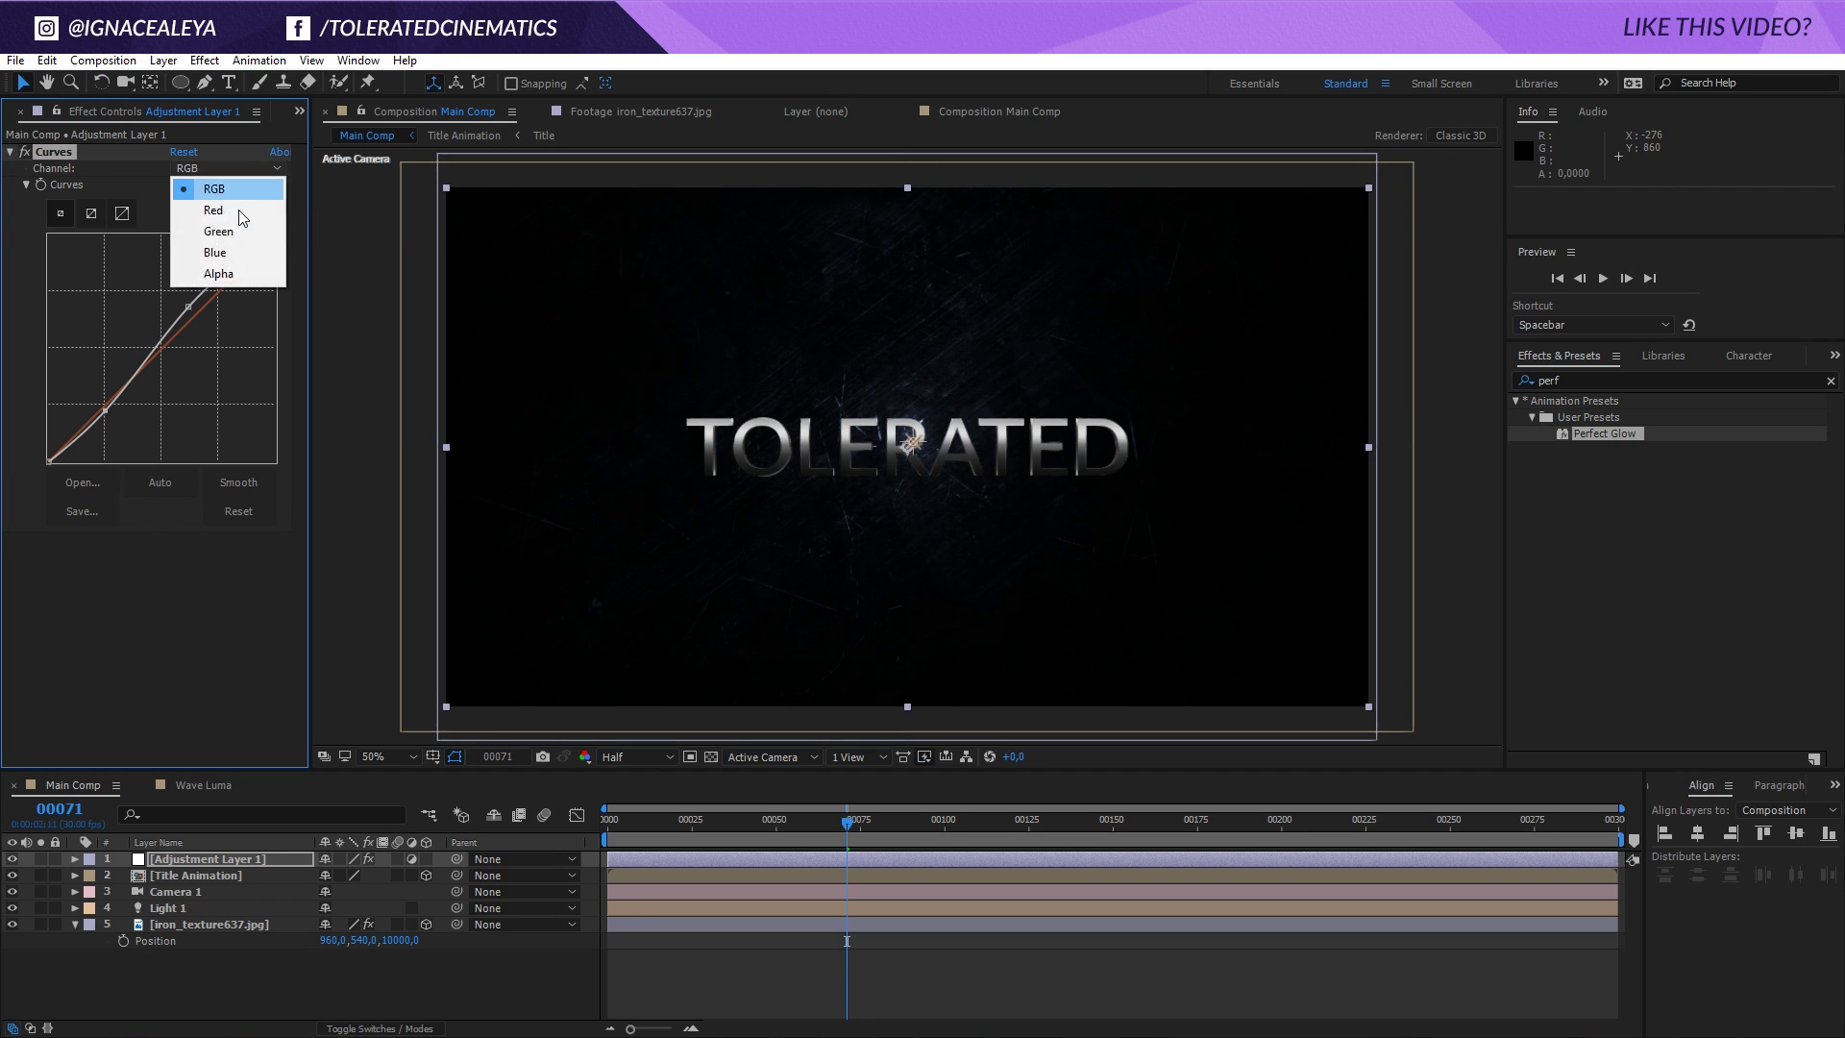
click(234, 210)
click(213, 169)
click(214, 252)
drag(179, 332, 170, 313)
click(237, 171)
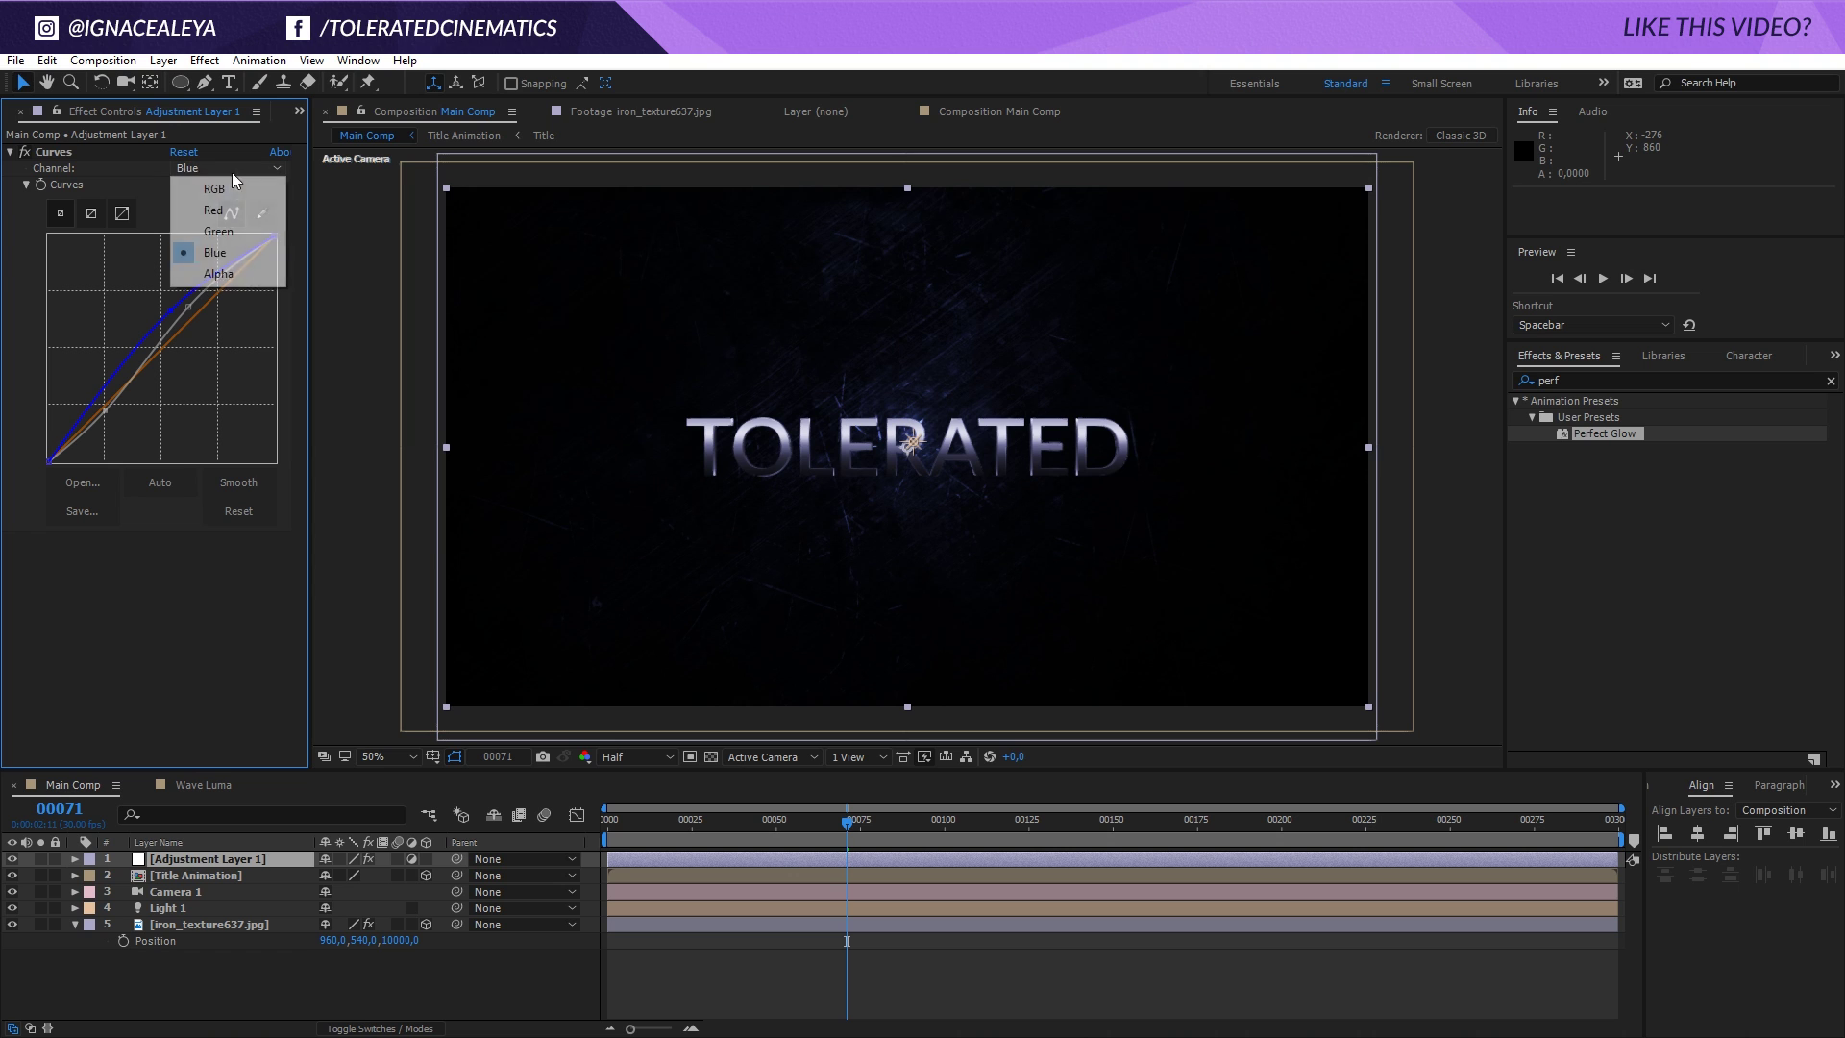
click(213, 209)
click(227, 168)
click(213, 210)
drag(163, 349, 165, 376)
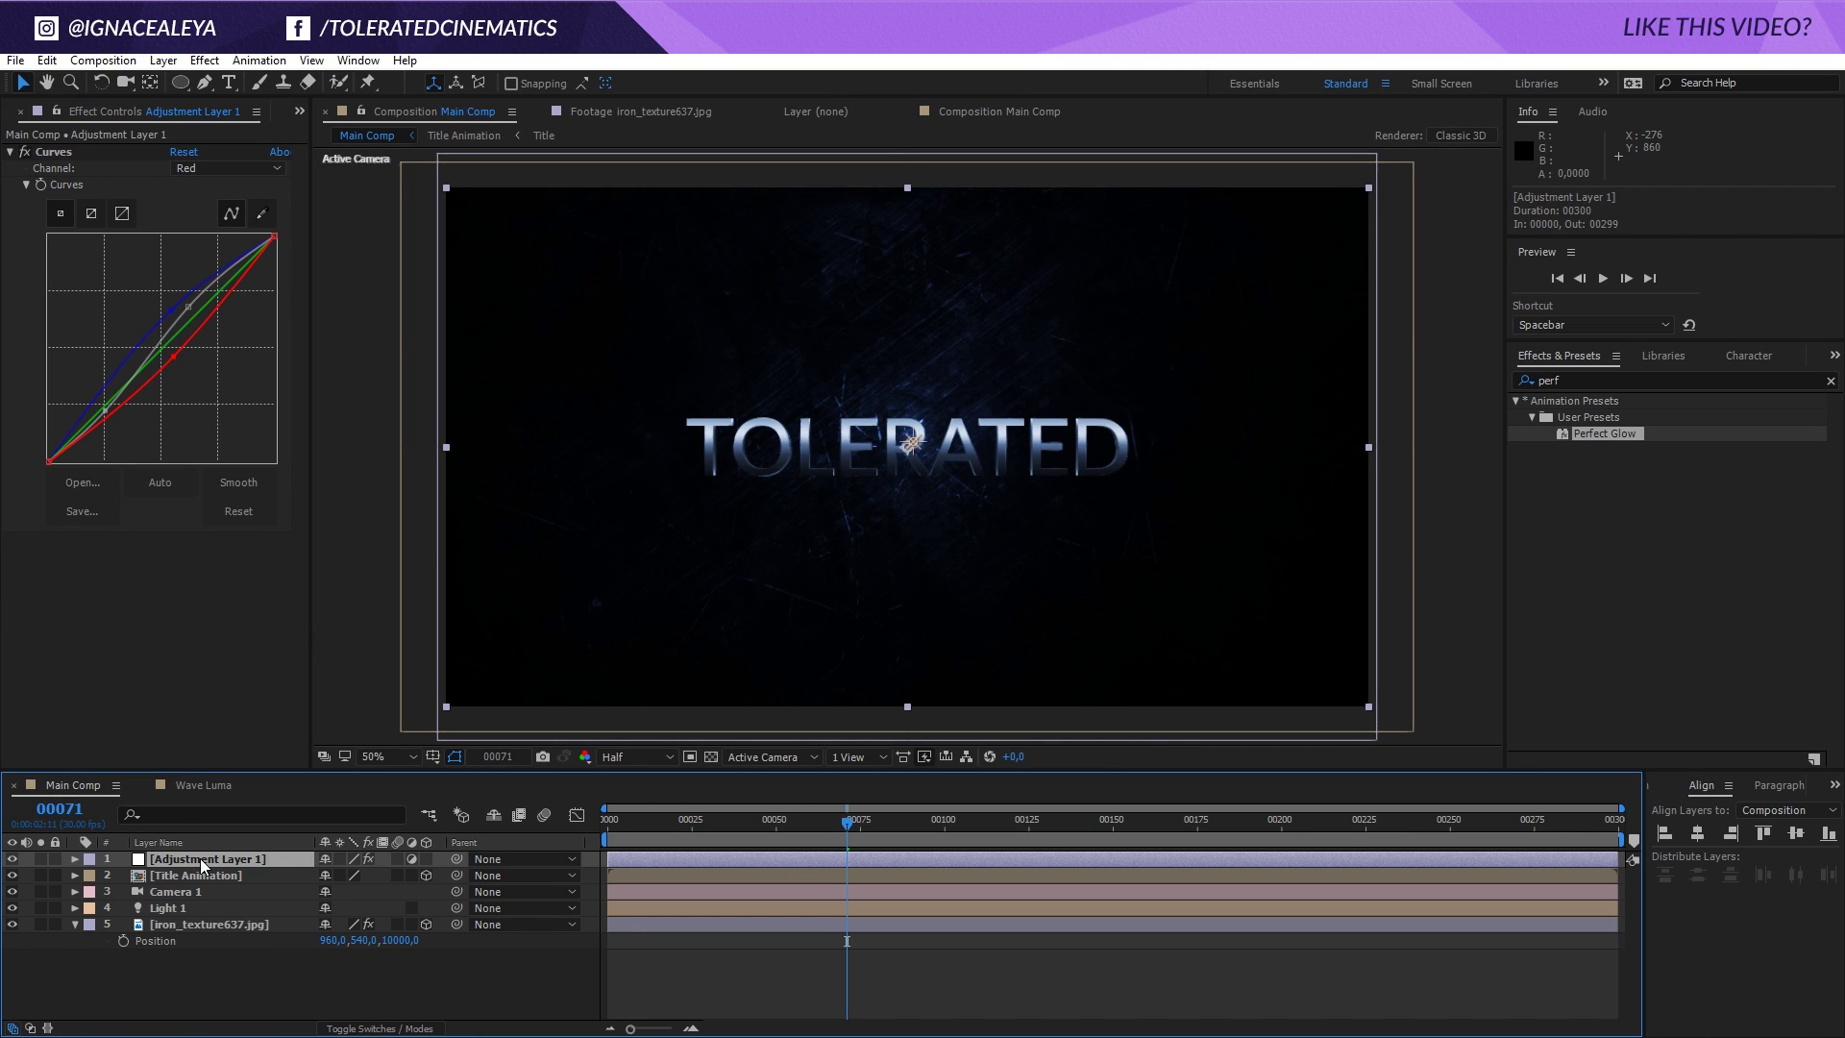
key(Delete)
key(space)
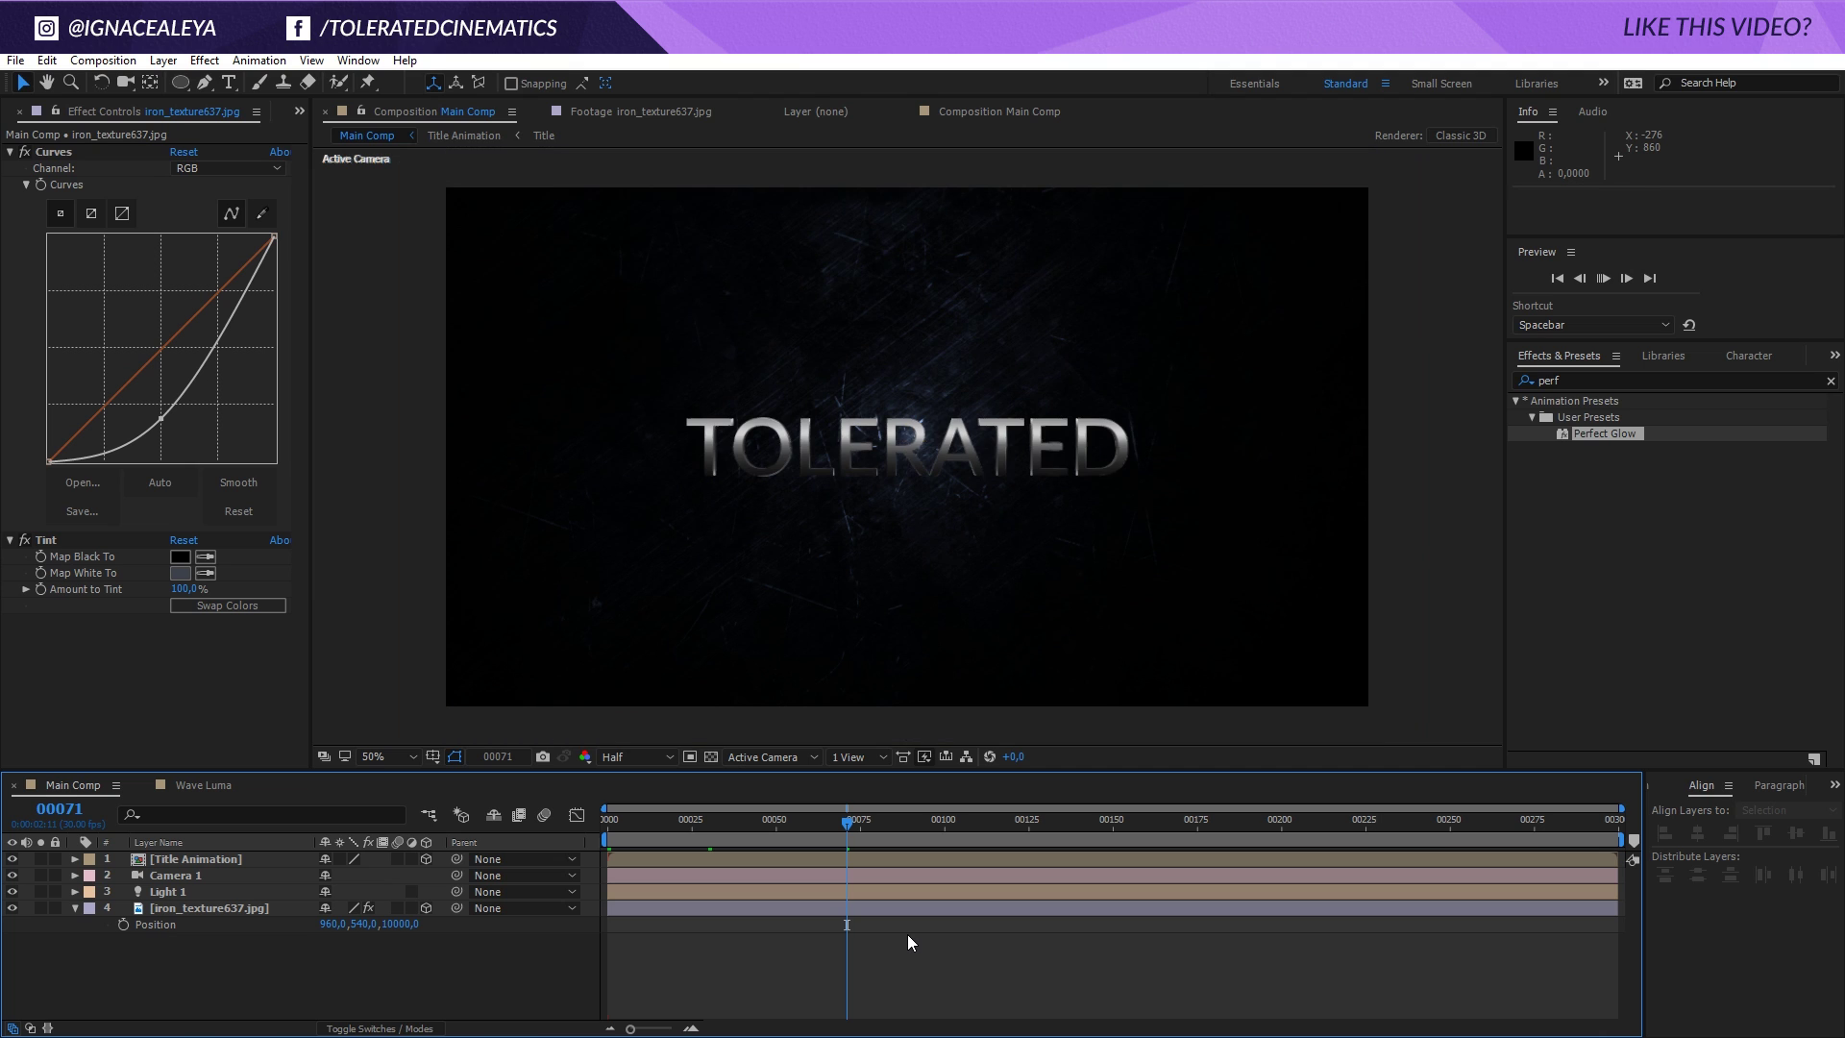